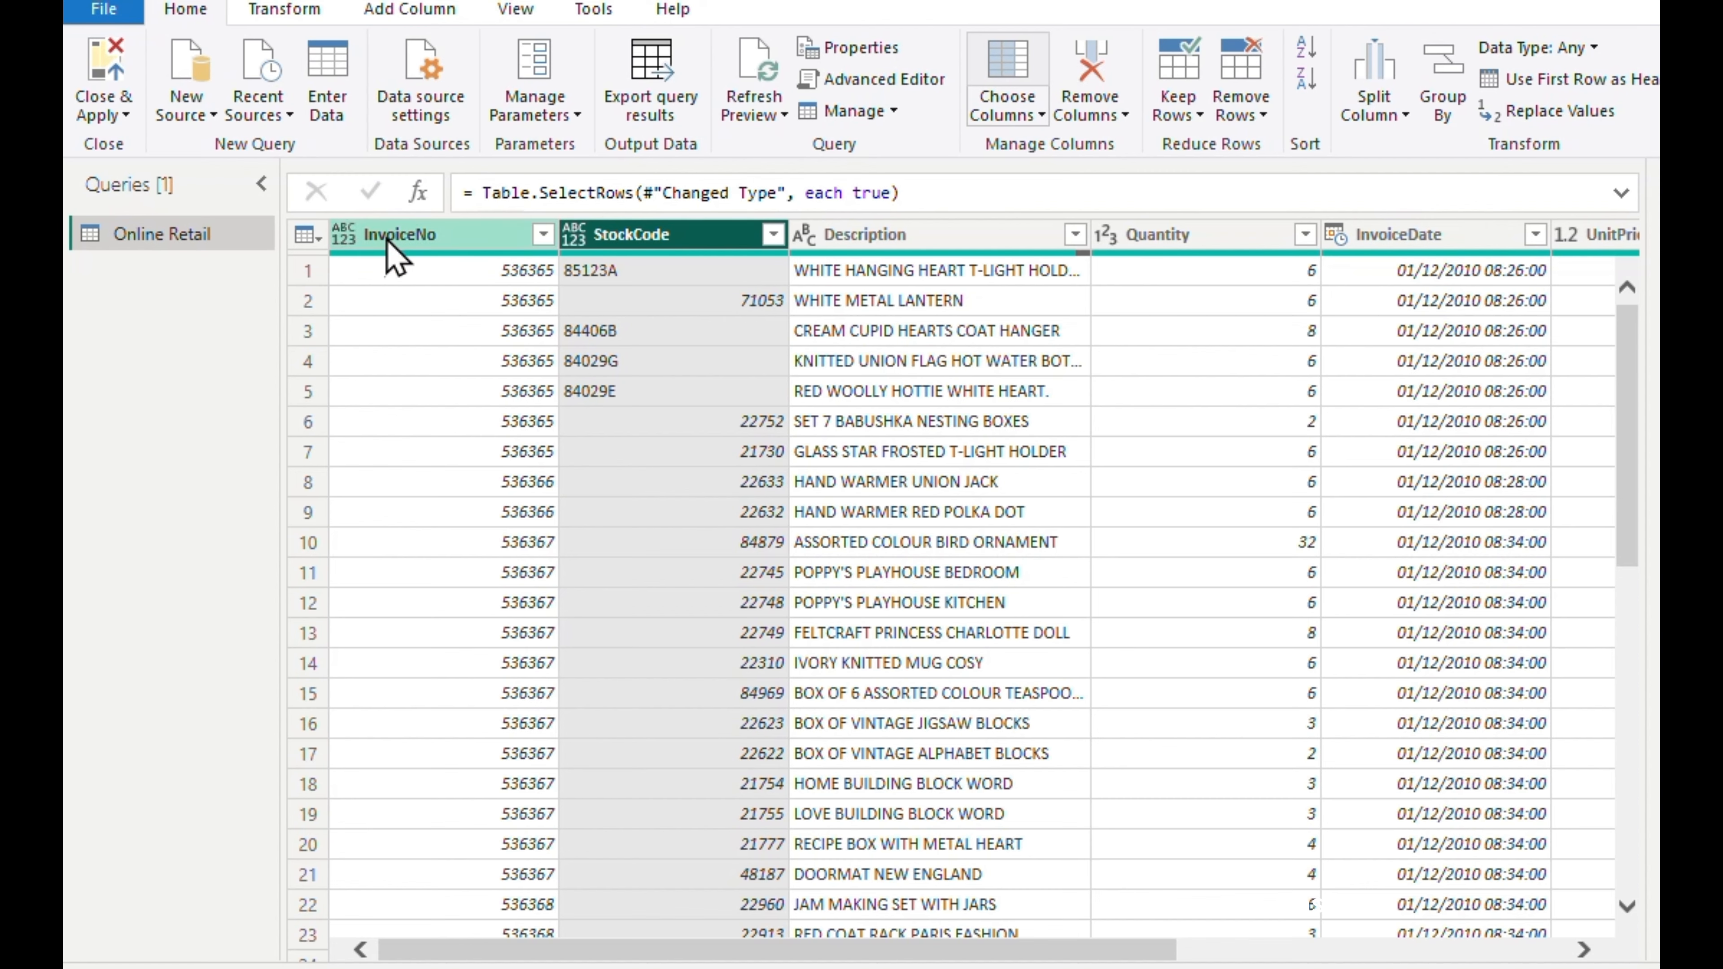
{"action": "left_click", "coordinate": [396, 238]}
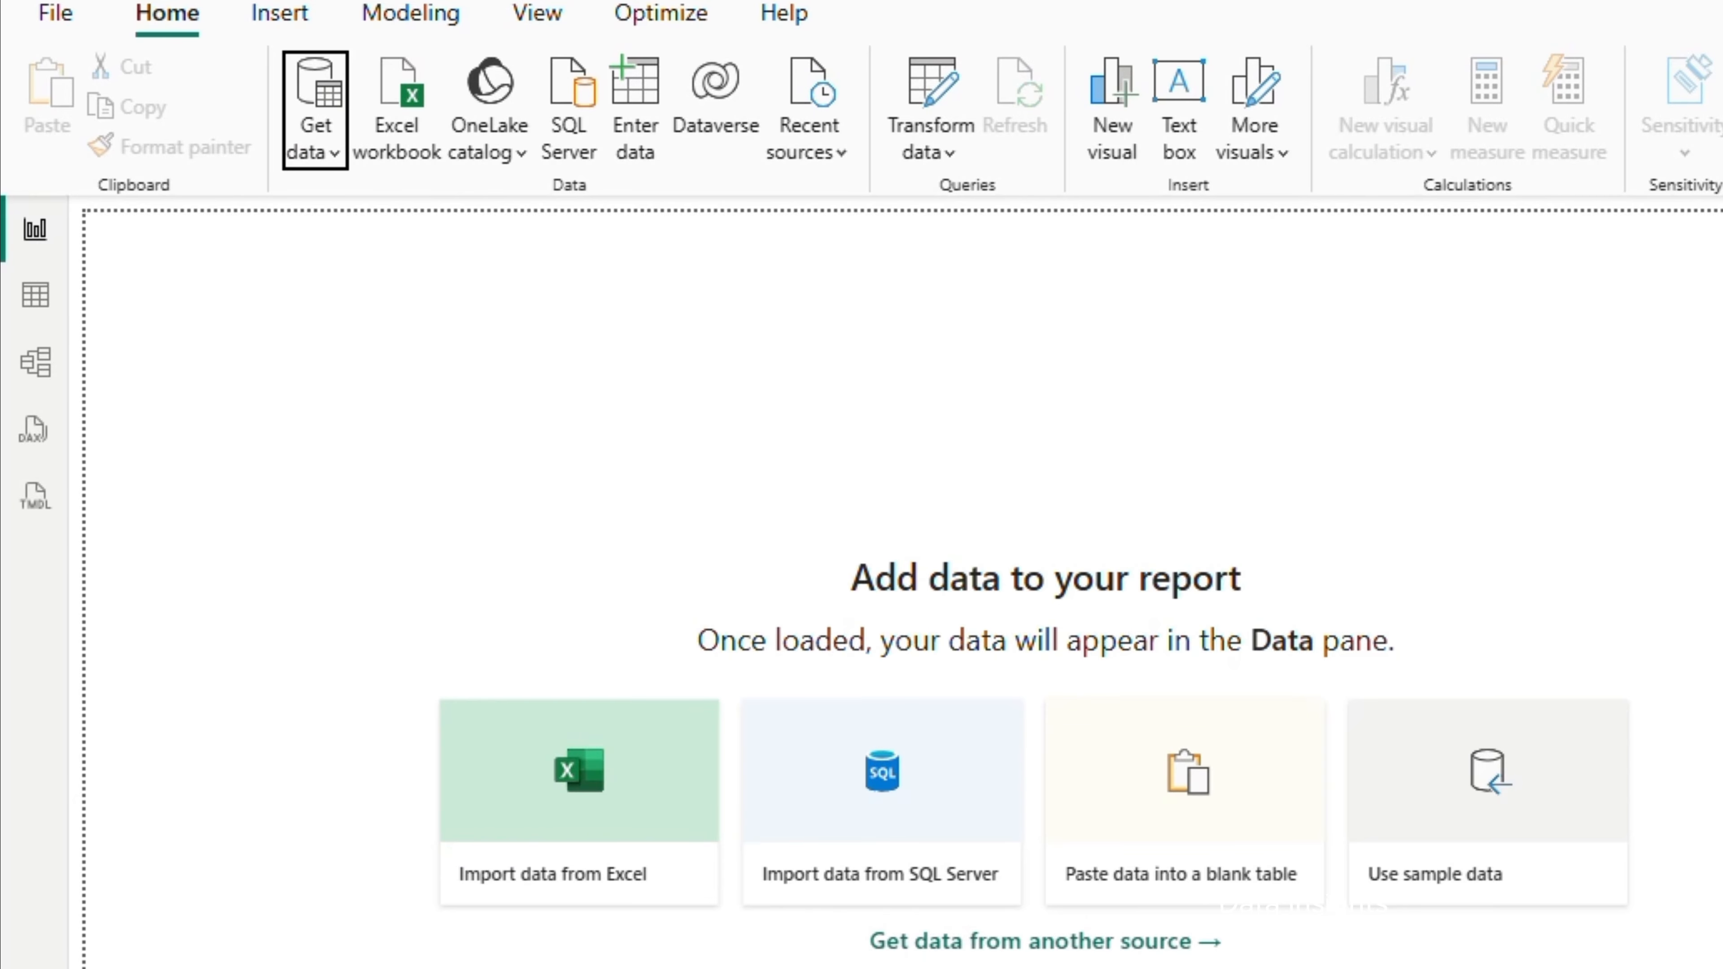
Open the Online Retail Excel workbook from the data folder's online+retail subfolder as a new data source
{"action": "left_click", "coordinate": [321, 155]}
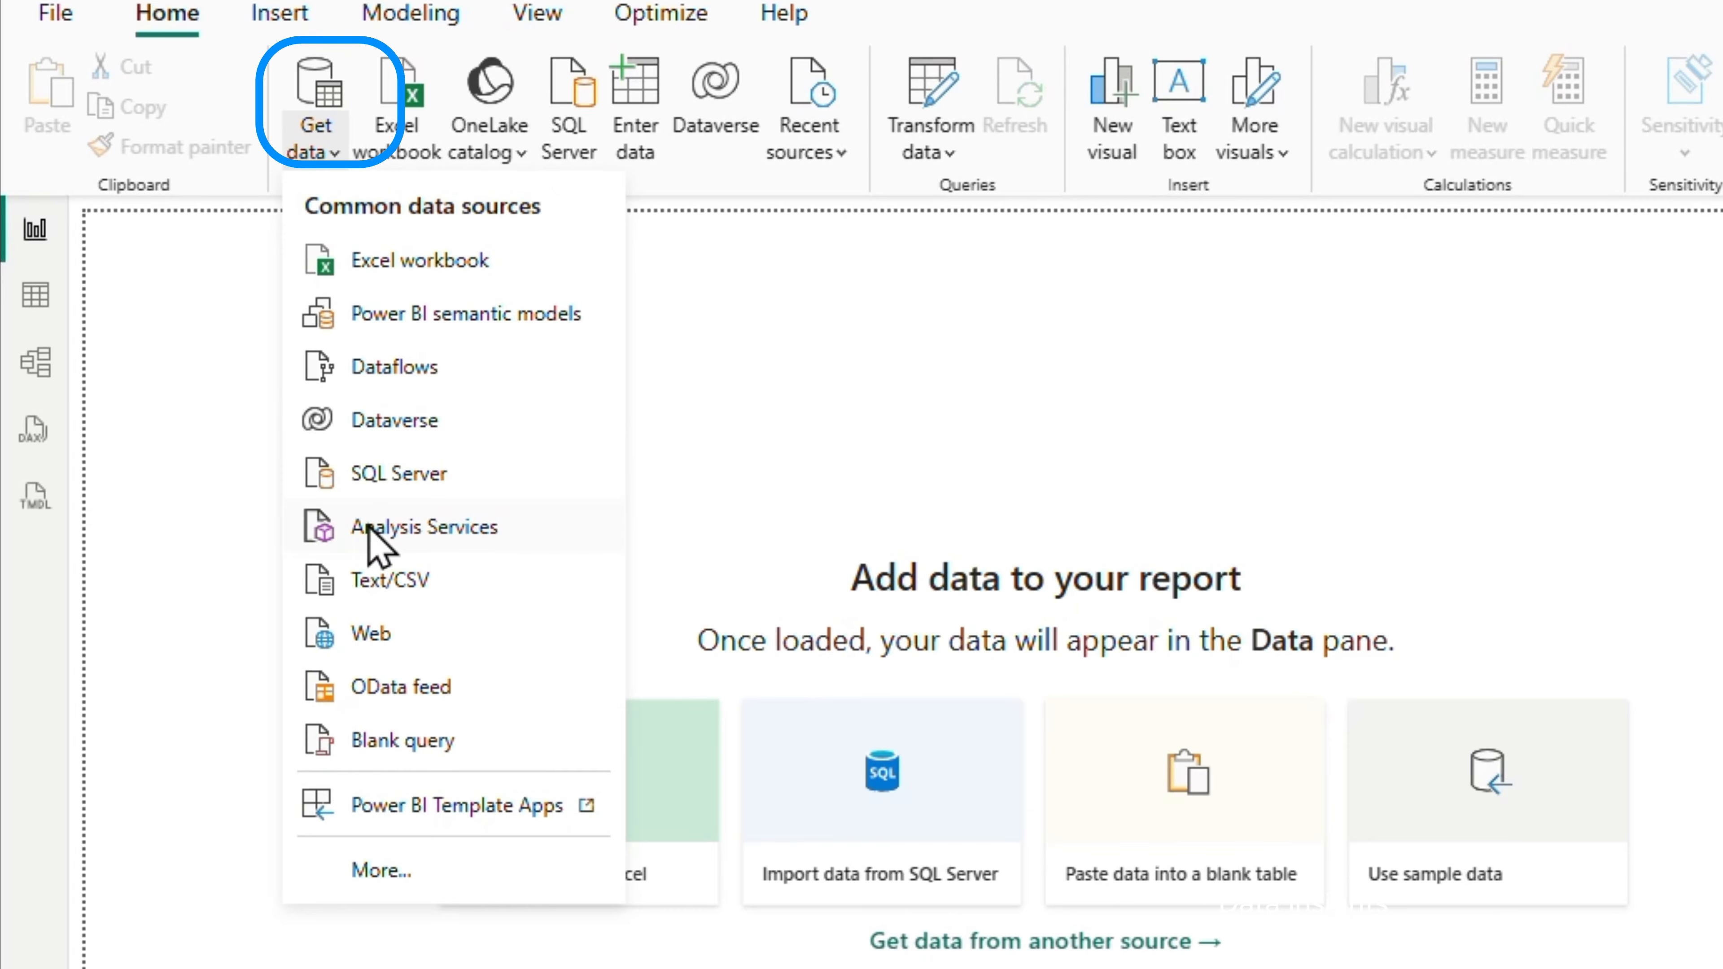
{"action": "left_click", "coordinate": [376, 263]}
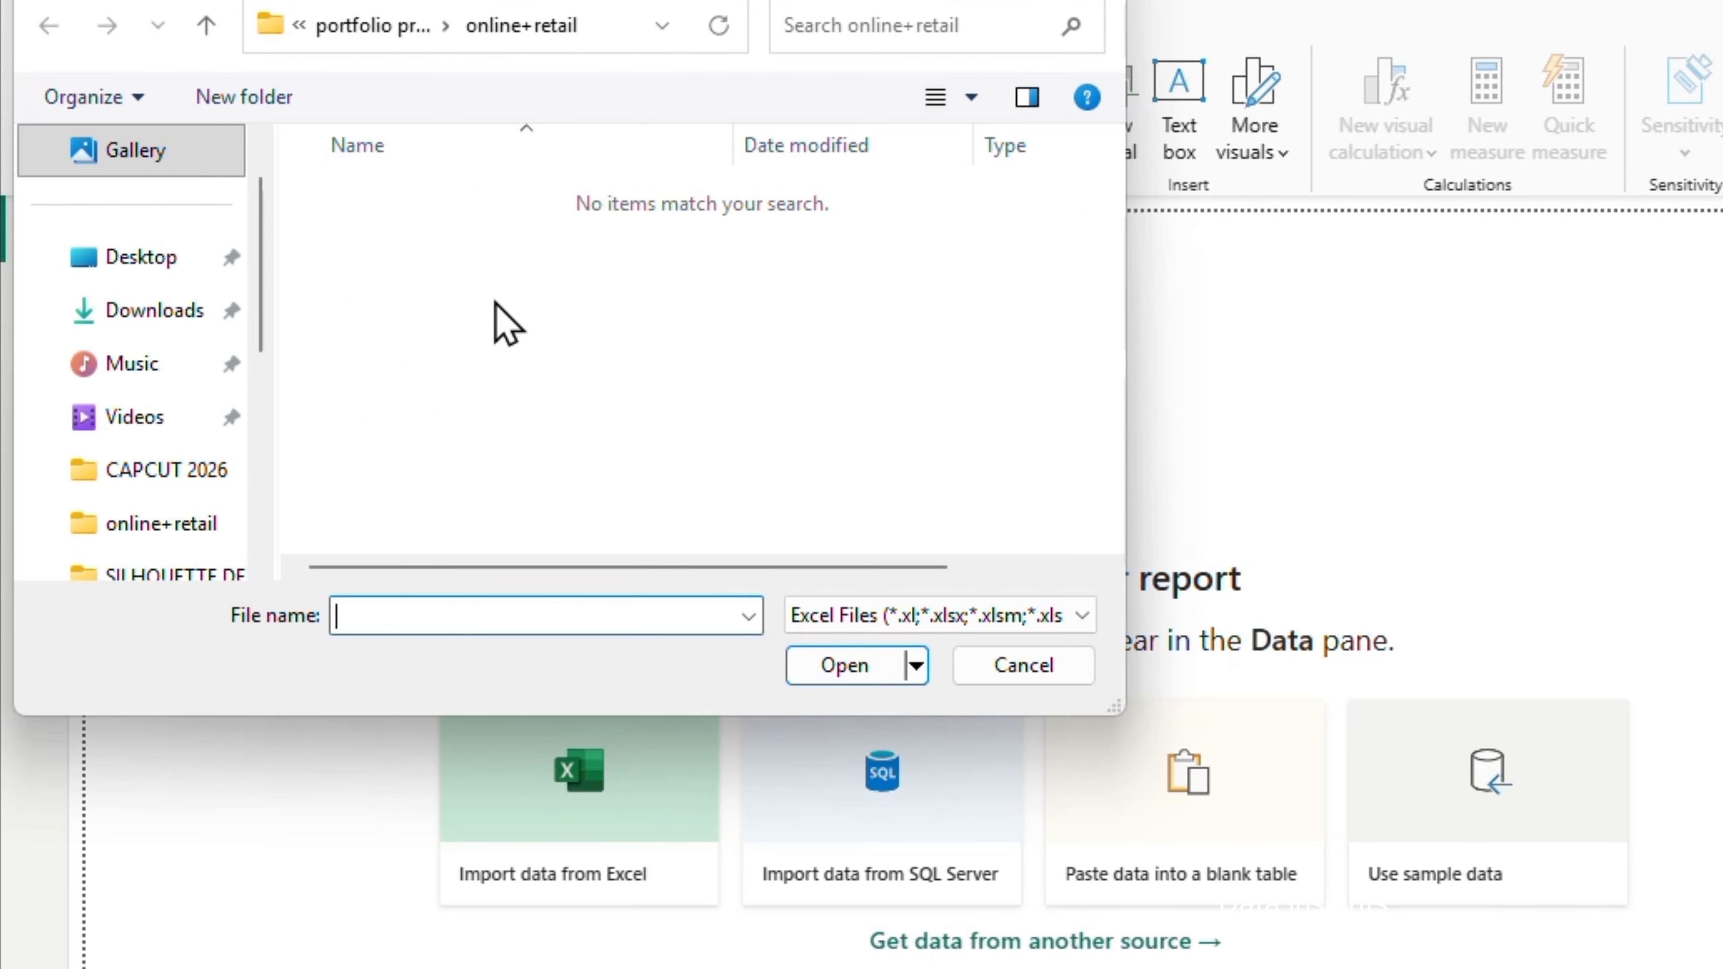
{"action": "left_click", "coordinate": [206, 28]}
{"action": "double_click", "coordinate": [417, 203]}
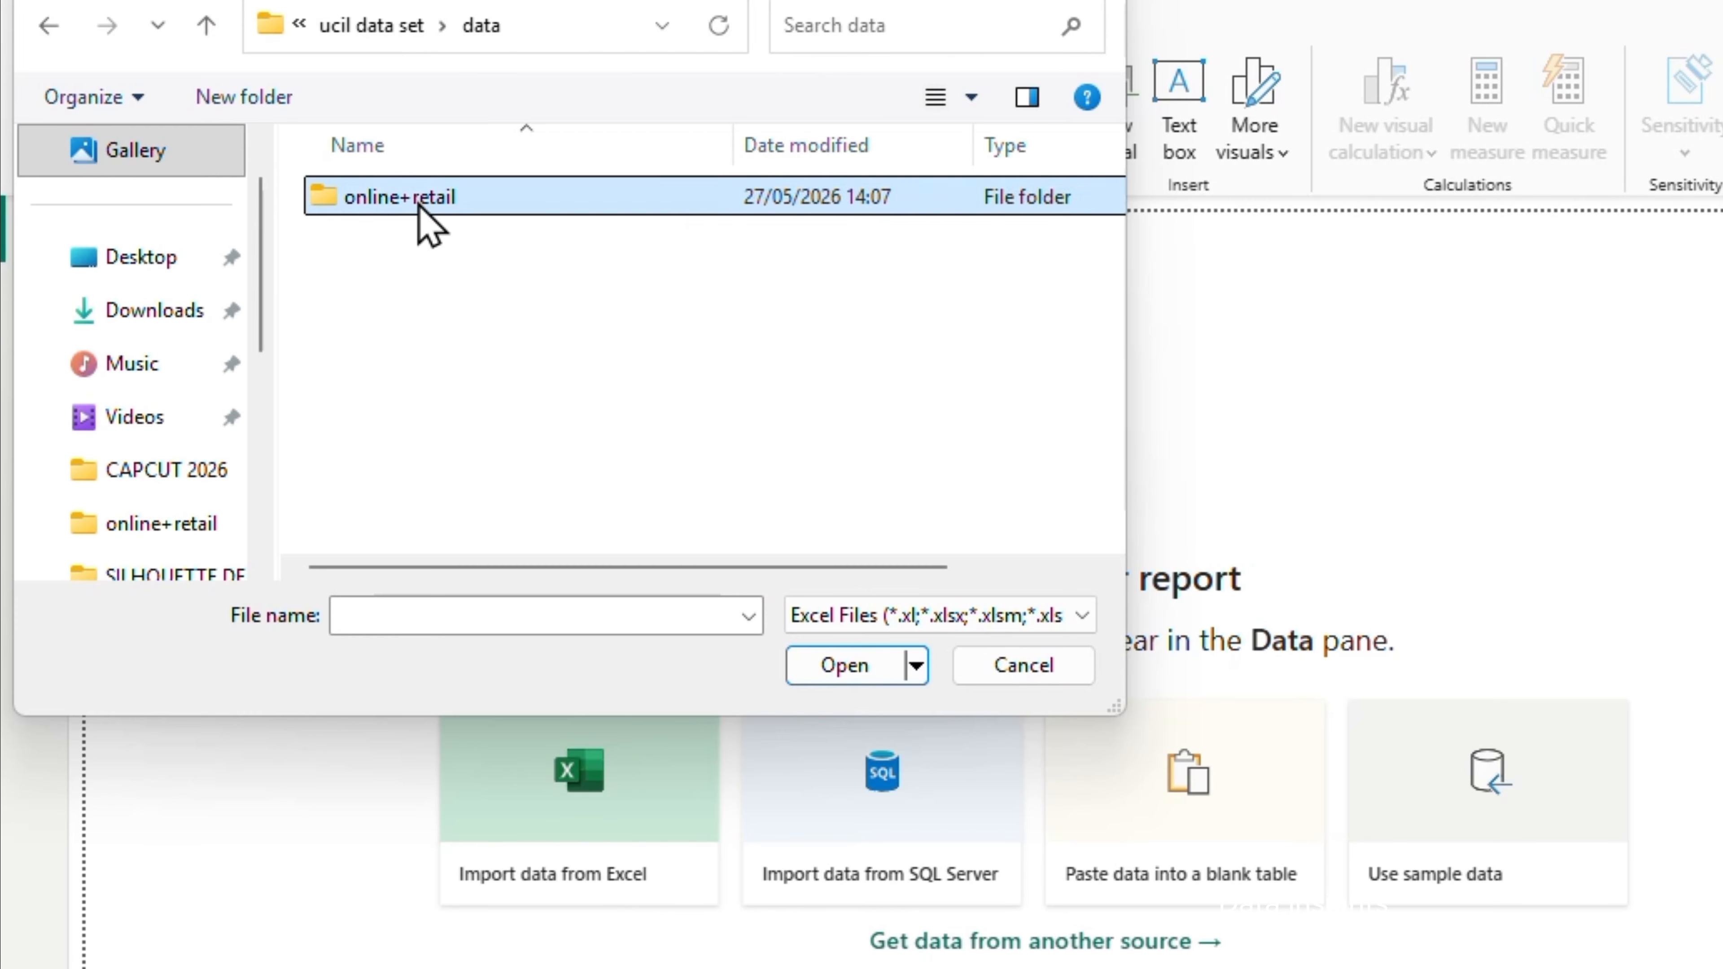
{"action": "left_click", "coordinate": [428, 216]}
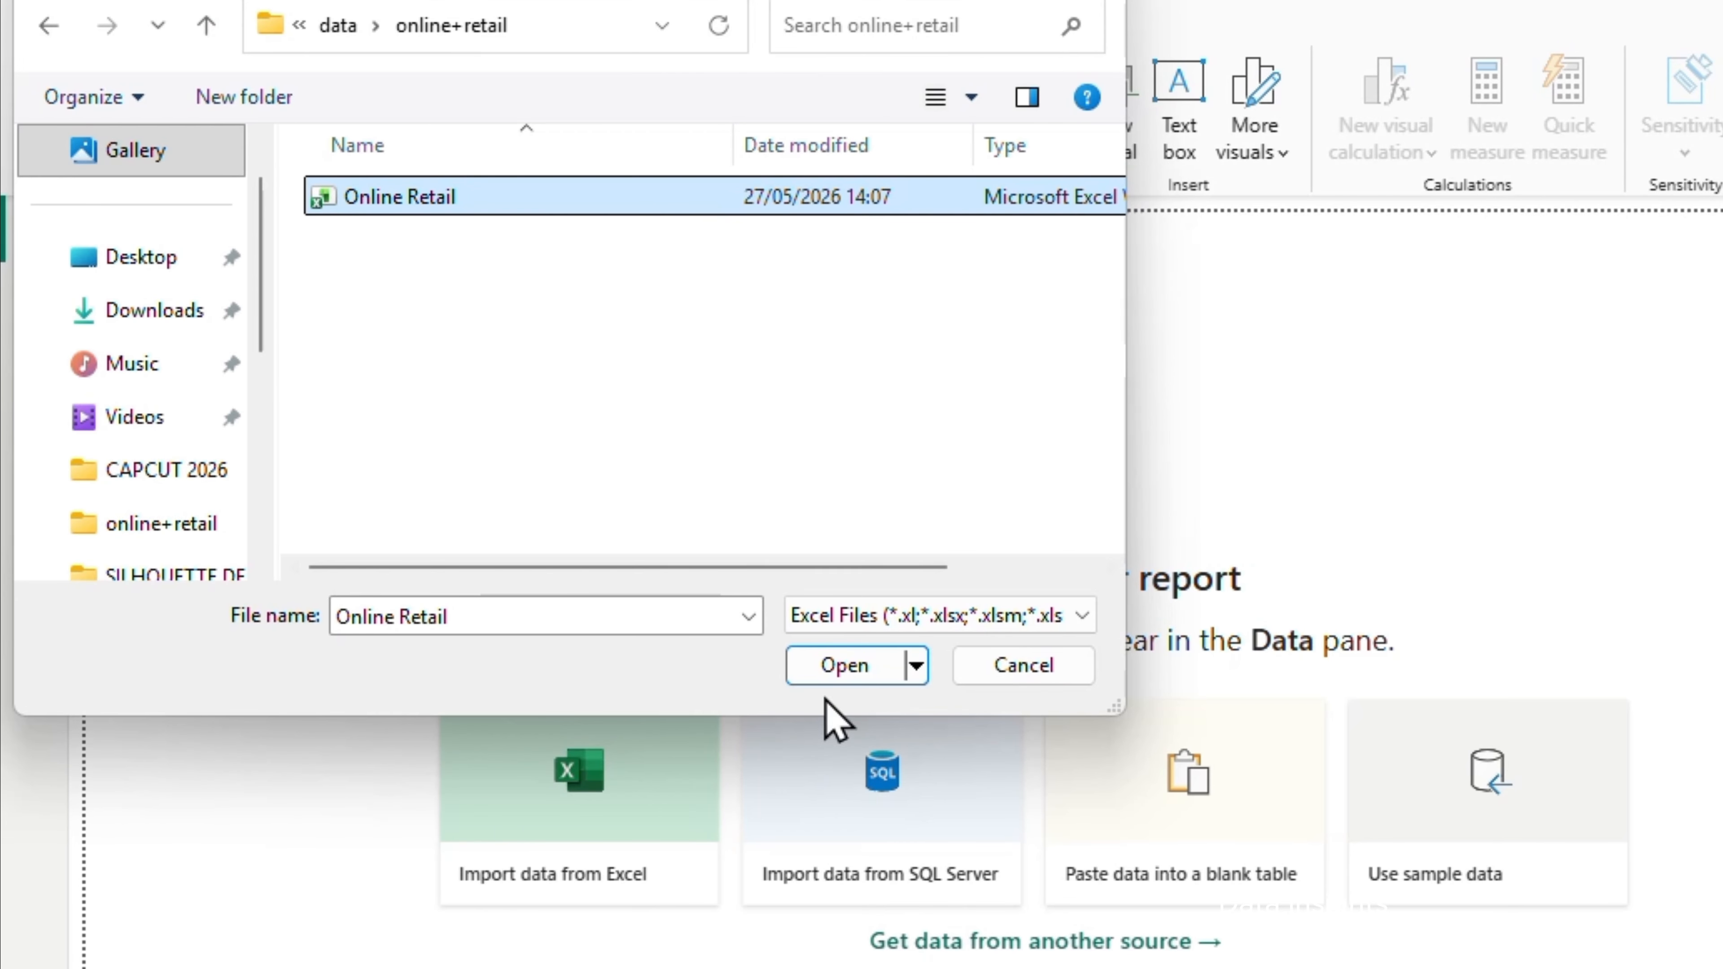
{"action": "left_click", "coordinate": [841, 671]}
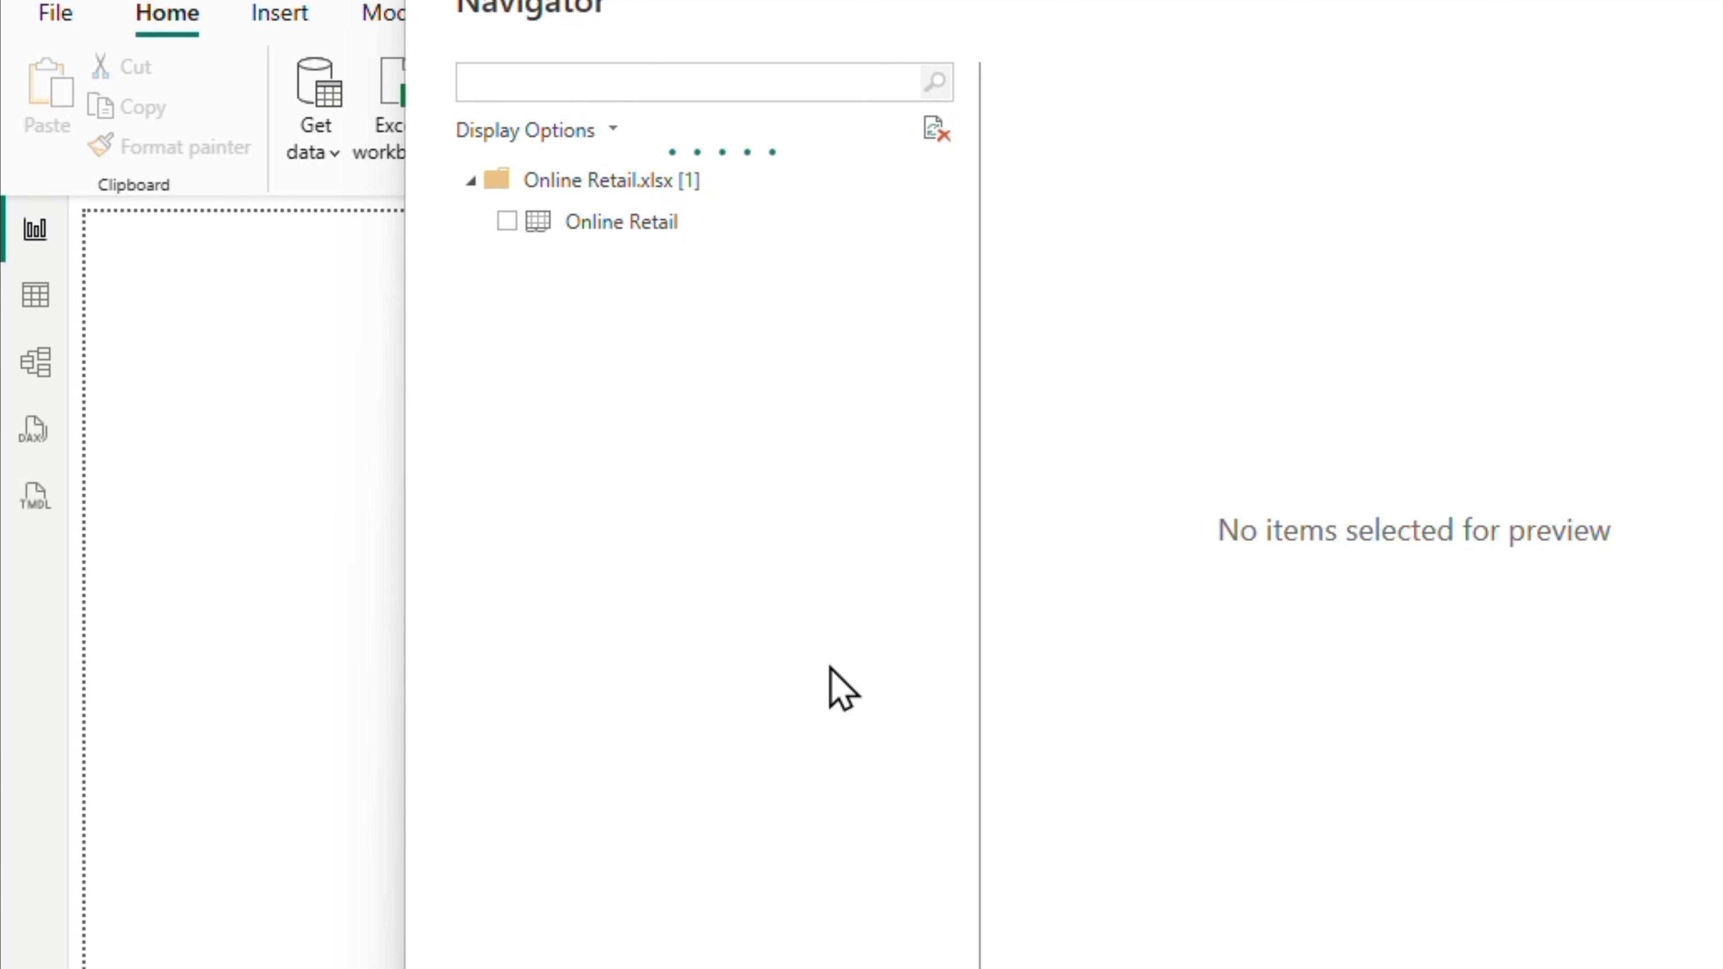
Select the Online Retail sheet from the workbook and load it into the Power Query Editor for transformation
{"action": "left_click", "coordinate": [508, 221]}
{"action": "left_click", "coordinate": [509, 222]}
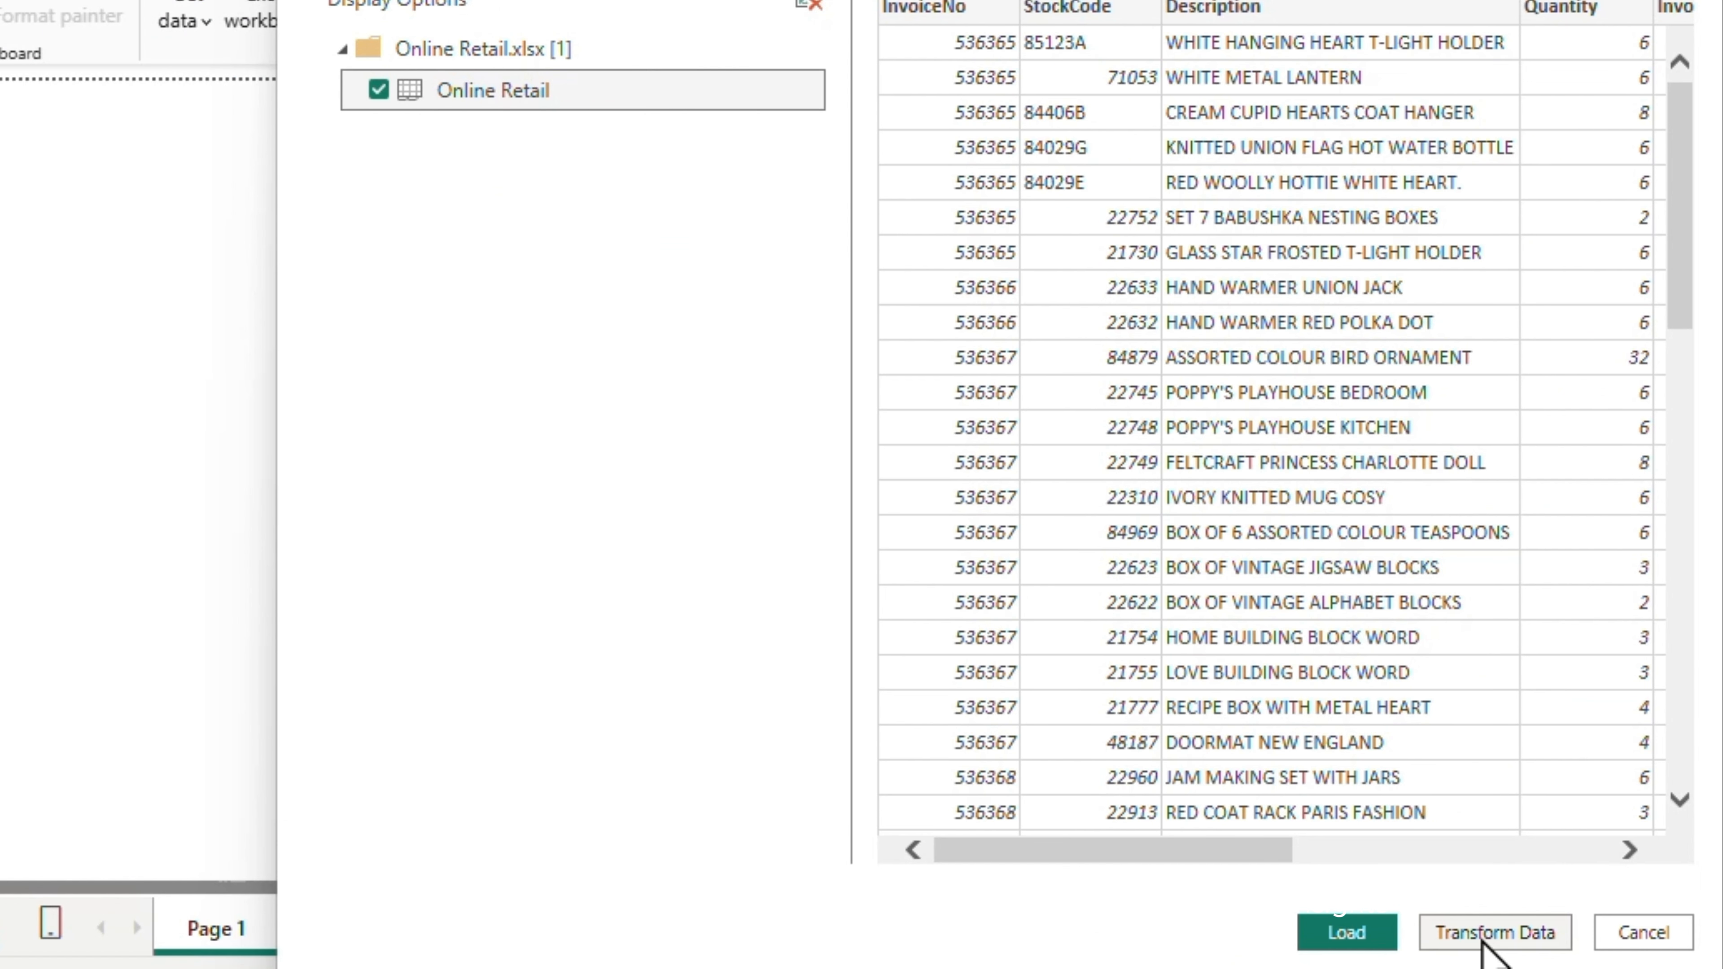
{"action": "left_click", "coordinate": [1486, 934]}
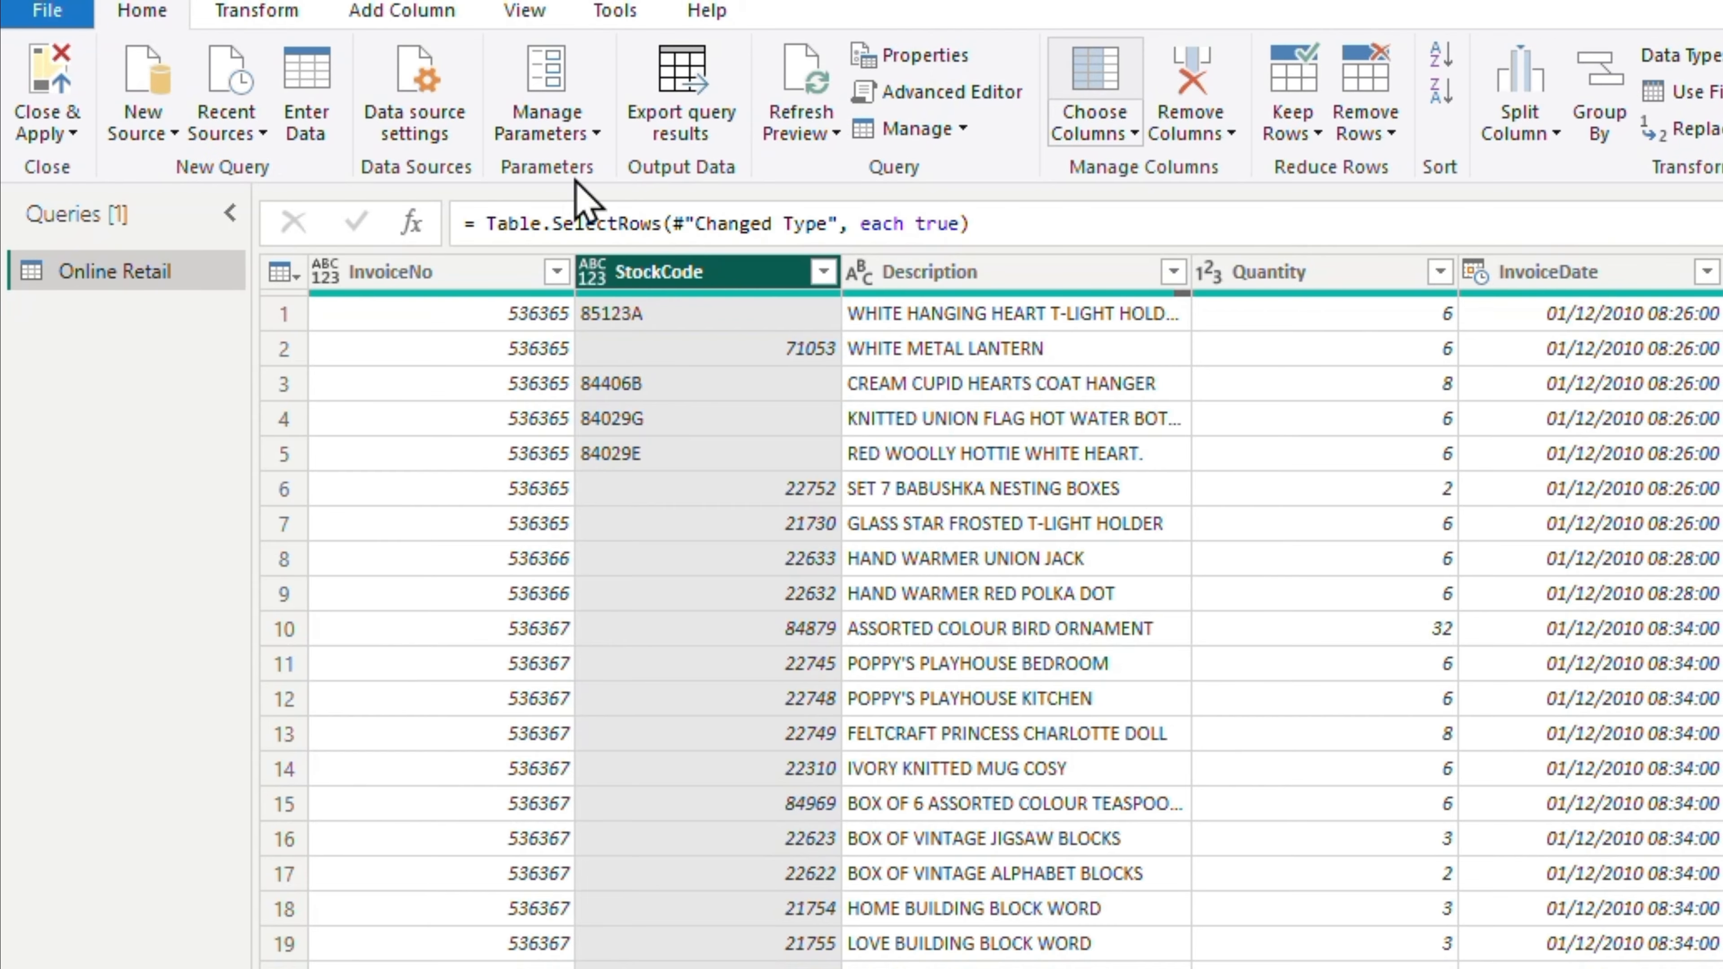
Examine the InvoiceNo column's filter values down to the end of the list for irregular invoice numbers
{"action": "left_click", "coordinate": [387, 272]}
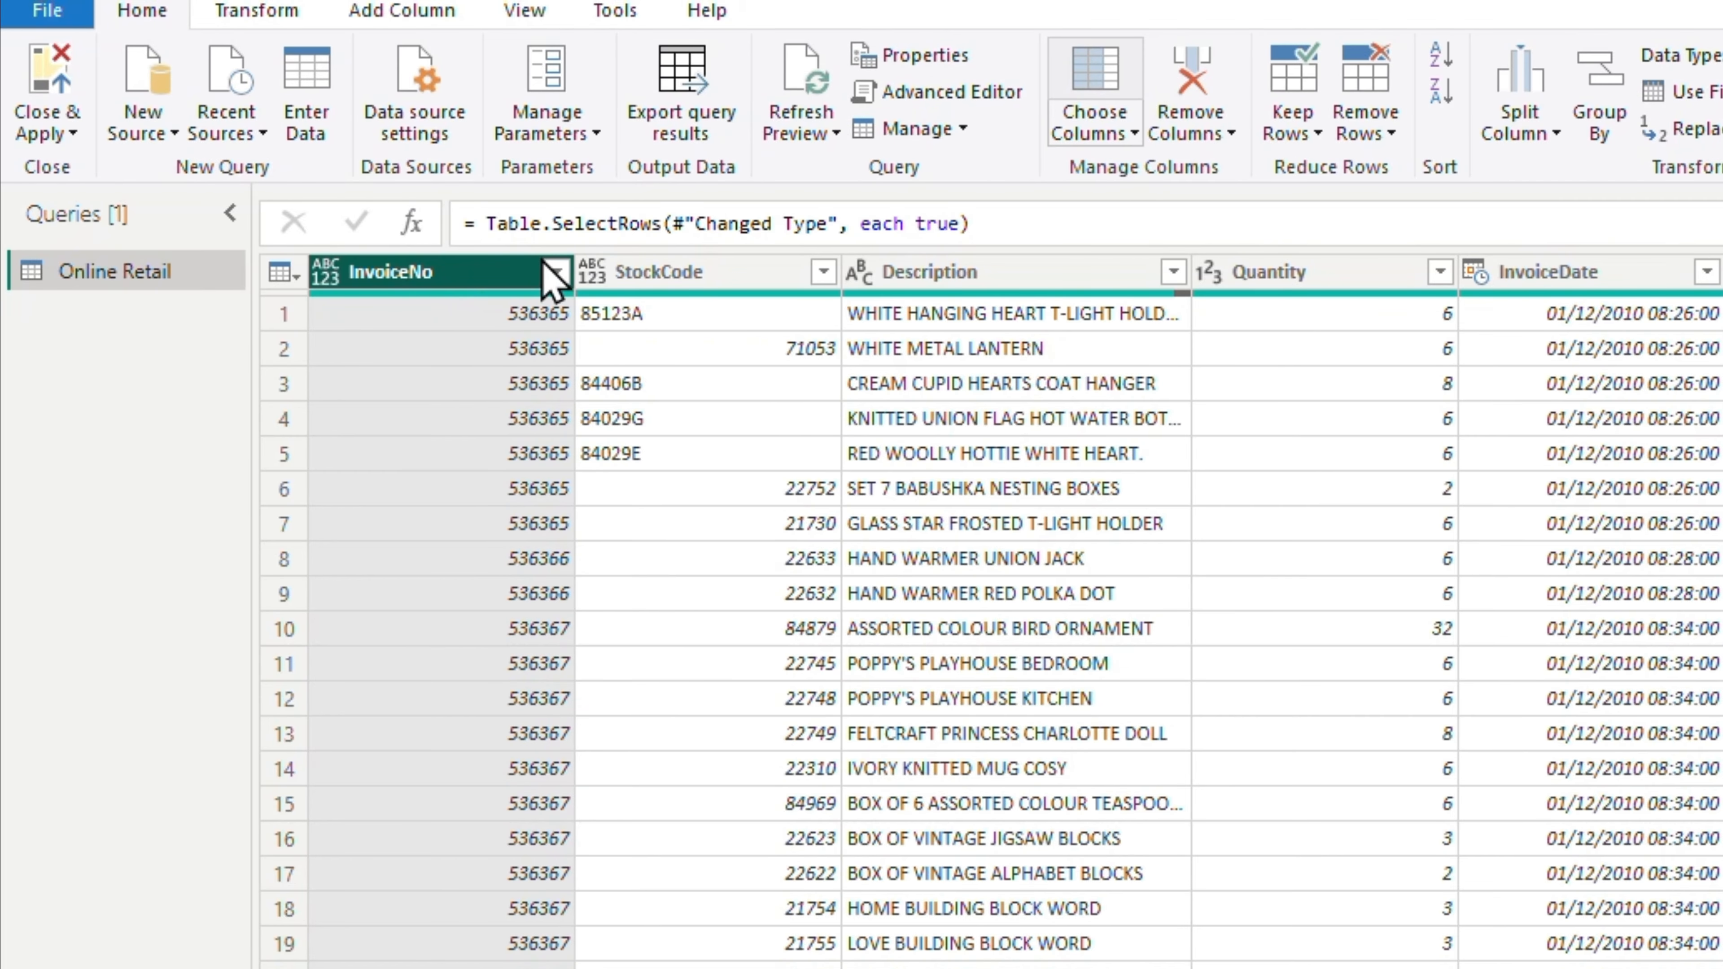
{"action": "left_click", "coordinate": [556, 271]}
{"action": "scroll", "coordinate": [407, 910], "scroll_direction": "down", "scroll_amount": 2}
{"action": "scroll", "coordinate": [407, 910], "scroll_direction": "down", "scroll_amount": 2}
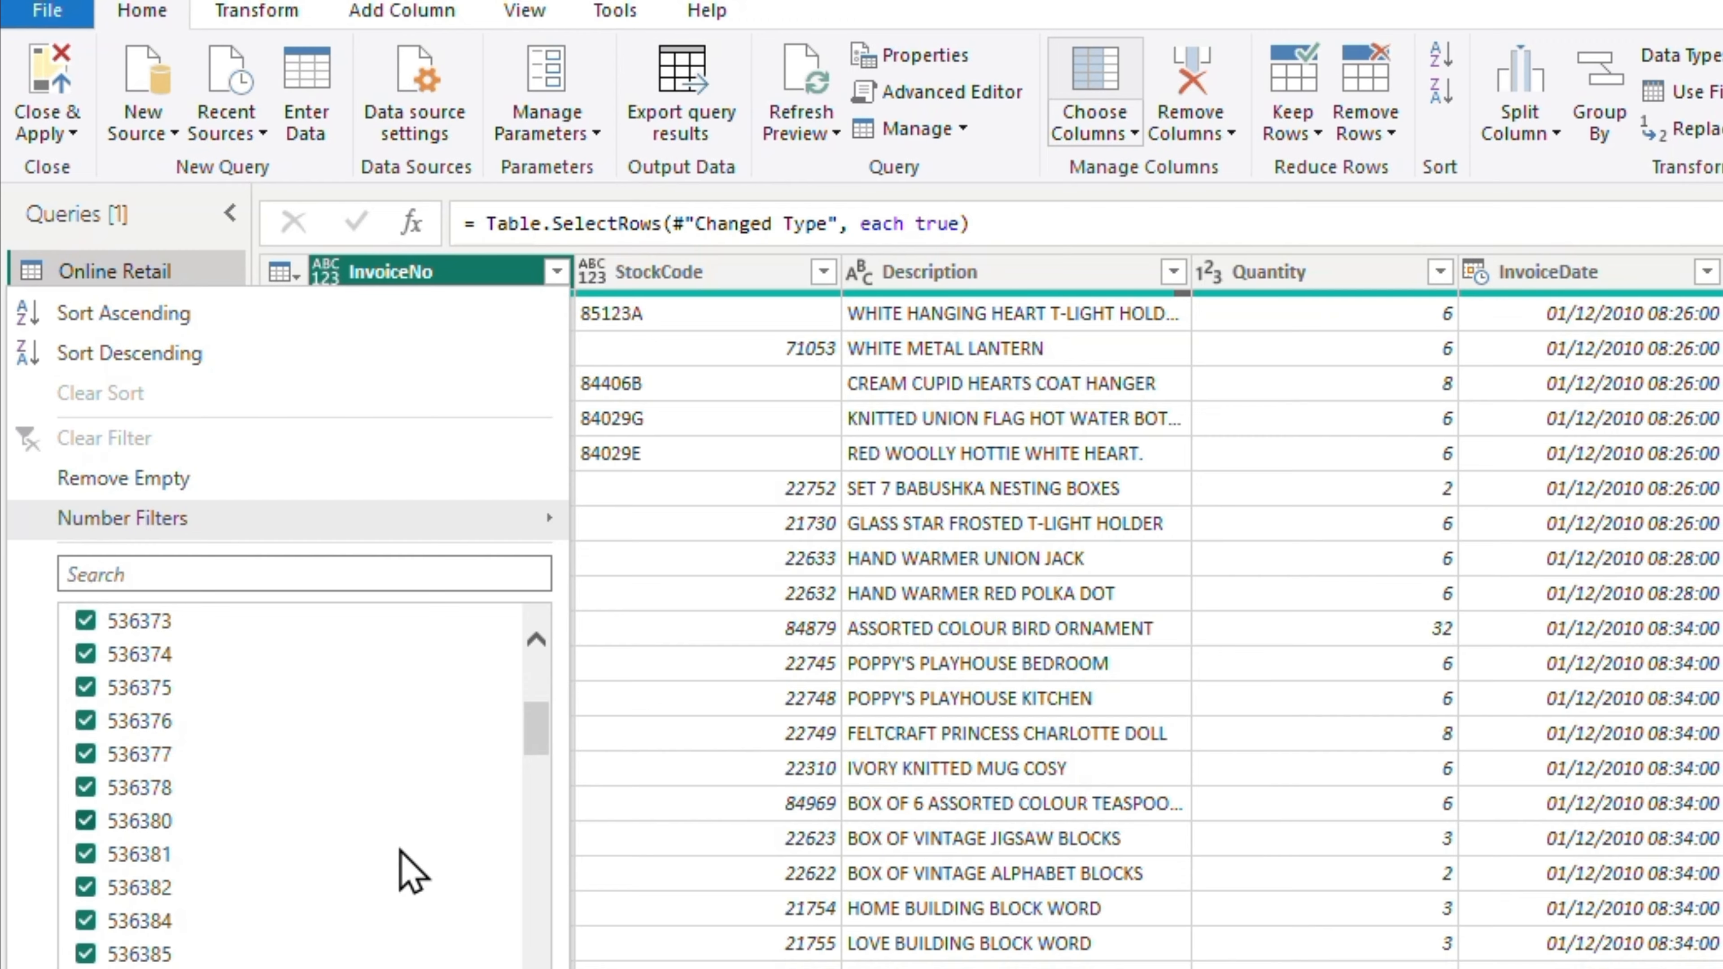
{"action": "scroll", "coordinate": [407, 869], "scroll_direction": "down", "scroll_amount": 10}
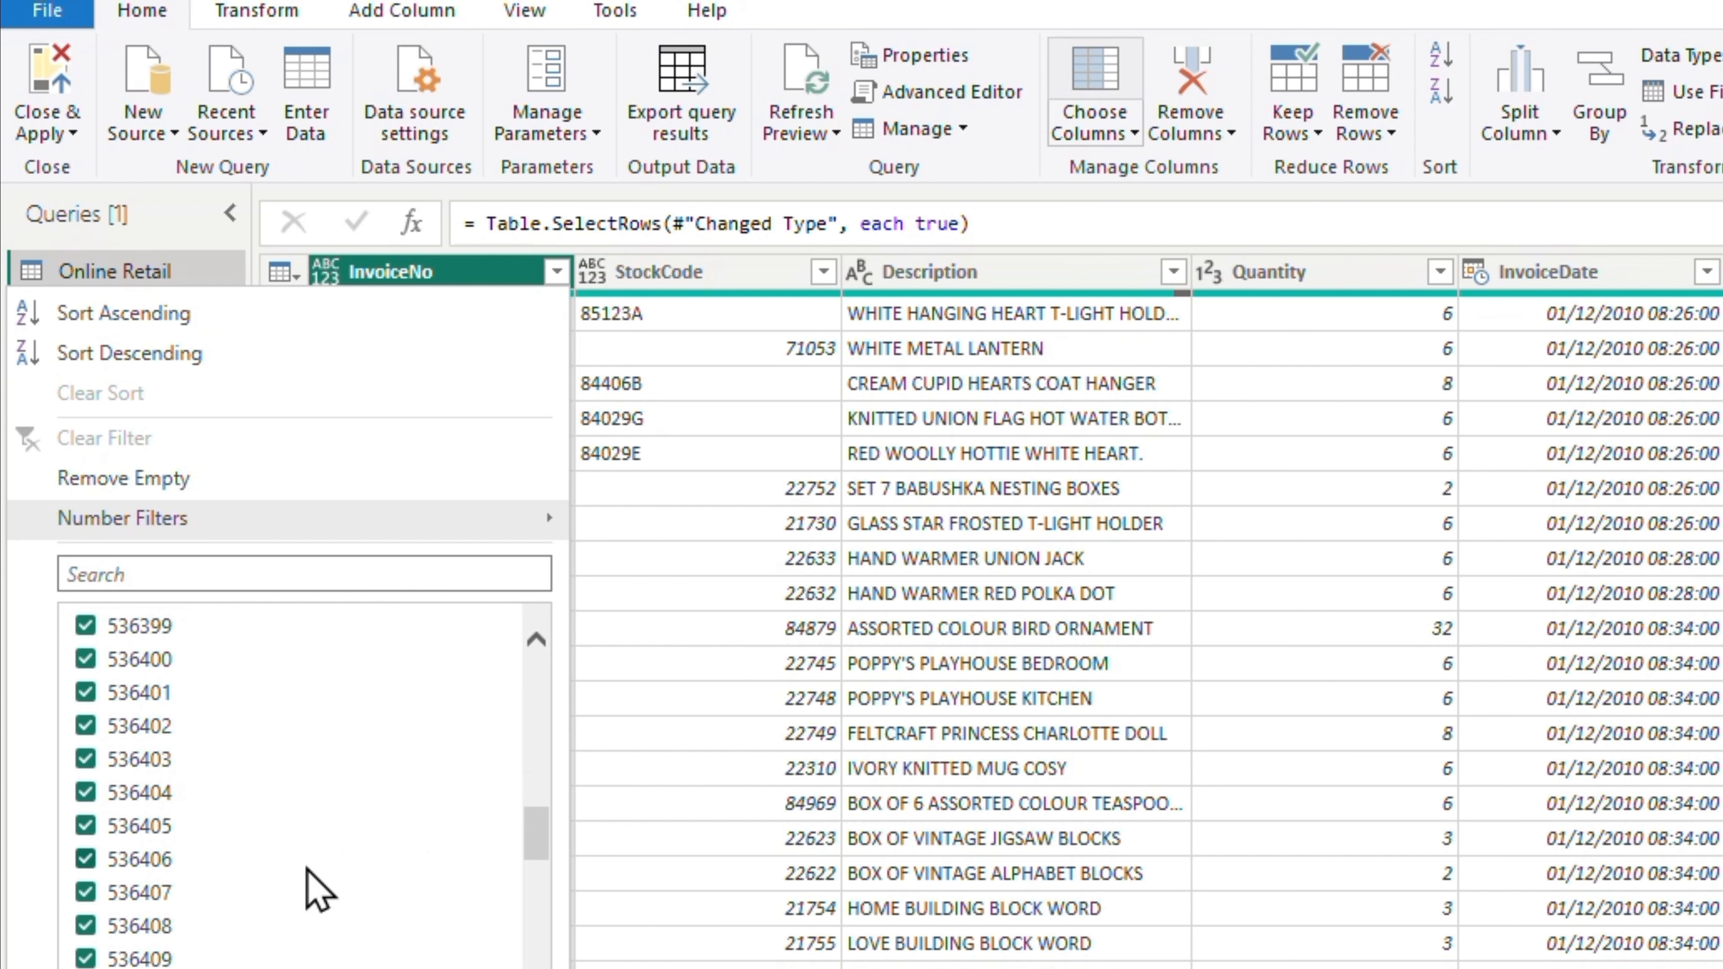
{"action": "scroll", "coordinate": [302, 900], "scroll_direction": "down", "scroll_amount": 2}
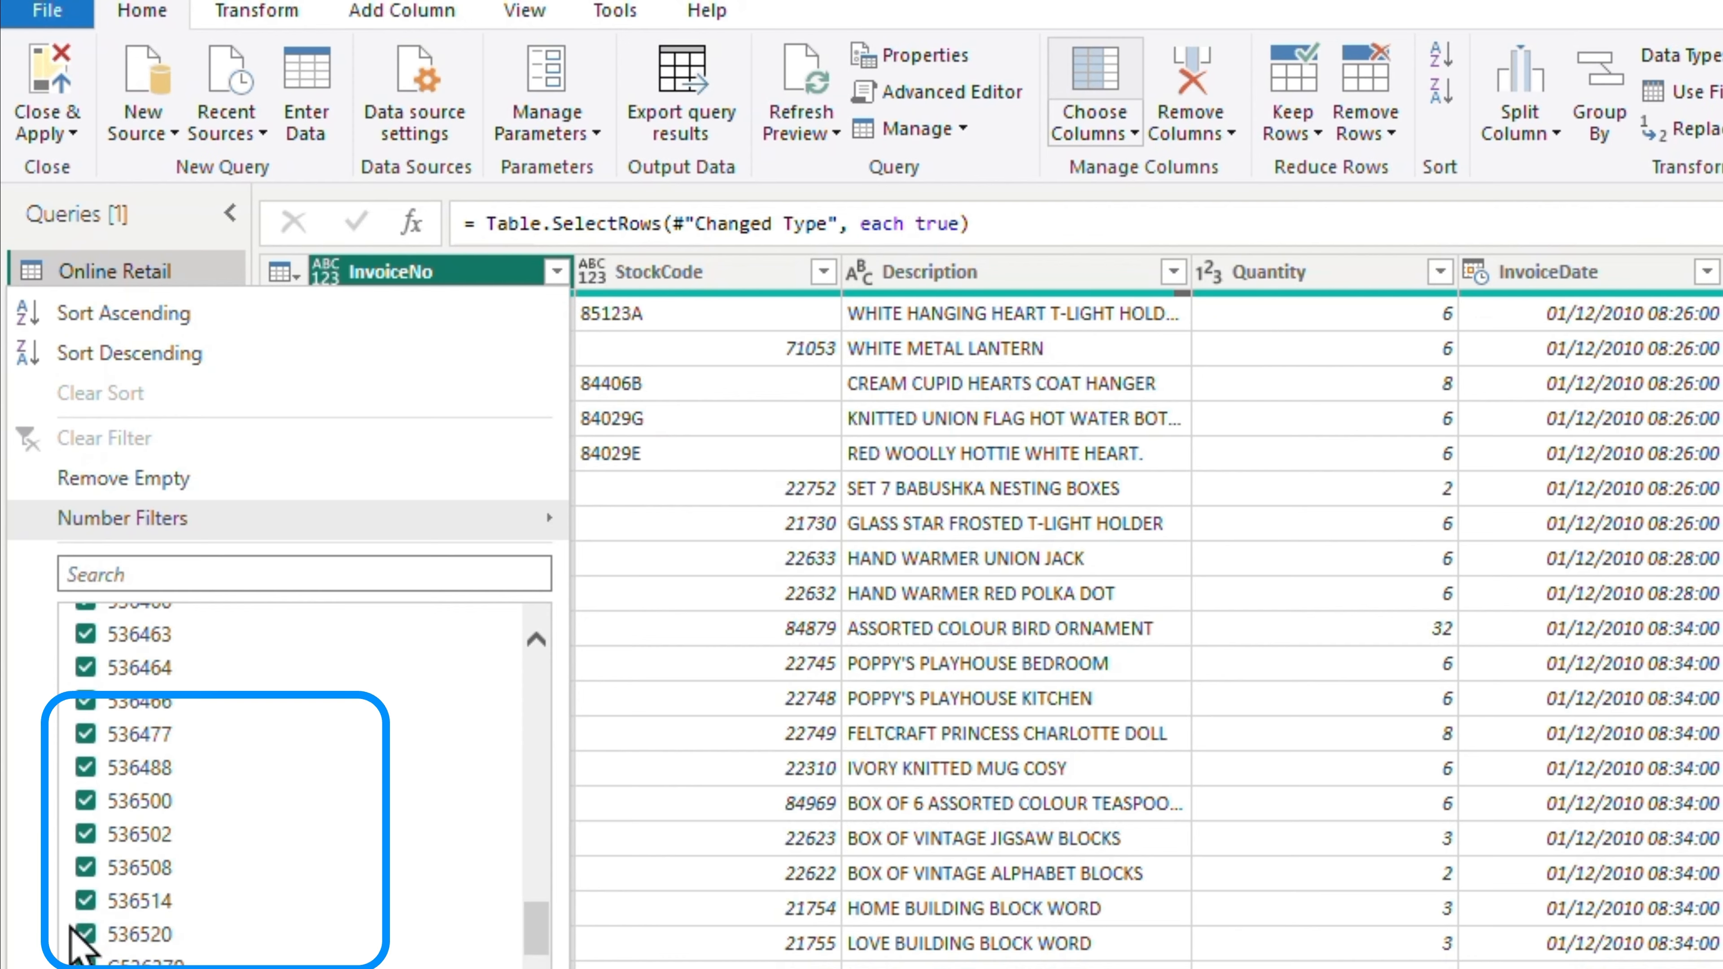
{"action": "scroll", "coordinate": [173, 947], "scroll_direction": "down", "scroll_amount": 1}
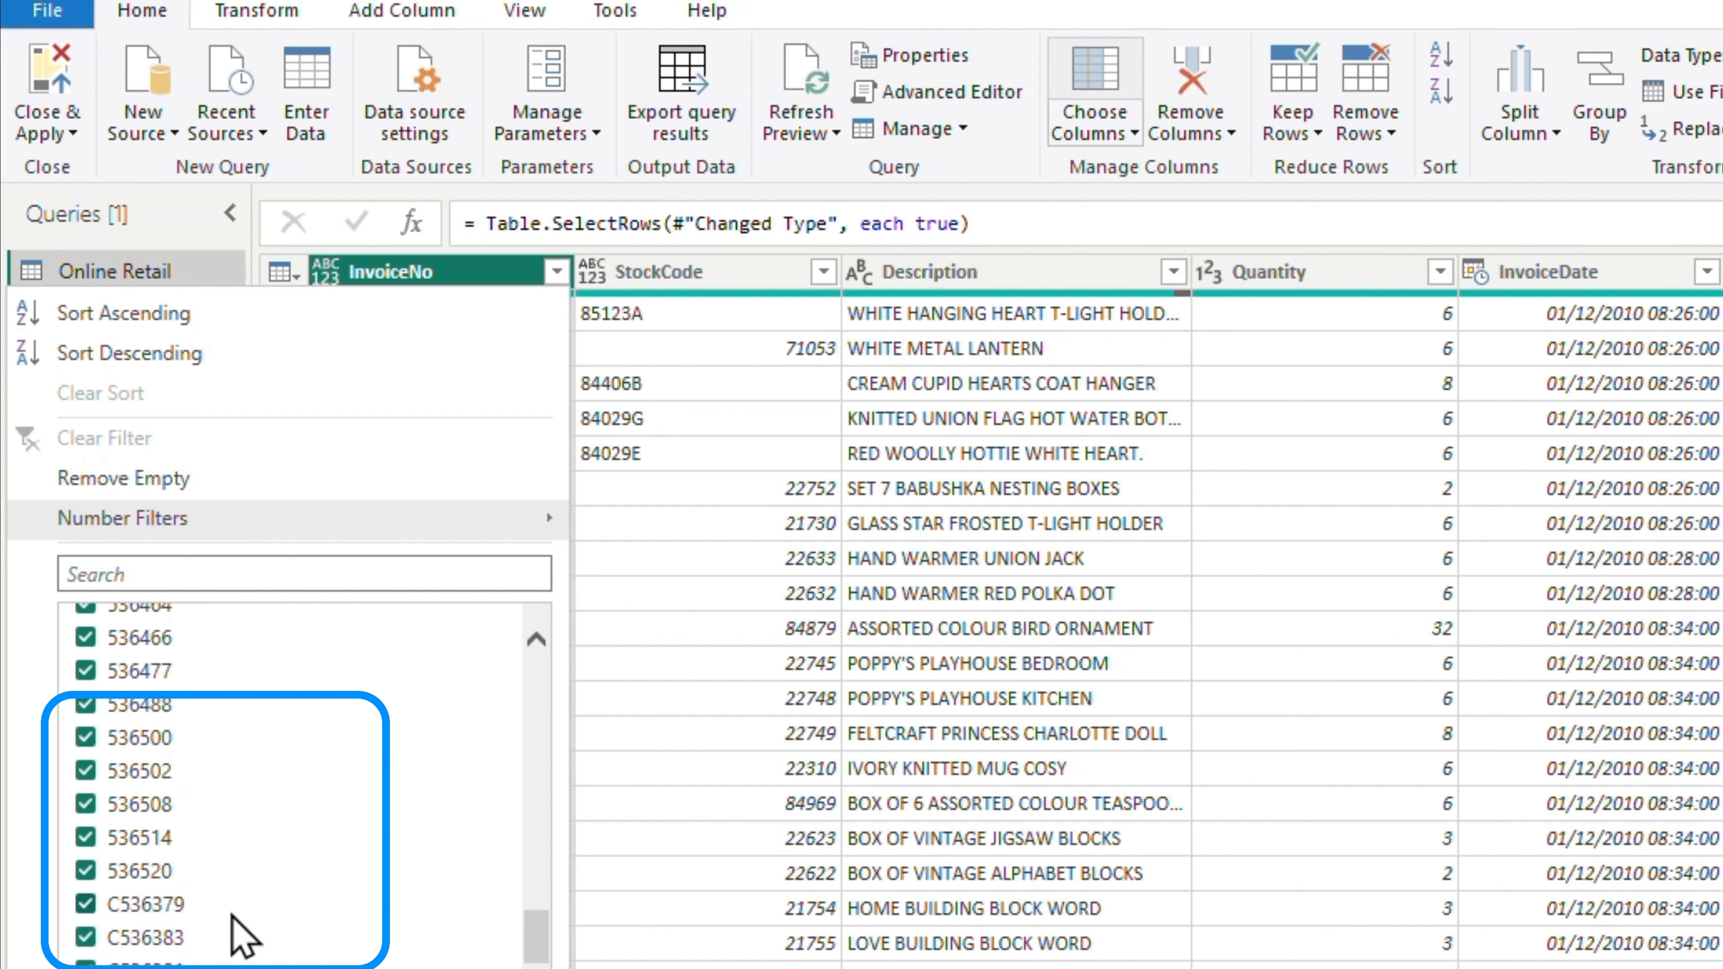
{"action": "left_click", "coordinate": [508, 967]}
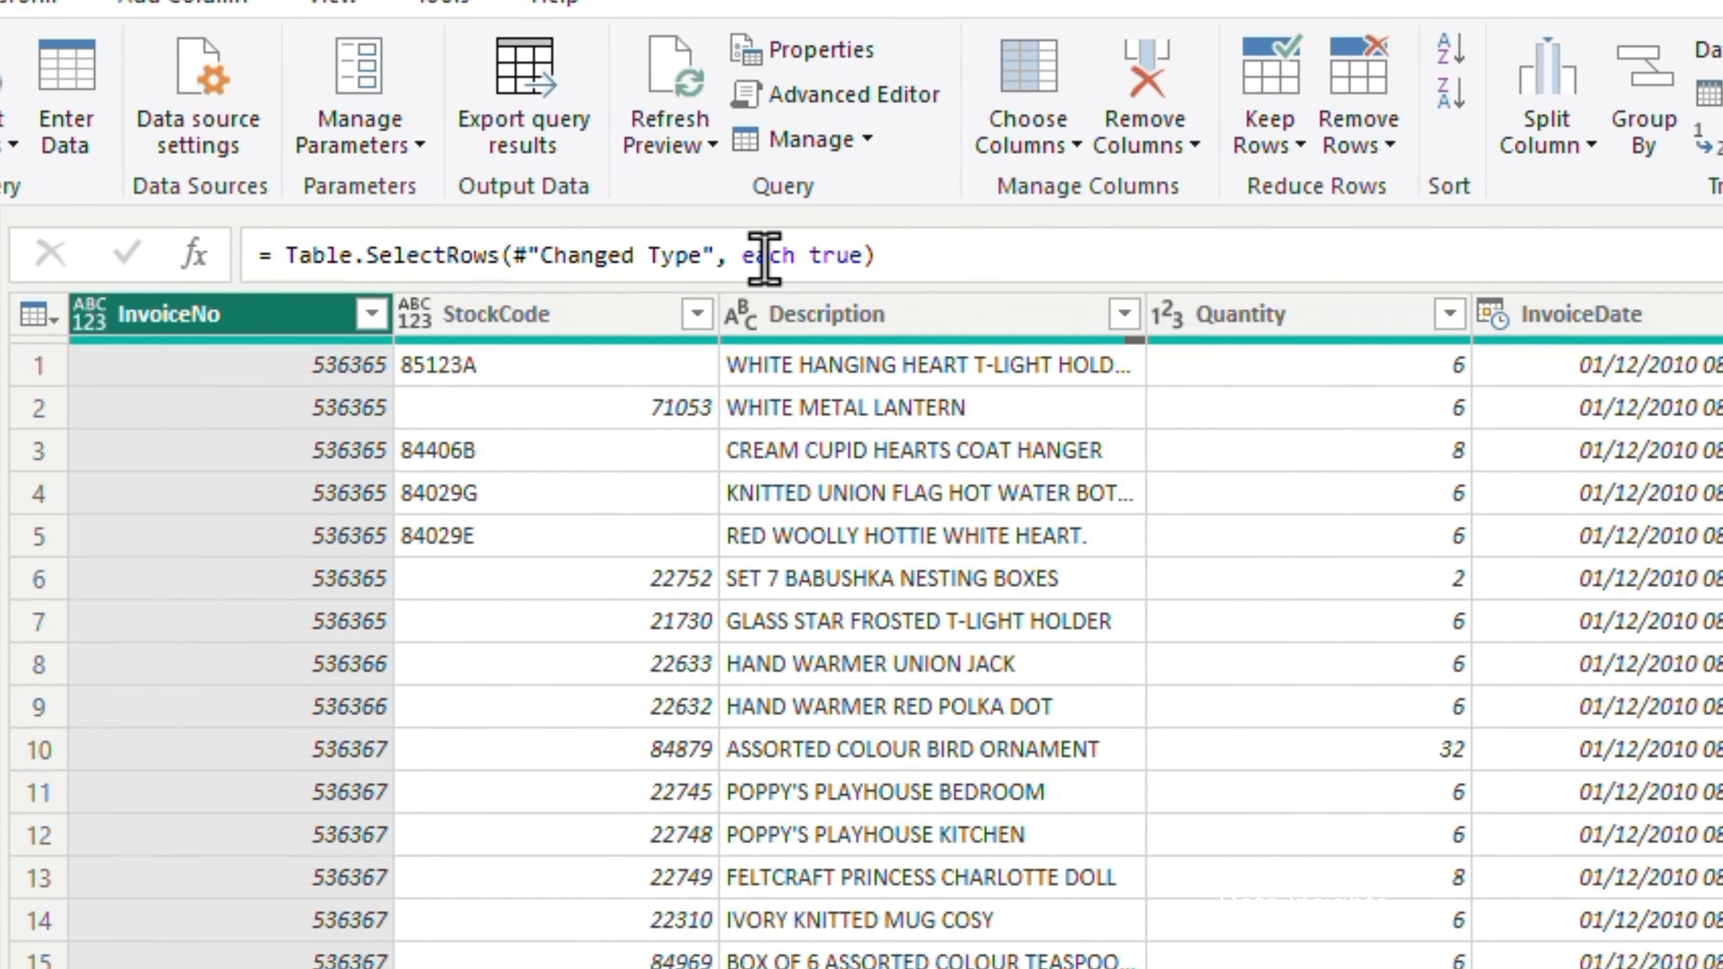
Convert the InvoiceNo column to Whole Number and remove its error rows, checking the remaining values in its filter list
{"action": "left_click", "coordinate": [1553, 67]}
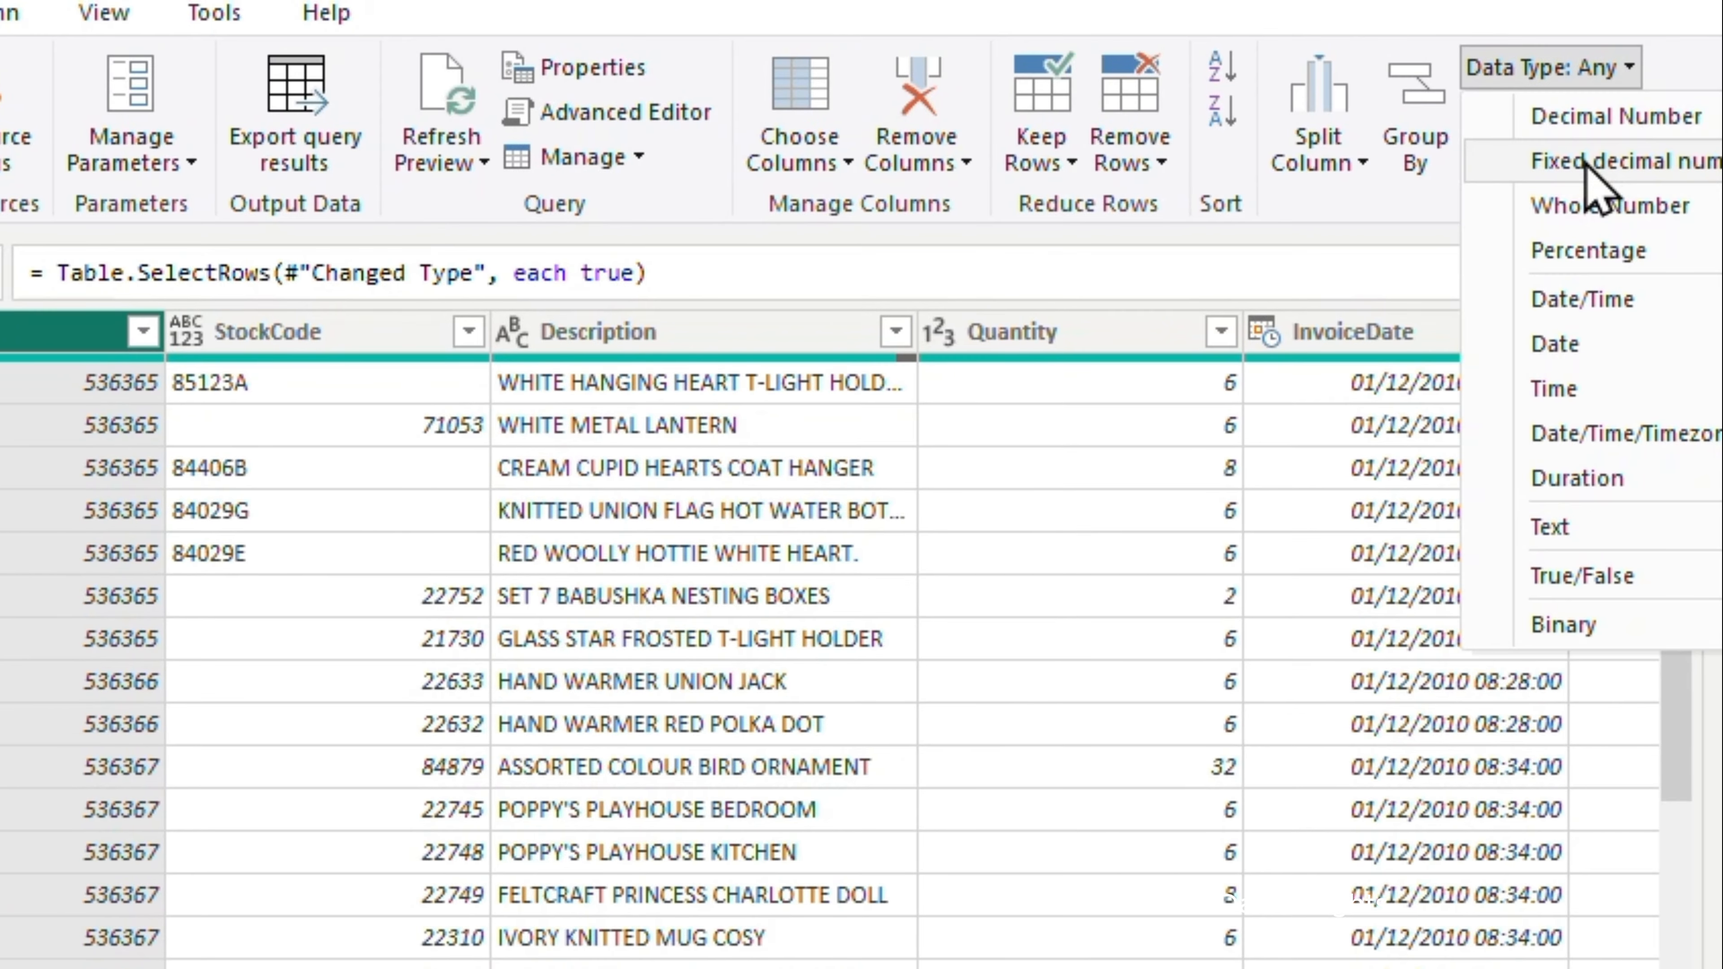
{"action": "left_click", "coordinate": [1595, 206]}
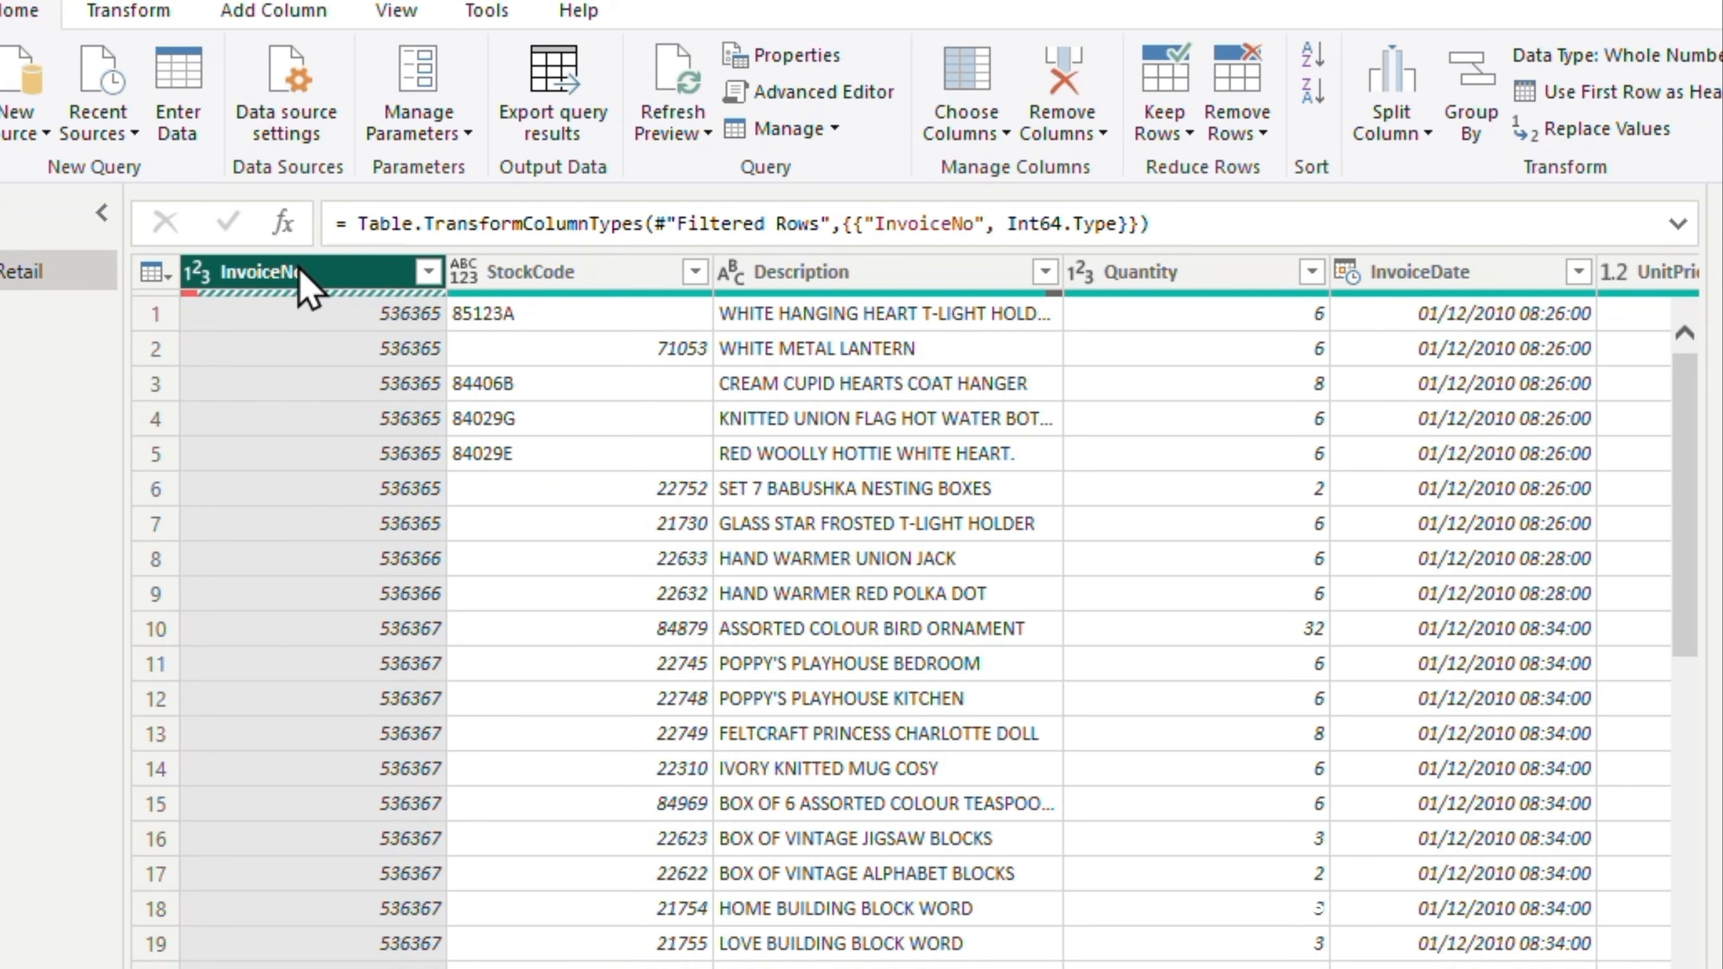
{"action": "right_click", "coordinate": [305, 285]}
{"action": "left_click", "coordinate": [438, 531]}
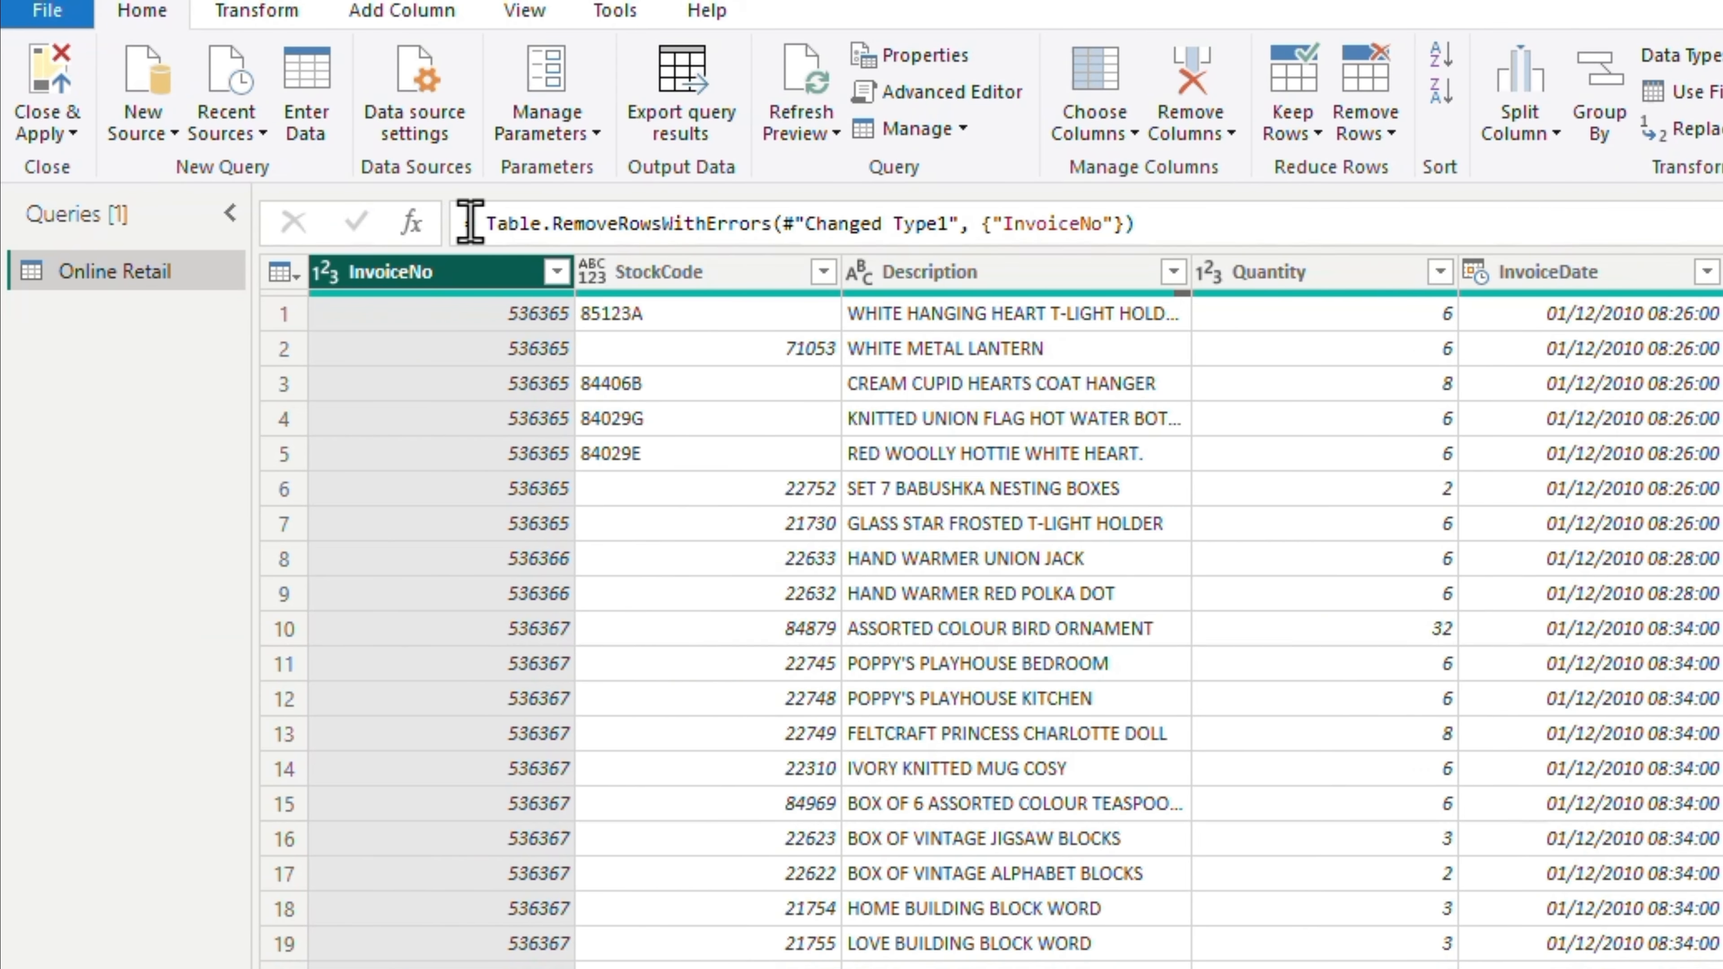
{"action": "left_click", "coordinate": [557, 272]}
{"action": "mouse_move", "coordinate": [541, 702]}
{"action": "left_mouse_down"}
{"action": "mouse_move", "coordinate": [555, 947]}
{"action": "mouse_move", "coordinate": [565, 619]}
{"action": "left_mouse_up"}
{"action": "left_click", "coordinate": [407, 968]}
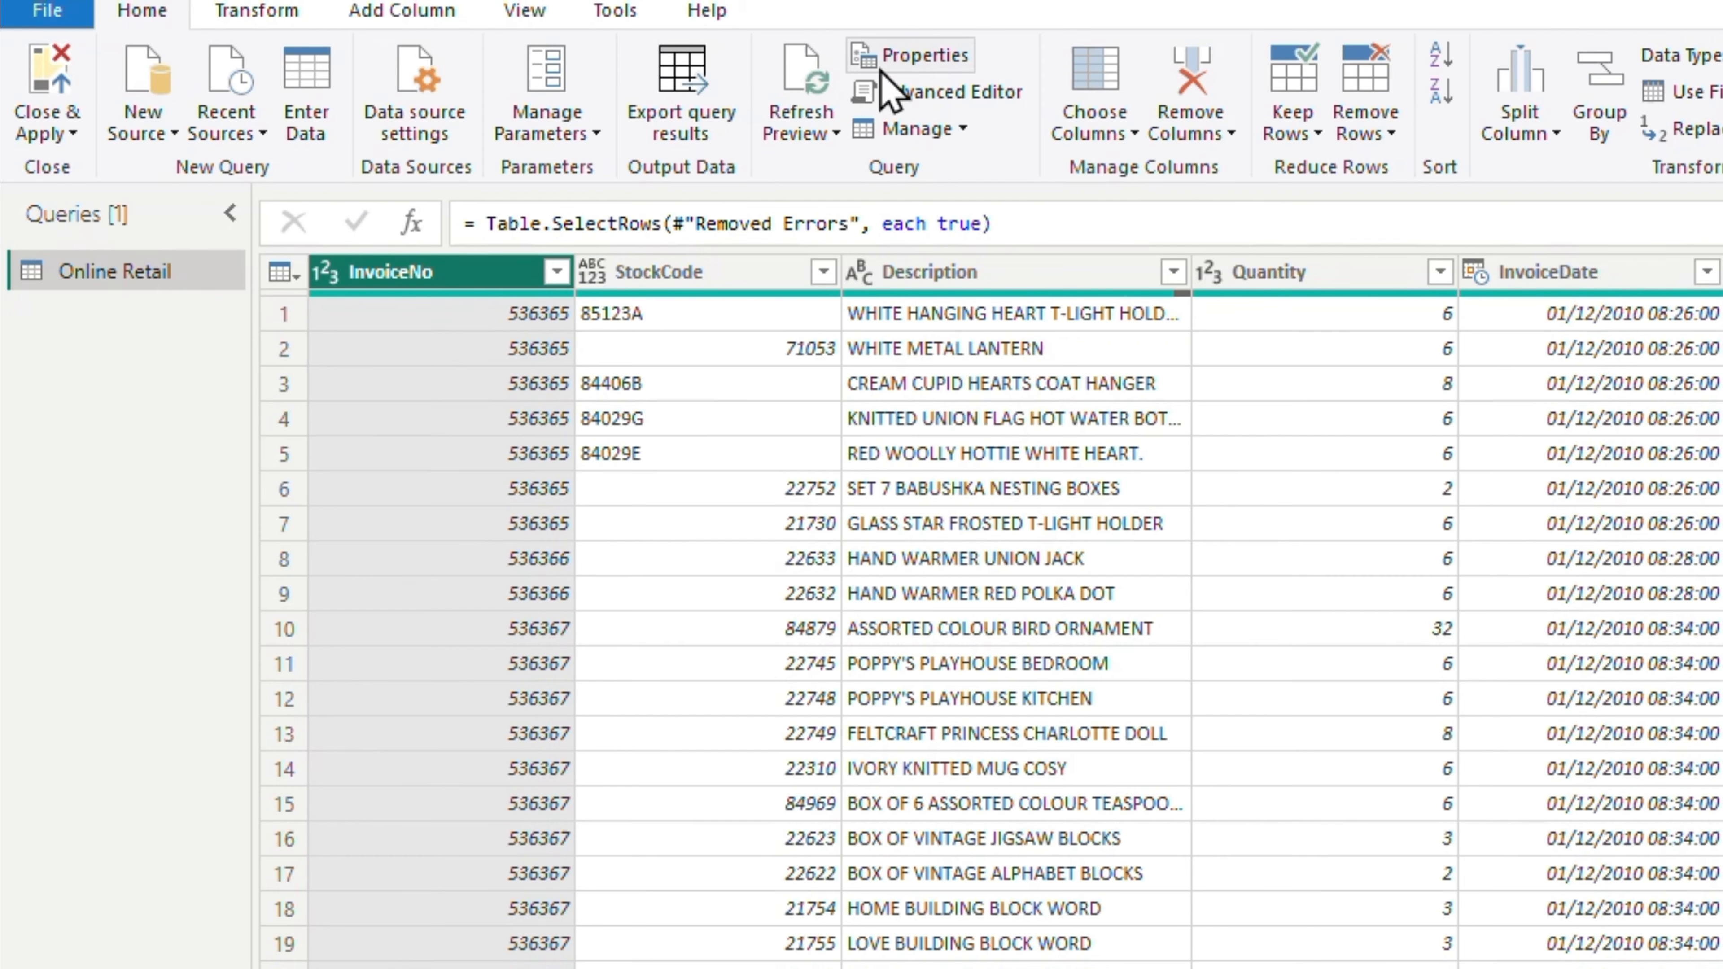
Convert the StockCode column to Whole Number and remove its error rows, checking the remaining values in its filter list
{"action": "left_click", "coordinate": [677, 270]}
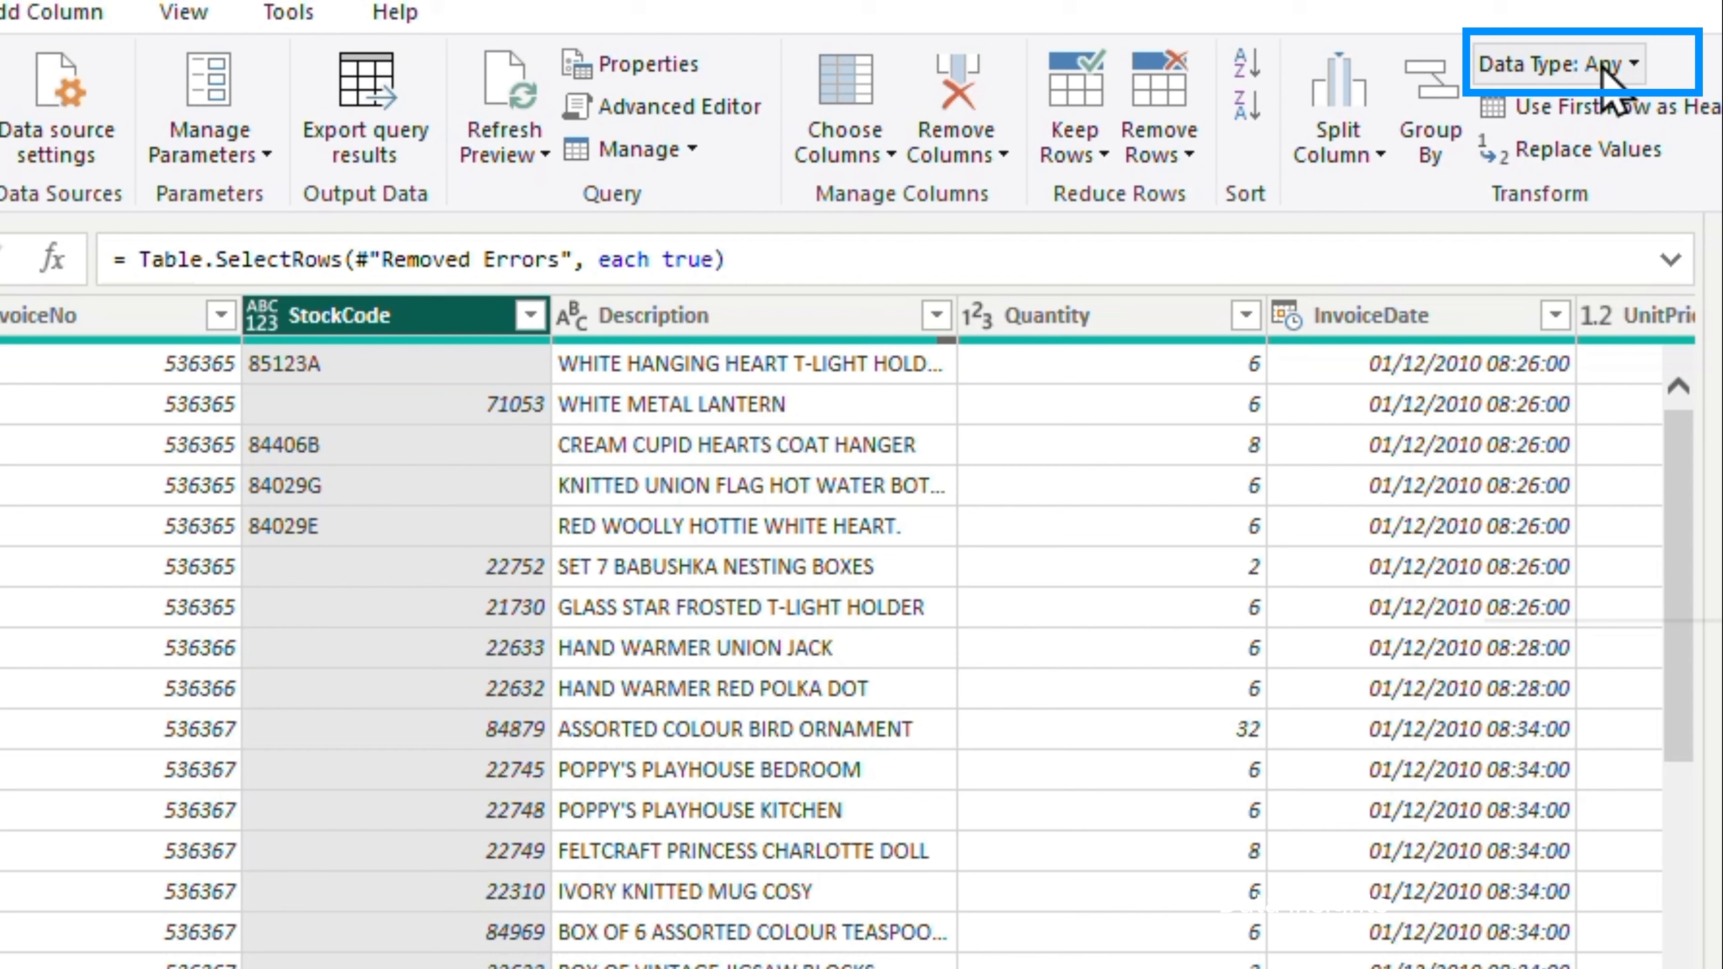
{"action": "left_click", "coordinate": [1697, 54]}
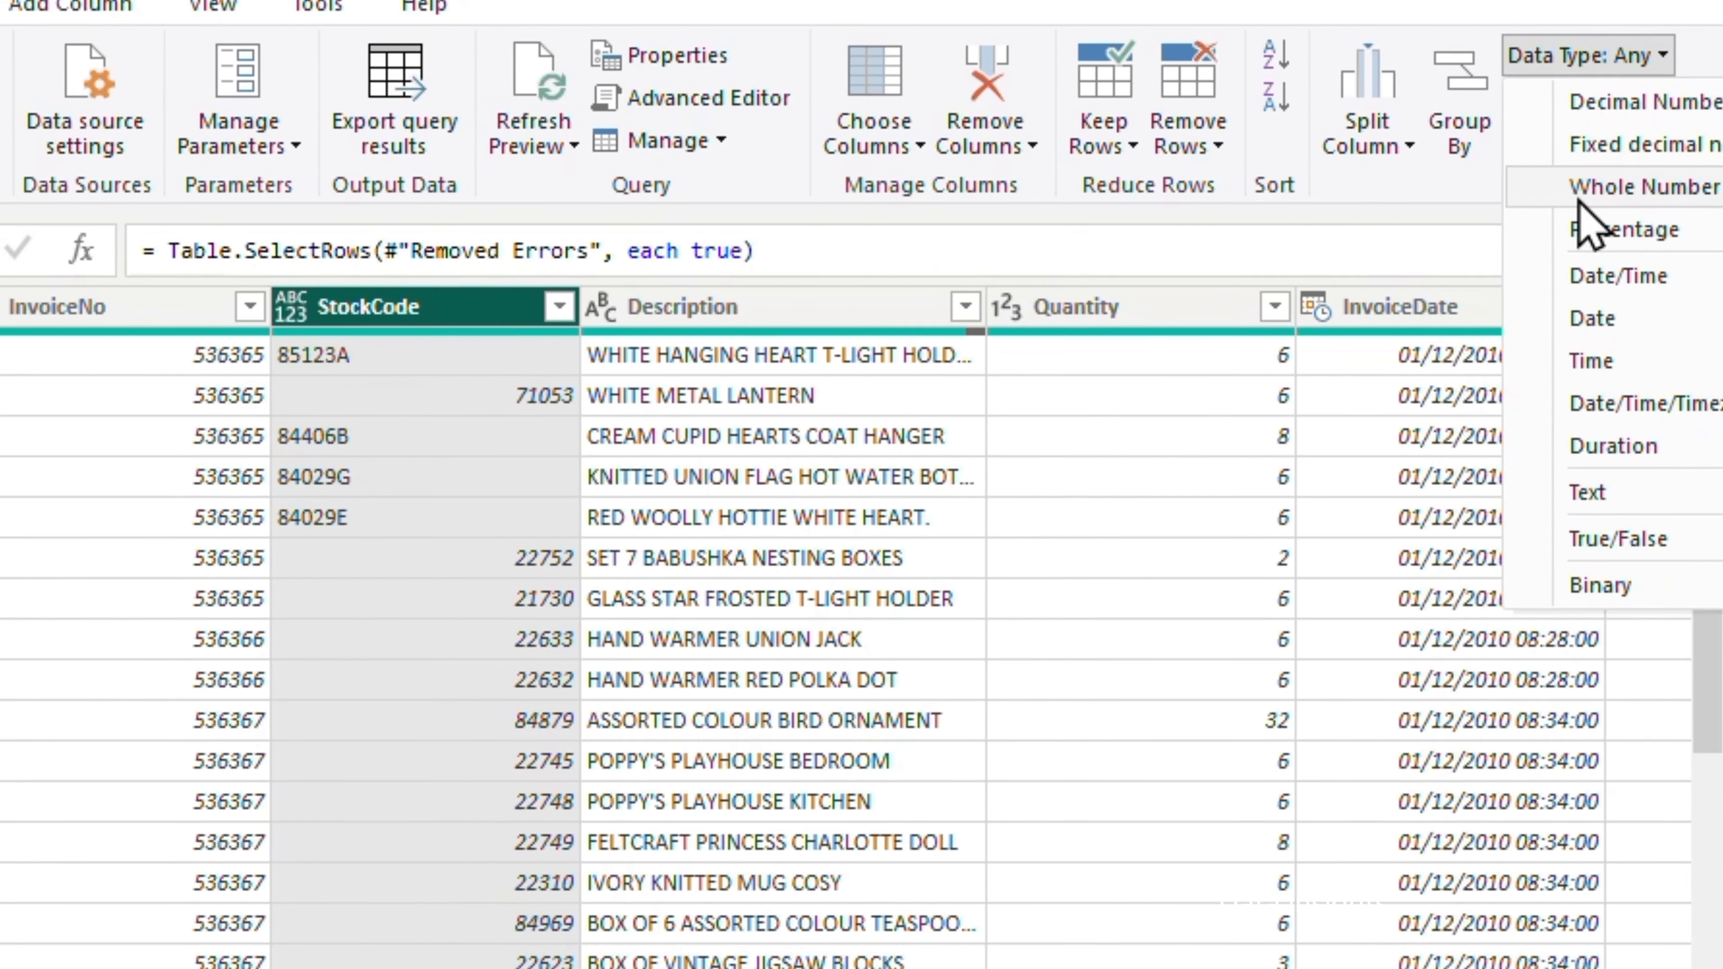
{"action": "left_click", "coordinate": [1560, 204]}
{"action": "right_click", "coordinate": [398, 314]}
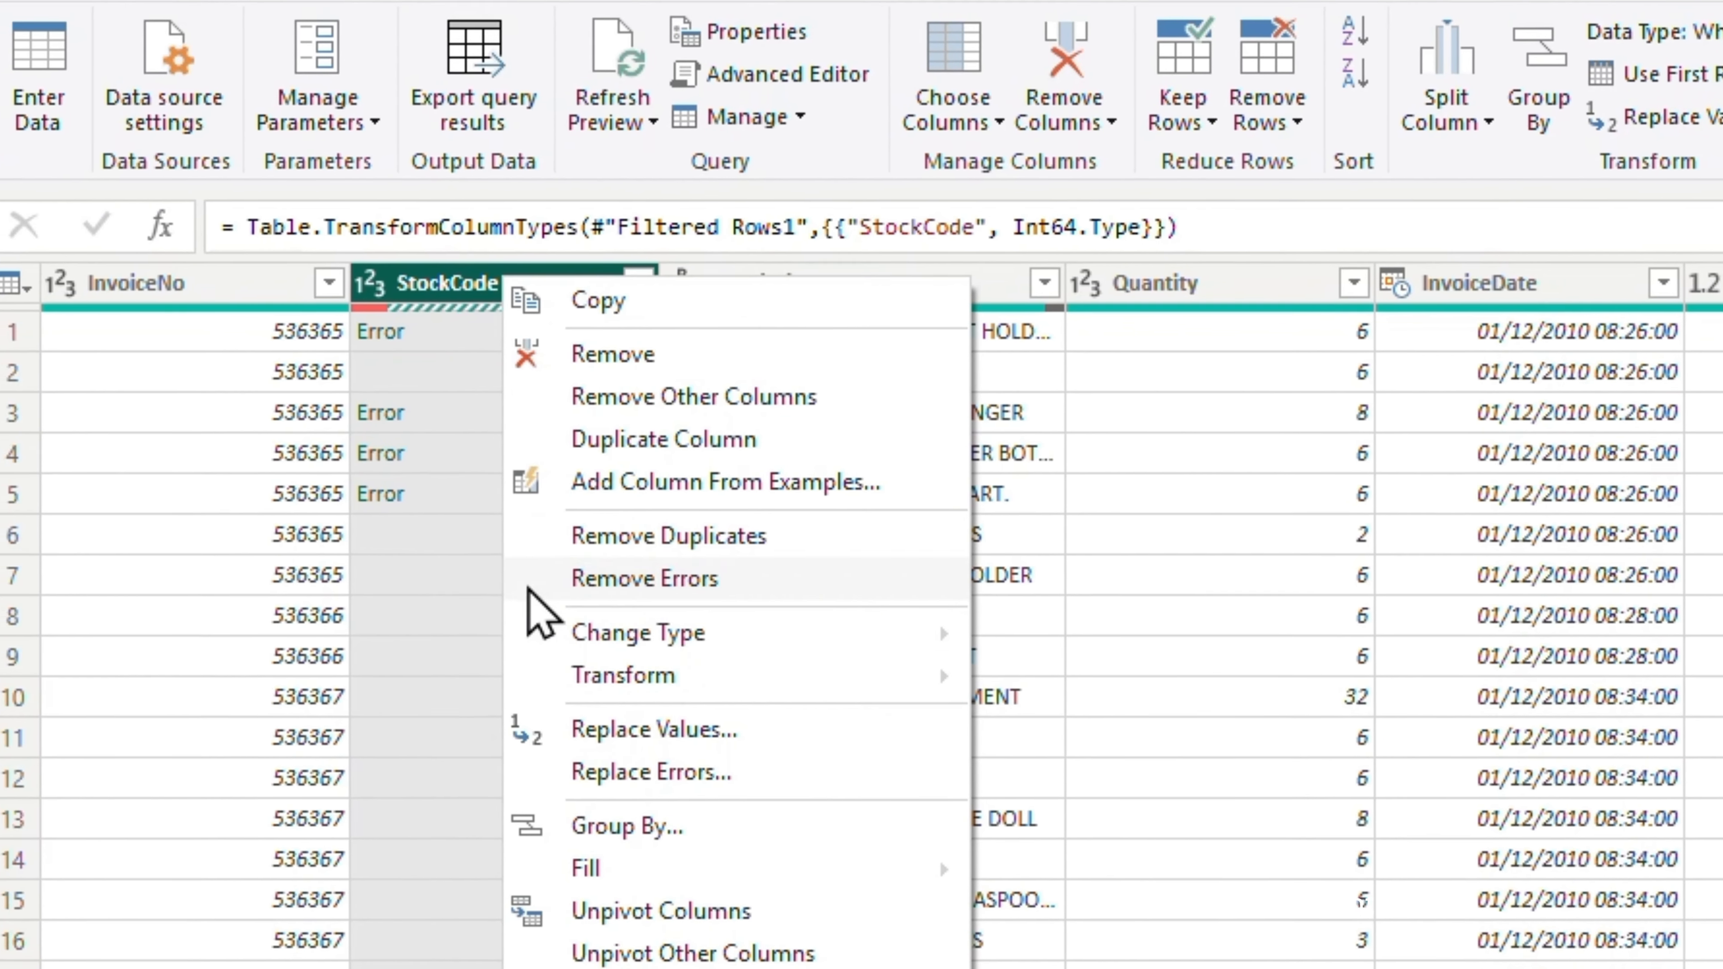
{"action": "left_click", "coordinate": [536, 585]}
{"action": "scroll", "coordinate": [730, 481], "scroll_direction": "down", "scroll_amount": 6}
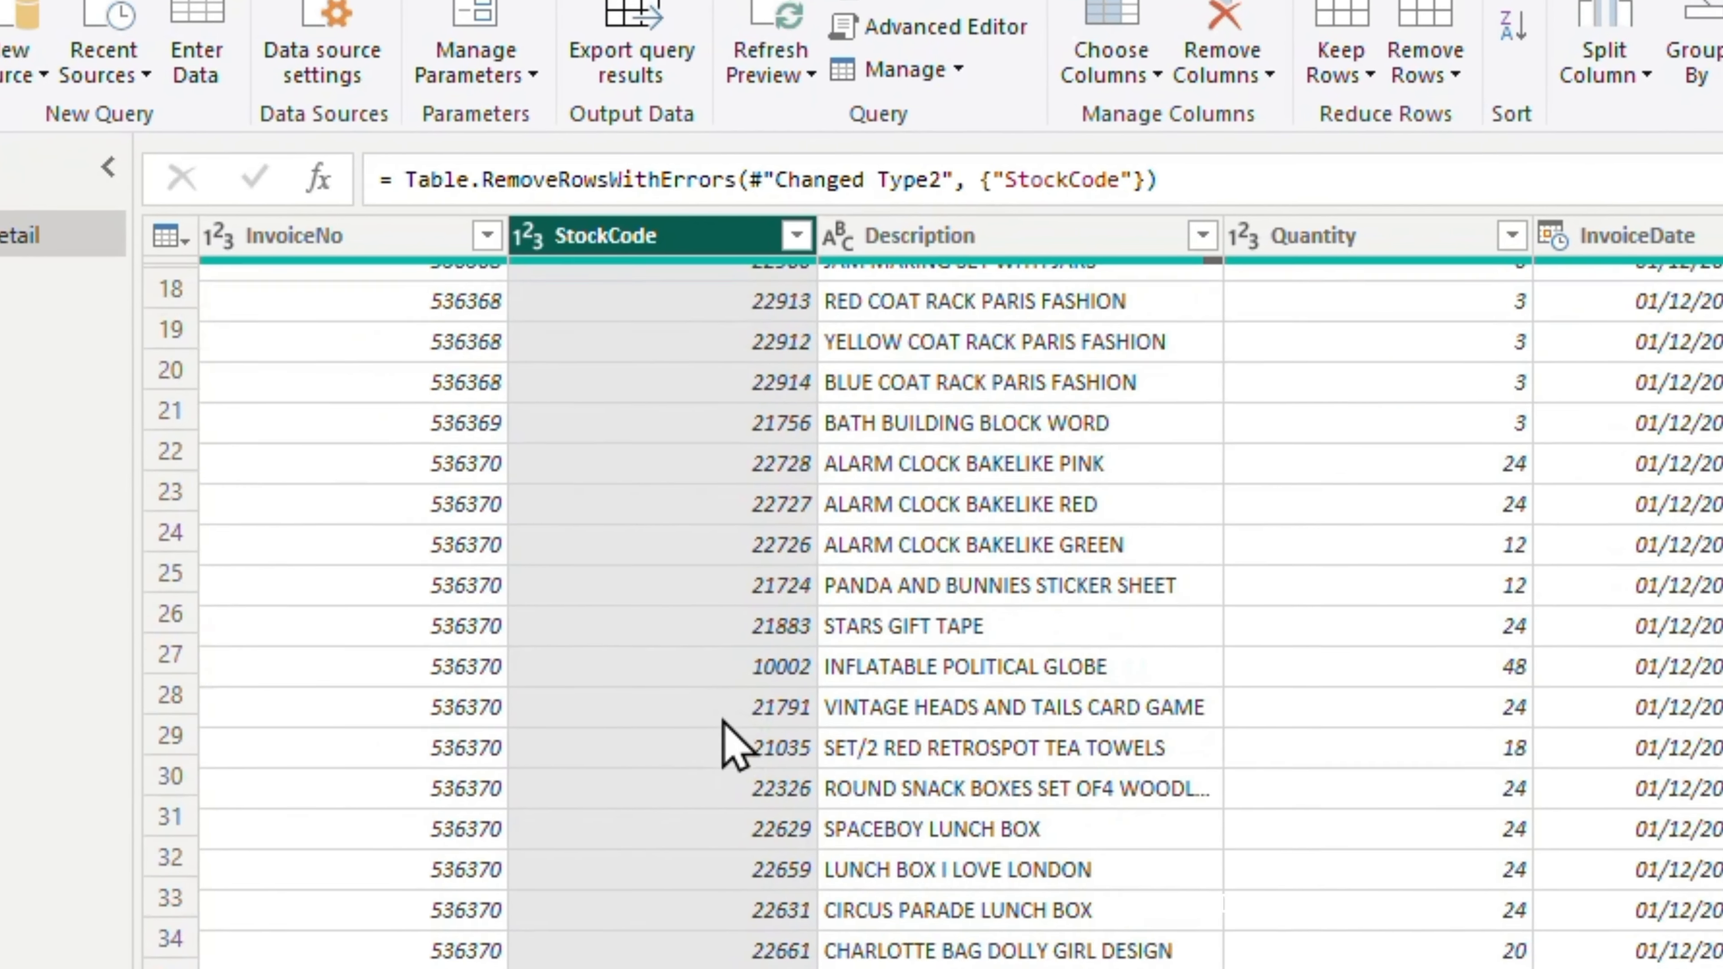
{"action": "scroll", "coordinate": [733, 743], "scroll_direction": "down", "scroll_amount": 3}
{"action": "left_click", "coordinate": [797, 236]}
{"action": "scroll", "coordinate": [466, 832], "scroll_direction": "down", "scroll_amount": 10}
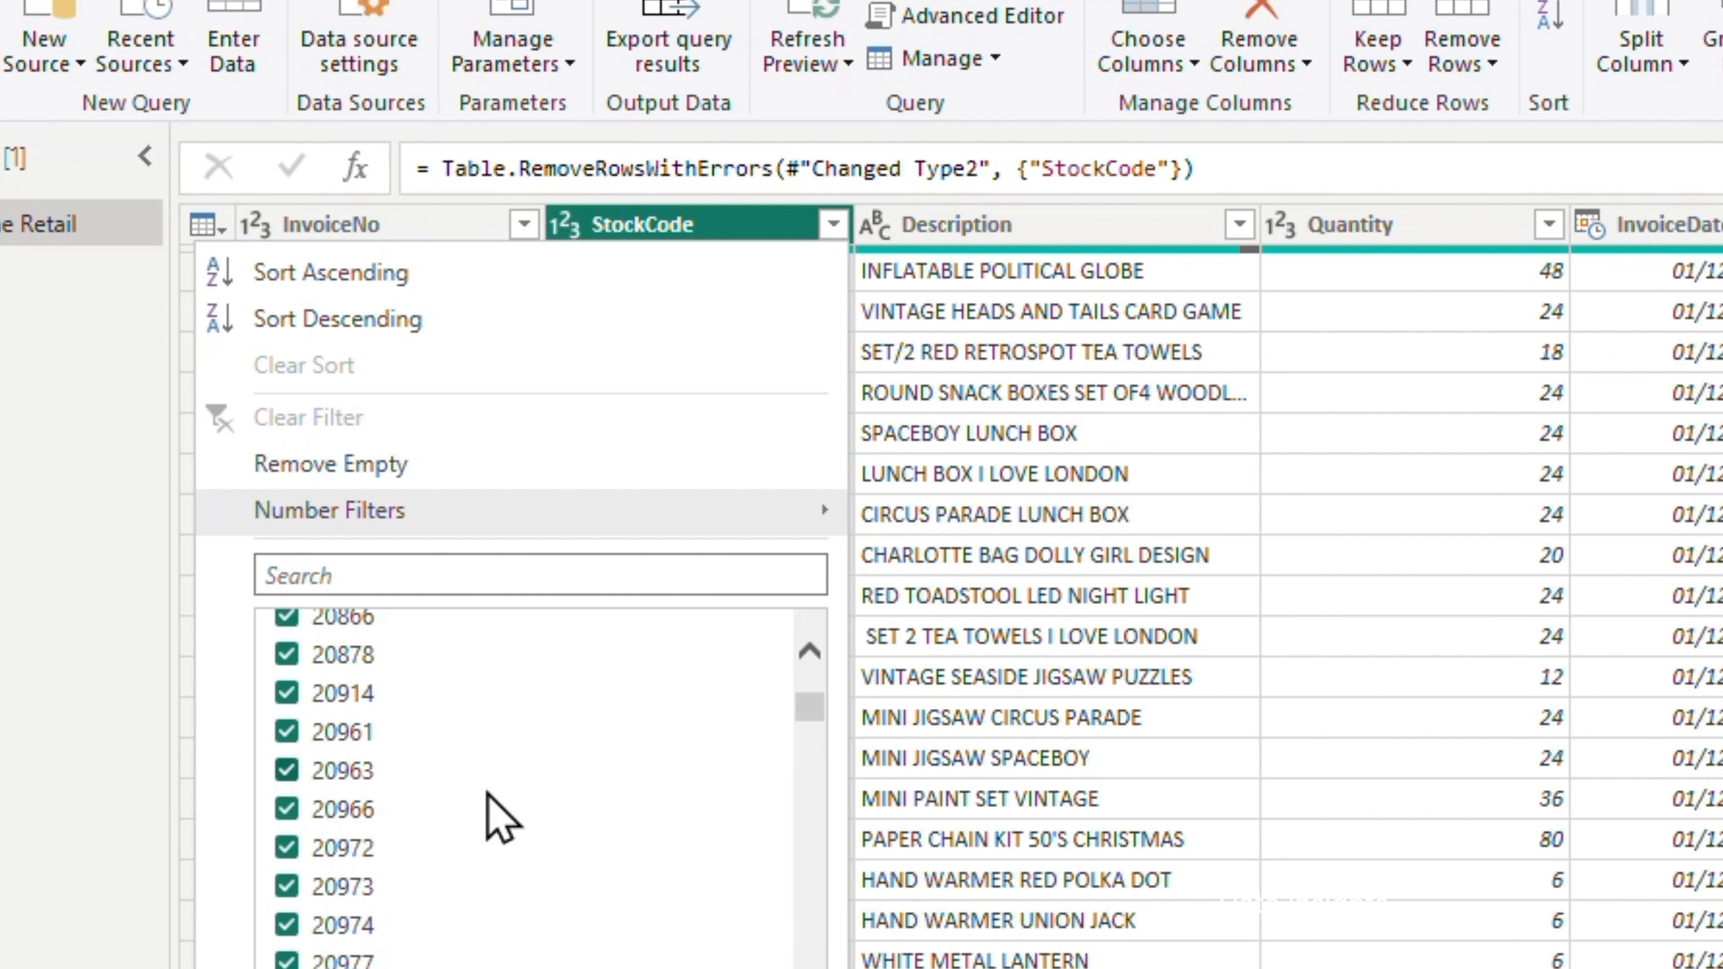
{"action": "scroll", "coordinate": [516, 771], "scroll_direction": "up", "scroll_amount": 4}
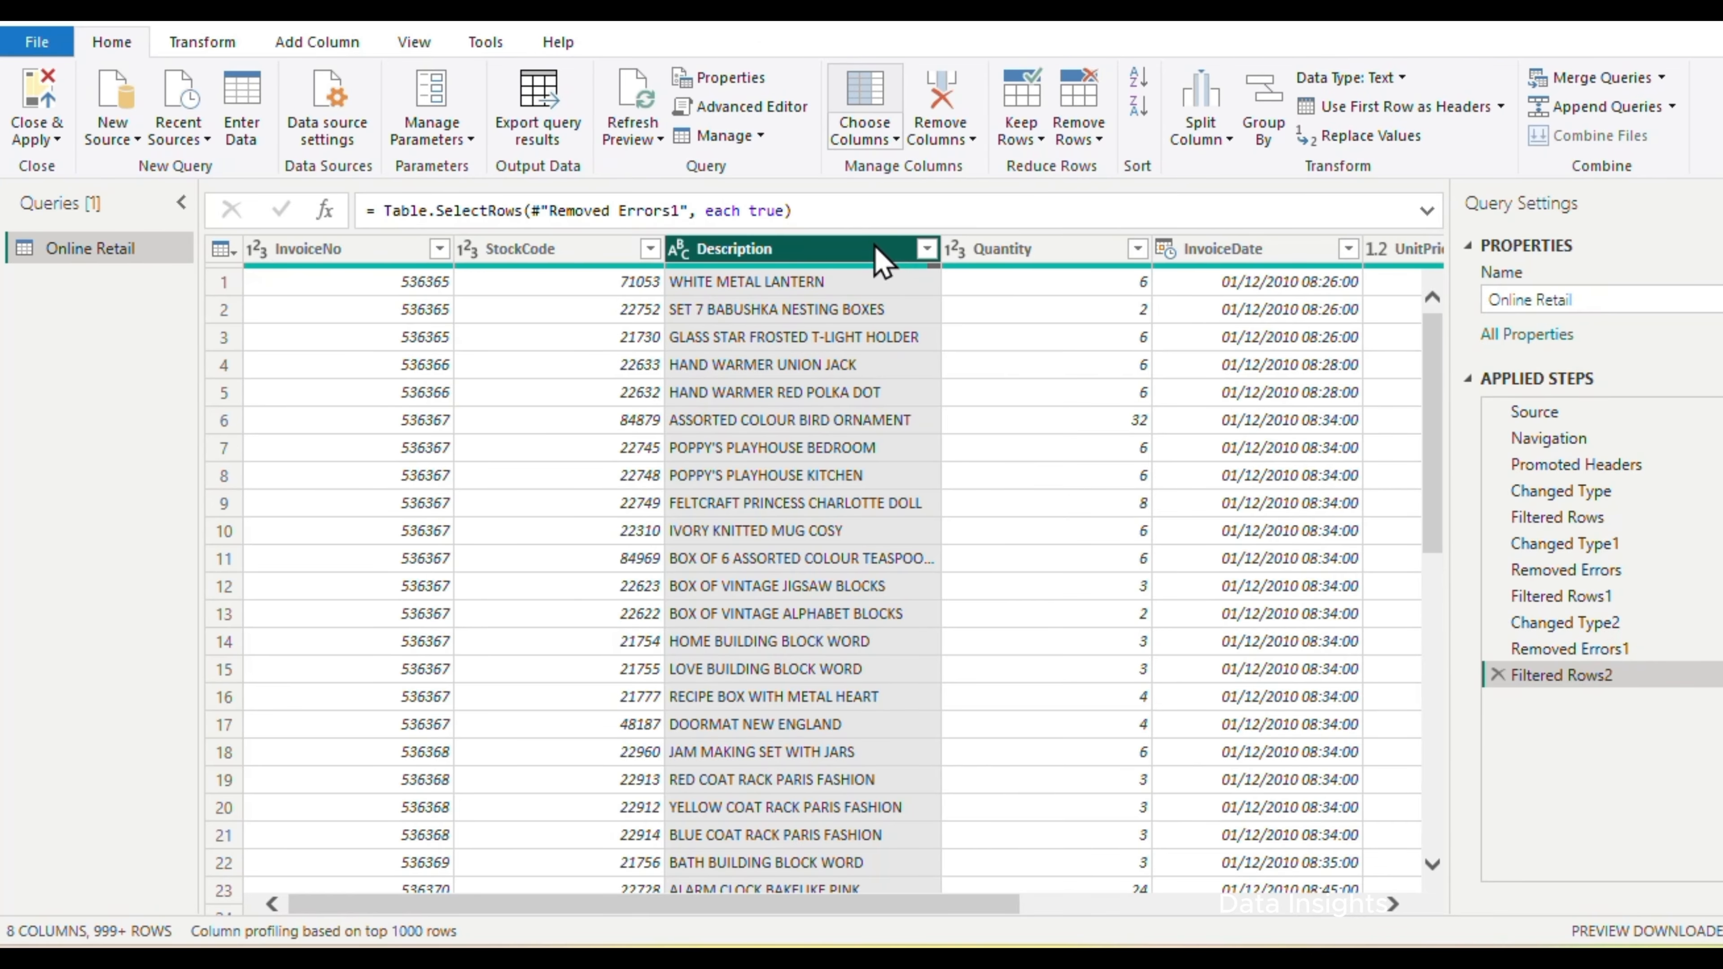
Remove the rows with an empty Description, keeping null and blank values excluded in the column's filter
{"action": "left_click", "coordinate": [926, 249]}
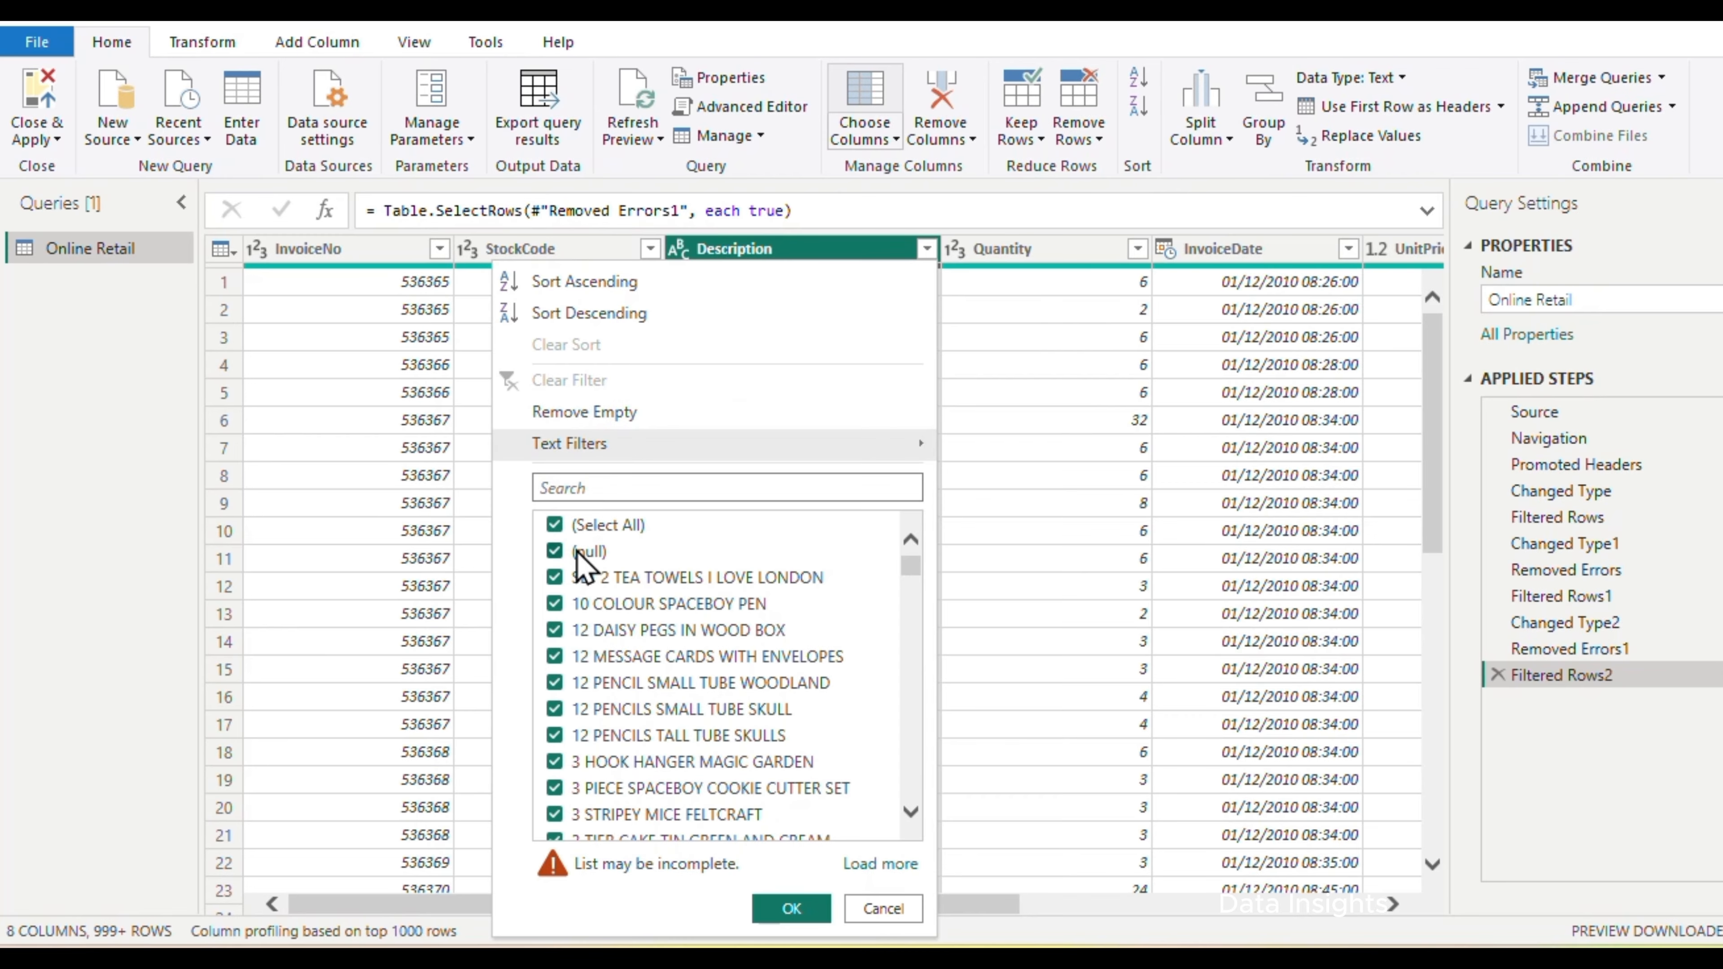
{"action": "left_click", "coordinate": [622, 414]}
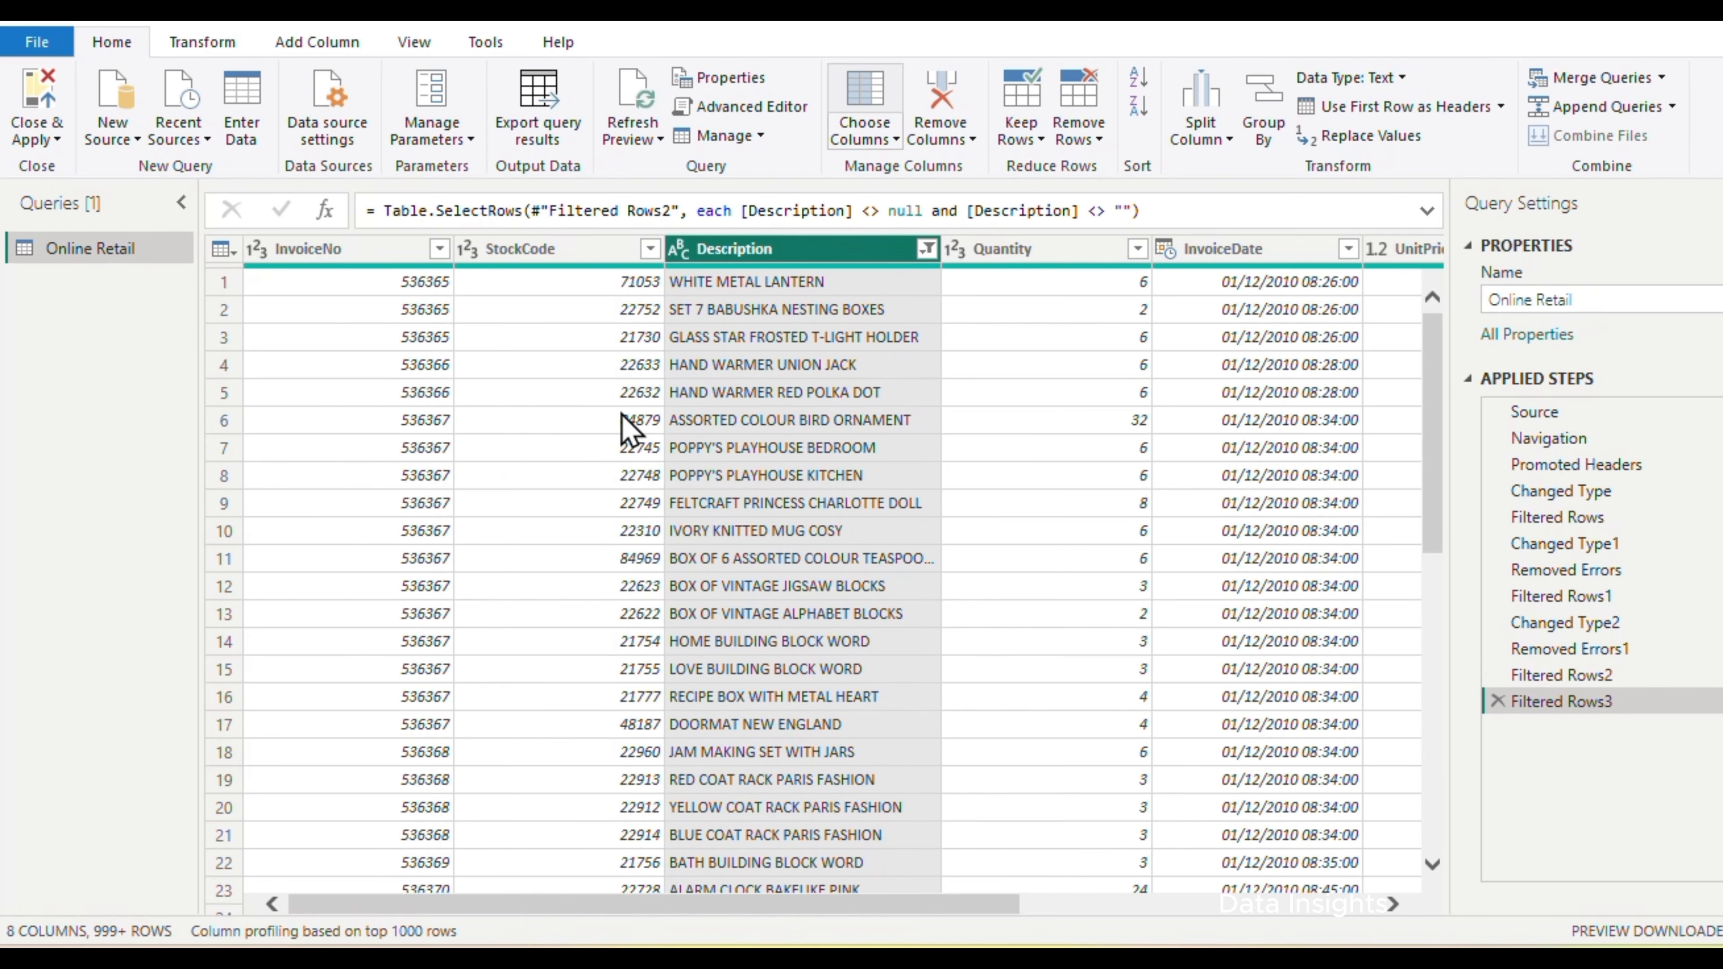
{"action": "left_click", "coordinate": [924, 250]}
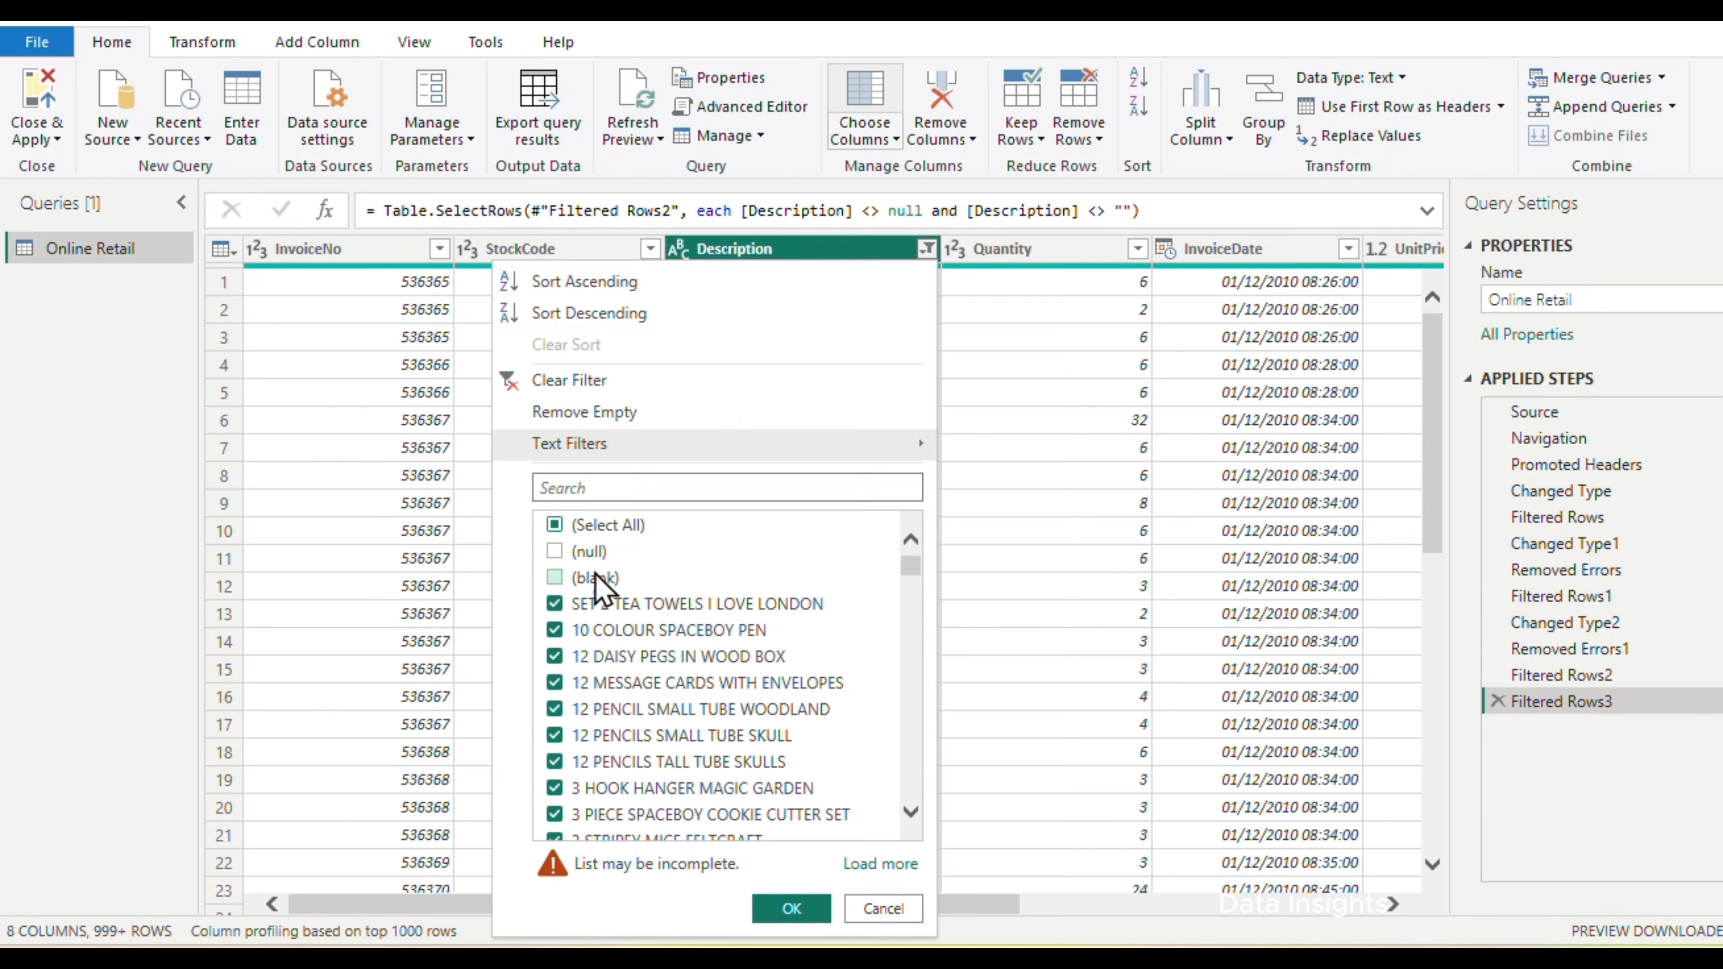
{"action": "left_click", "coordinate": [792, 909]}
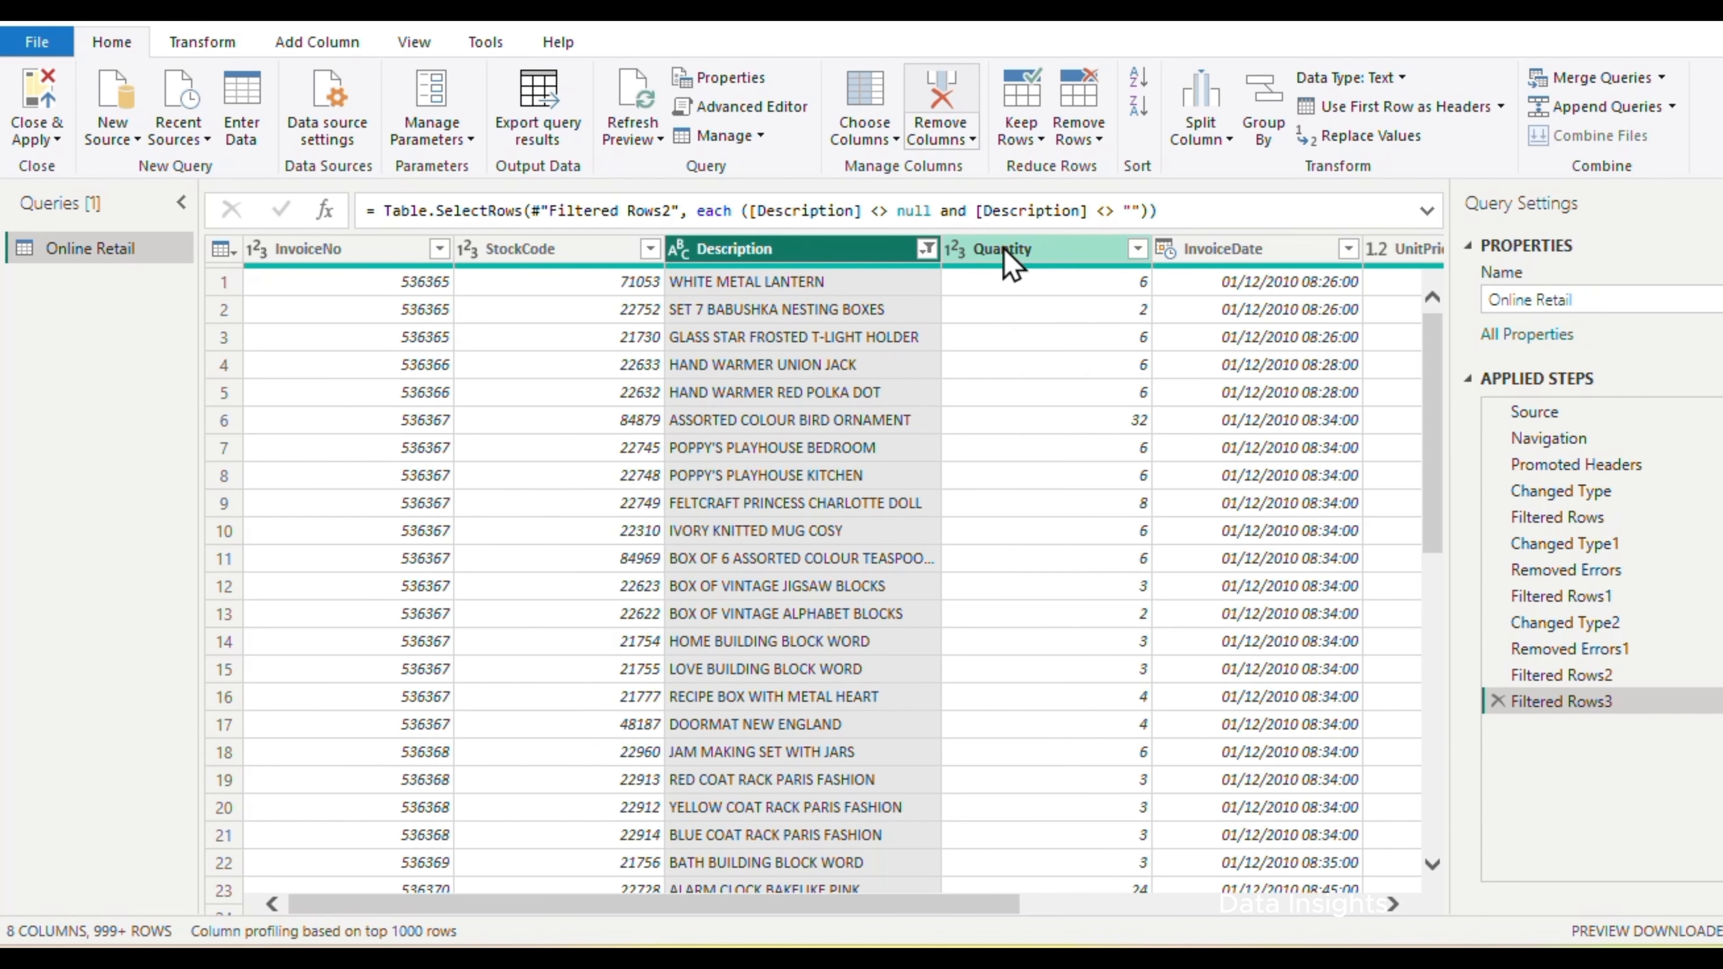
Filter the Quantity column to keep only rows where the value is greater than 0
{"action": "left_click", "coordinate": [1004, 249]}
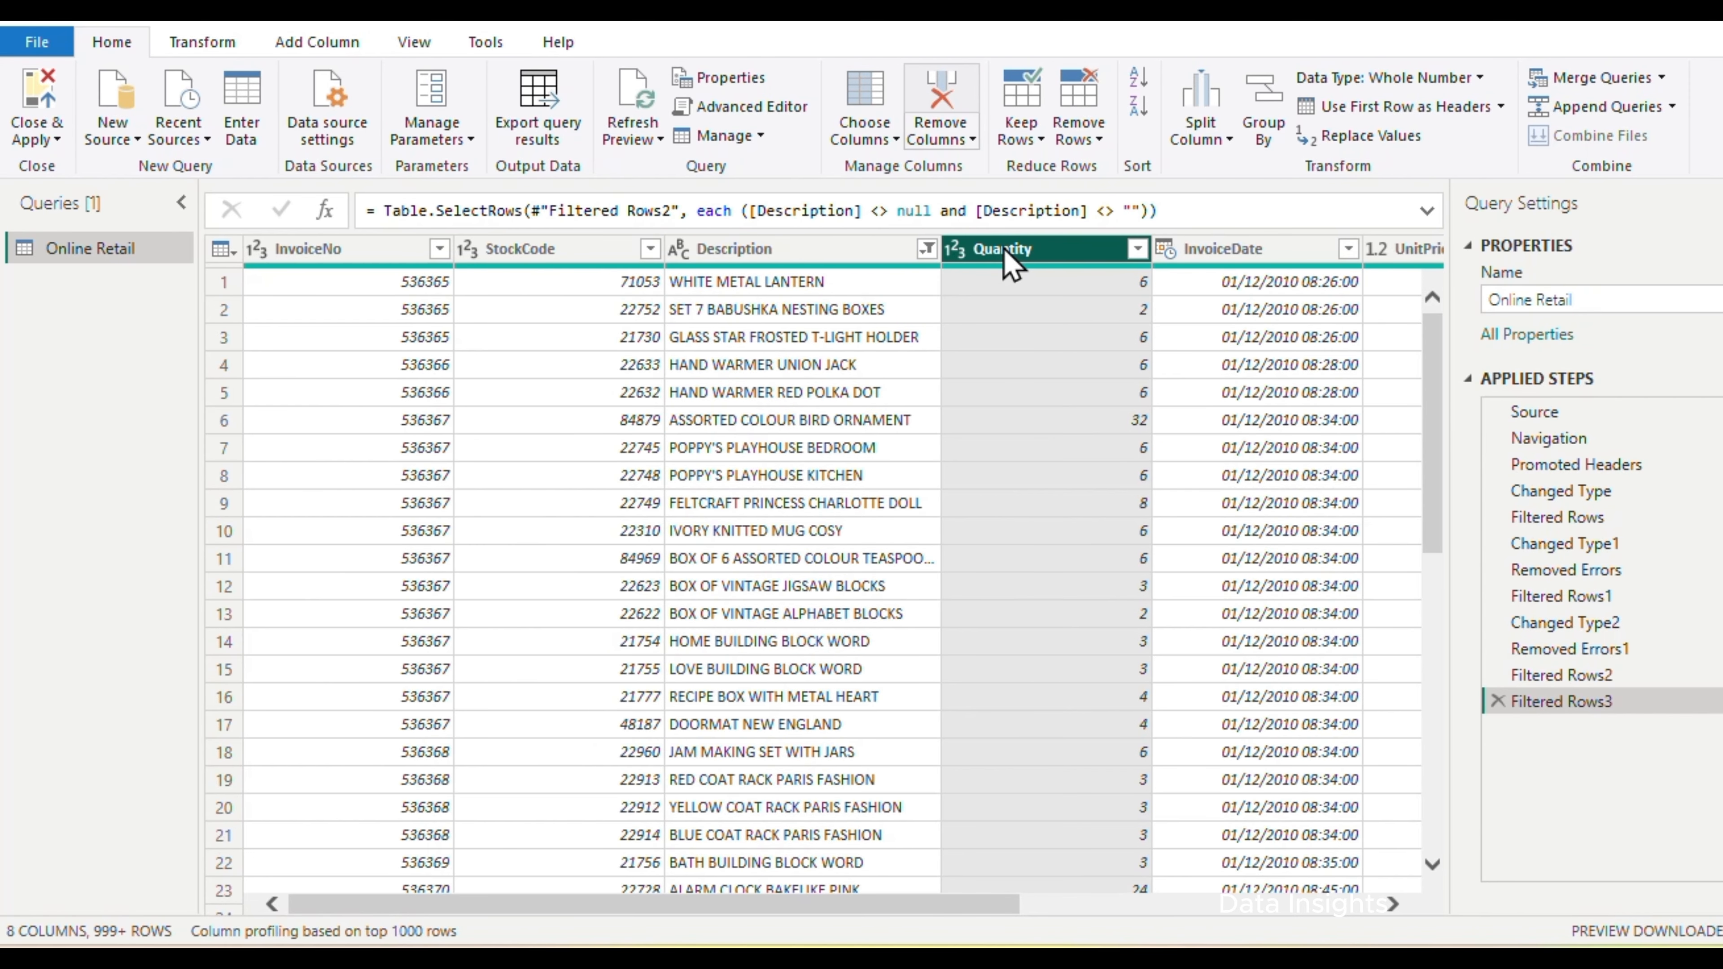
{"action": "left_click", "coordinate": [1135, 250]}
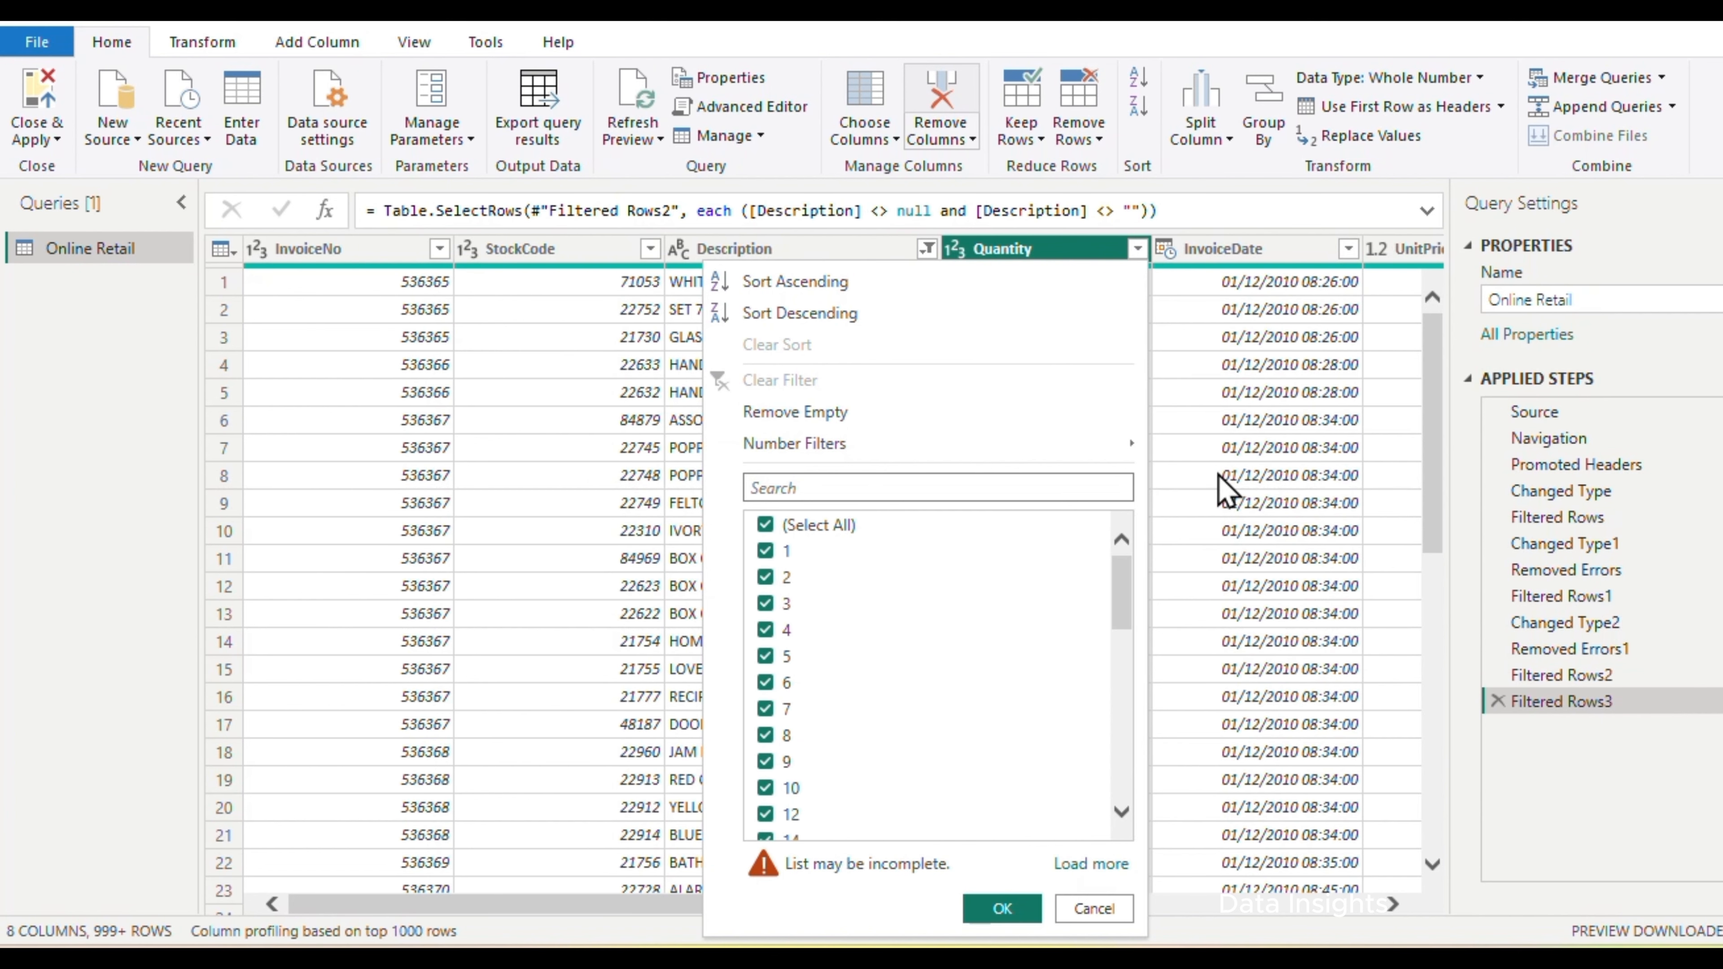
{"action": "mouse_move", "coordinate": [1131, 447]}
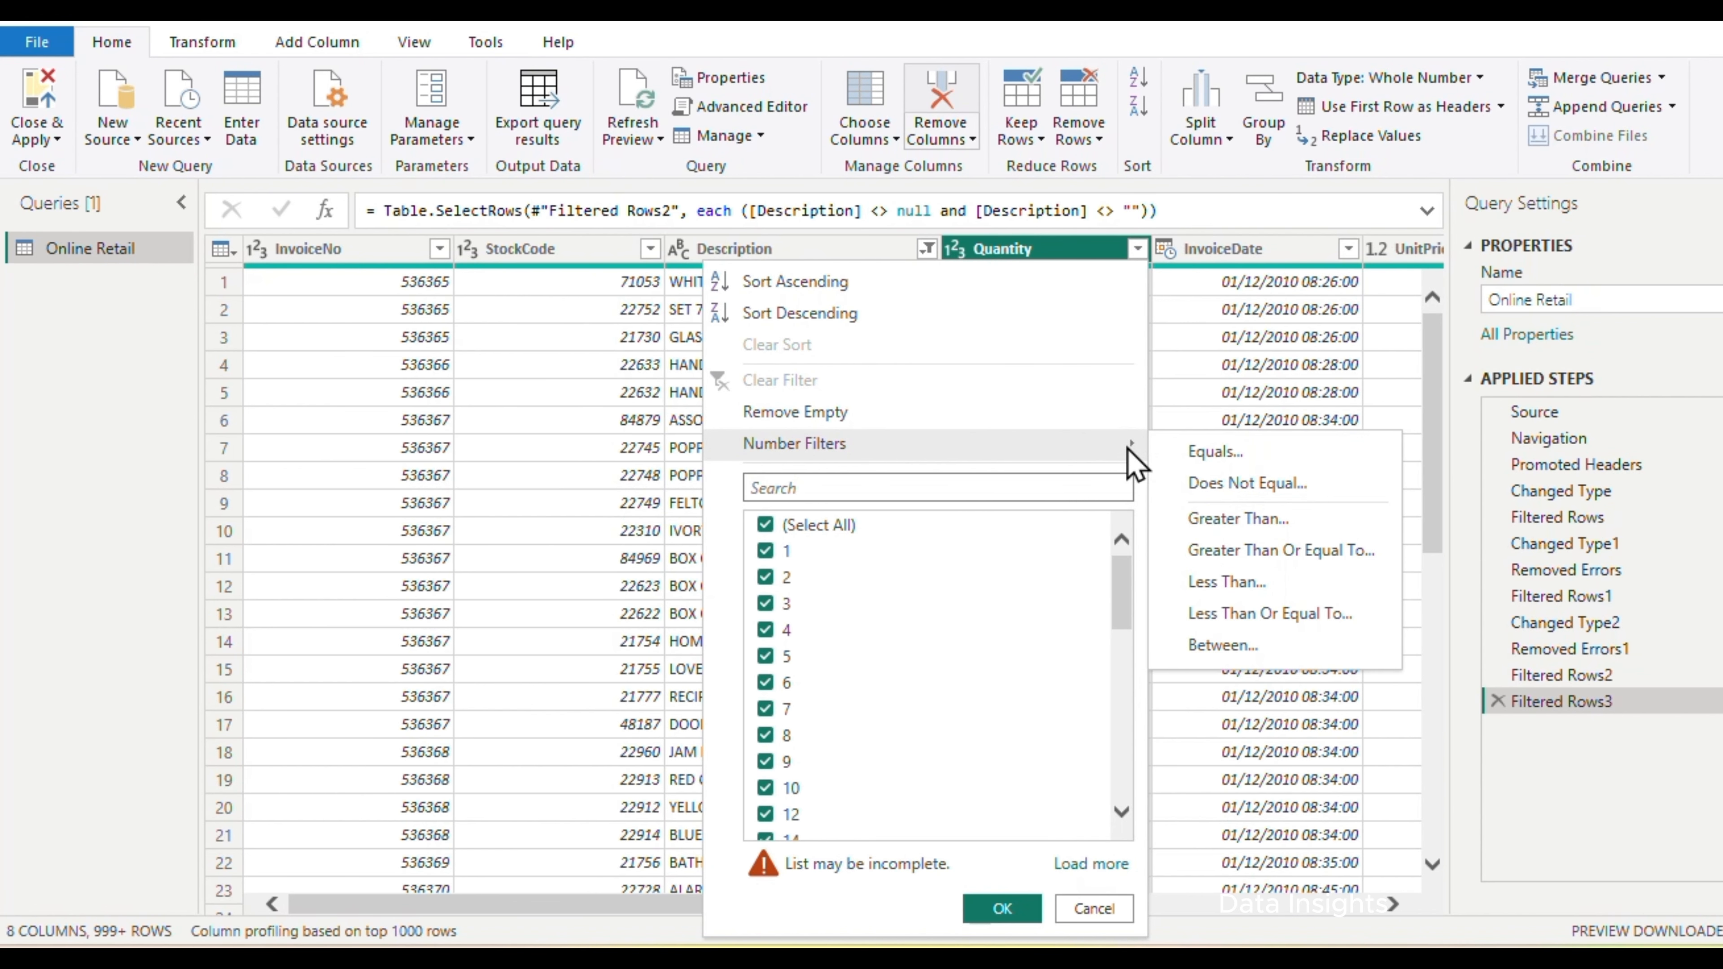
{"action": "left_click", "coordinate": [1221, 519]}
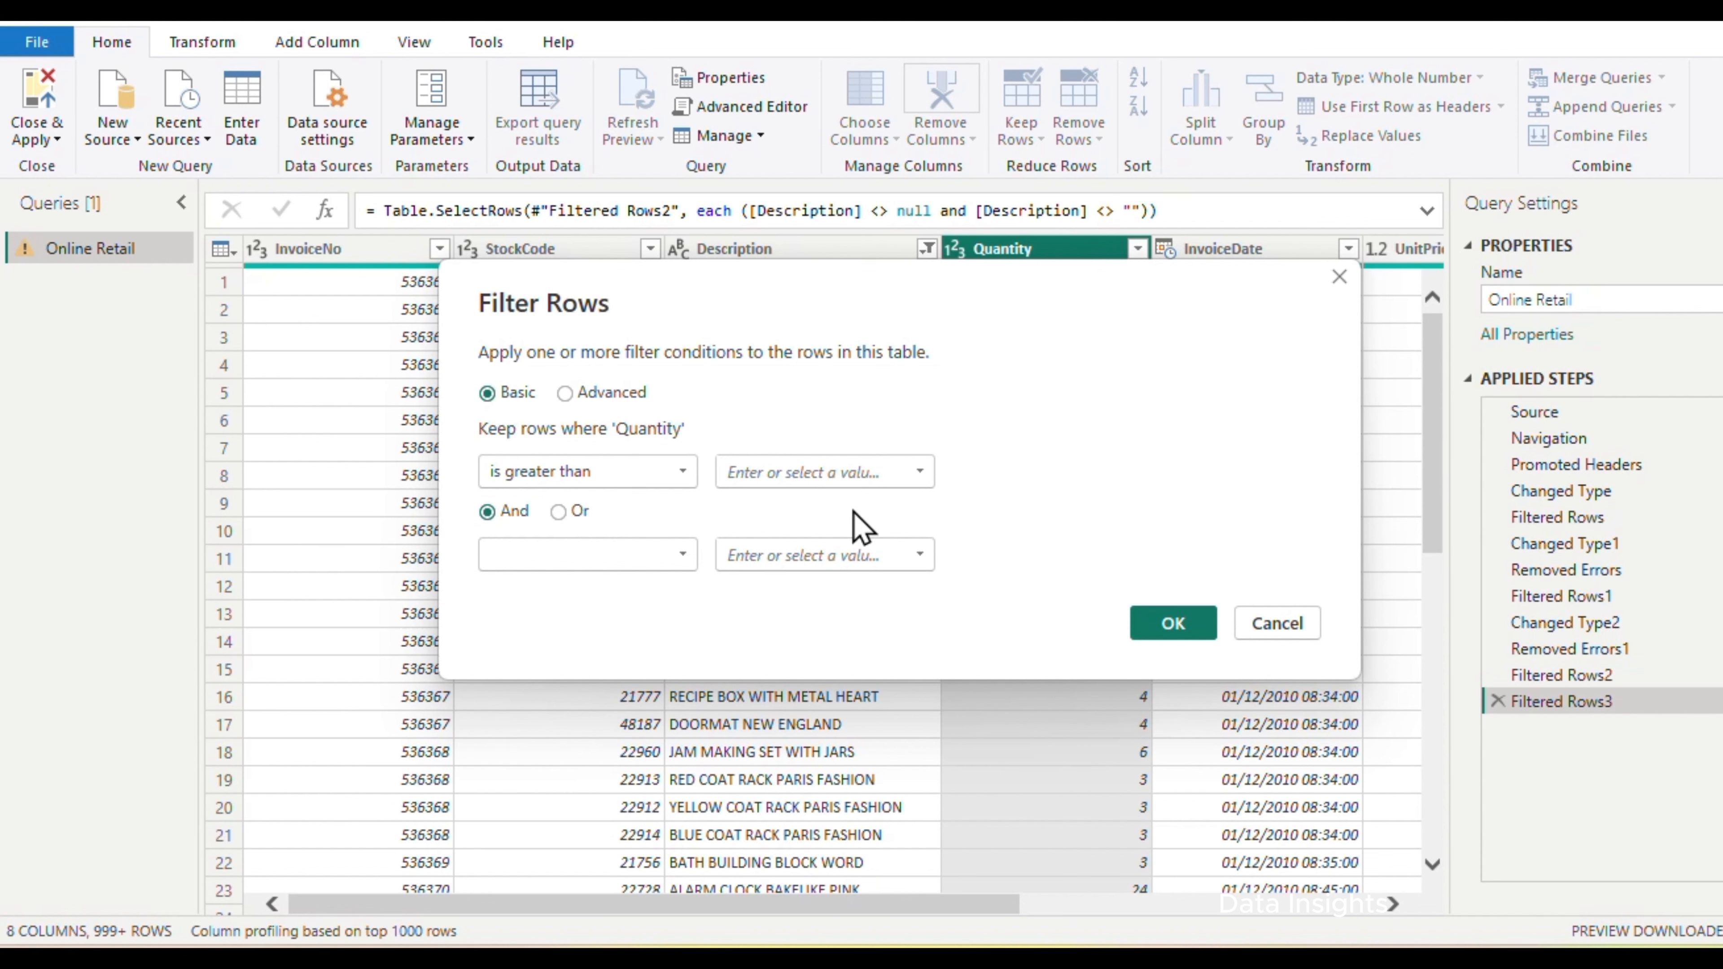
{"action": "left_click", "coordinate": [851, 462]}
{"action": "type", "text": "0"}
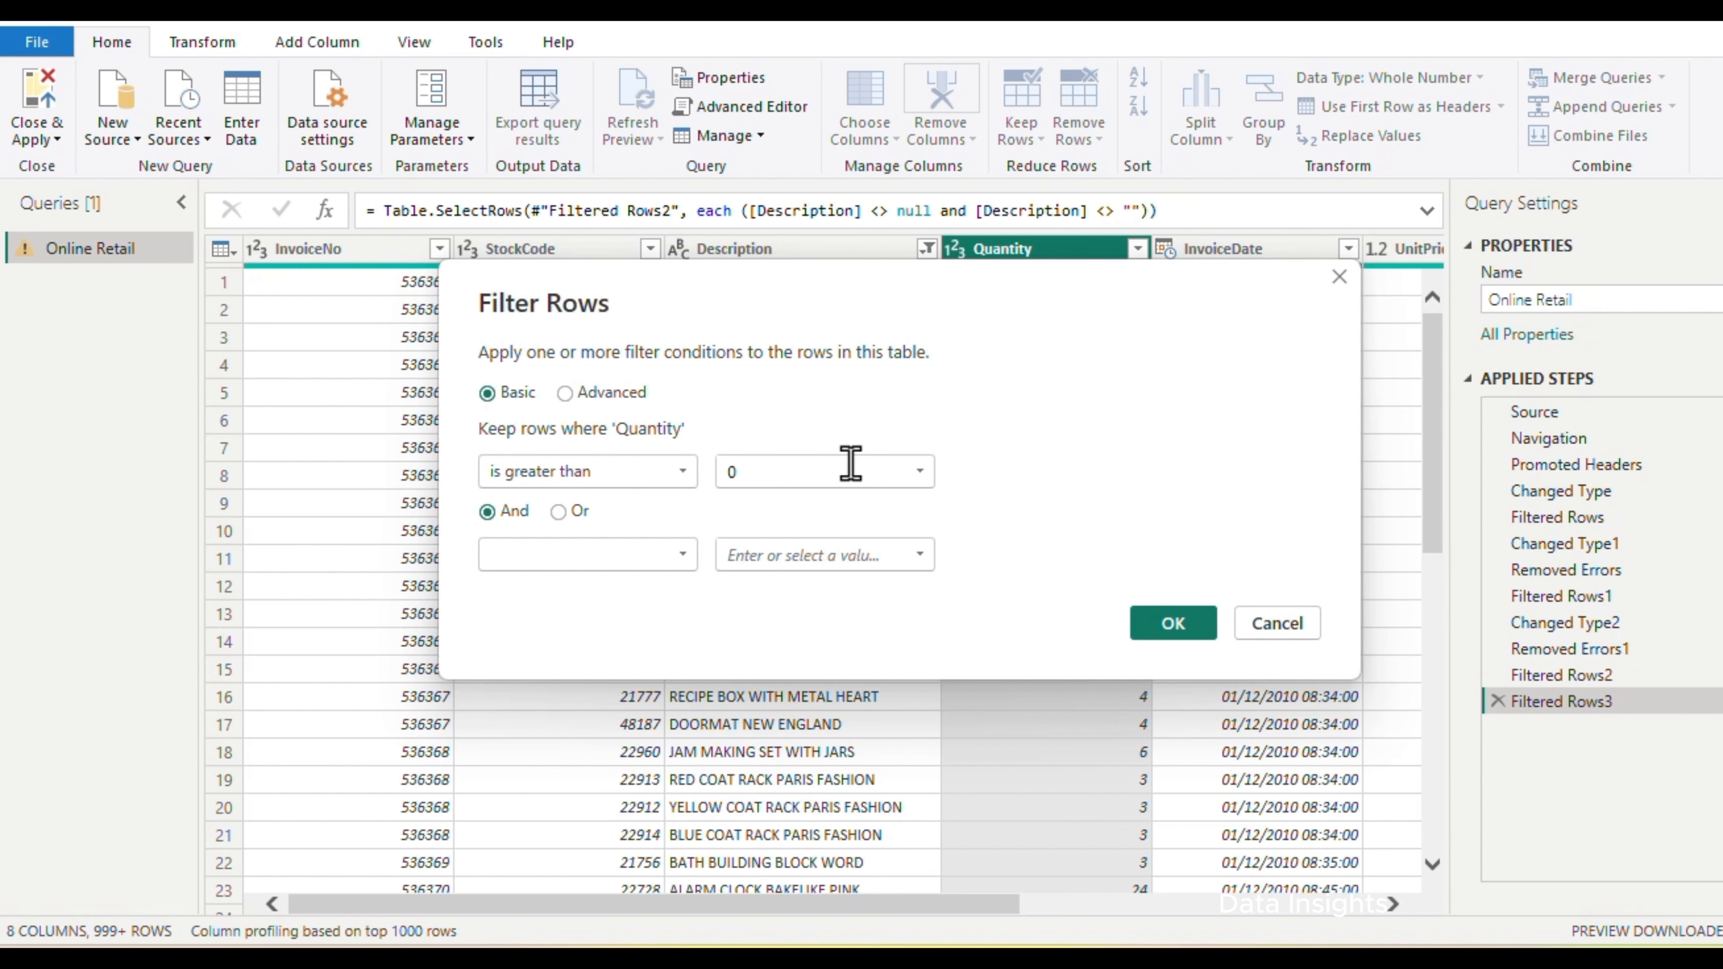
{"action": "left_click", "coordinate": [1166, 630]}
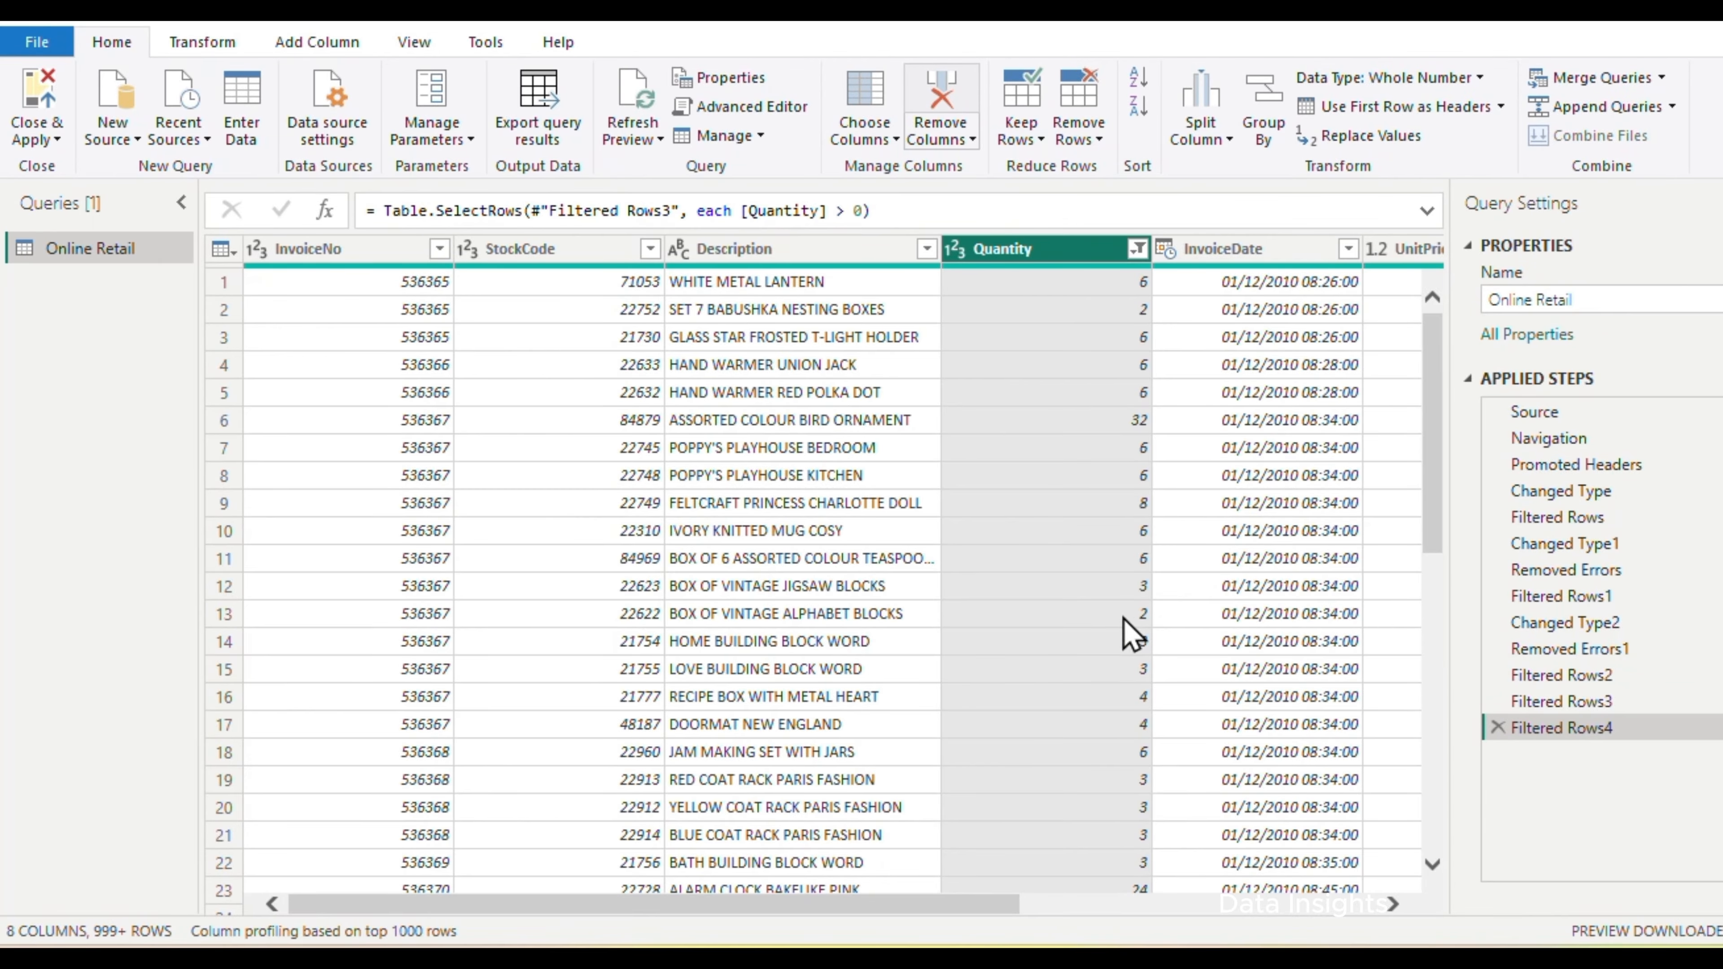
Remove the rows with an empty CustomerID from the table
{"action": "scroll", "coordinate": [1157, 611], "scroll_direction": "right", "scroll_amount": 5}
{"action": "left_click", "coordinate": [1058, 258]}
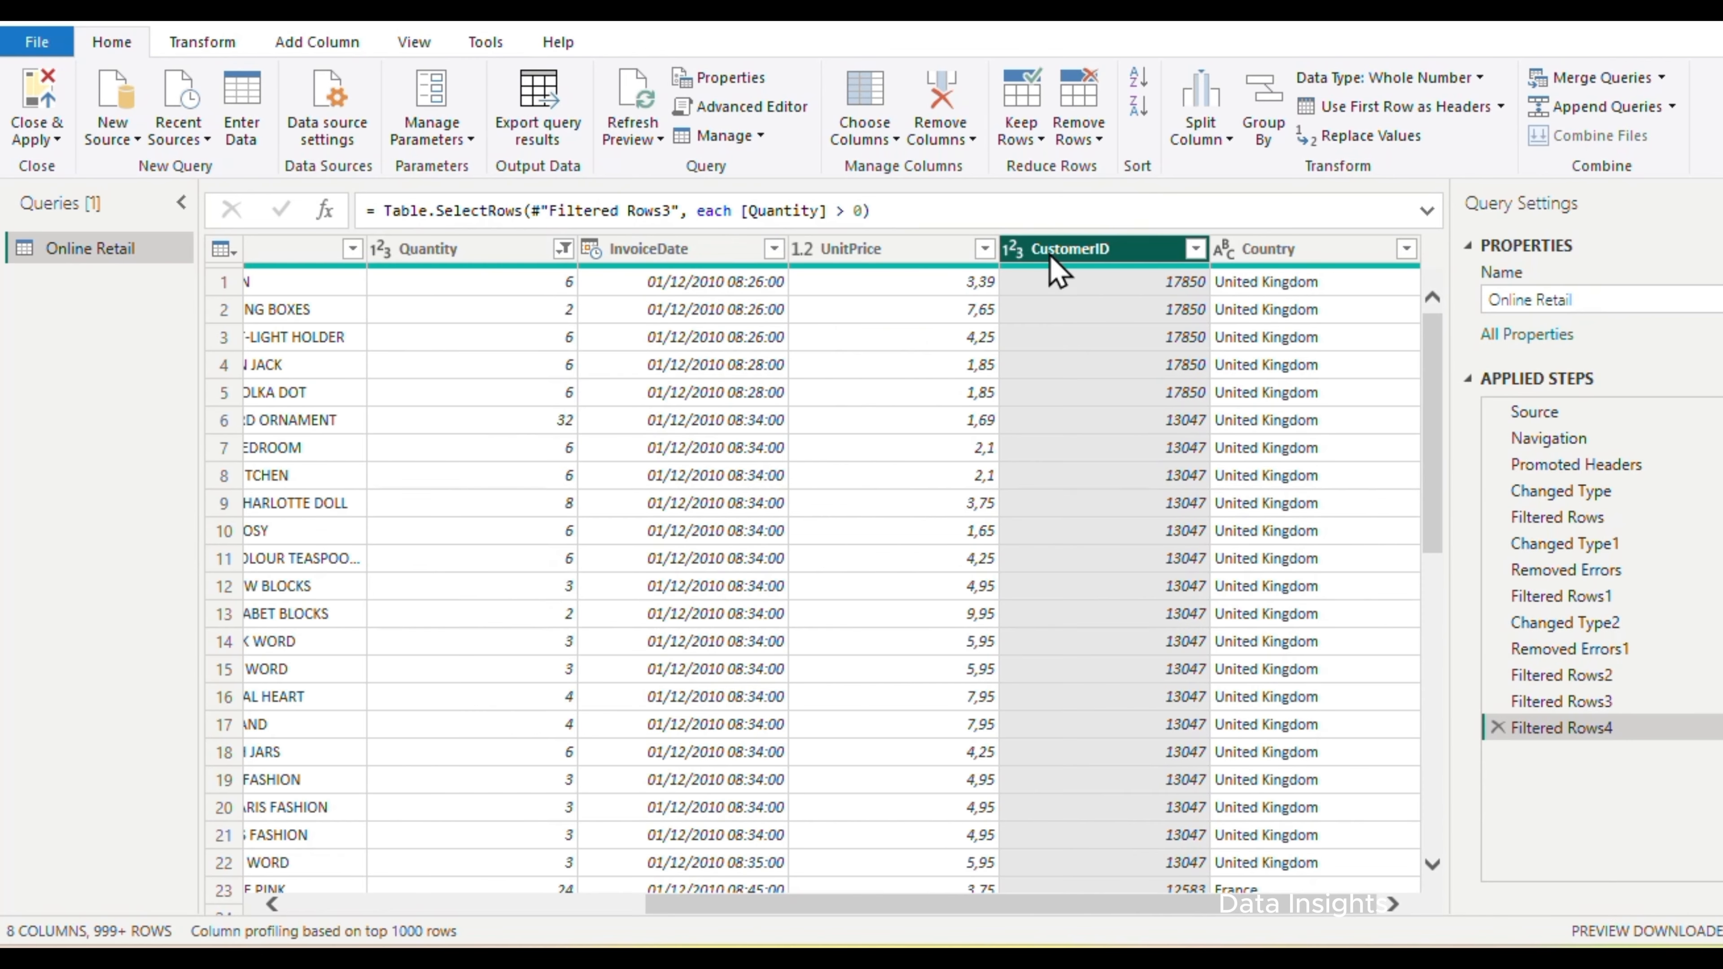
{"action": "left_click", "coordinate": [1196, 250]}
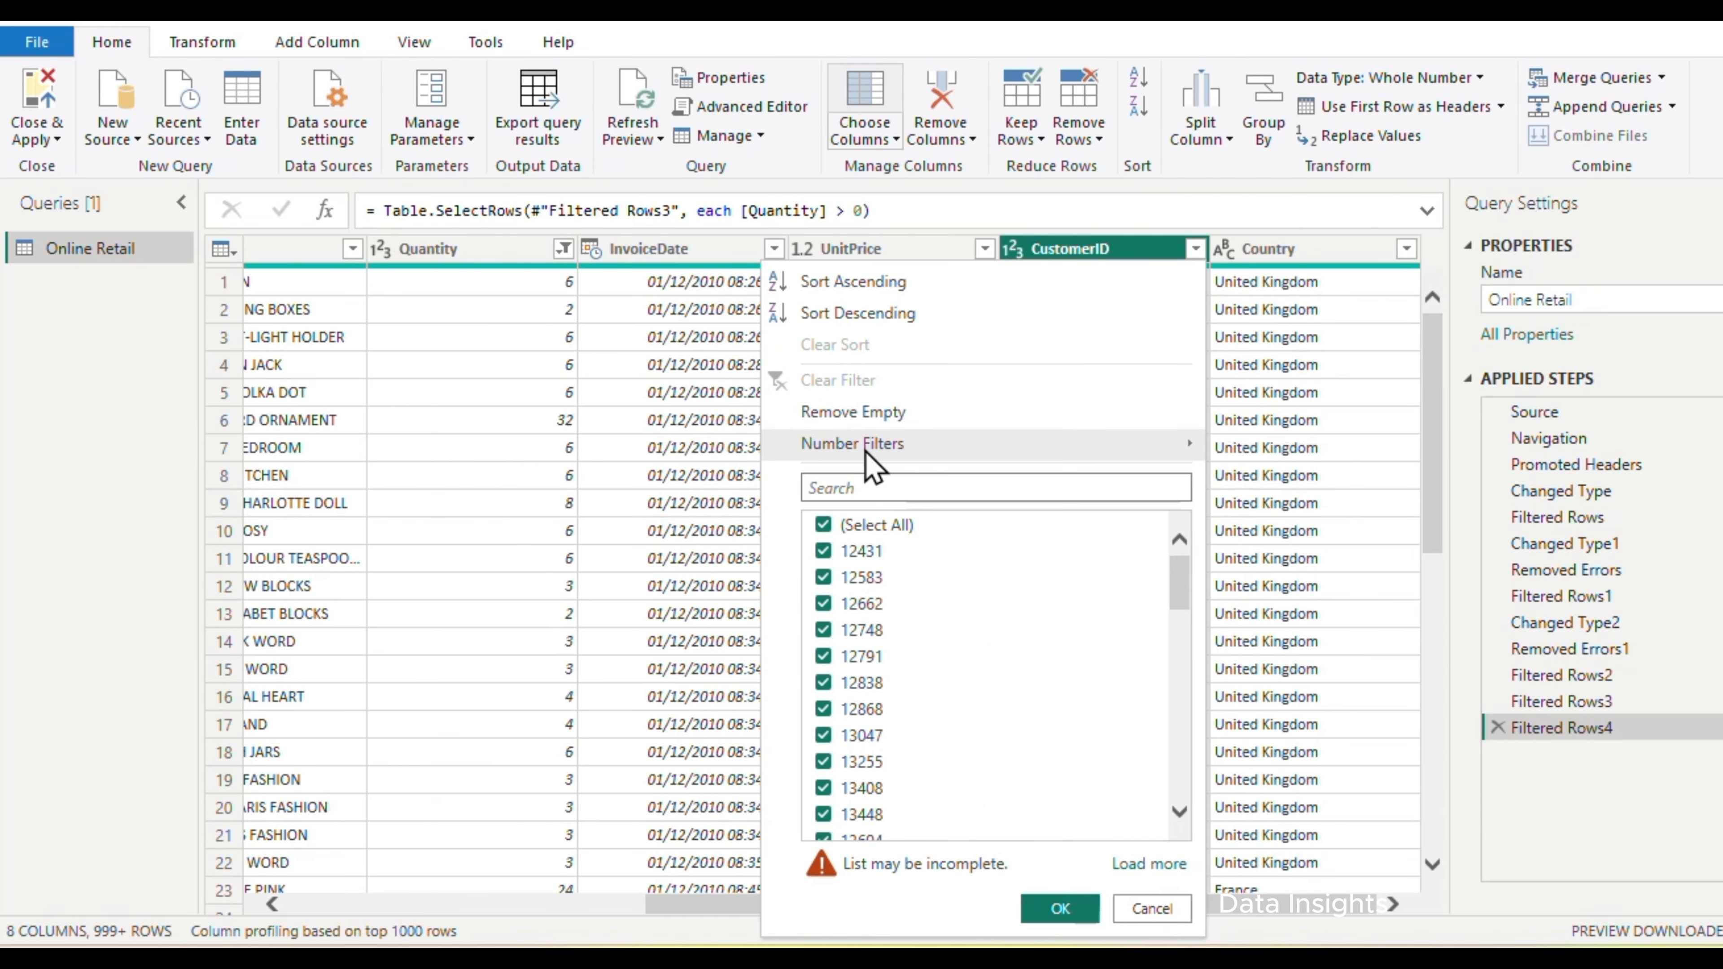
{"action": "left_click", "coordinate": [857, 412]}
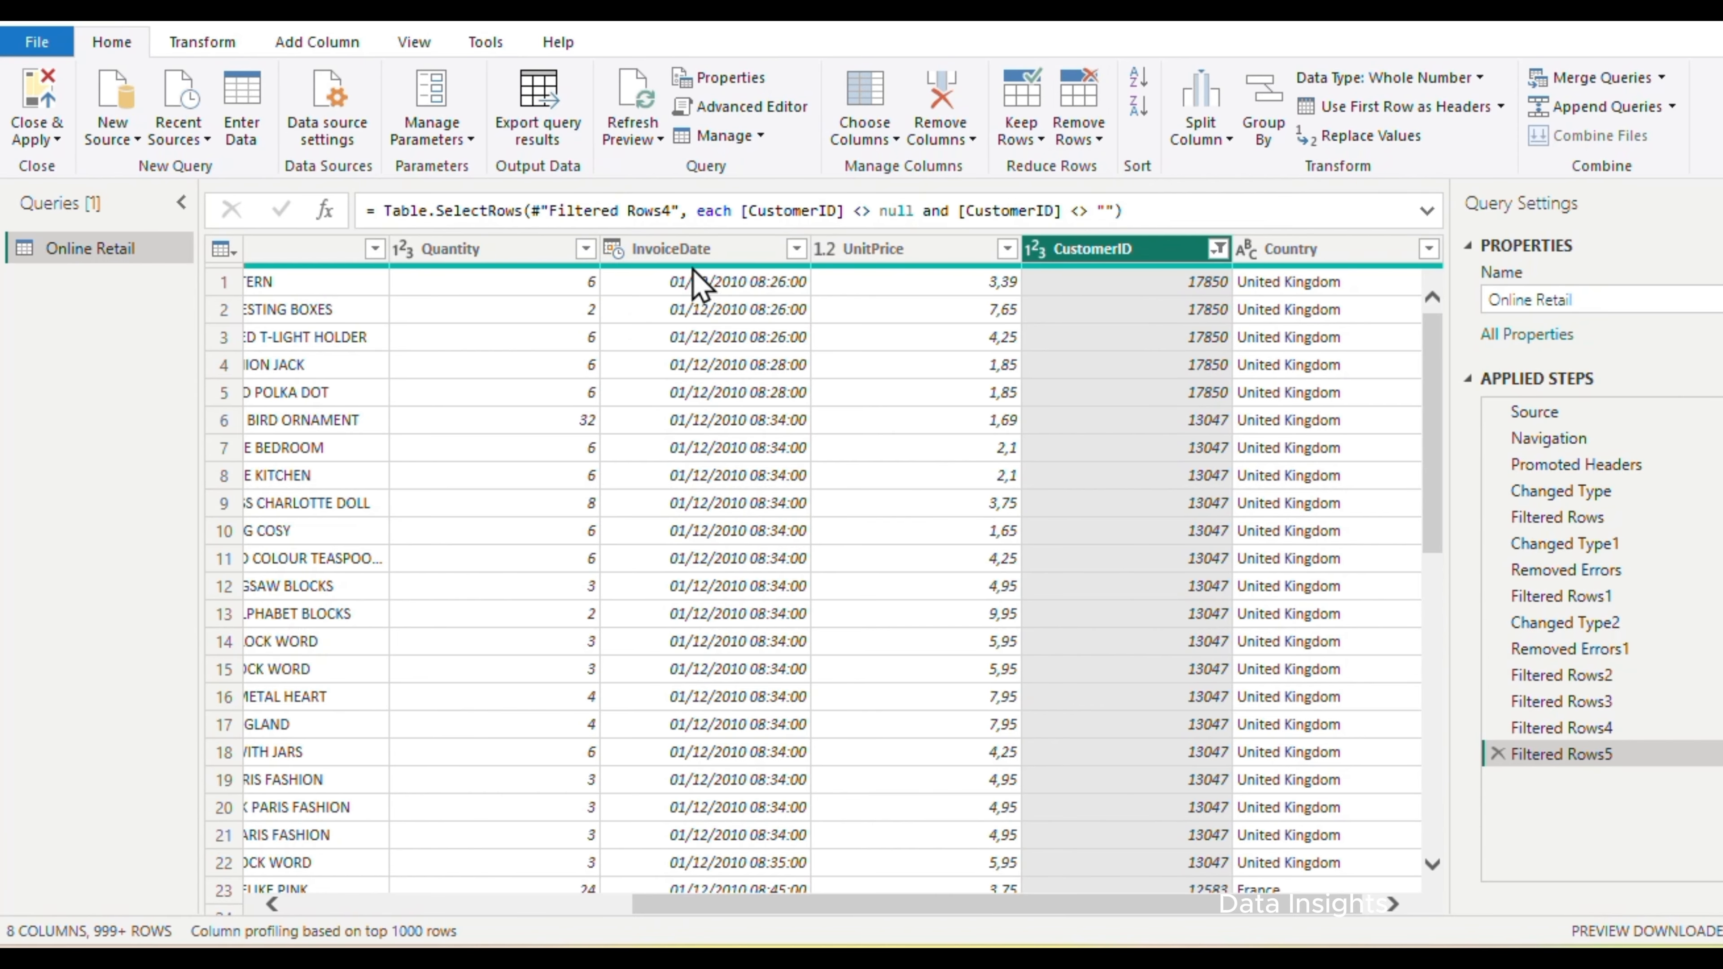
Add a Date Only column derived from the InvoiceDate column
{"action": "left_click", "coordinate": [650, 258]}
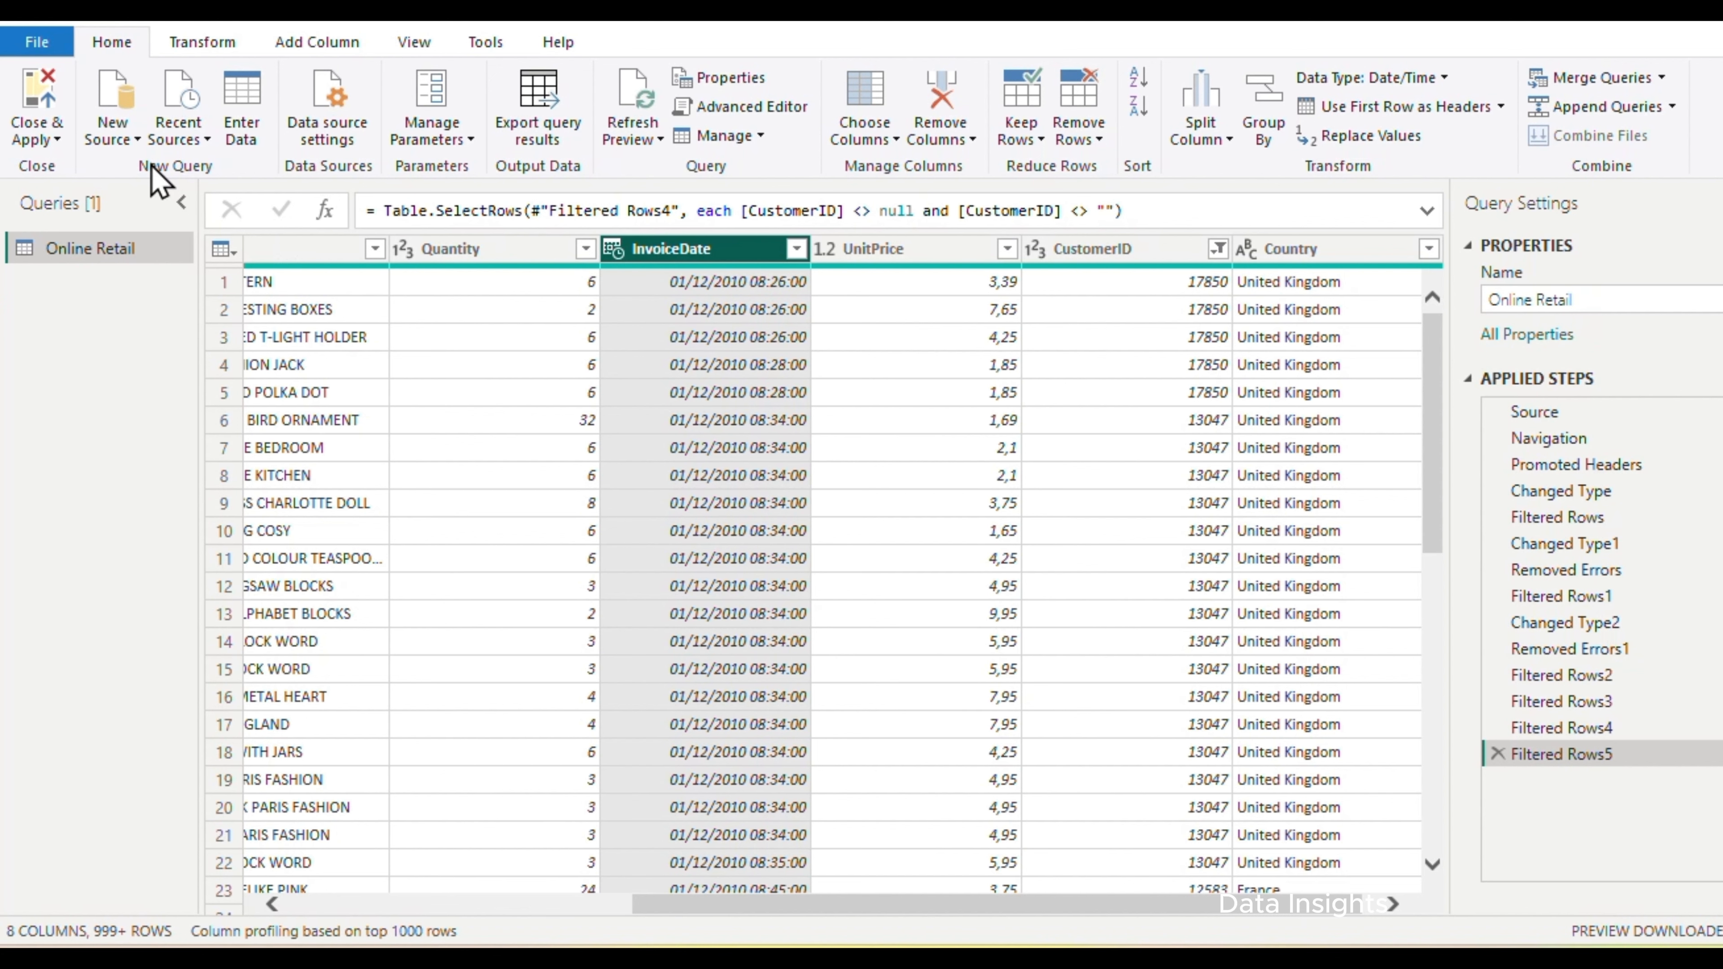
{"action": "left_click", "coordinate": [322, 43]}
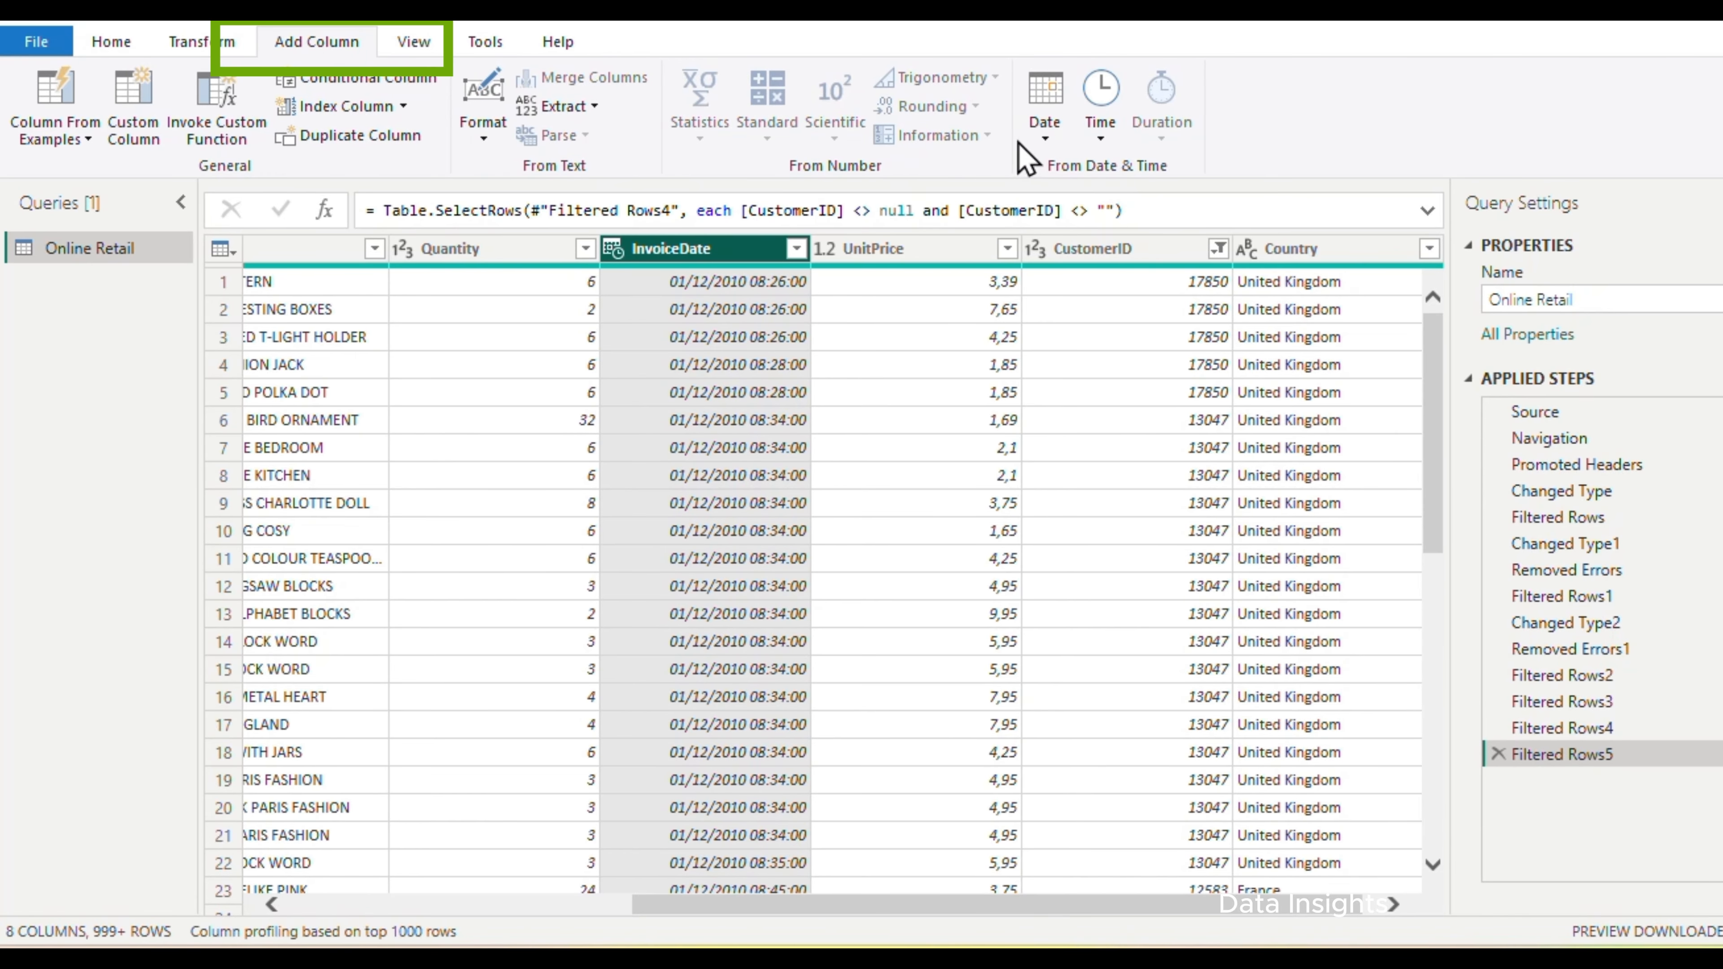
{"action": "left_click", "coordinate": [1046, 136]}
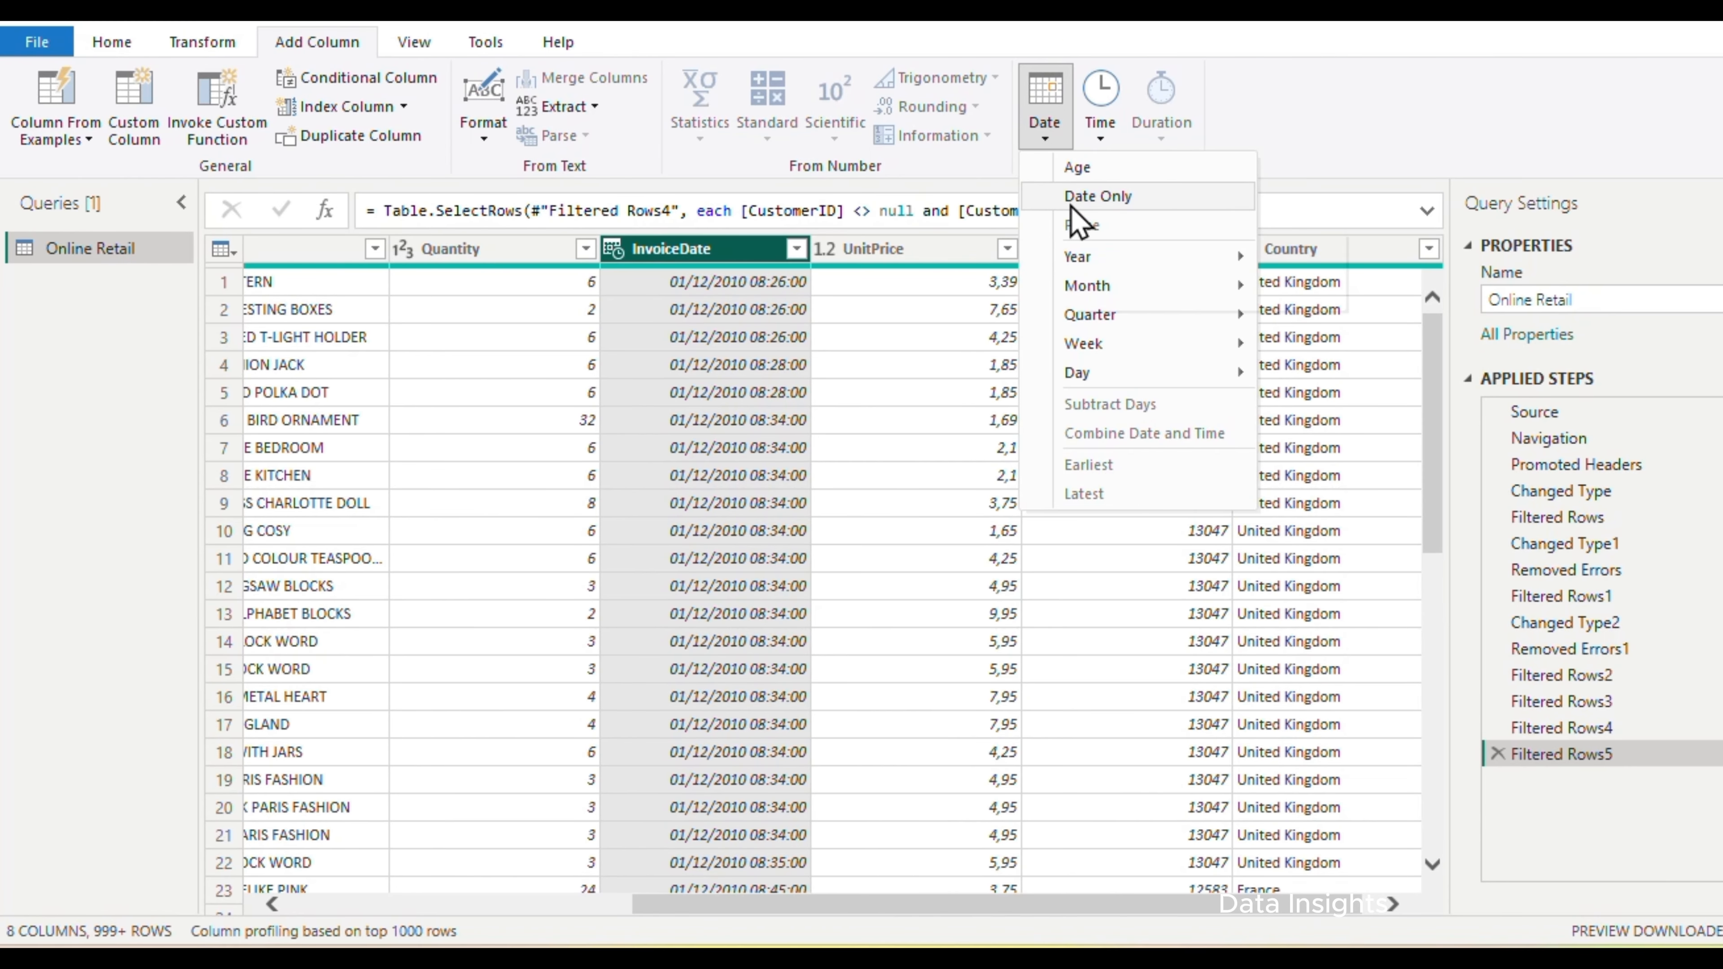
{"action": "left_click", "coordinate": [1086, 195]}
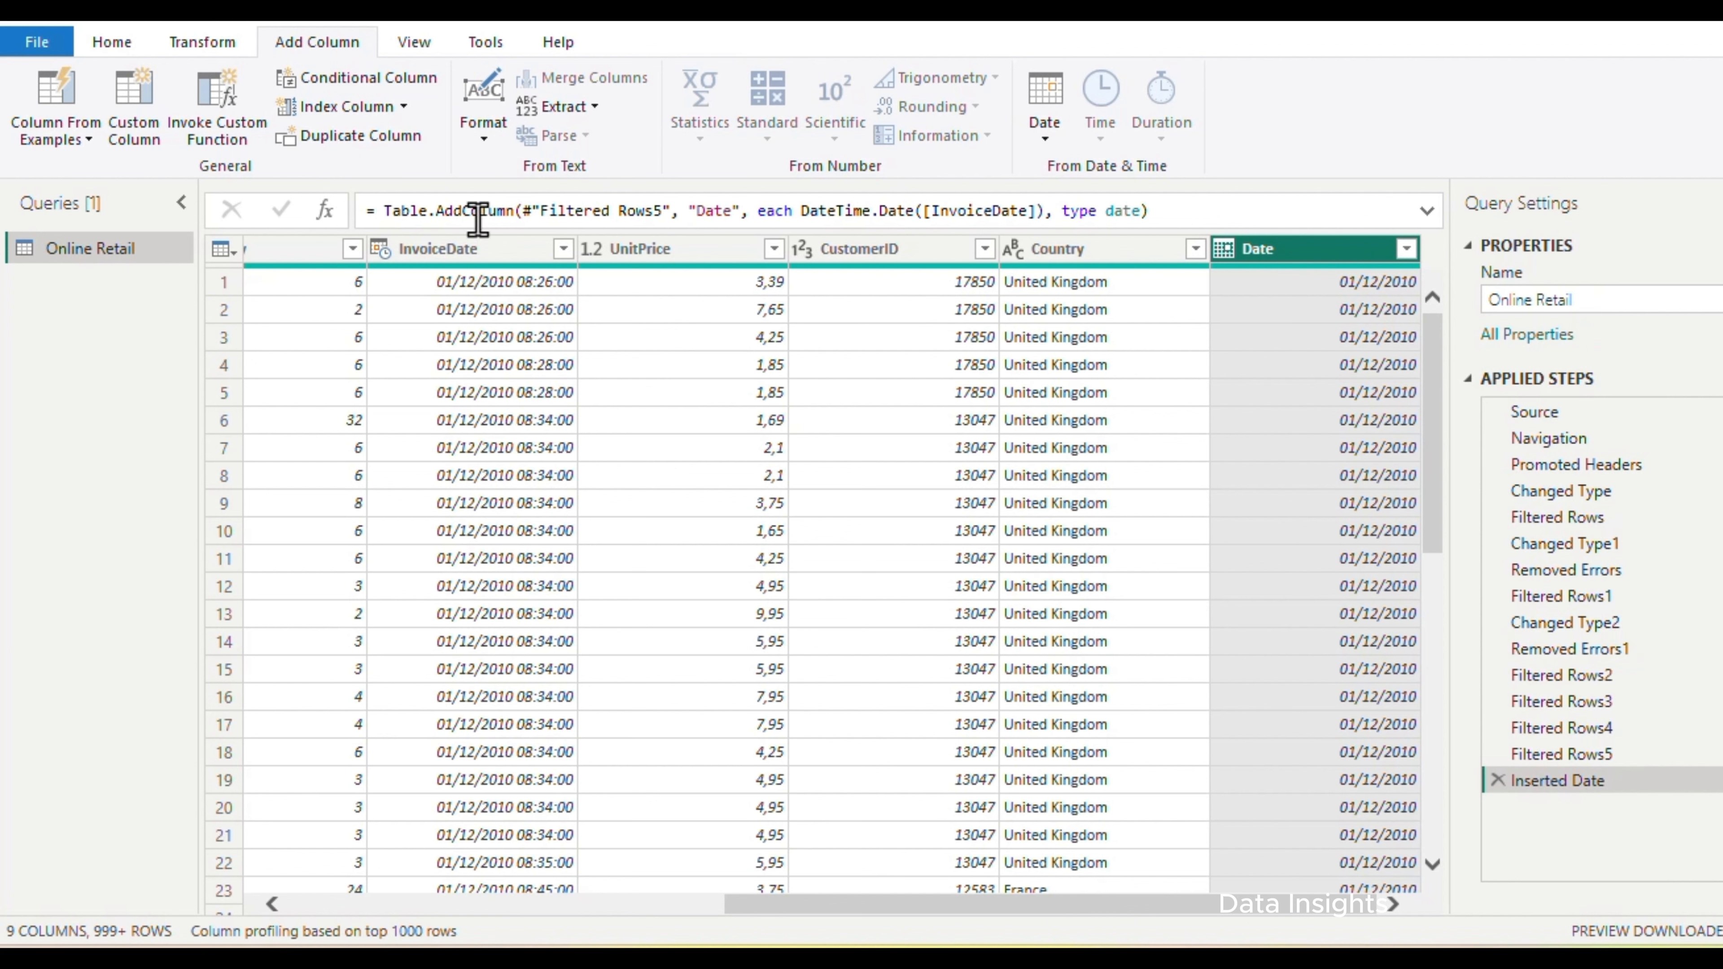
Add a Time Only column derived from the InvoiceDate column
{"action": "left_click", "coordinate": [487, 254]}
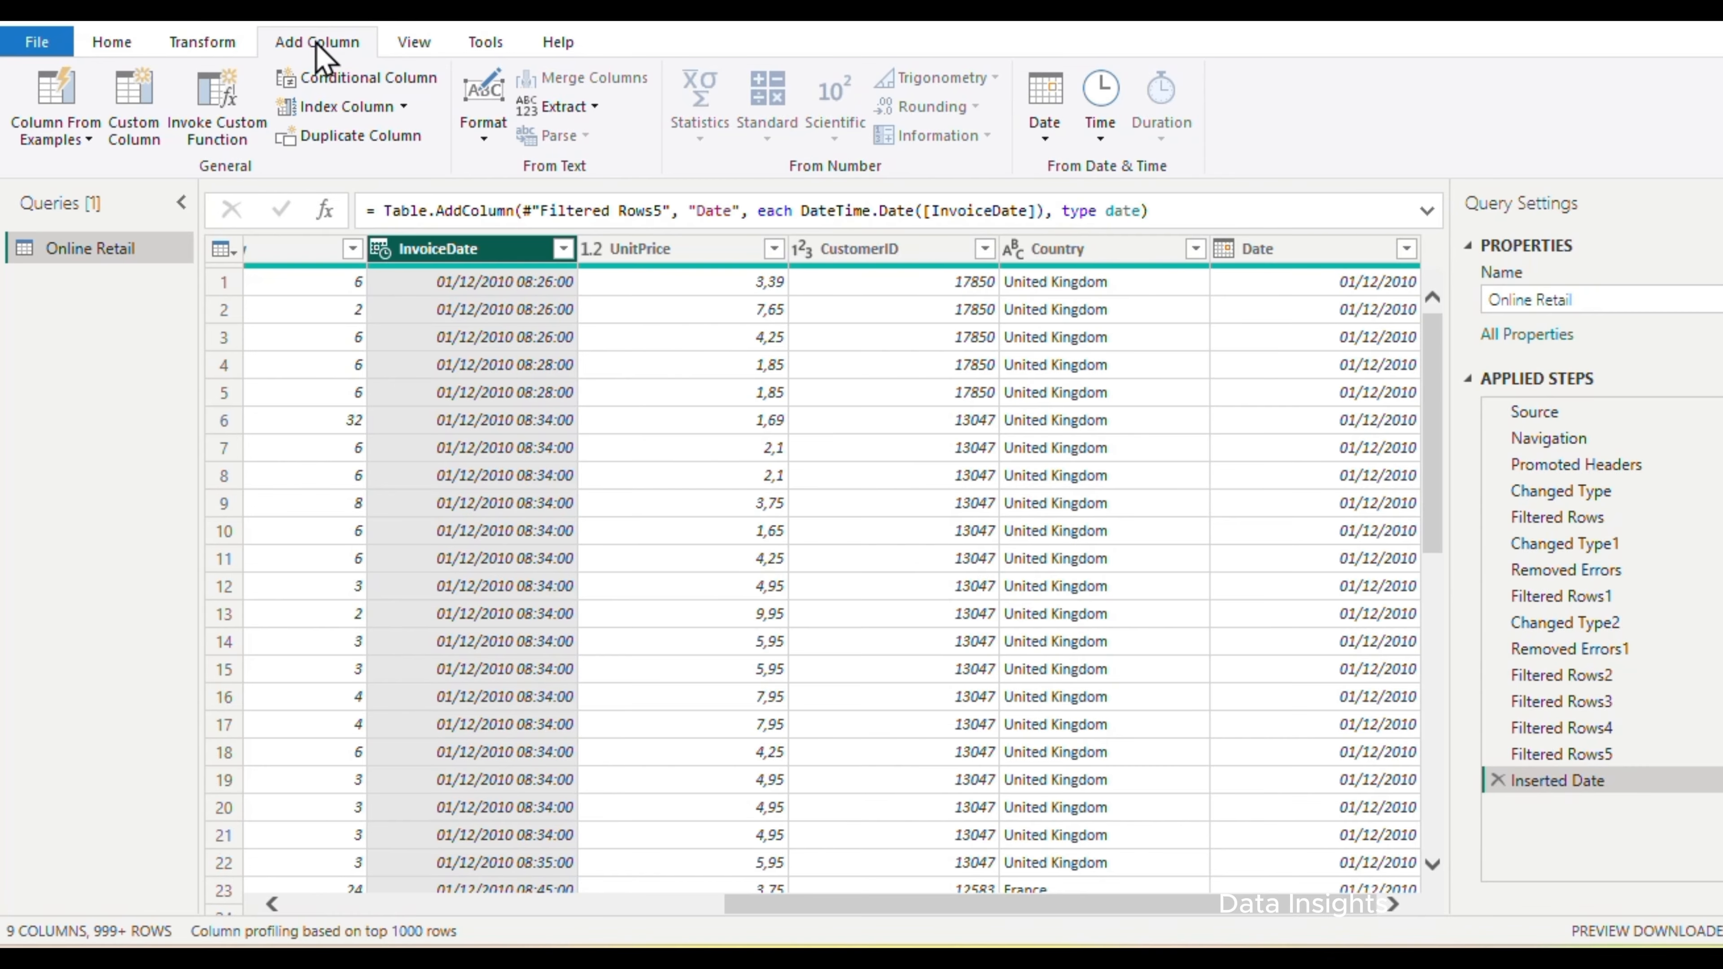
{"action": "left_click", "coordinate": [1101, 126]}
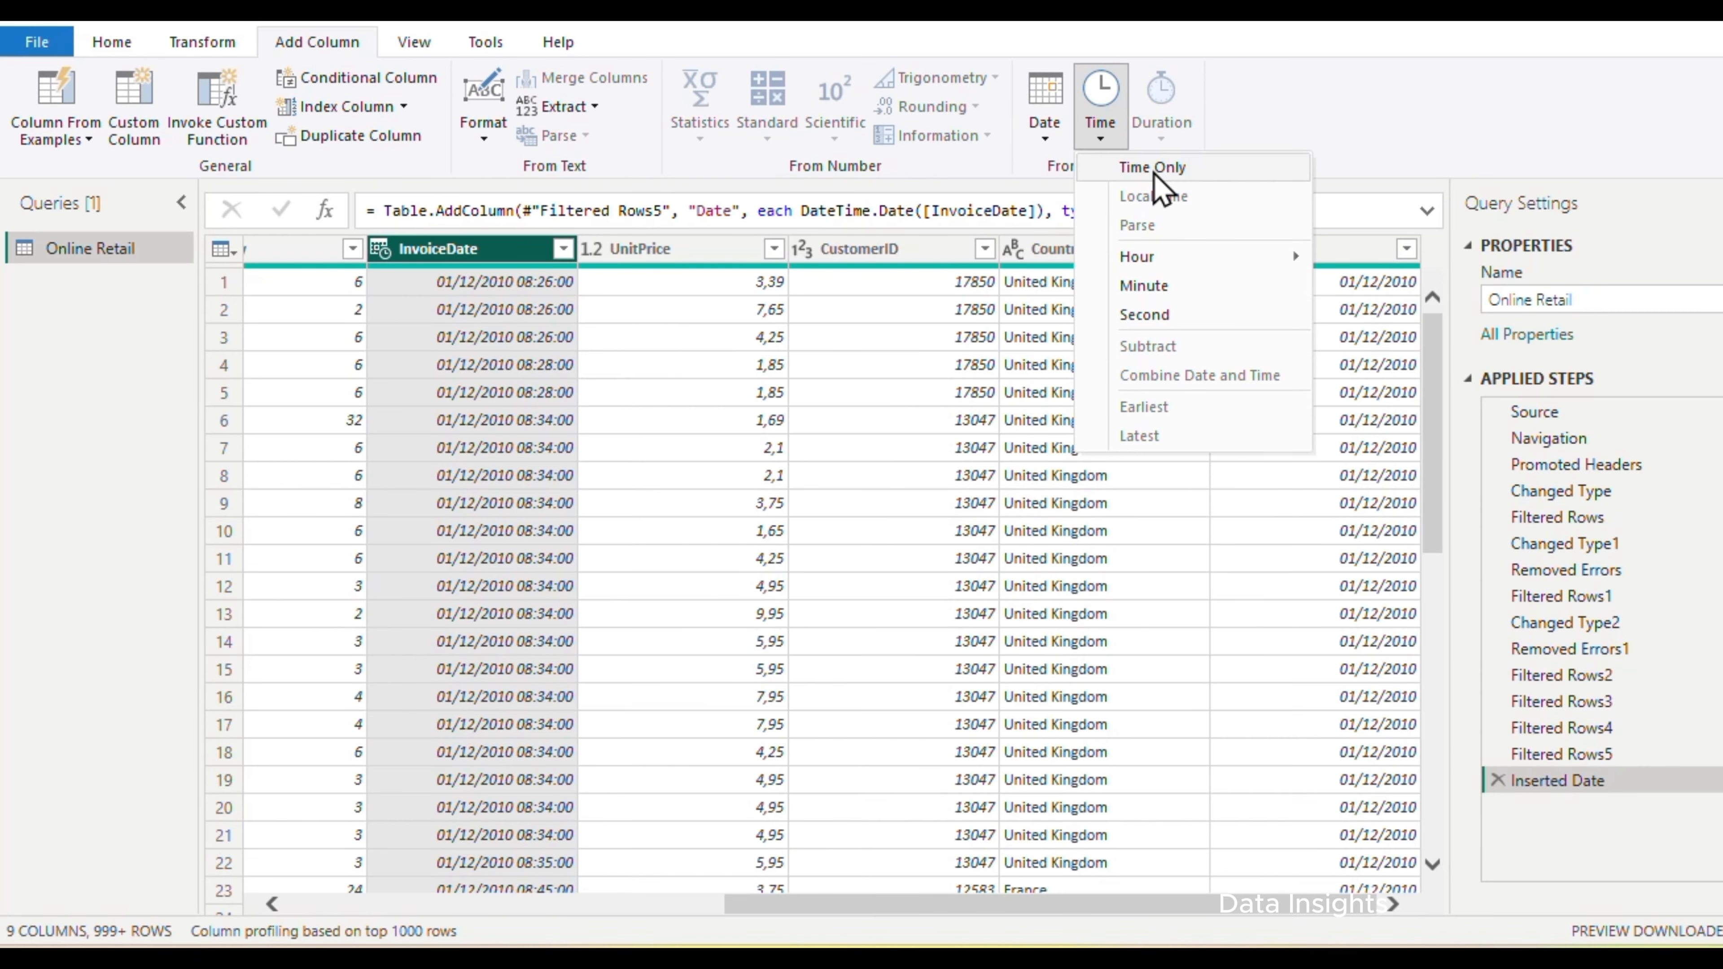
{"action": "left_click", "coordinate": [1162, 191]}
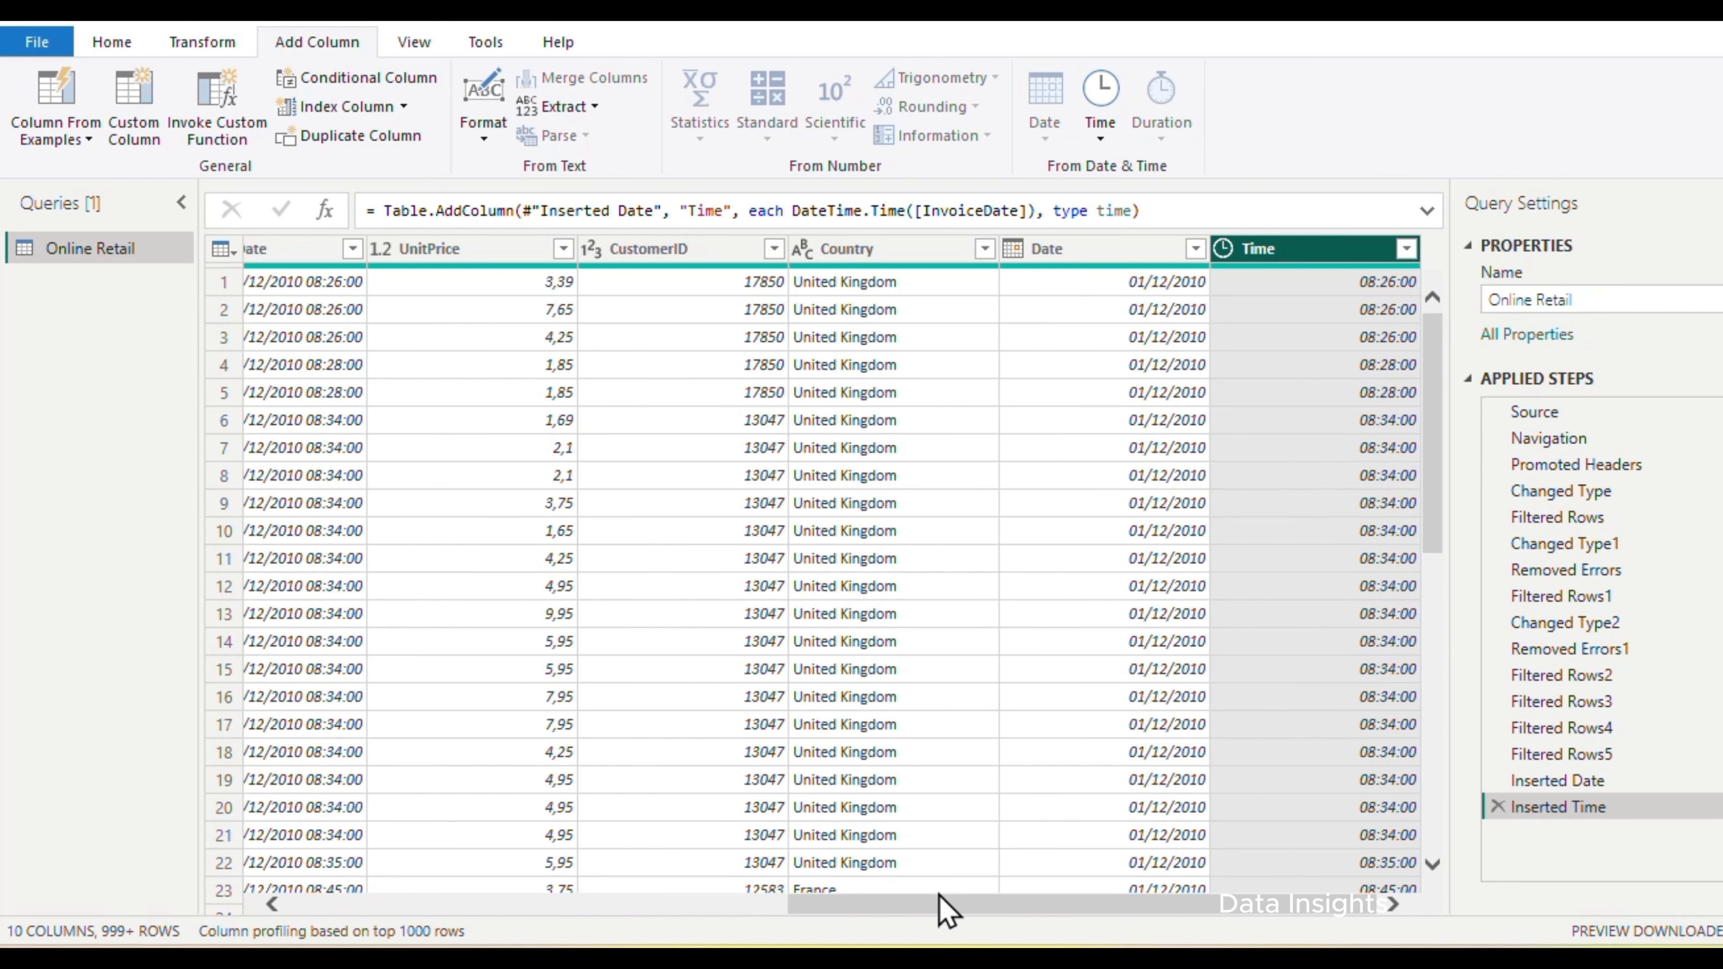
Remove the rows with an empty Country from the table
{"action": "left_click_drag", "start_coordinate": [940, 910], "coordinate": [868, 910]}
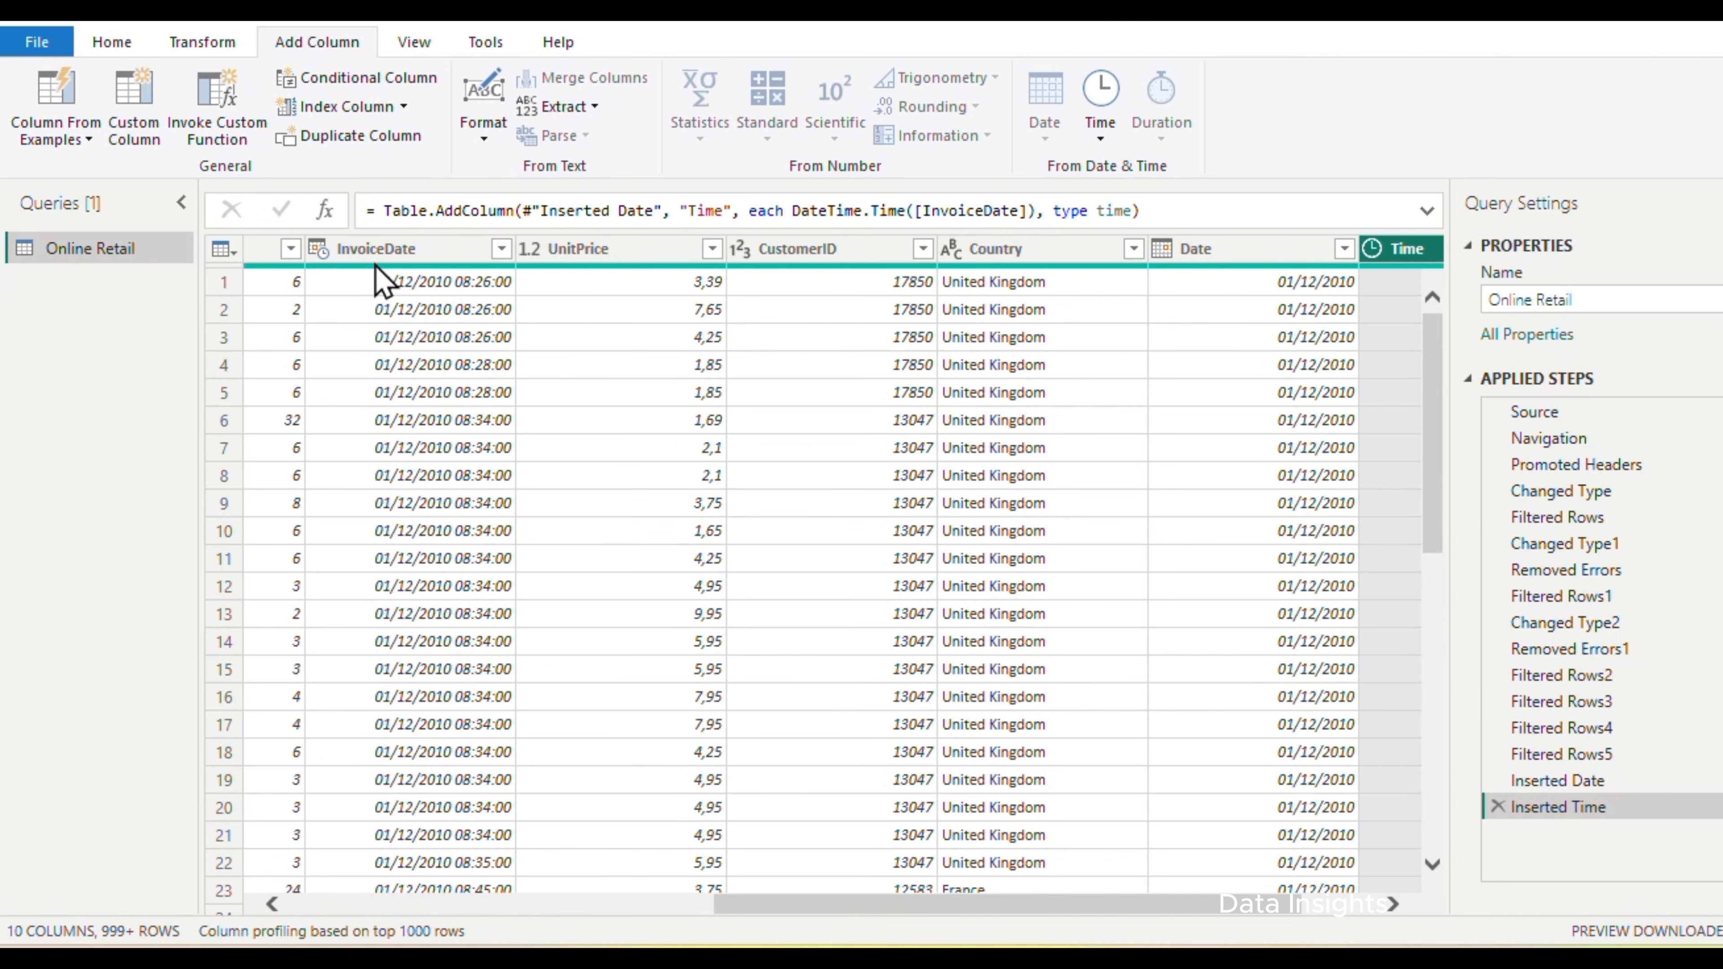
{"action": "left_click", "coordinate": [749, 48]}
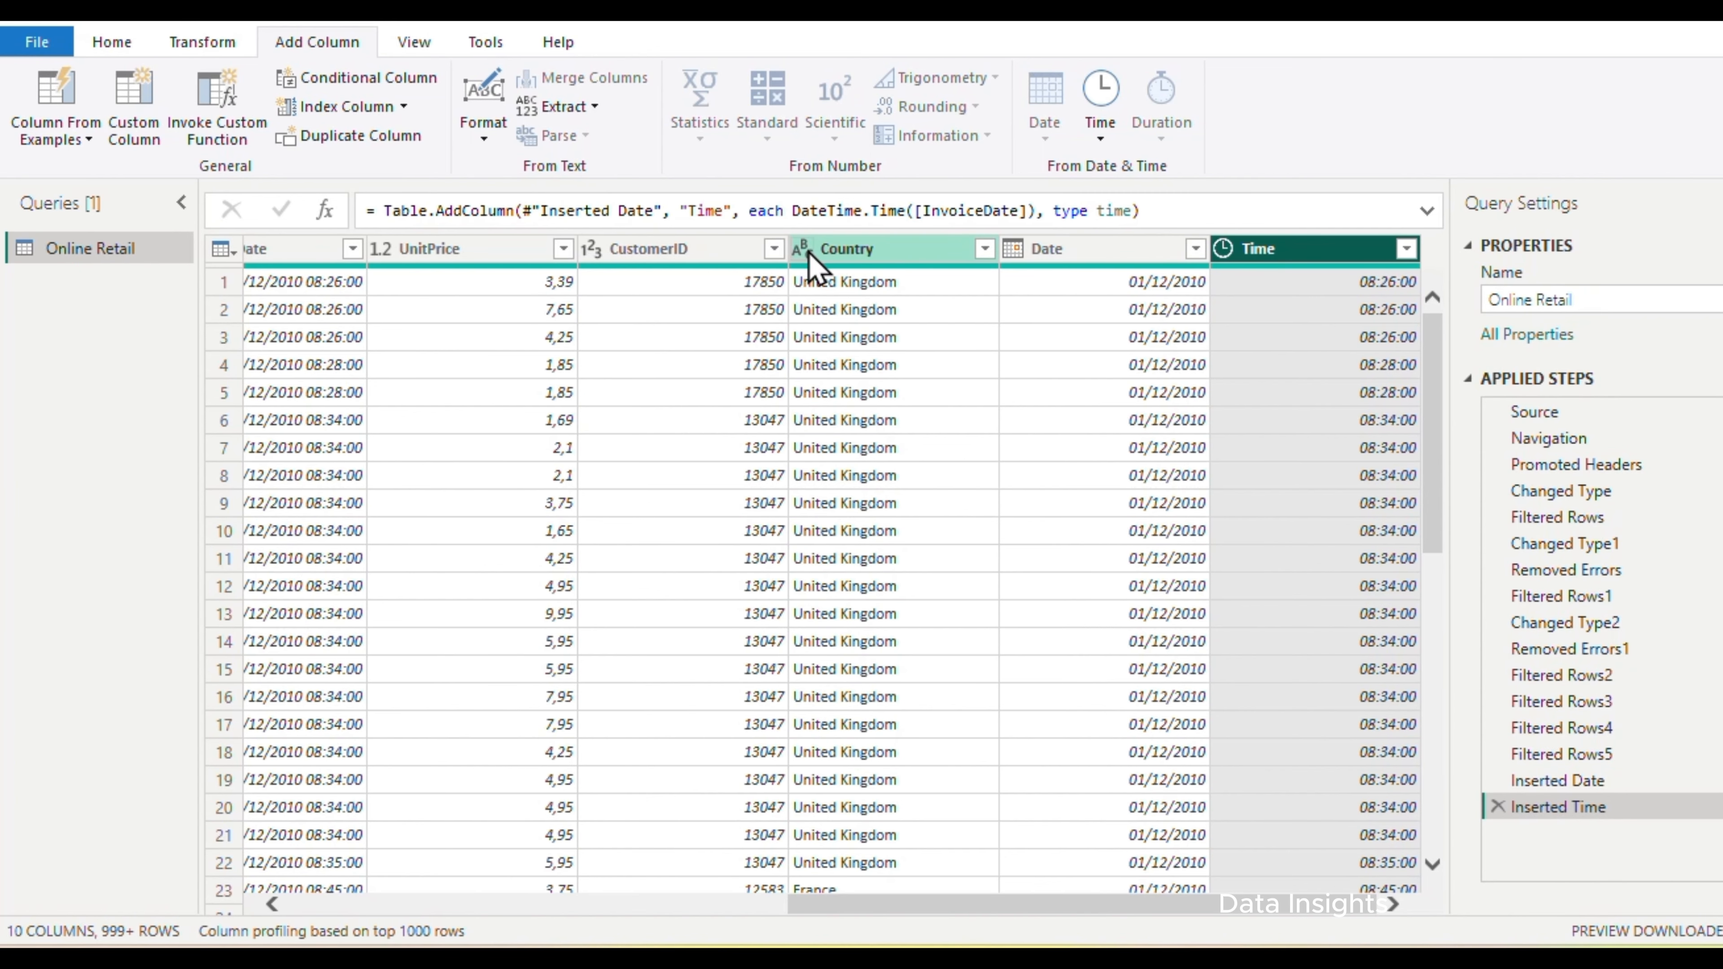
{"action": "left_click", "coordinate": [984, 250]}
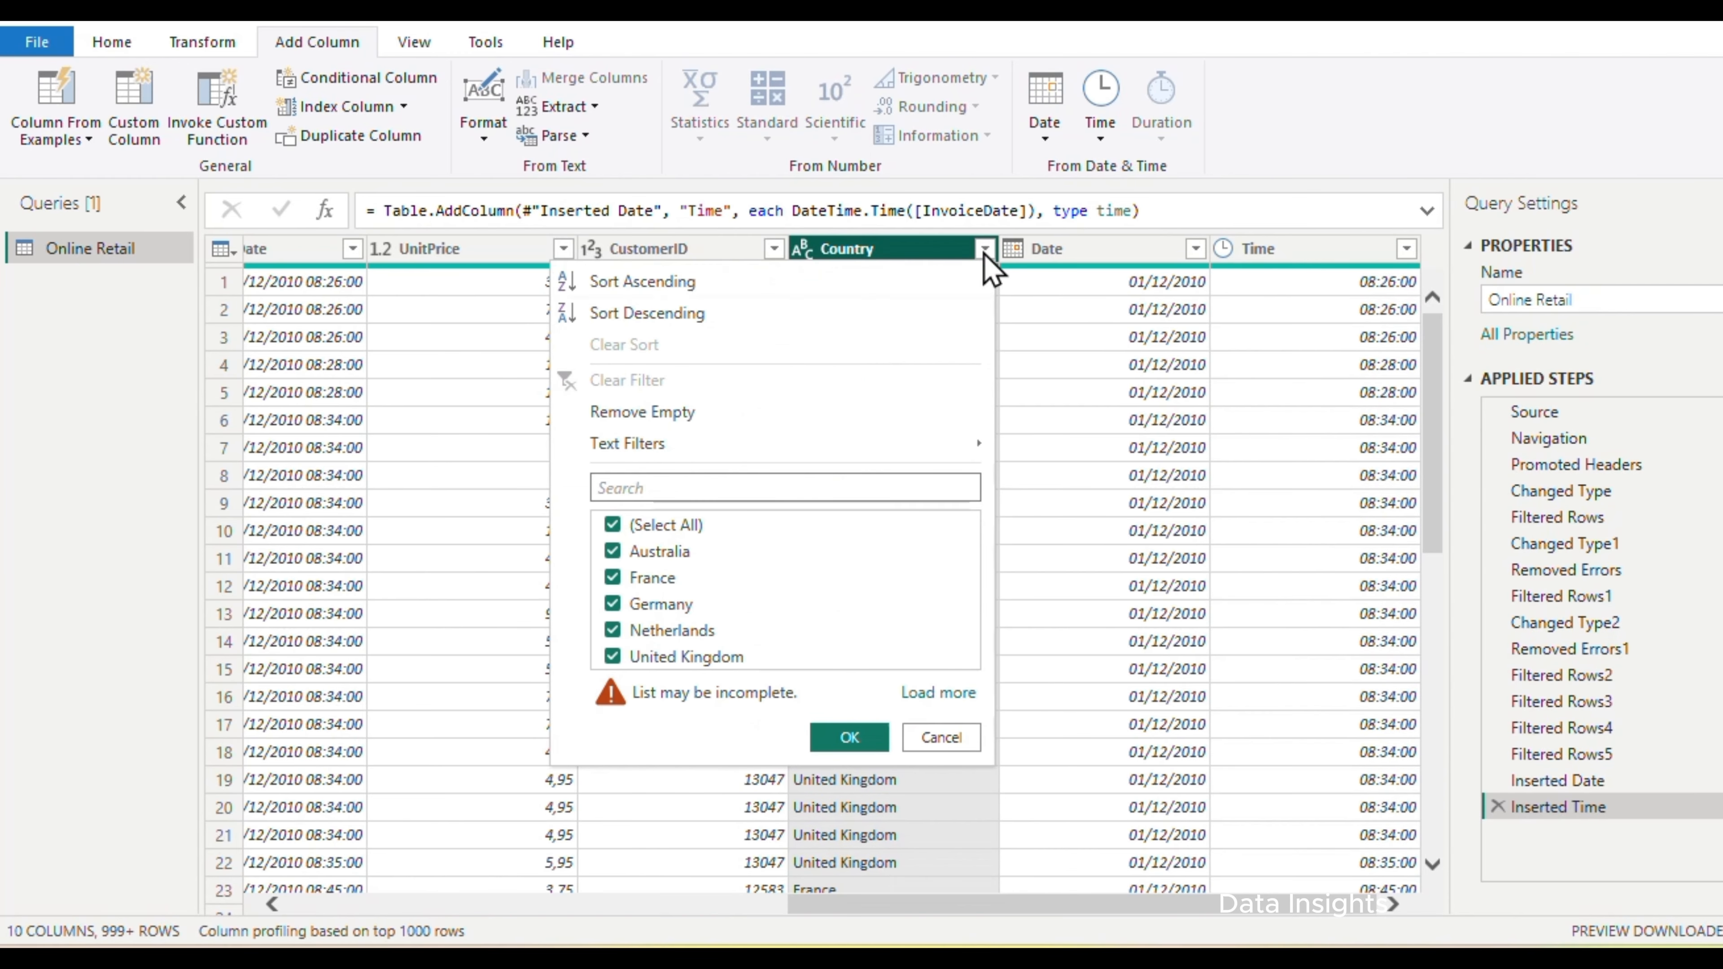
{"action": "left_click", "coordinate": [728, 414]}
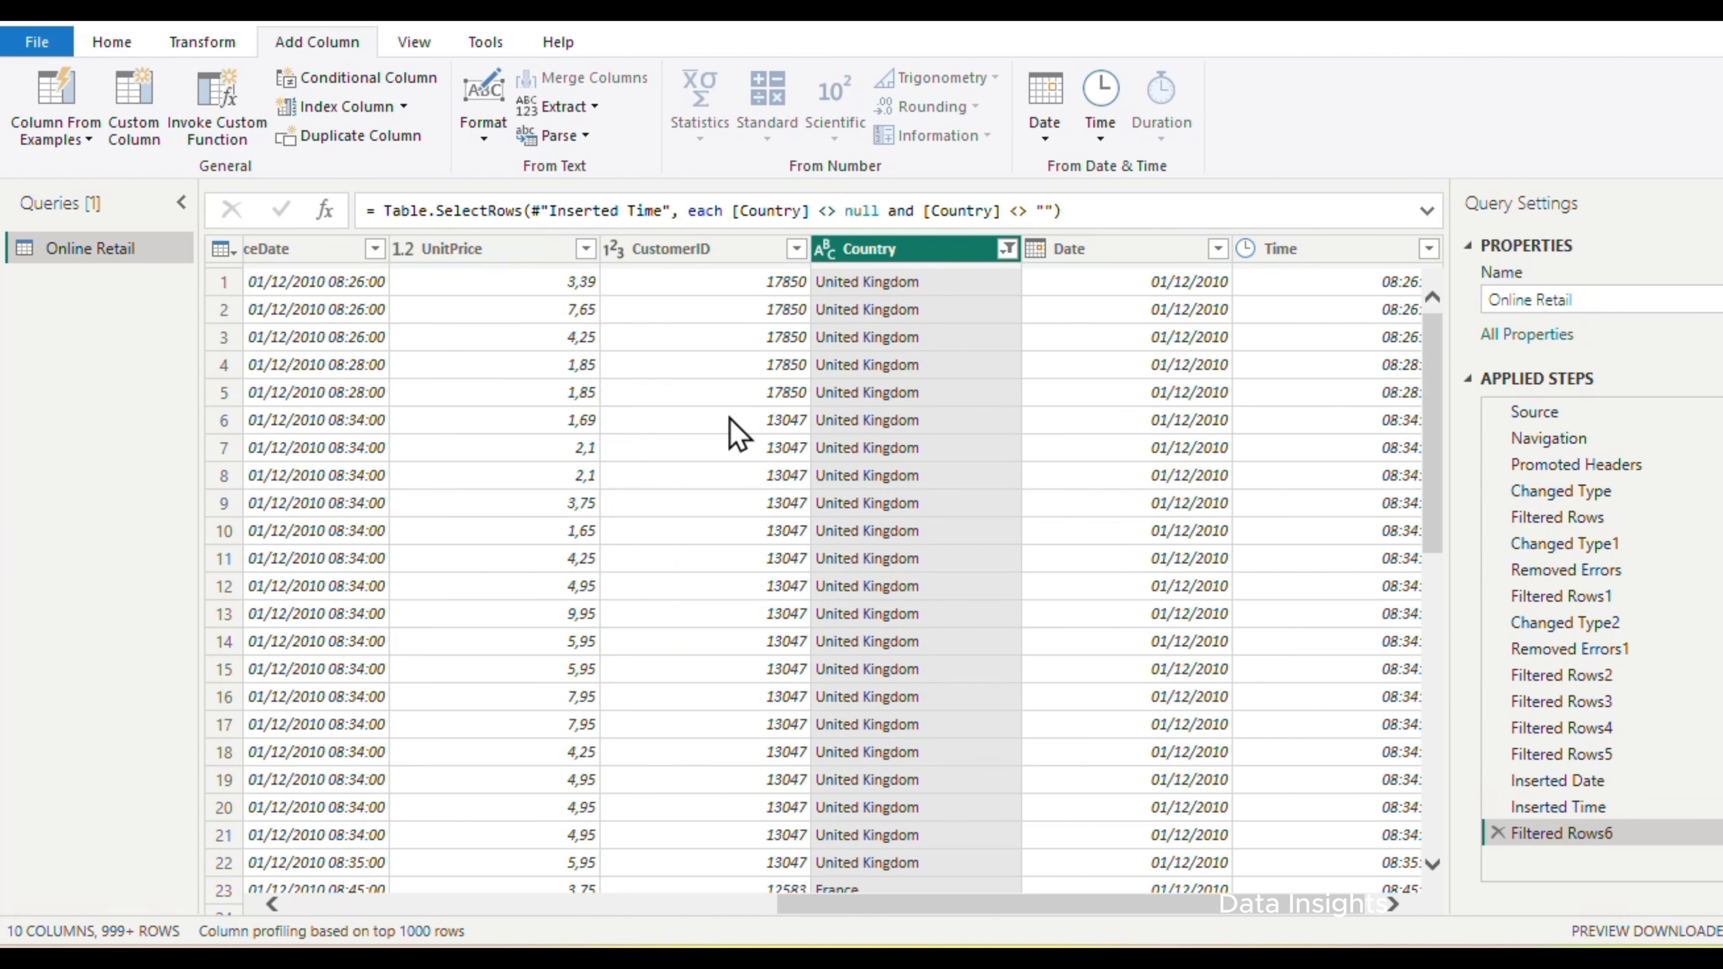
Apply the cleaned Online Retail query to the data model and close Power Query Editor
{"action": "left_click", "coordinate": [122, 42]}
{"action": "left_click", "coordinate": [34, 140]}
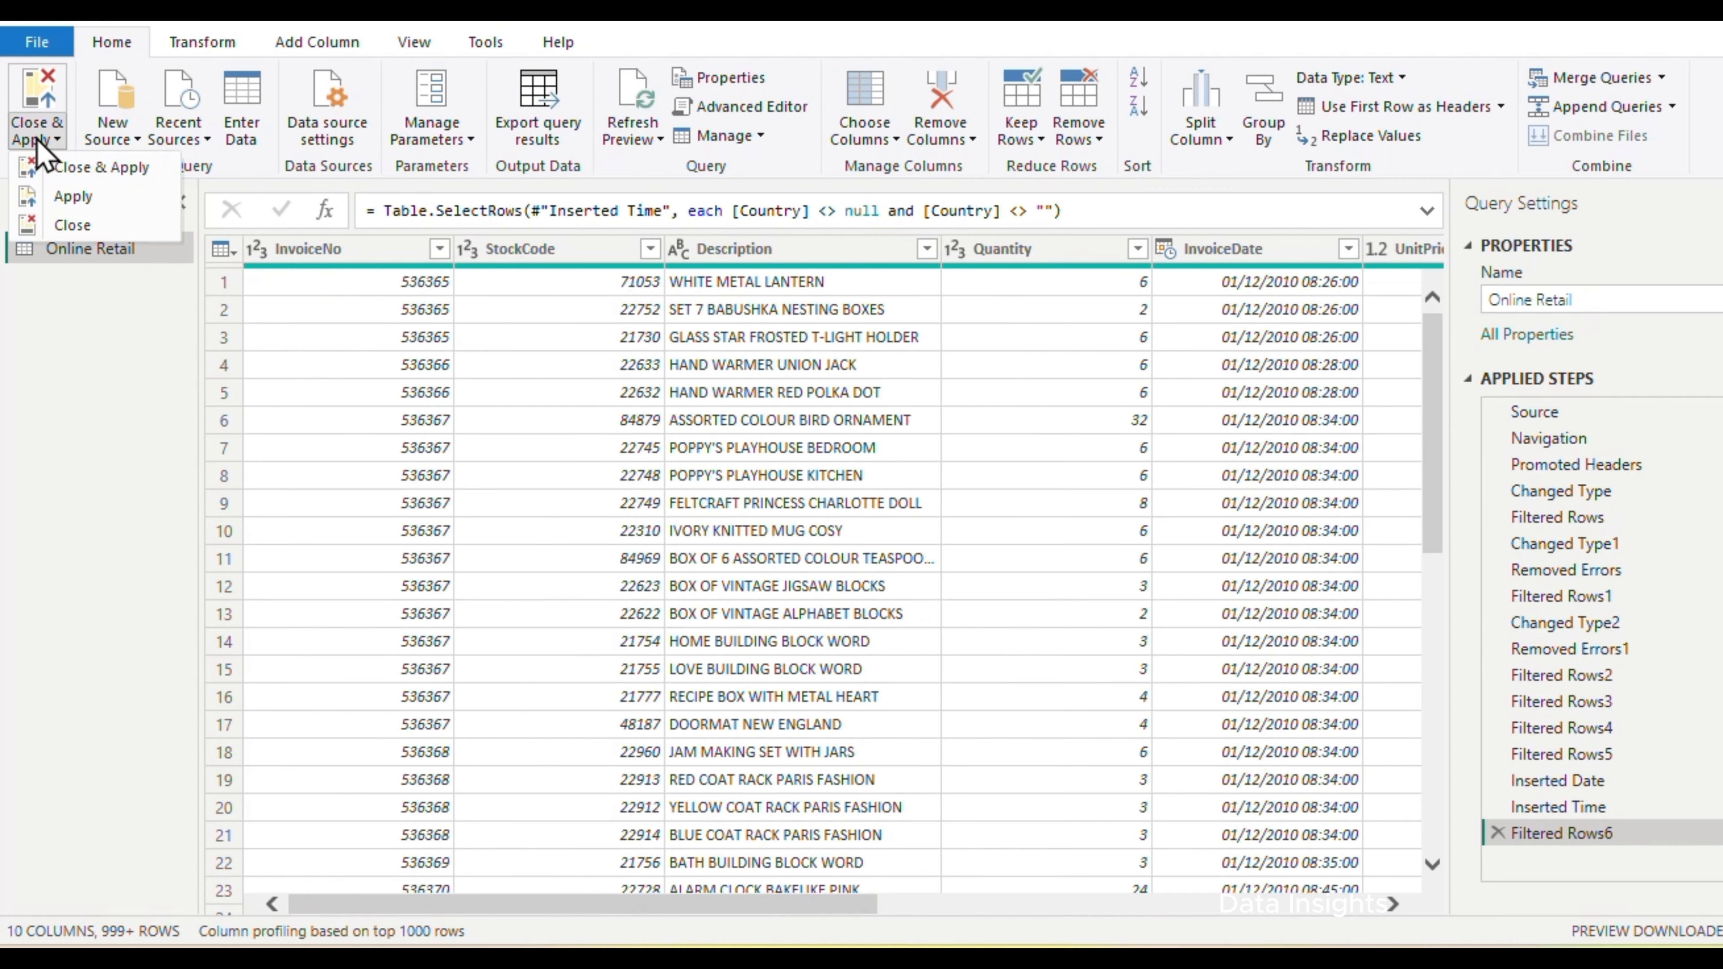
{"action": "left_click", "coordinate": [55, 169]}
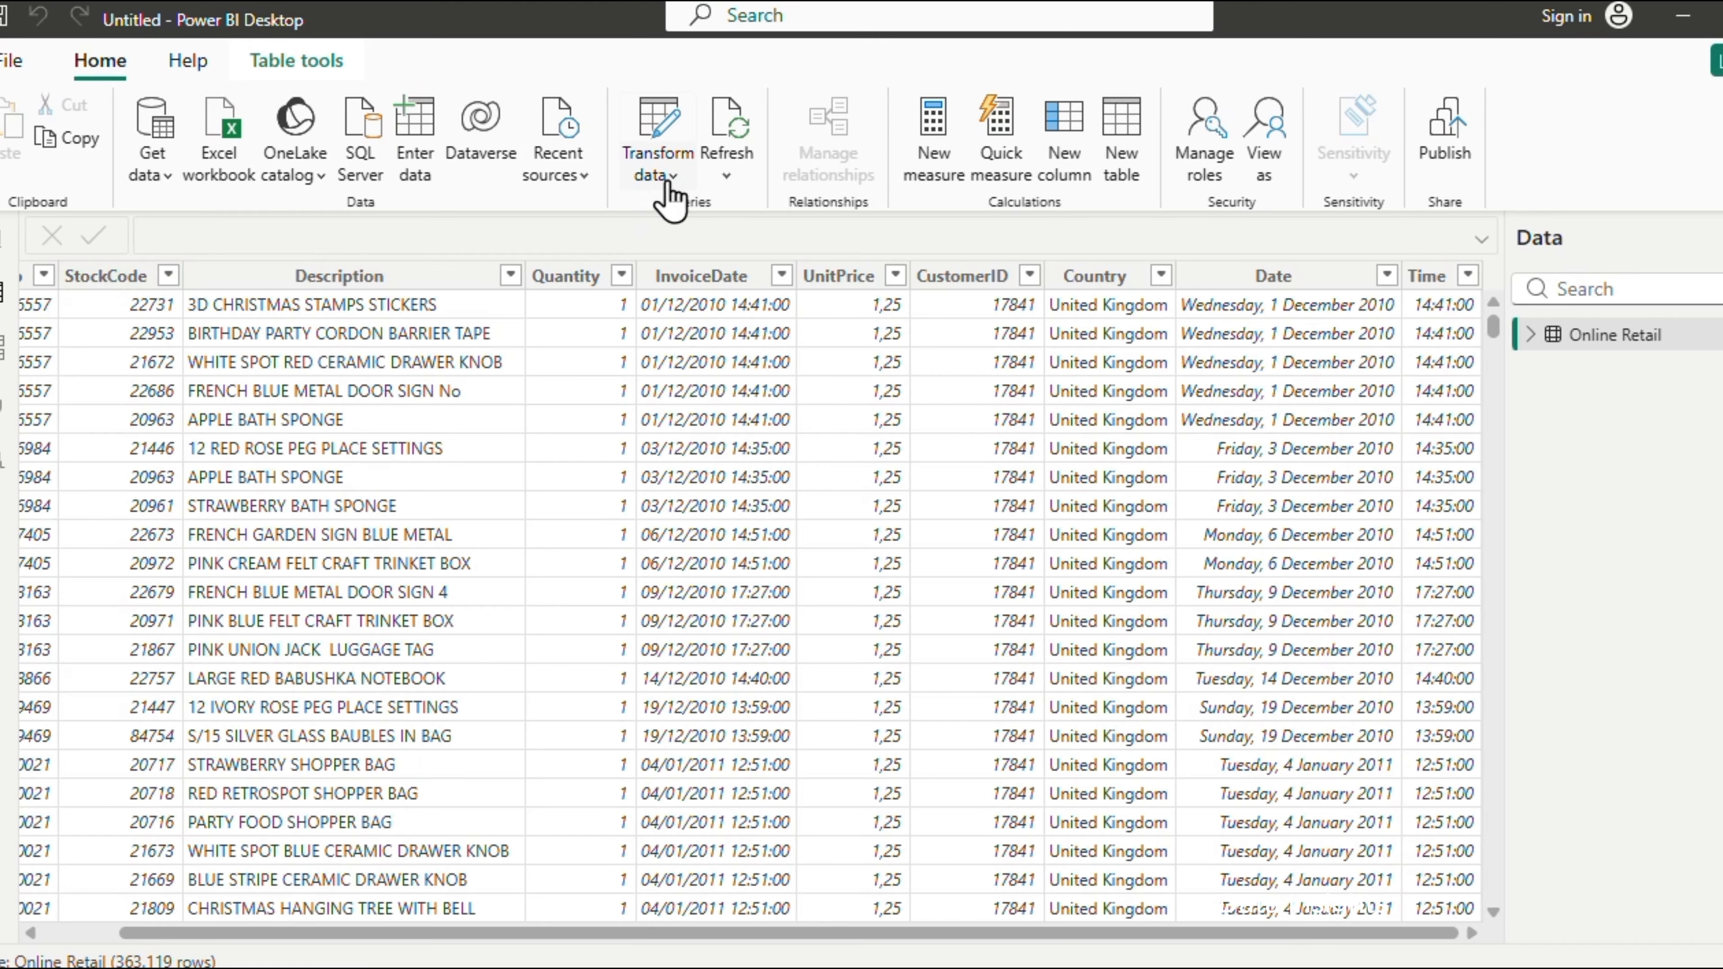
Reopen the Online Retail query in Power Query Editor and start a custom column named Total Sales
{"action": "left_click", "coordinate": [655, 175]}
{"action": "left_click", "coordinate": [685, 224]}
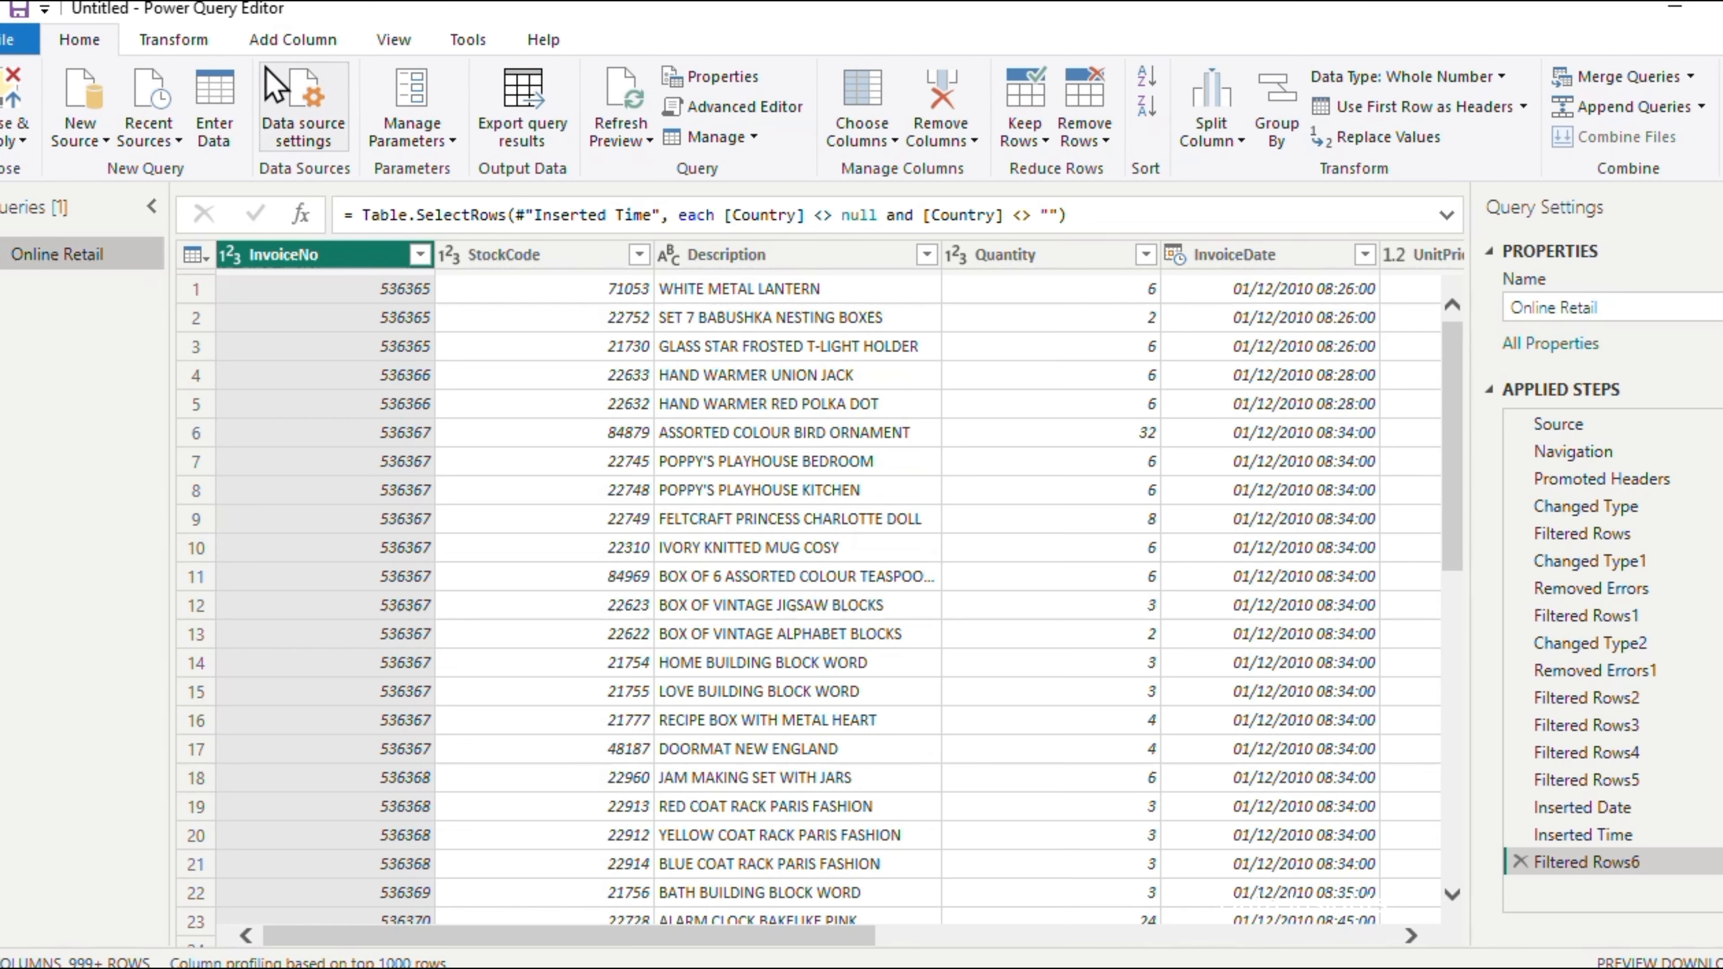
{"action": "left_click", "coordinate": [307, 42]}
{"action": "left_click", "coordinate": [102, 136]}
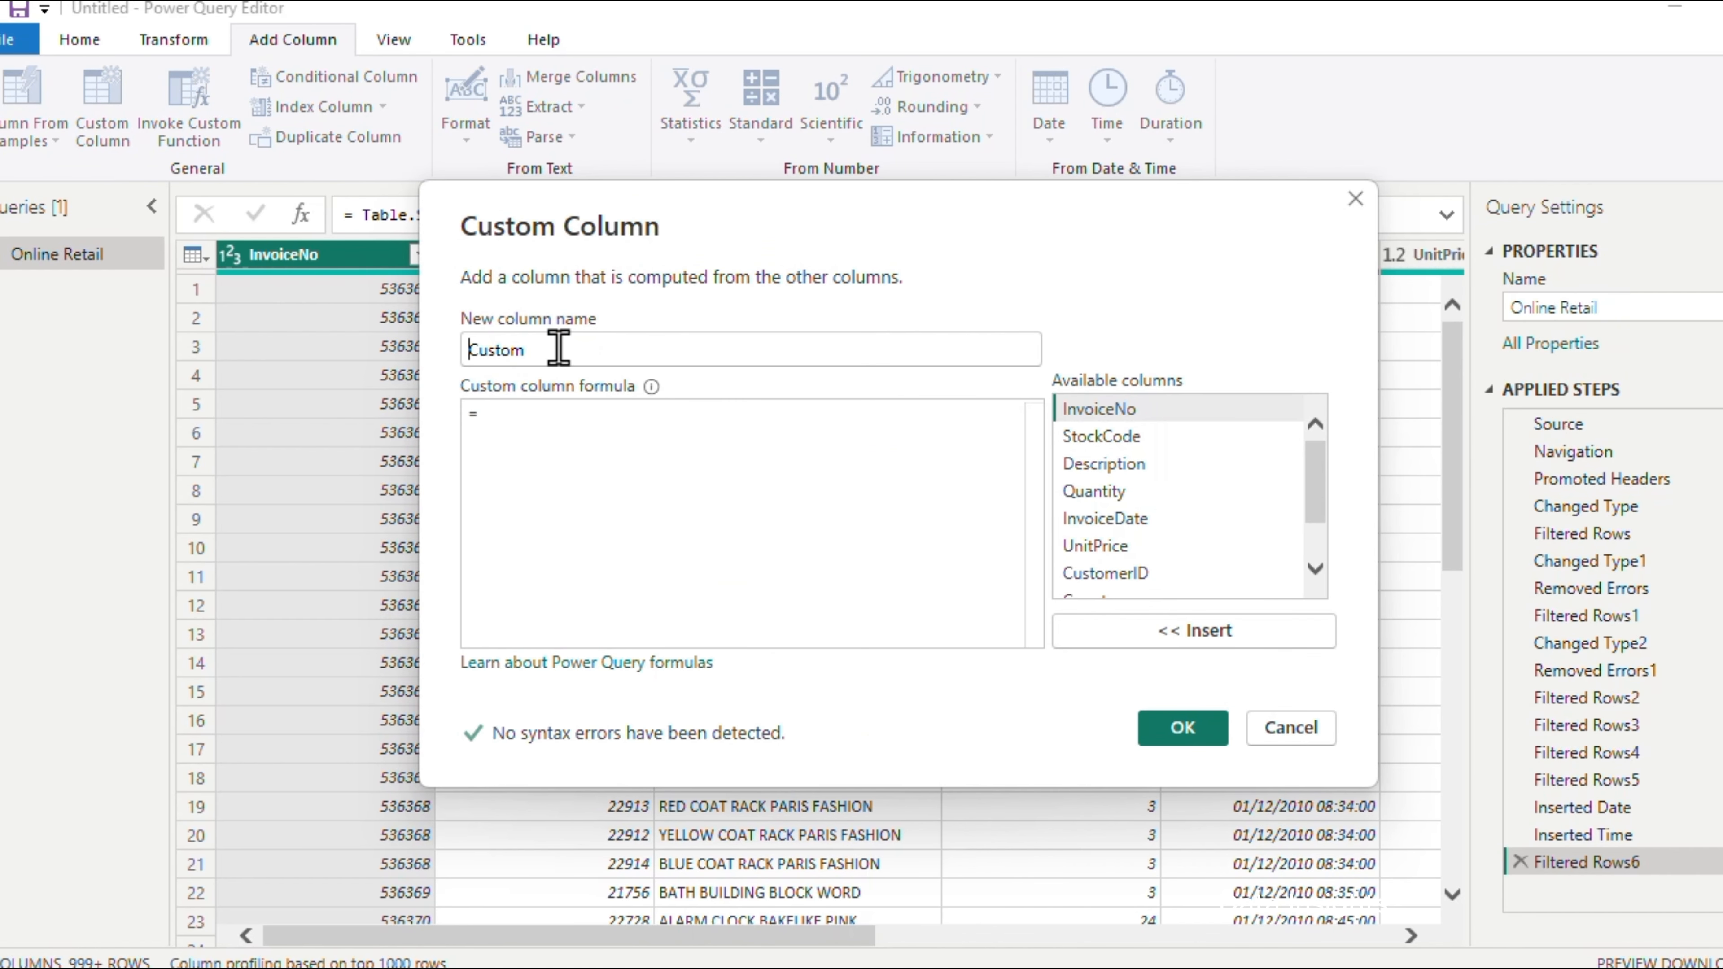
{"action": "double_click", "coordinate": [559, 347]}
{"action": "type", "text": "Total Sales"}
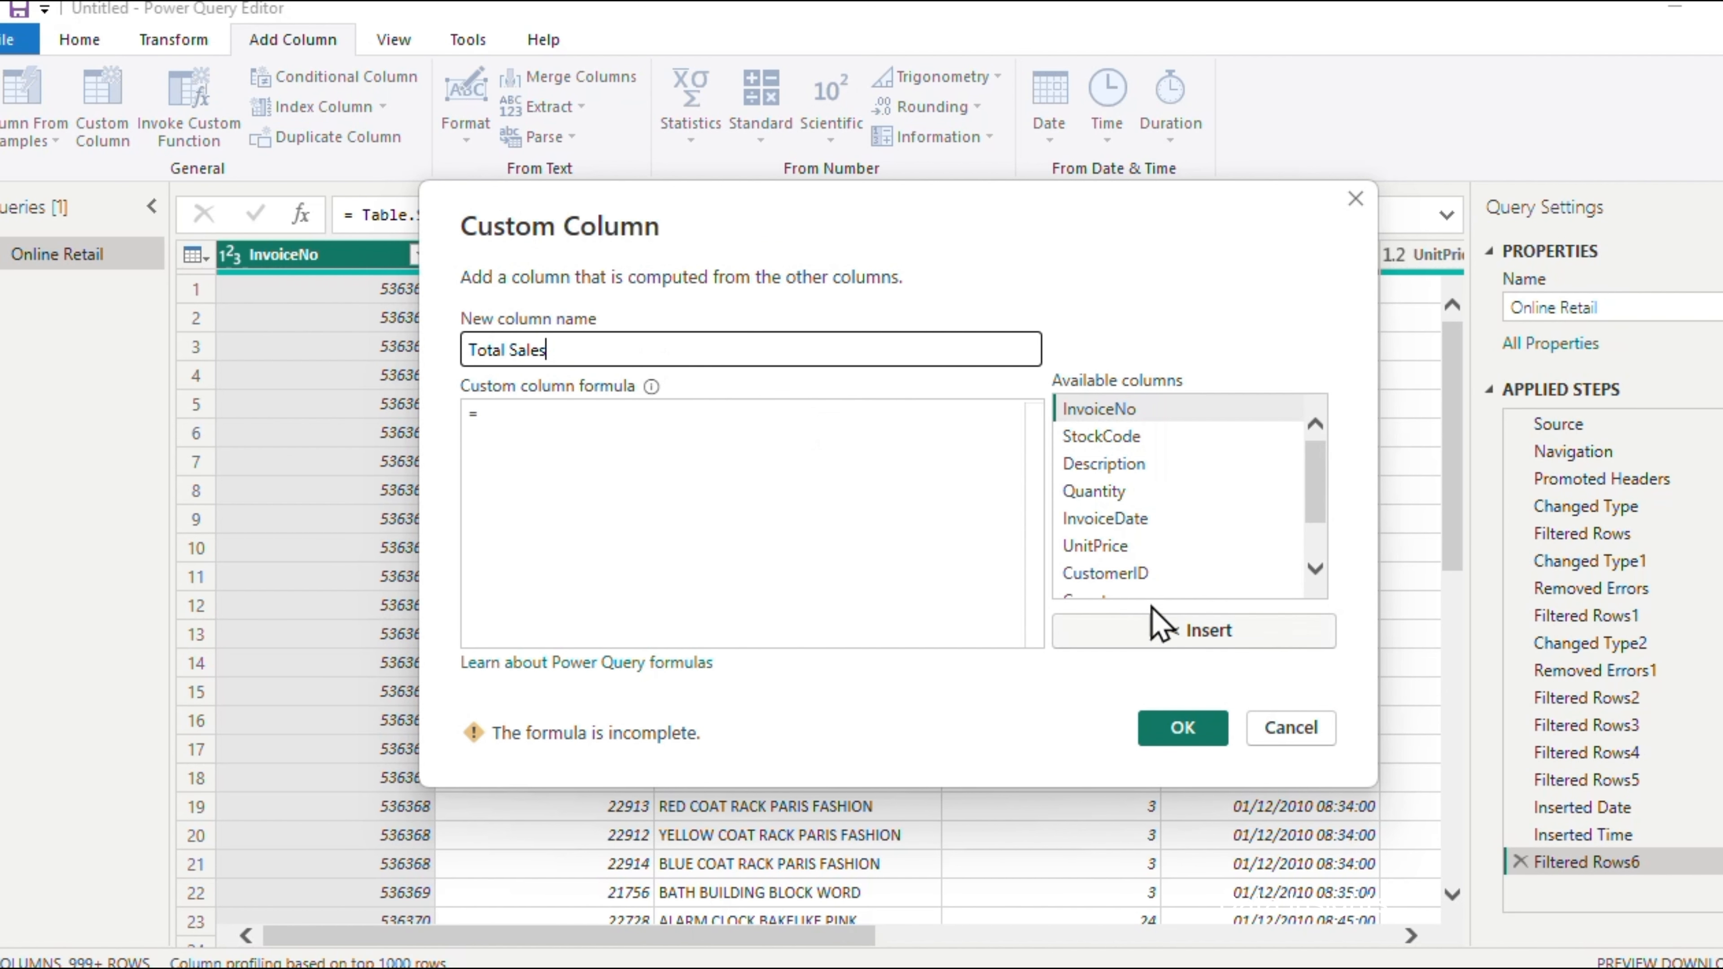
Define the Total Sales formula as [Quantity] * [UnitPrice] and create the column
{"action": "left_click", "coordinate": [1113, 496]}
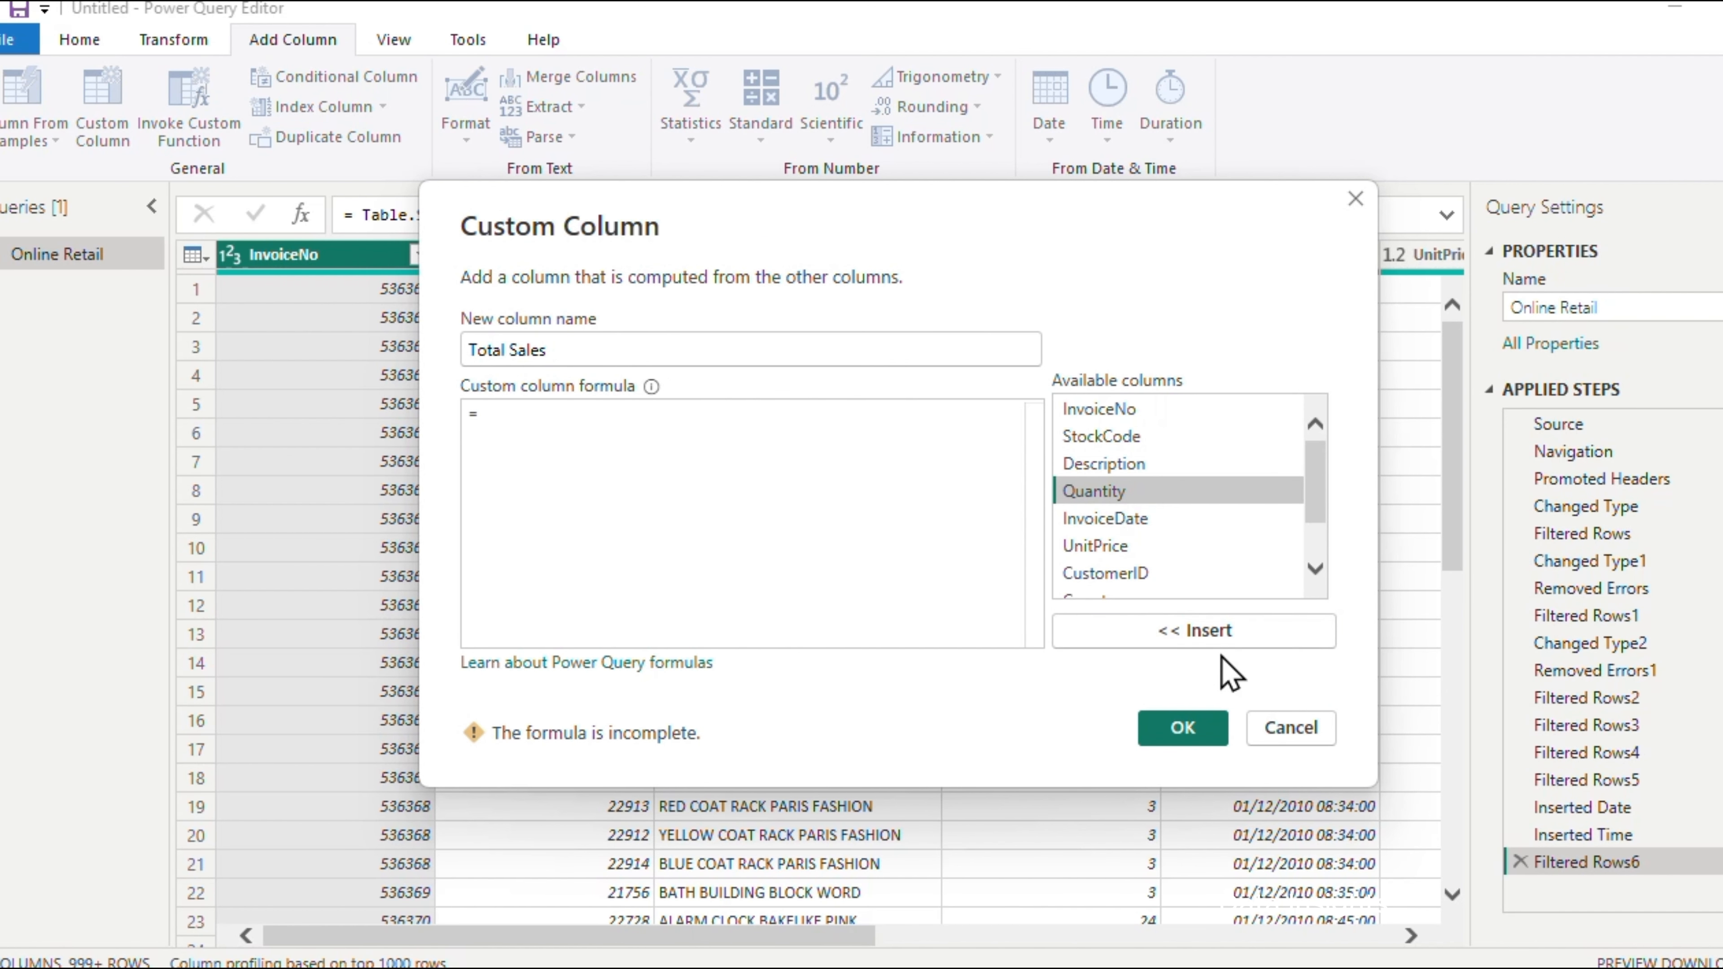
{"action": "left_click", "coordinate": [1231, 638]}
{"action": "type", "text": "*"}
{"action": "left_click", "coordinate": [1128, 545]}
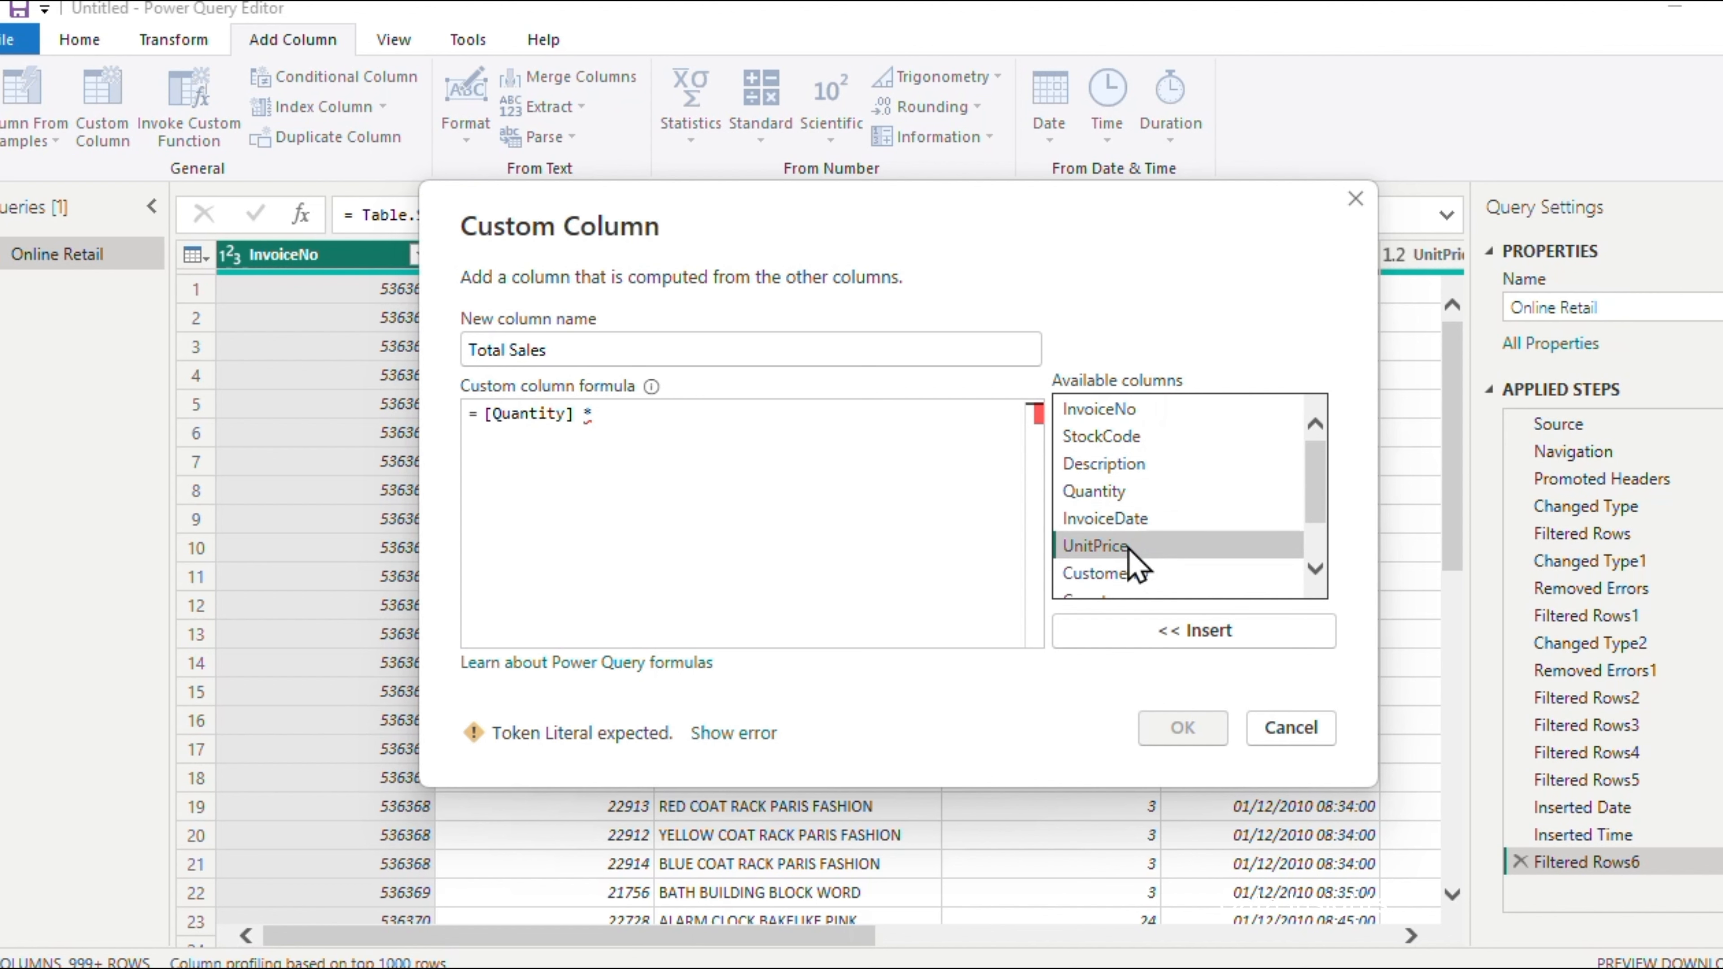
{"action": "left_click", "coordinate": [1168, 634]}
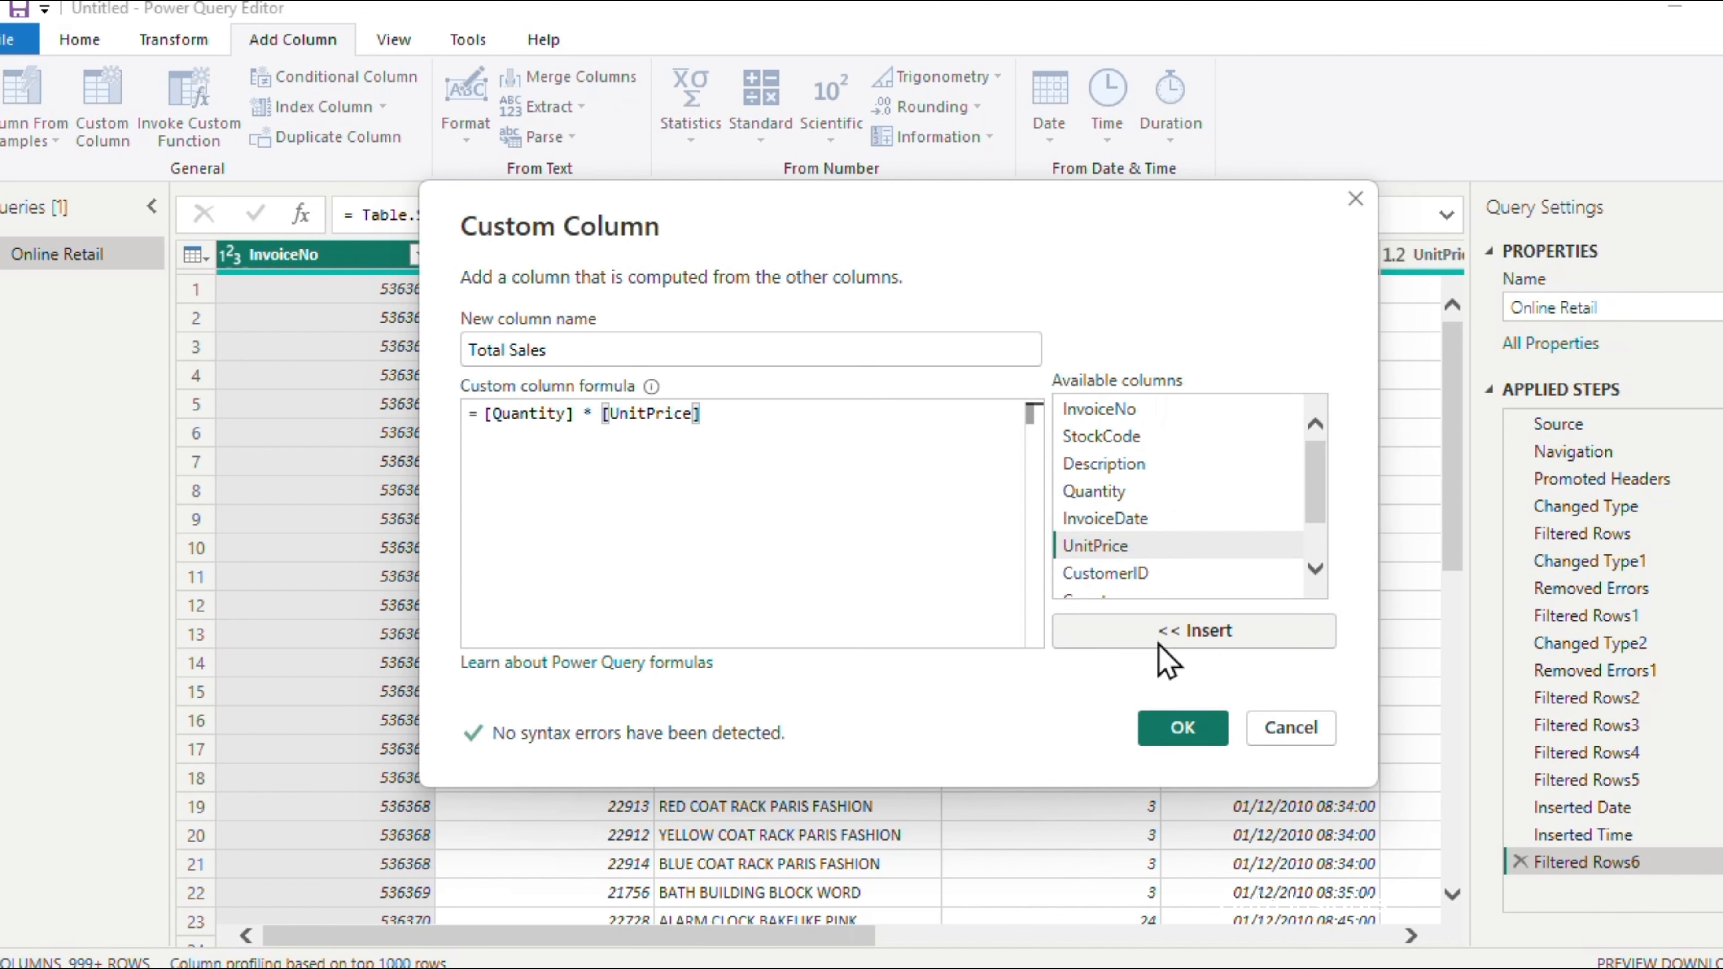
{"action": "left_click", "coordinate": [1182, 728]}
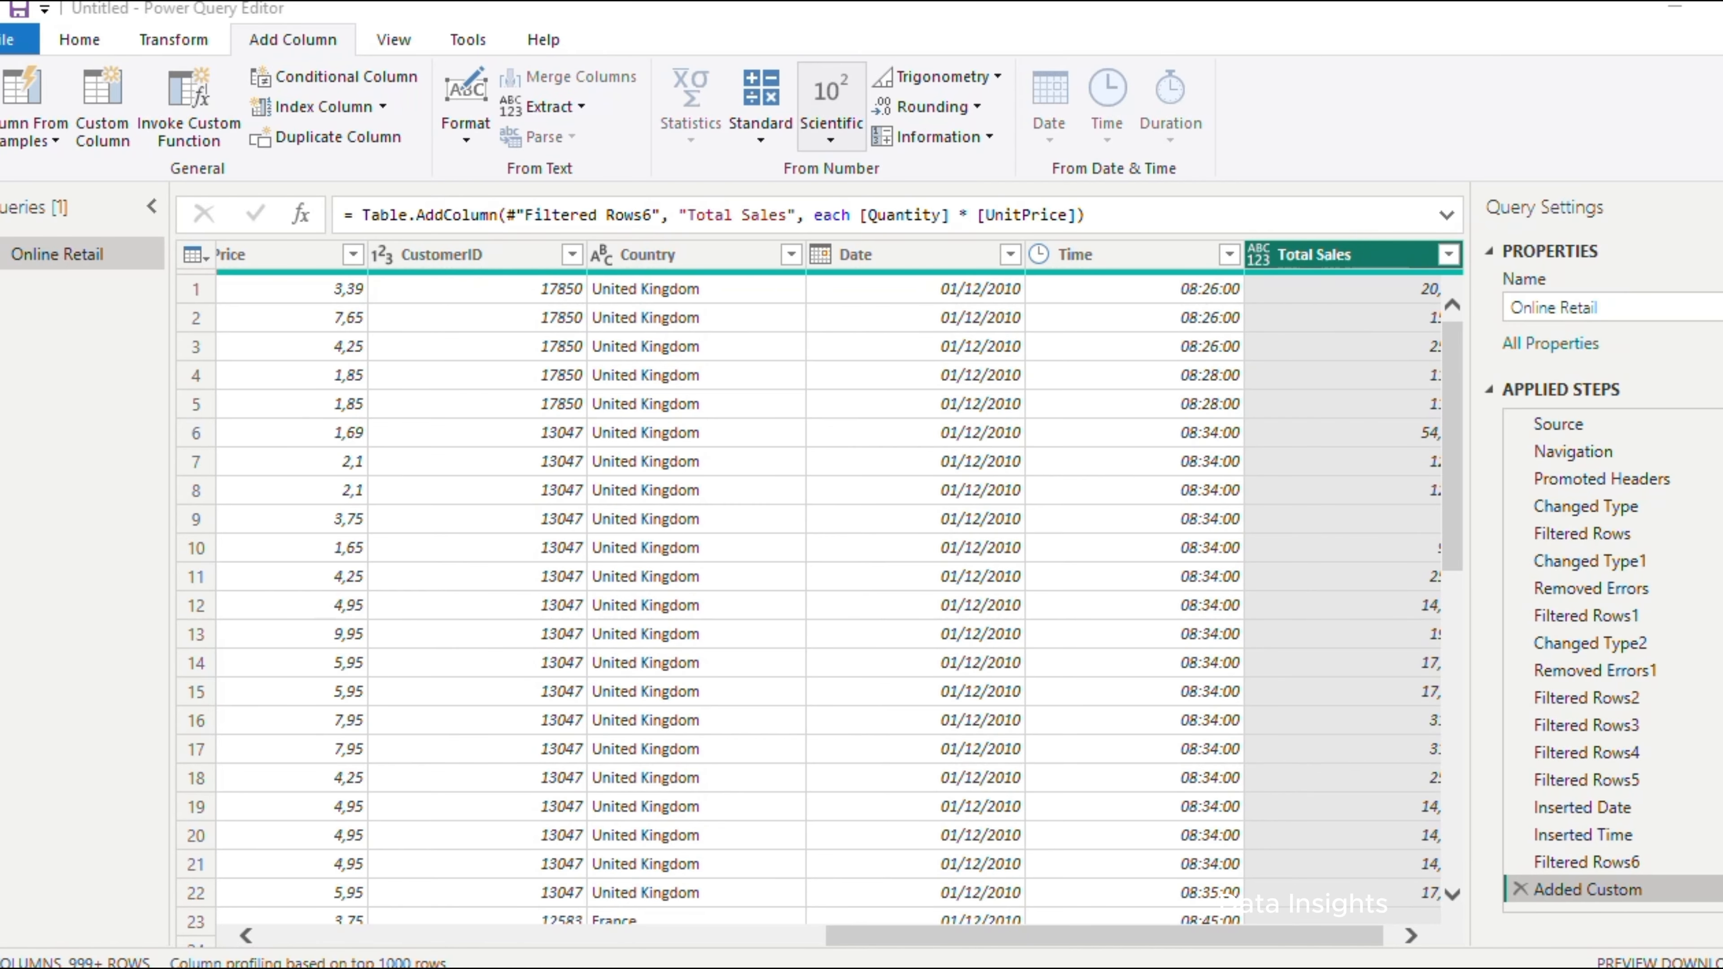
Set the Total Sales column's data type to Decimal Number, and apply the query changes to the data model
{"action": "left_click_drag", "start_coordinate": [1184, 951], "coordinate": [1308, 943]}
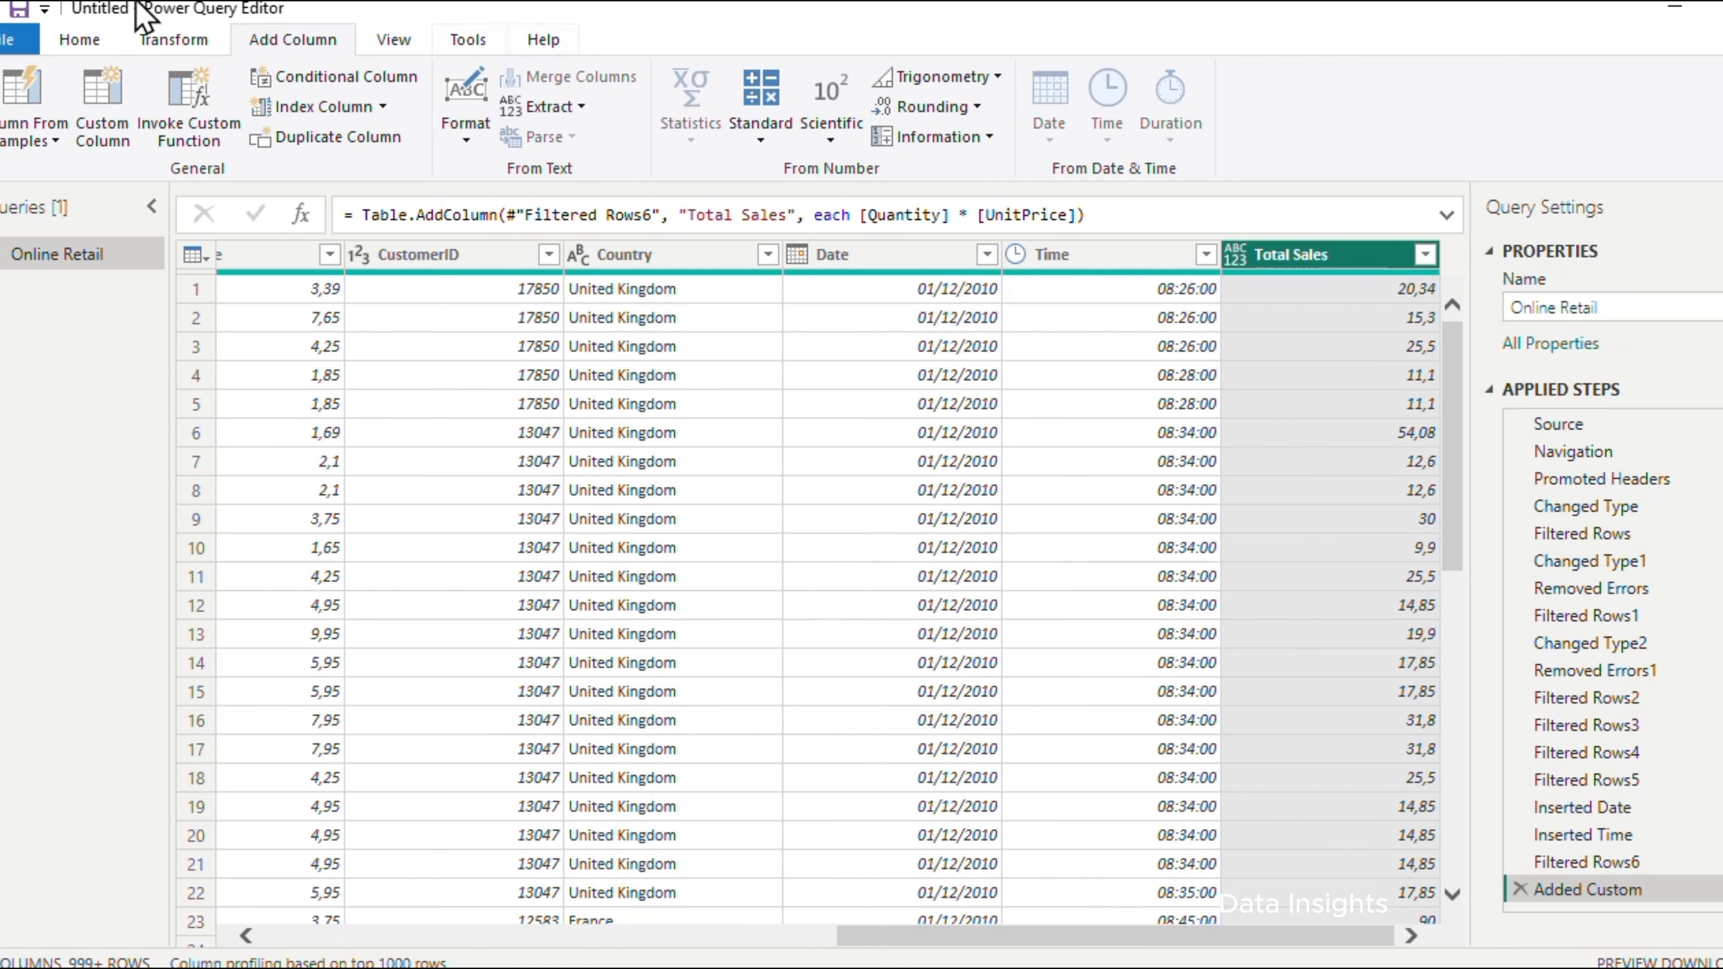
{"action": "left_click", "coordinate": [76, 43]}
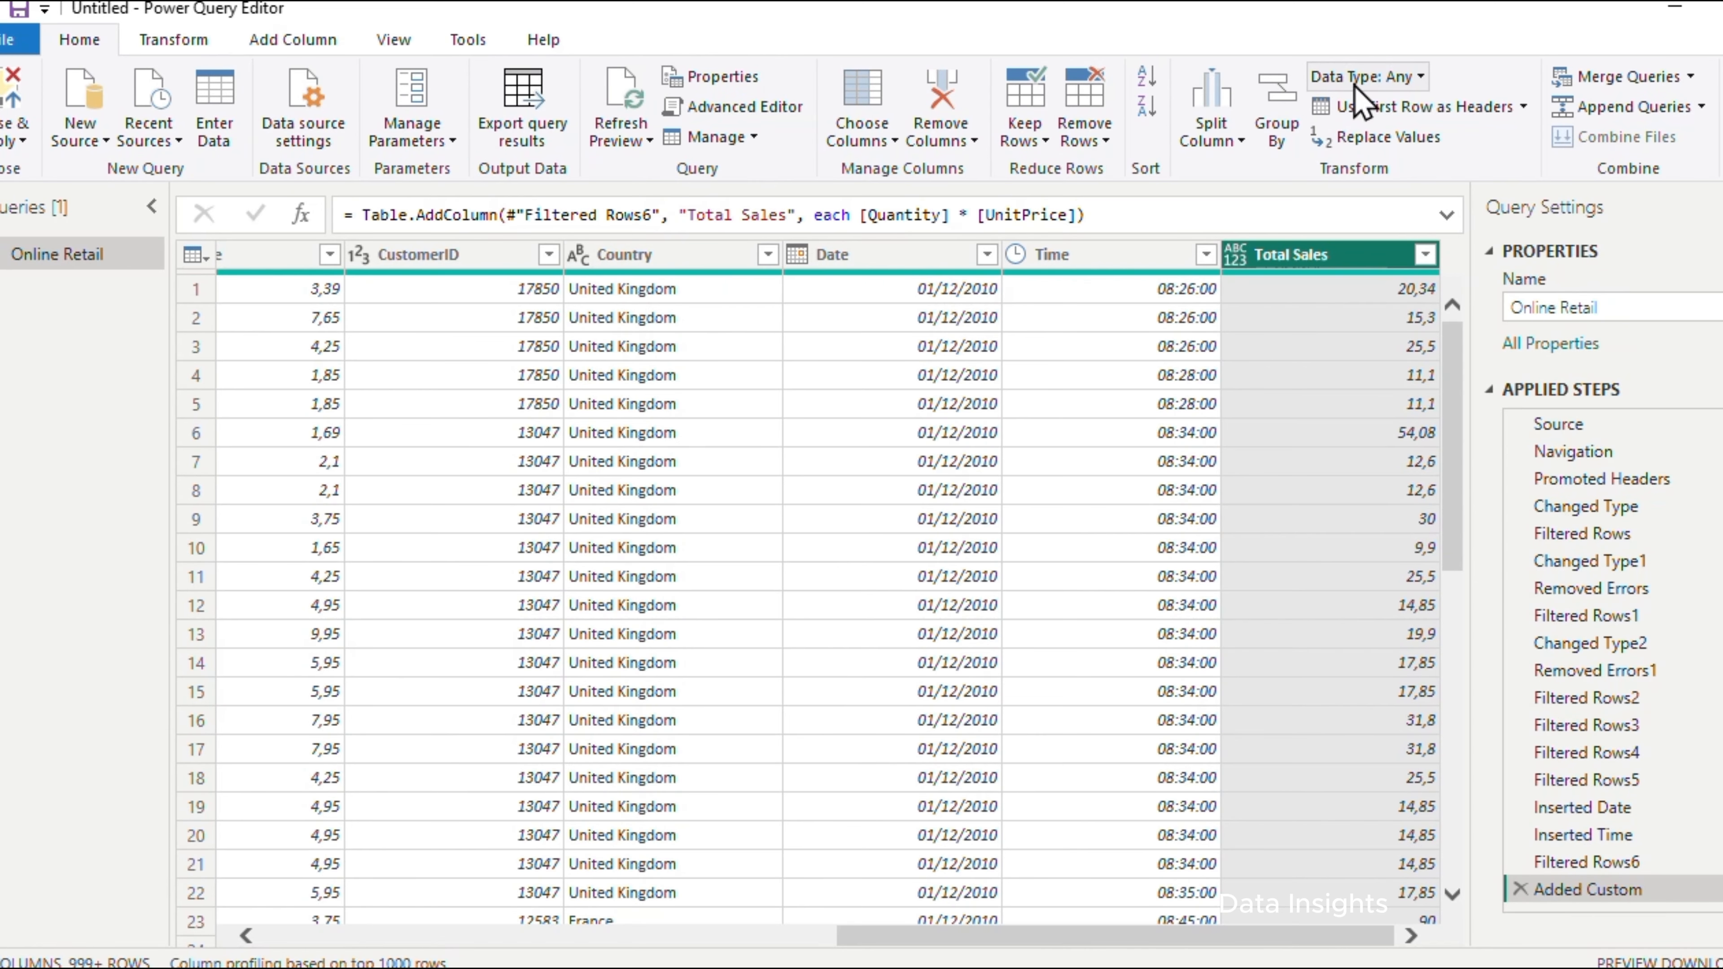
{"action": "left_click", "coordinate": [1398, 78]}
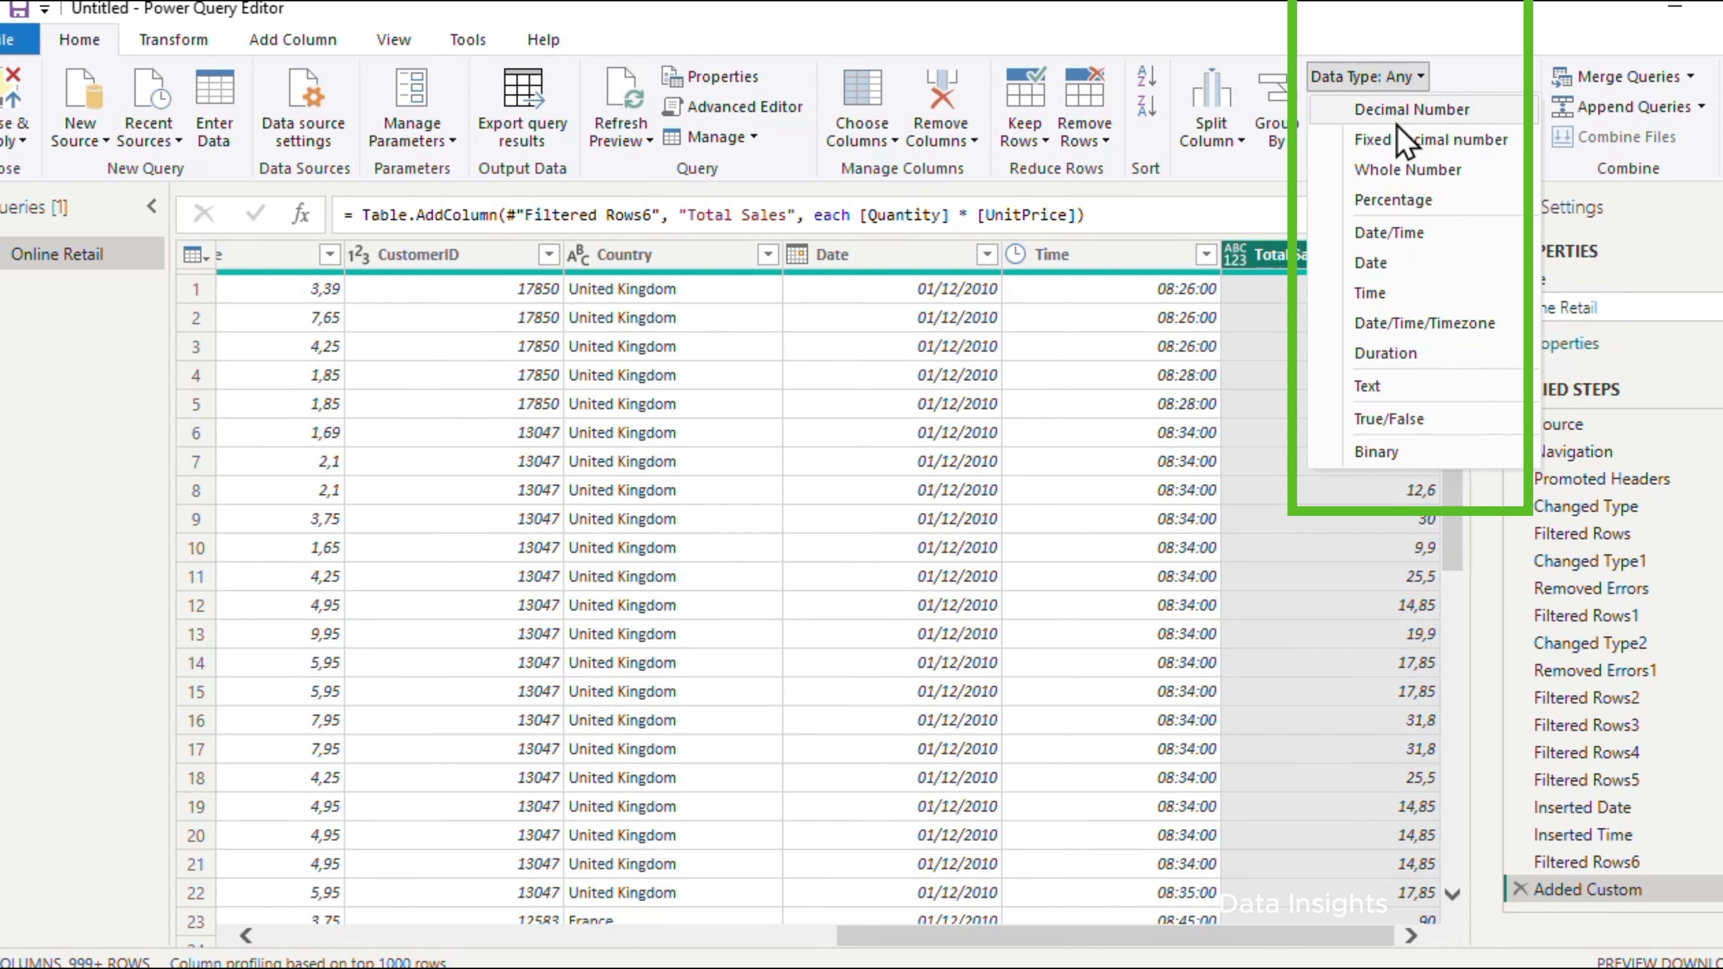
{"action": "left_click", "coordinate": [1401, 113]}
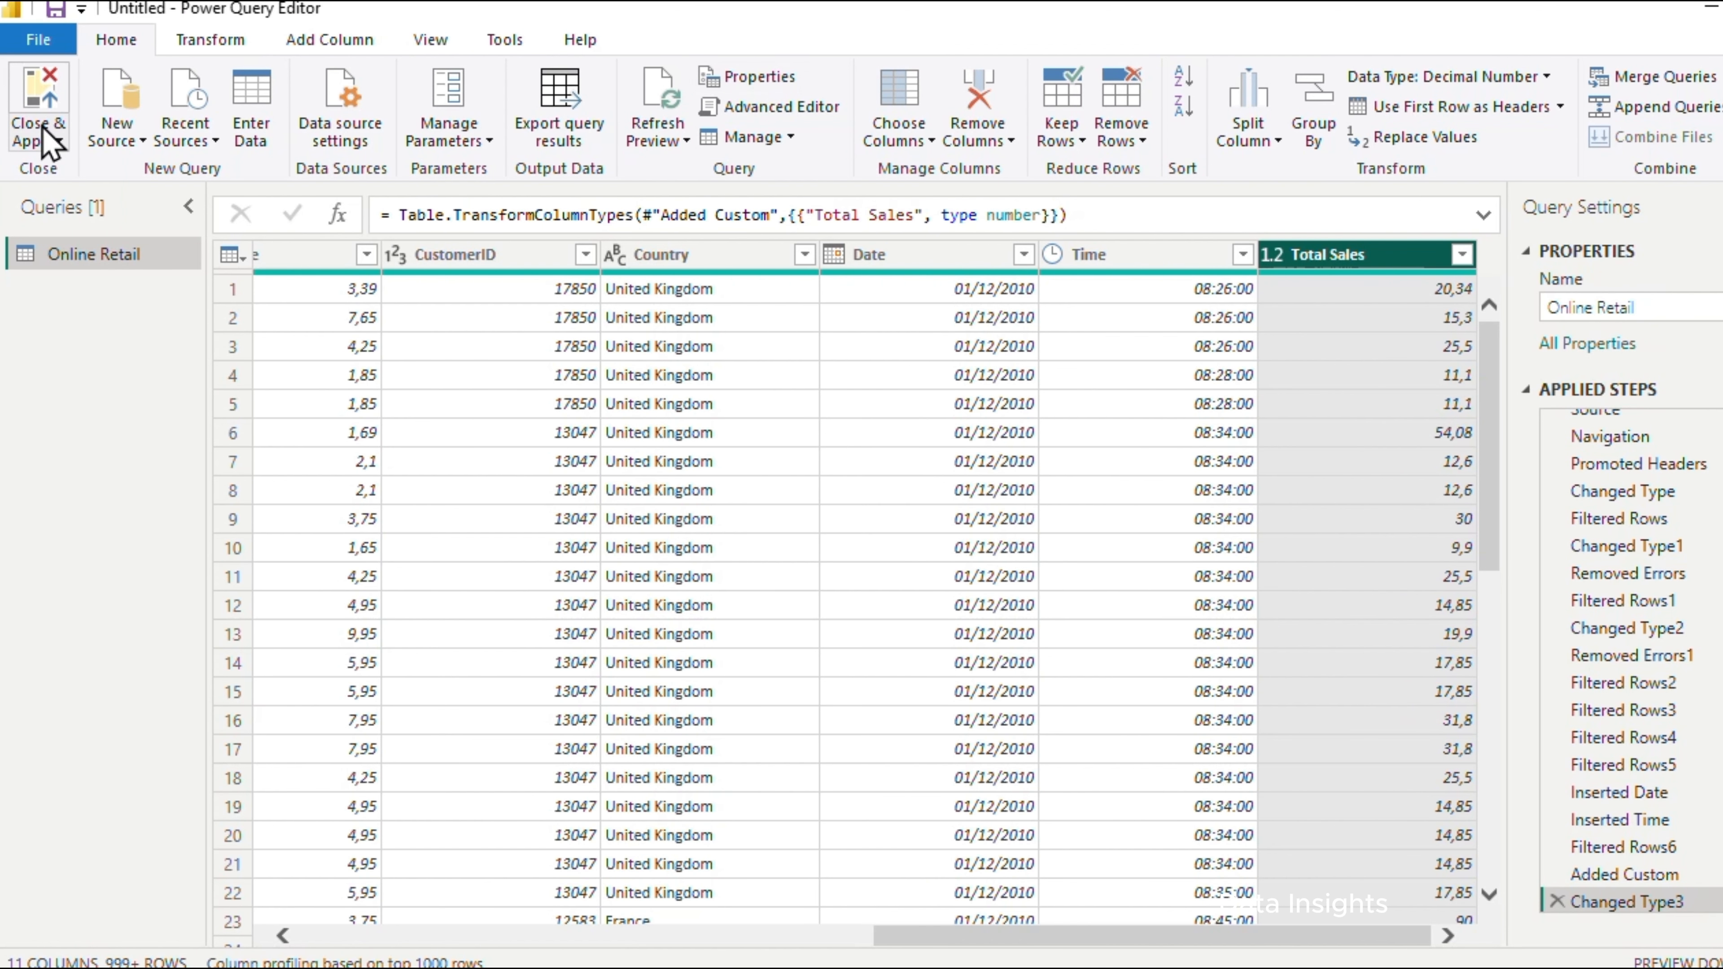
{"action": "left_click", "coordinate": [47, 139]}
{"action": "left_click", "coordinate": [69, 173]}
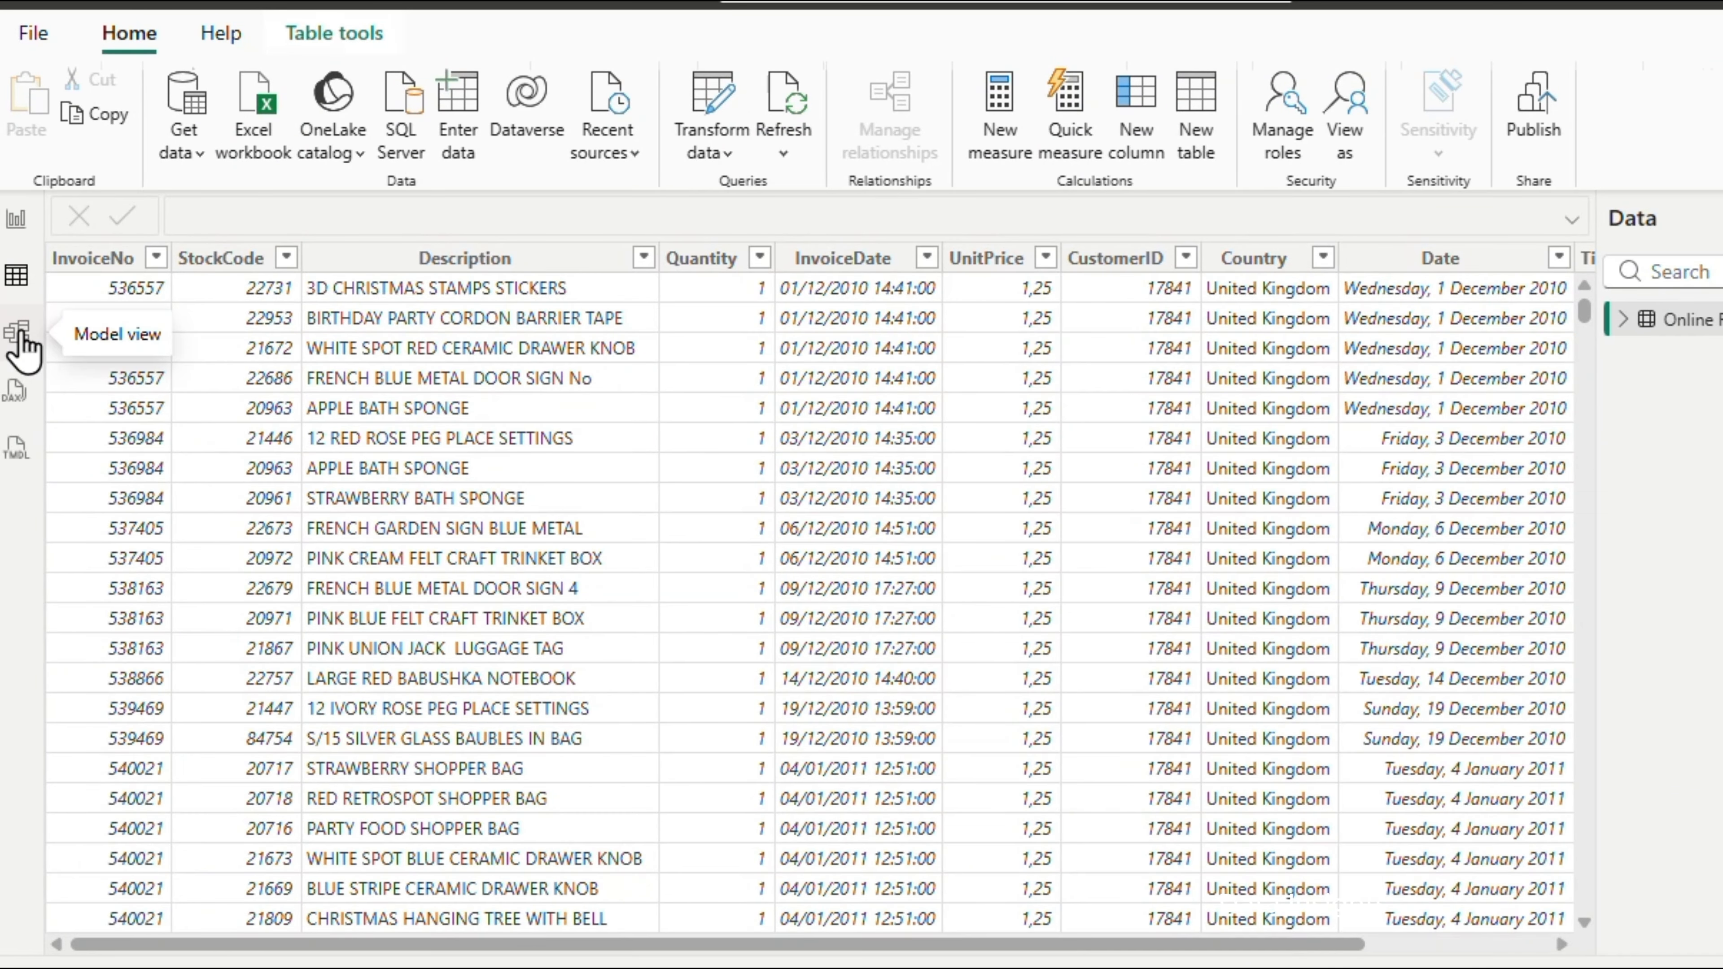
In Model view, create a calculated DateTable using CALENDAR from the minimum to maximum Online Retail Date, with Year, Month (MMM) and Year-Month (YYYY-MM) columns
{"action": "left_click", "coordinate": [19, 336]}
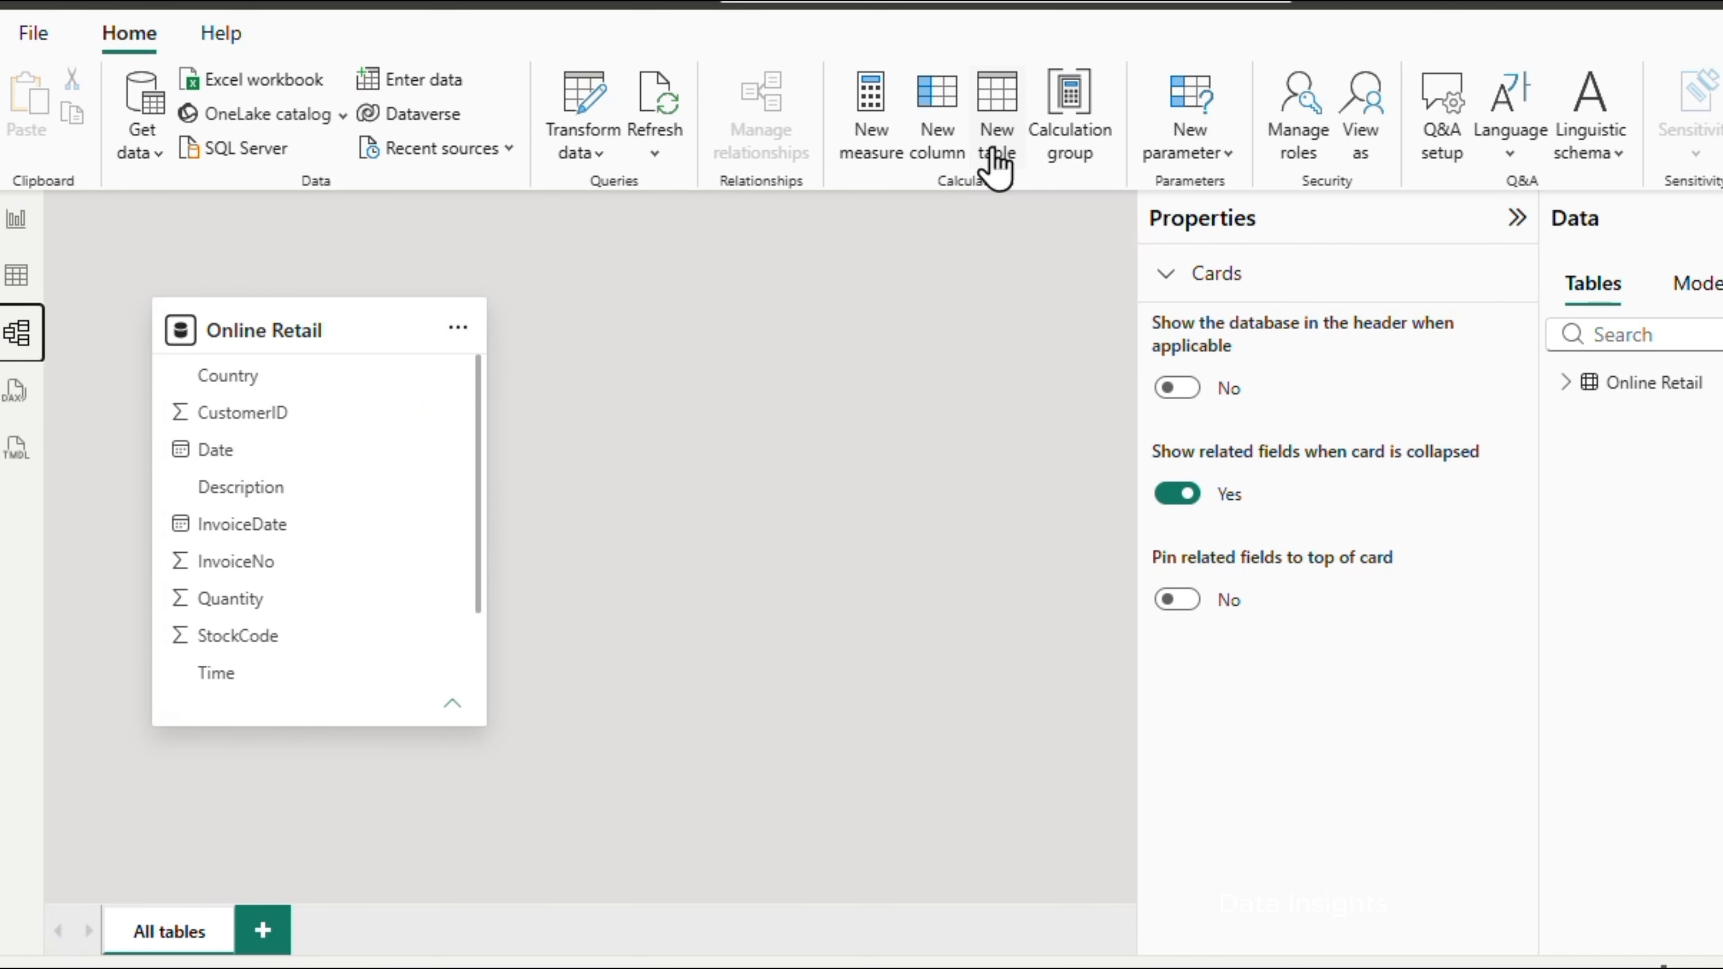
{"action": "left_click", "coordinate": [996, 166]}
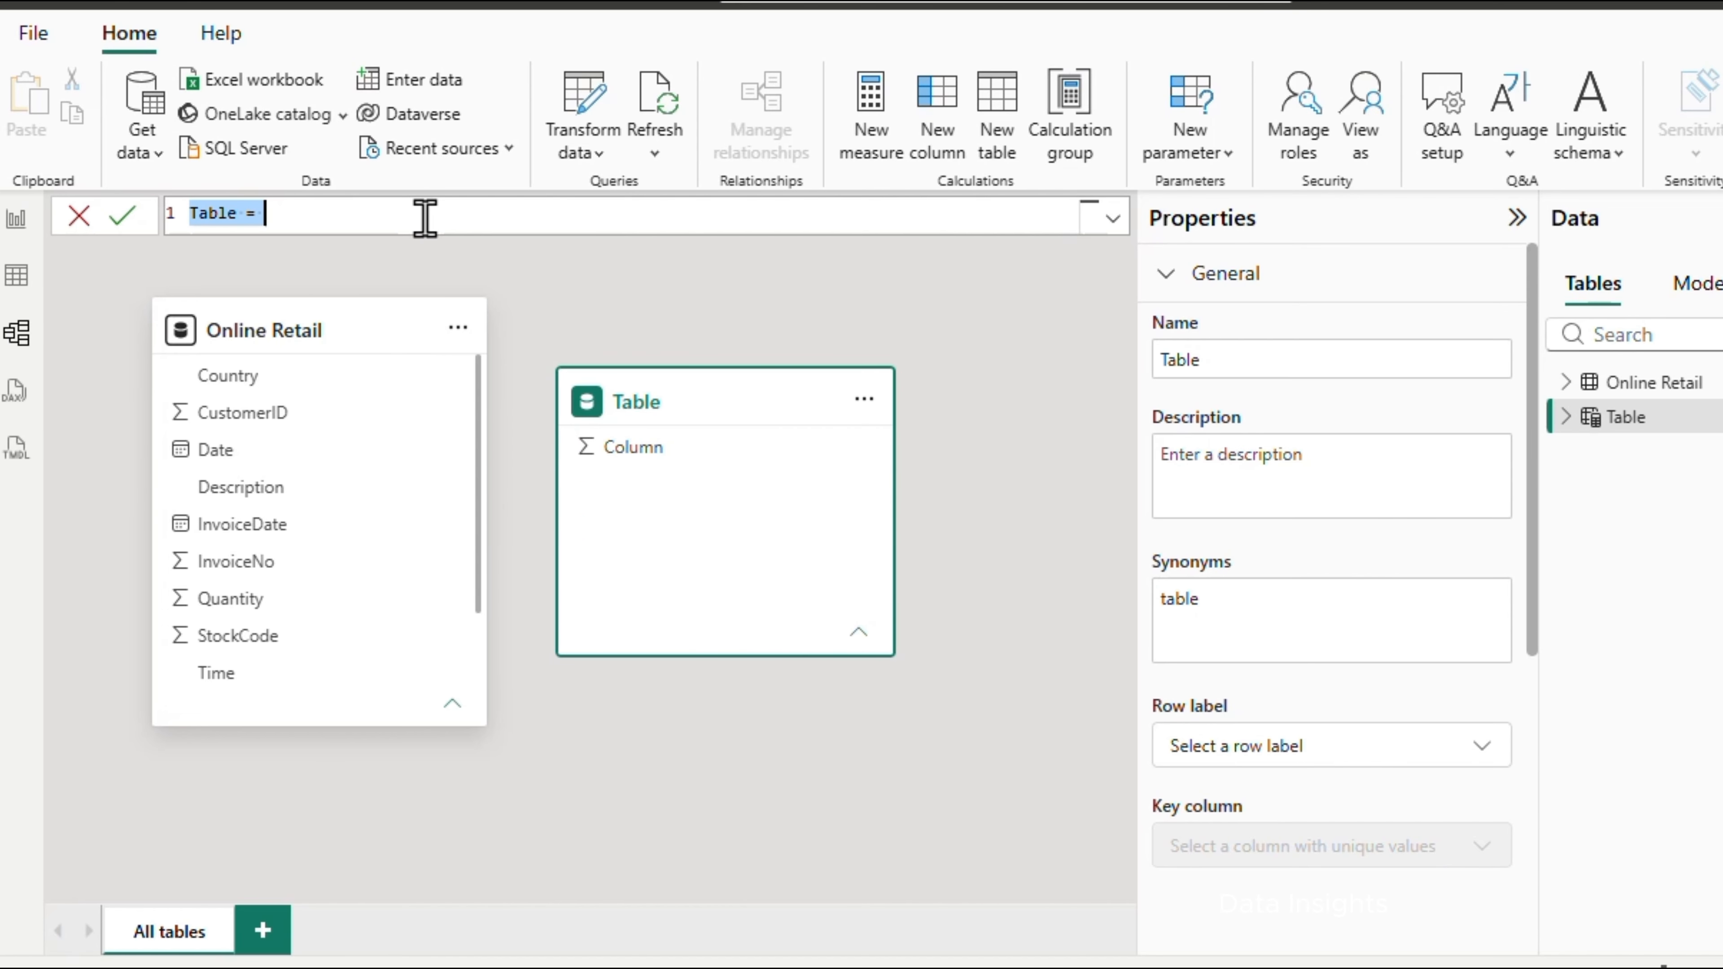
{"action": "scroll", "coordinate": [422, 221], "scroll_direction": "up", "scroll_amount": 3}
{"action": "scroll", "coordinate": [421, 220], "scroll_direction": "up", "scroll_amount": 3}
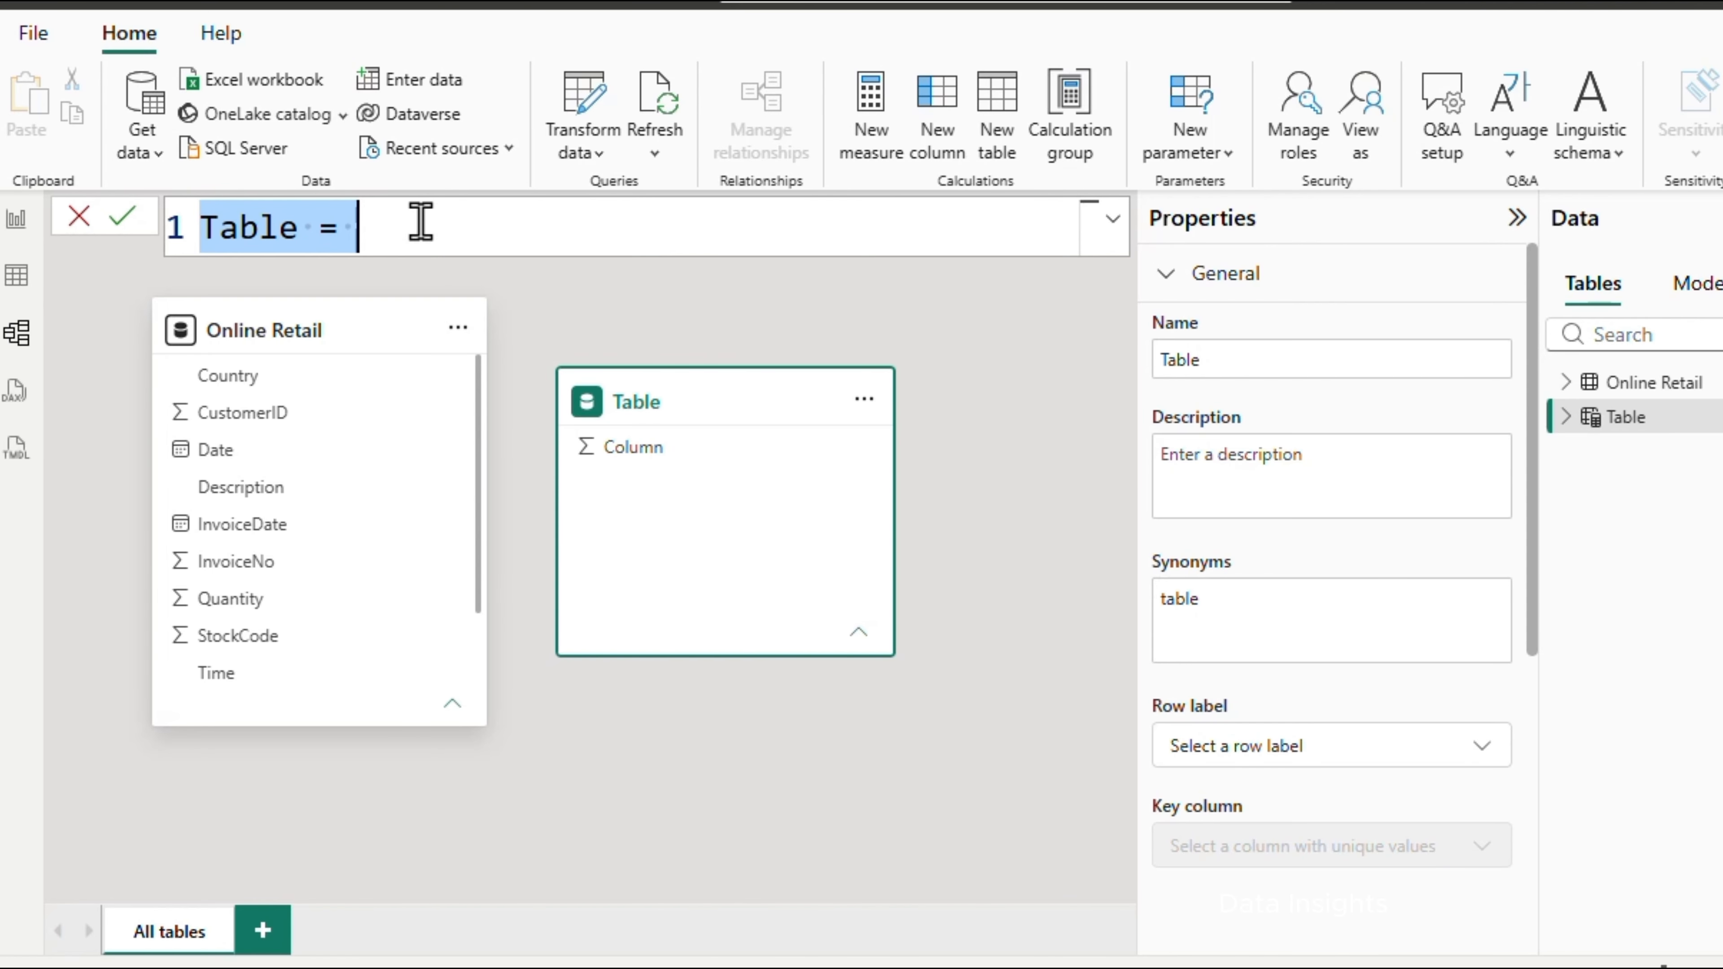
{"action": "type", "text": "DateTable = ADDCOLUMNS(     CALENDAR(MIN('Online Retail'[Date]), MAX('Online Retail'[Date])),     \"Year\", YEAR([Date]),     \"Month\", FORMAT([Date], \"MMM\"),     \"Year-Month\", FORMAT([Date], \"YYYY-MM\") )"}
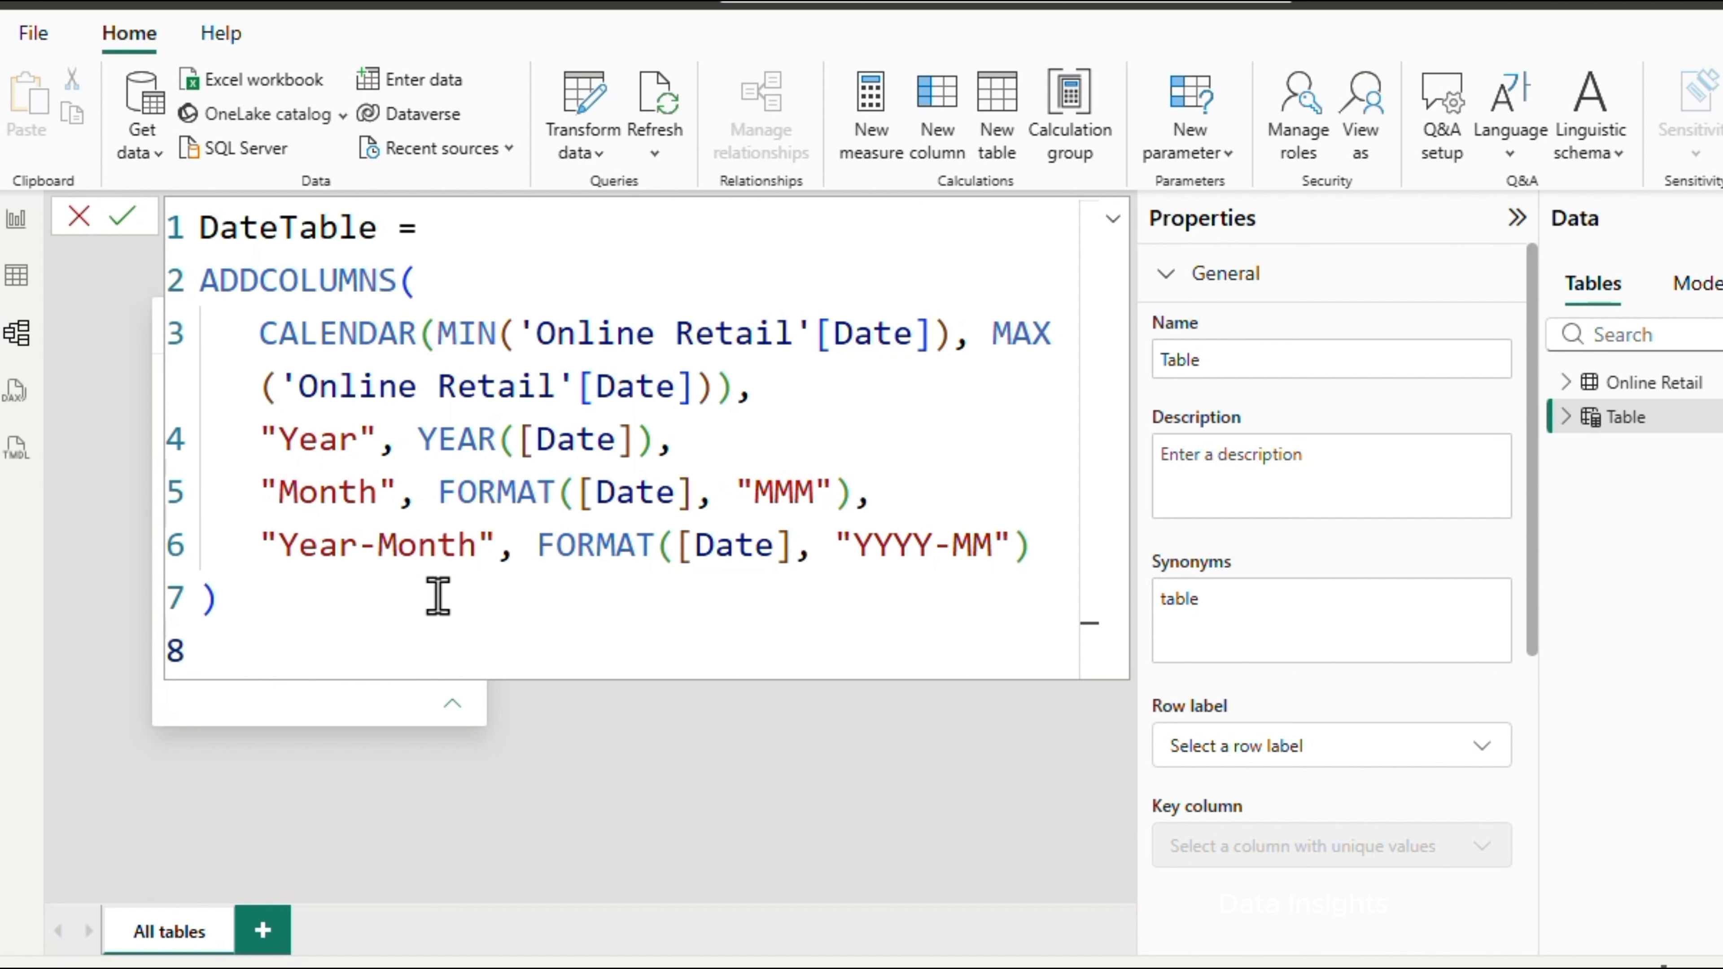
{"action": "left_click", "coordinate": [118, 219]}
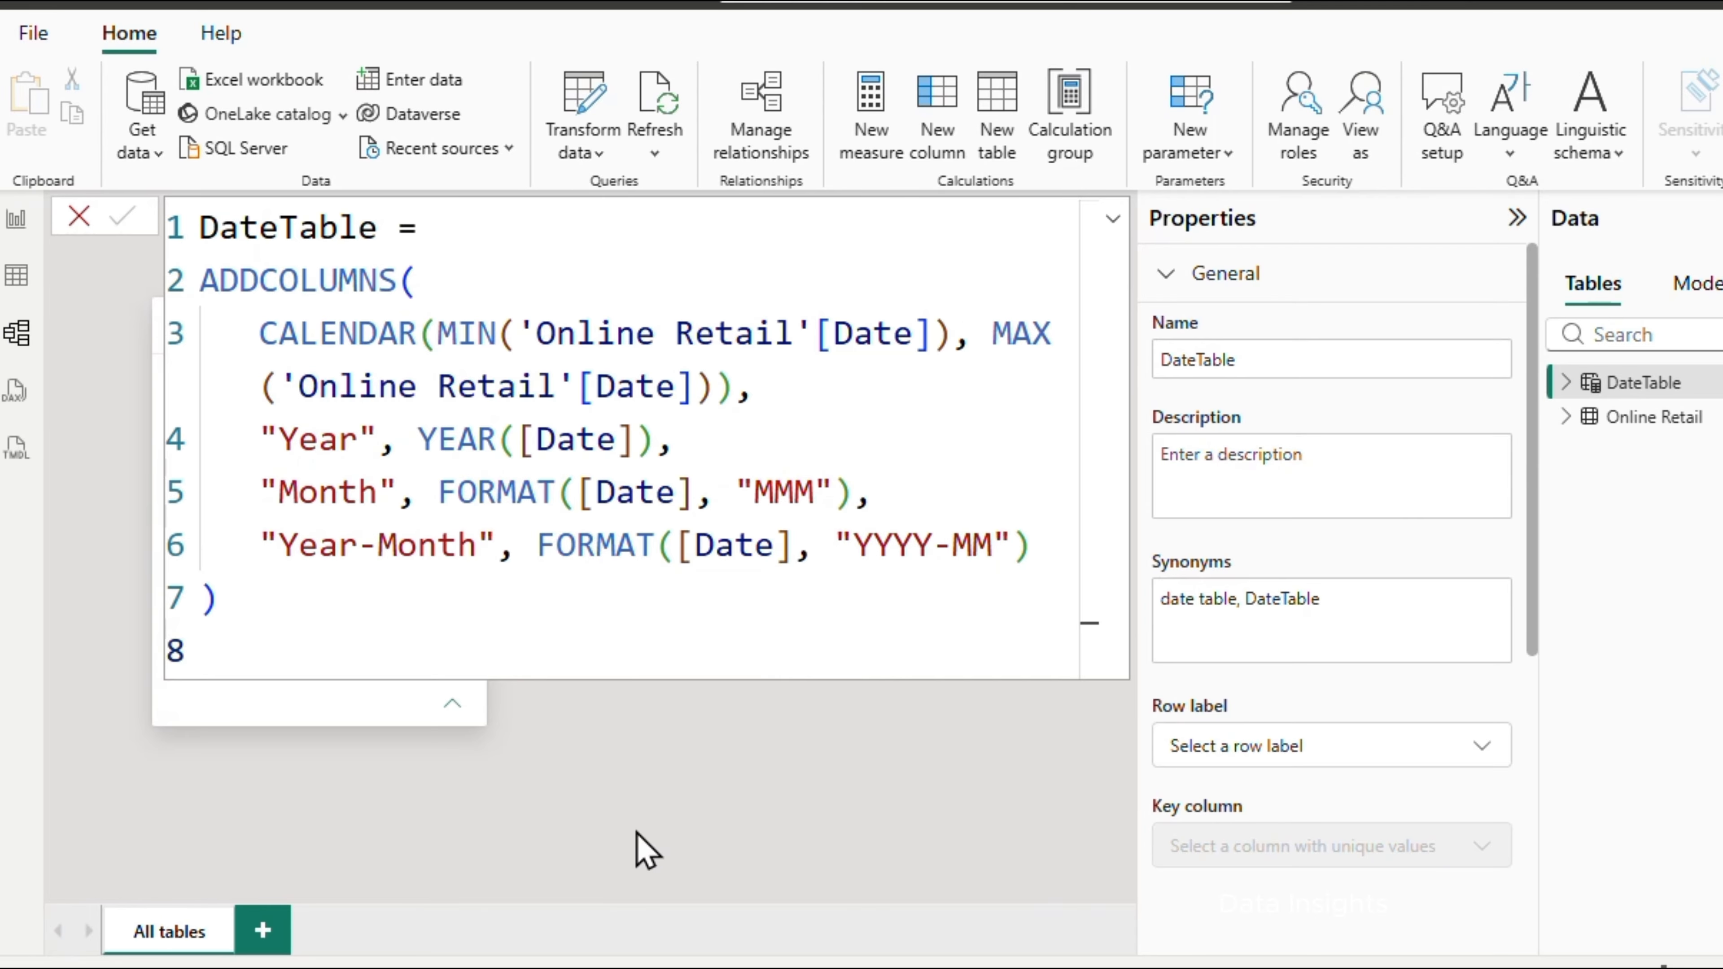
{"action": "left_click", "coordinate": [1112, 218]}
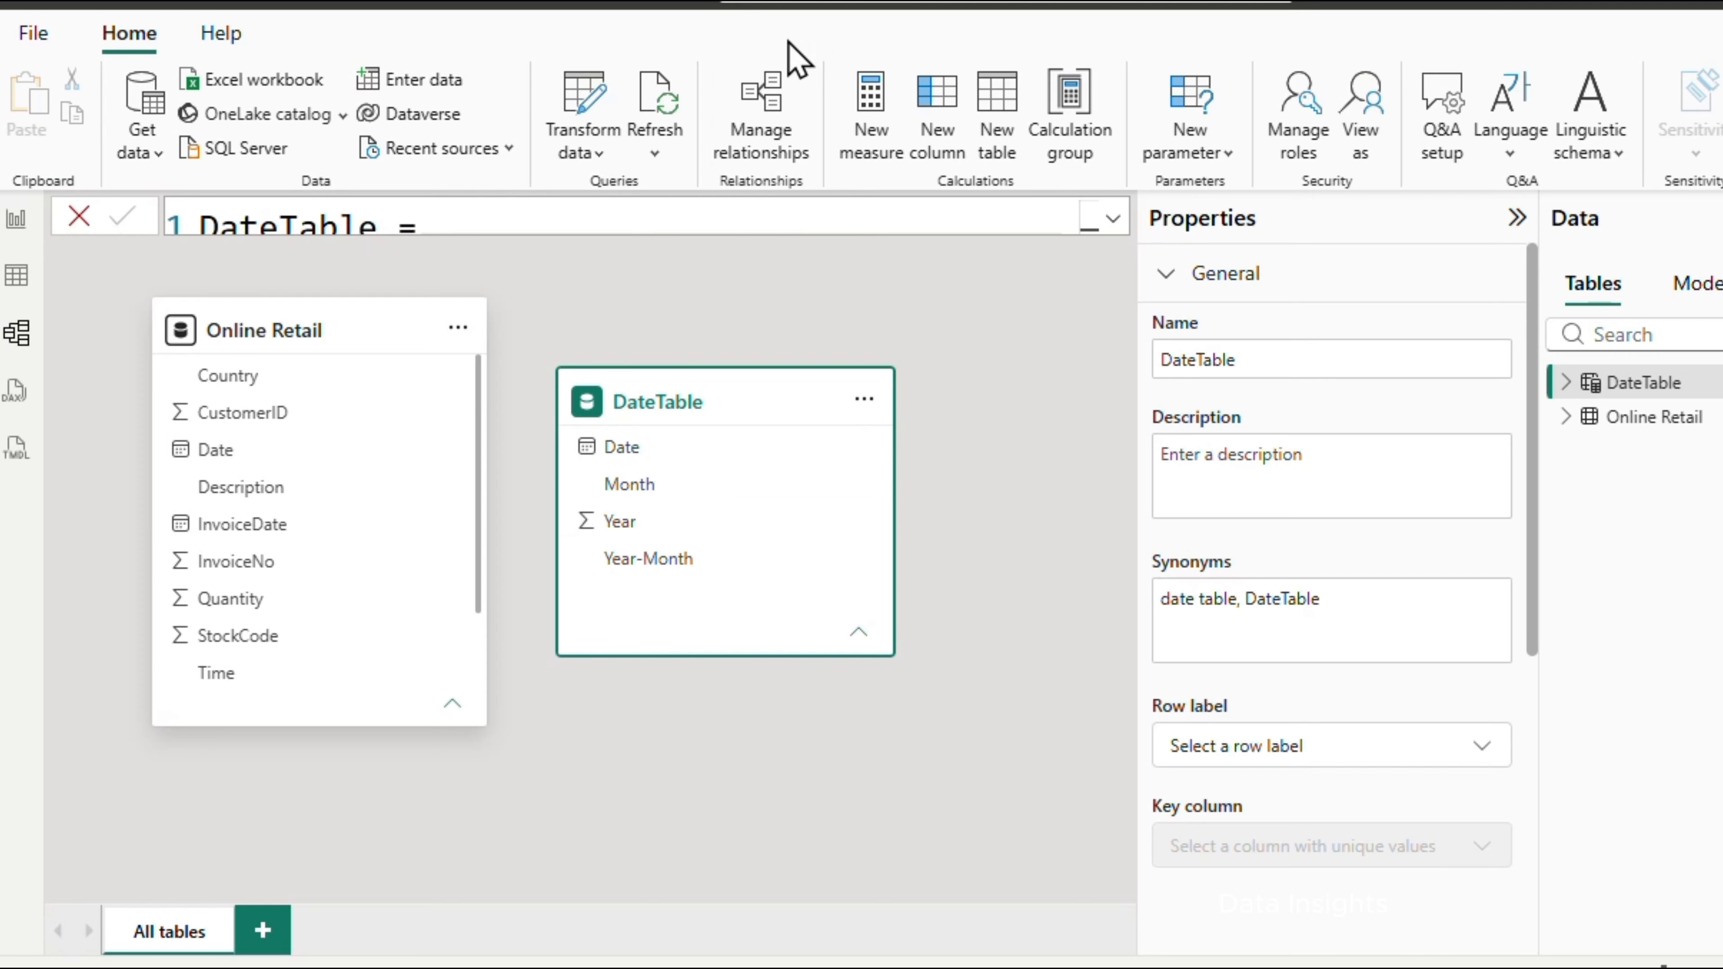
Create an active many-to-one, single-direction relationship from Online Retail Date to DateTable Date, and move the DateTable card farther from the Online Retail card
{"action": "mouse_move", "coordinate": [278, 336]}
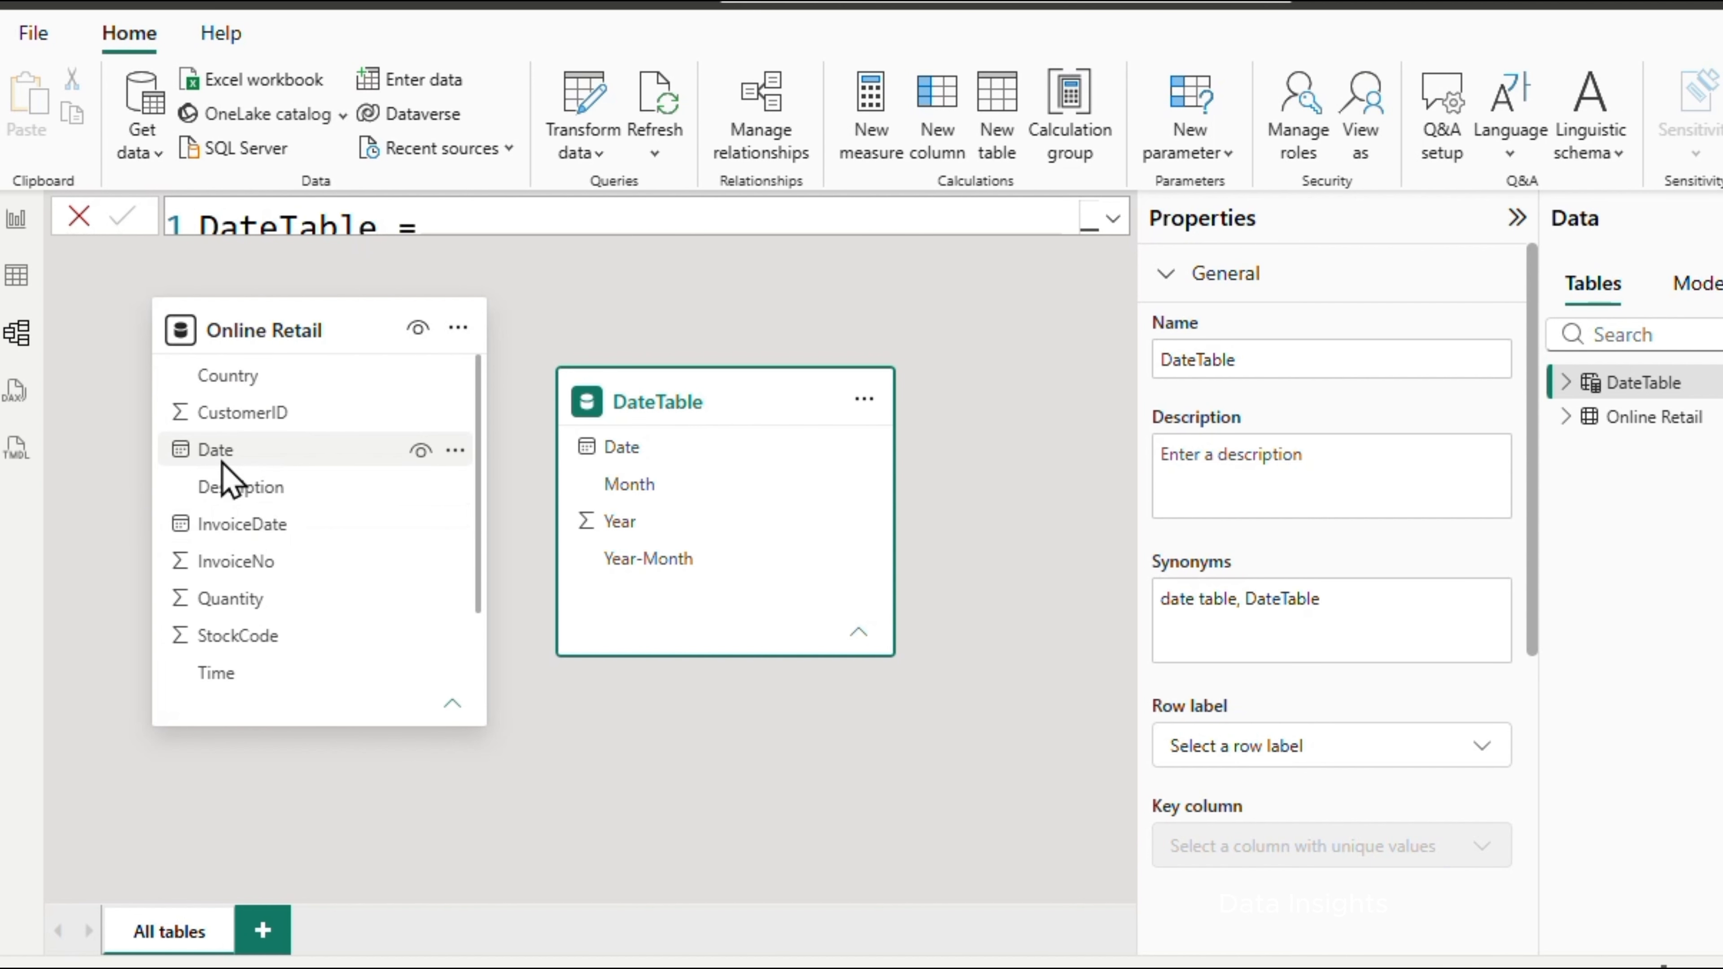
{"action": "left_click_drag", "start_coordinate": [227, 451], "coordinate": [642, 473]}
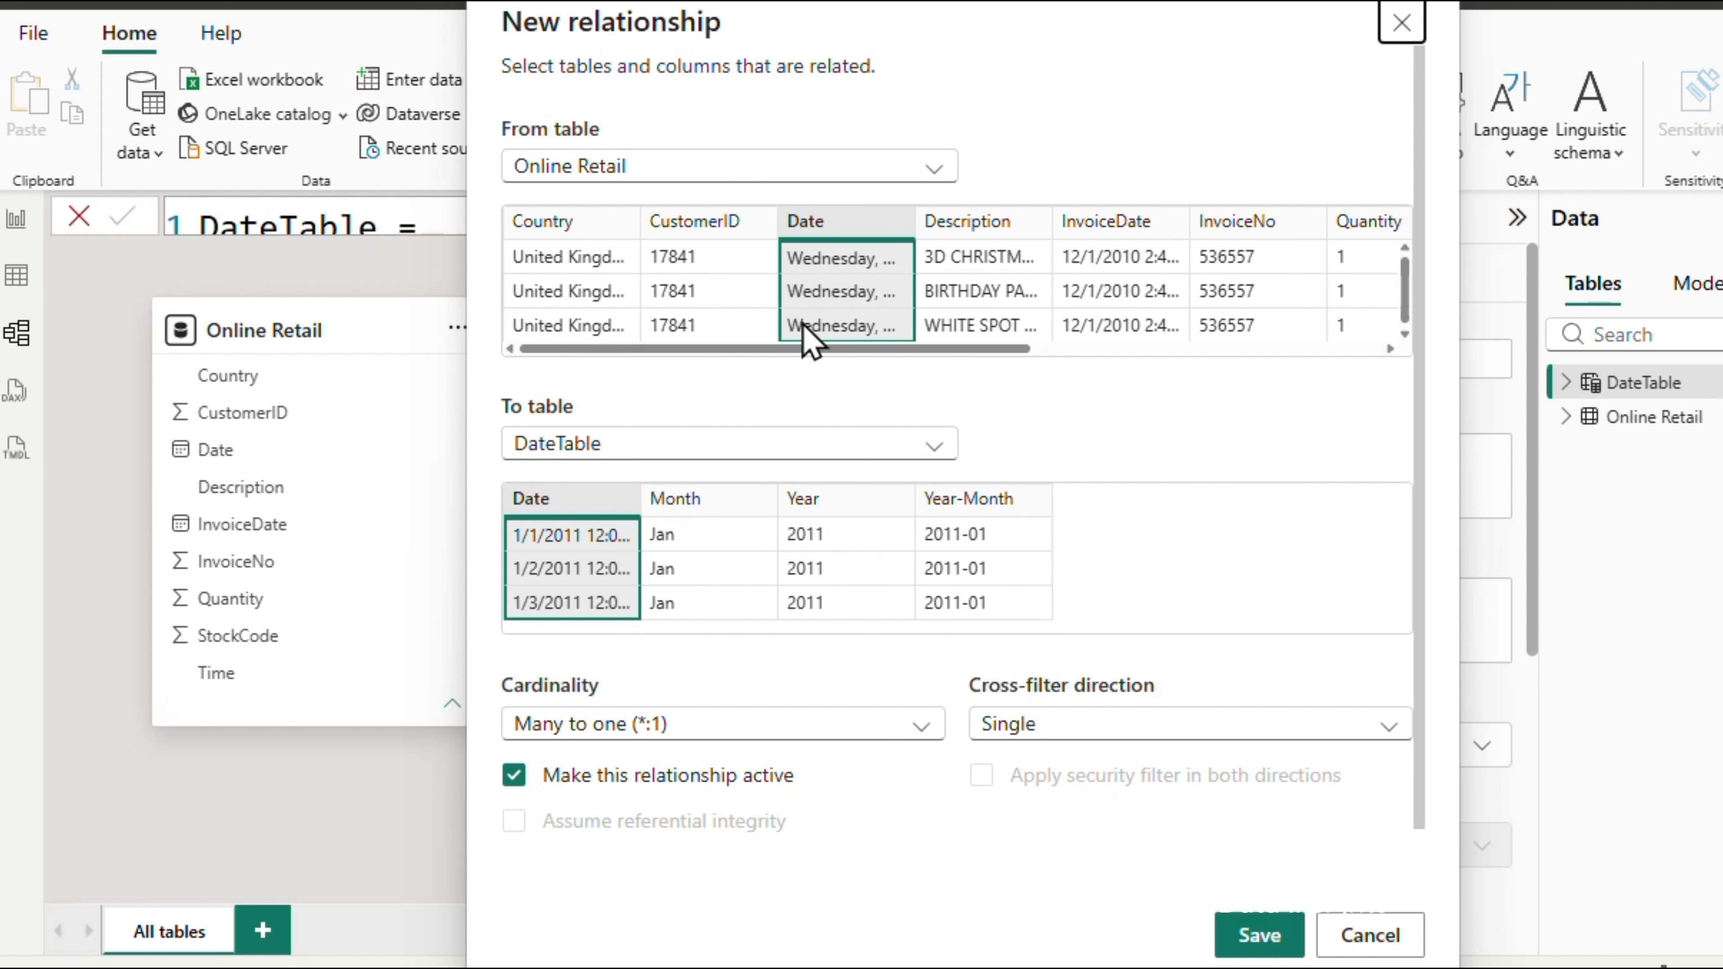
{"action": "left_click", "coordinate": [1260, 937]}
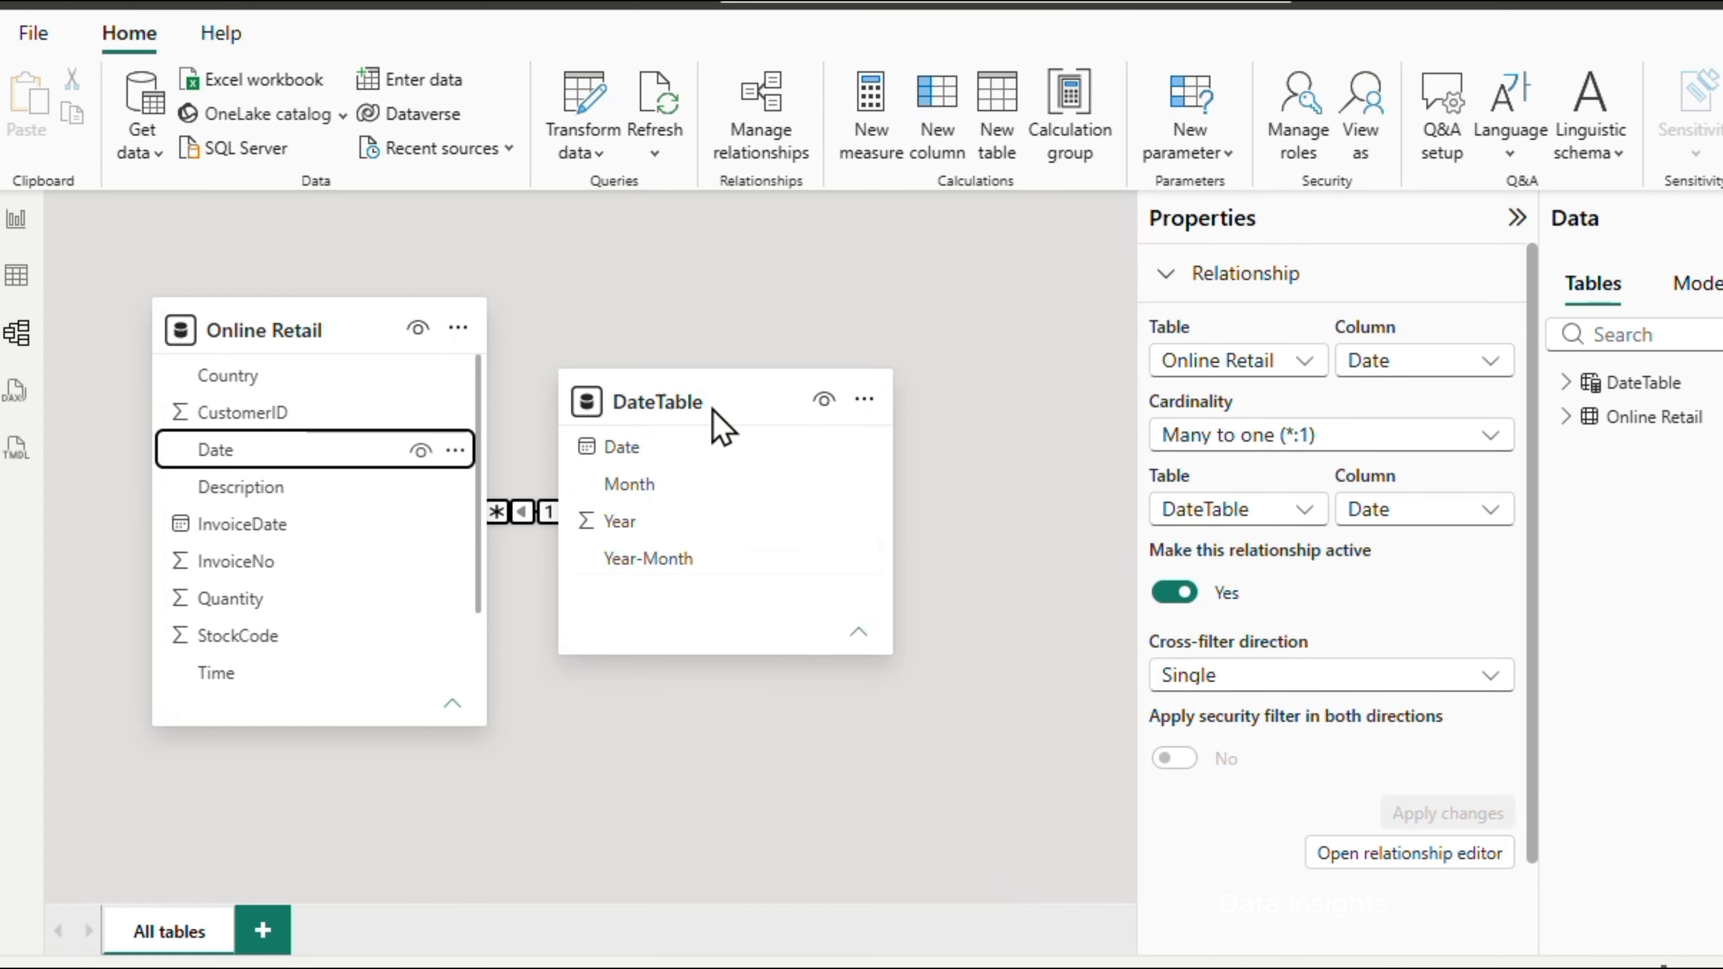
{"action": "left_click_drag", "start_coordinate": [721, 411], "coordinate": [856, 338]}
{"action": "left_click", "coordinate": [622, 671]}
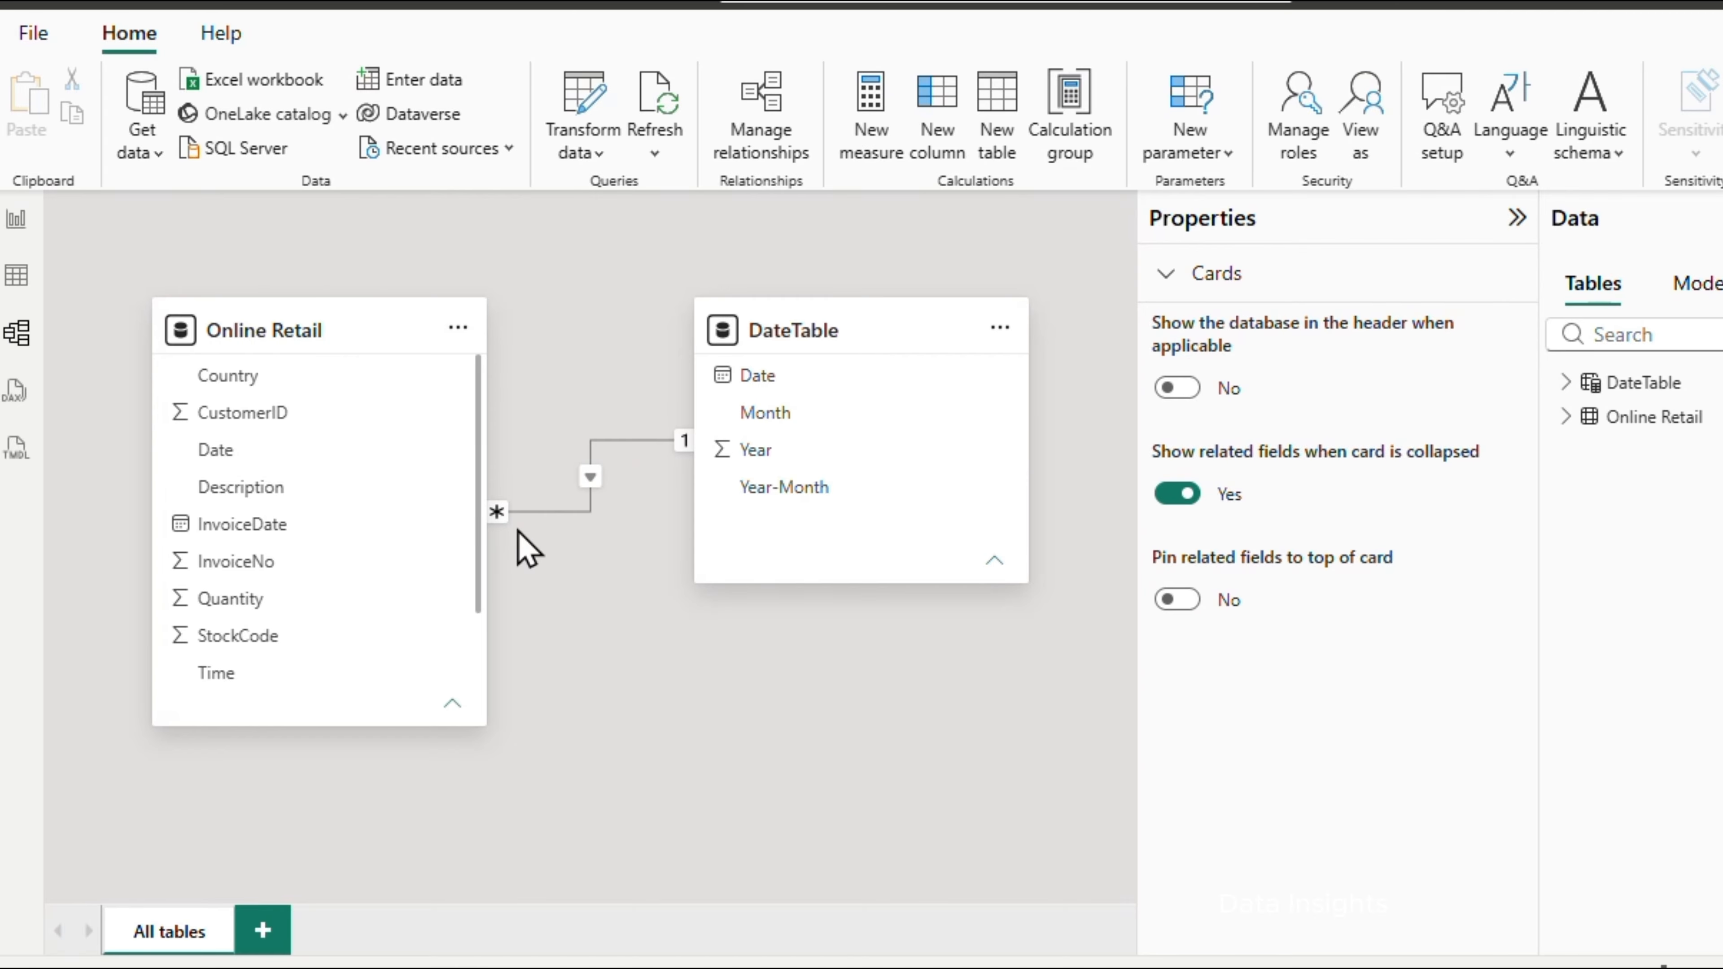
In Table view, set the DateTable Date column's data type to Date and its format to Short Date (*14/03/2001)
{"action": "left_click", "coordinate": [18, 277]}
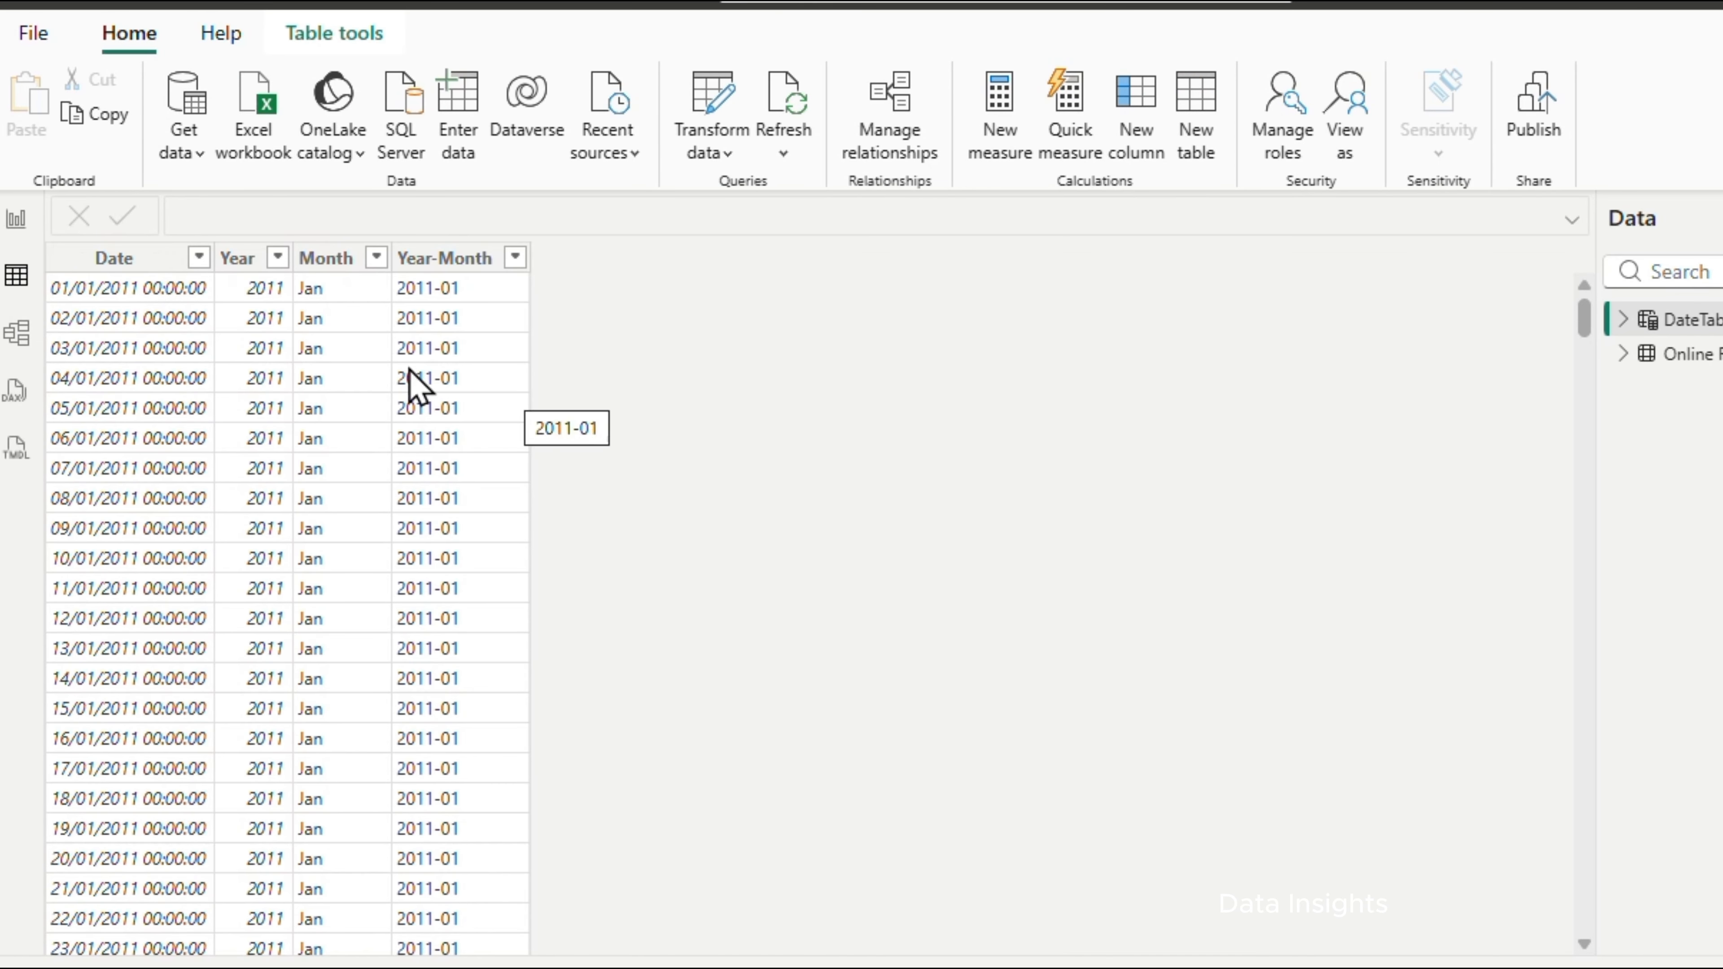
{"action": "left_click", "coordinate": [142, 262]}
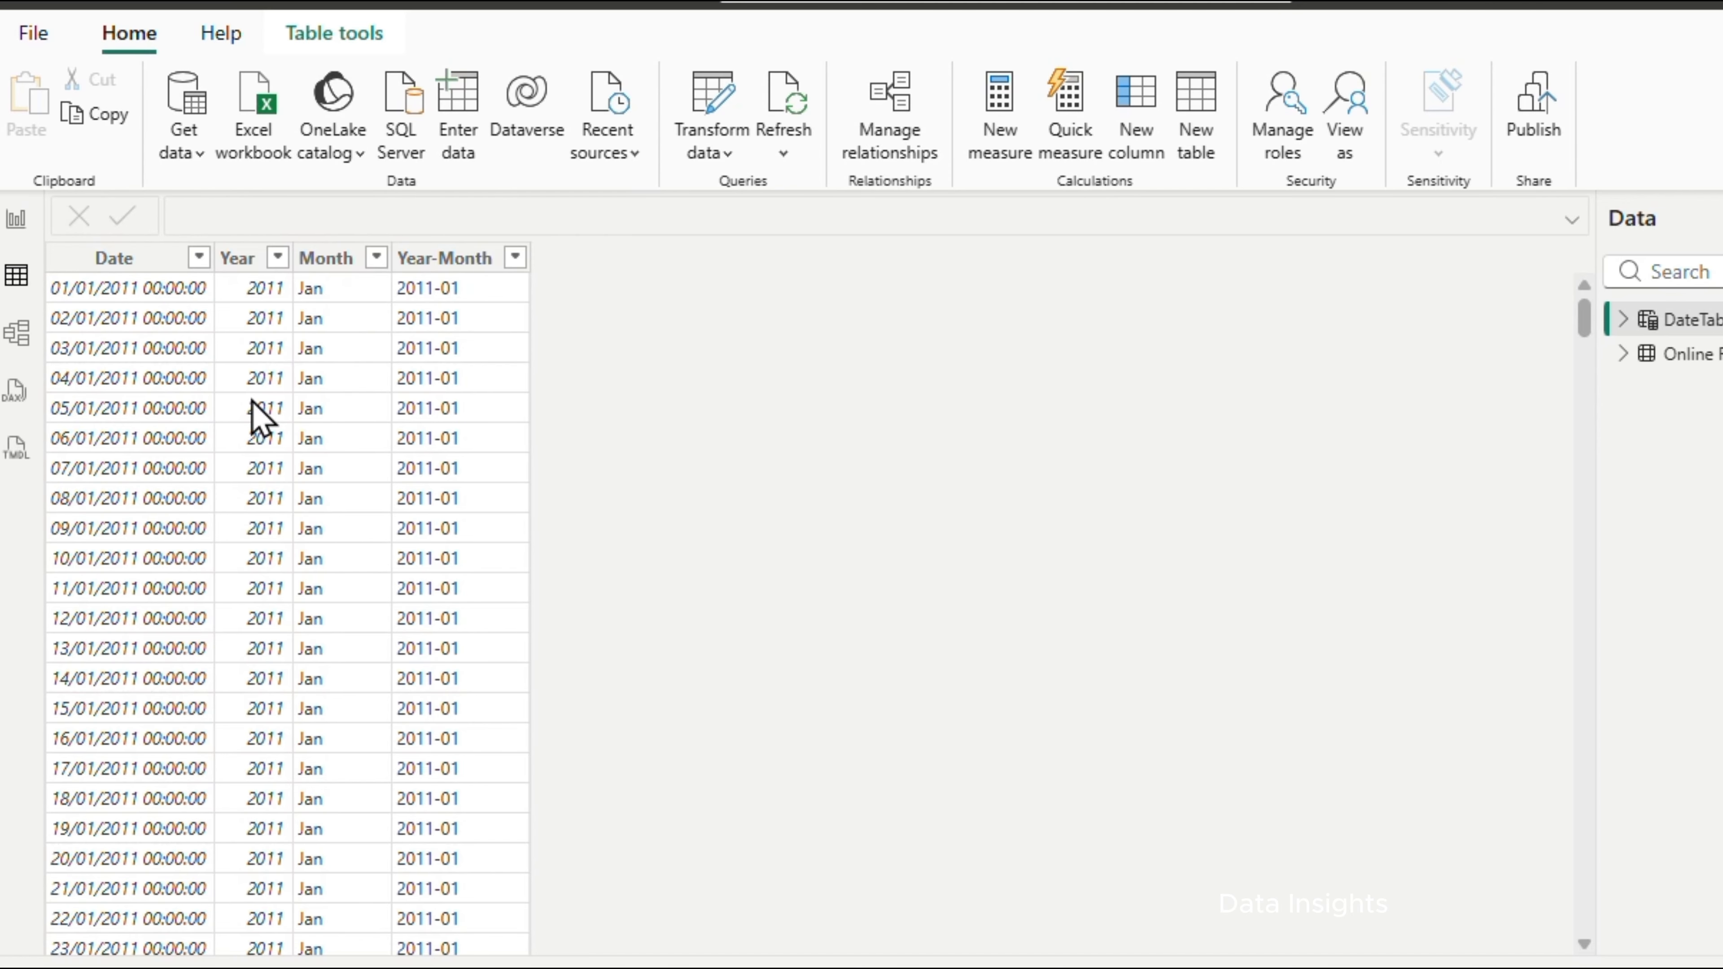
{"action": "left_click", "coordinate": [116, 261]}
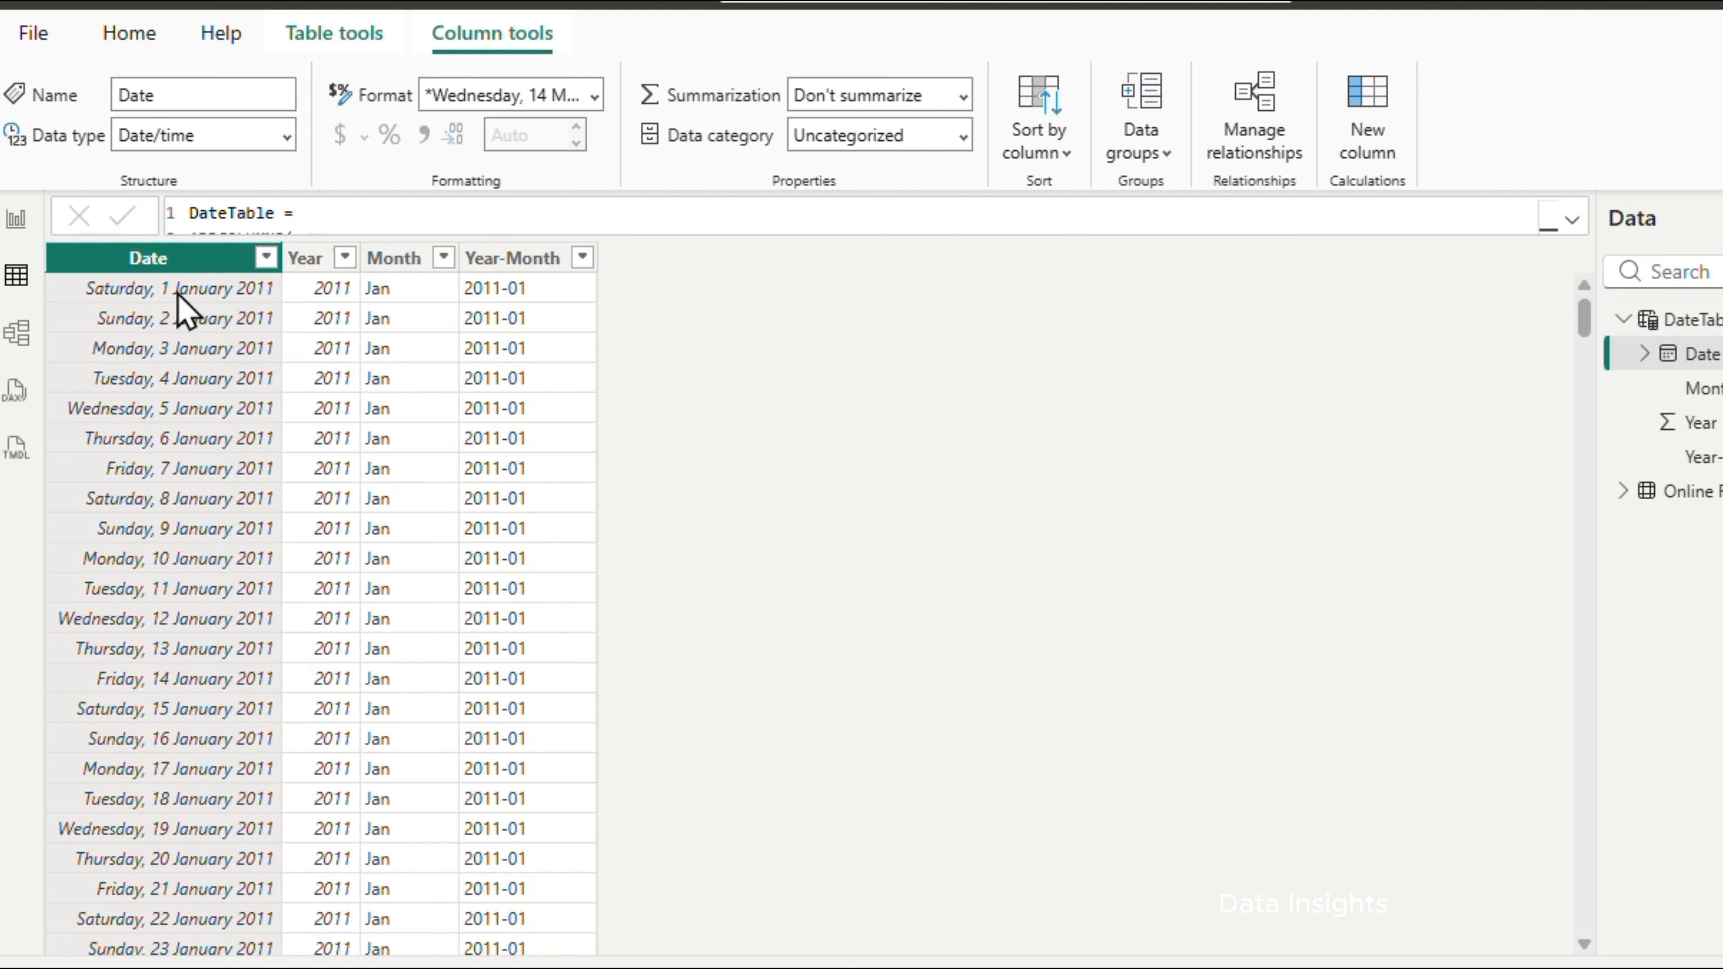
{"action": "left_click", "coordinate": [286, 139]}
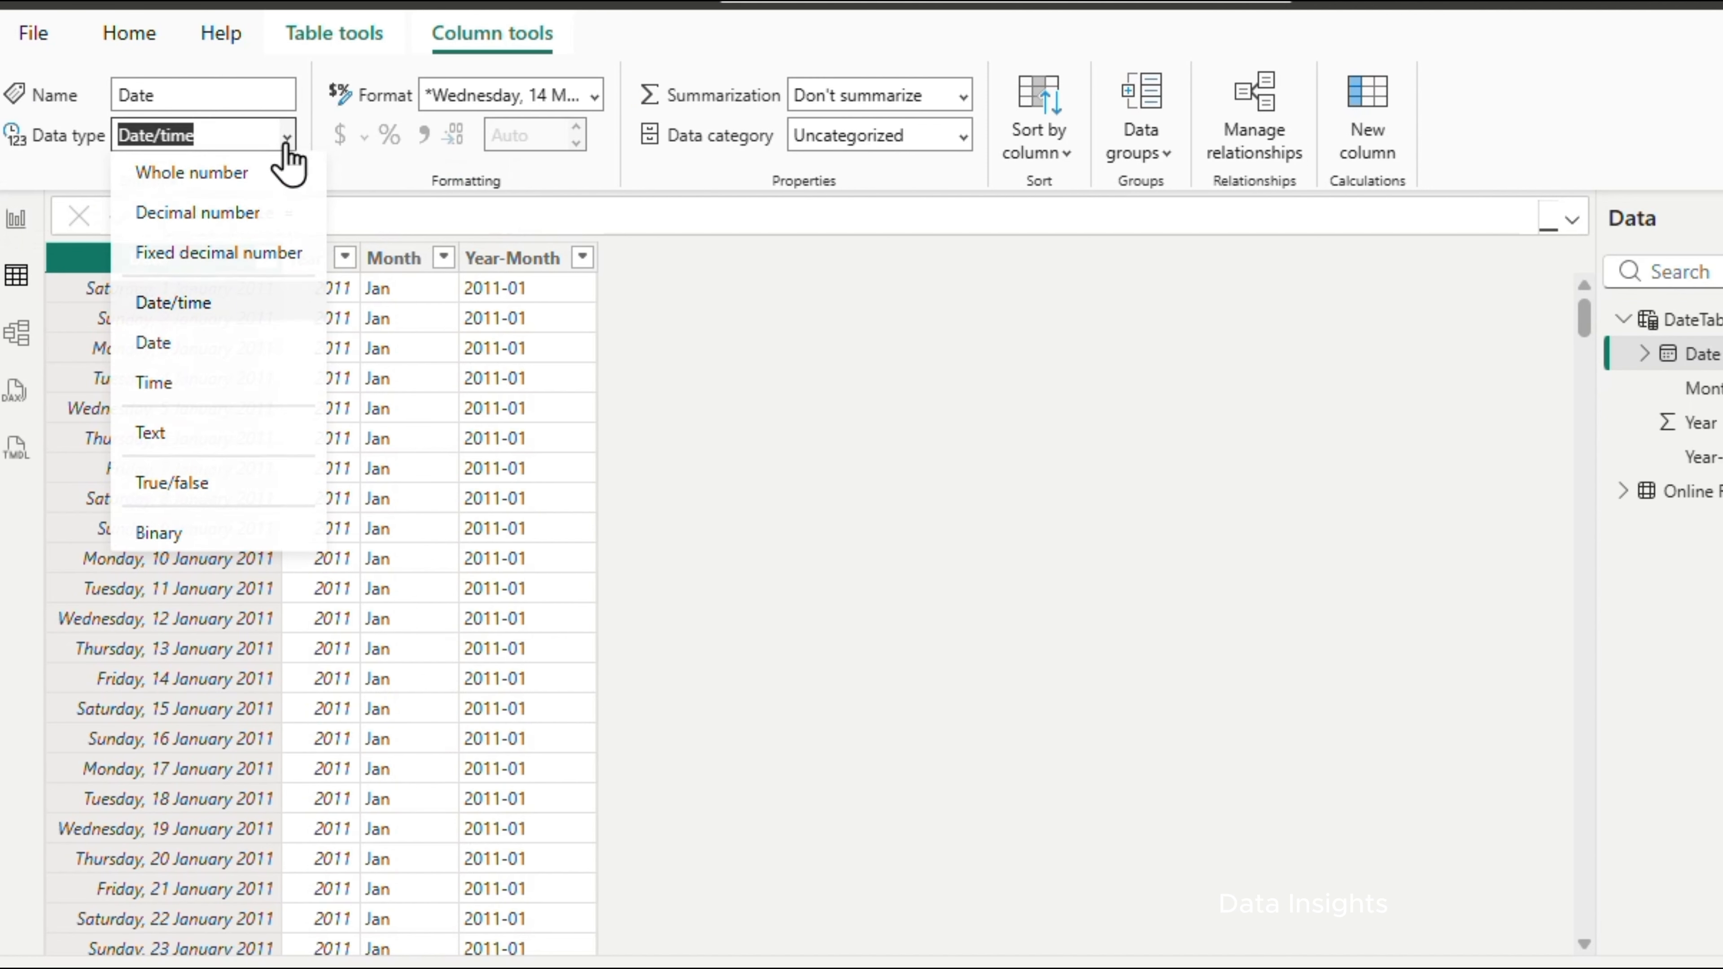
{"action": "left_click", "coordinate": [169, 346]}
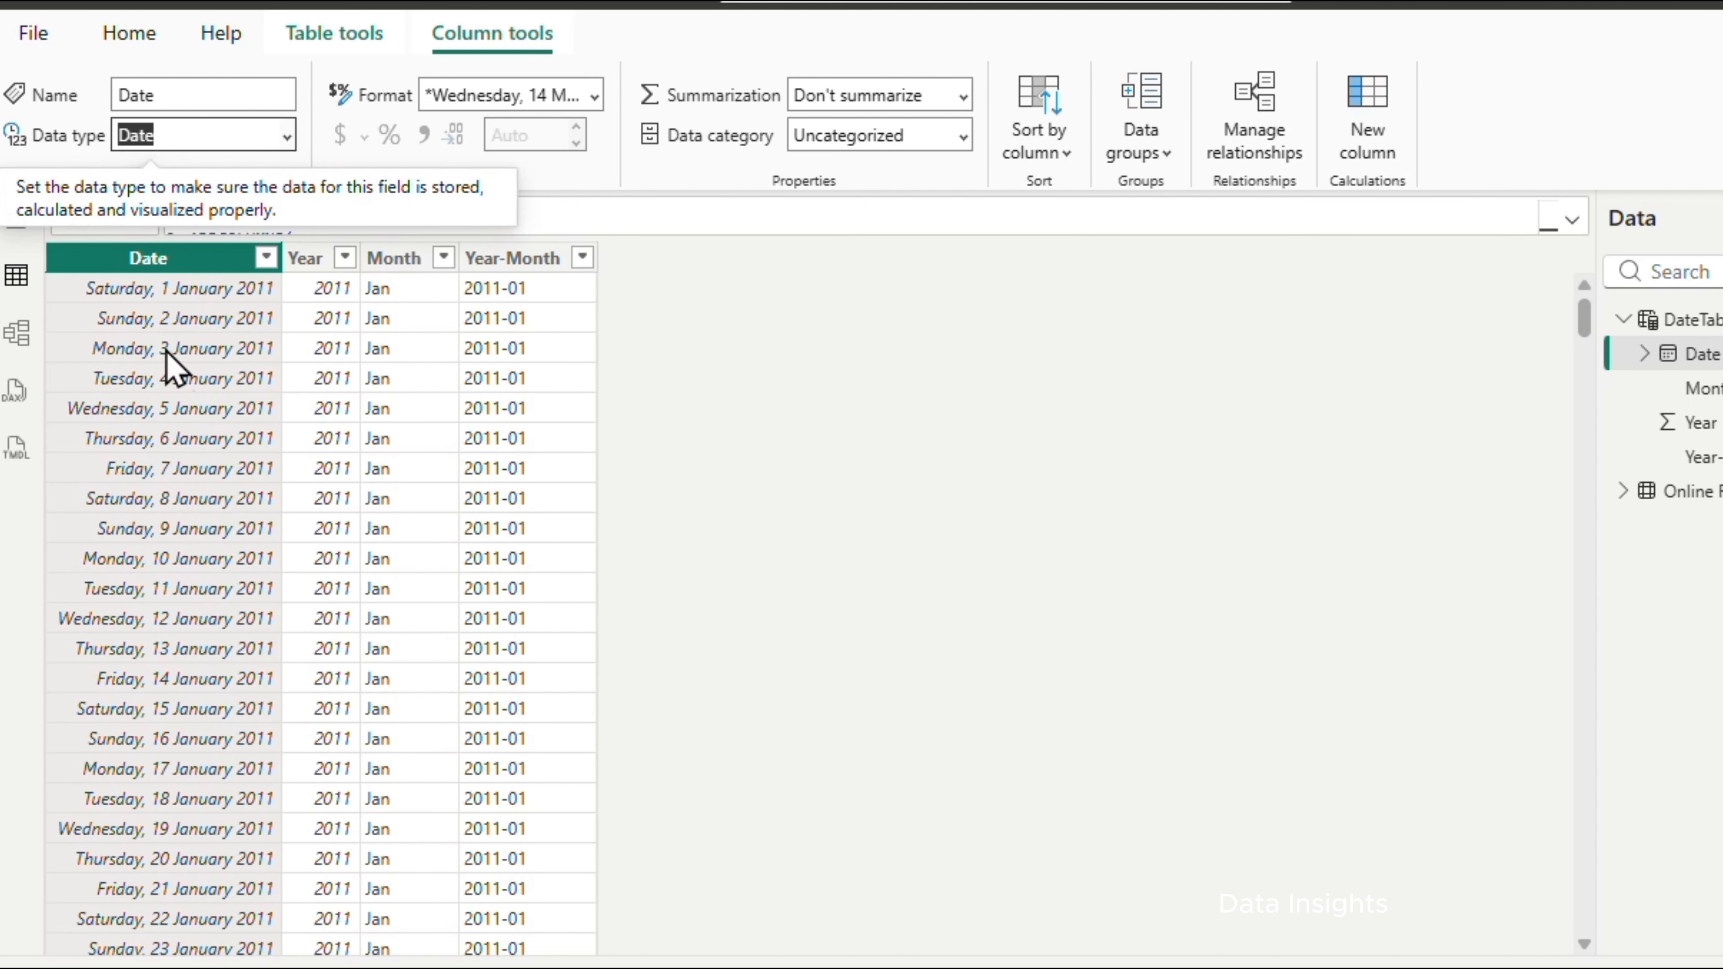
{"action": "left_click", "coordinate": [582, 95]}
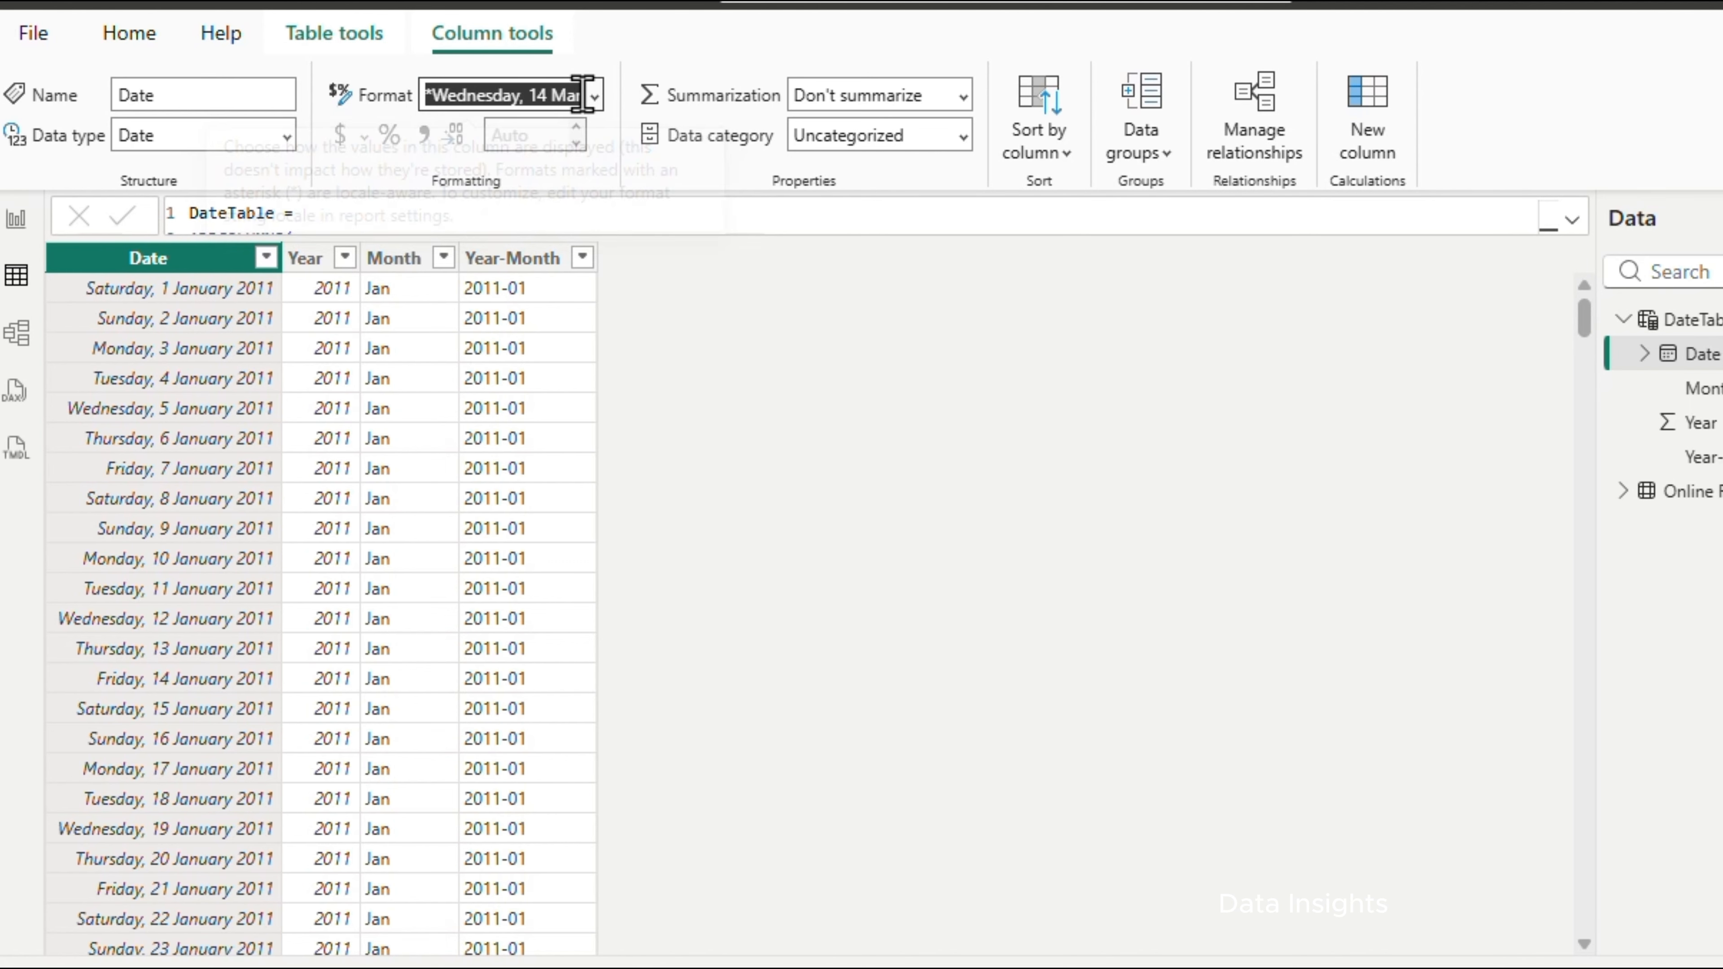
{"action": "left_click", "coordinate": [595, 98]}
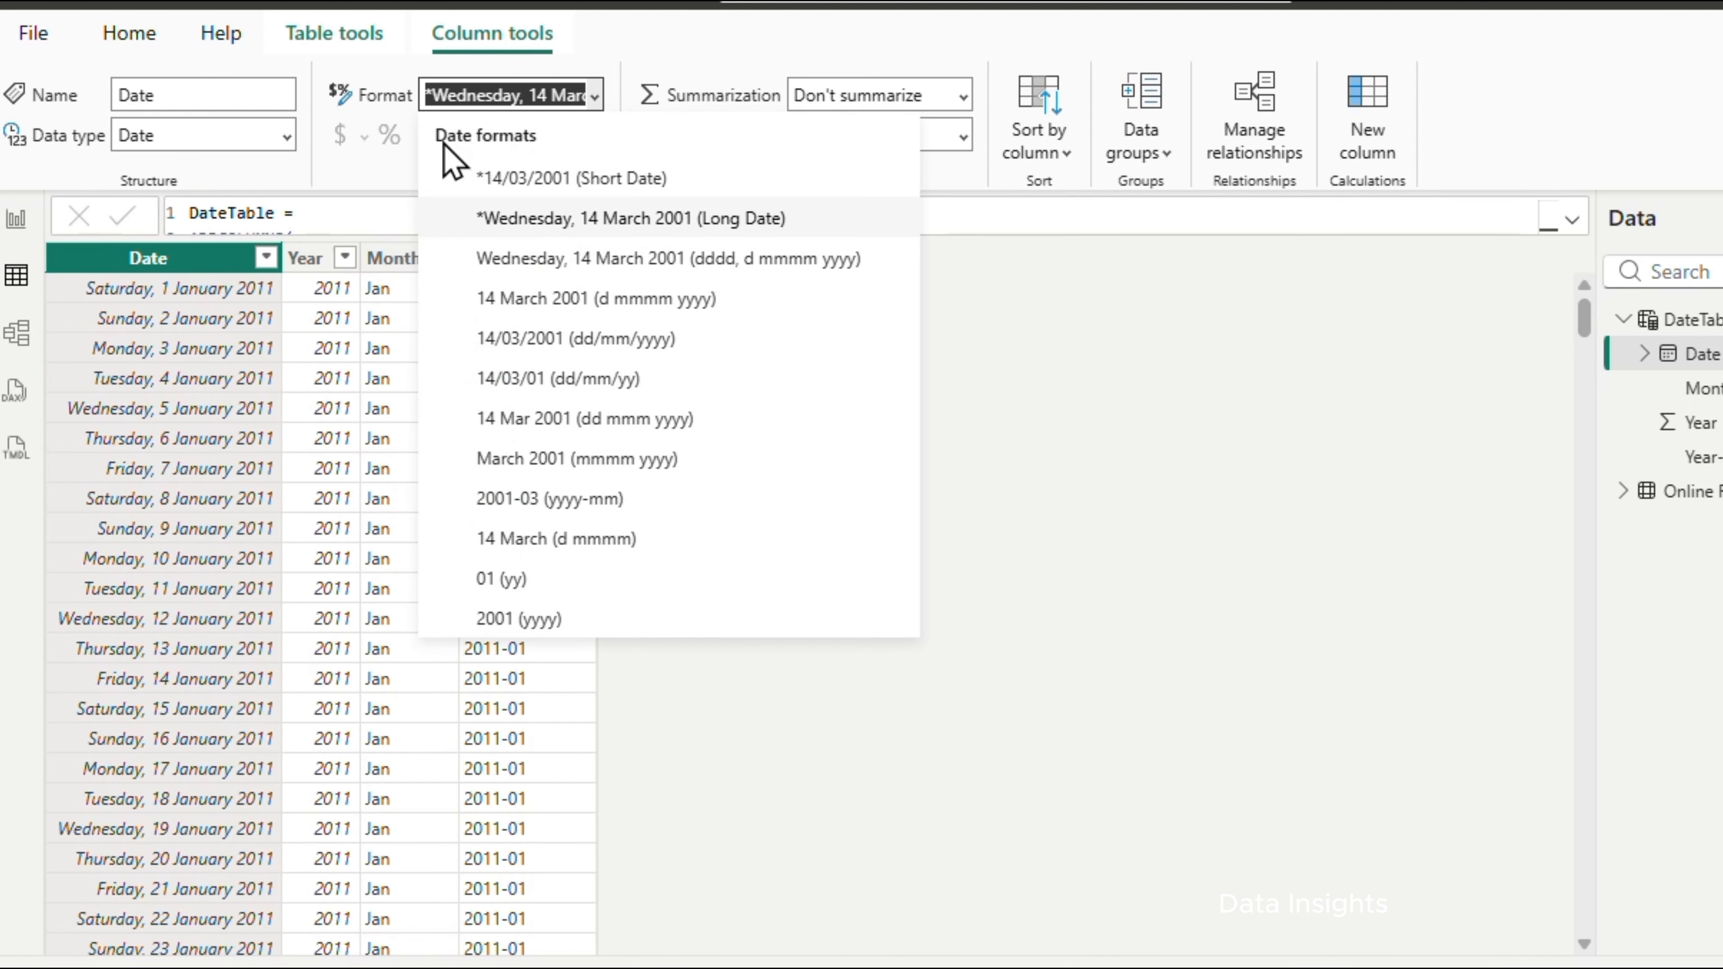
{"action": "left_click", "coordinate": [515, 178]}
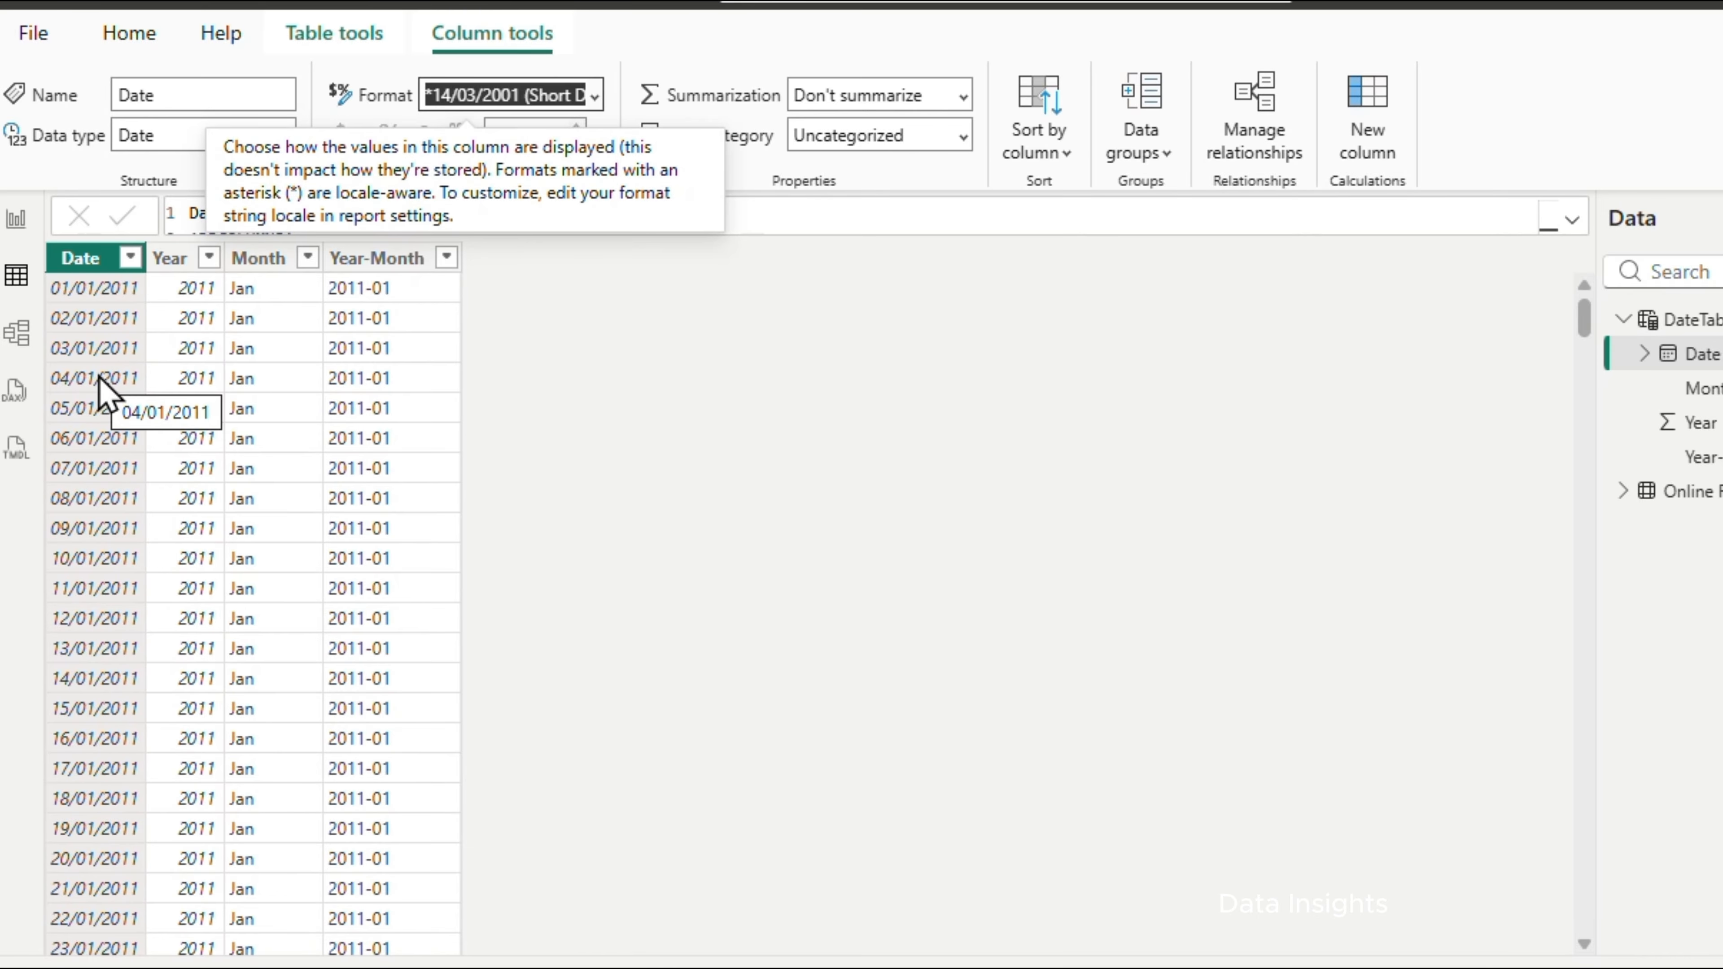
In Model view, create a Total Revenue measure in Online Retail as SUM('Online Retail'[Total Sales]), and close the formula editor
{"action": "left_click", "coordinate": [145, 47]}
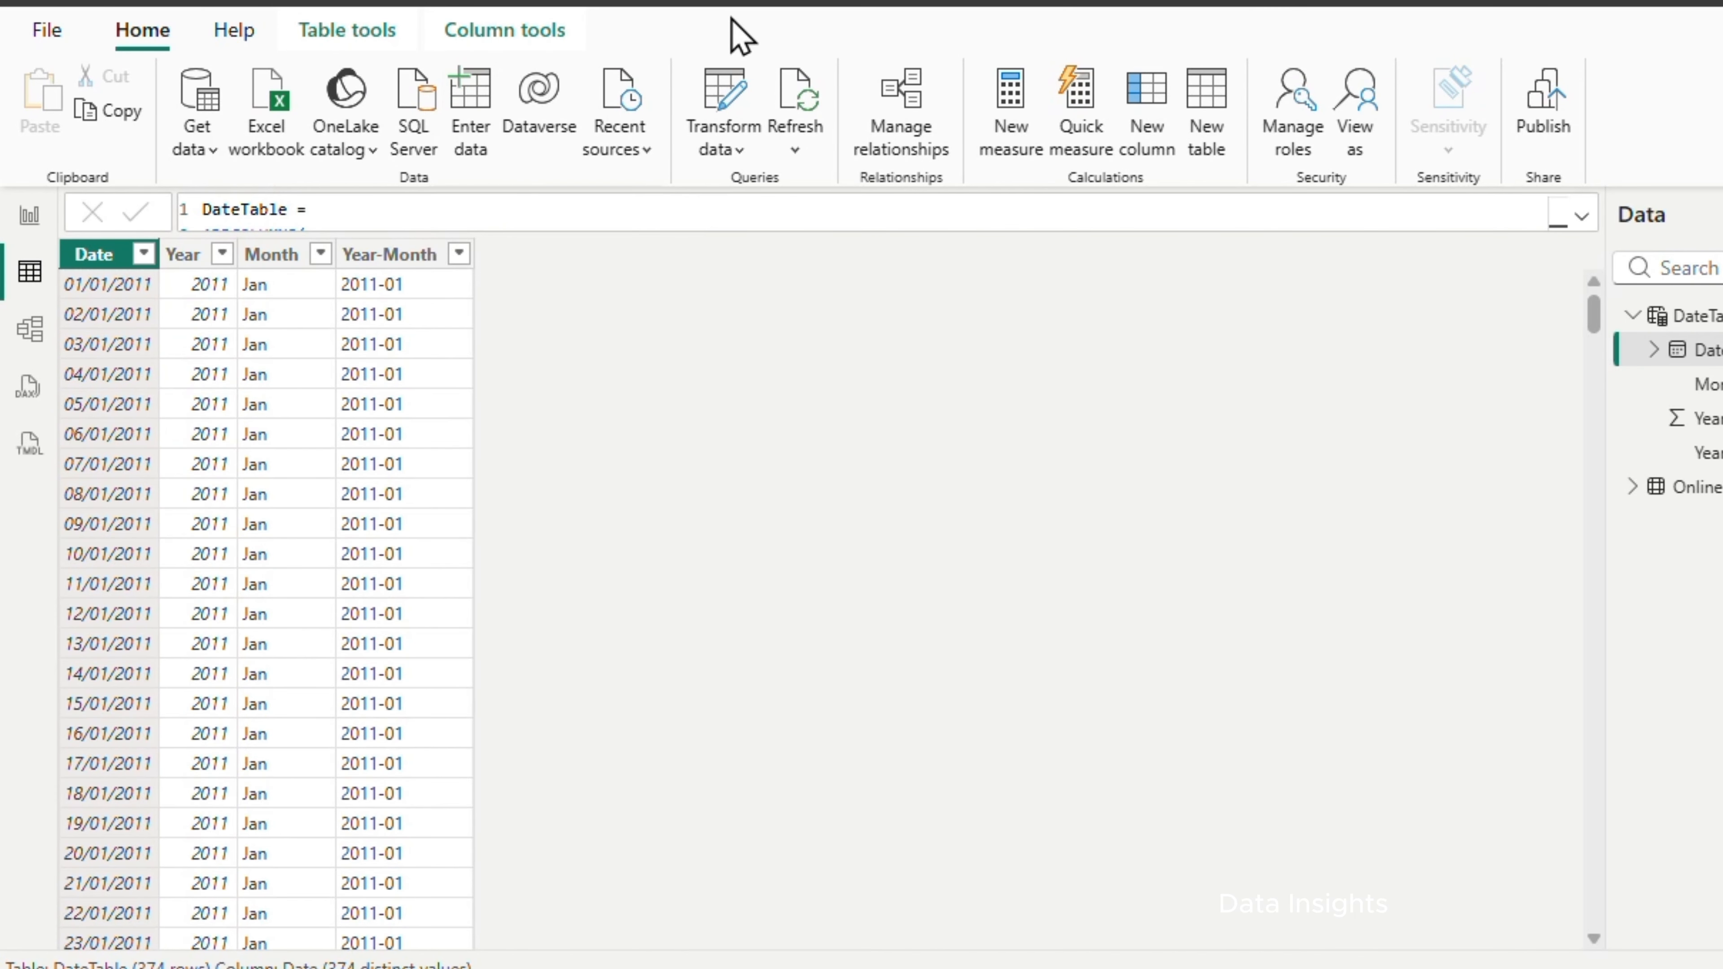
{"action": "left_click", "coordinate": [27, 345]}
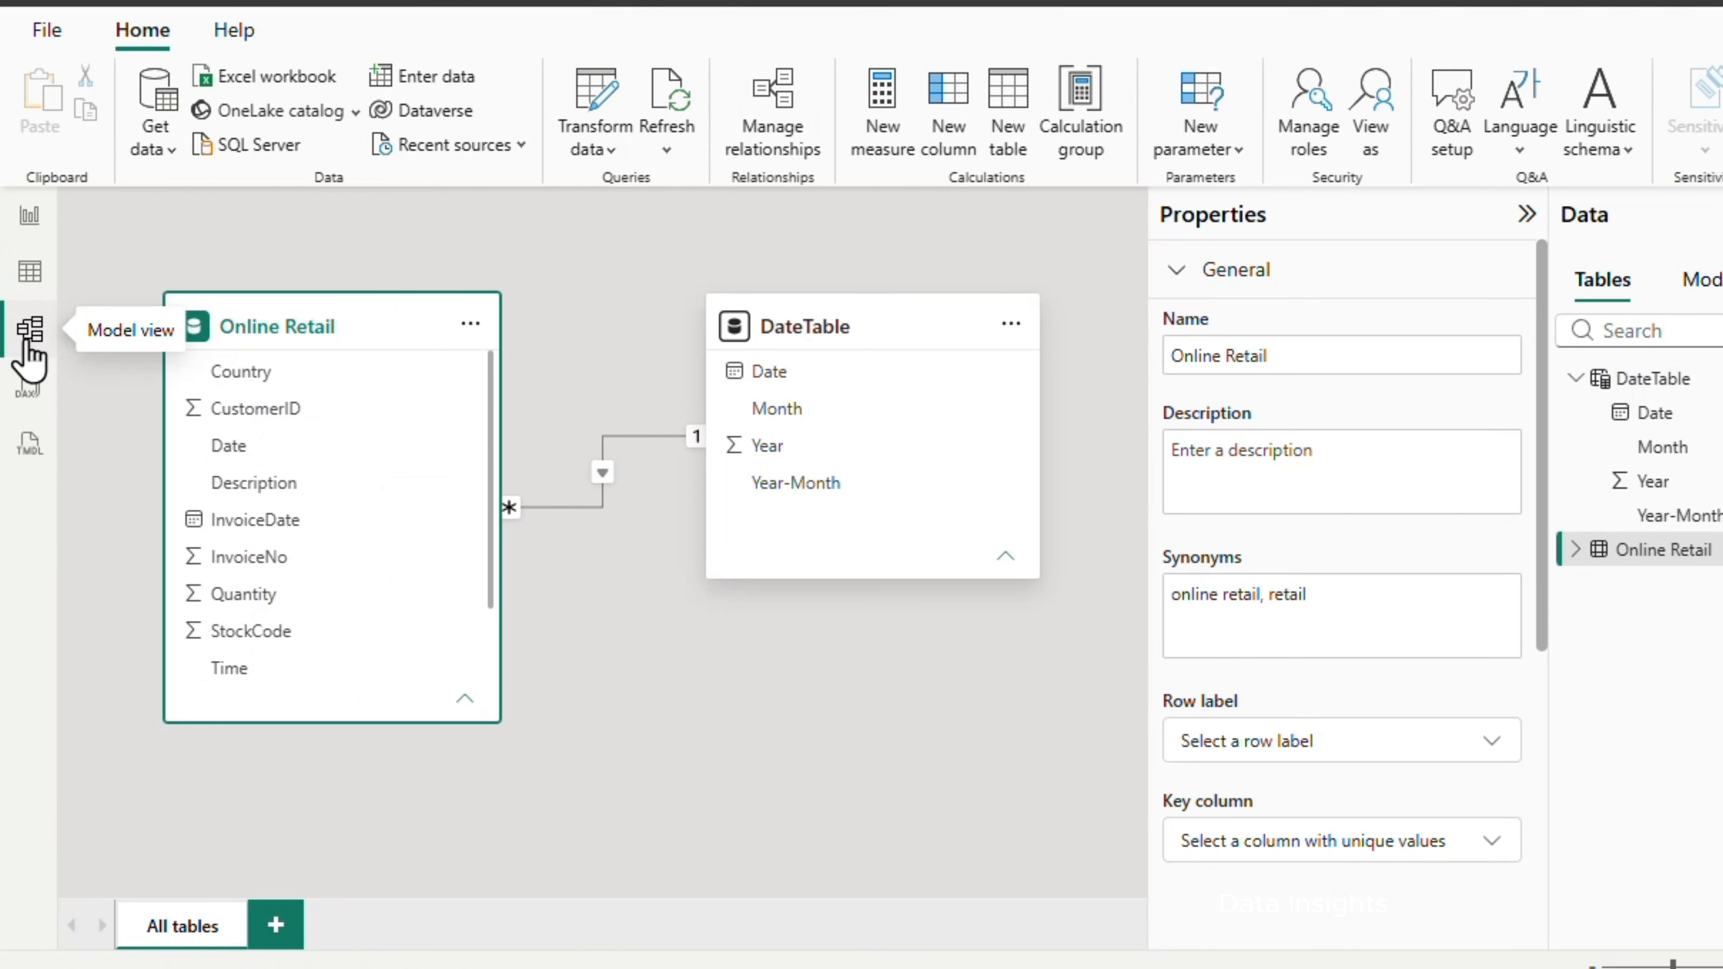
{"action": "right_click", "coordinate": [1683, 556]}
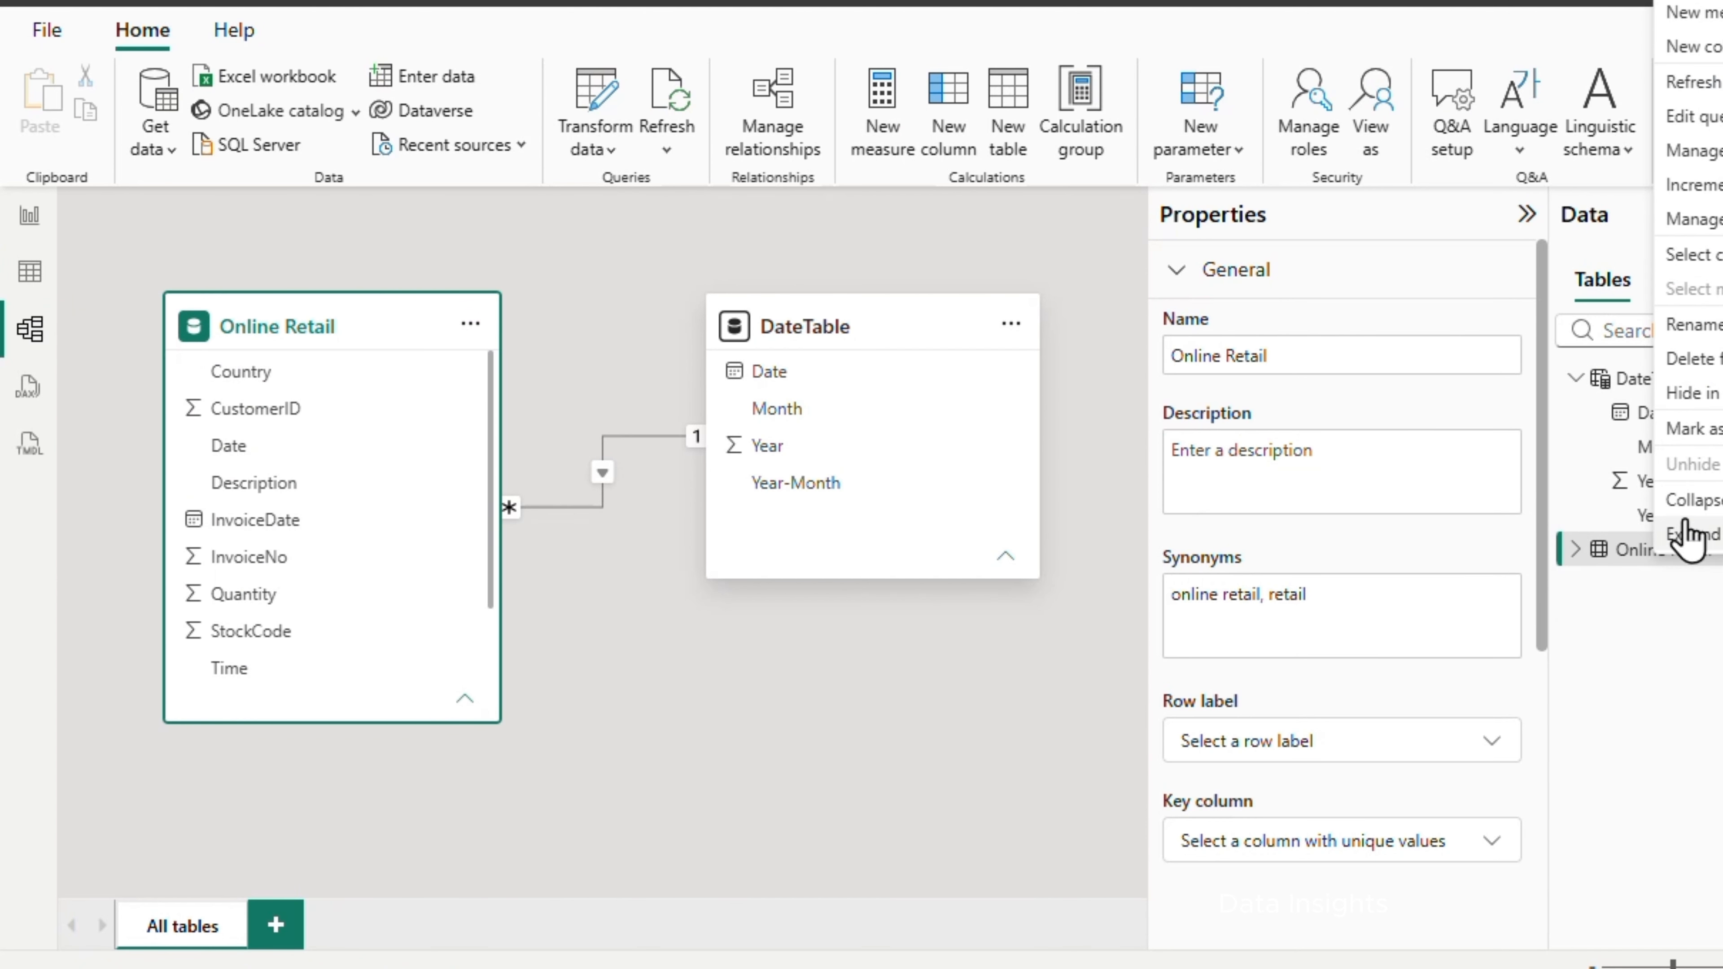
{"action": "left_click", "coordinate": [1699, 12]}
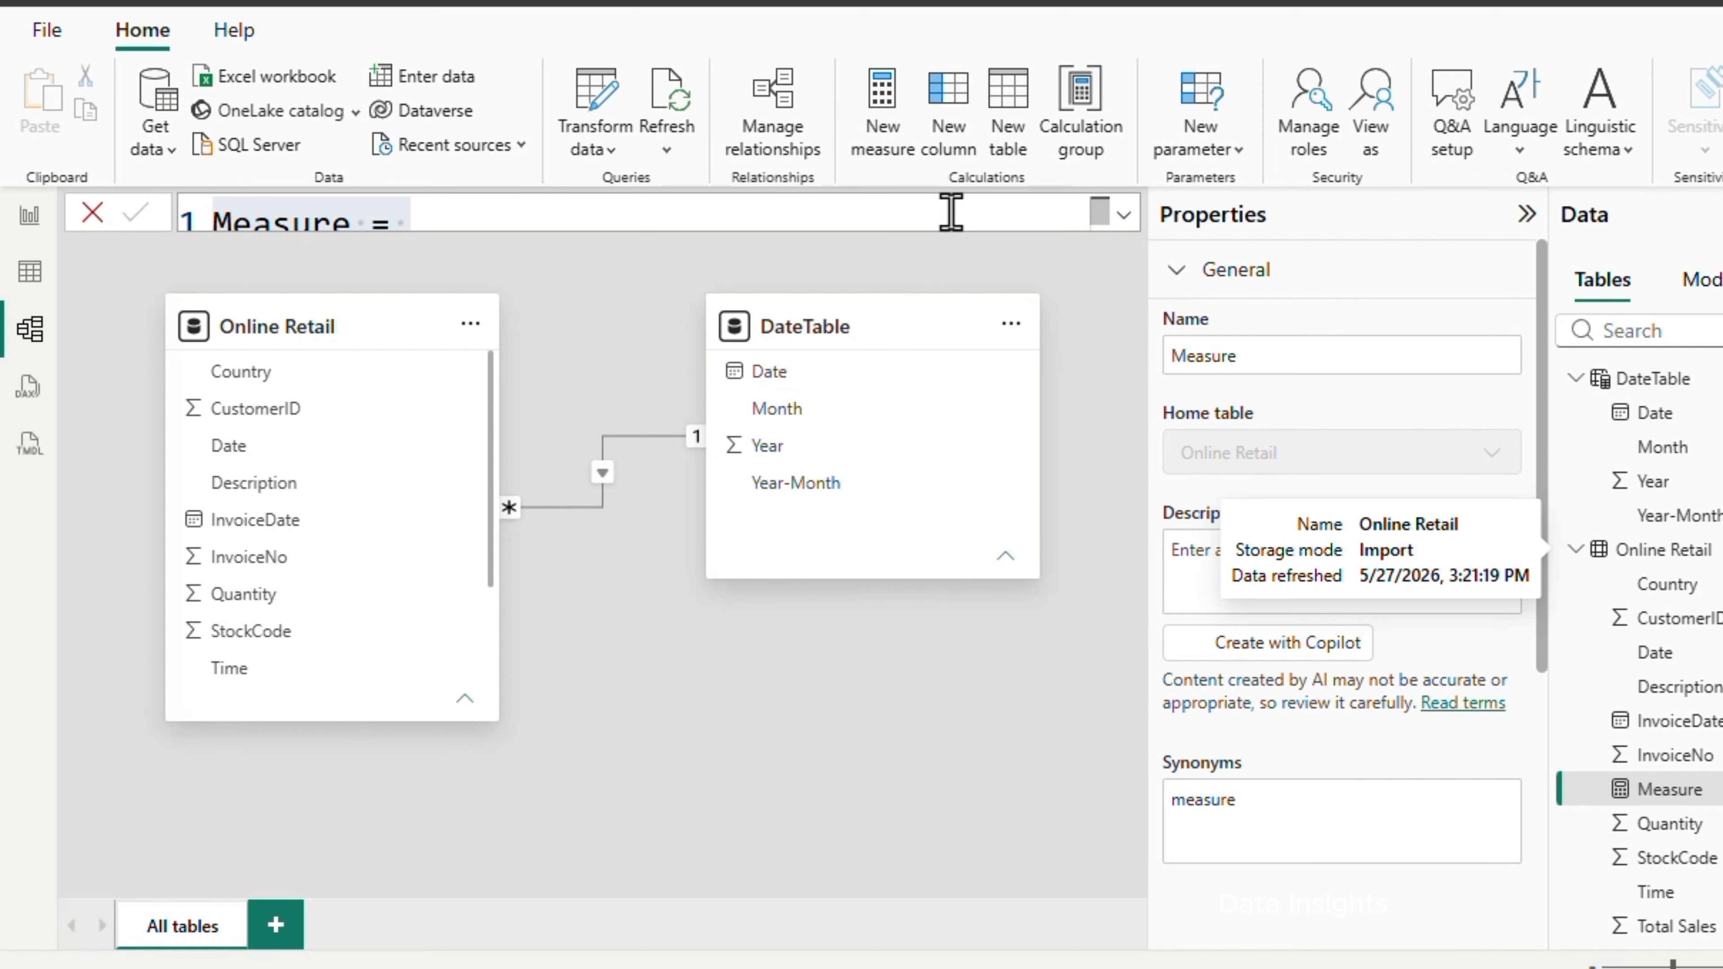
{"action": "type", "text": "Total Revenue = SUM('Online Retail'[Total Sales])"}
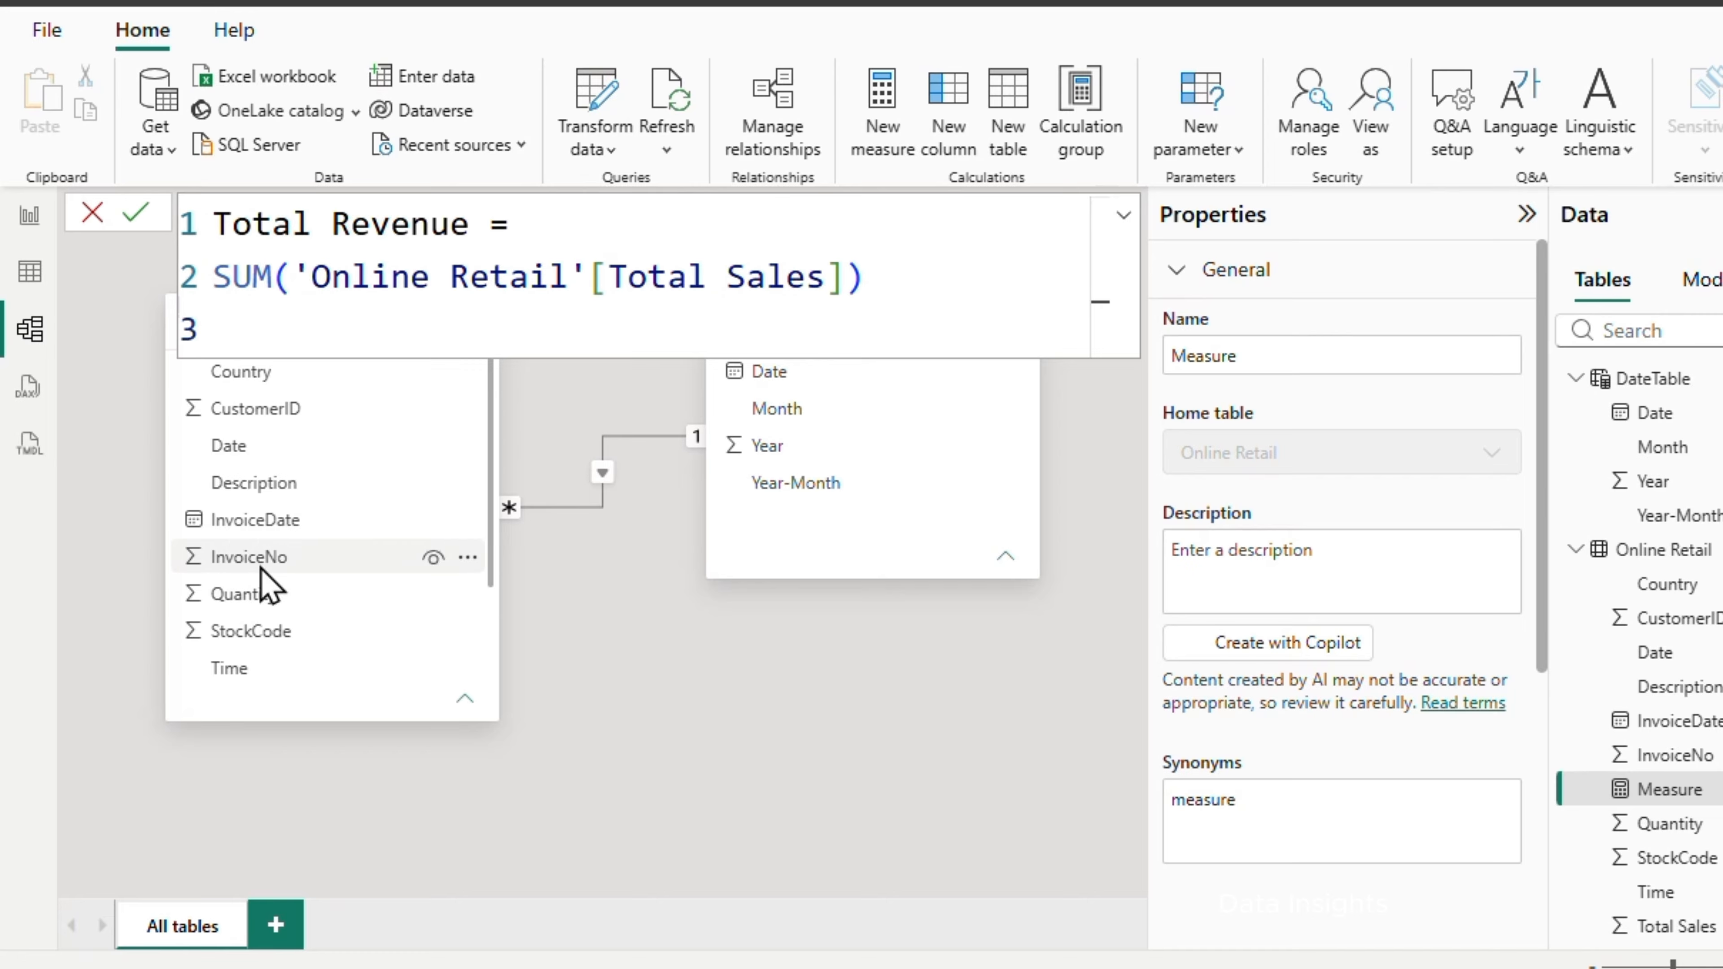
{"action": "scroll", "coordinate": [264, 646], "scroll_direction": "down", "scroll_amount": 2}
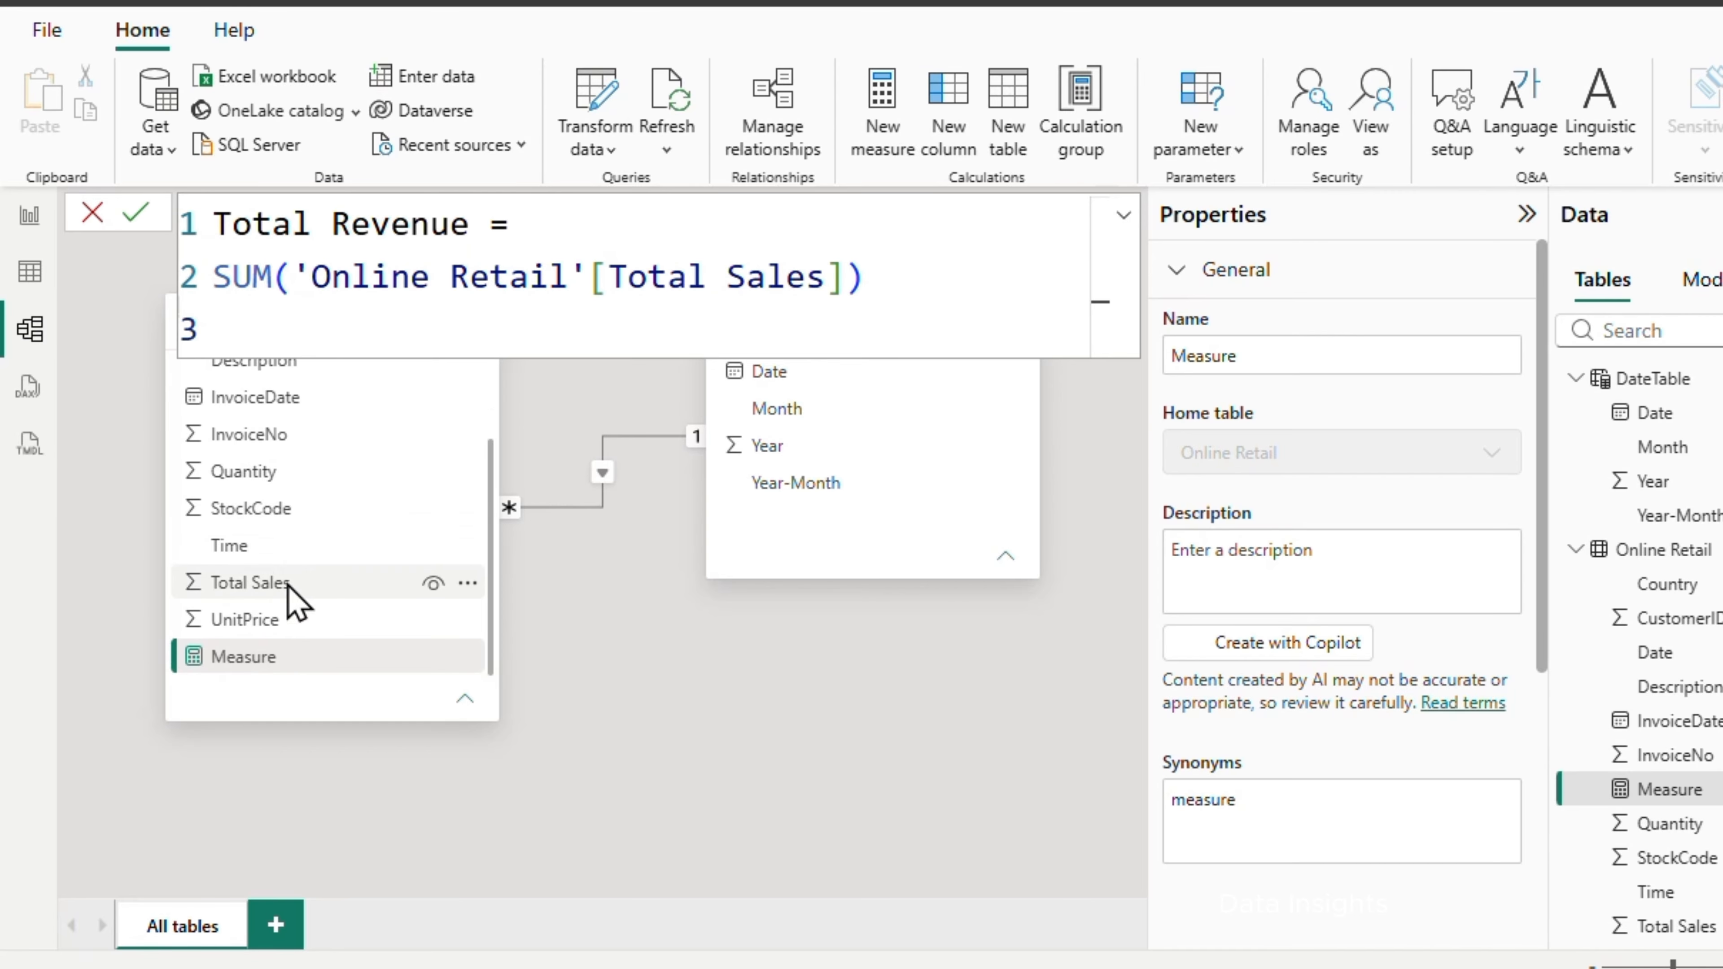
{"action": "left_click", "coordinate": [130, 212]}
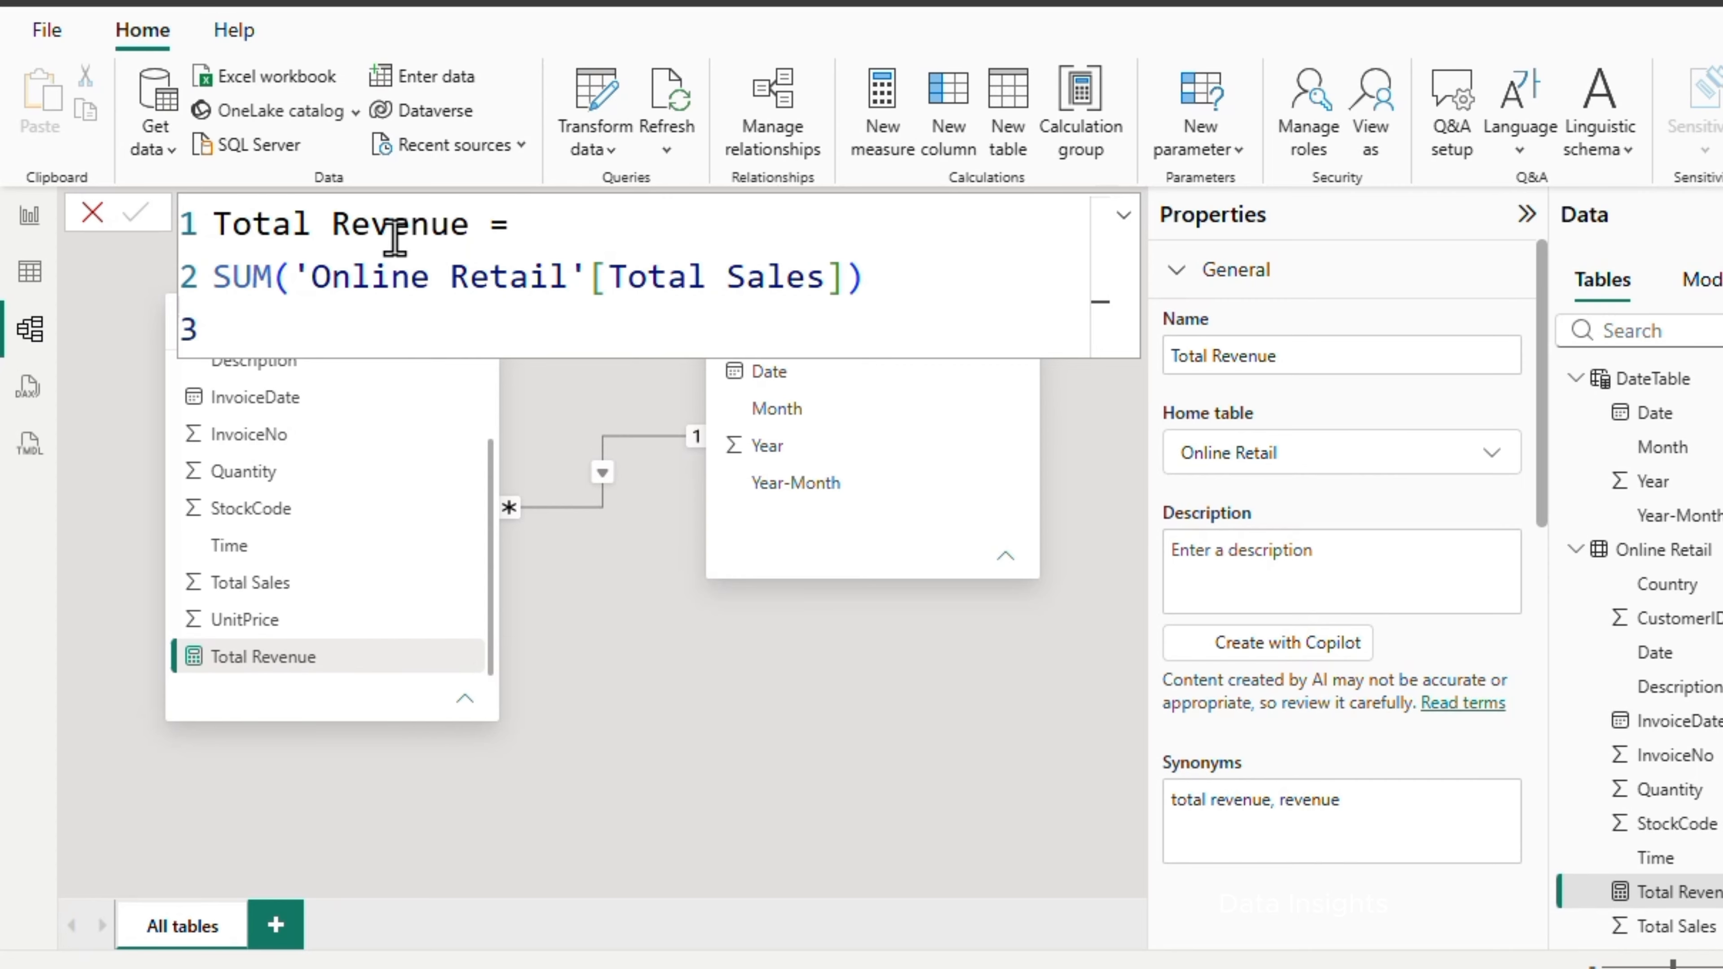
{"action": "left_click", "coordinate": [1123, 215]}
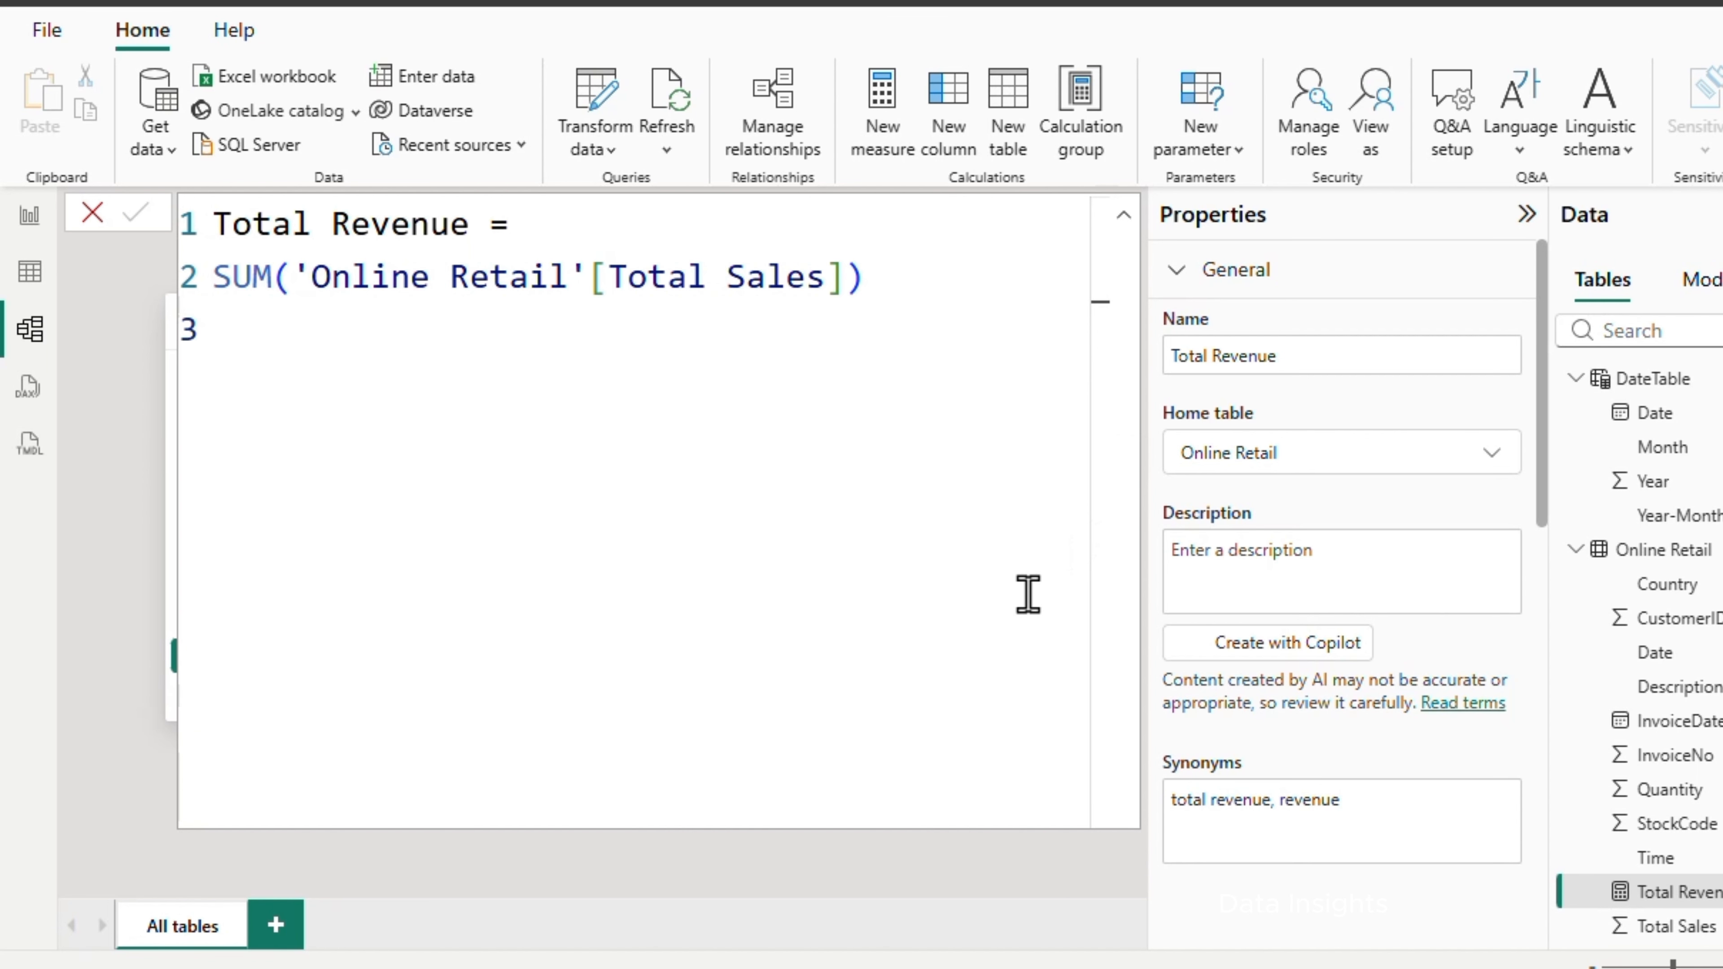
{"action": "left_click", "coordinate": [863, 916]}
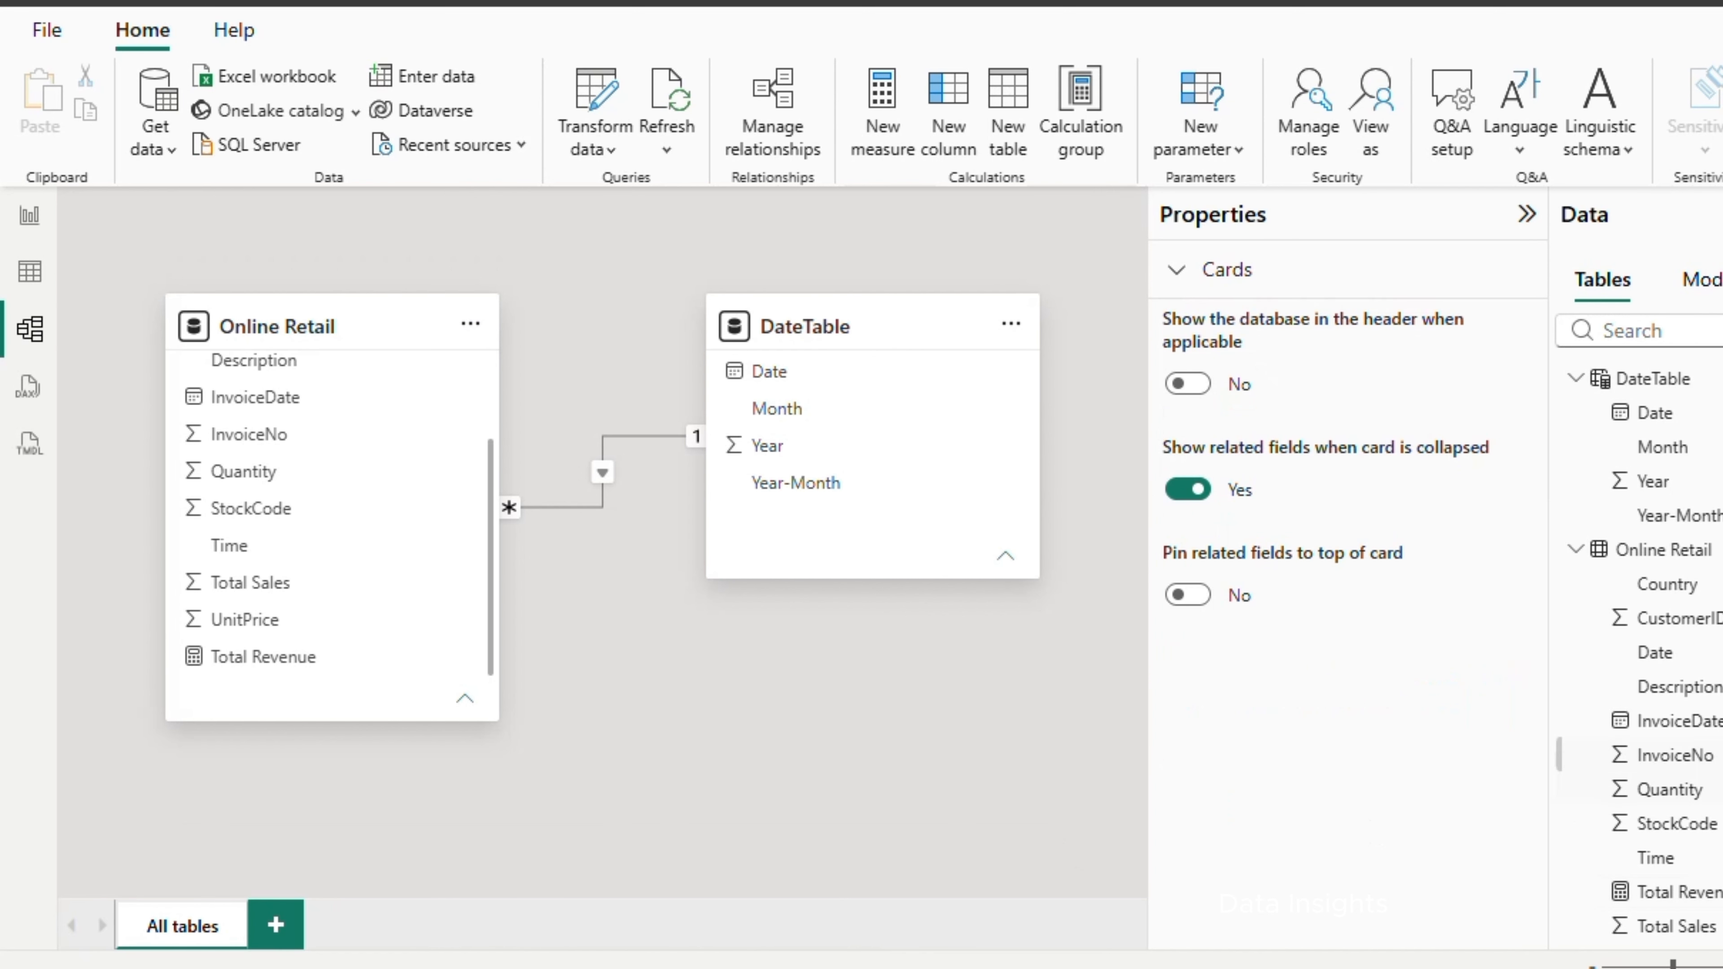
Create a Total Orders measure in Online Retail as DISTINCTCOUNT('Online Retail'[InvoiceNo])
{"action": "right_click", "coordinate": [1676, 557]}
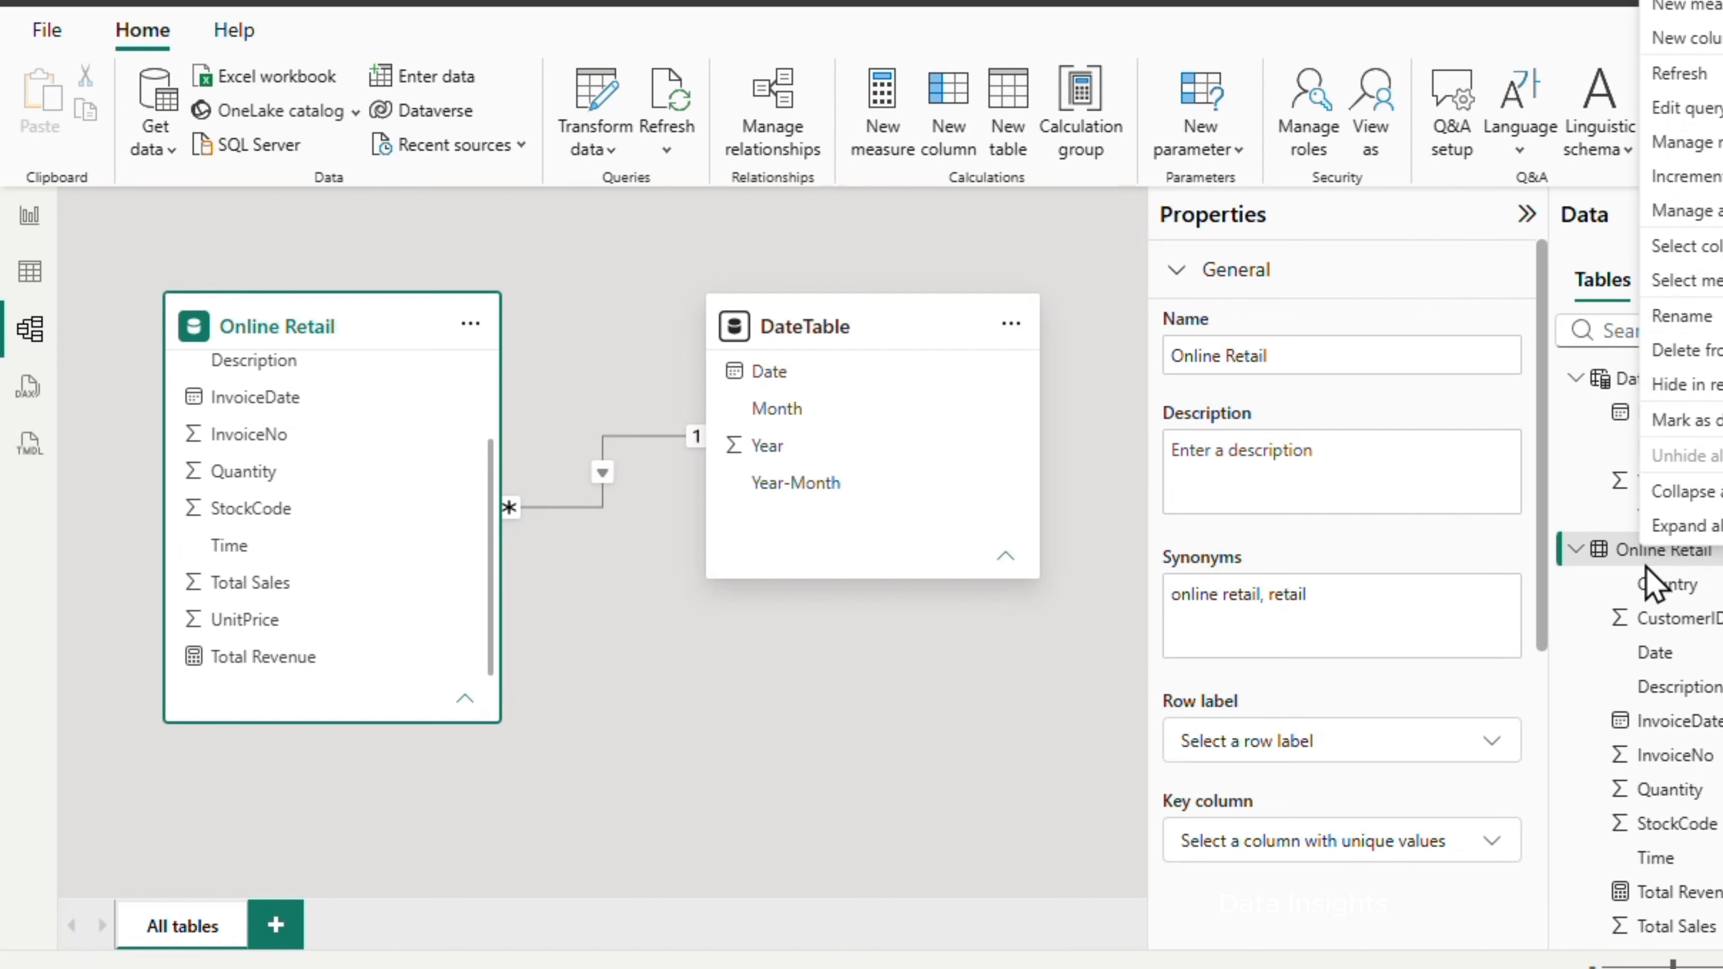
{"action": "left_click", "coordinate": [1714, 9]}
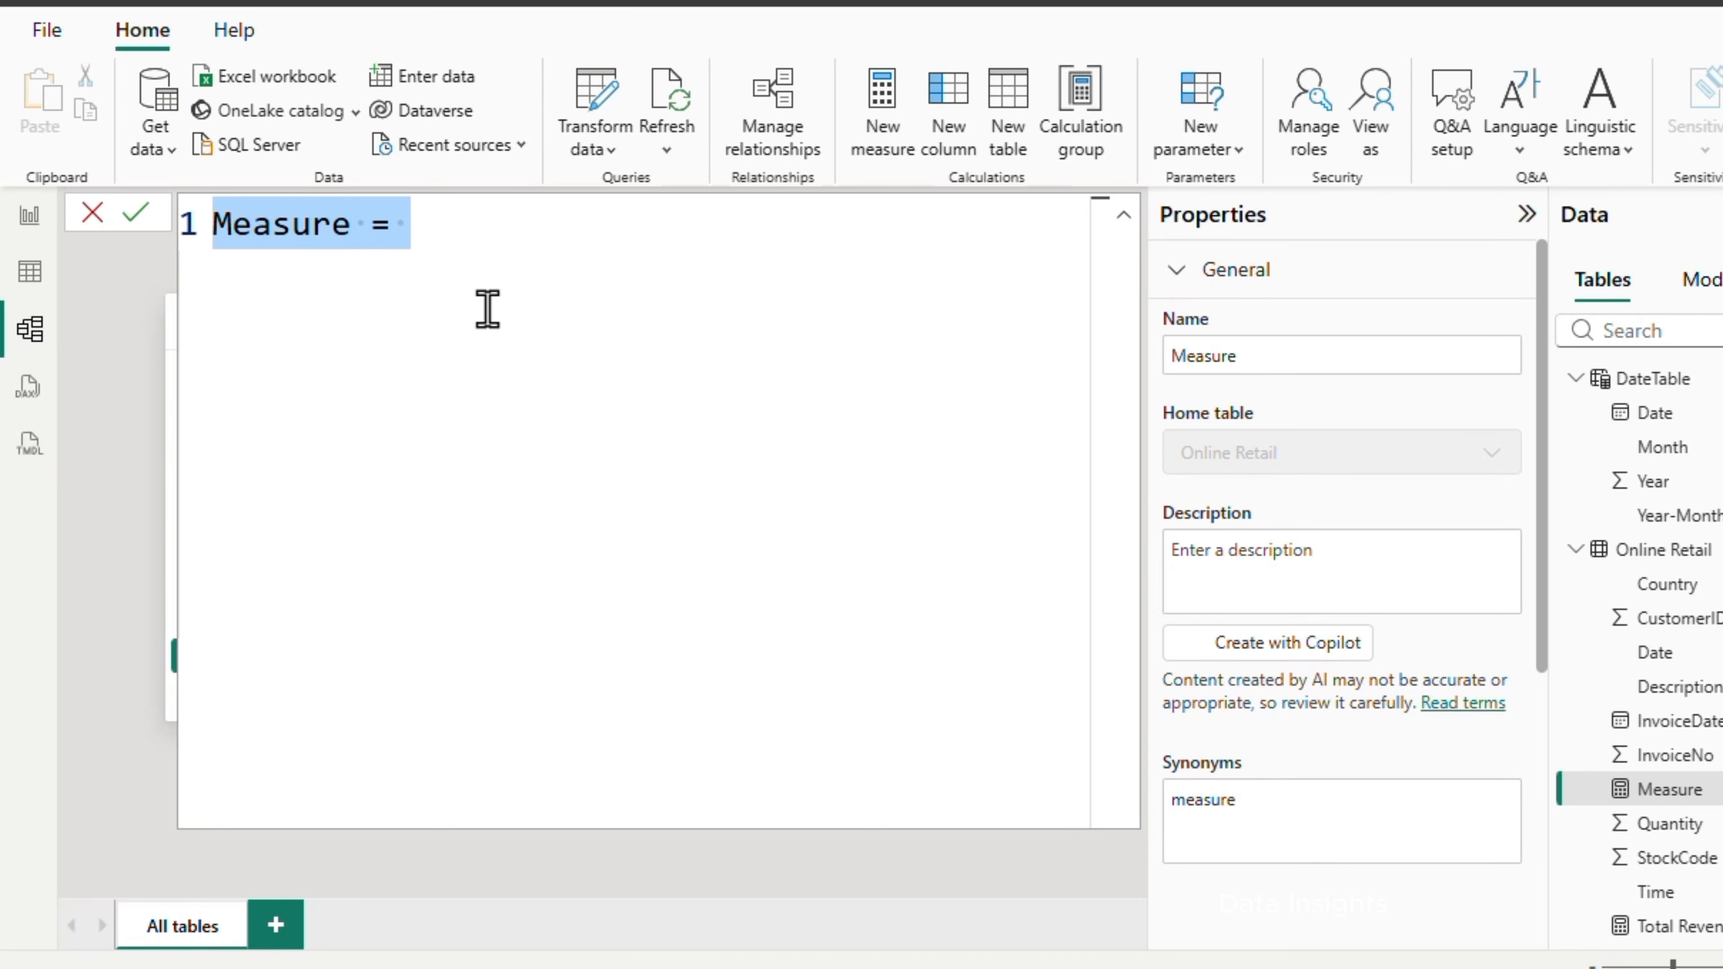
{"action": "type", "text": "Total Orders = DISTINCTCOUNT('Online Retail'[InvoiceNo])"}
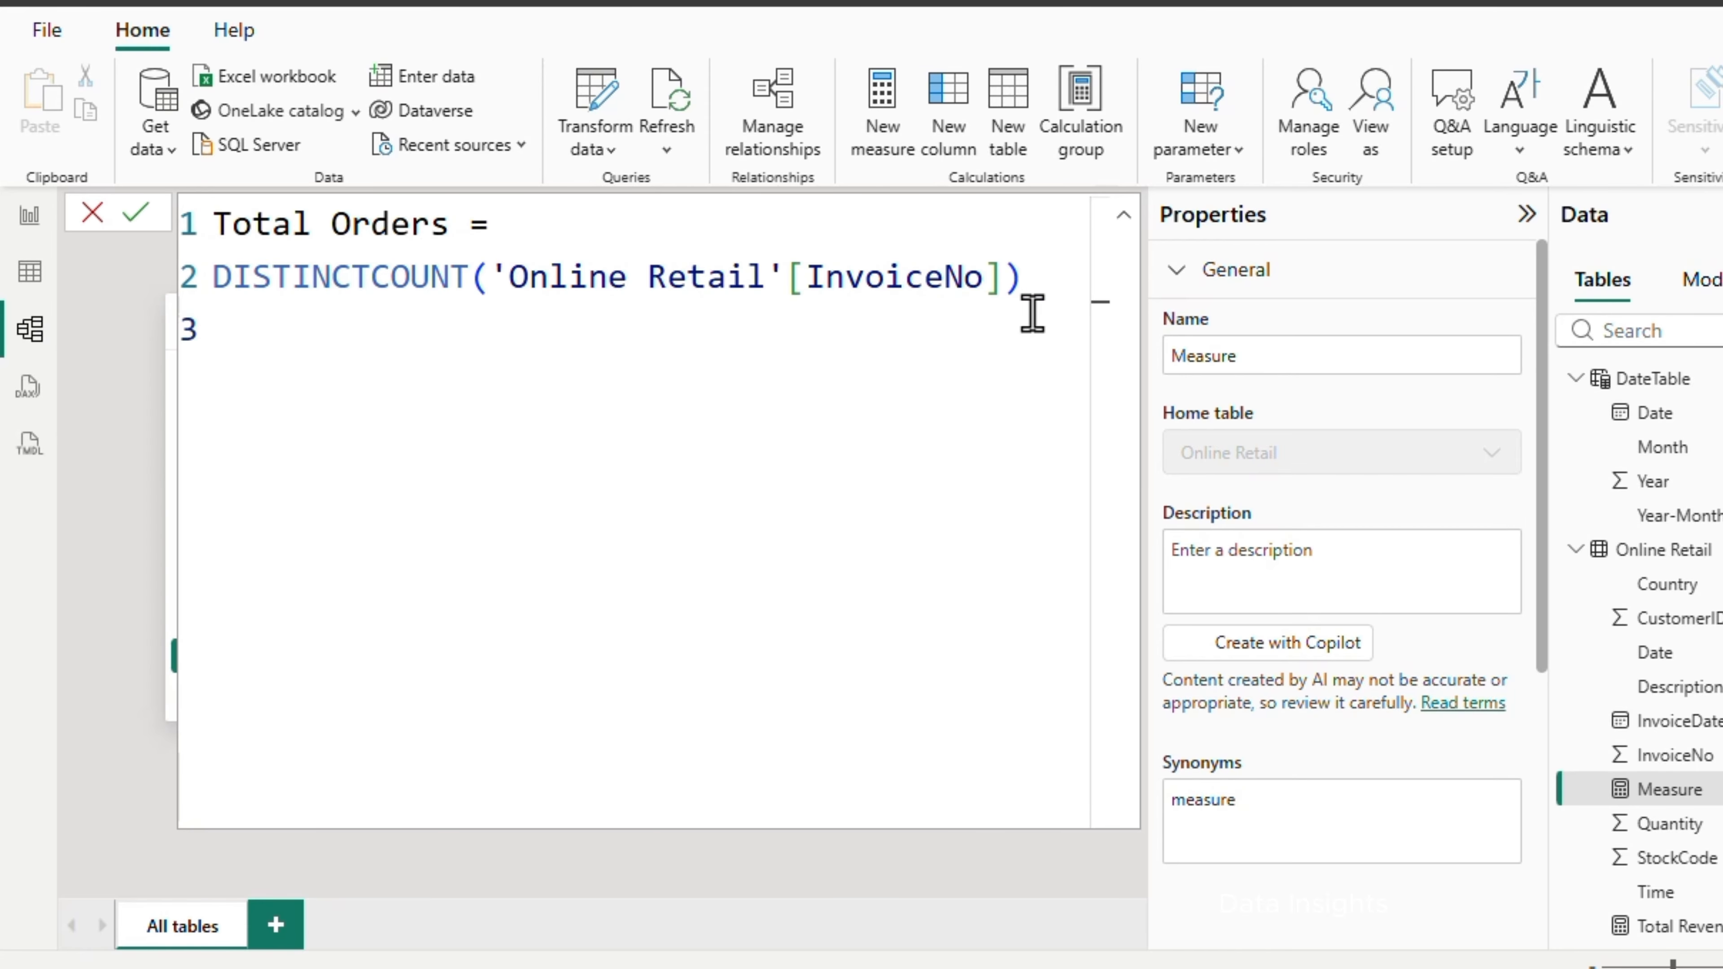
{"action": "left_click", "coordinate": [132, 213]}
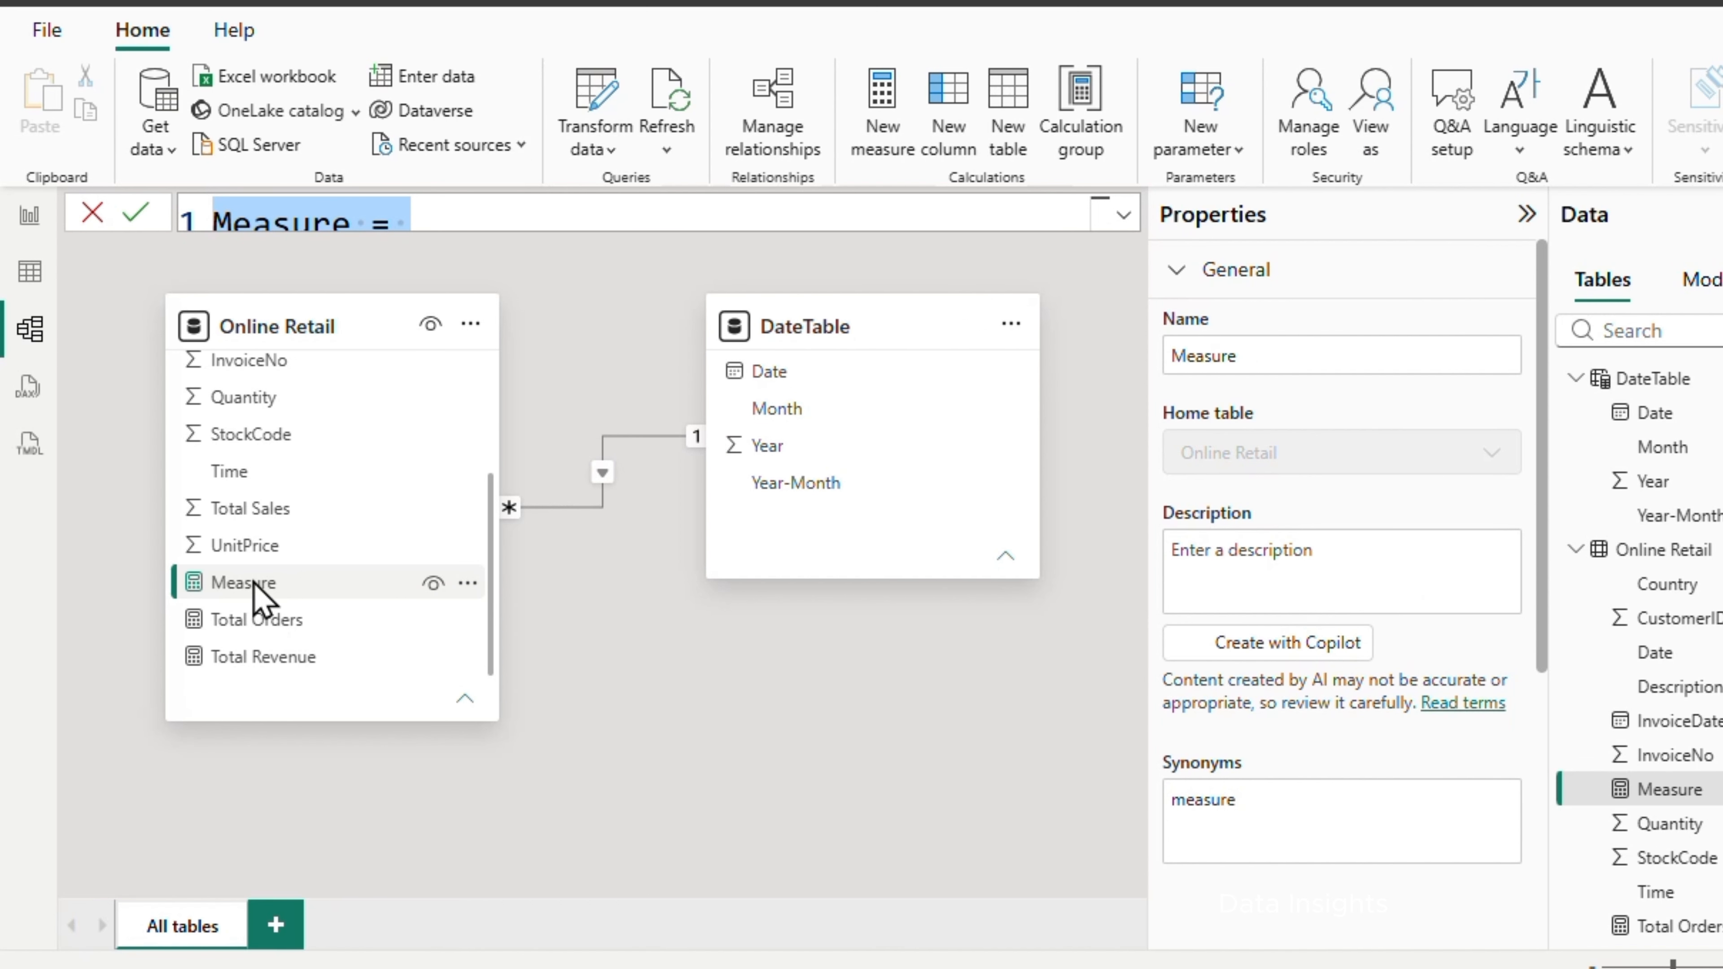
Create the Online Retail measures Total Customers as DISTINCTCOUNT('Online Retail'[CustomerID]) and Total Products Sold as SUM('Online Retail'[Quantity])
{"action": "type", "text": "Total Customers = DISTINCTCOUNT('Online Retail'[CustomerID])"}
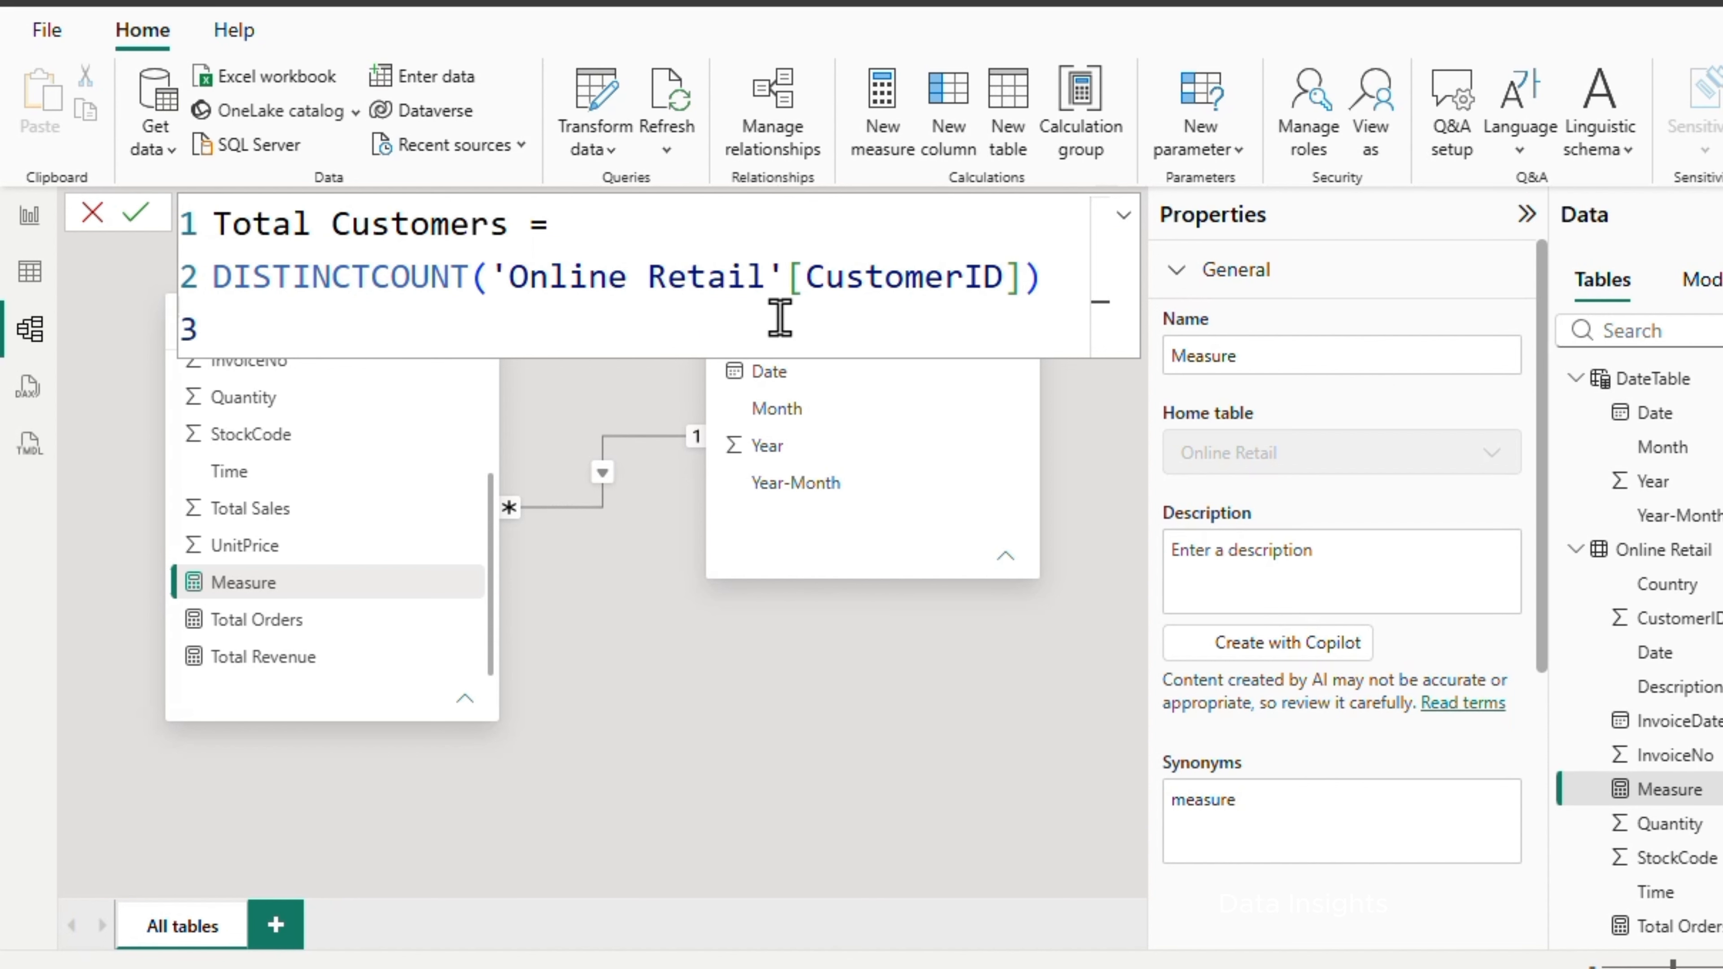
{"action": "left_click", "coordinate": [136, 216]}
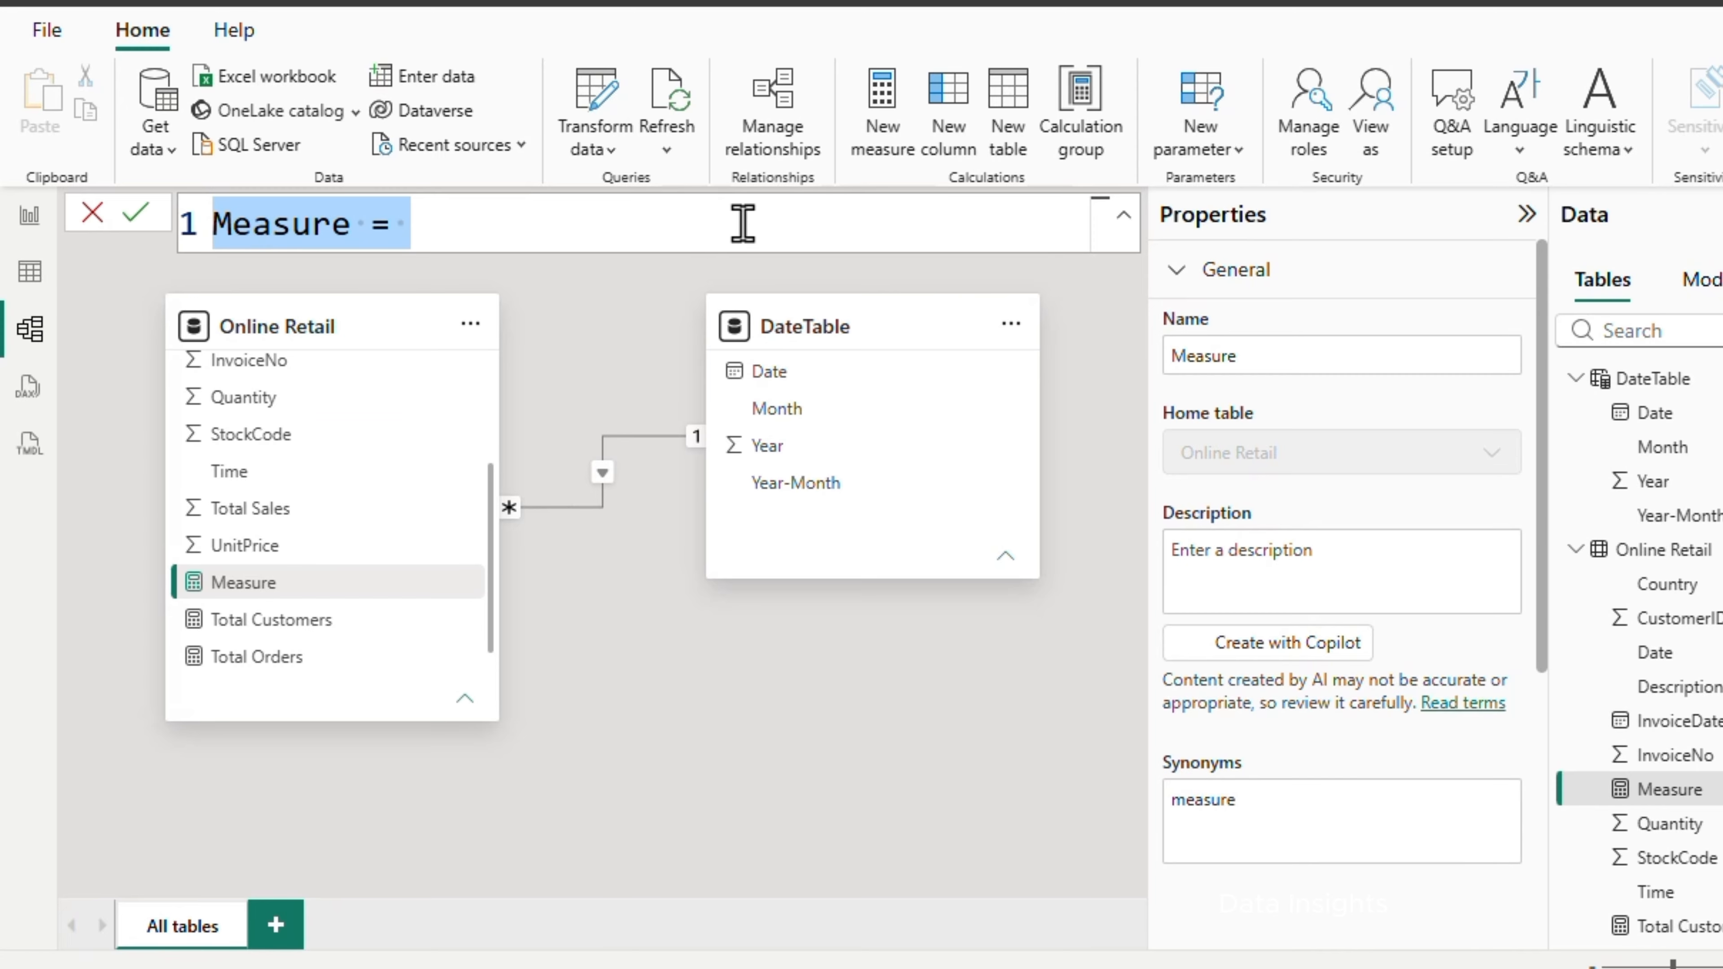
{"action": "type", "text": "Total Products Sold = SUM('Online Retail'[Quantity])"}
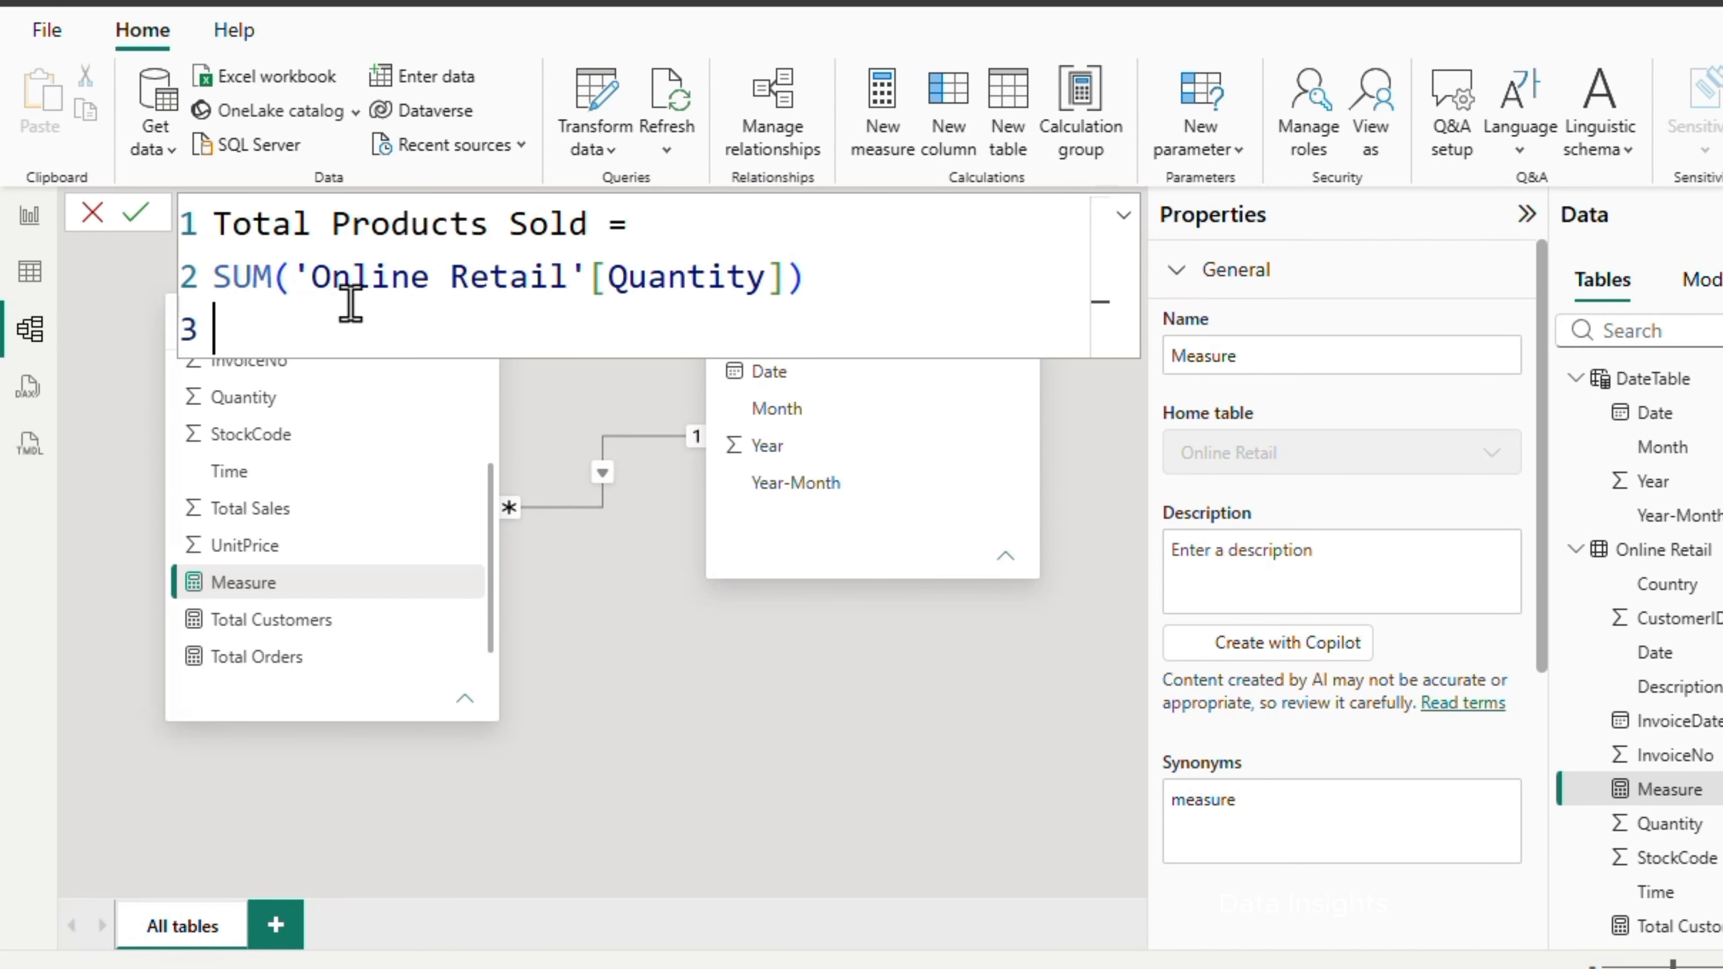
{"action": "left_click", "coordinate": [139, 215]}
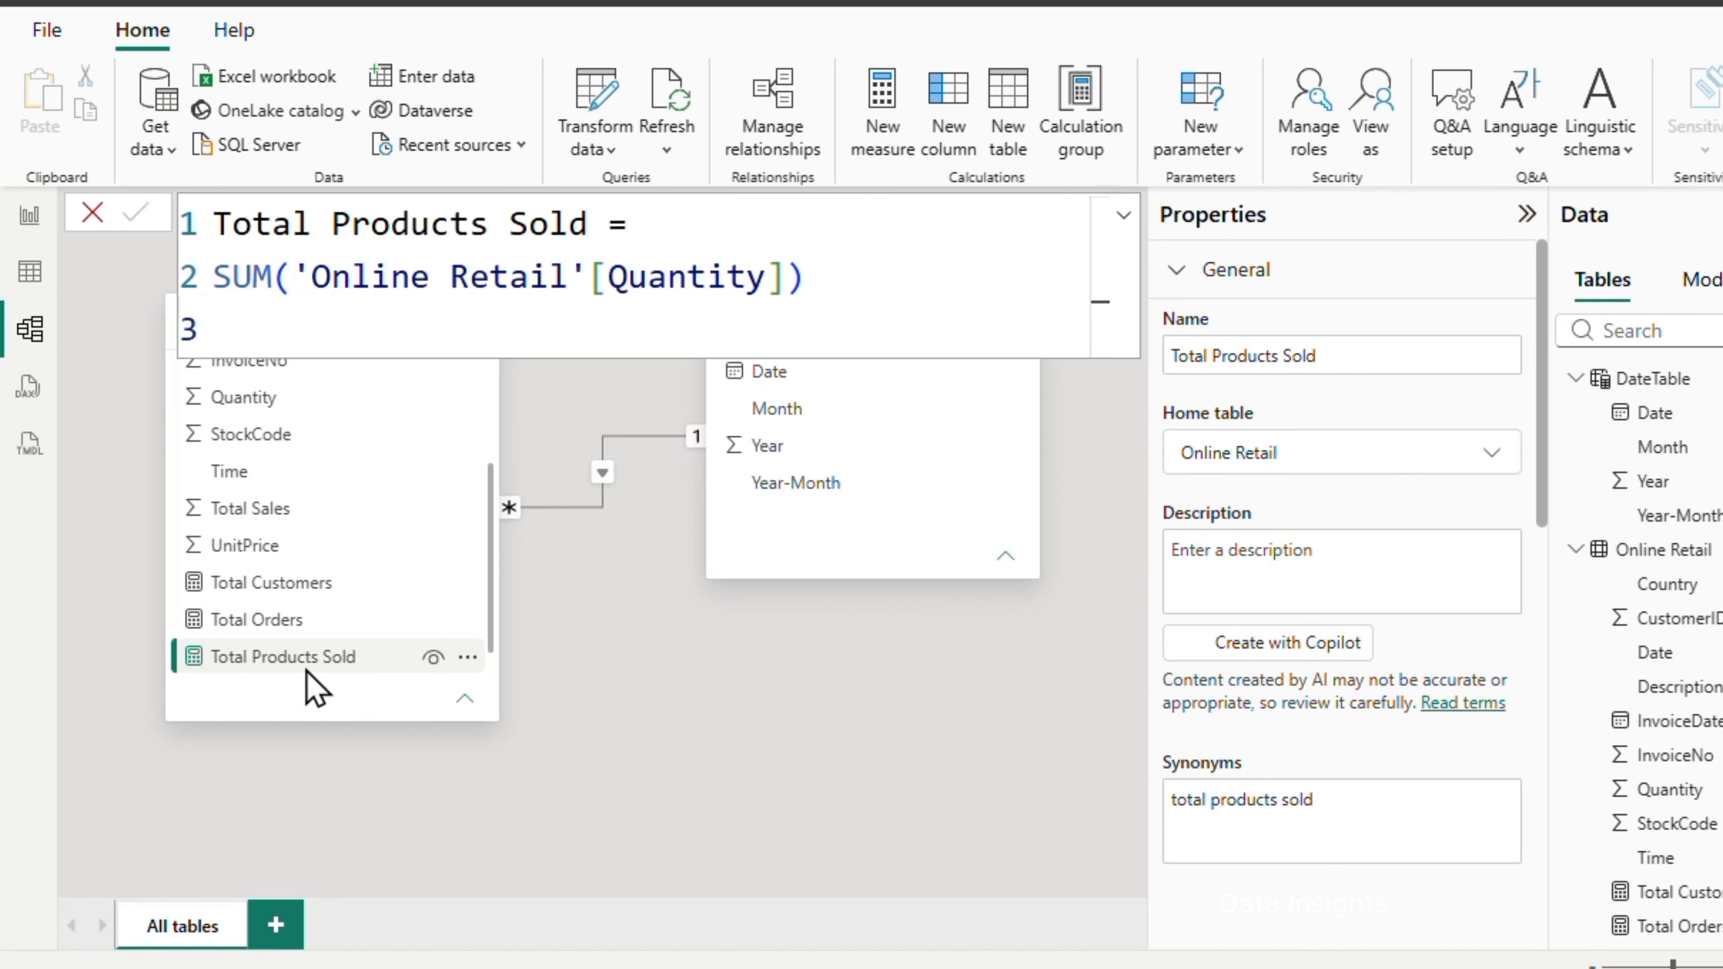
Create an Average Order Value measure in Online Retail as DIVIDE([Total Revenue], [Total Orders])
{"action": "scroll", "coordinate": [302, 662], "scroll_direction": "down", "scroll_amount": 1}
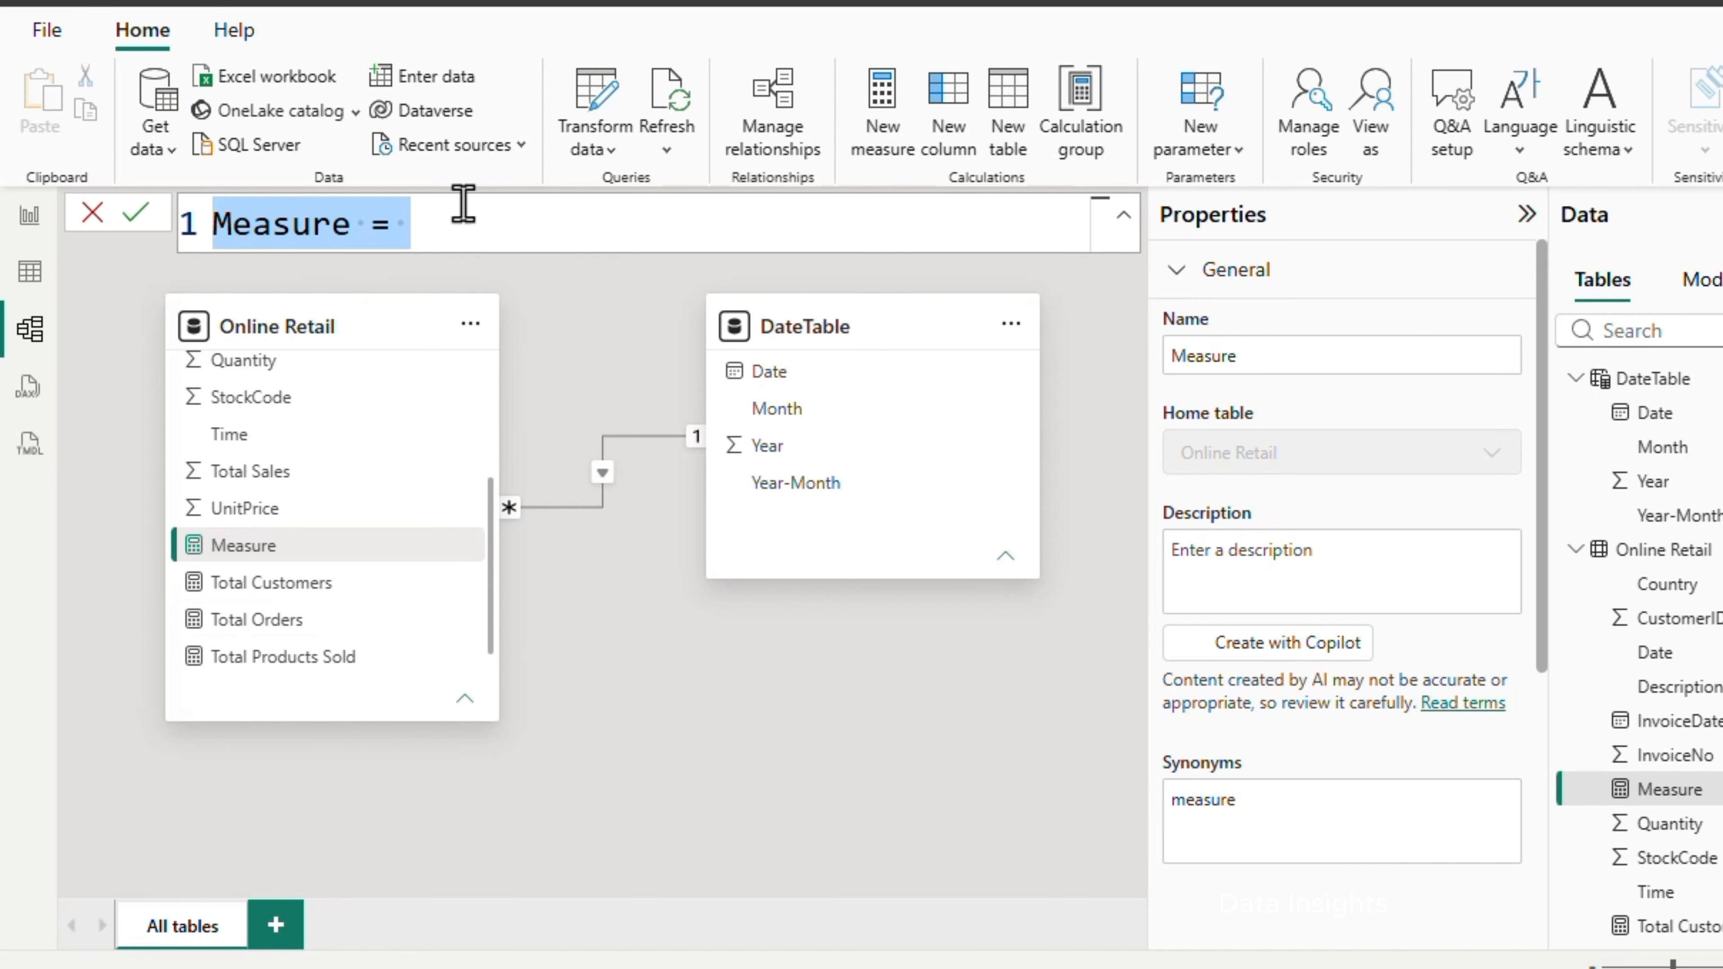
{"action": "type", "text": "Average Order Value = DIVIDE(   [Total Revenue],   [Total Orders] )"}
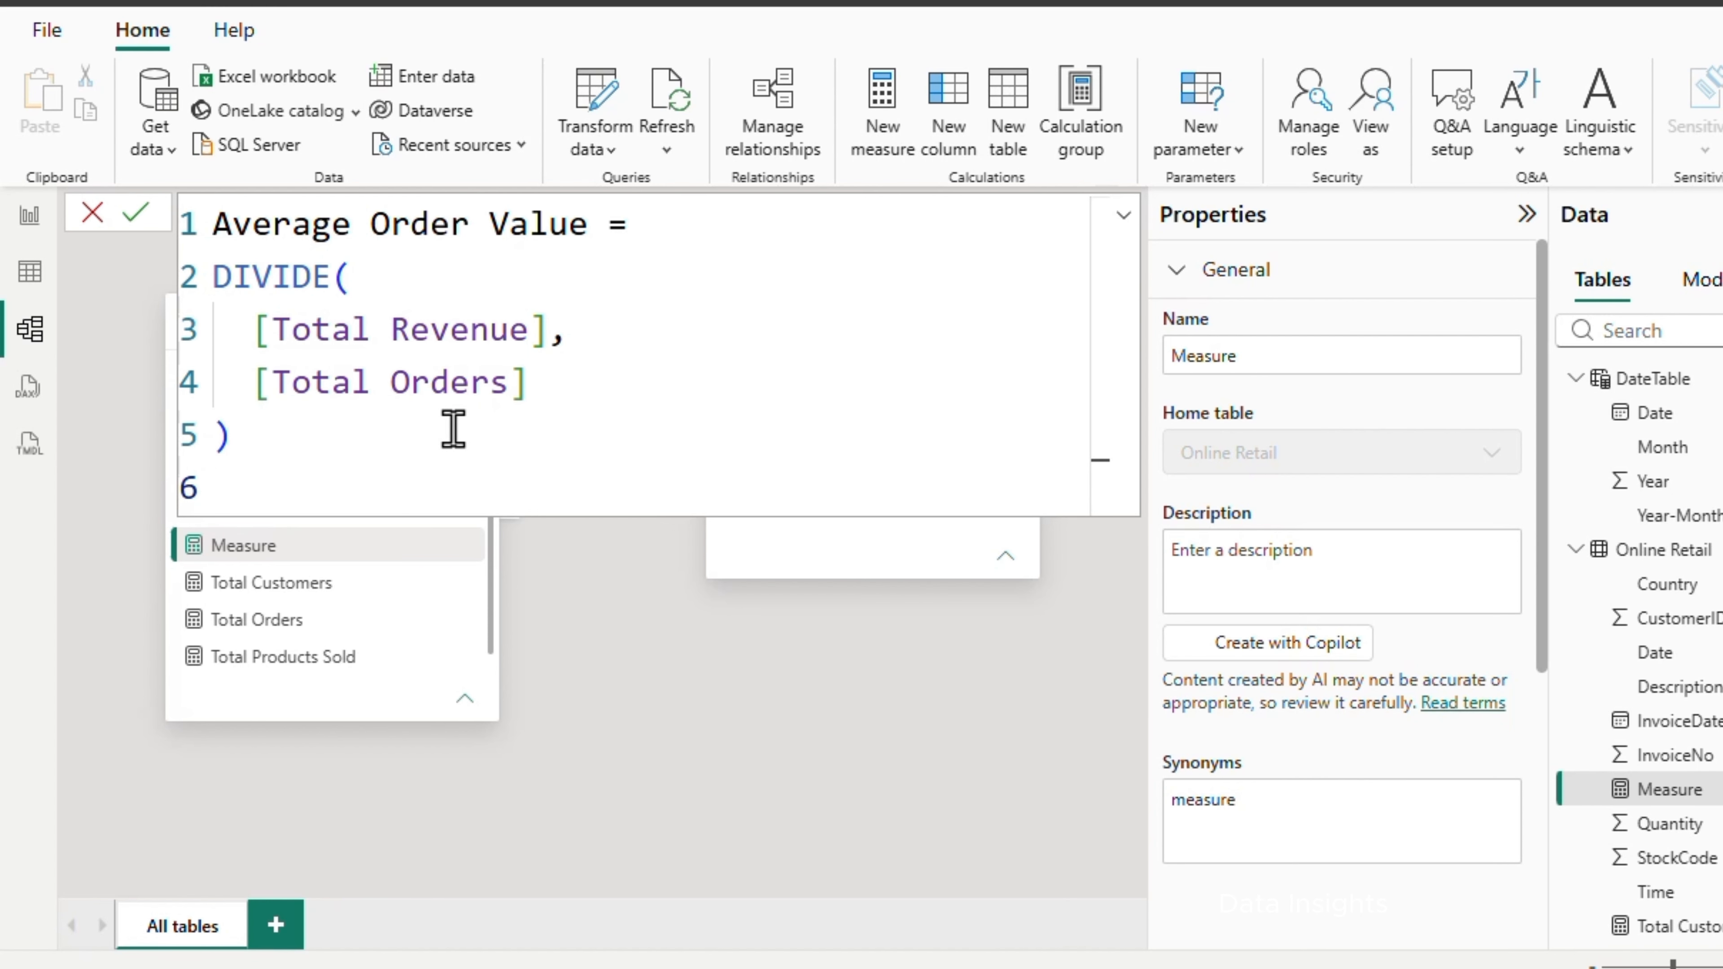
{"action": "left_click", "coordinate": [138, 213]}
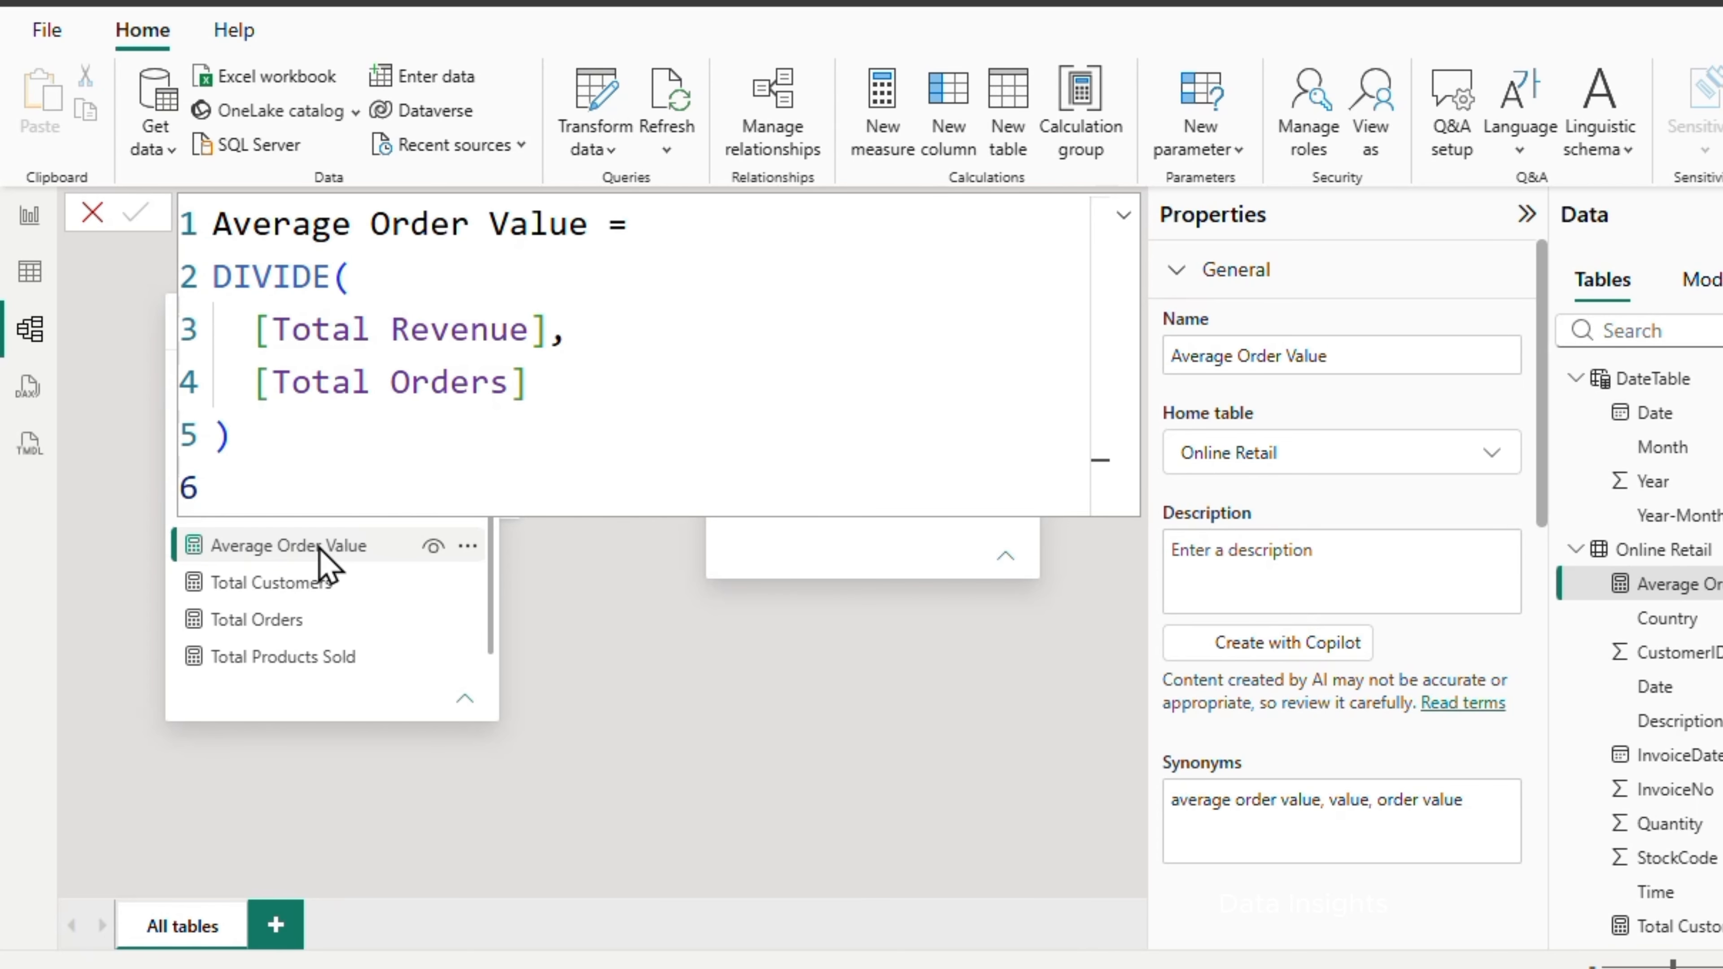
Add a new measure to Online Retail and define Revenue per Customer as DIVIDE([Total Revenue], [Total Customers])
{"action": "right_click", "coordinate": [1691, 563]}
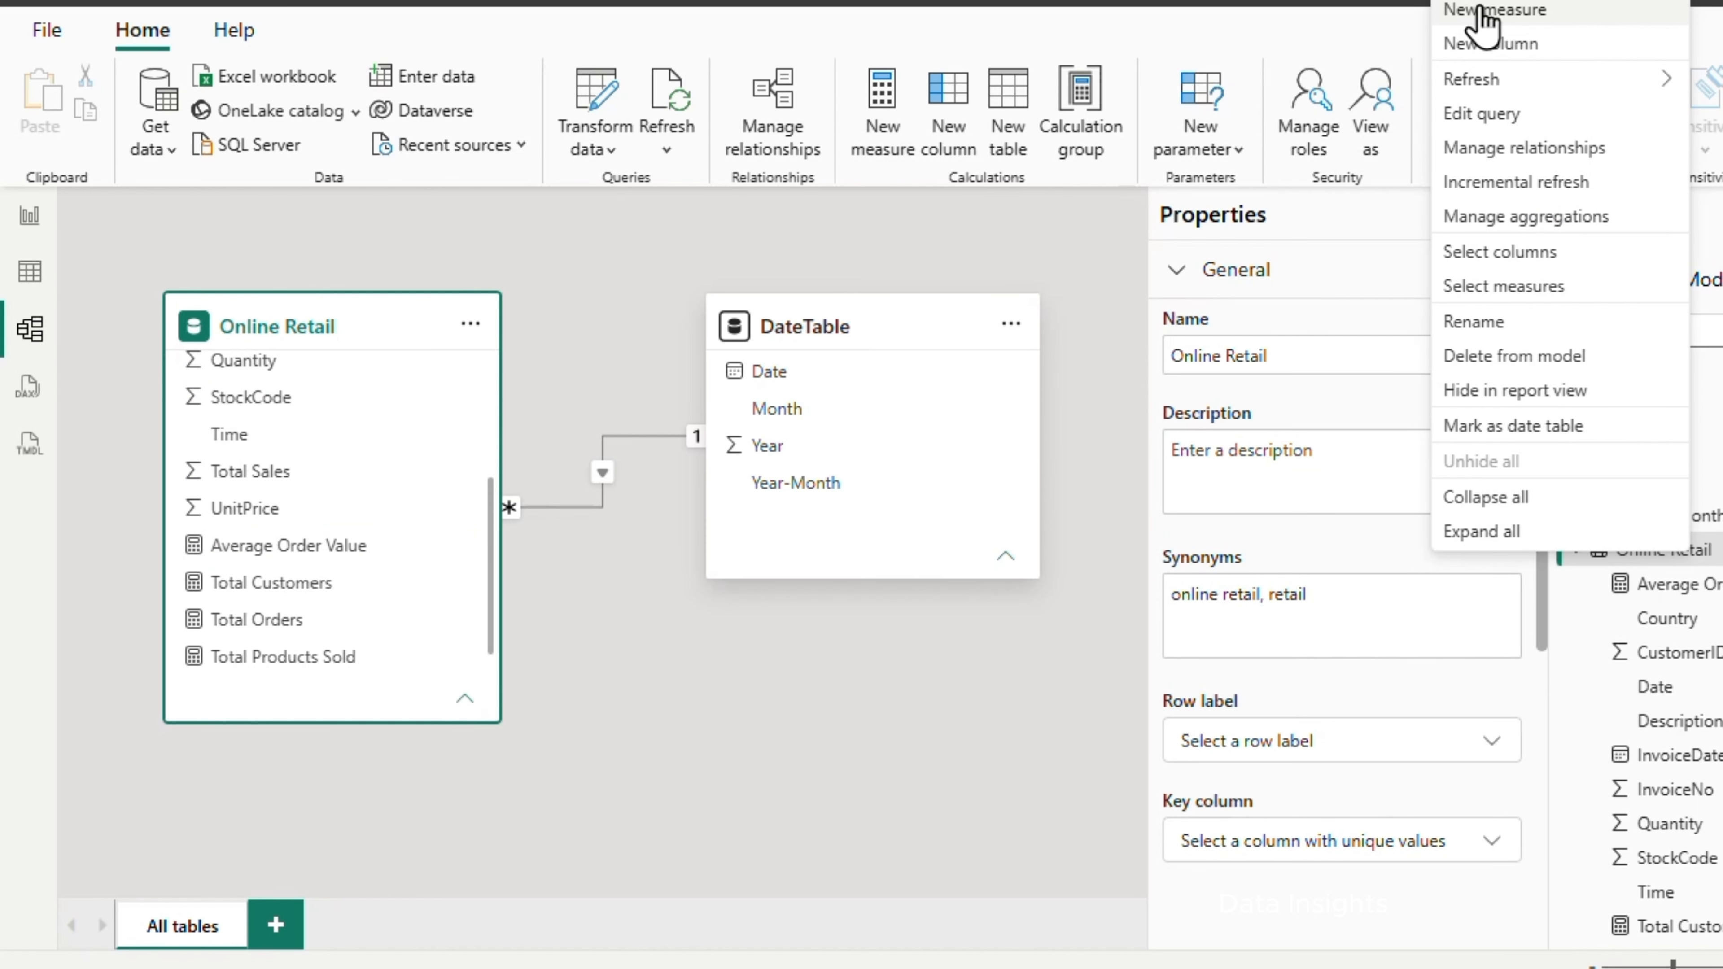
{"action": "left_click", "coordinate": [1468, 15]}
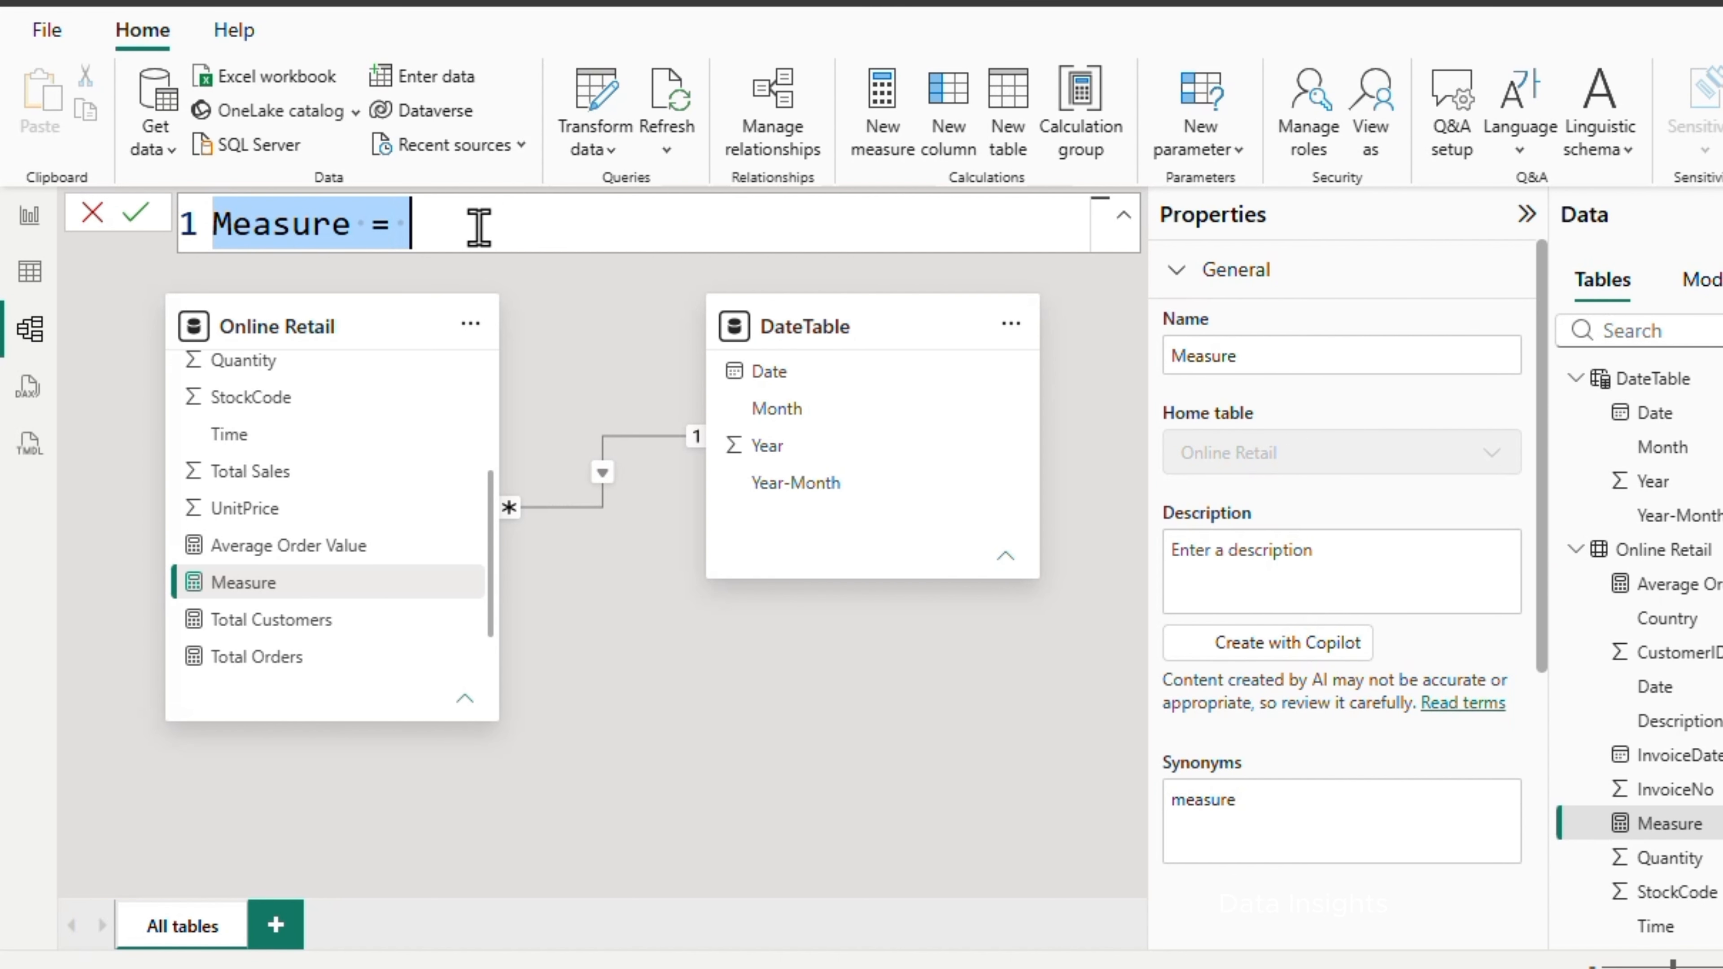
{"action": "type", "text": "Revenue per Customer = DIVIDE(   [Total Revenue],   [Total Customers] )"}
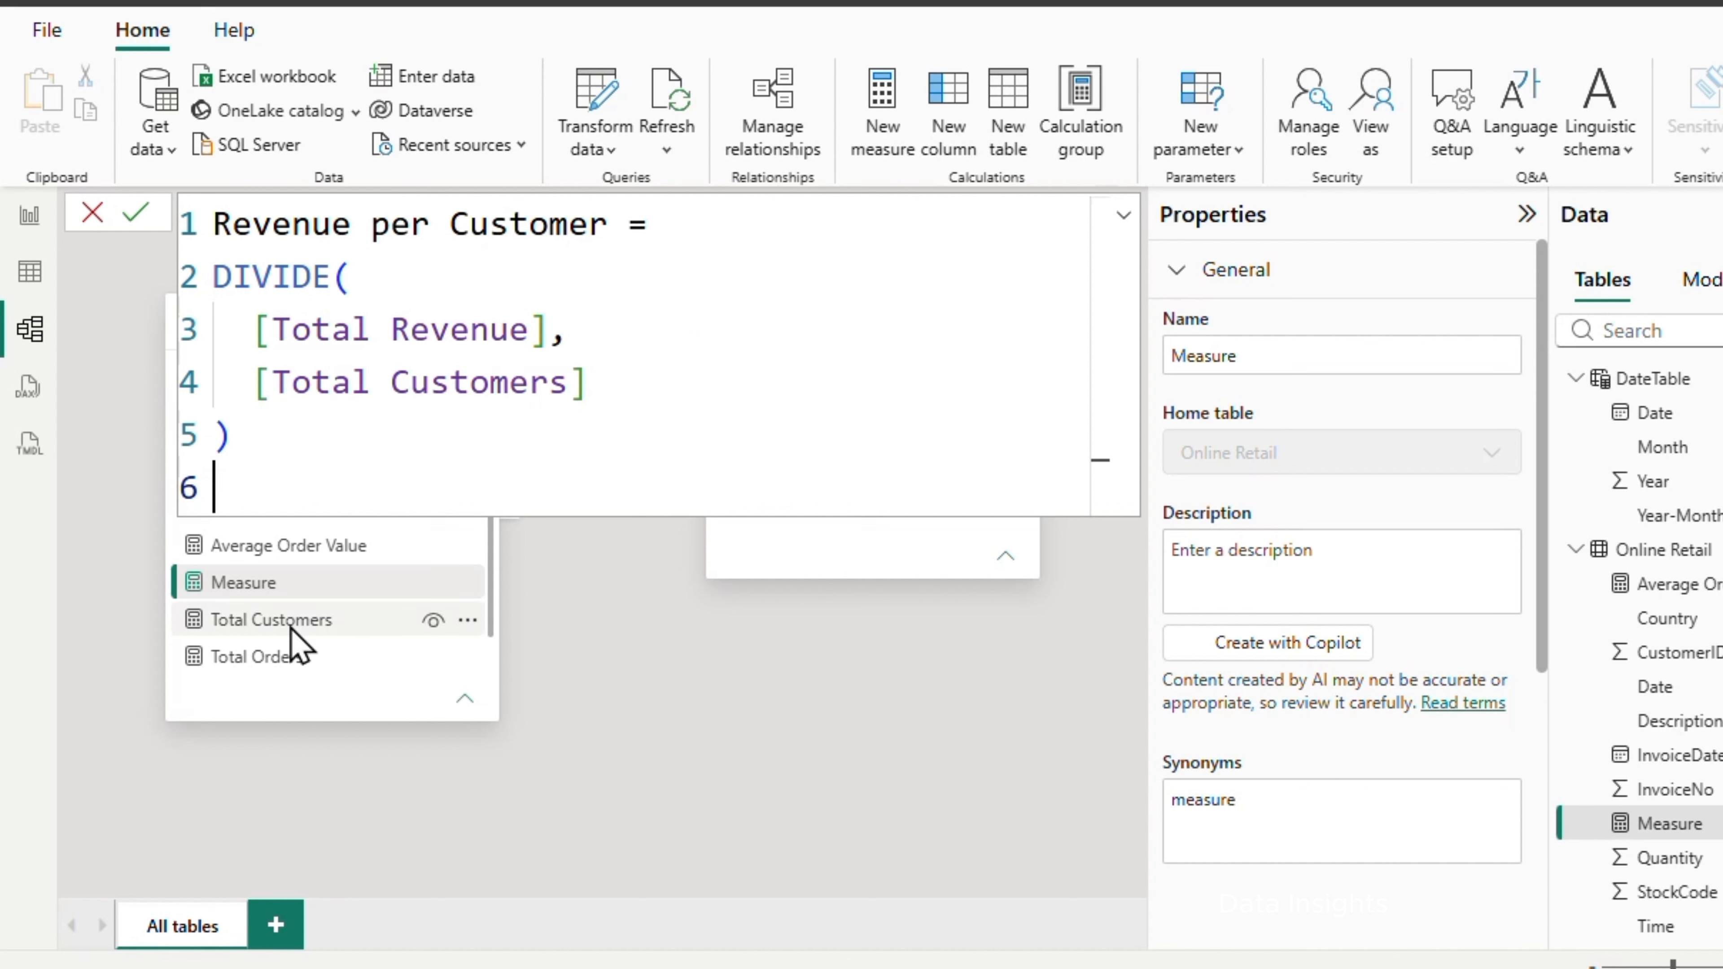
{"action": "scroll", "coordinate": [305, 628], "scroll_direction": "down", "scroll_amount": 3}
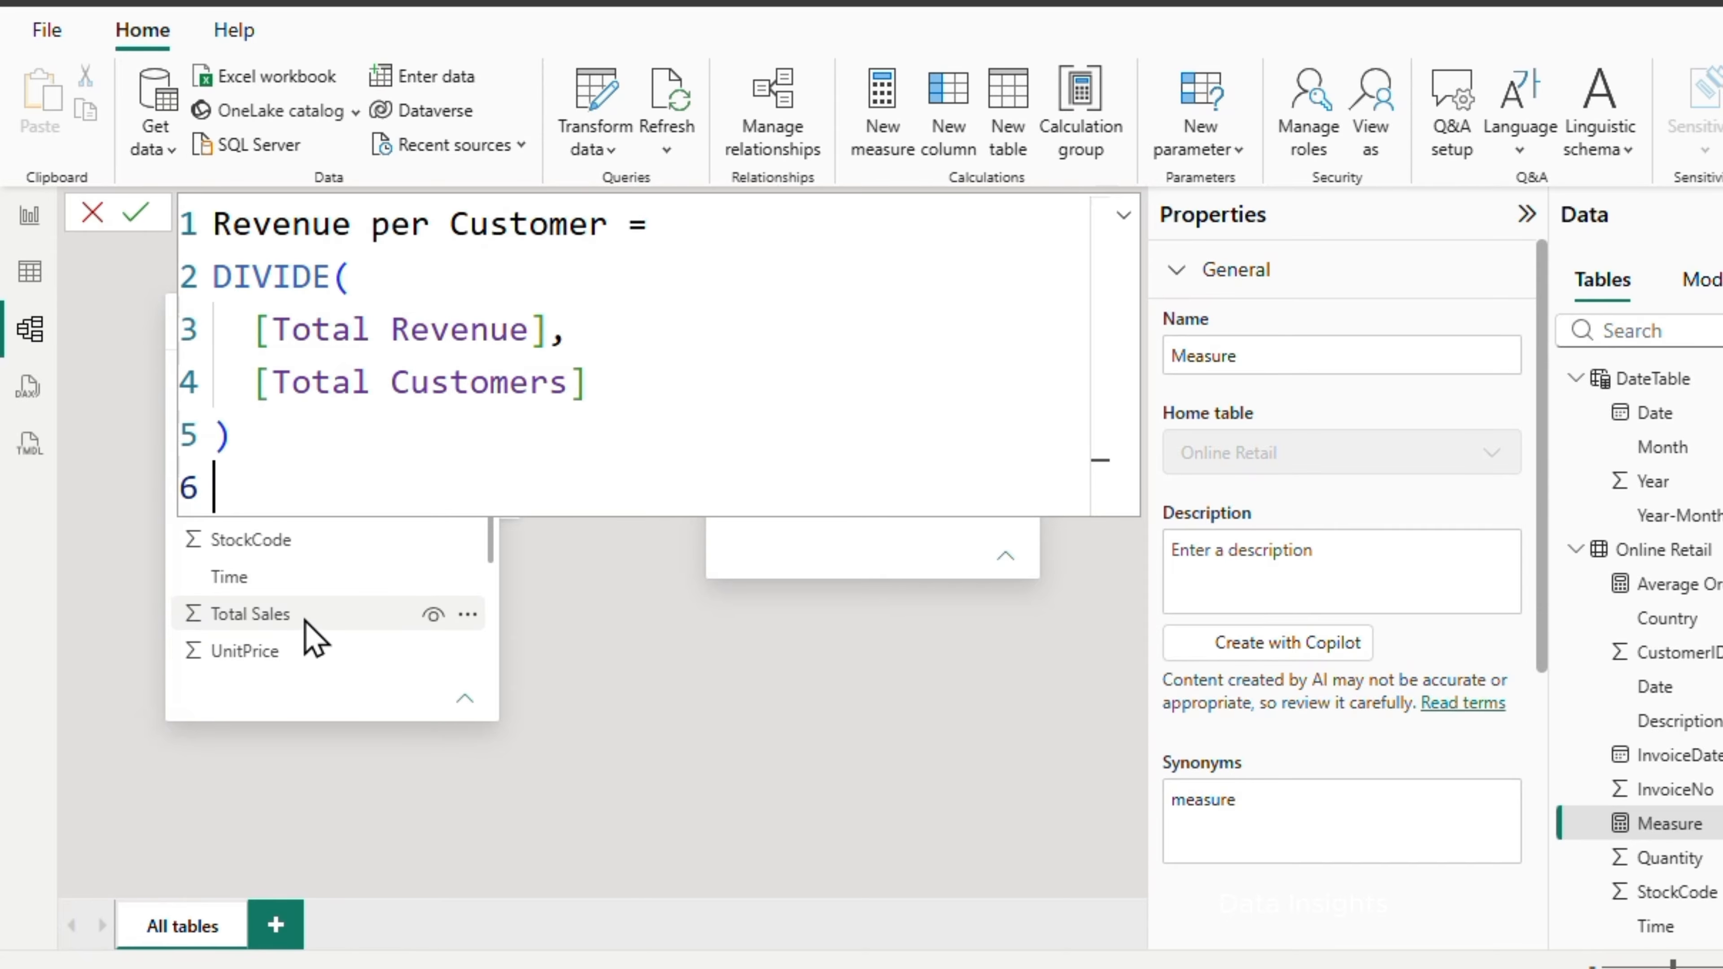
{"action": "scroll", "coordinate": [307, 632], "scroll_direction": "up", "scroll_amount": 3}
{"action": "scroll", "coordinate": [313, 632], "scroll_direction": "down", "scroll_amount": 1}
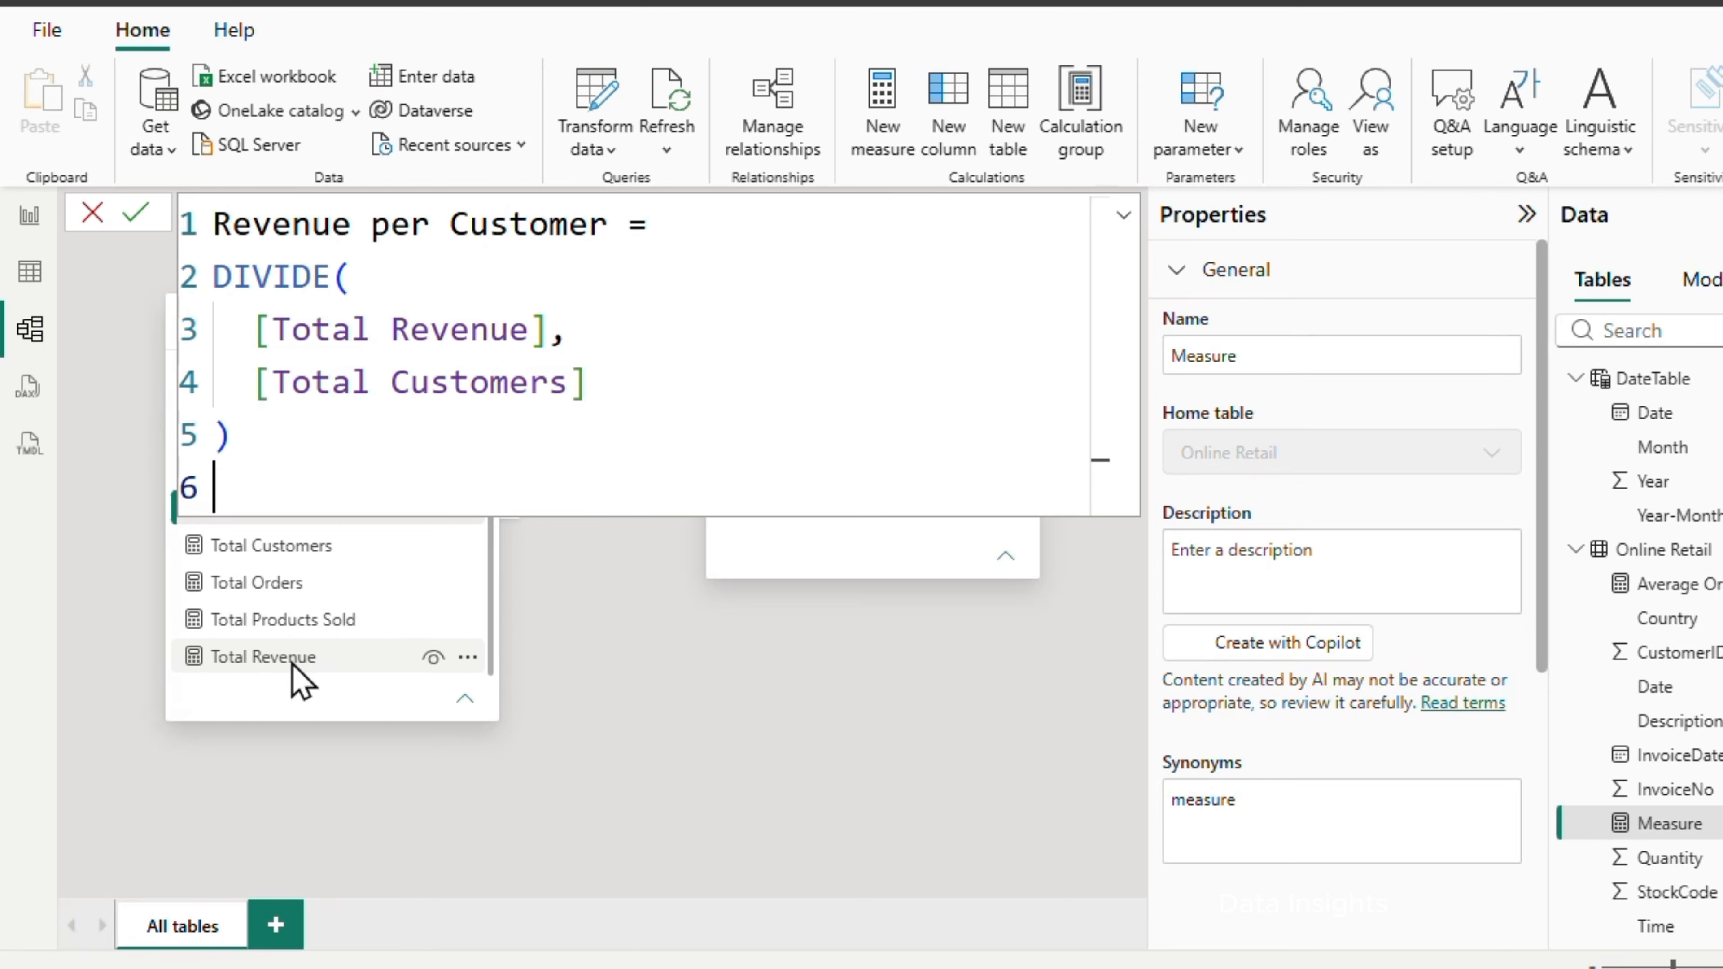
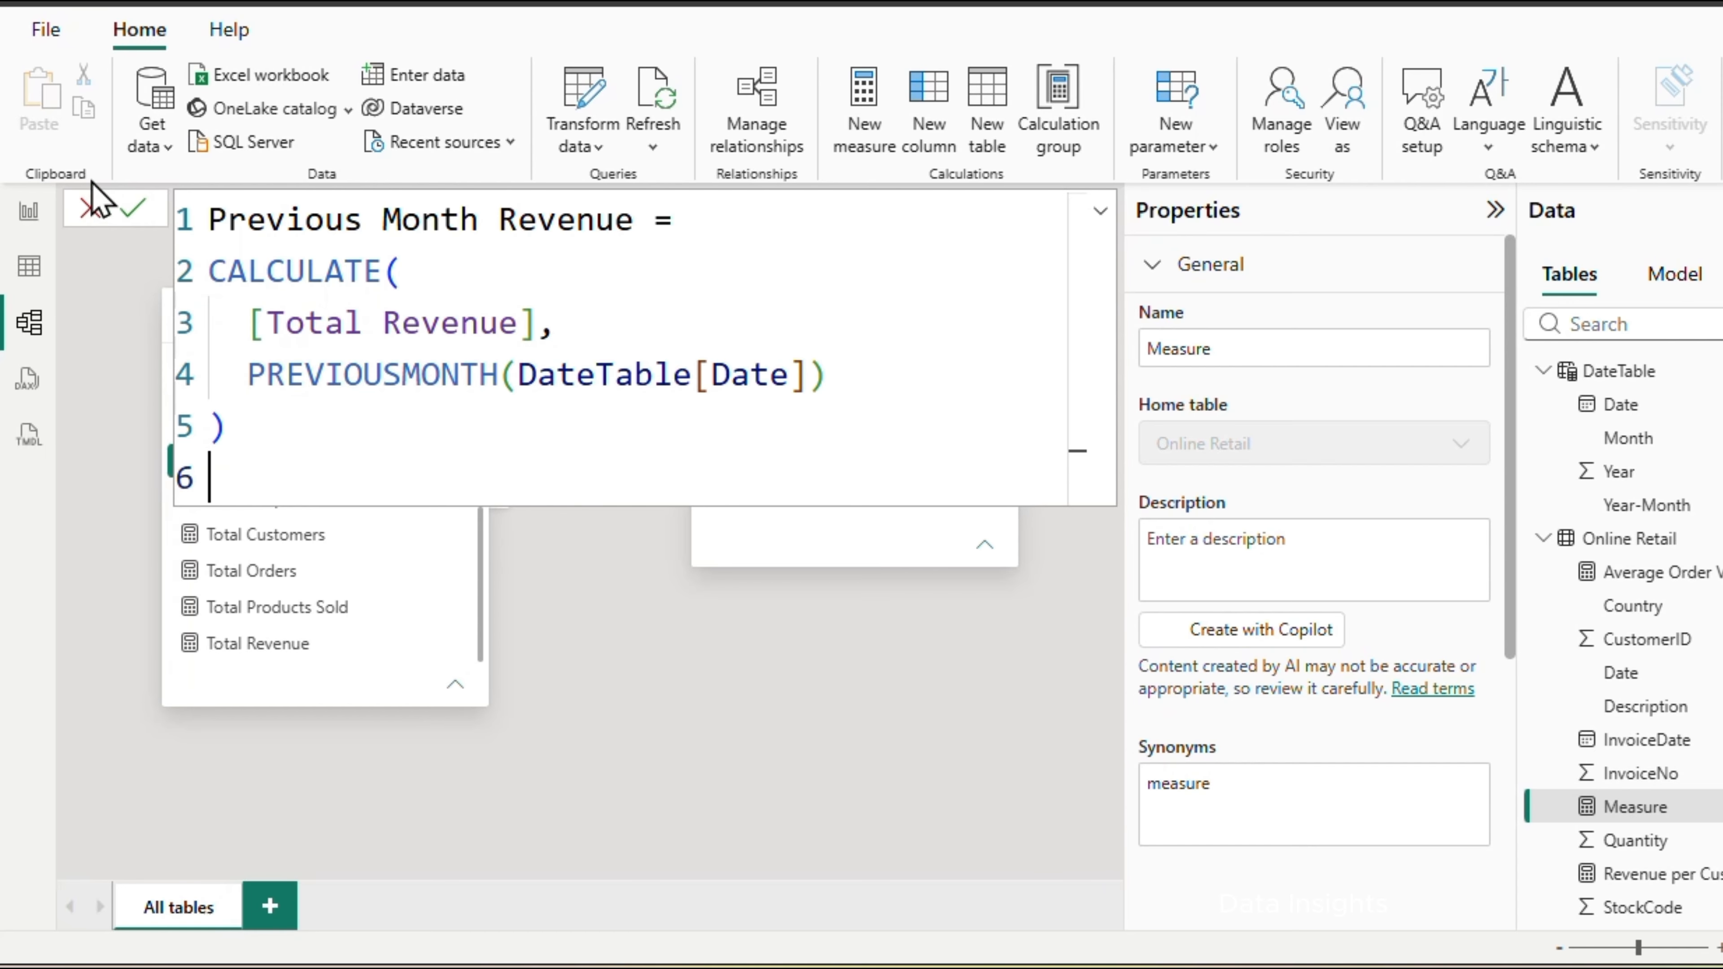
Commit the Previous Month Revenue measure in Online Retail as CALCULATE([Total Revenue], PREVIOUSMONTH(DateTable[Date]))
{"action": "left_click", "coordinate": [133, 207]}
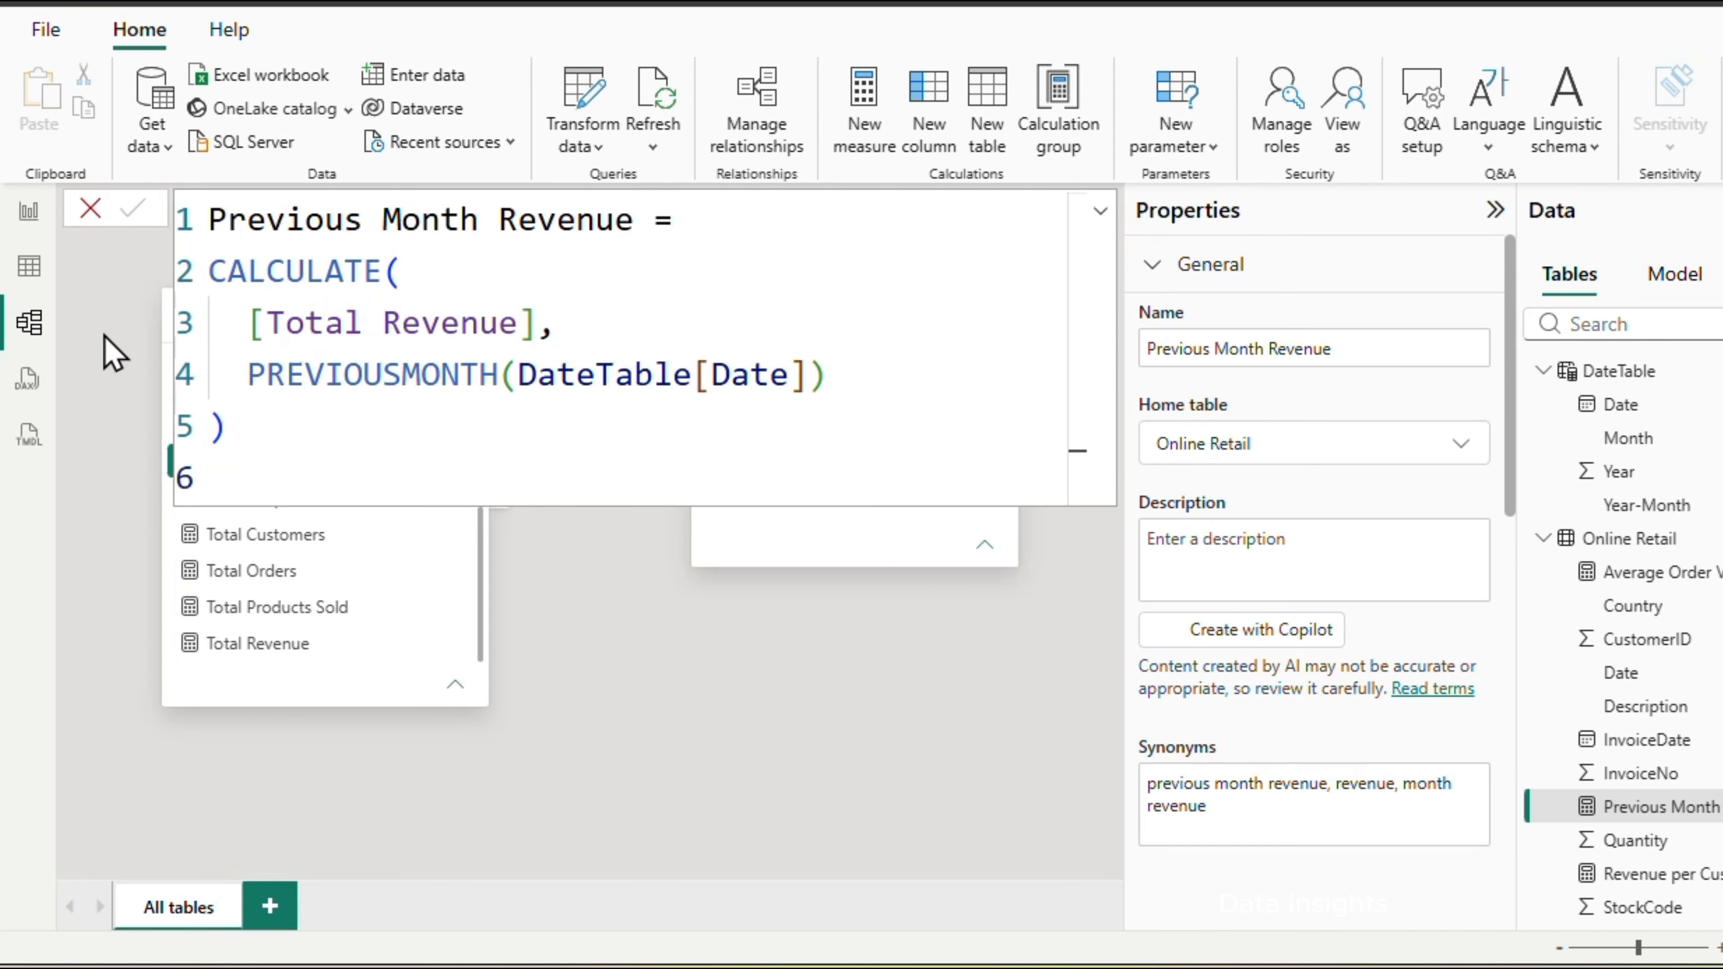
{"action": "left_click", "coordinate": [812, 25]}
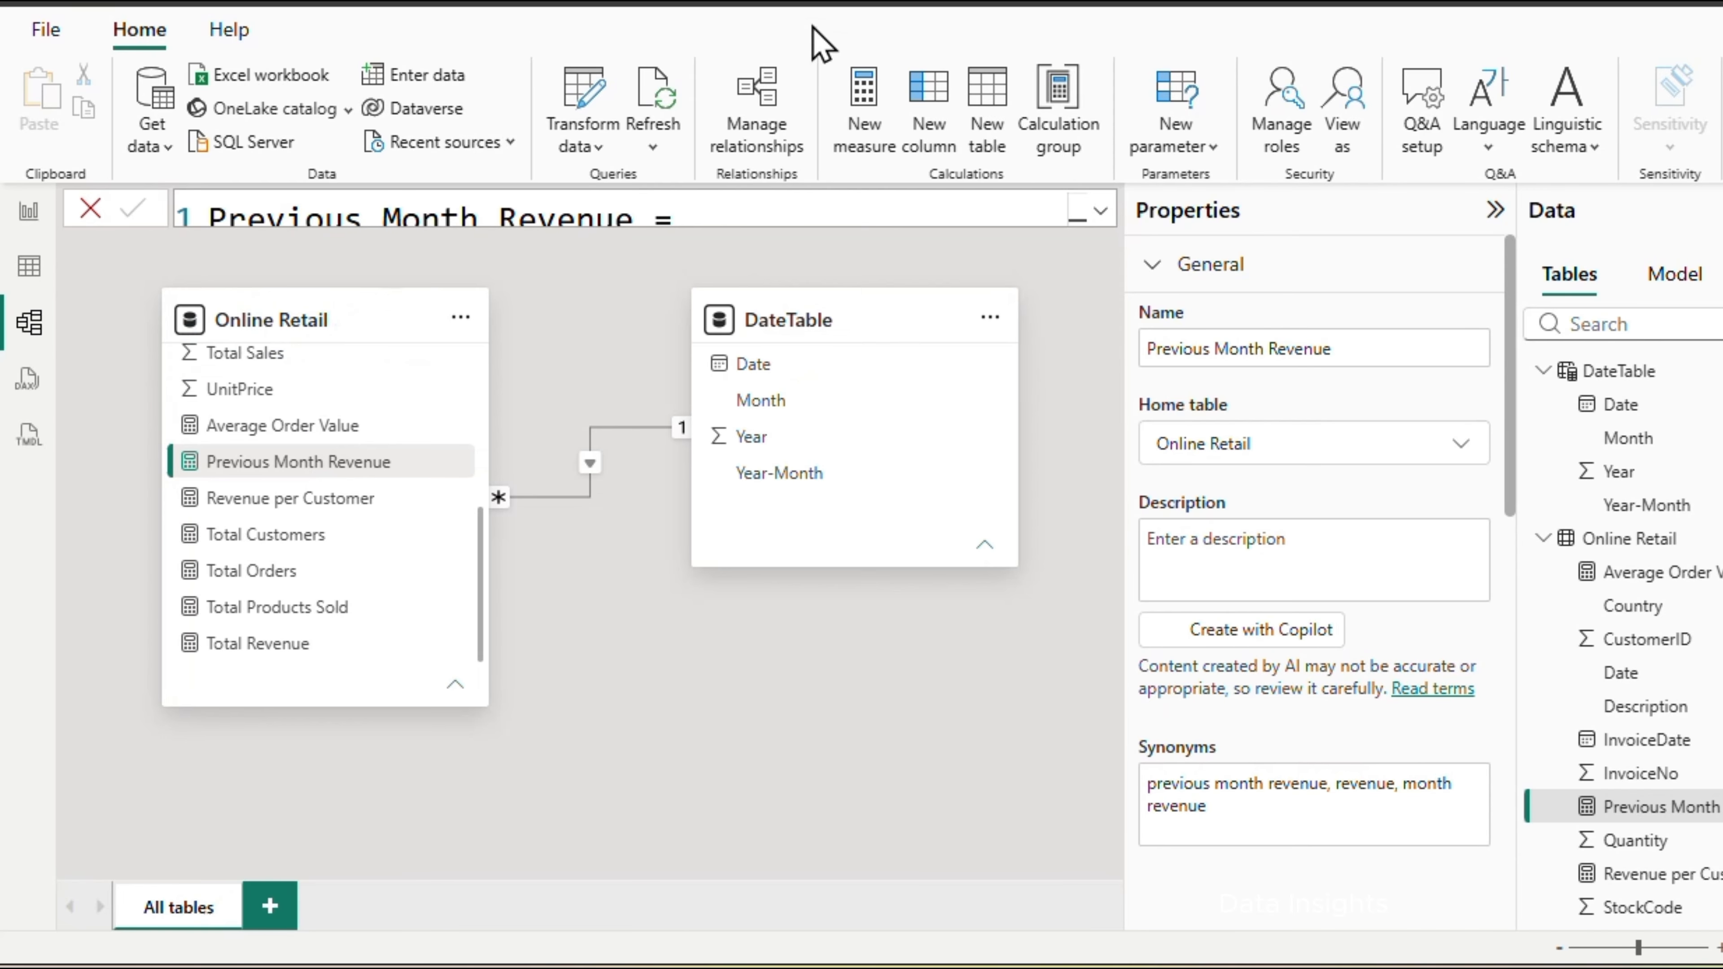
Create a MoM Growth % measure in Online Retail as DIVIDE([Total Revenue] - [Previous Month Revenue], [Previous Month Revenue])
{"action": "right_click", "coordinate": [1628, 539]}
{"action": "left_click", "coordinate": [1669, 13]}
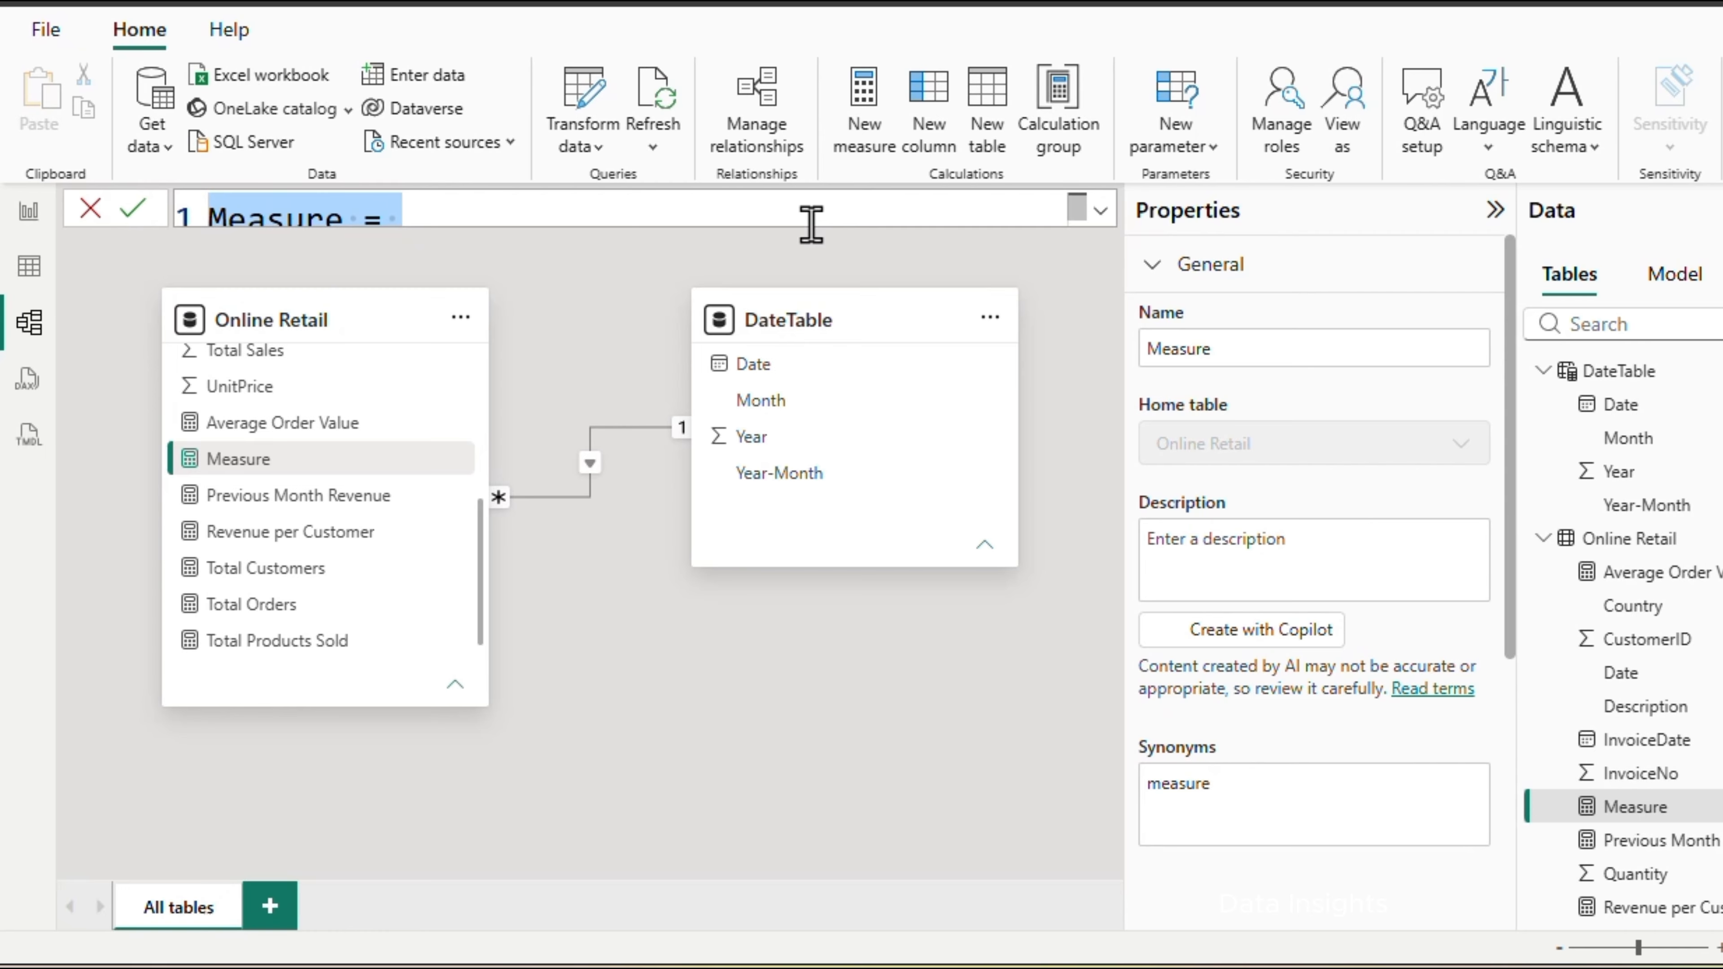
{"action": "type", "text": "MoM Growth % = DIVIDE(     [Total Revenue] - [Previous Month Revenue],     [Previous Month Revenue] )"}
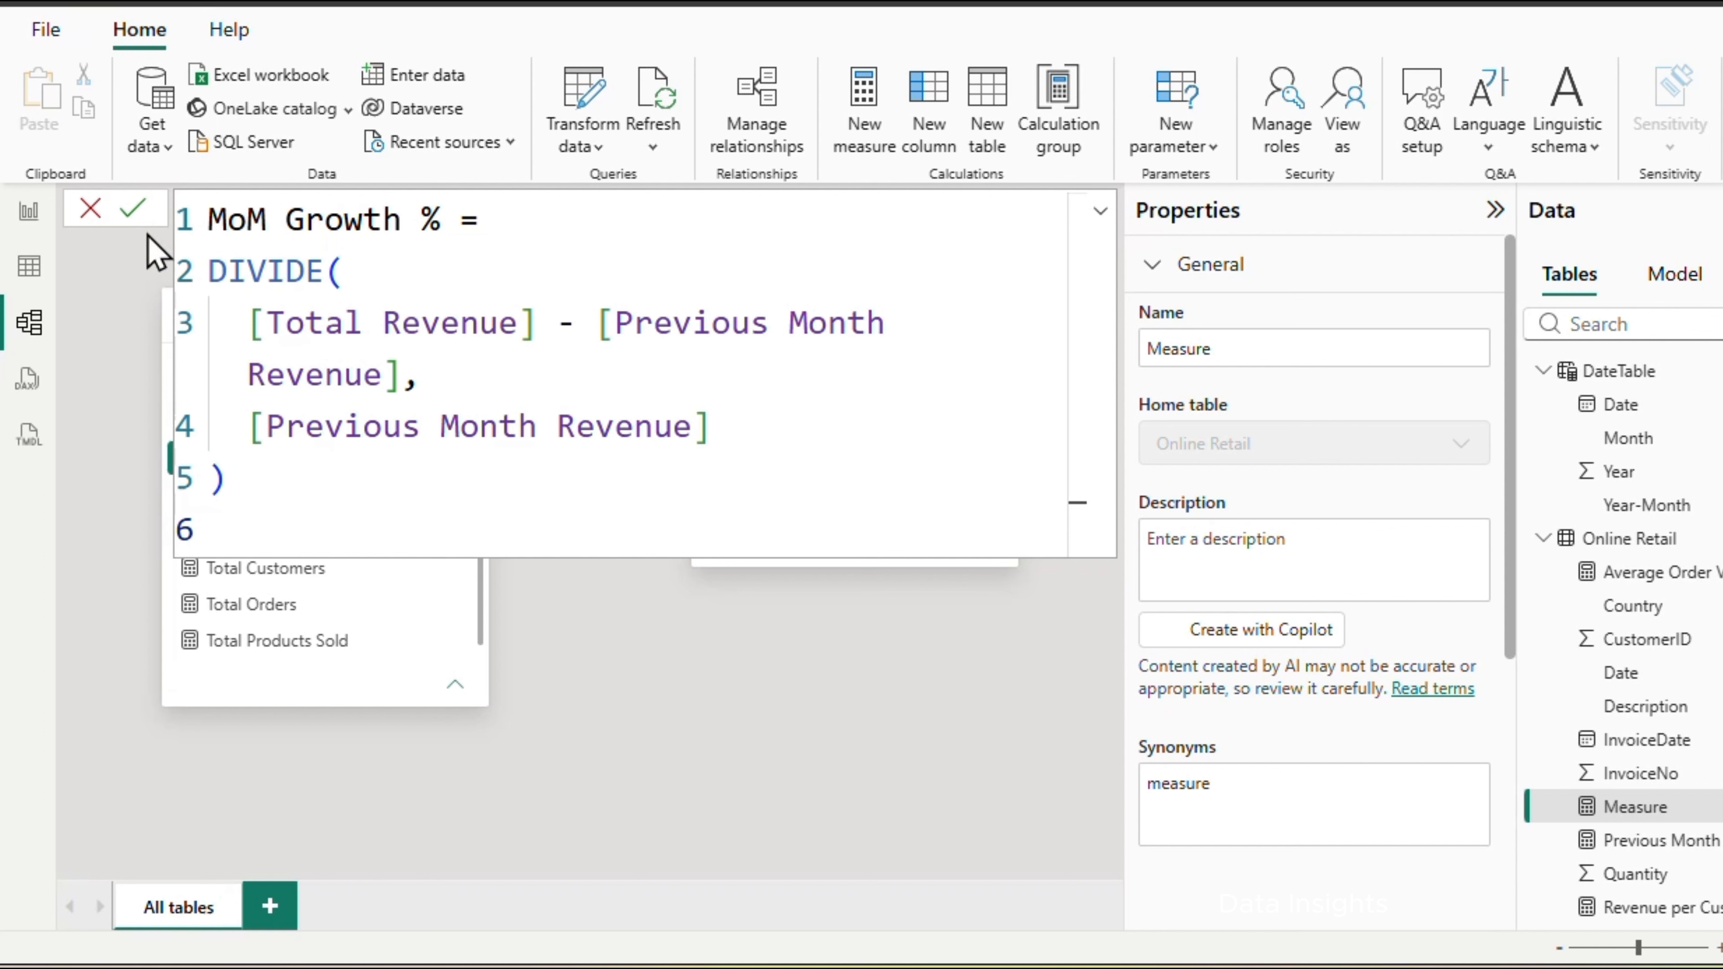
{"action": "left_click", "coordinate": [132, 211]}
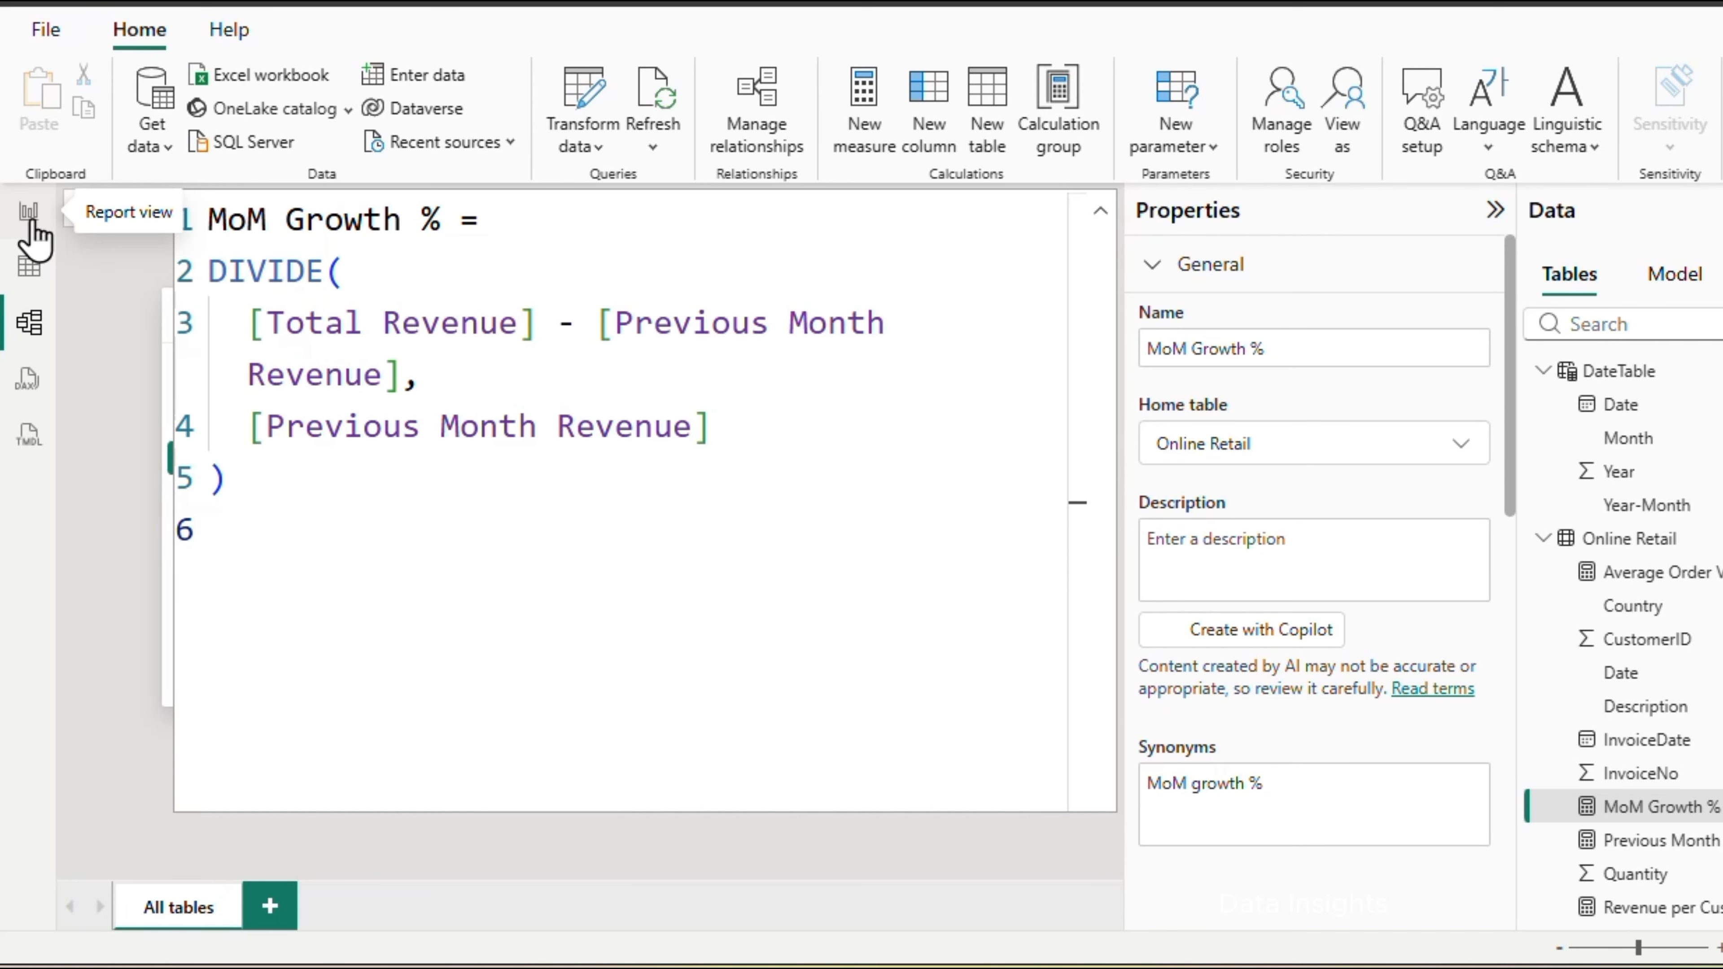
Switch to the report view and format the MoM Growth % measure as Percentage
{"action": "left_click", "coordinate": [30, 216]}
{"action": "left_click", "coordinate": [344, 31]}
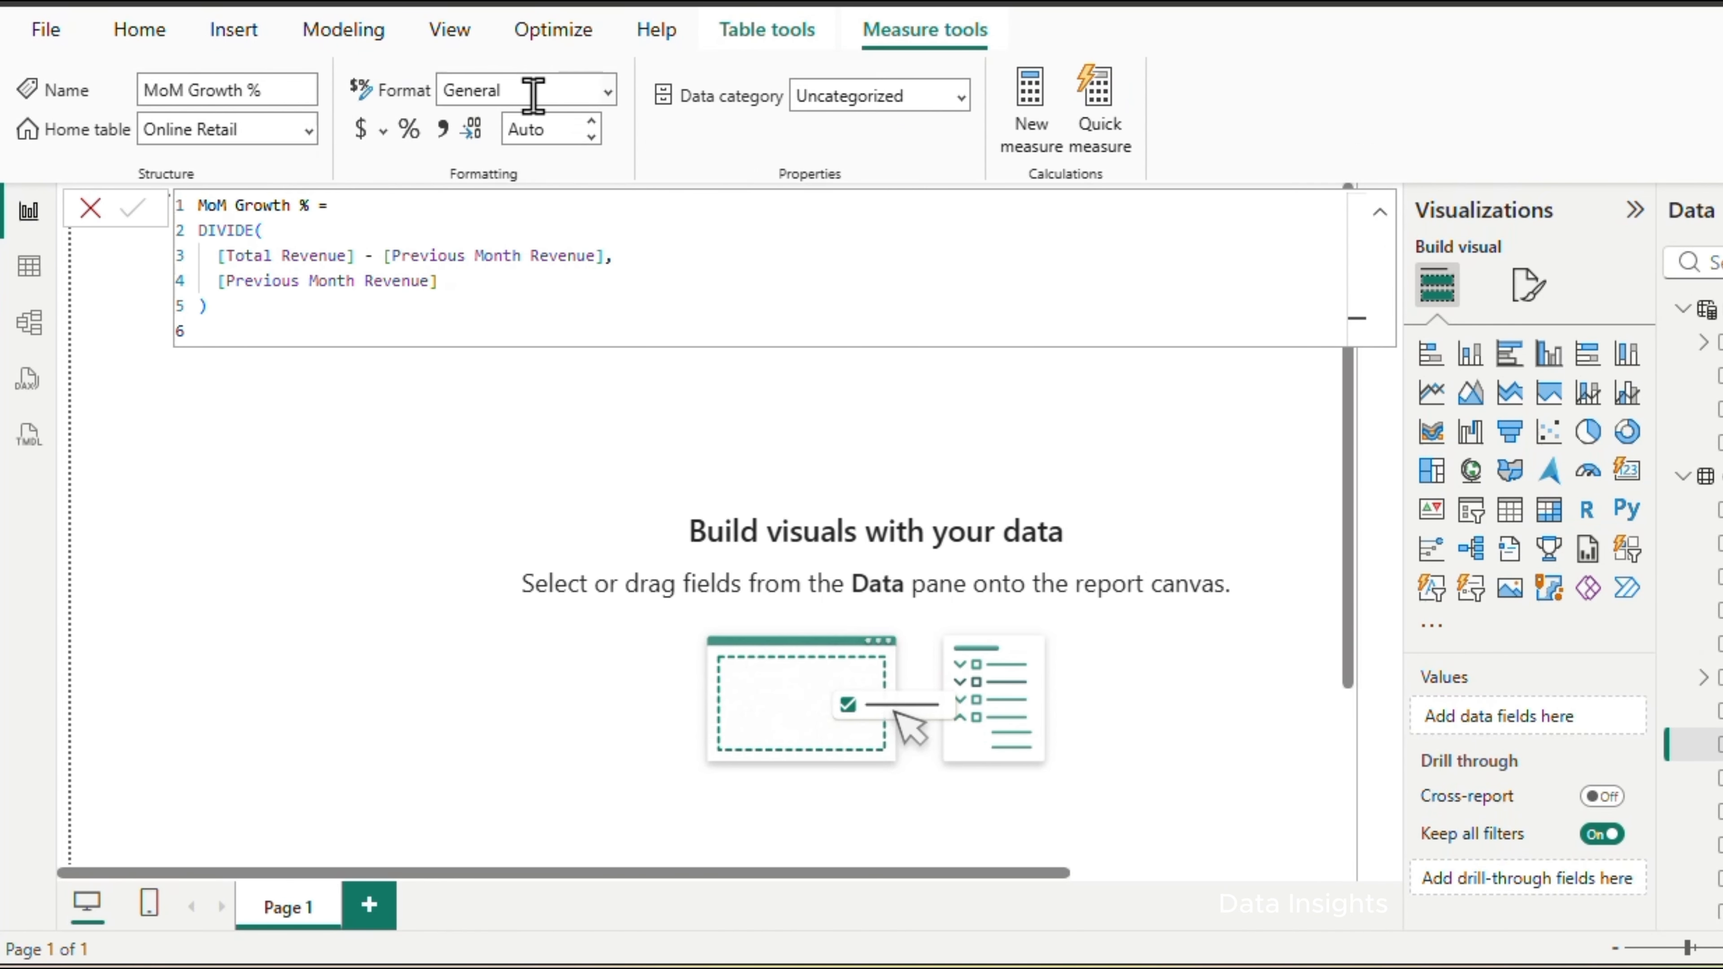
{"action": "left_click", "coordinate": [608, 91]}
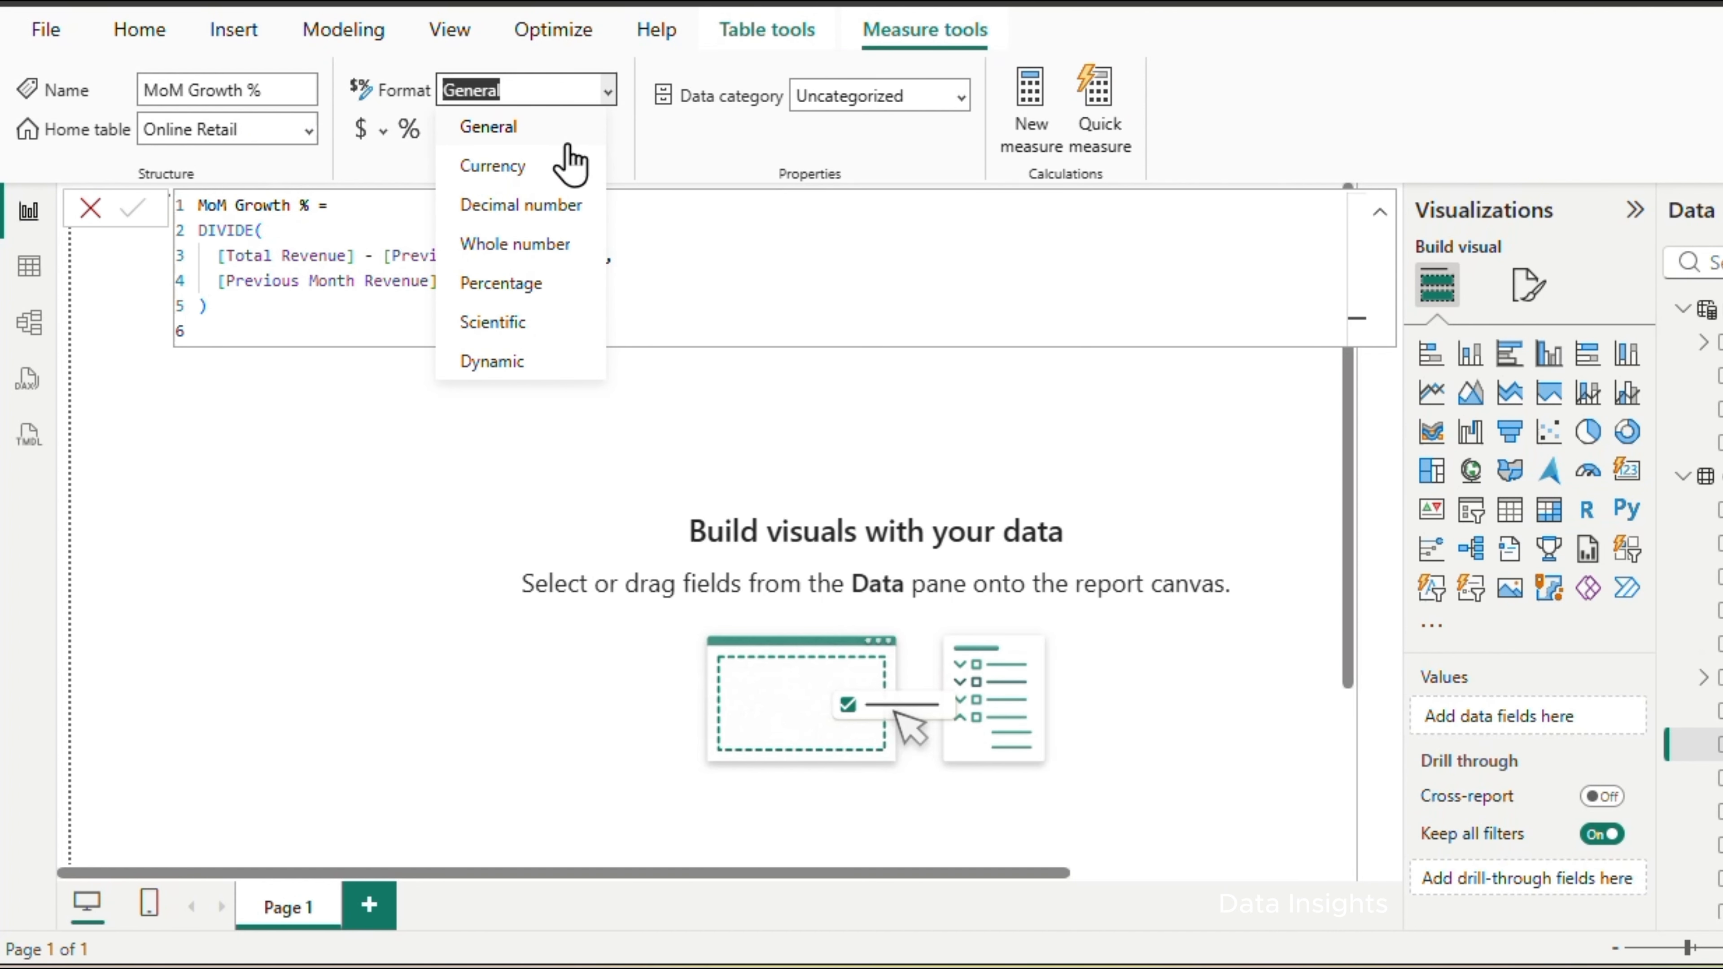
{"action": "left_click", "coordinate": [536, 284]}
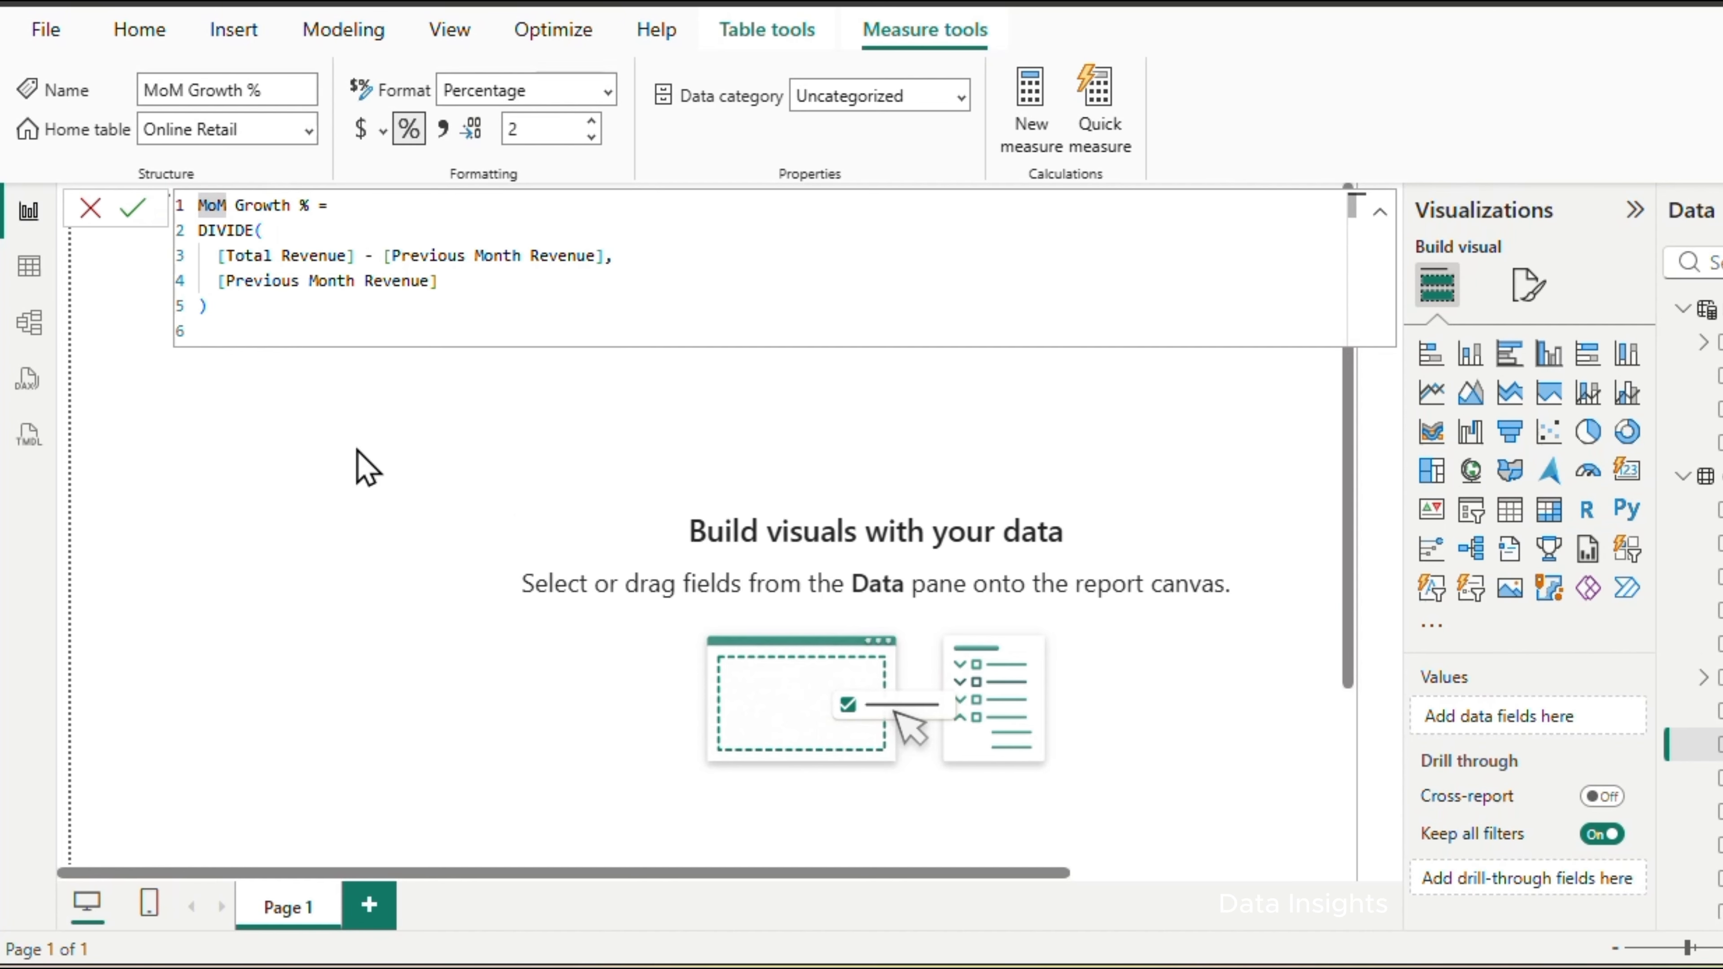
{"action": "left_click", "coordinate": [133, 208]}
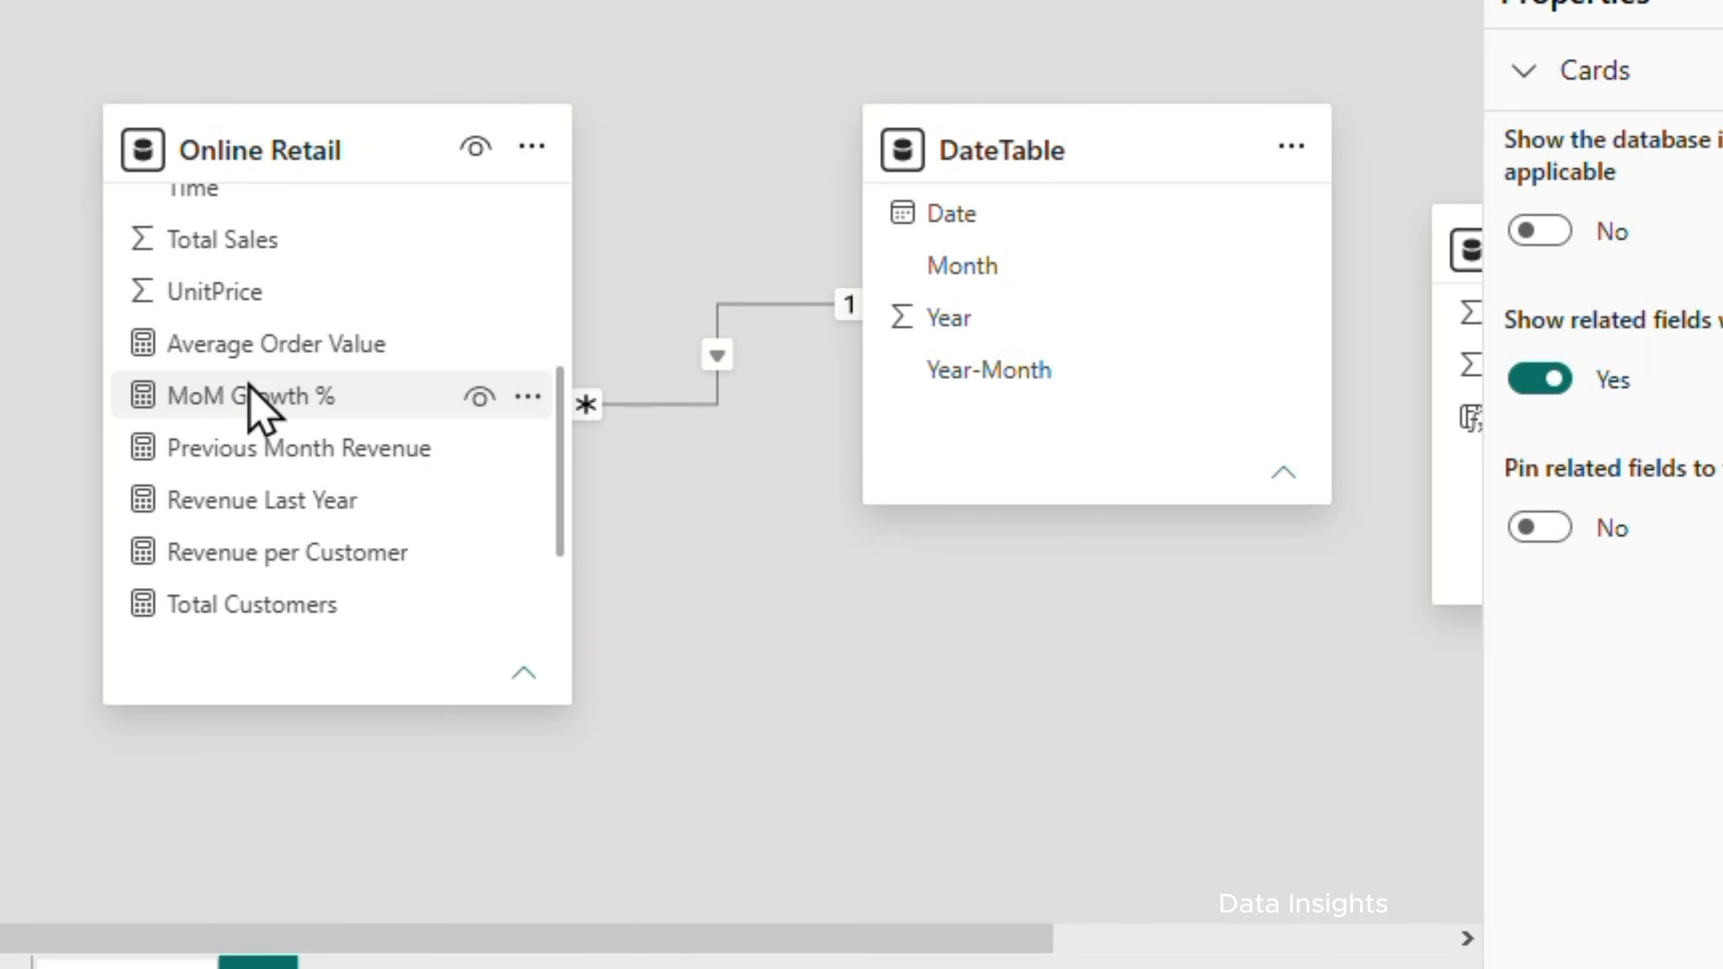
Add a YTD Revenue measure to the Online Retail table
{"action": "scroll", "coordinate": [248, 408], "scroll_direction": "down", "scroll_amount": 3}
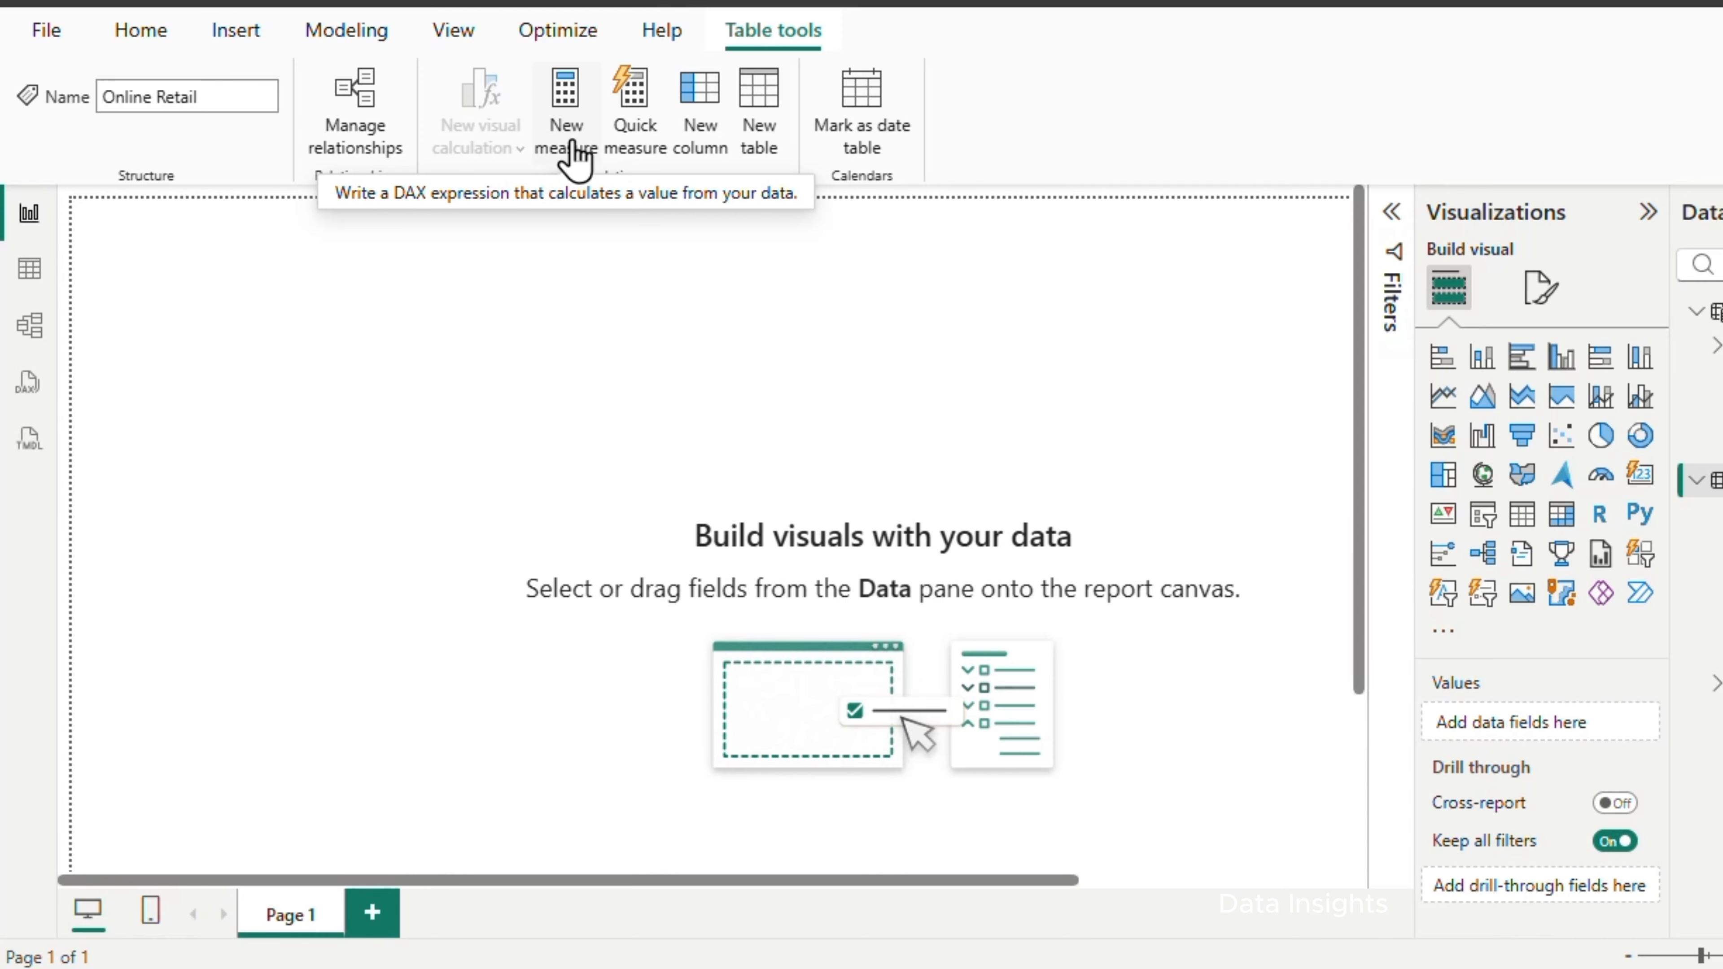
{"action": "left_click", "coordinate": [573, 156]}
{"action": "type", "text": "YTD Revenue = TOTALYTD( \t[Total Revenue], \t'DateTable'[Date] )"}
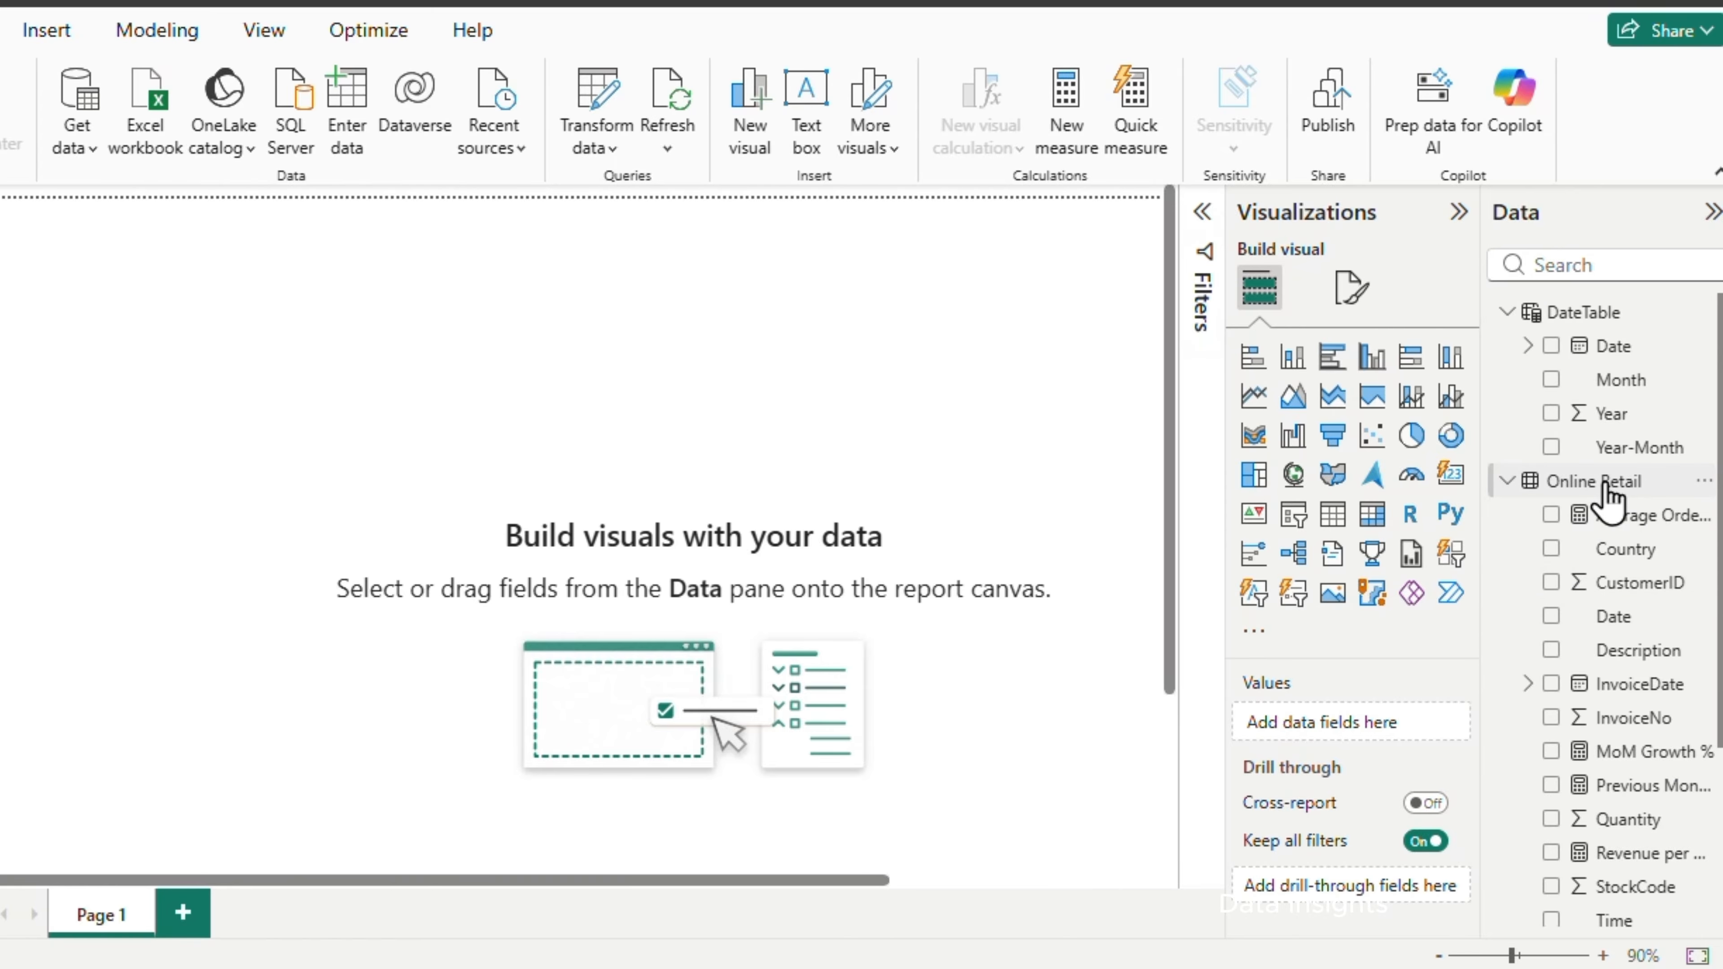
Create a Revenue Last Year measure in Online Retail as CALCULATE([Total Revenue], SAMEPERIODLASTYEAR('DateTable'[Date]))
{"action": "right_click", "coordinate": [1604, 483]}
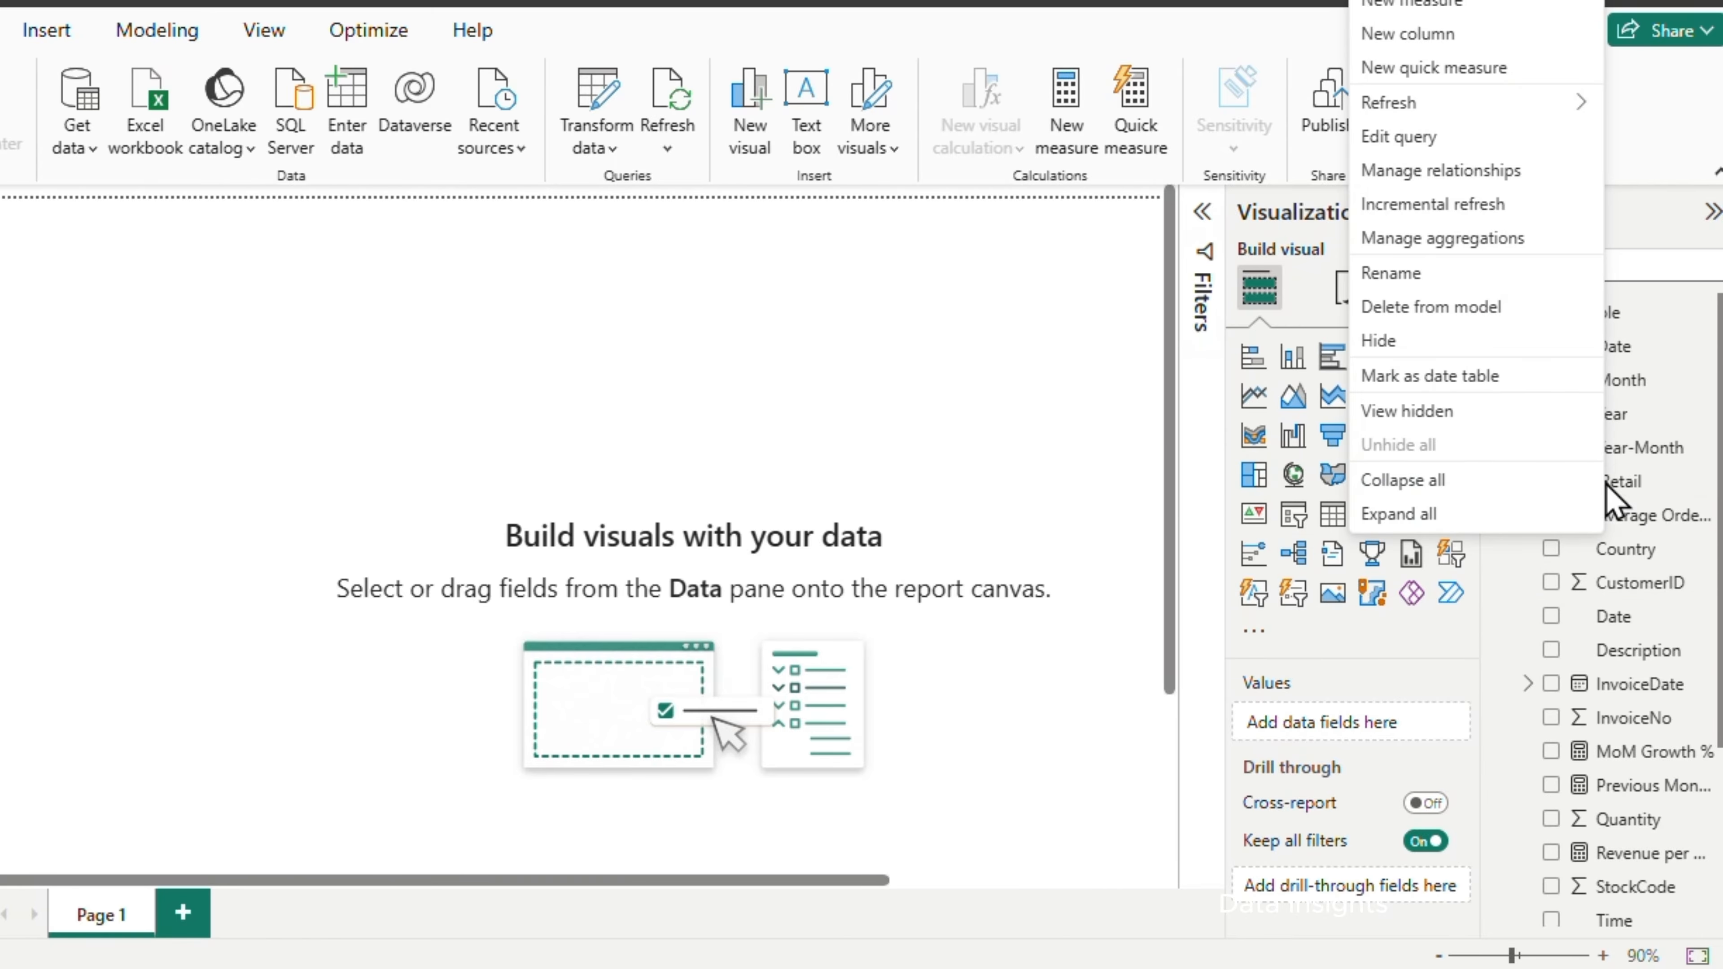
{"action": "left_click", "coordinate": [1450, 7]}
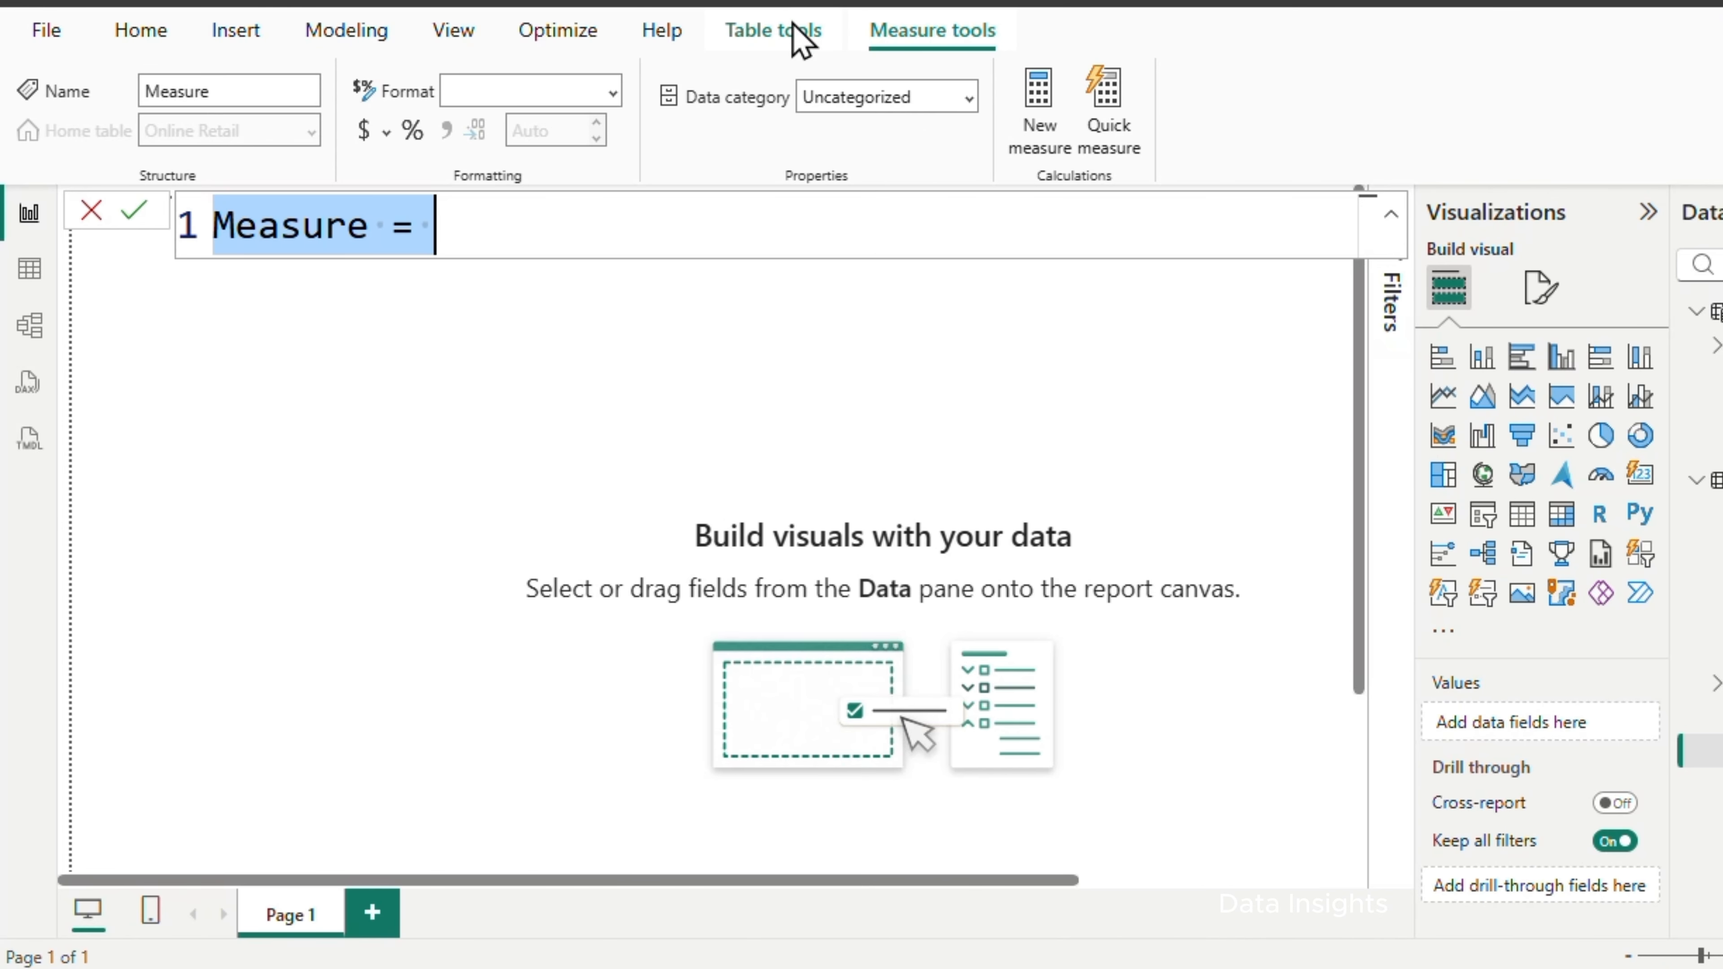
{"action": "type", "text": "Revenue Last Year = CALCULATE(   [Total Revenue],   SAMEPERIODLASTYEAR('DateTable'[Date]) )"}
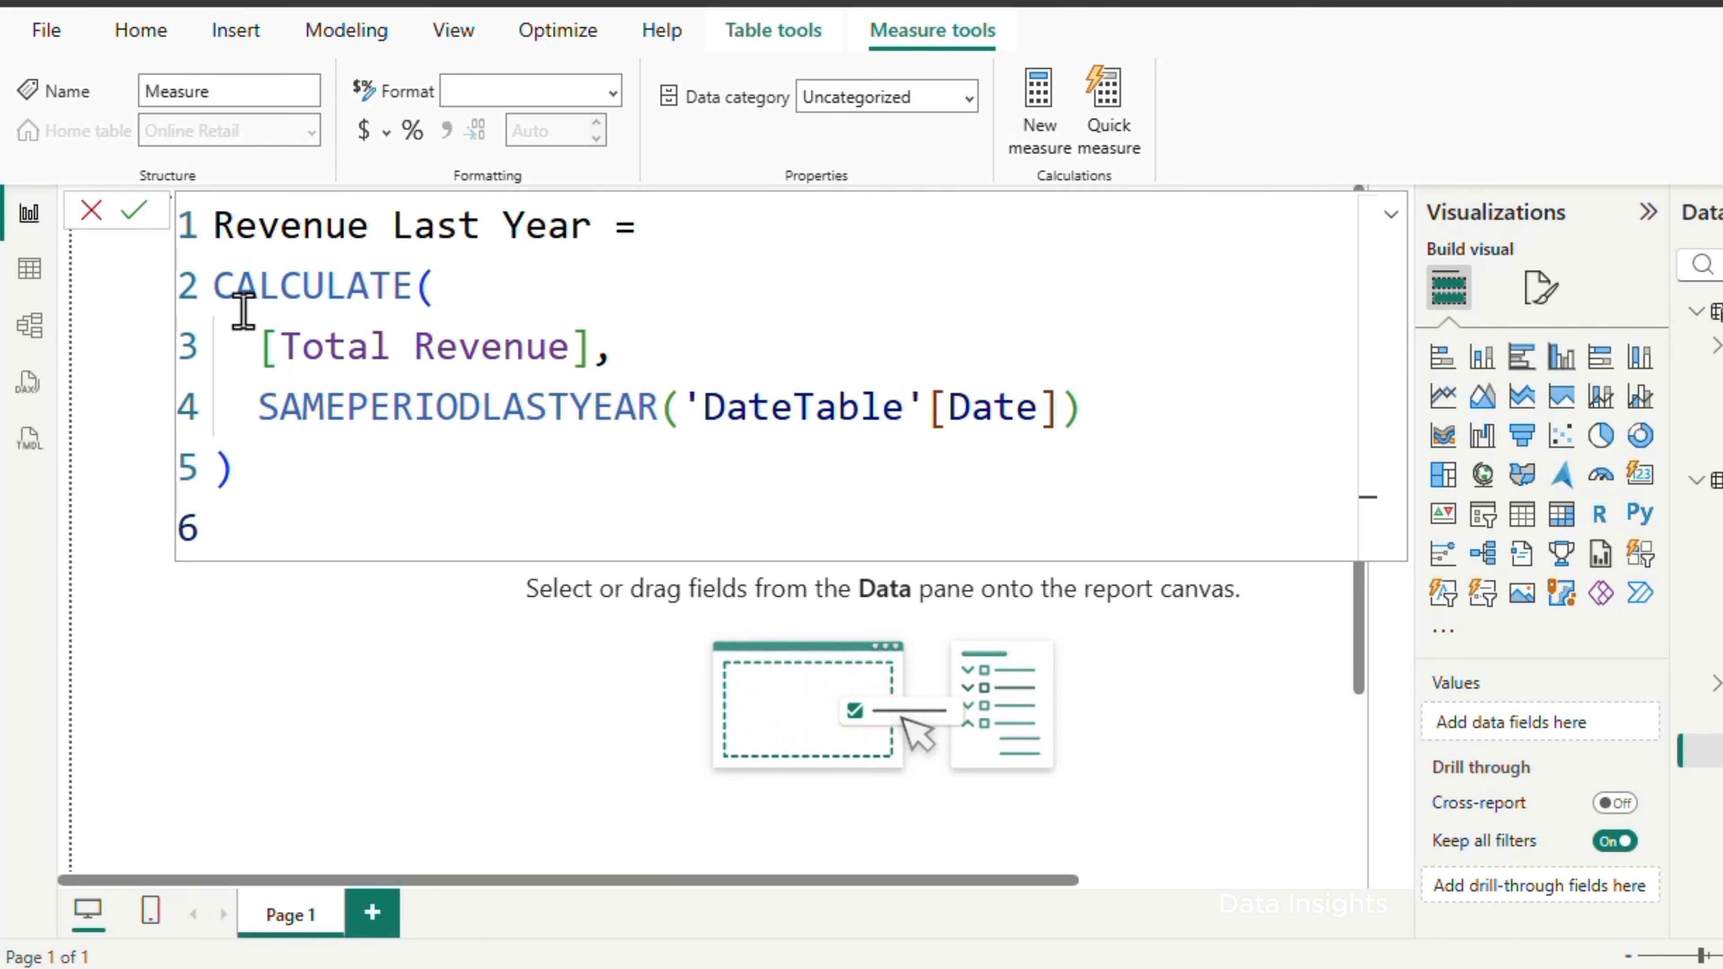
{"action": "left_click", "coordinate": [133, 212]}
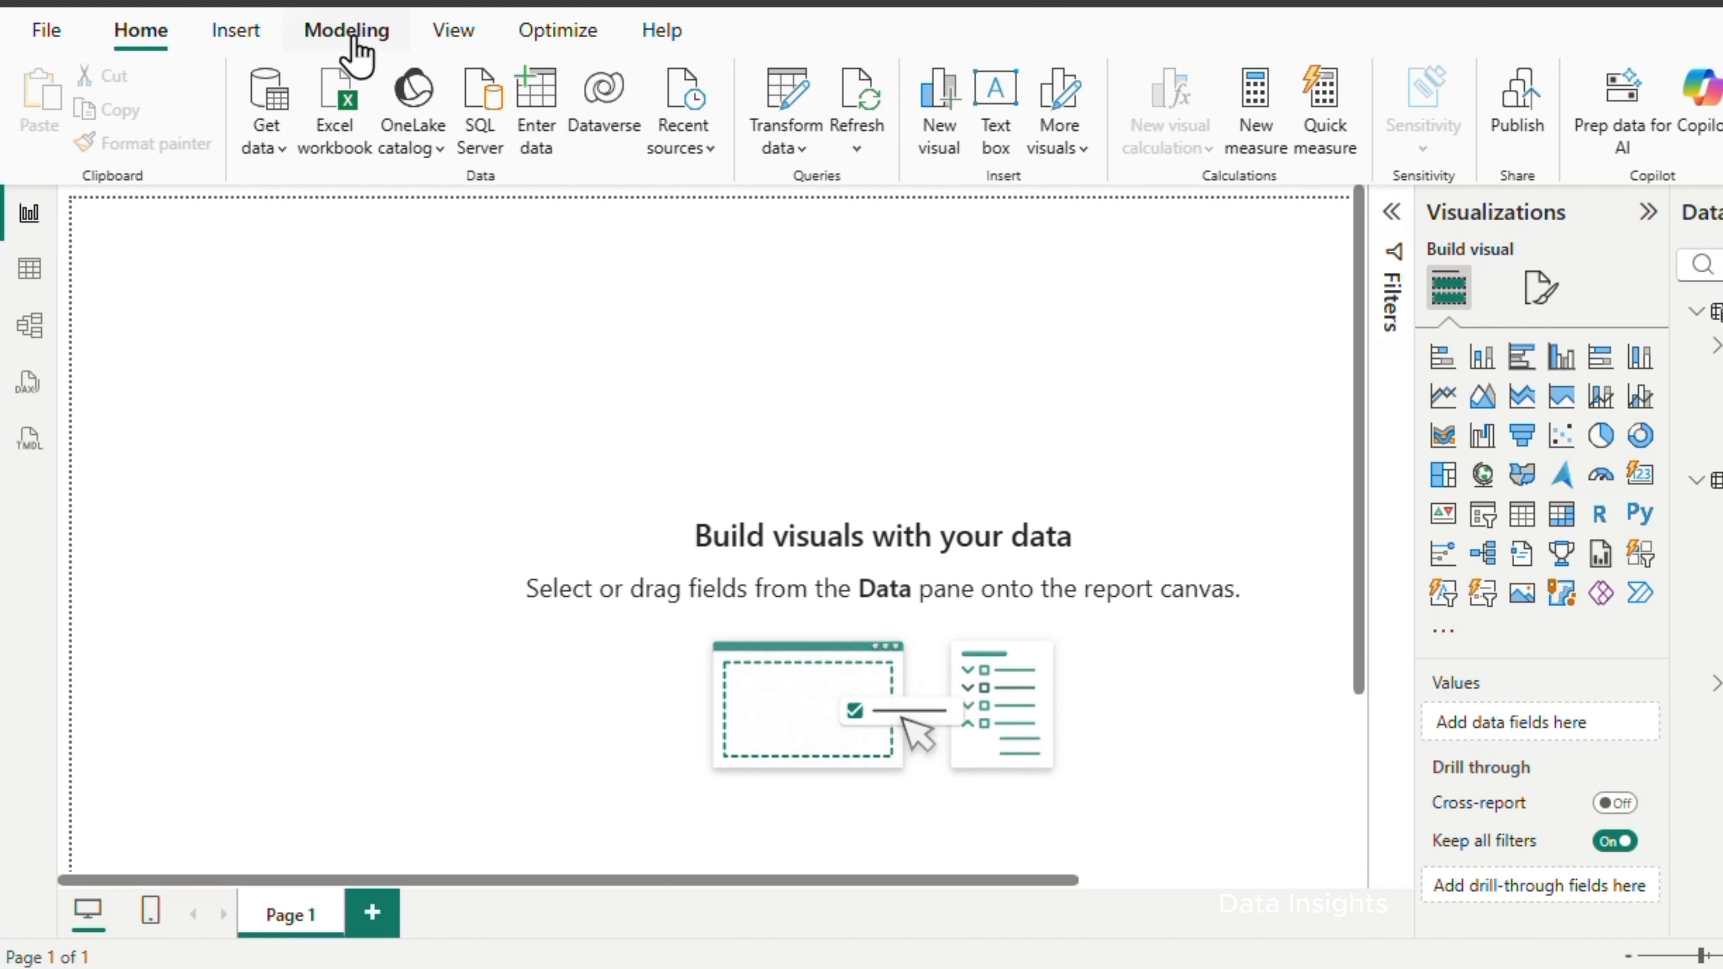
Create a YoY Growth % measure in Online Retail as DIVIDE([Total Revenue] - [Revenue Last Year], [Revenue Last Year])
{"action": "left_click", "coordinate": [347, 33]}
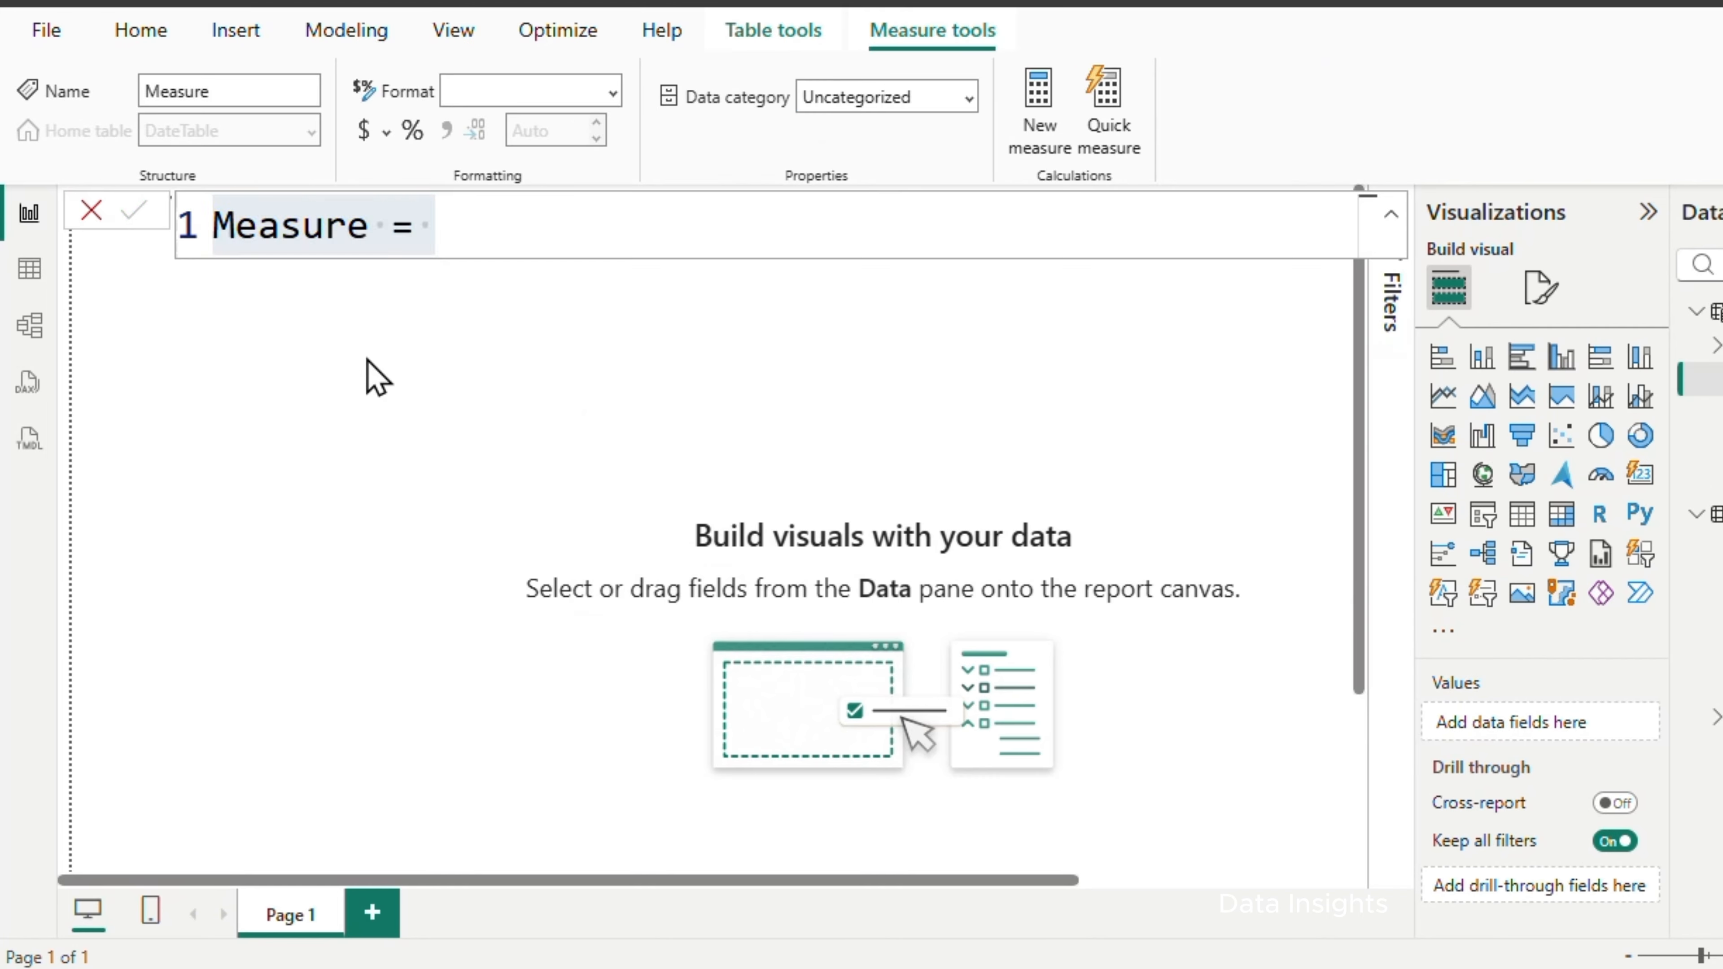
{"action": "key", "text": "ctrl+a"}
{"action": "type", "text": "YoY Growth % = DIVIDE(     [Total Revenue] - [Revenue Last Year],     [Revenue Last Year] )"}
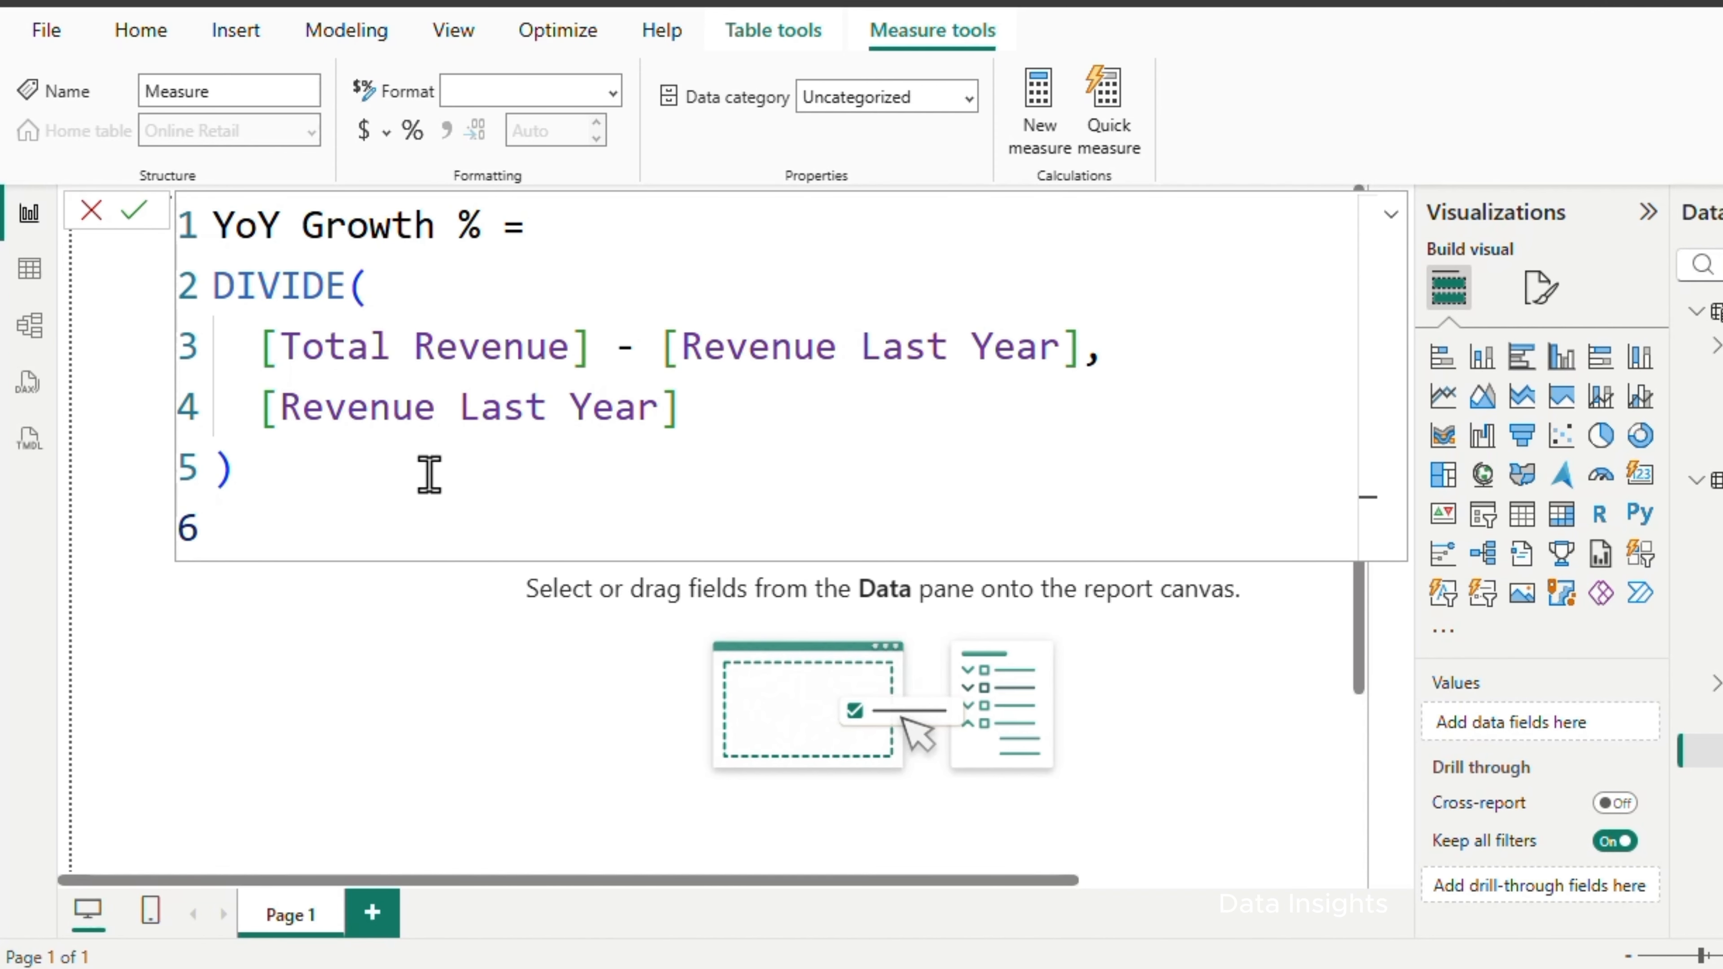
{"action": "left_click", "coordinate": [133, 211]}
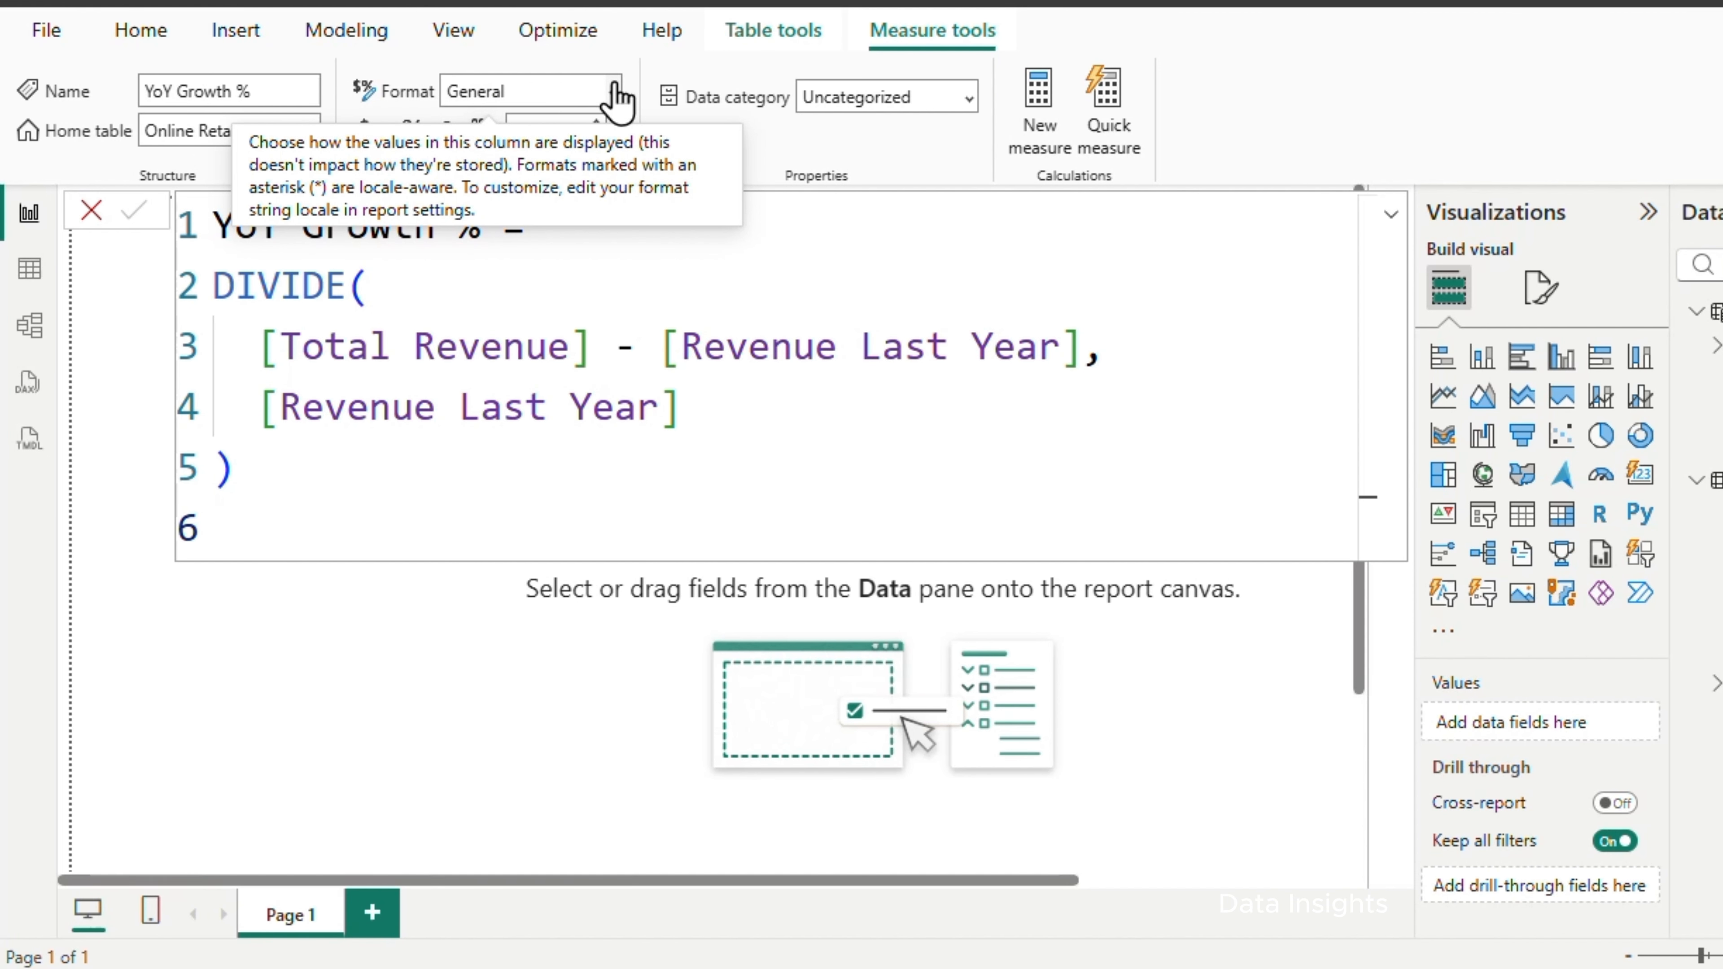
Format the YoY Growth % measure as Percentage
{"action": "left_click", "coordinate": [616, 98]}
{"action": "left_click", "coordinate": [518, 288]}
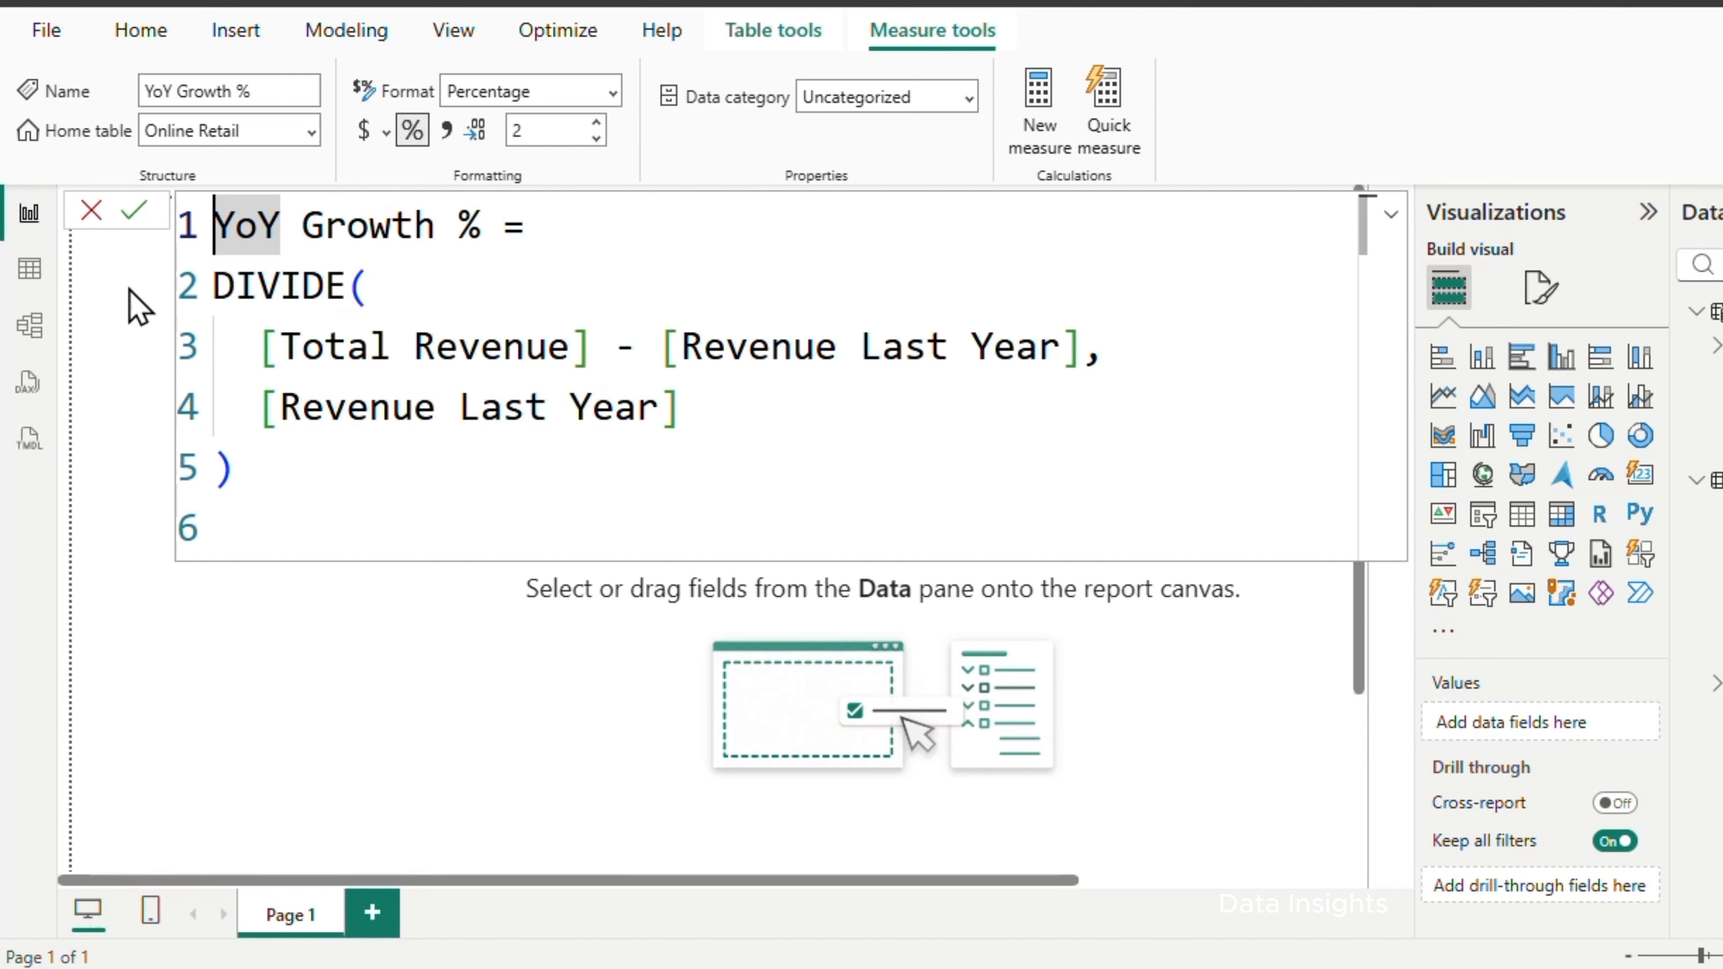
{"action": "left_click", "coordinate": [136, 213]}
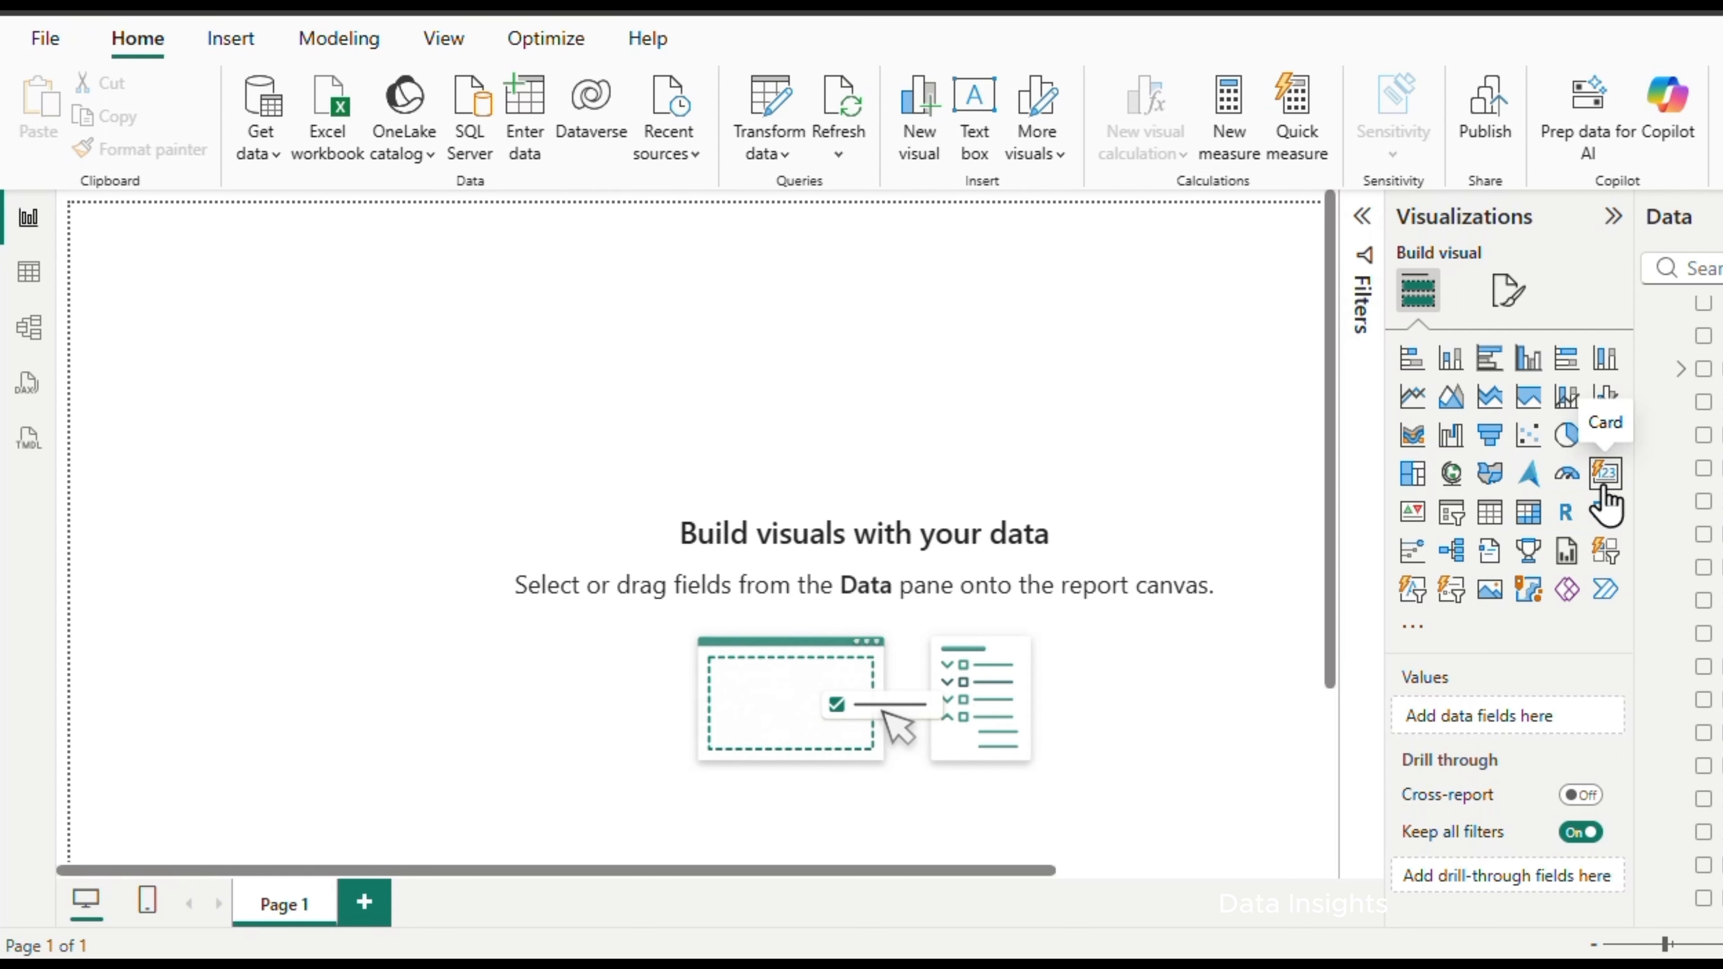
Add a card visual to the report page showing Total Revenue
{"action": "left_click", "coordinate": [1606, 475]}
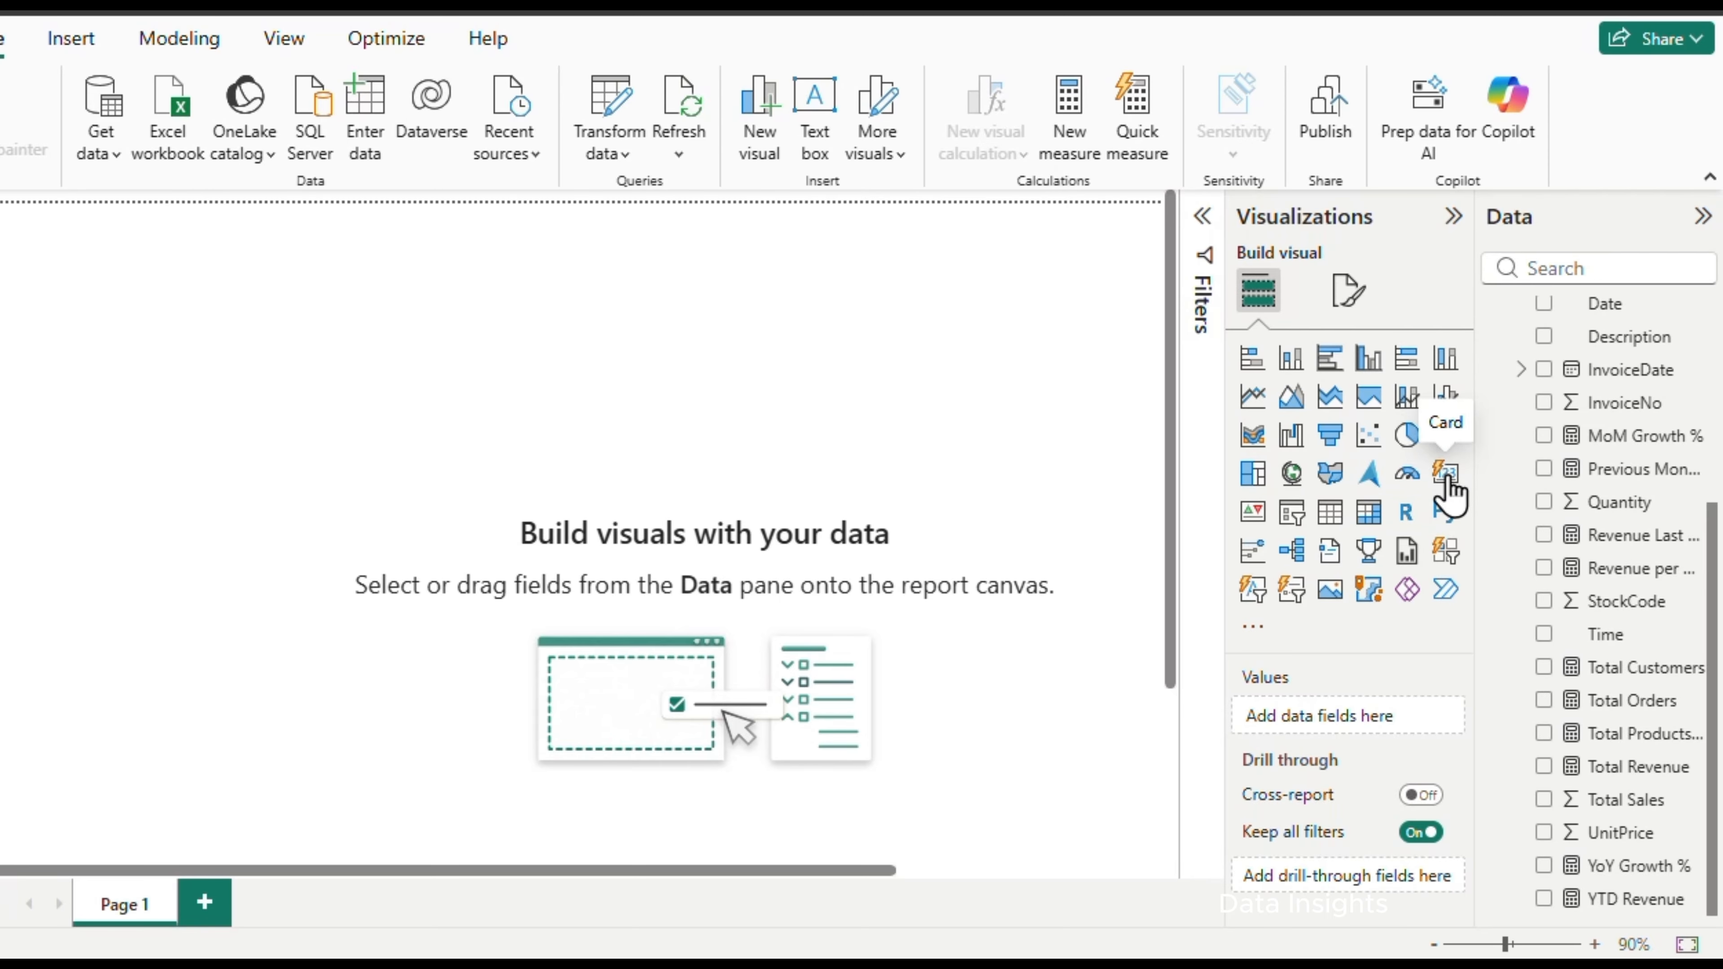
{"action": "left_click", "coordinate": [1446, 473]}
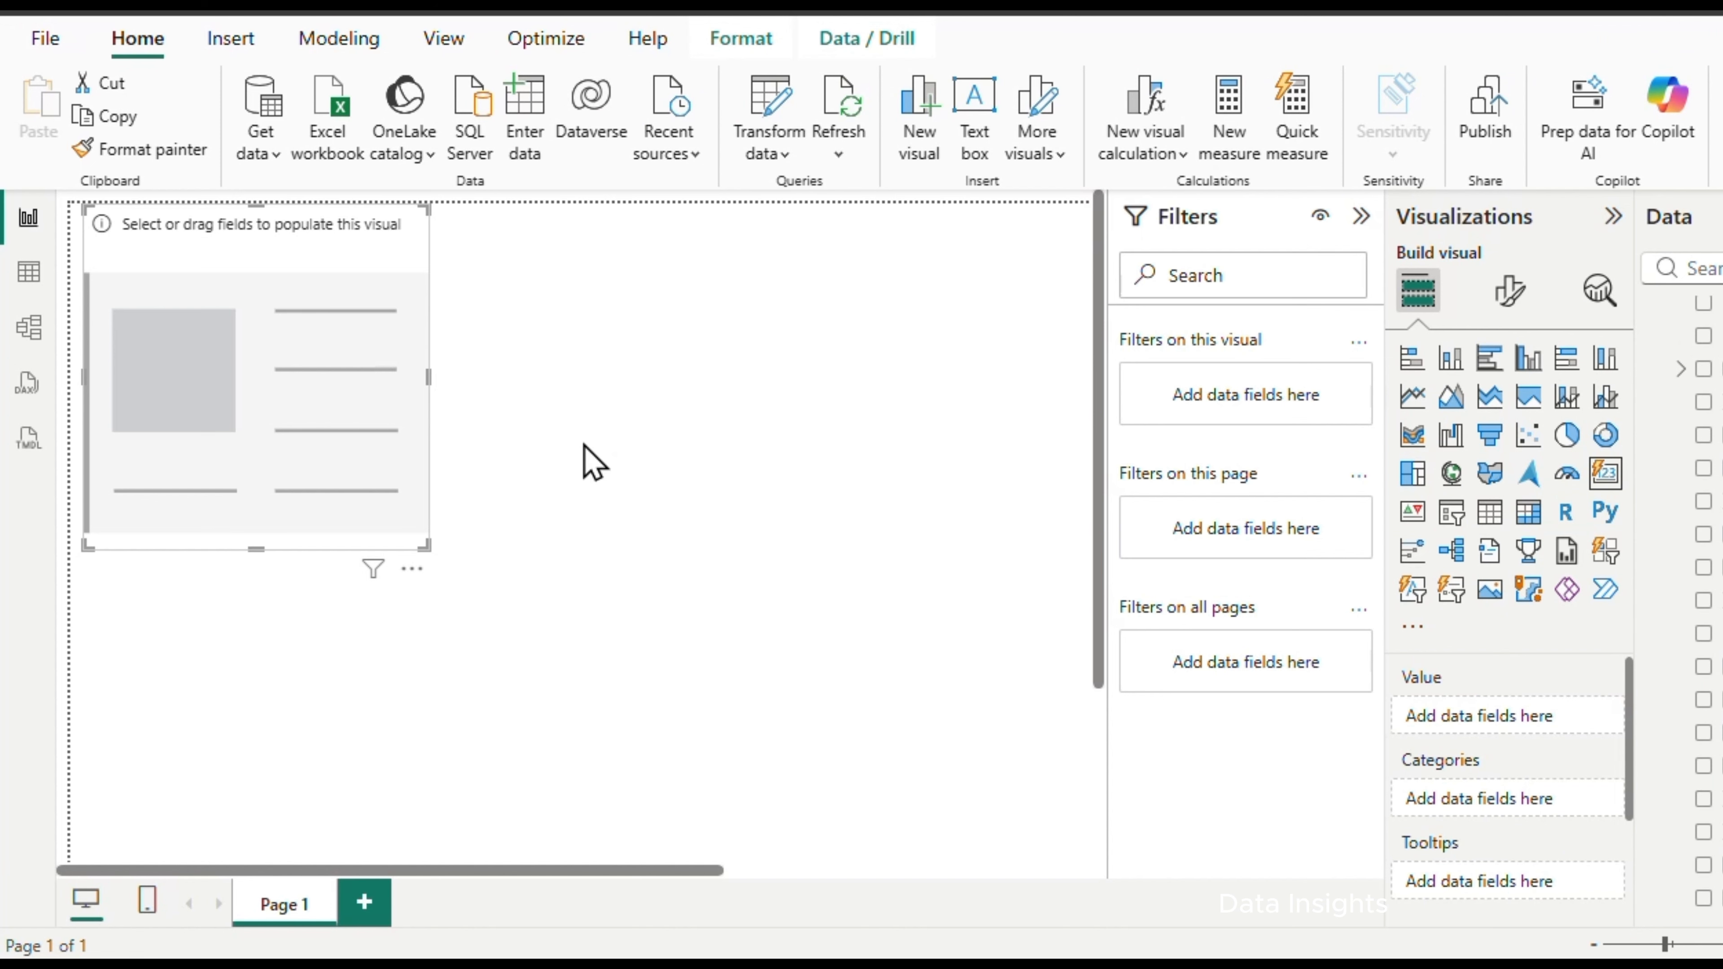
{"action": "left_click", "coordinate": [1703, 767]}
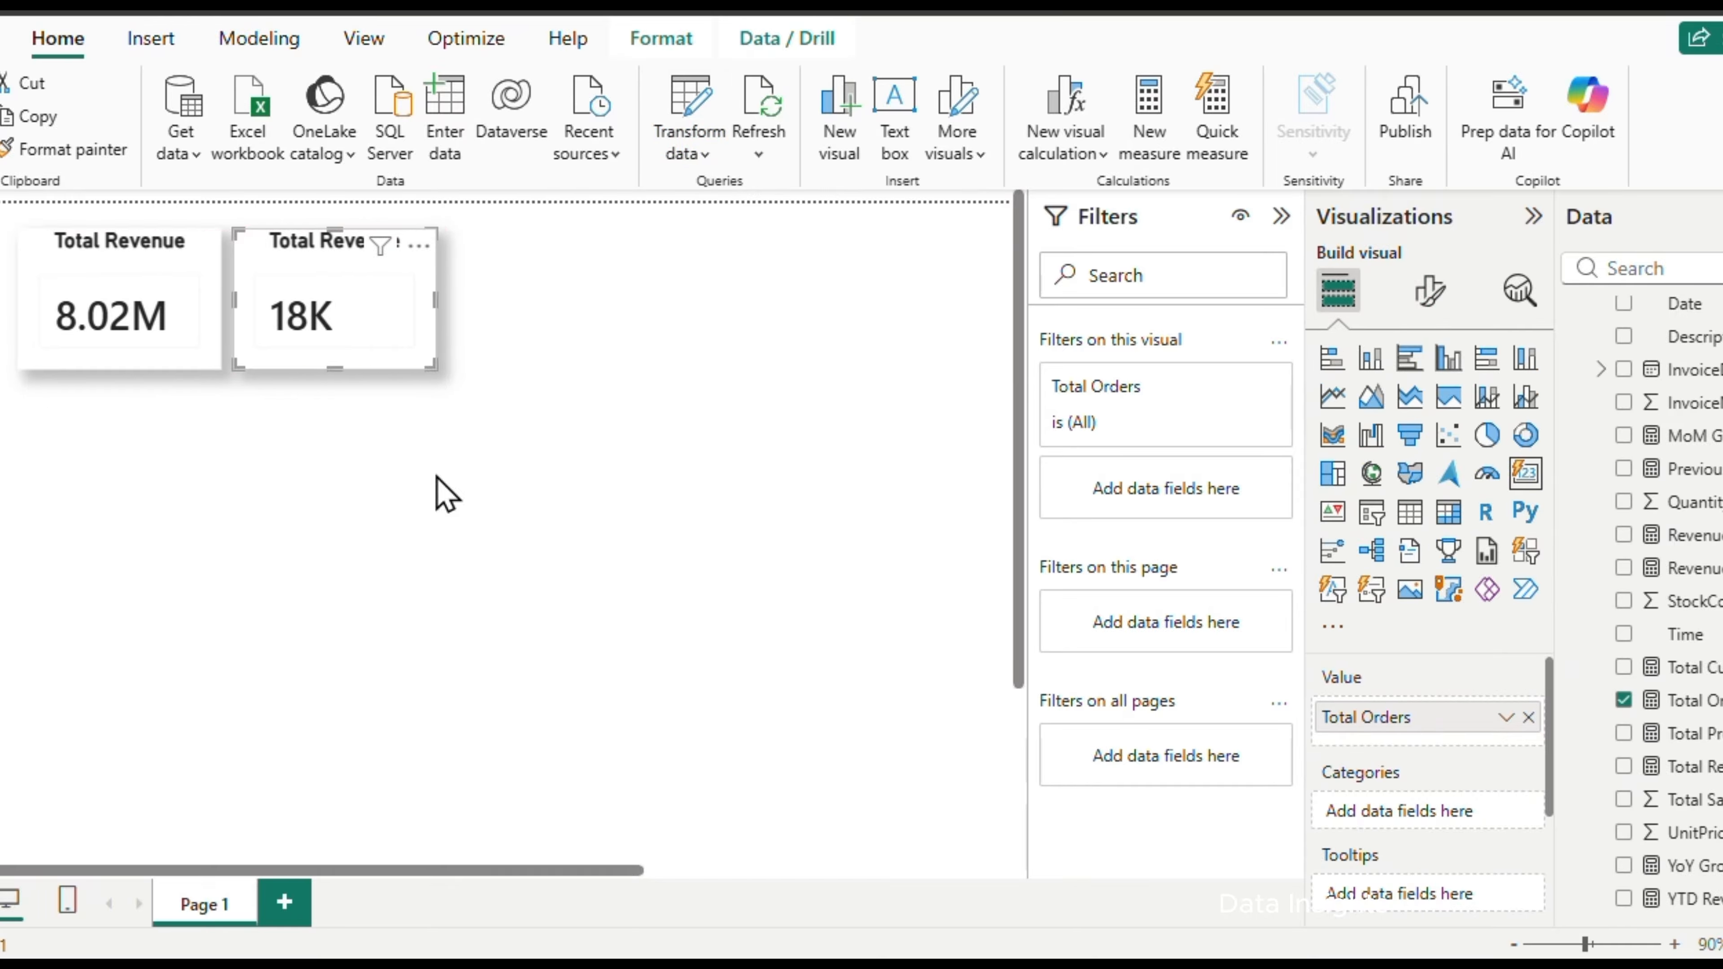
Place a copy of the Total Orders card beside the original and switch its value to Total Customers
{"action": "left_click_drag", "start_coordinate": [608, 272], "coordinate": [597, 273]}
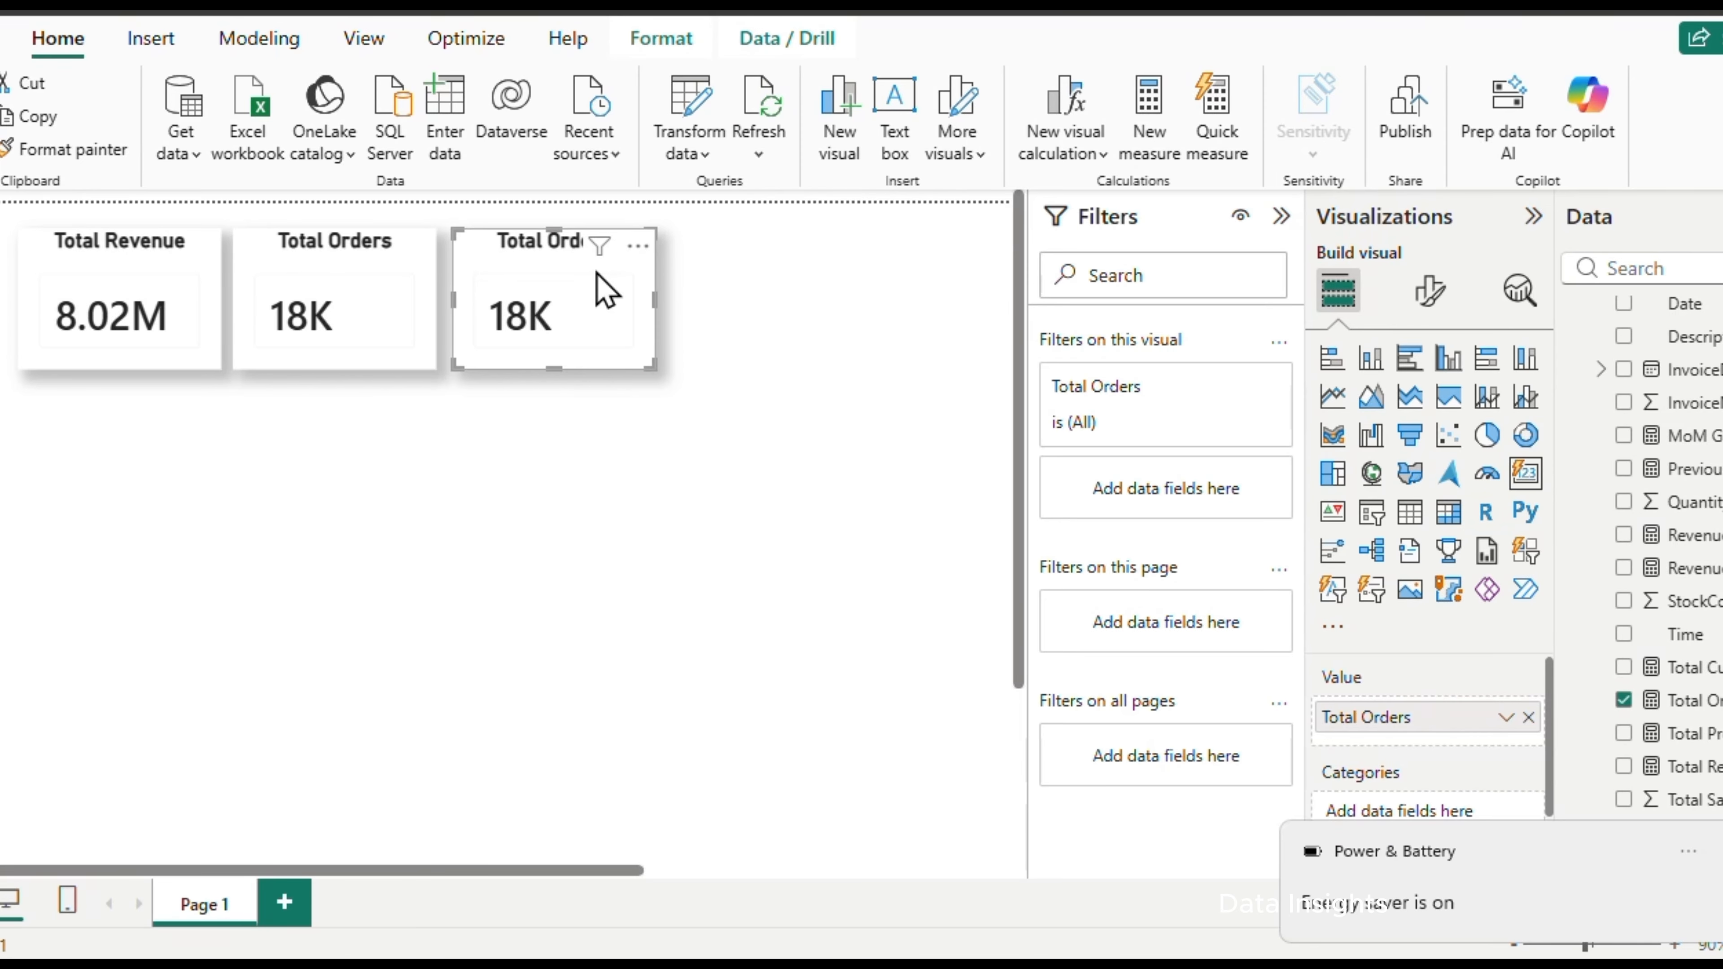
{"action": "left_click", "coordinate": [1623, 699]}
{"action": "left_click", "coordinate": [1624, 667]}
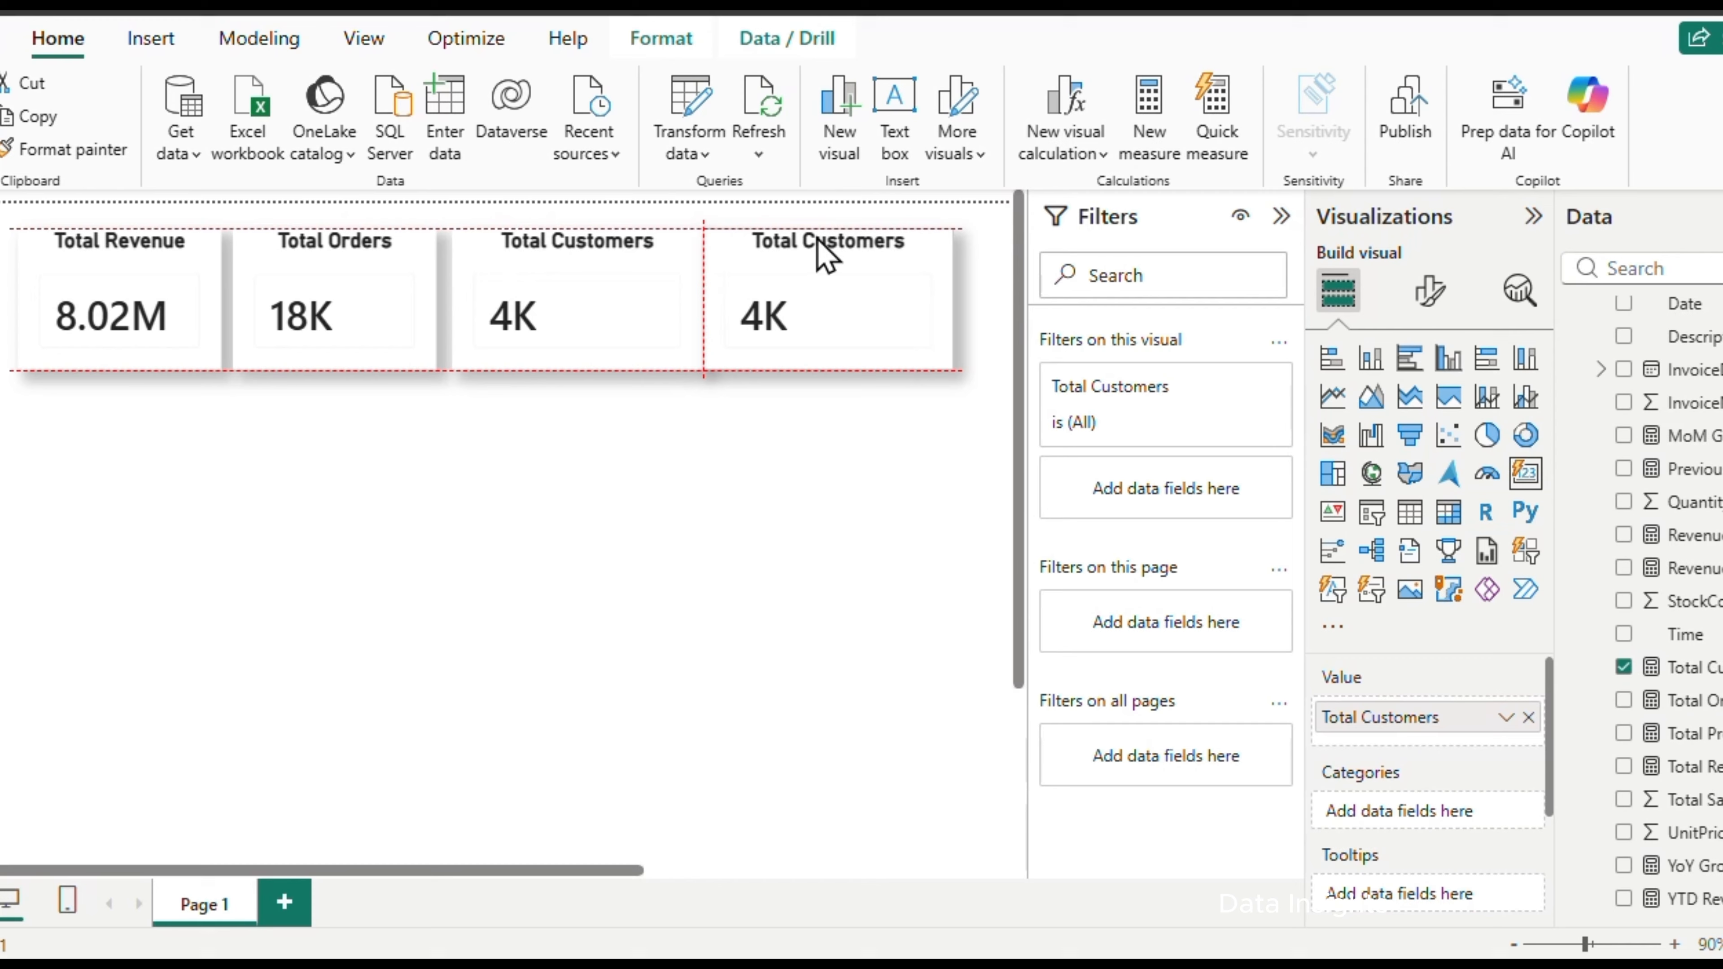
Place a copy of the Total Customers card at the end of the row, show Average Order Value in it and title it Average Order Value
{"action": "left_click_drag", "start_coordinate": [820, 258], "coordinate": [841, 257]}
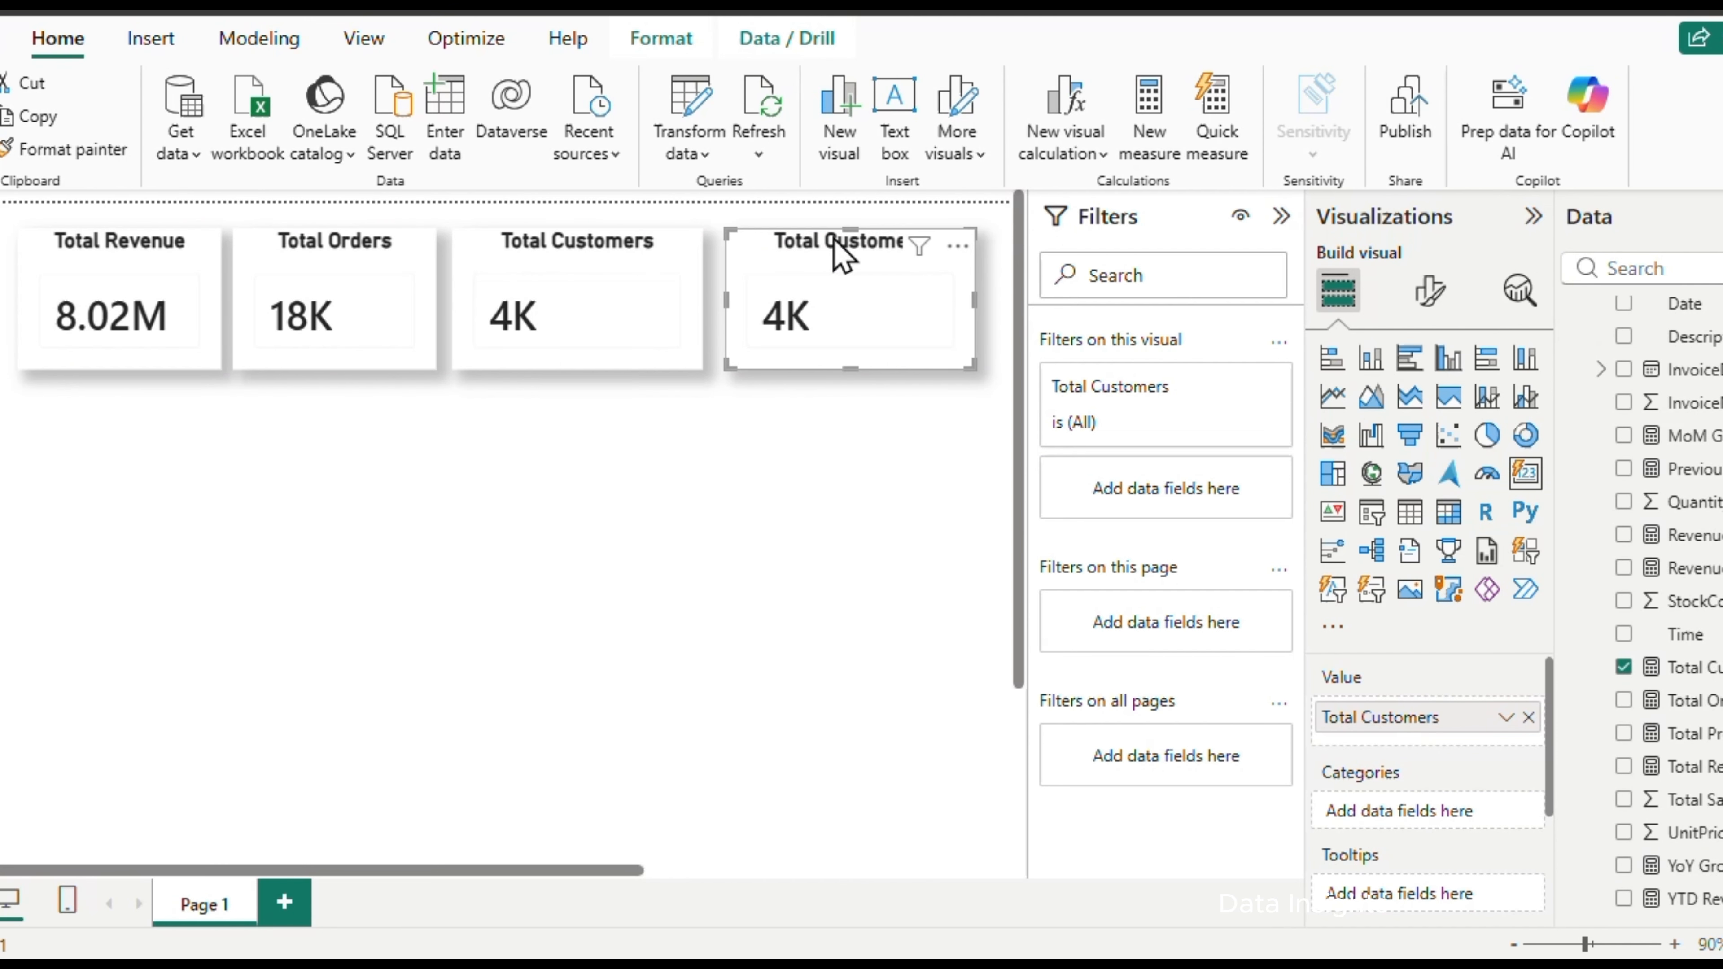
{"action": "scroll", "coordinate": [1629, 475], "scroll_direction": "up", "scroll_amount": 3}
{"action": "left_click", "coordinate": [1623, 342]}
{"action": "left_click", "coordinate": [1429, 291]}
{"action": "left_click", "coordinate": [1416, 679]}
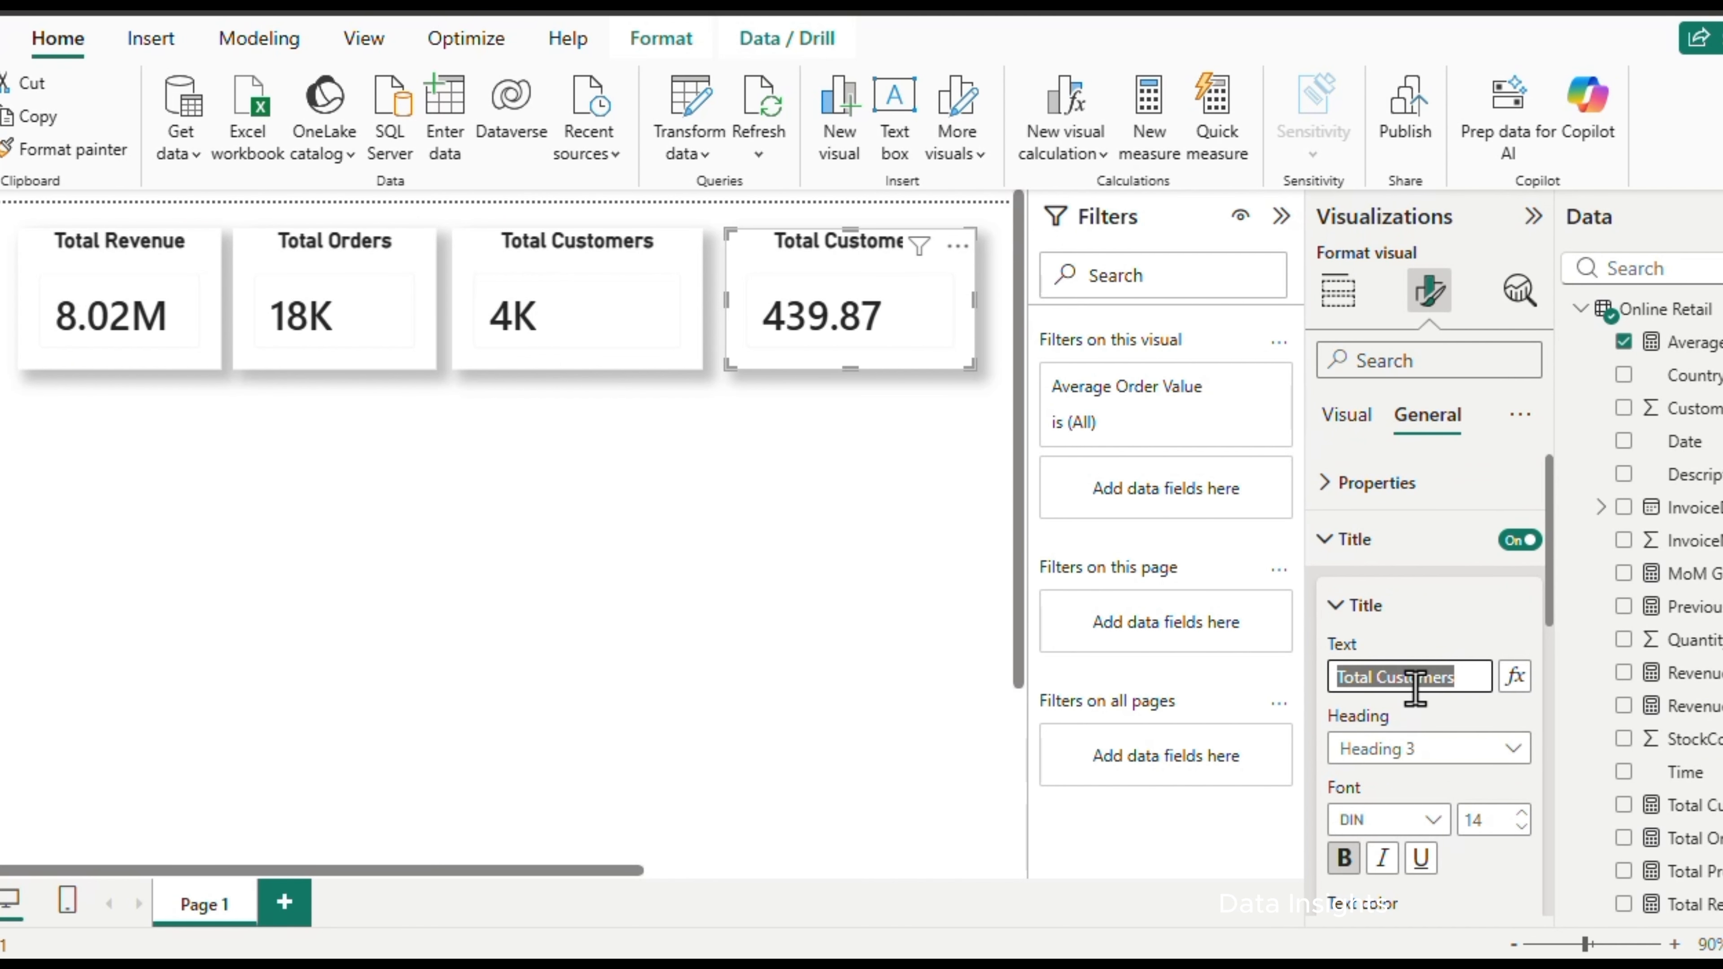
{"action": "type", "text": "Average Order Value"}
{"action": "left_click", "coordinate": [785, 611]}
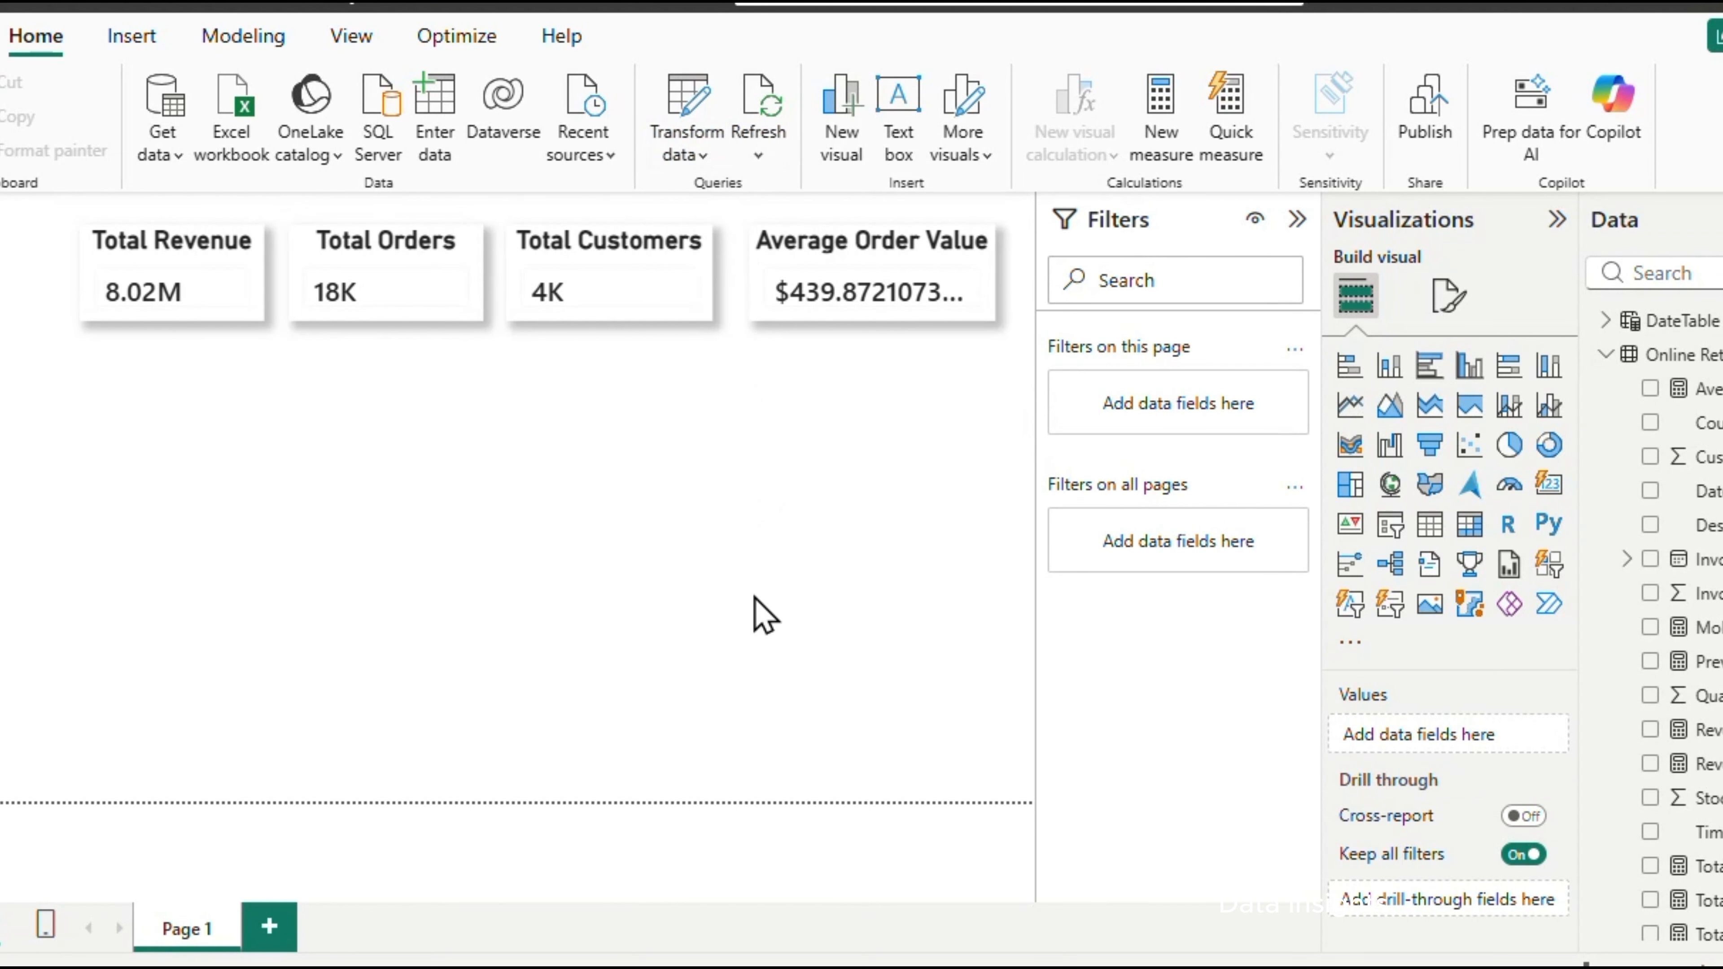
Add a widened line chart directly below the cards, plotting Total Revenue by Year-Month
{"action": "left_click", "coordinate": [1350, 406]}
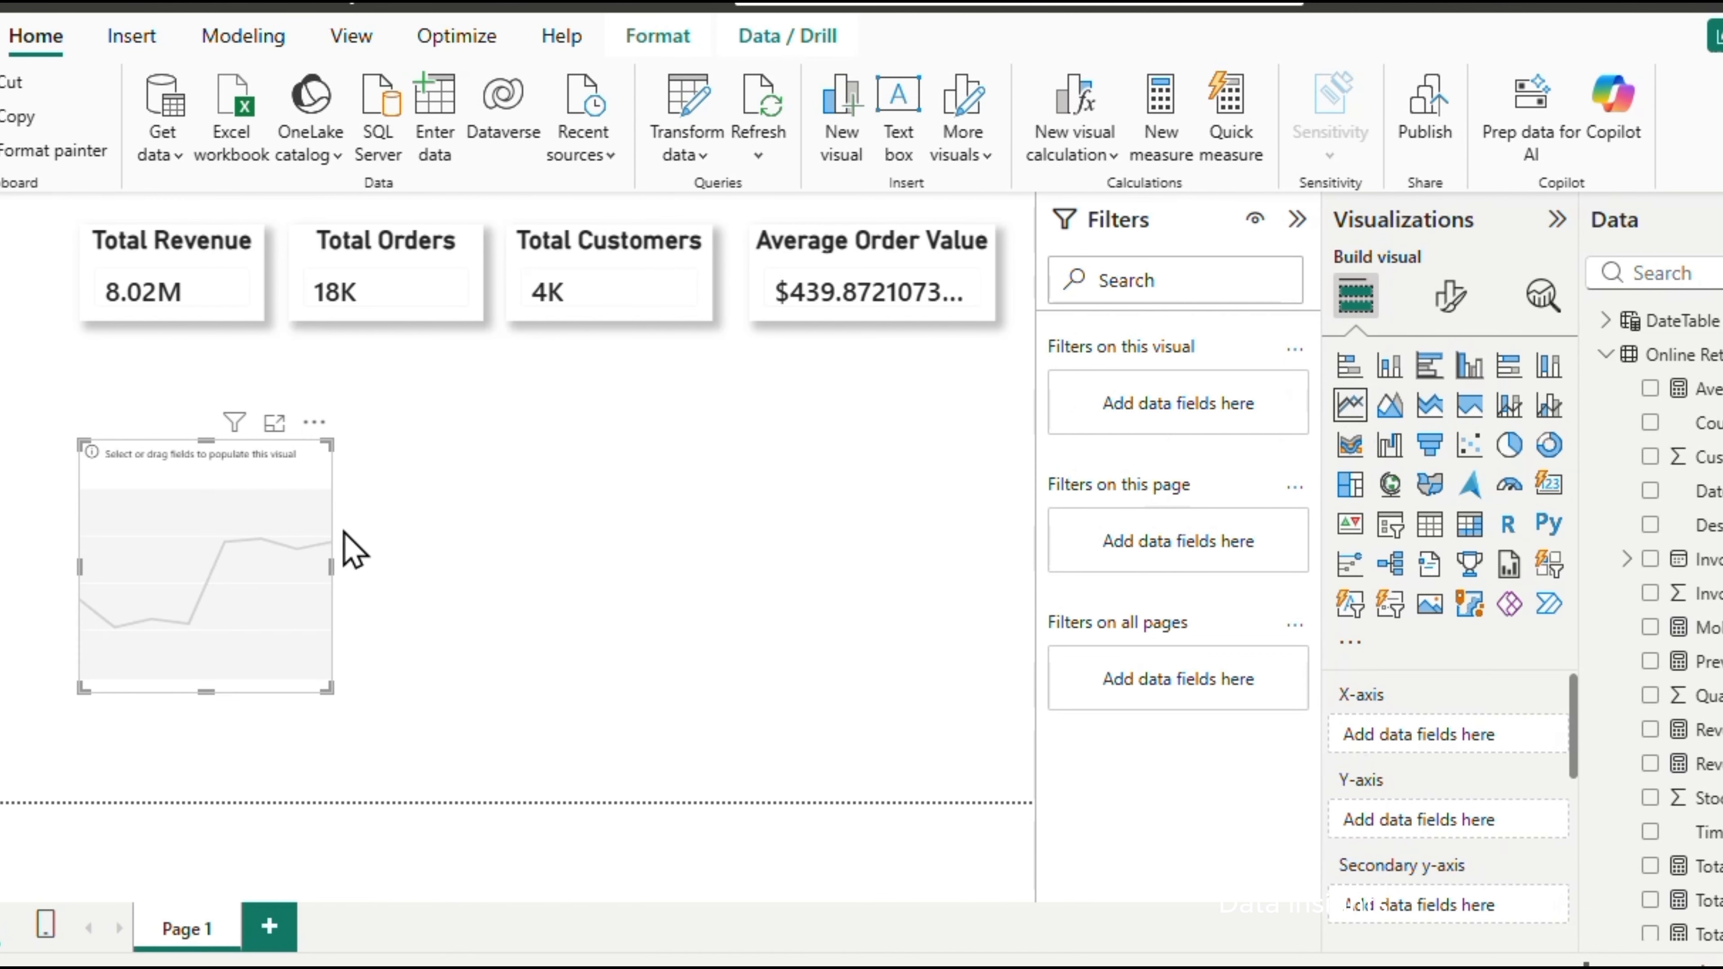
{"action": "left_click_drag", "start_coordinate": [216, 475], "coordinate": [221, 385]}
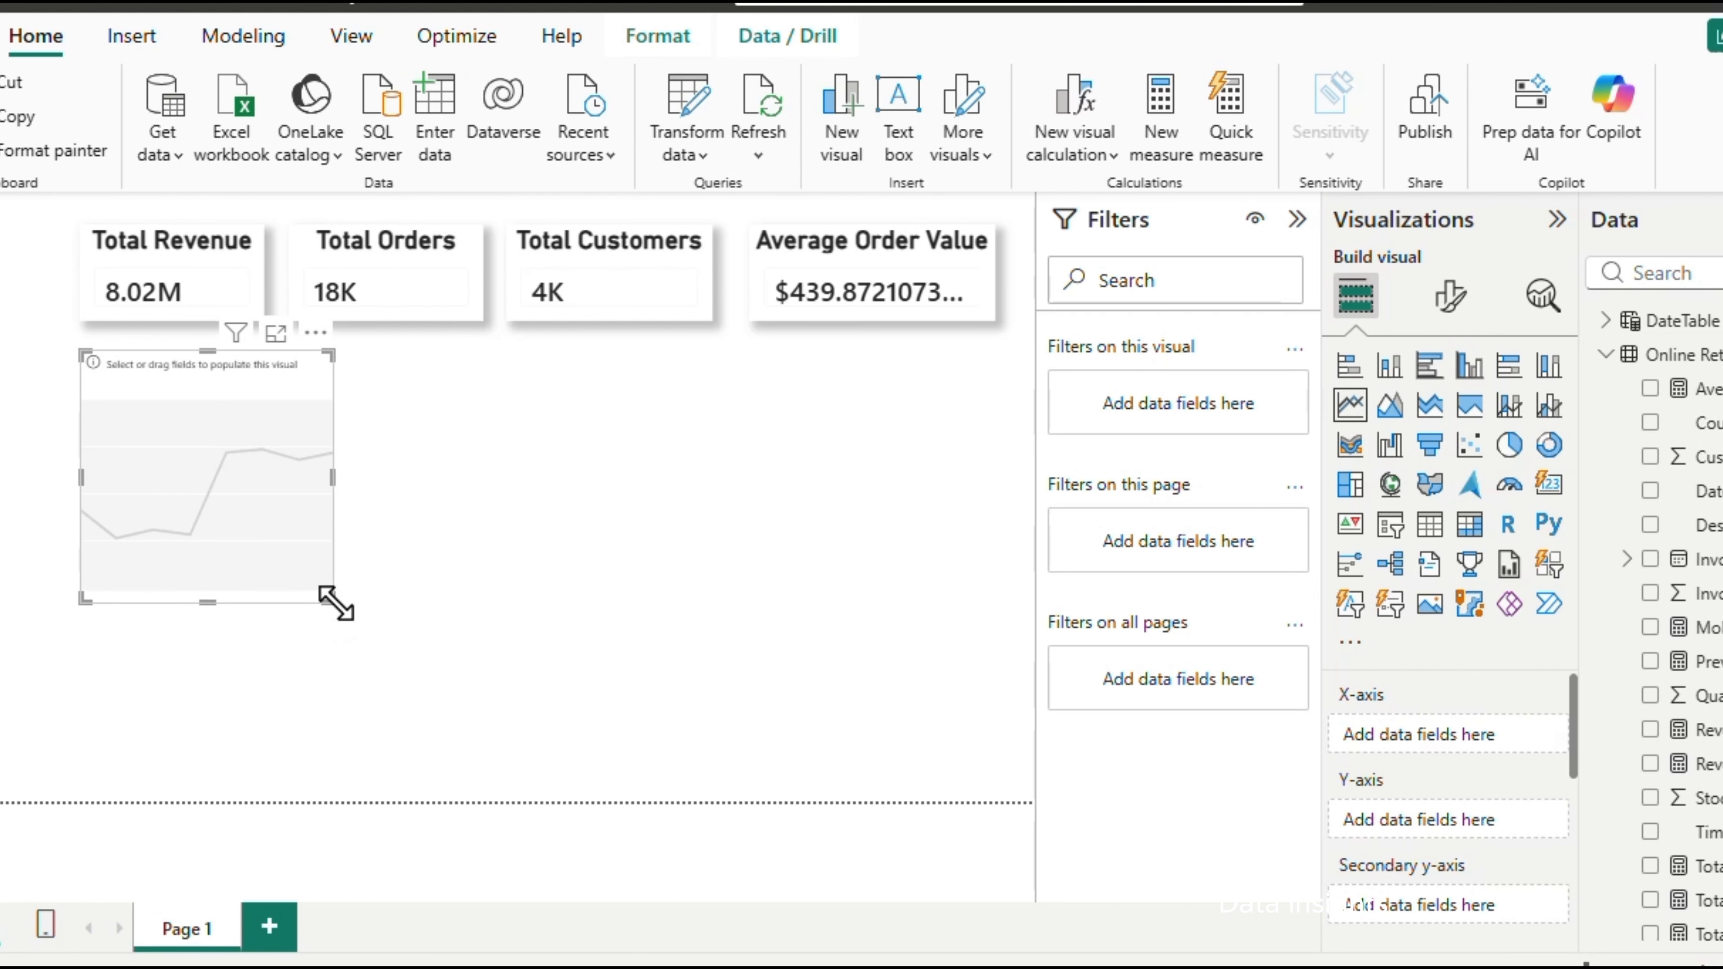
{"action": "left_click_drag", "start_coordinate": [336, 604], "coordinate": [711, 617]}
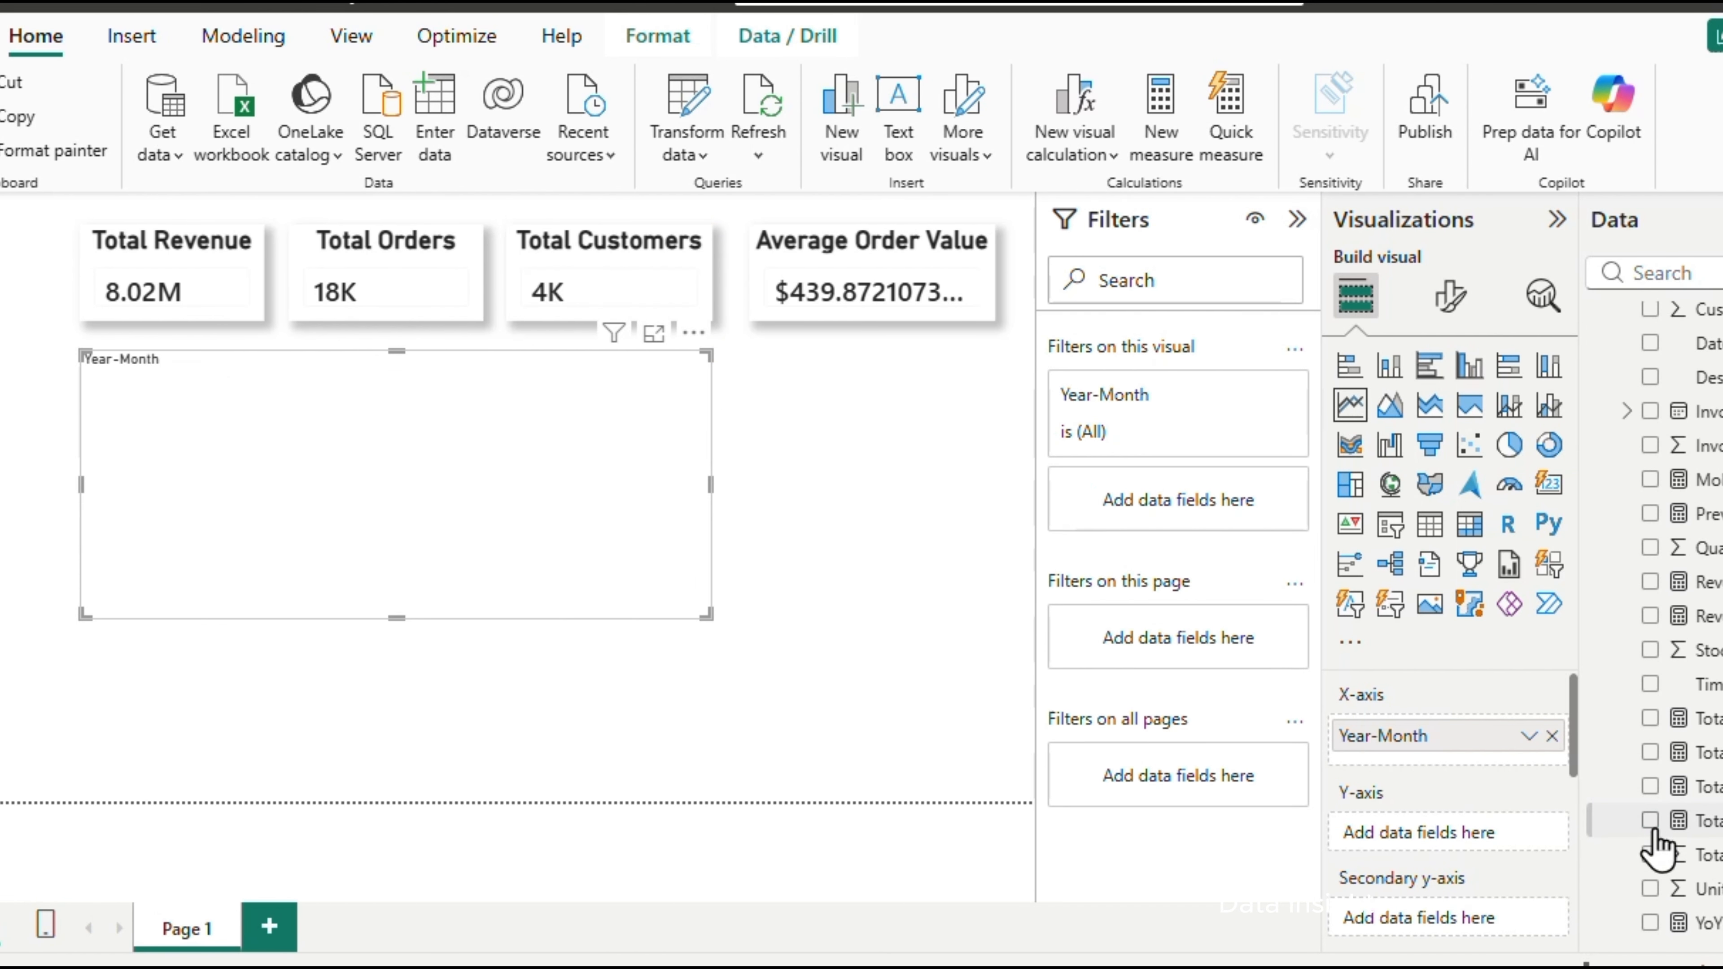
{"action": "left_click", "coordinate": [1653, 827]}
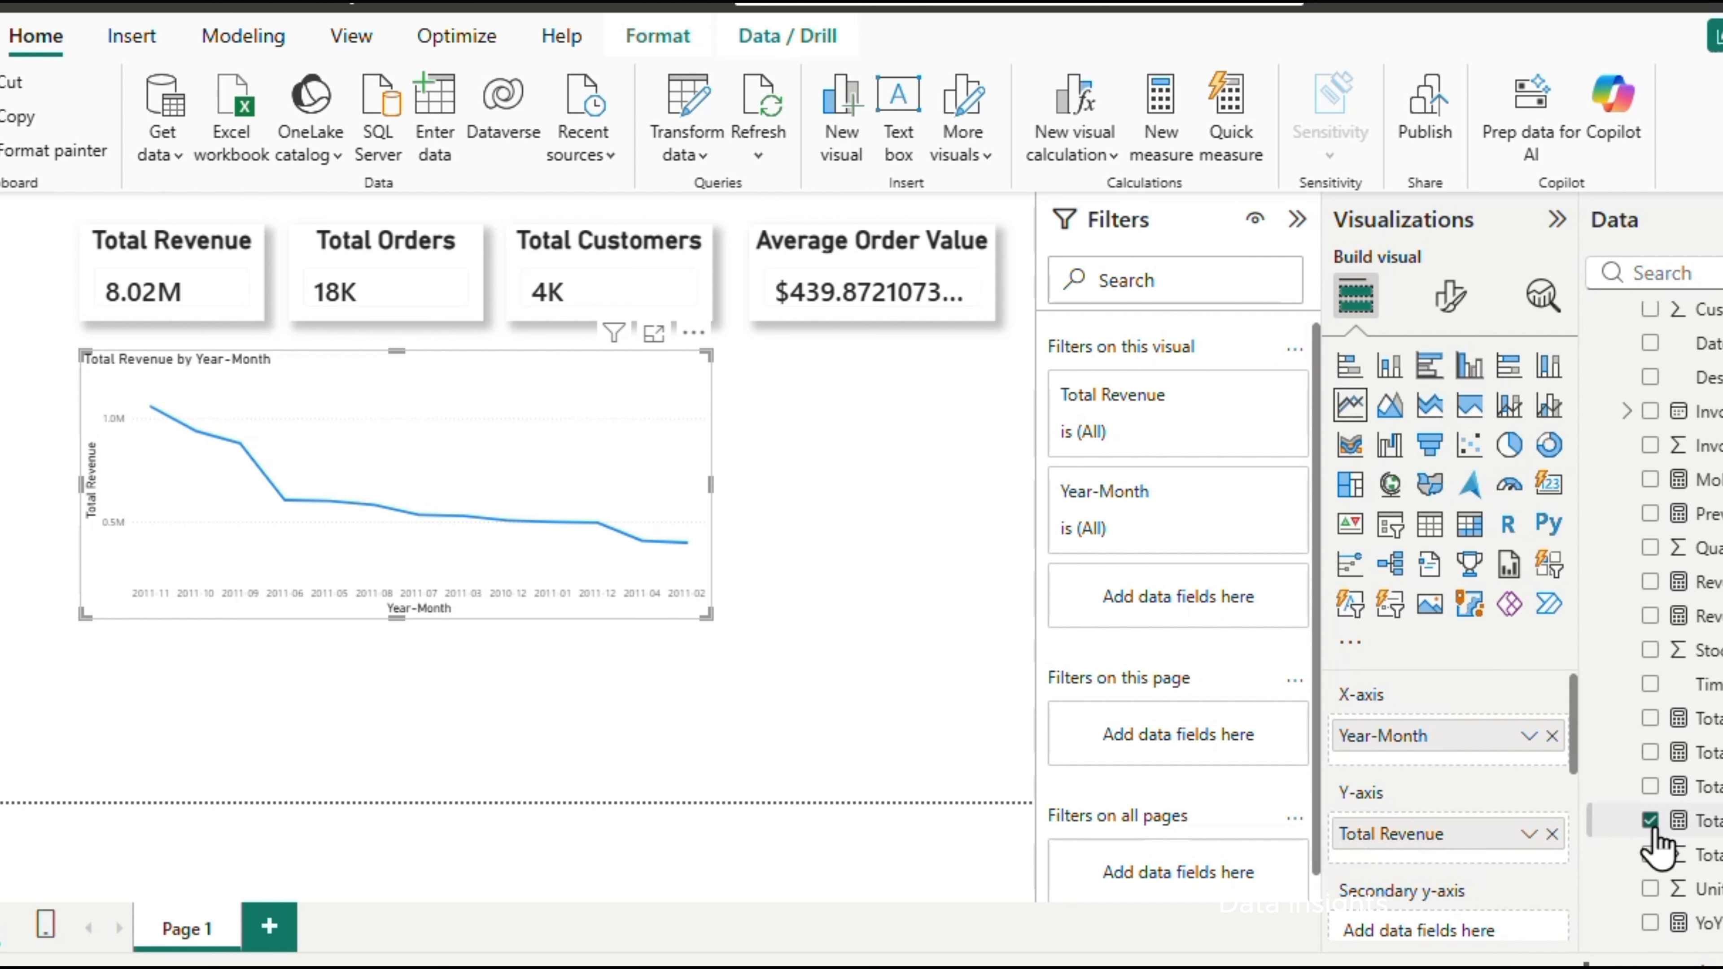
Retitle the line chart as Total revenue by Year-Month
{"action": "left_click", "coordinate": [1450, 296]}
{"action": "left_click", "coordinate": [1447, 425]}
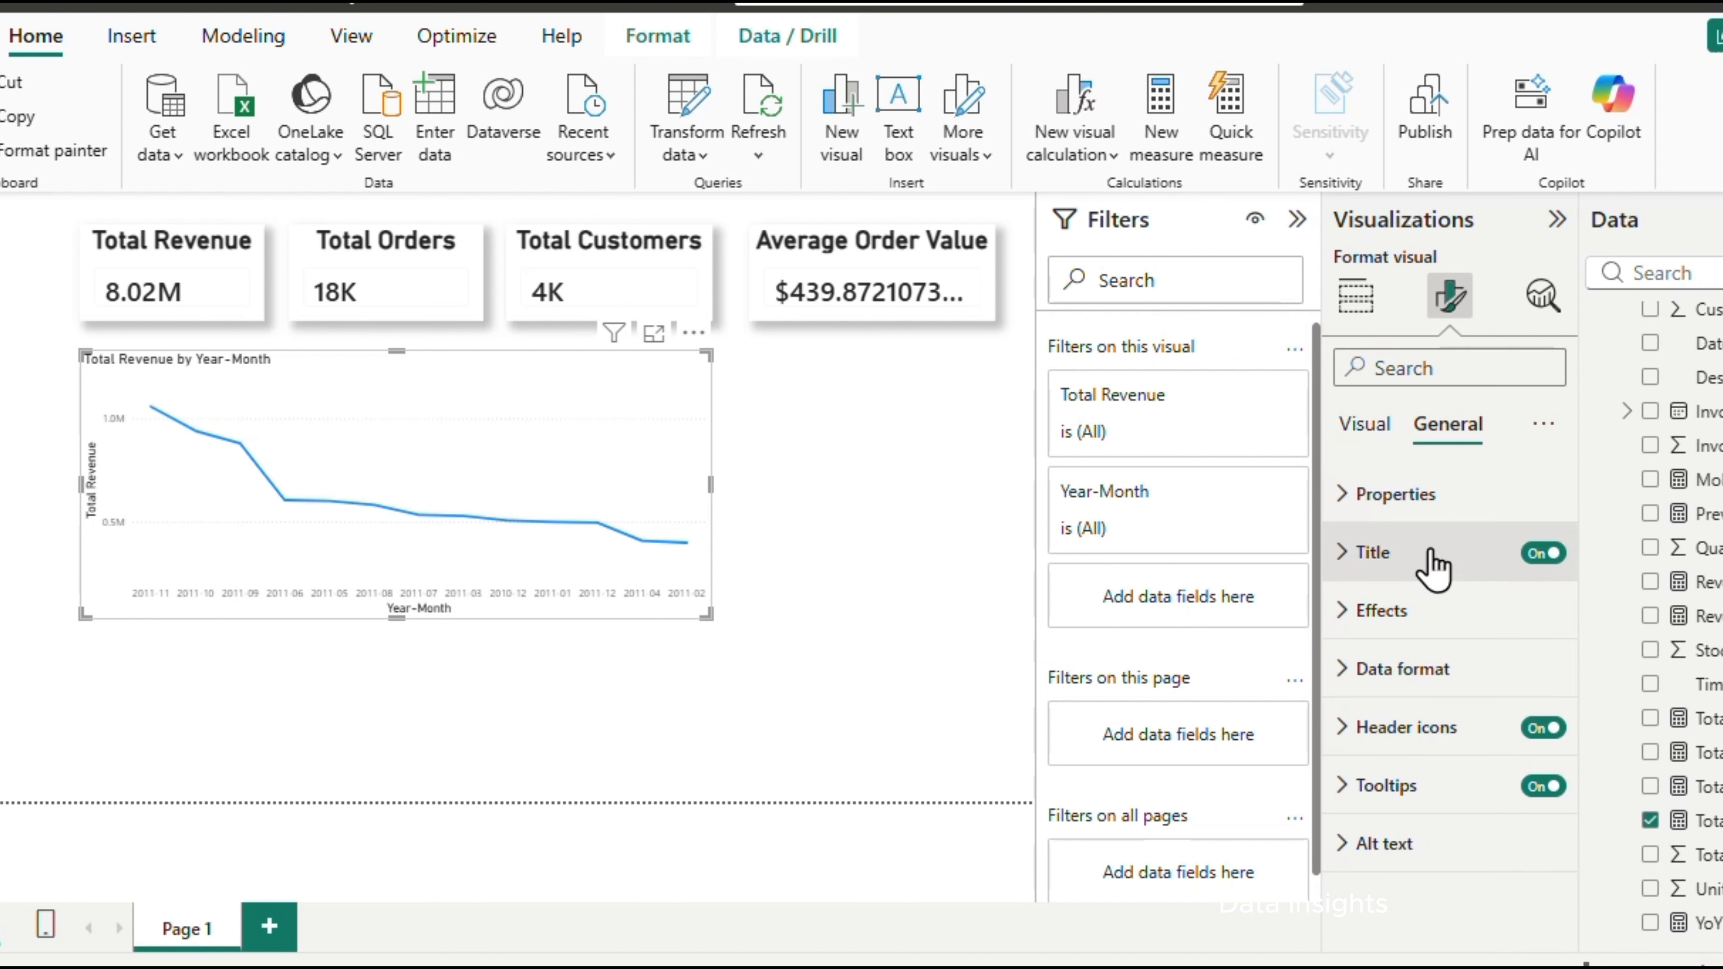
{"action": "left_click", "coordinate": [1430, 551]}
{"action": "left_click", "coordinate": [1413, 694]}
{"action": "key", "text": "ctrl+a"}
{"action": "type", "text": "Total revenue by Year-Month"}
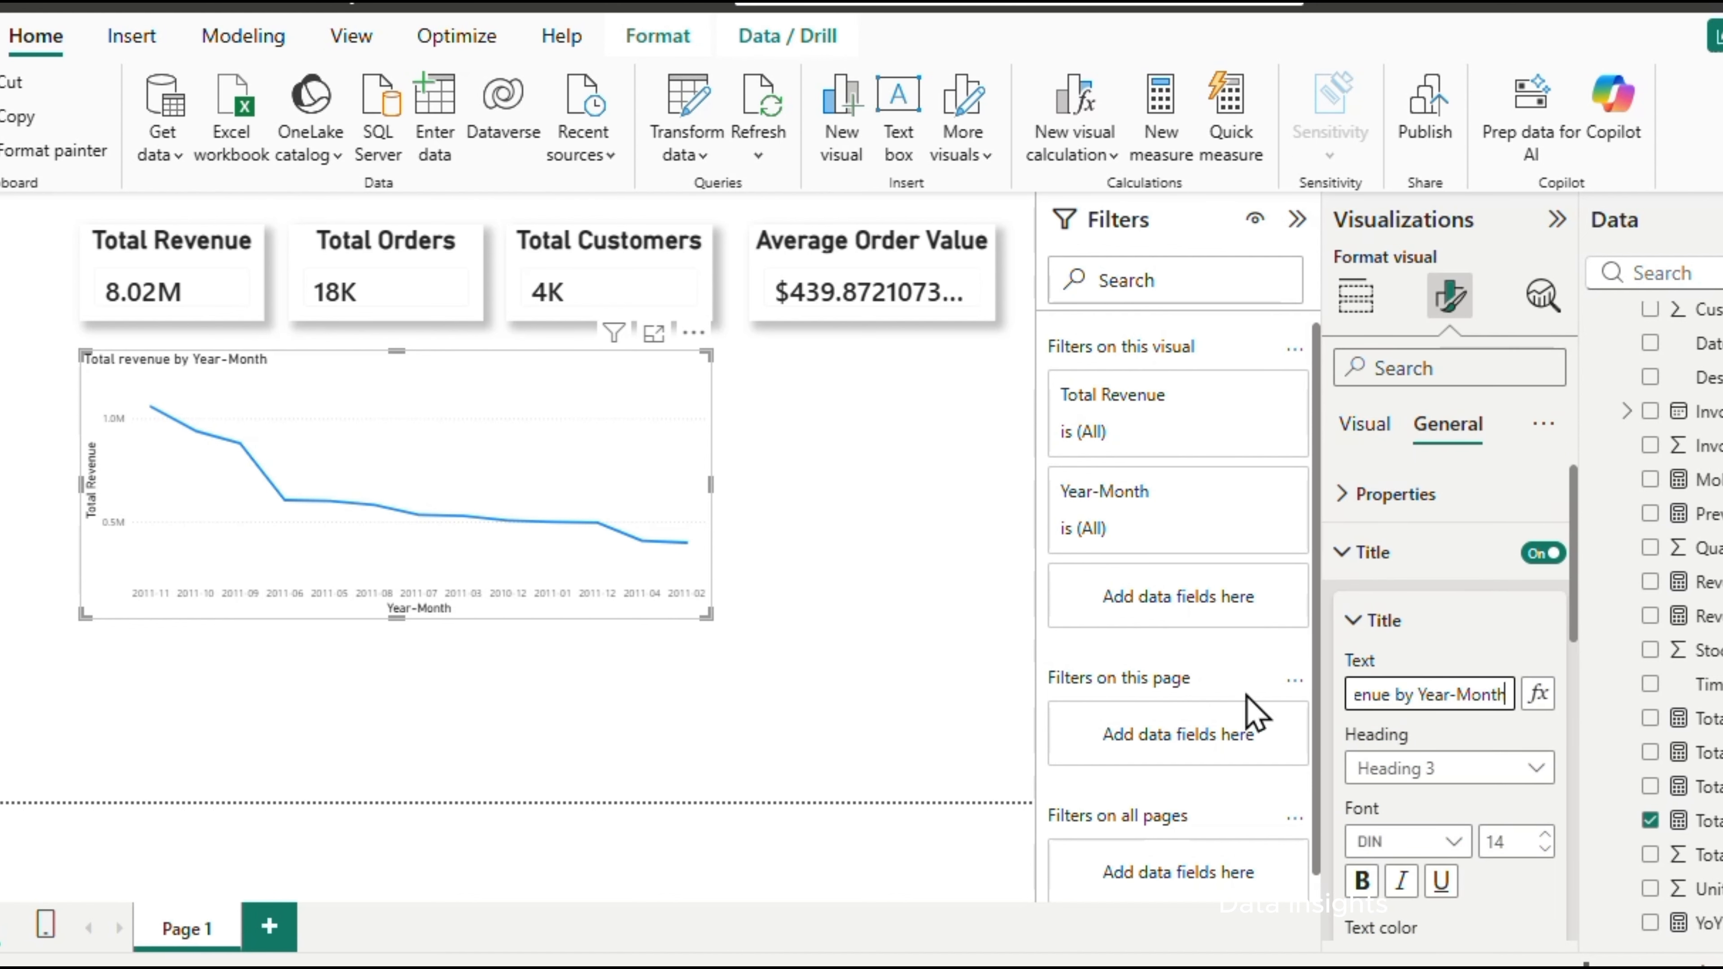
{"action": "left_click", "coordinate": [912, 587]}
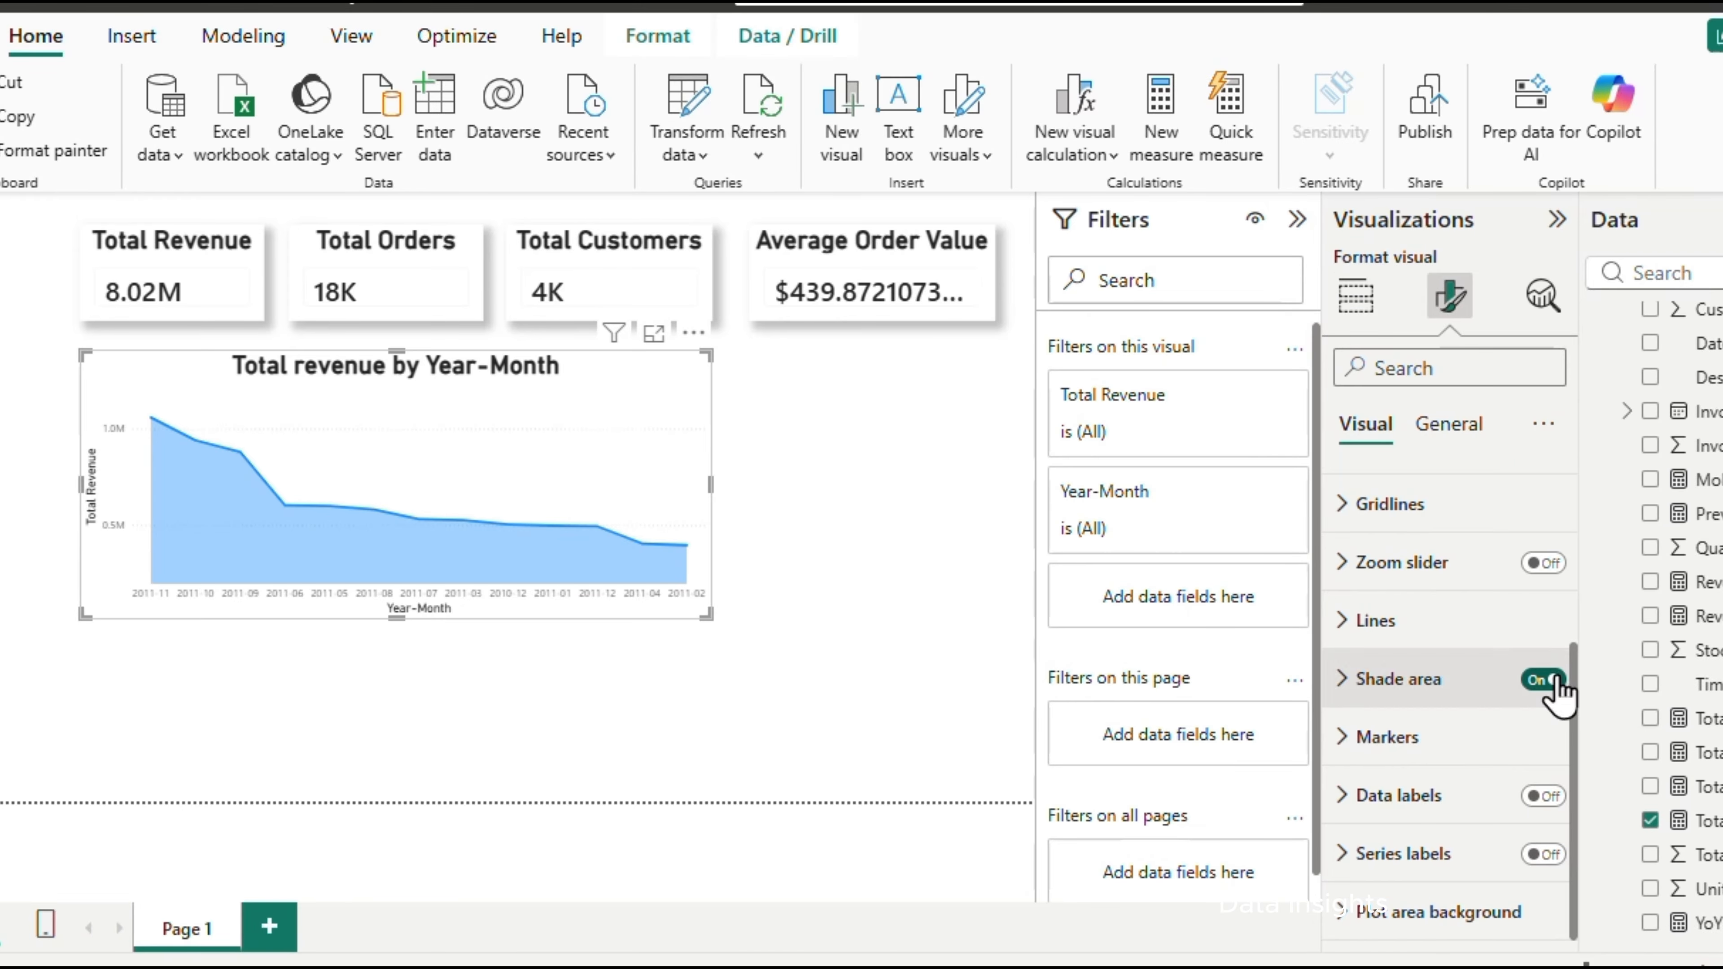
Widen the revenue line chart to span the full card row and sort it by Year-Month in ascending order
{"action": "left_click_drag", "start_coordinate": [711, 485], "coordinate": [993, 488]}
{"action": "left_click", "coordinate": [977, 332]}
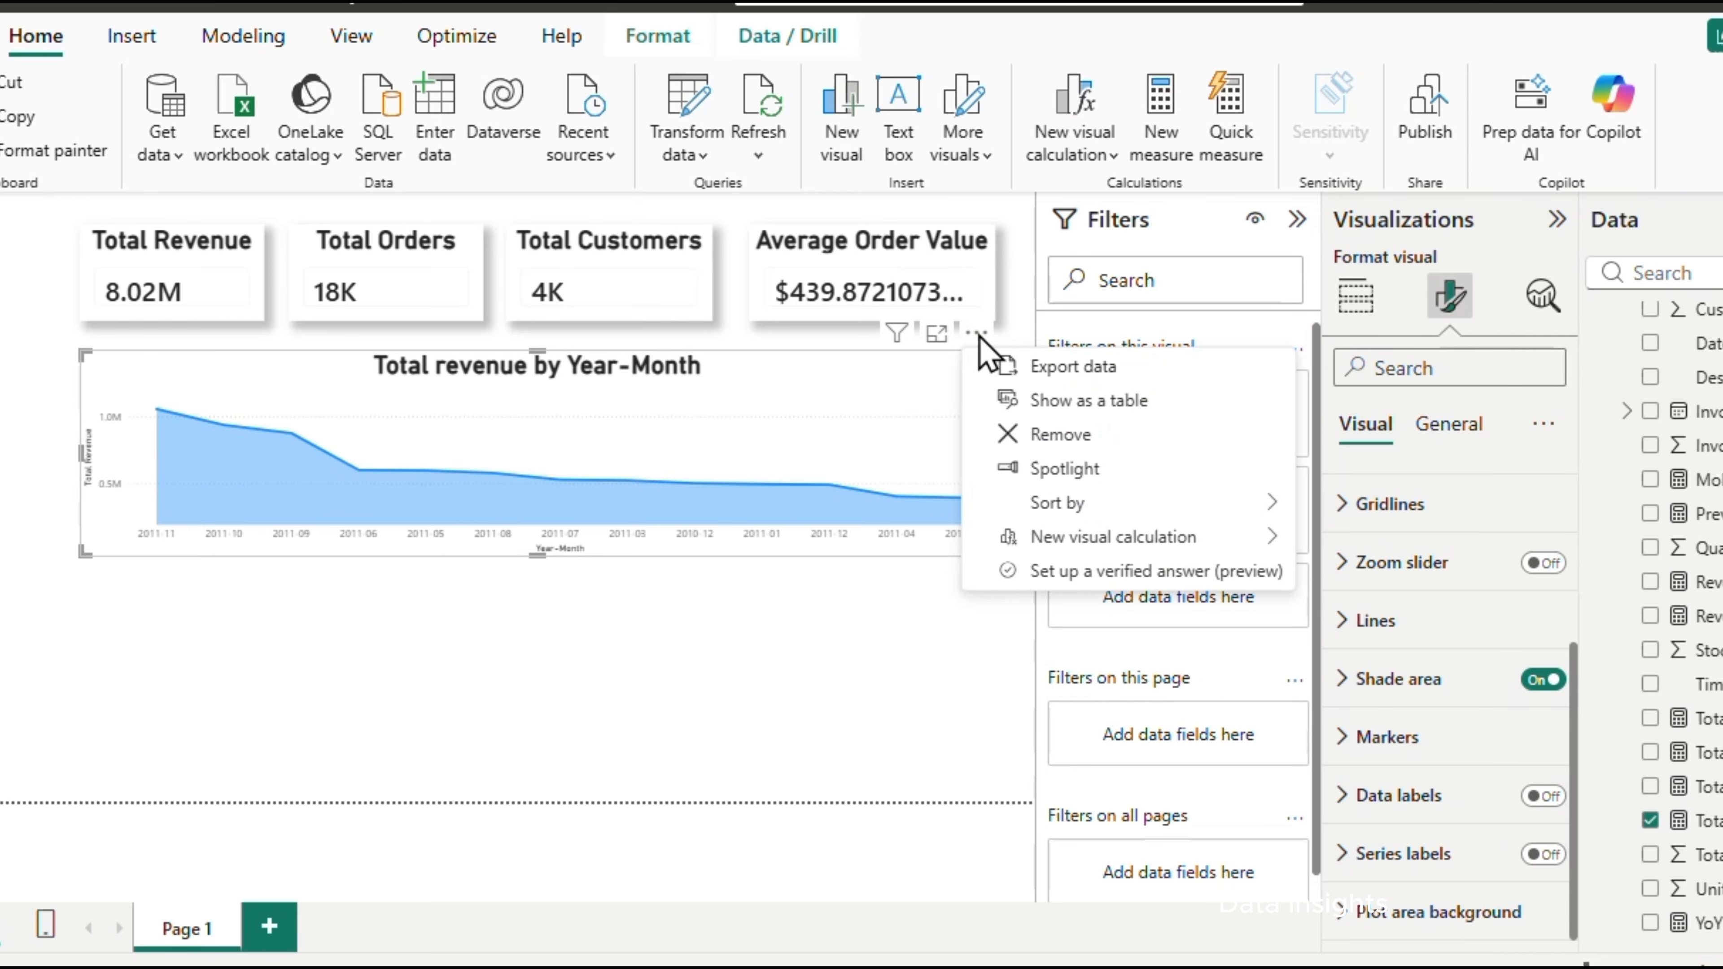
{"action": "mouse_move", "coordinate": [1075, 508]}
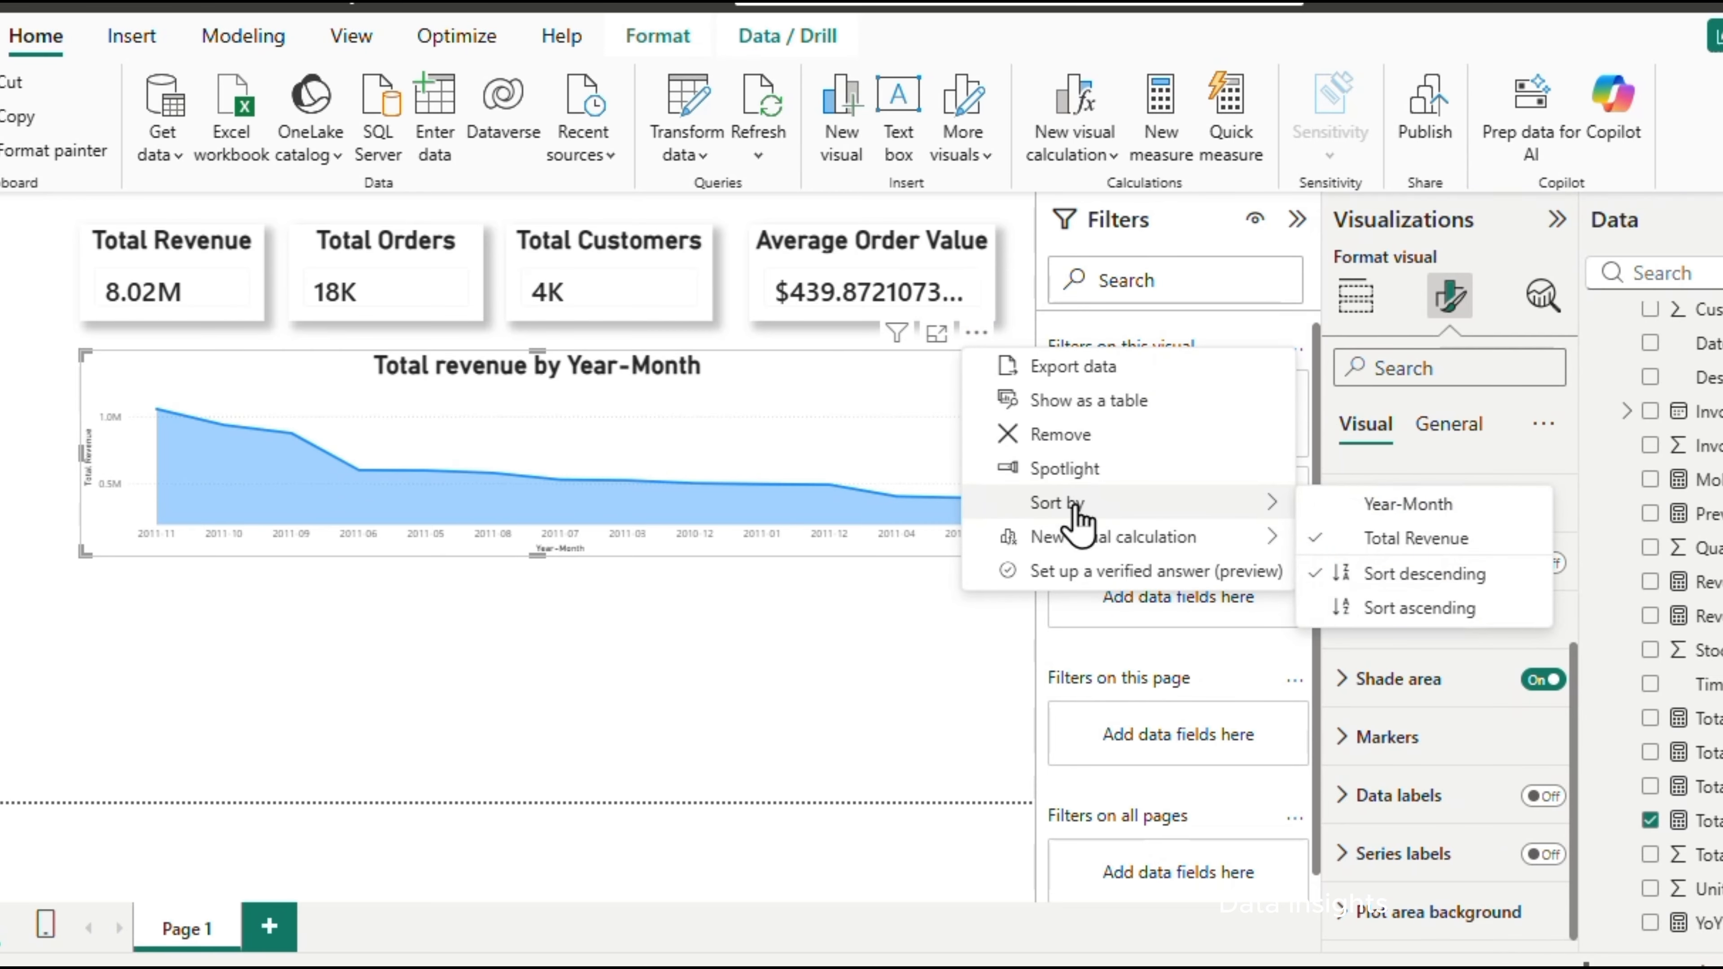
{"action": "left_click", "coordinate": [1388, 510]}
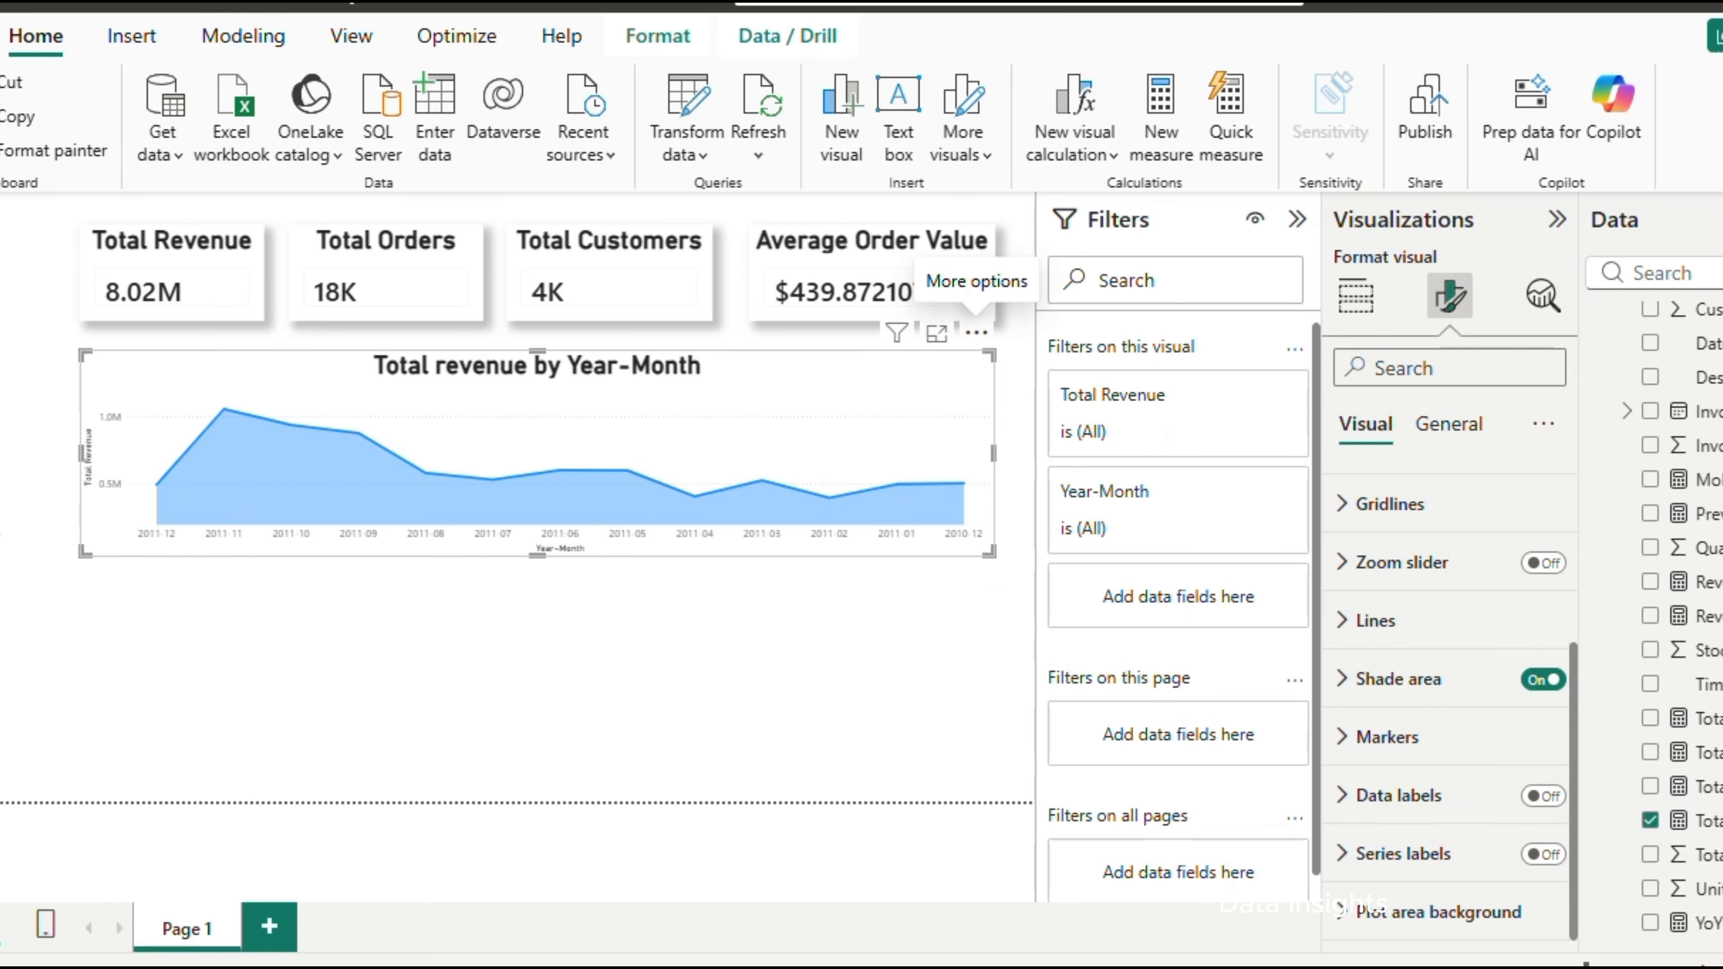
{"action": "left_click", "coordinate": [976, 333]}
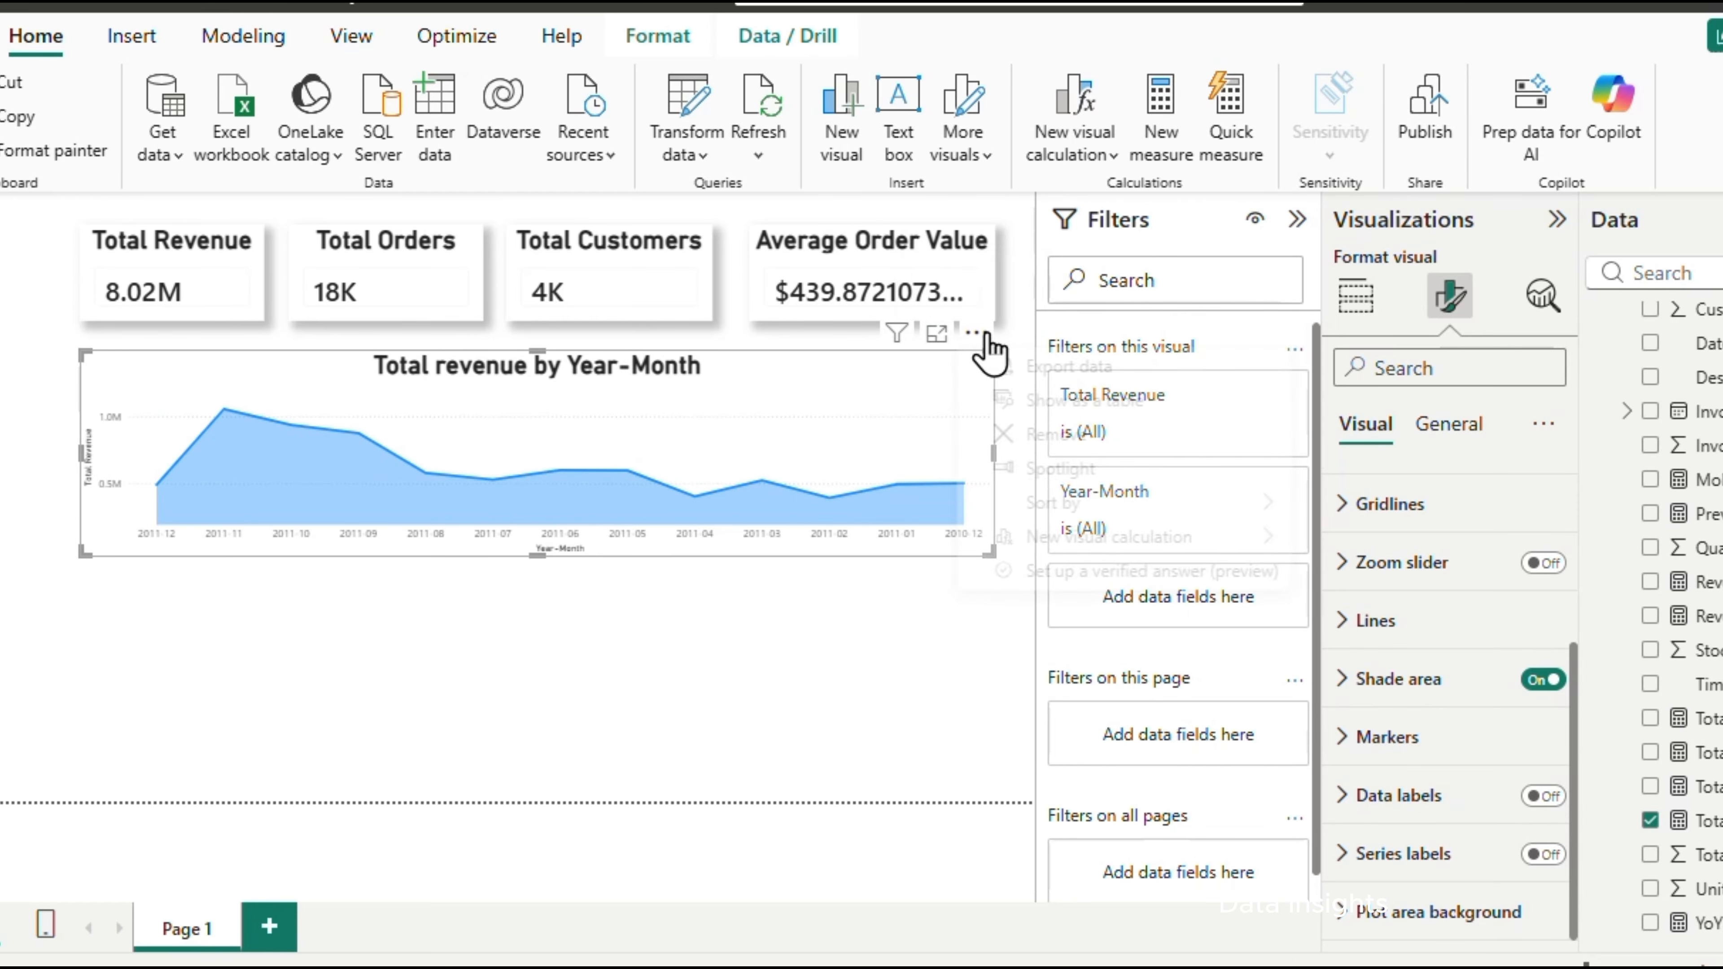
{"action": "mouse_move", "coordinate": [1143, 506]}
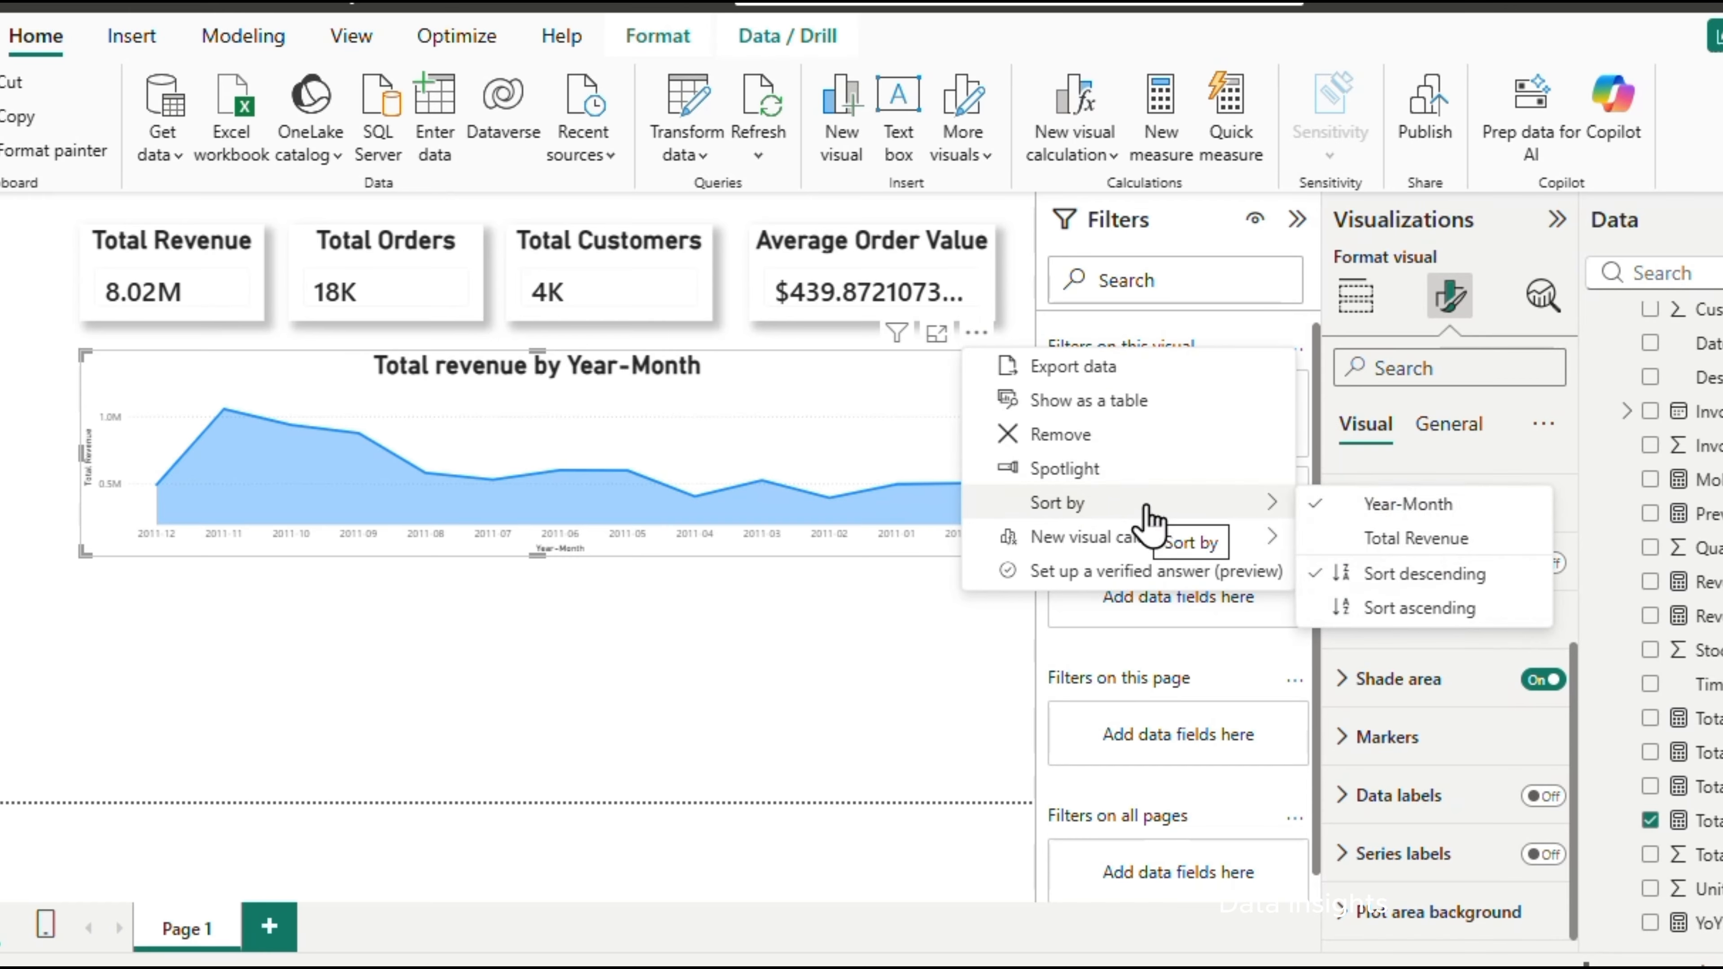
{"action": "left_click", "coordinate": [1420, 615]}
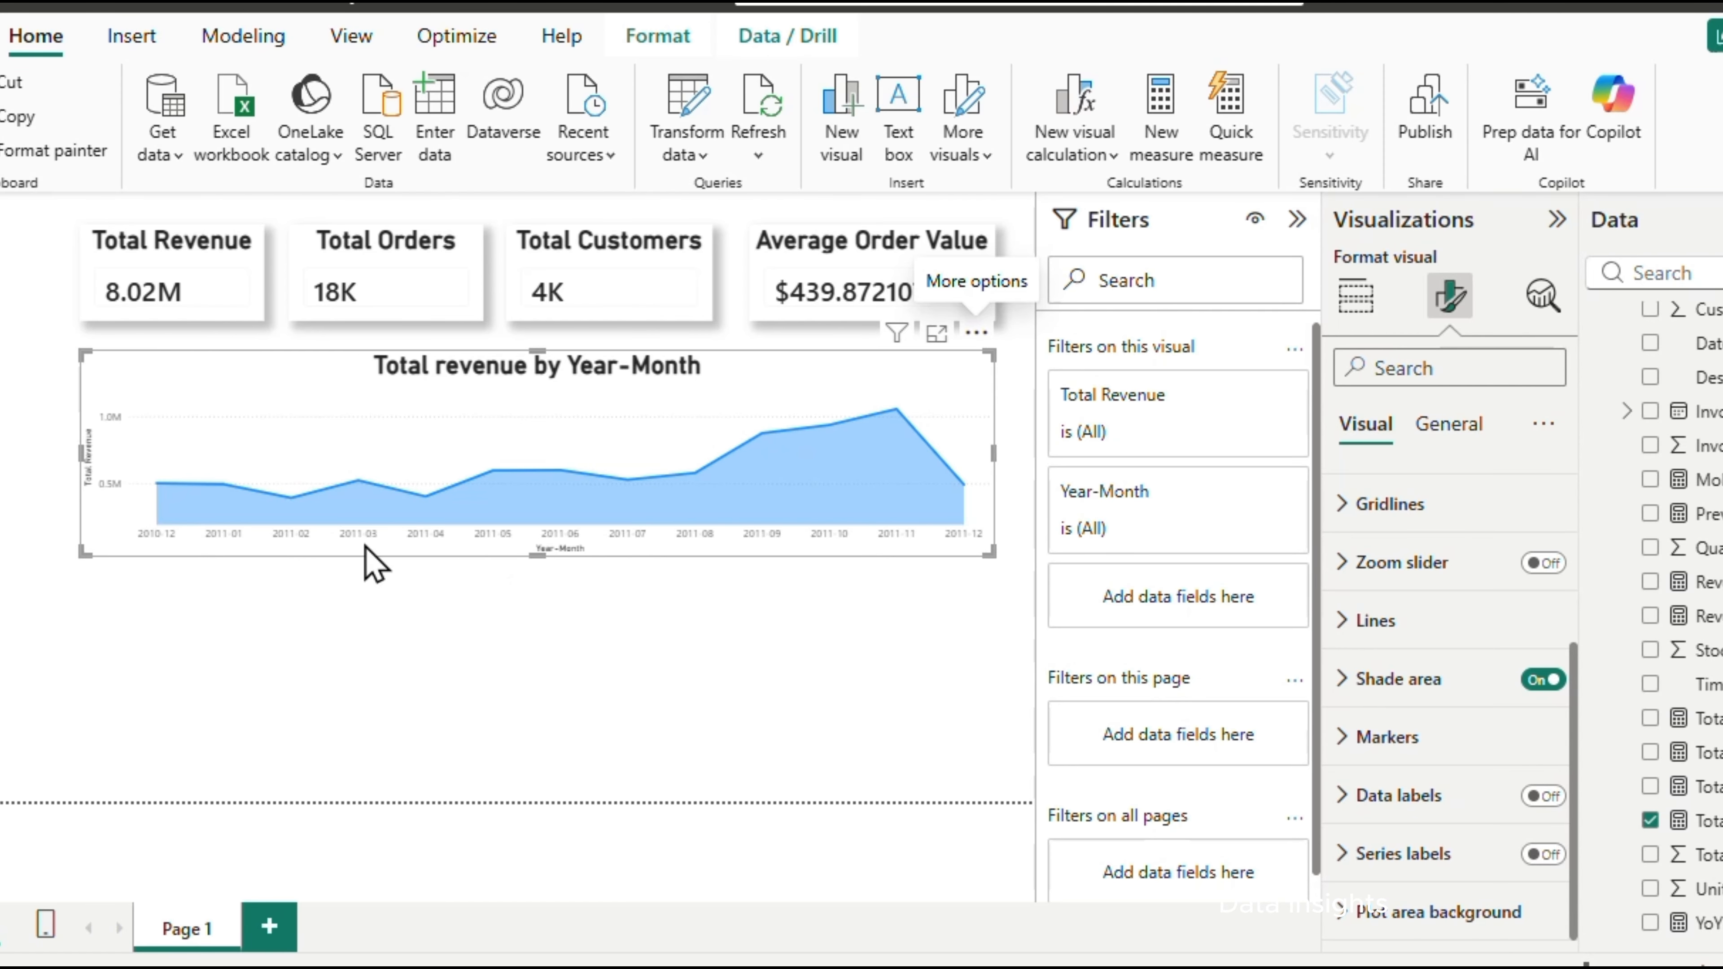
{"action": "left_click", "coordinate": [160, 558]}
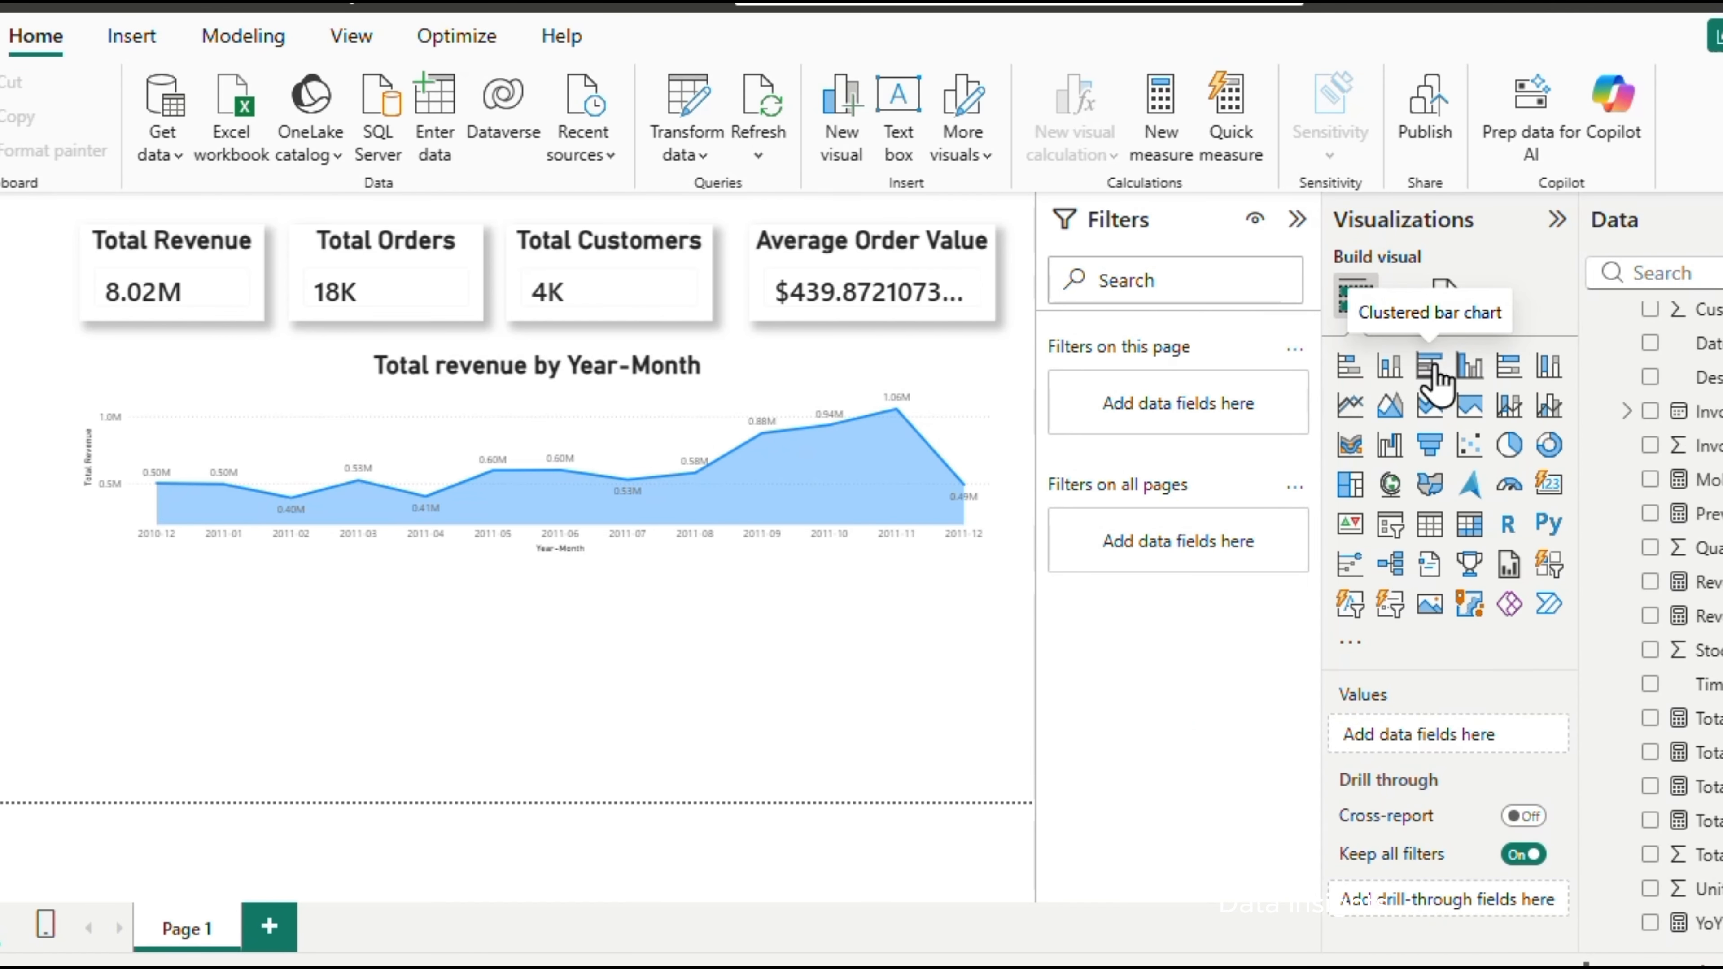
Add a clustered bar chart of Total Revenue by Country below the right end of the line chart and widen it slightly
{"action": "left_click", "coordinate": [1429, 364]}
{"action": "left_click_drag", "start_coordinate": [264, 579], "coordinate": [952, 587]}
{"action": "scroll", "coordinate": [1652, 678], "scroll_direction": "up", "scroll_amount": 2}
{"action": "left_click", "coordinate": [1650, 417]}
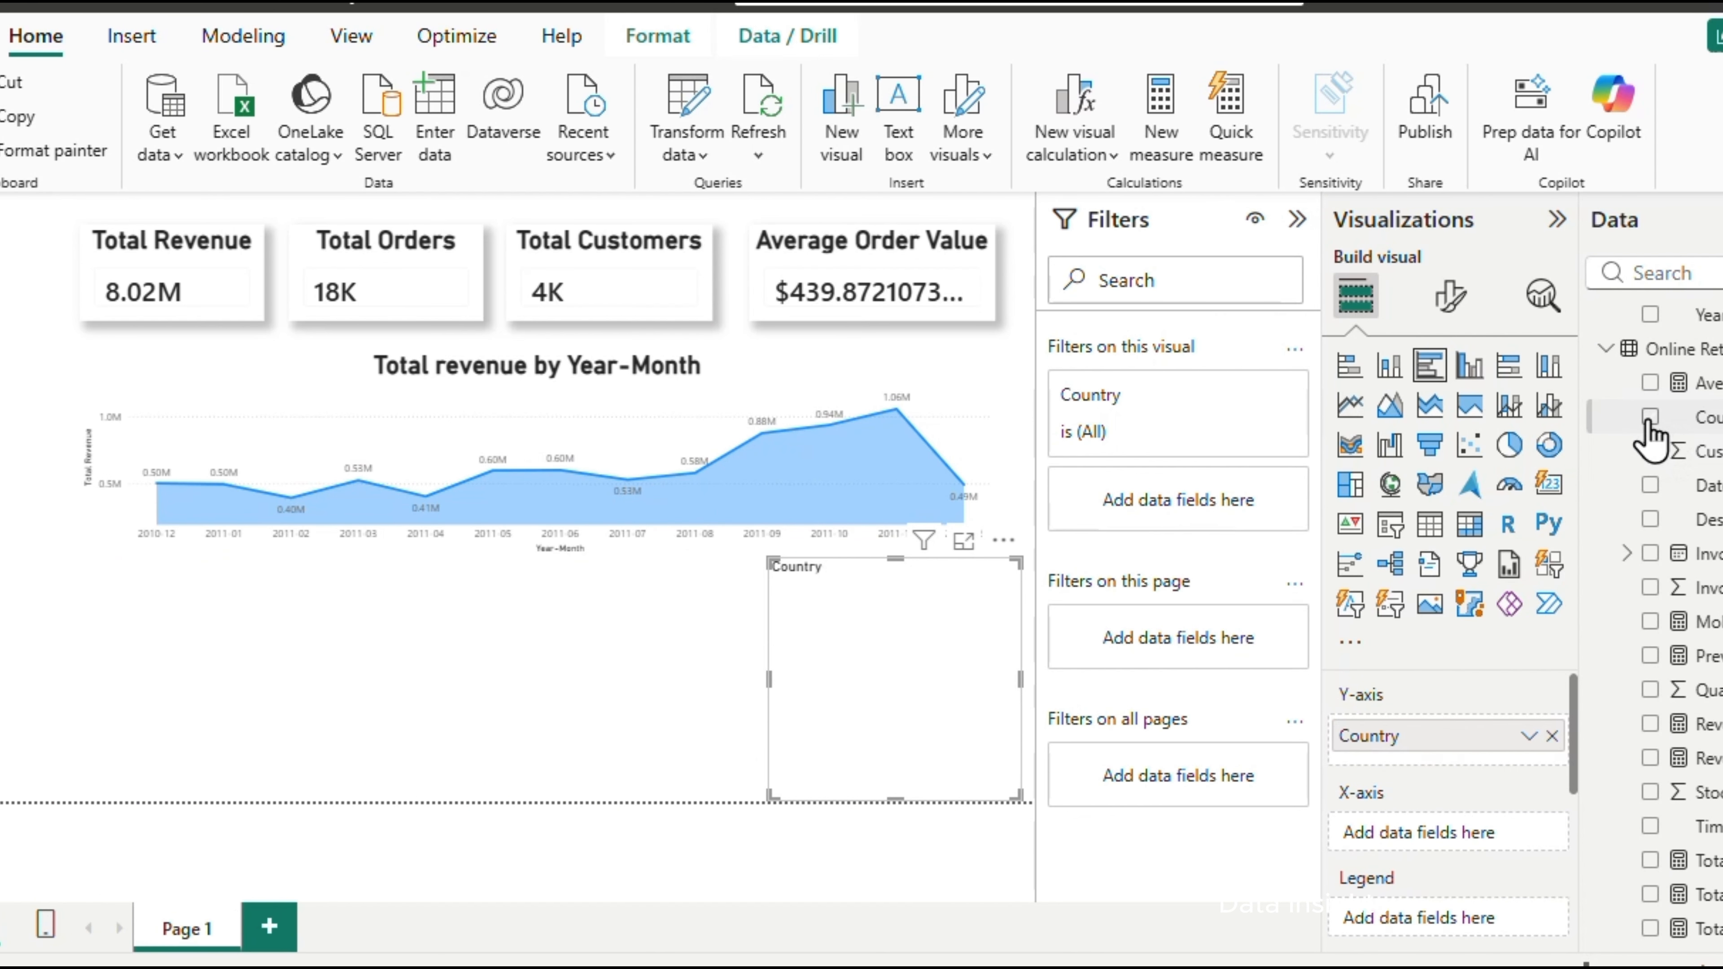
{"action": "scroll", "coordinate": [1652, 611], "scroll_direction": "down", "scroll_amount": 2}
{"action": "left_click", "coordinate": [1649, 821]}
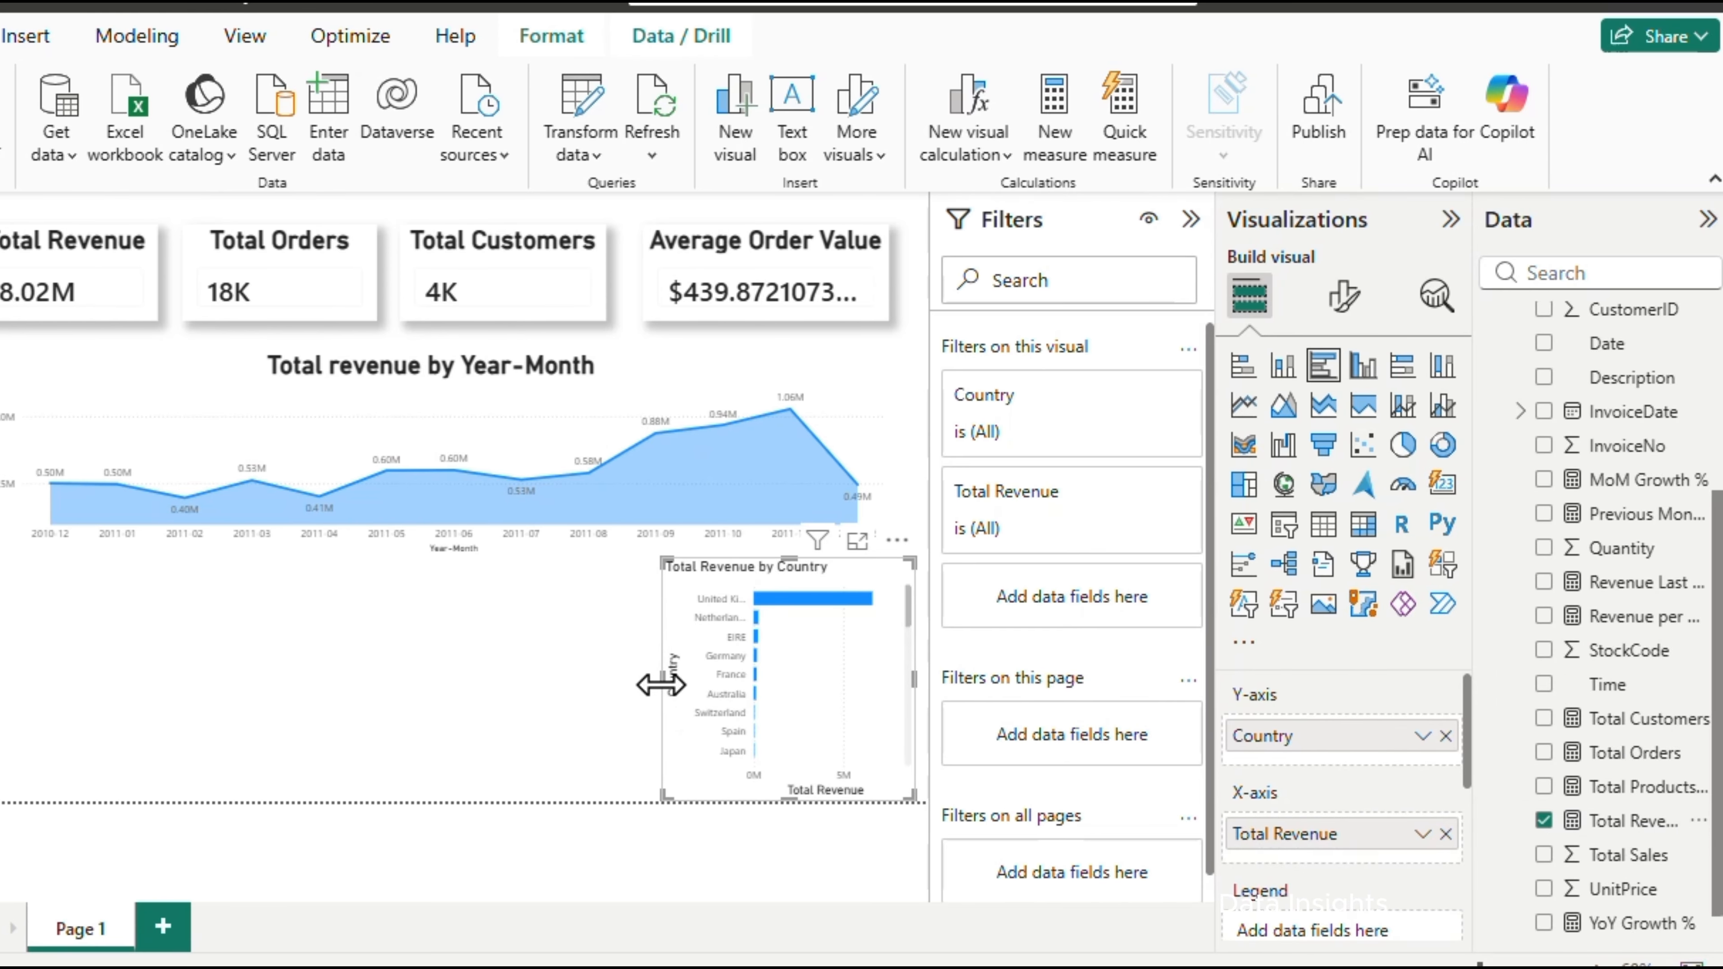
{"action": "mouse_move", "coordinate": [660, 684]}
{"action": "left_mouse_down"}
{"action": "mouse_move", "coordinate": [617, 694]}
{"action": "mouse_move", "coordinate": [645, 693]}
{"action": "left_mouse_up"}
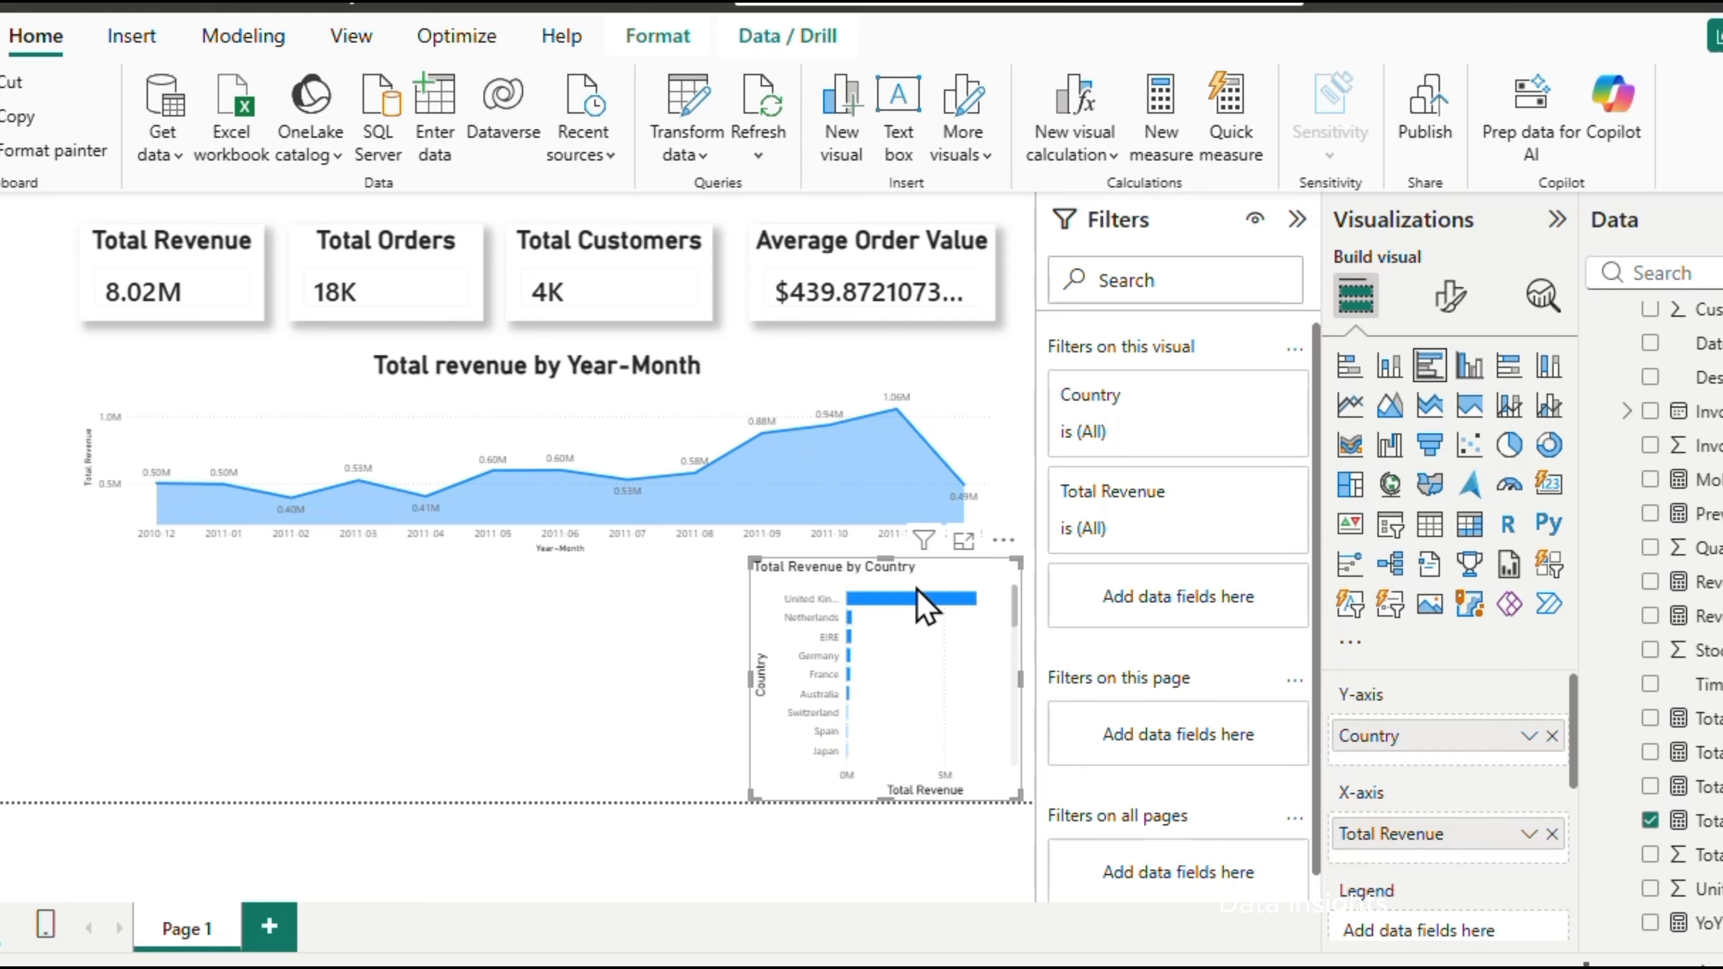
Place a copy of the country bar chart below the left end of the line chart and replace Country with Description
{"action": "key", "text": "ctrl+v"}
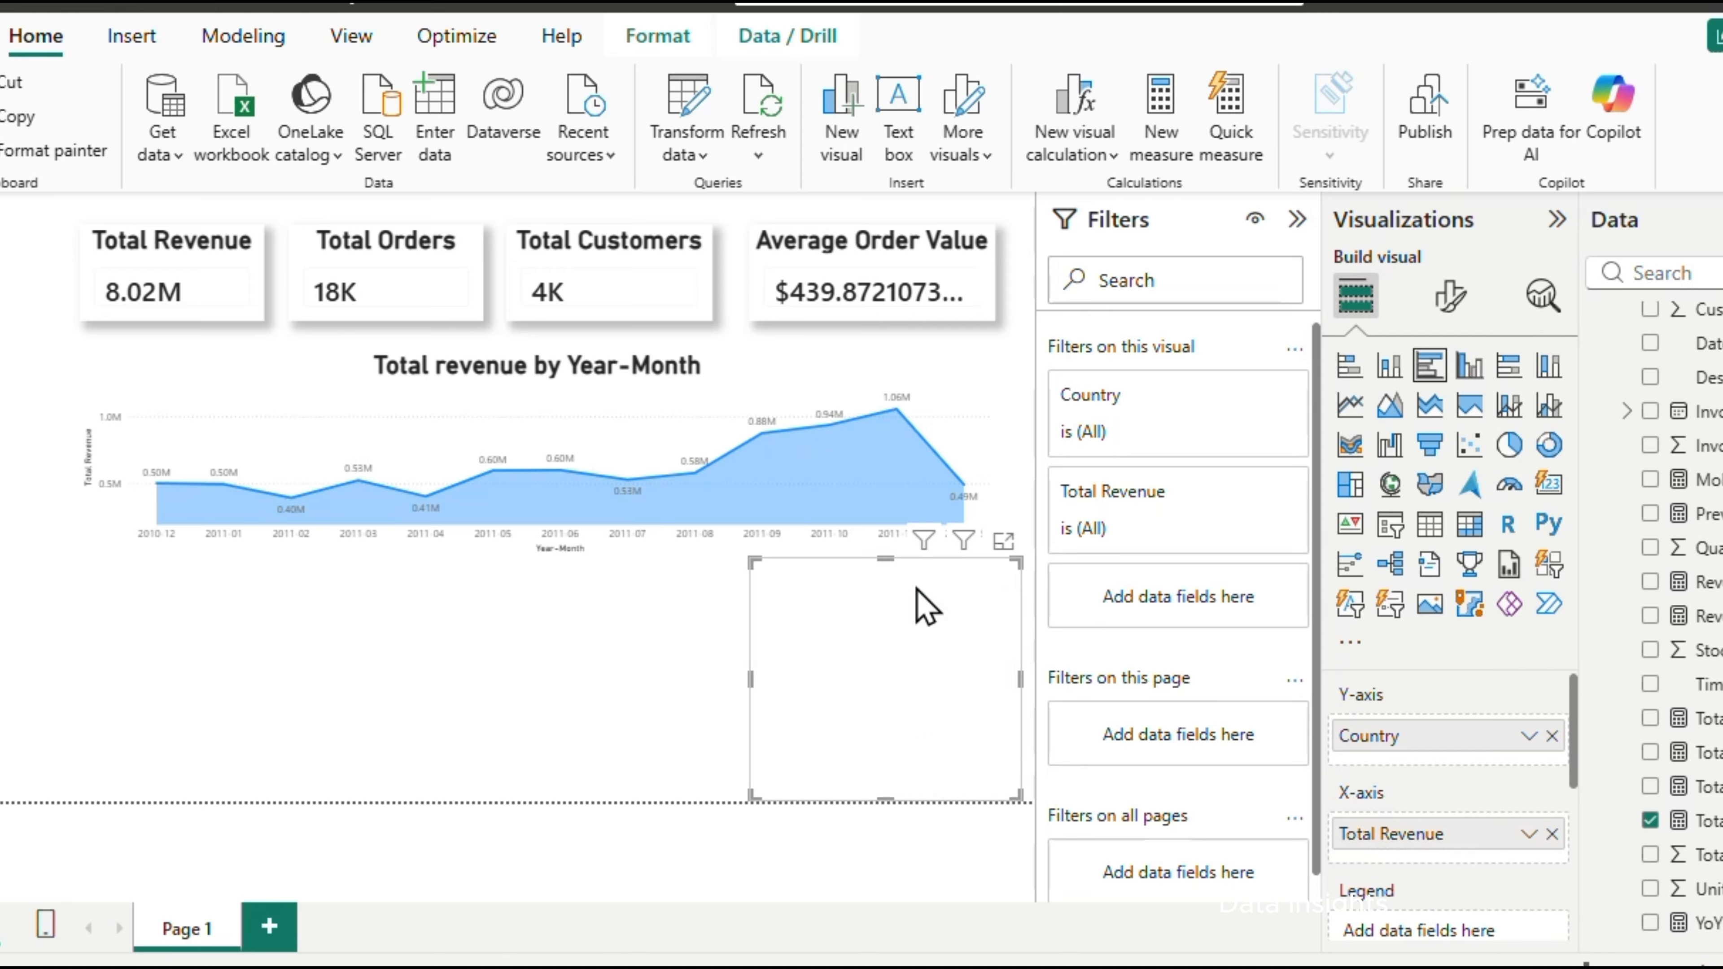
{"action": "left_click_drag", "start_coordinate": [935, 573], "coordinate": [342, 605]}
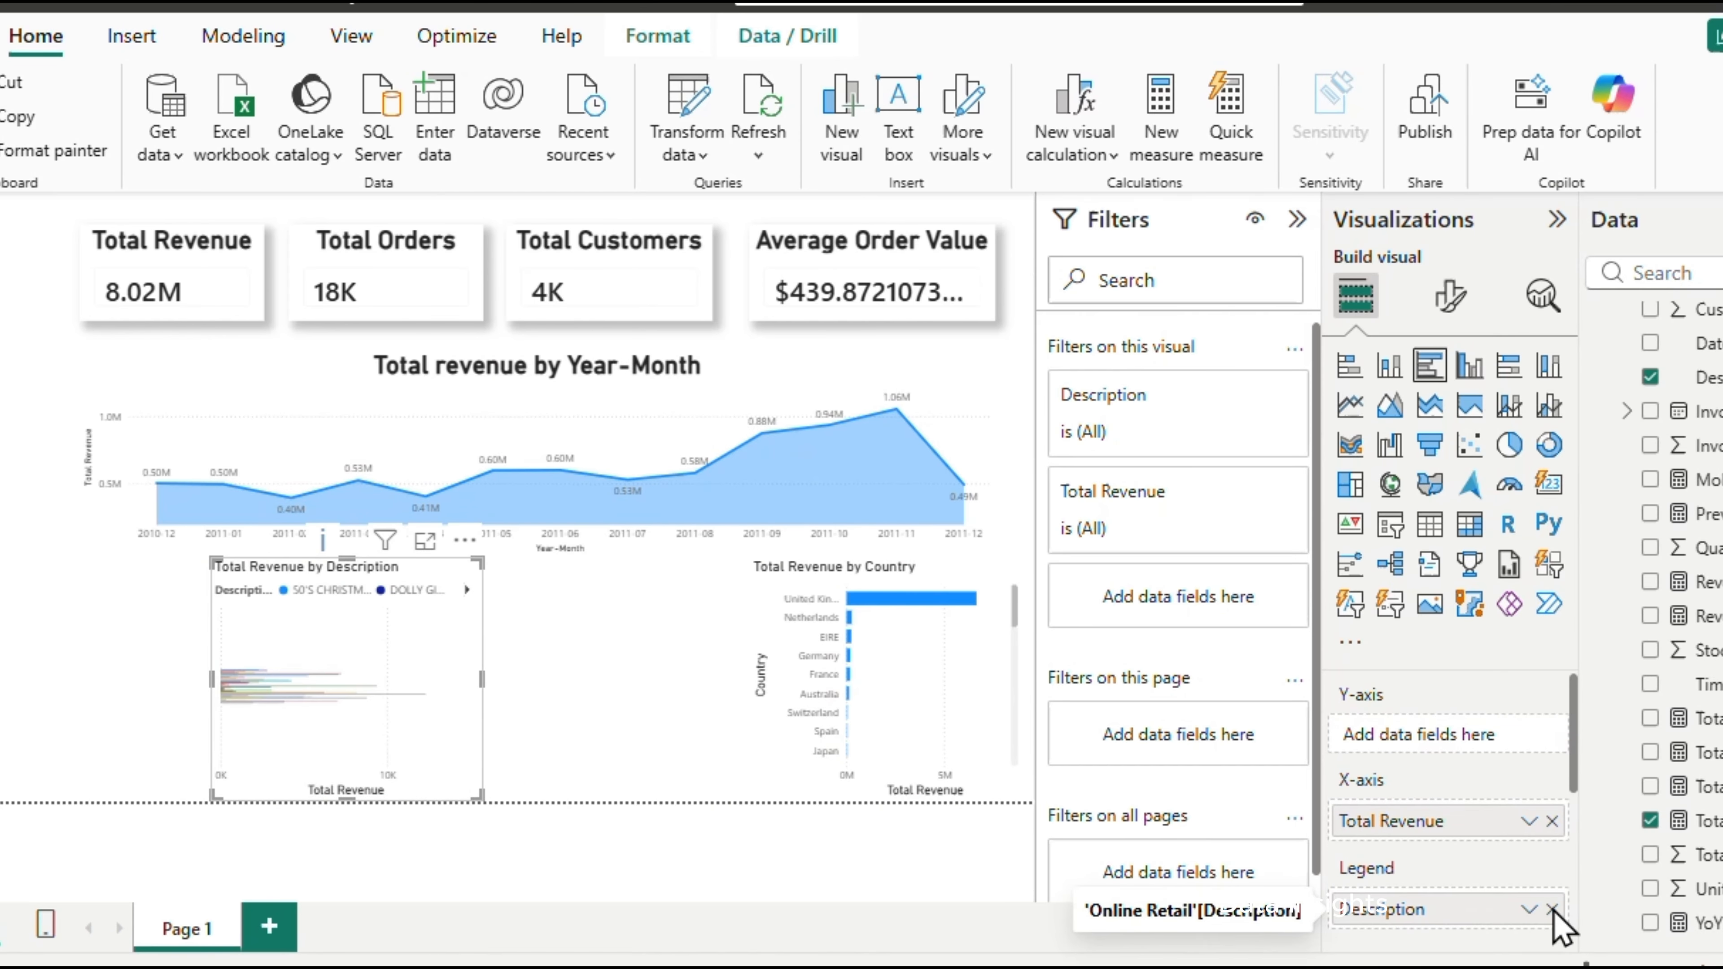
{"action": "left_click", "coordinate": [1552, 919]}
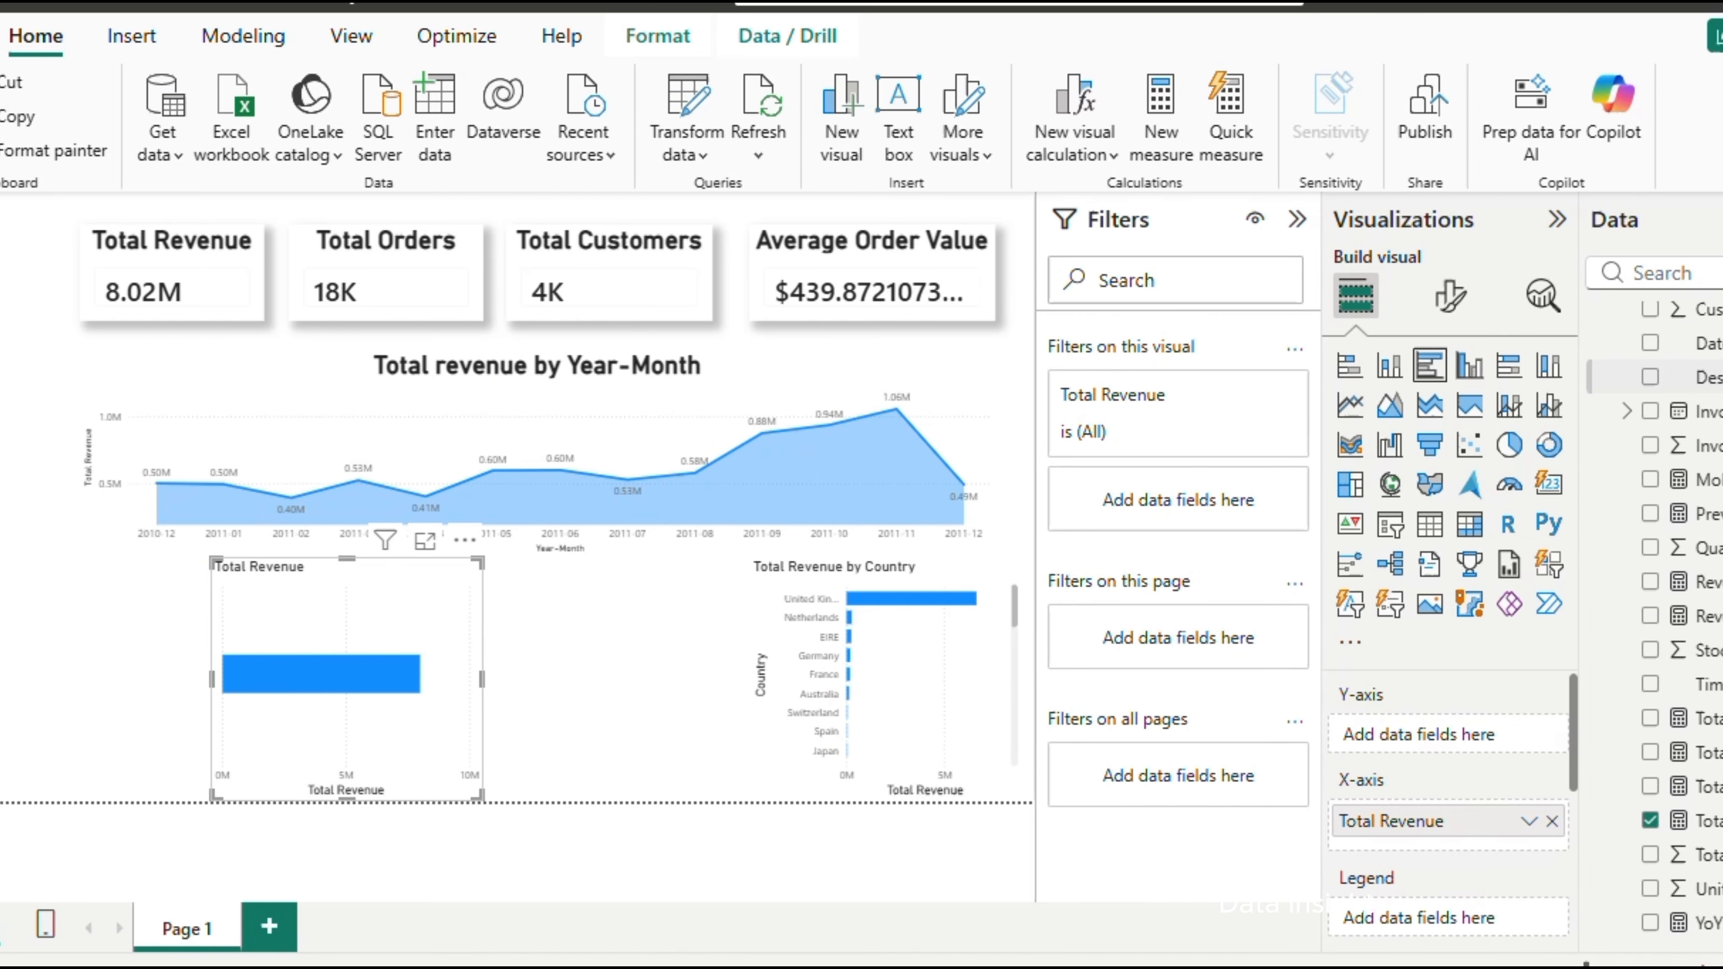
{"action": "left_click", "coordinate": [1662, 381]}
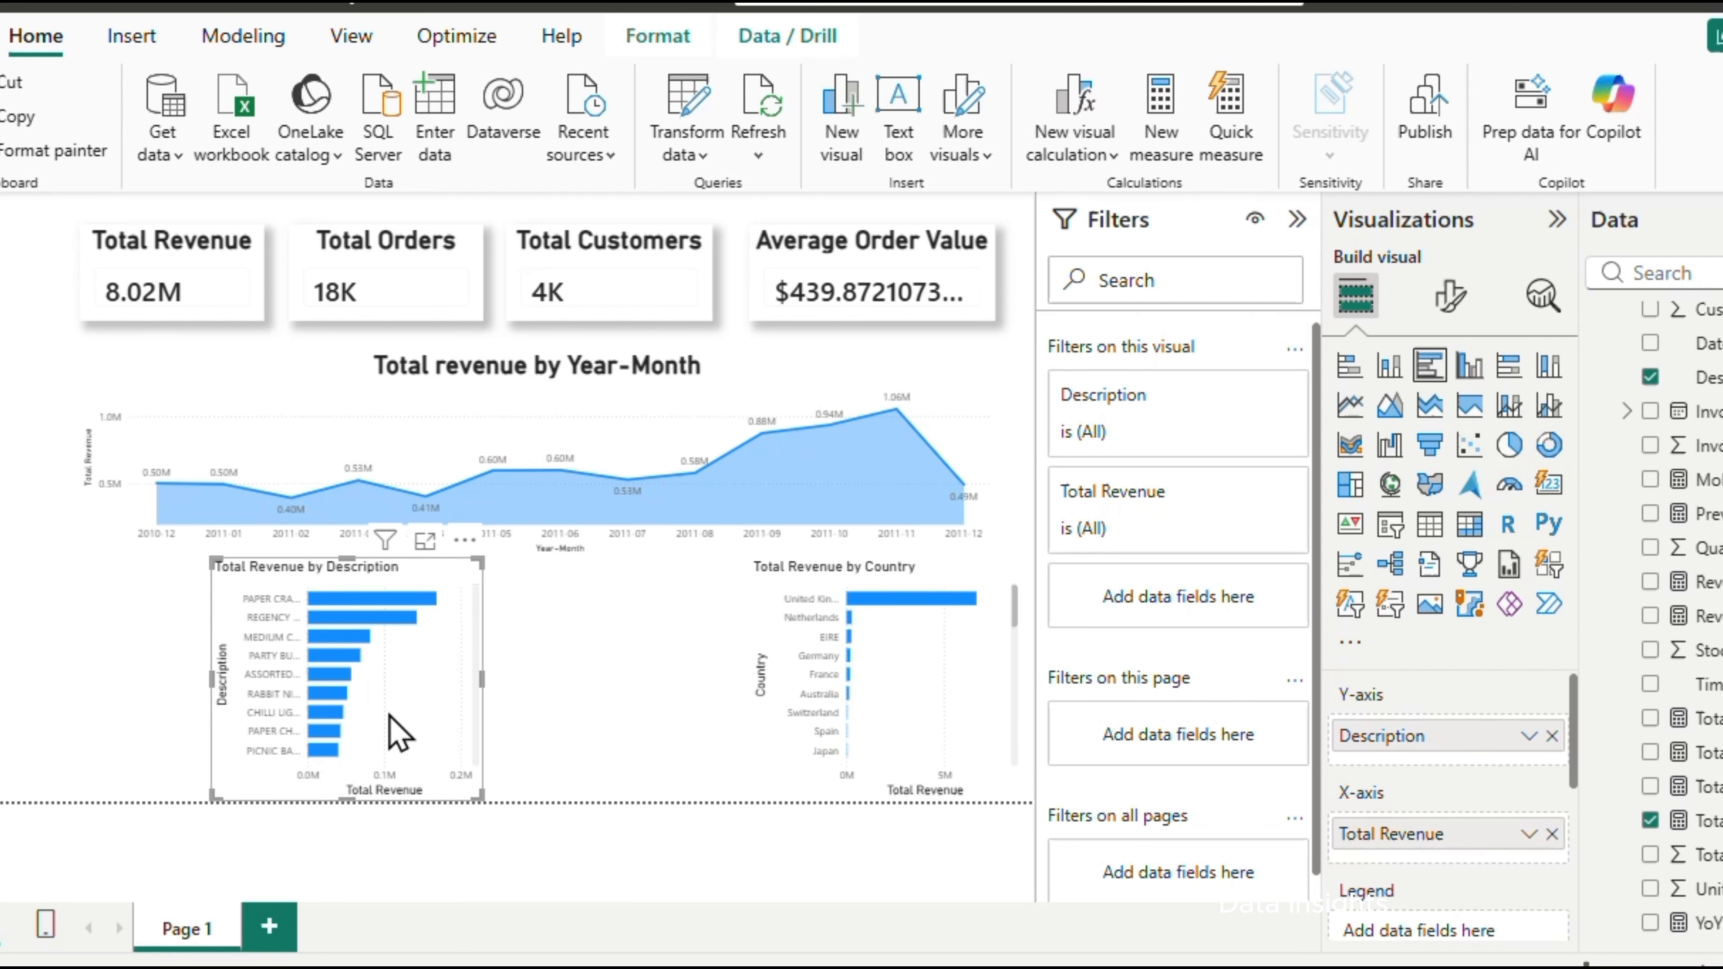
{"action": "left_click_drag", "start_coordinate": [397, 581], "coordinate": [309, 581]}
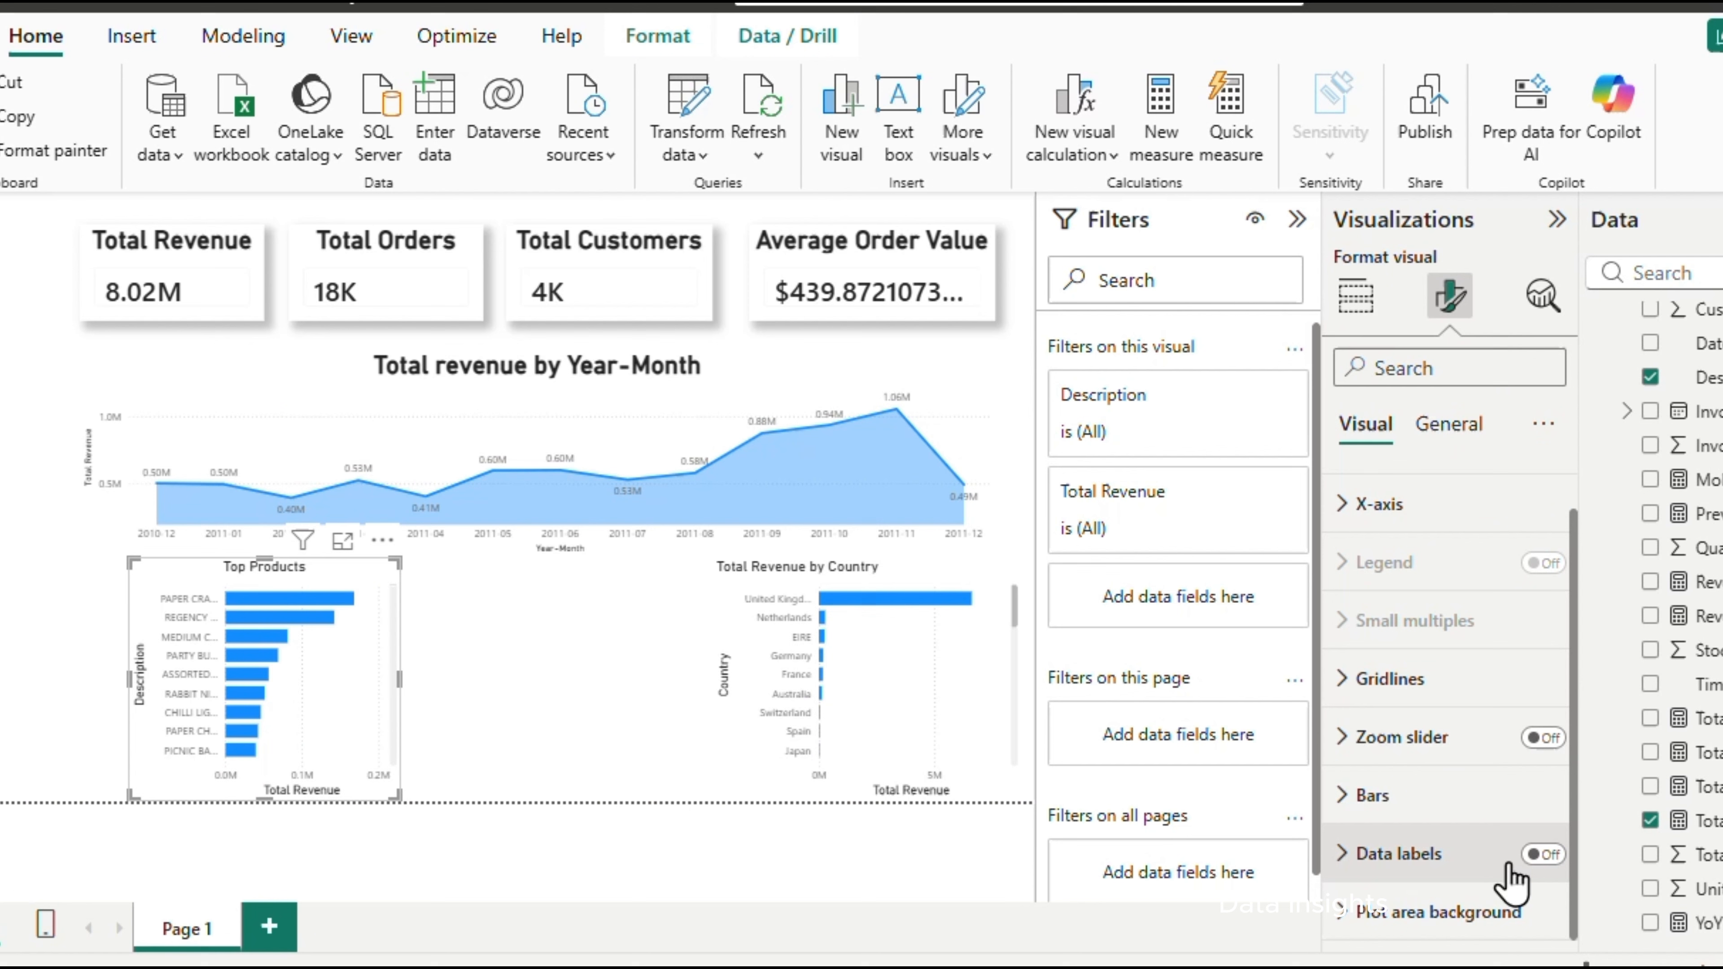
Turn on data labels for the Top Products and Total Revenue by Country charts, and move Top Products in line with the line chart
{"action": "left_click", "coordinate": [1542, 857]}
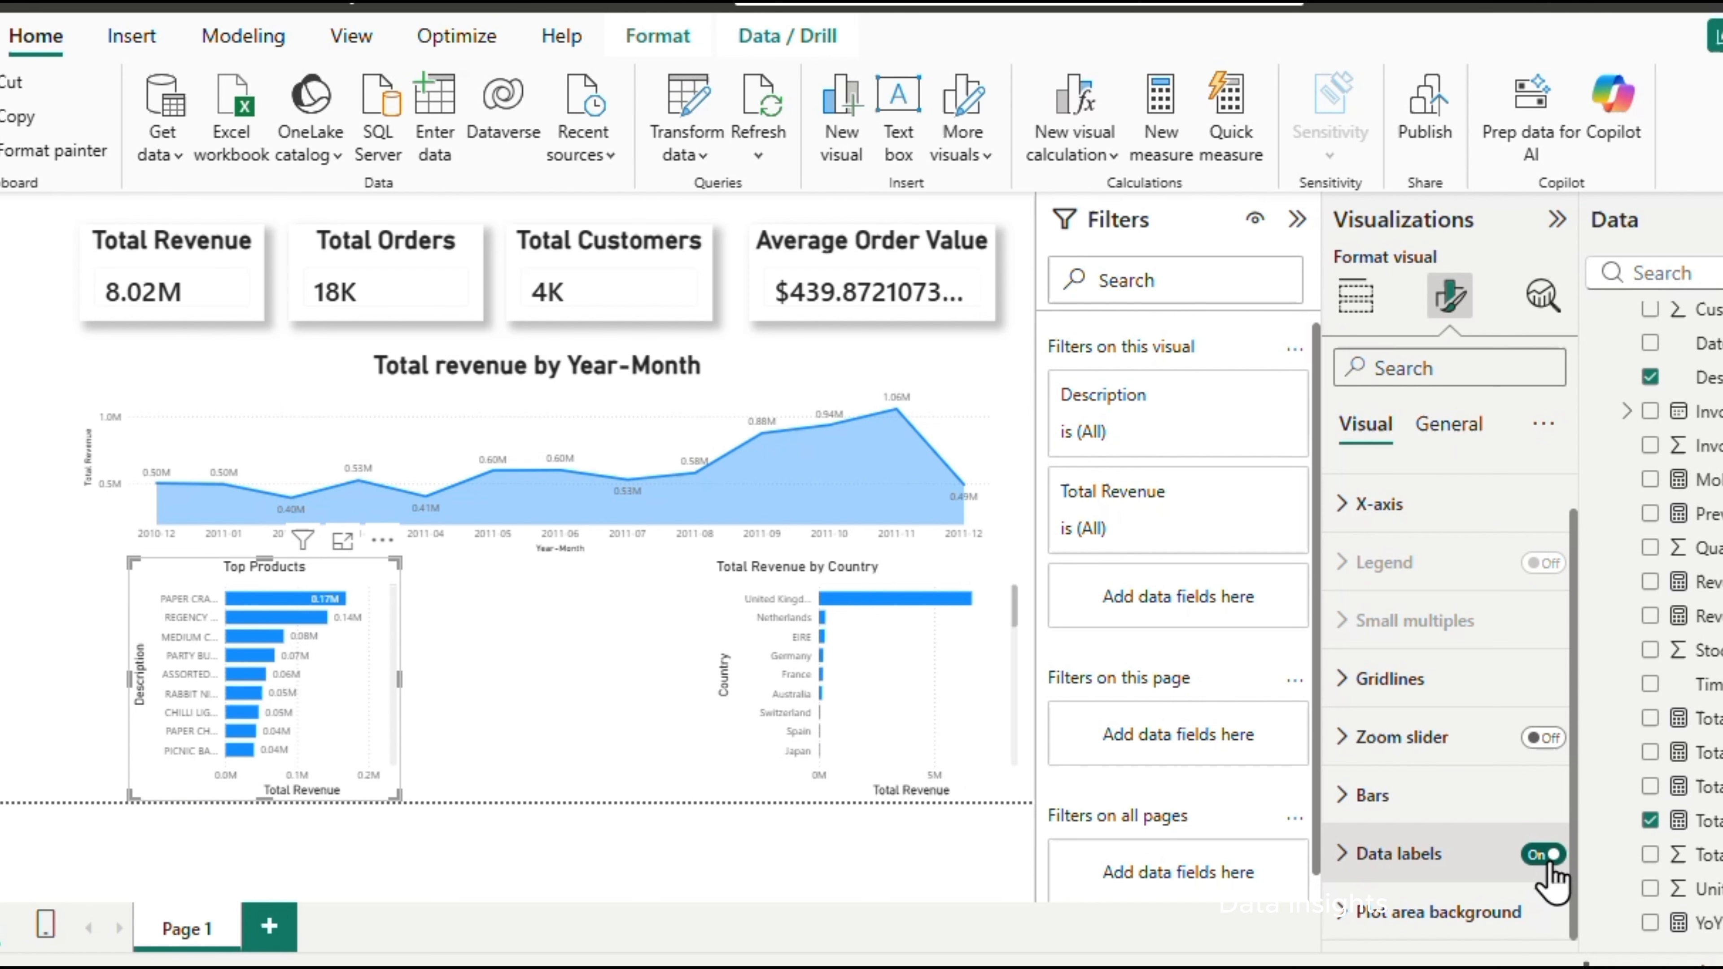
{"action": "left_click", "coordinate": [961, 597]}
{"action": "left_click", "coordinate": [1550, 857]}
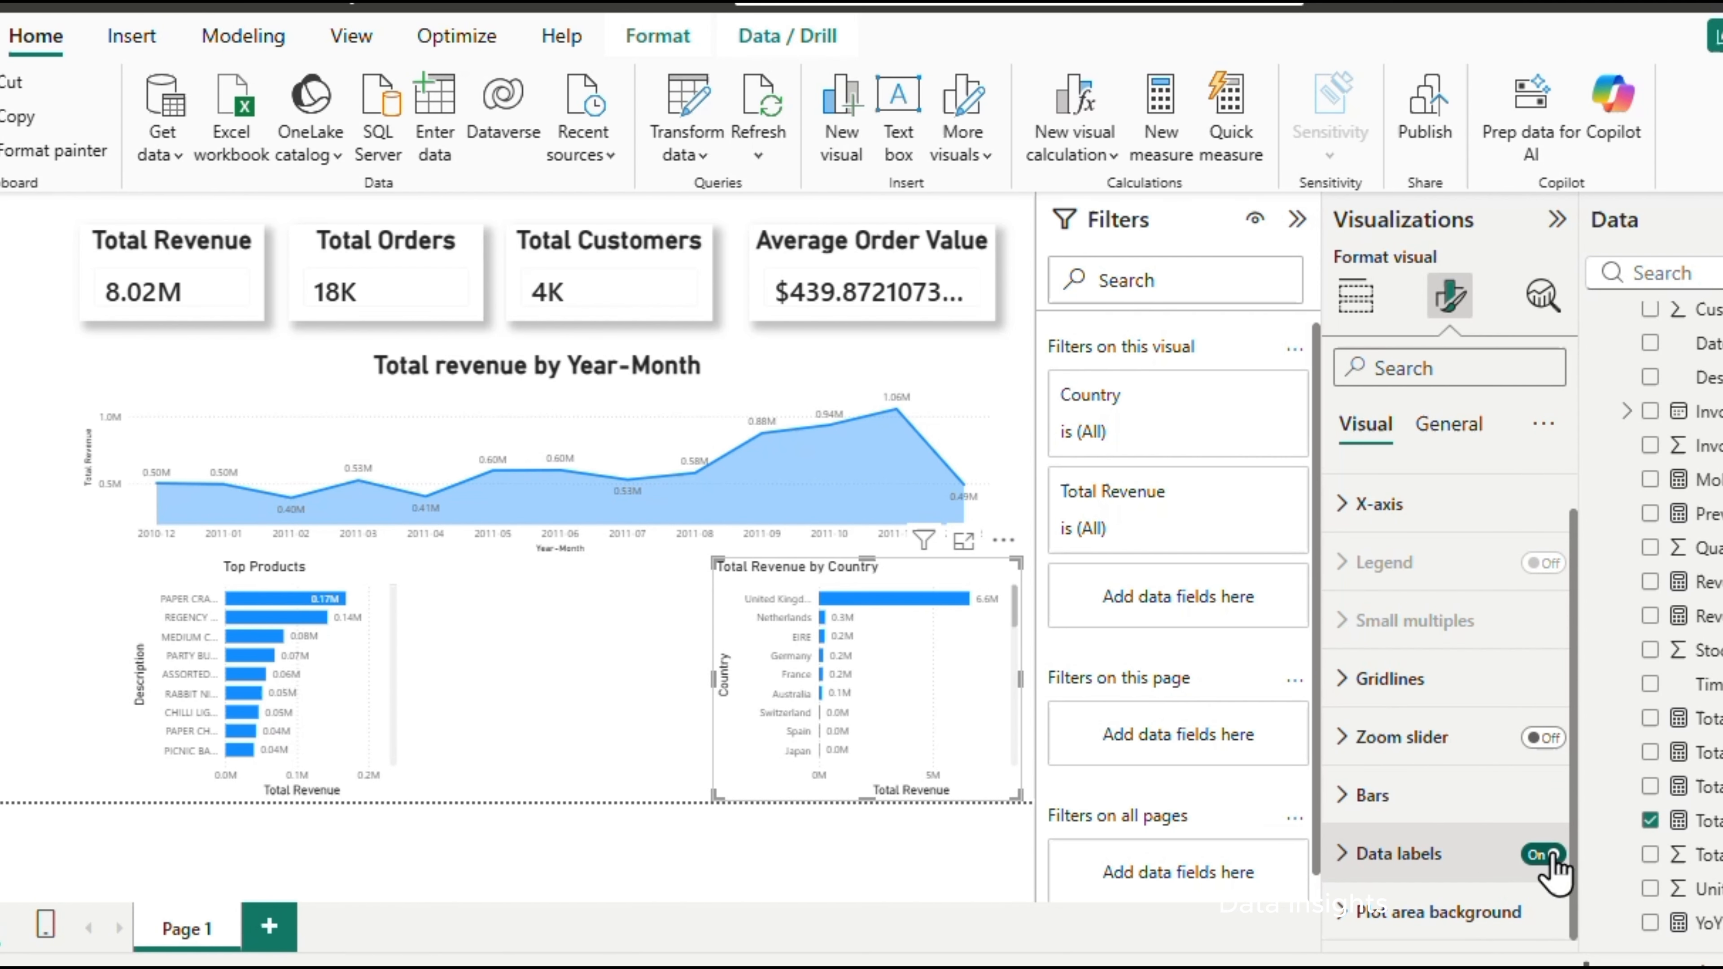
{"action": "left_click_drag", "start_coordinate": [354, 586], "coordinate": [300, 585]}
Center the title of the Total Revenue by Country chart and set its font size to 25
{"action": "left_click", "coordinate": [958, 587]}
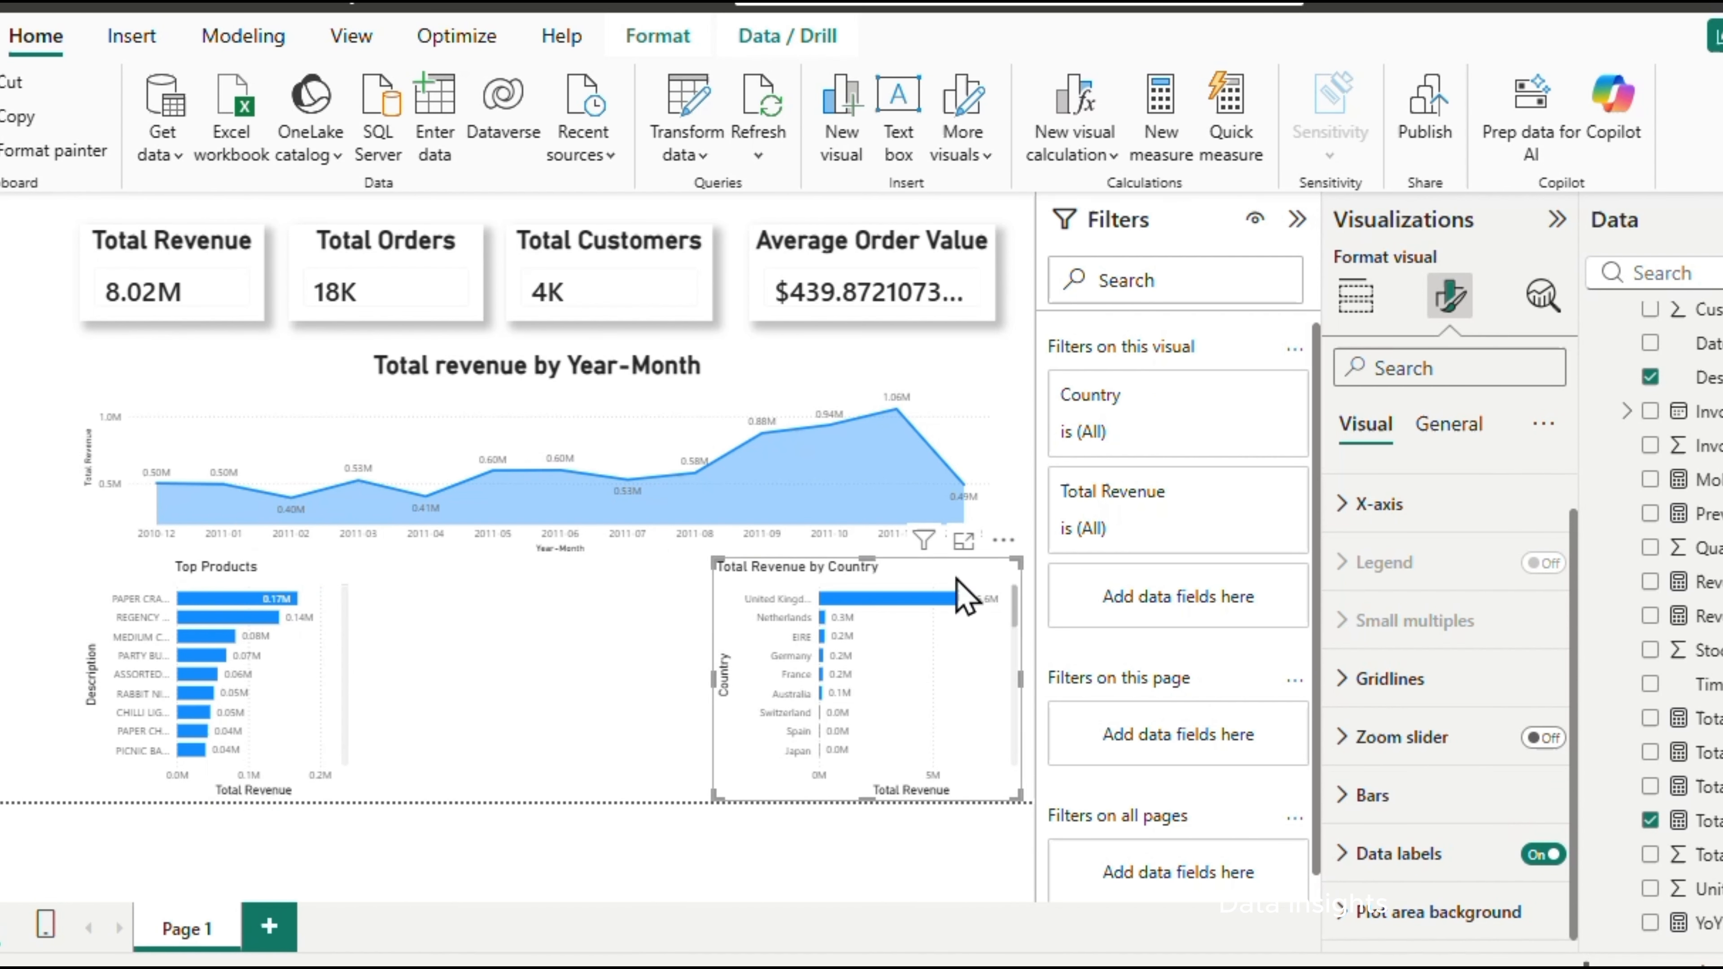
{"action": "left_click", "coordinate": [1459, 426]}
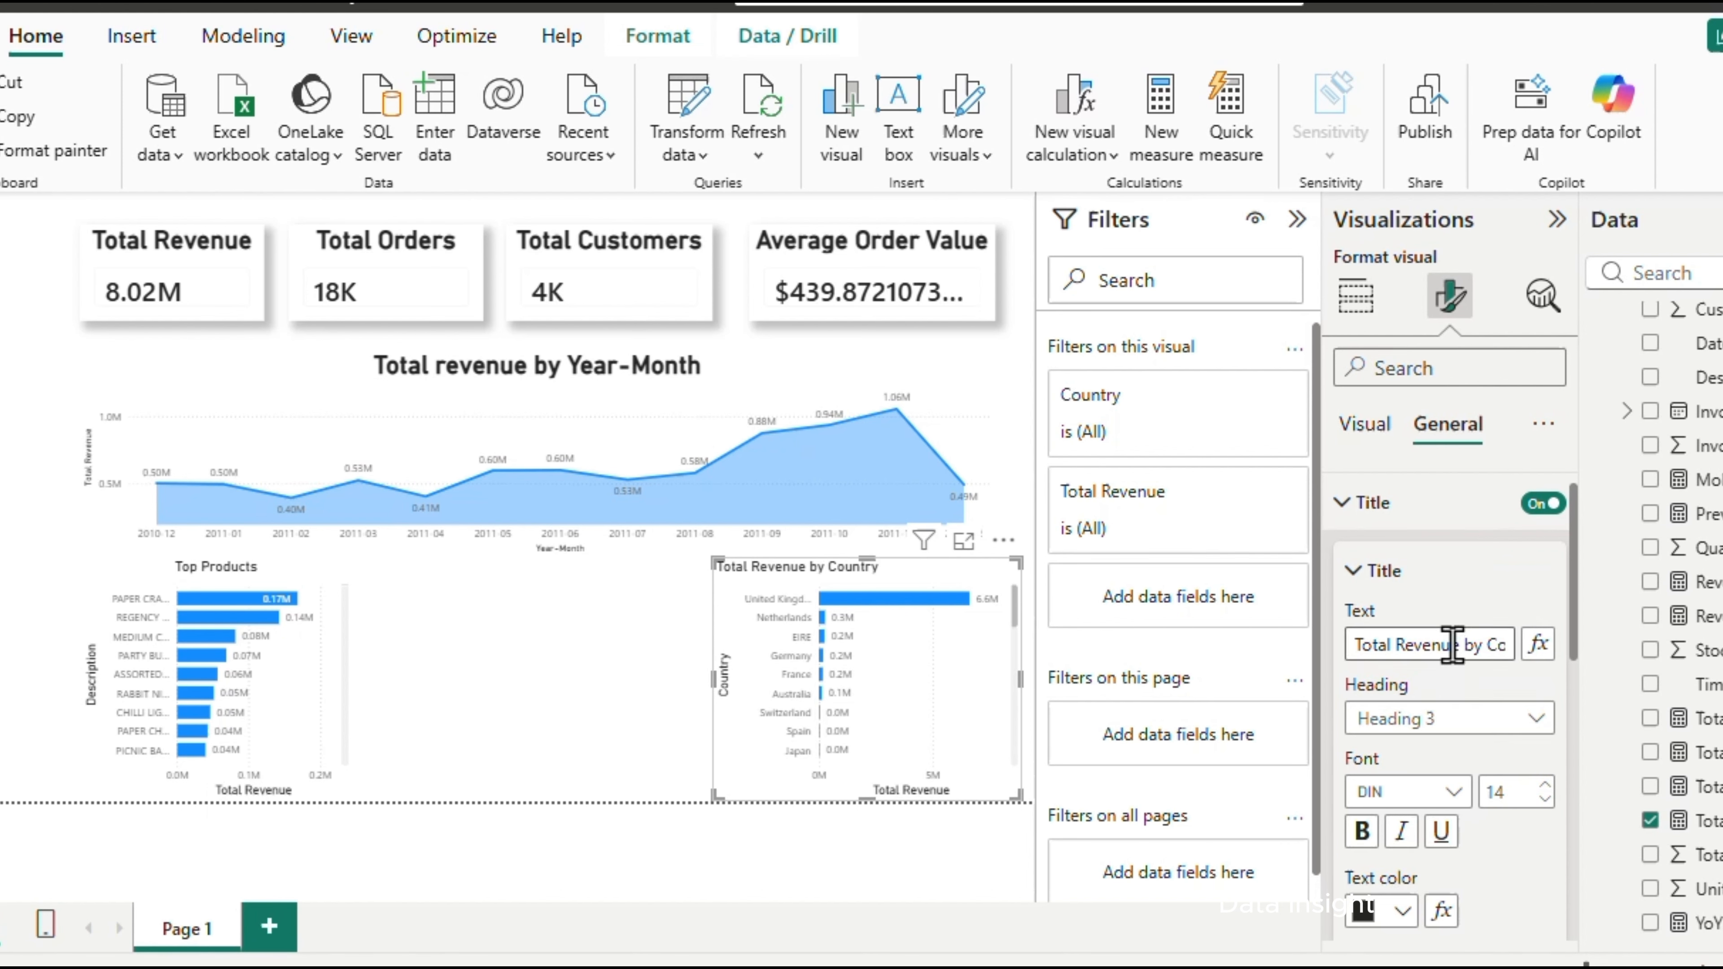
{"action": "scroll", "coordinate": [1424, 815], "scroll_direction": "down", "scroll_amount": 2}
{"action": "left_click", "coordinate": [1401, 925]}
{"action": "scroll", "coordinate": [1465, 796], "scroll_direction": "down", "scroll_amount": 3}
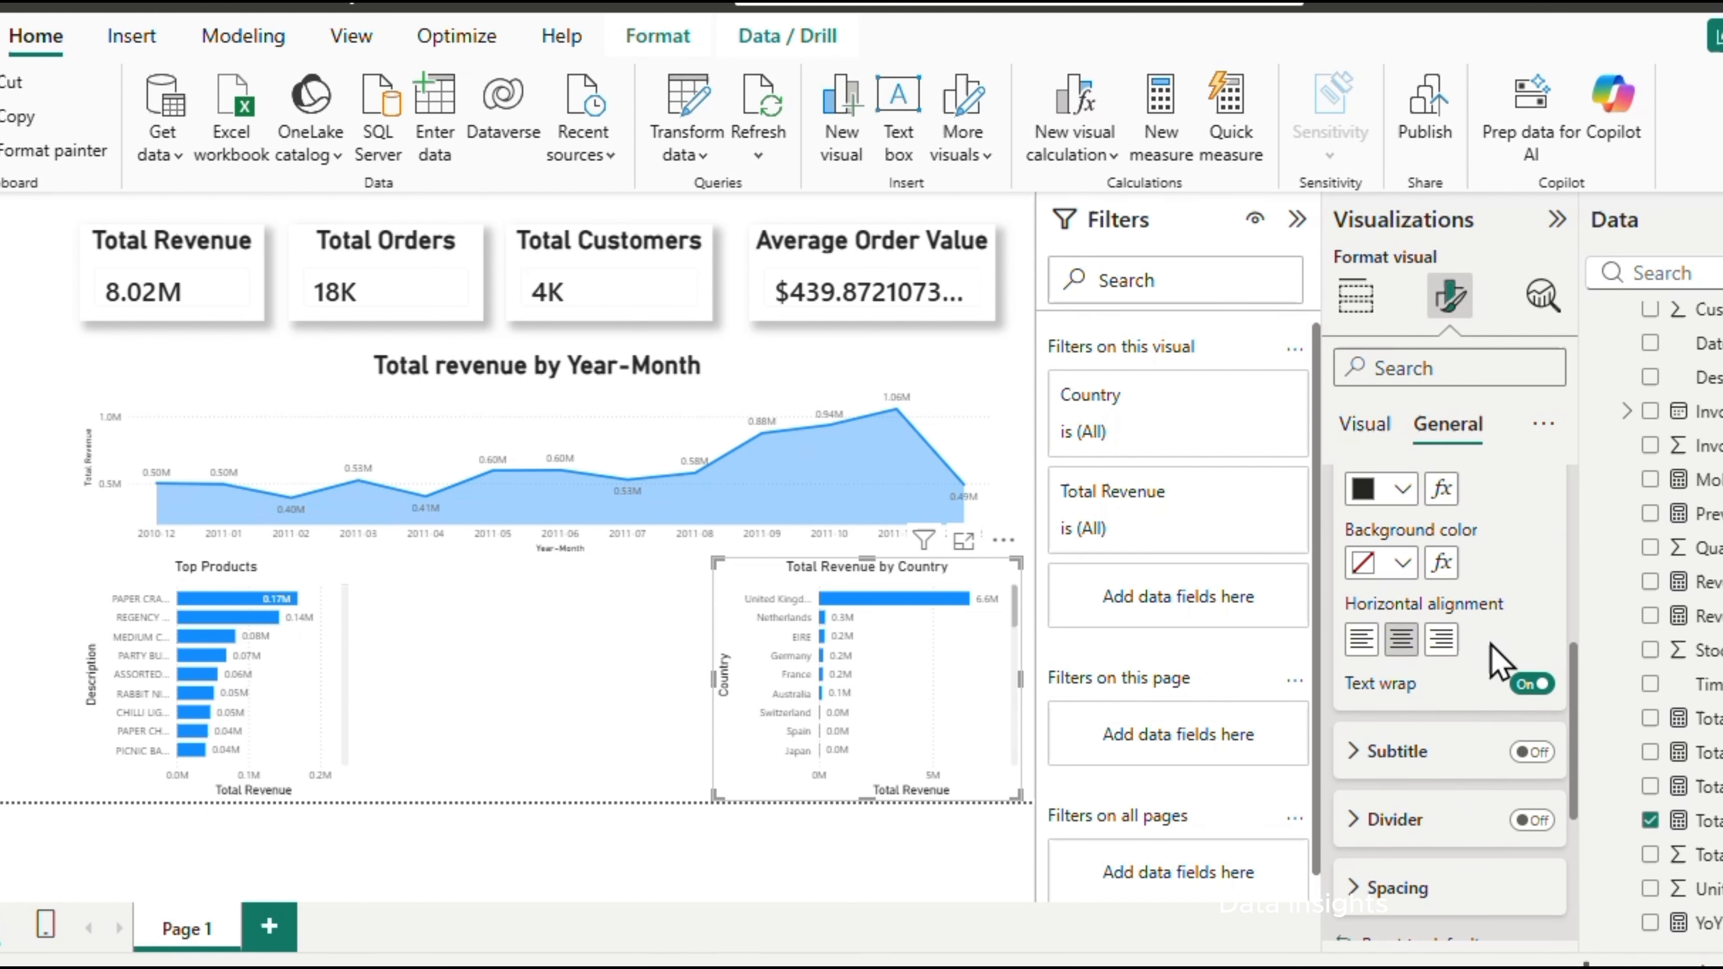
{"action": "scroll", "coordinate": [1492, 662], "scroll_direction": "up", "scroll_amount": 2}
{"action": "left_click", "coordinate": [1507, 506]}
{"action": "type", "text": "2"}
{"action": "type", "text": "0"}
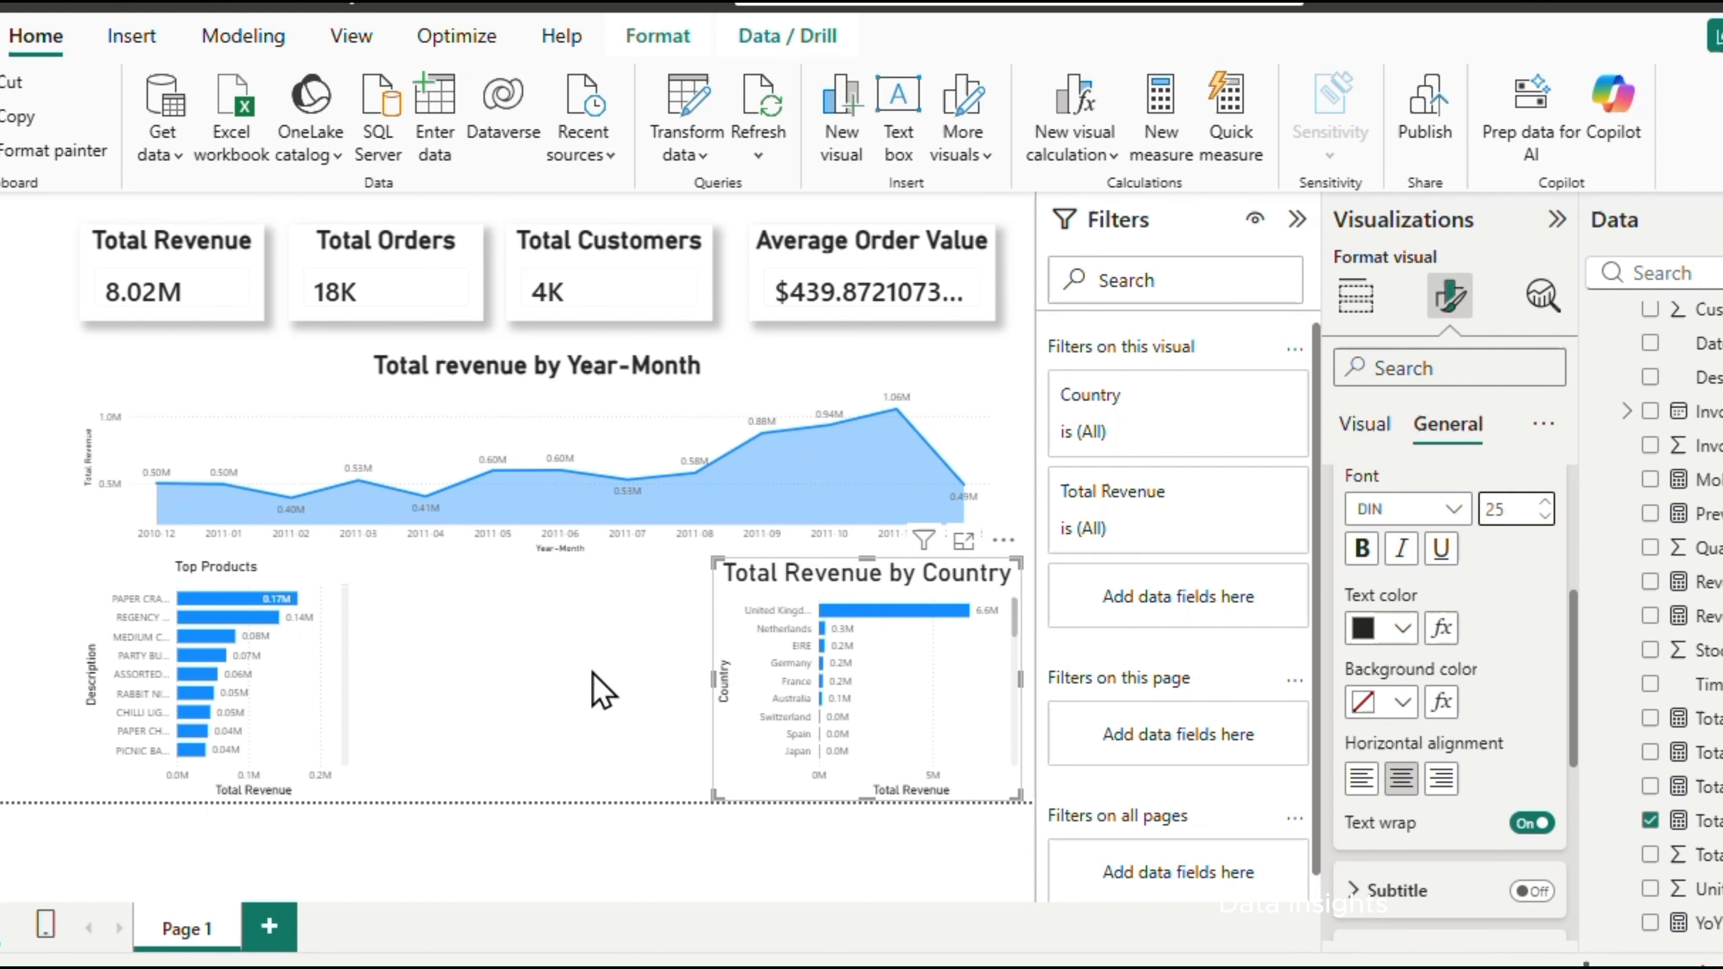
{"action": "left_click", "coordinate": [585, 692]}
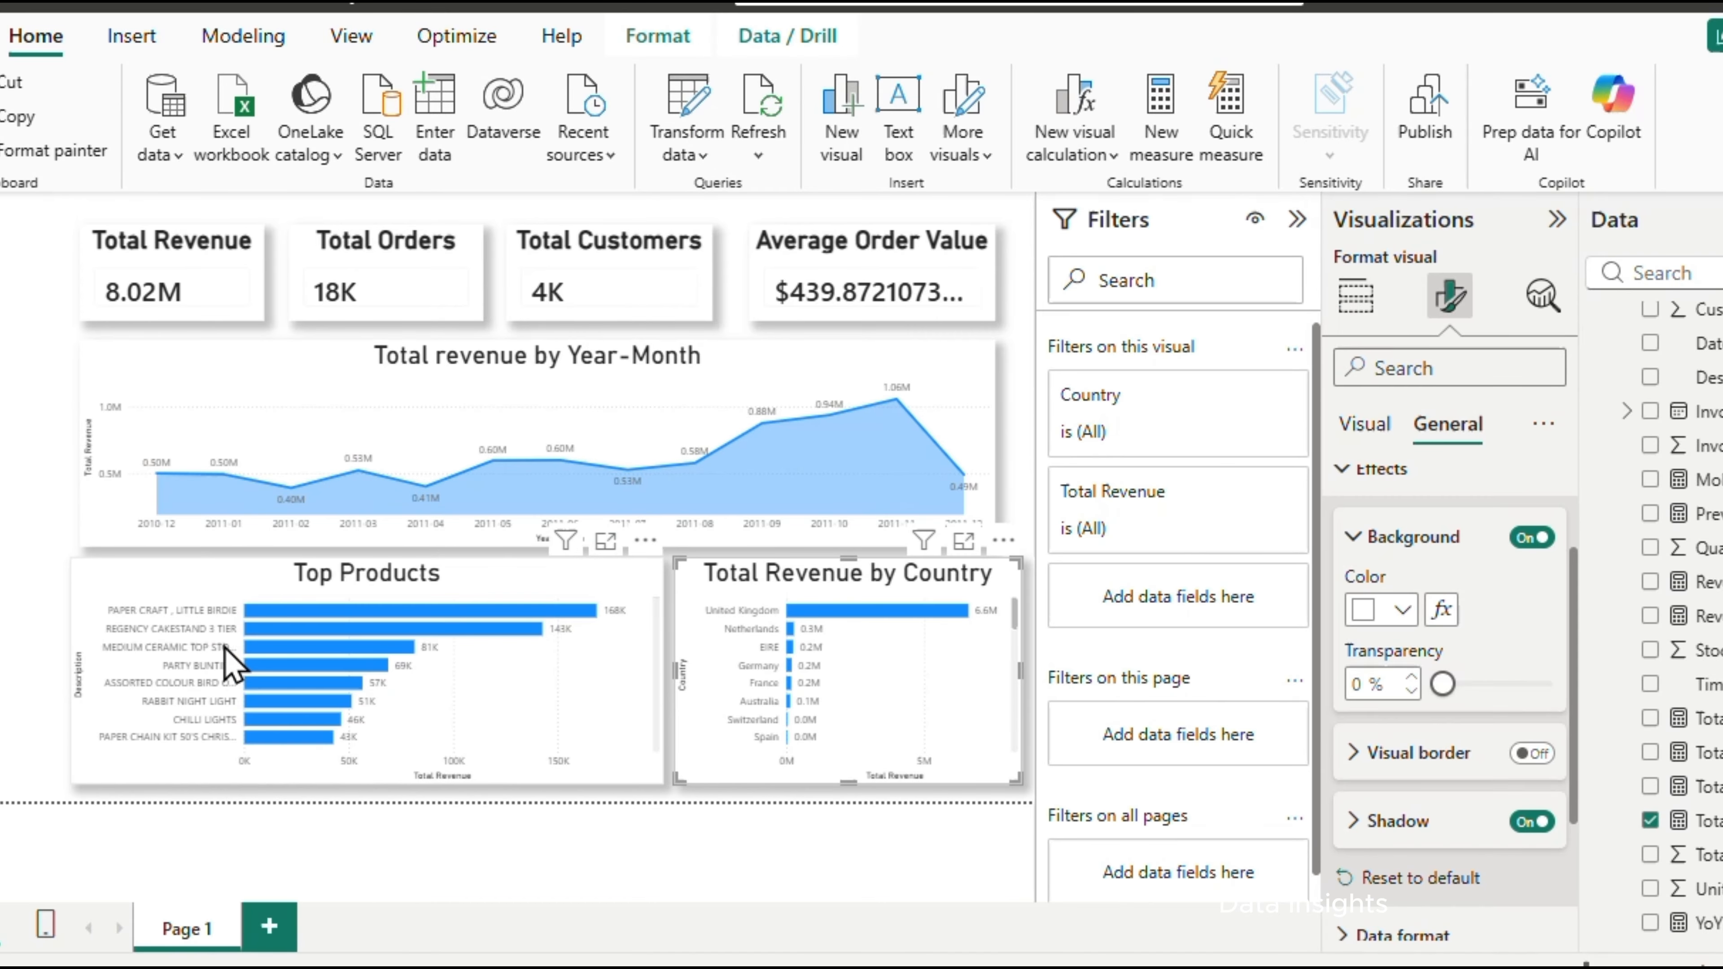
Rename the report page Page 1 as Executive Sales Overview
{"action": "left_click", "coordinate": [19, 569]}
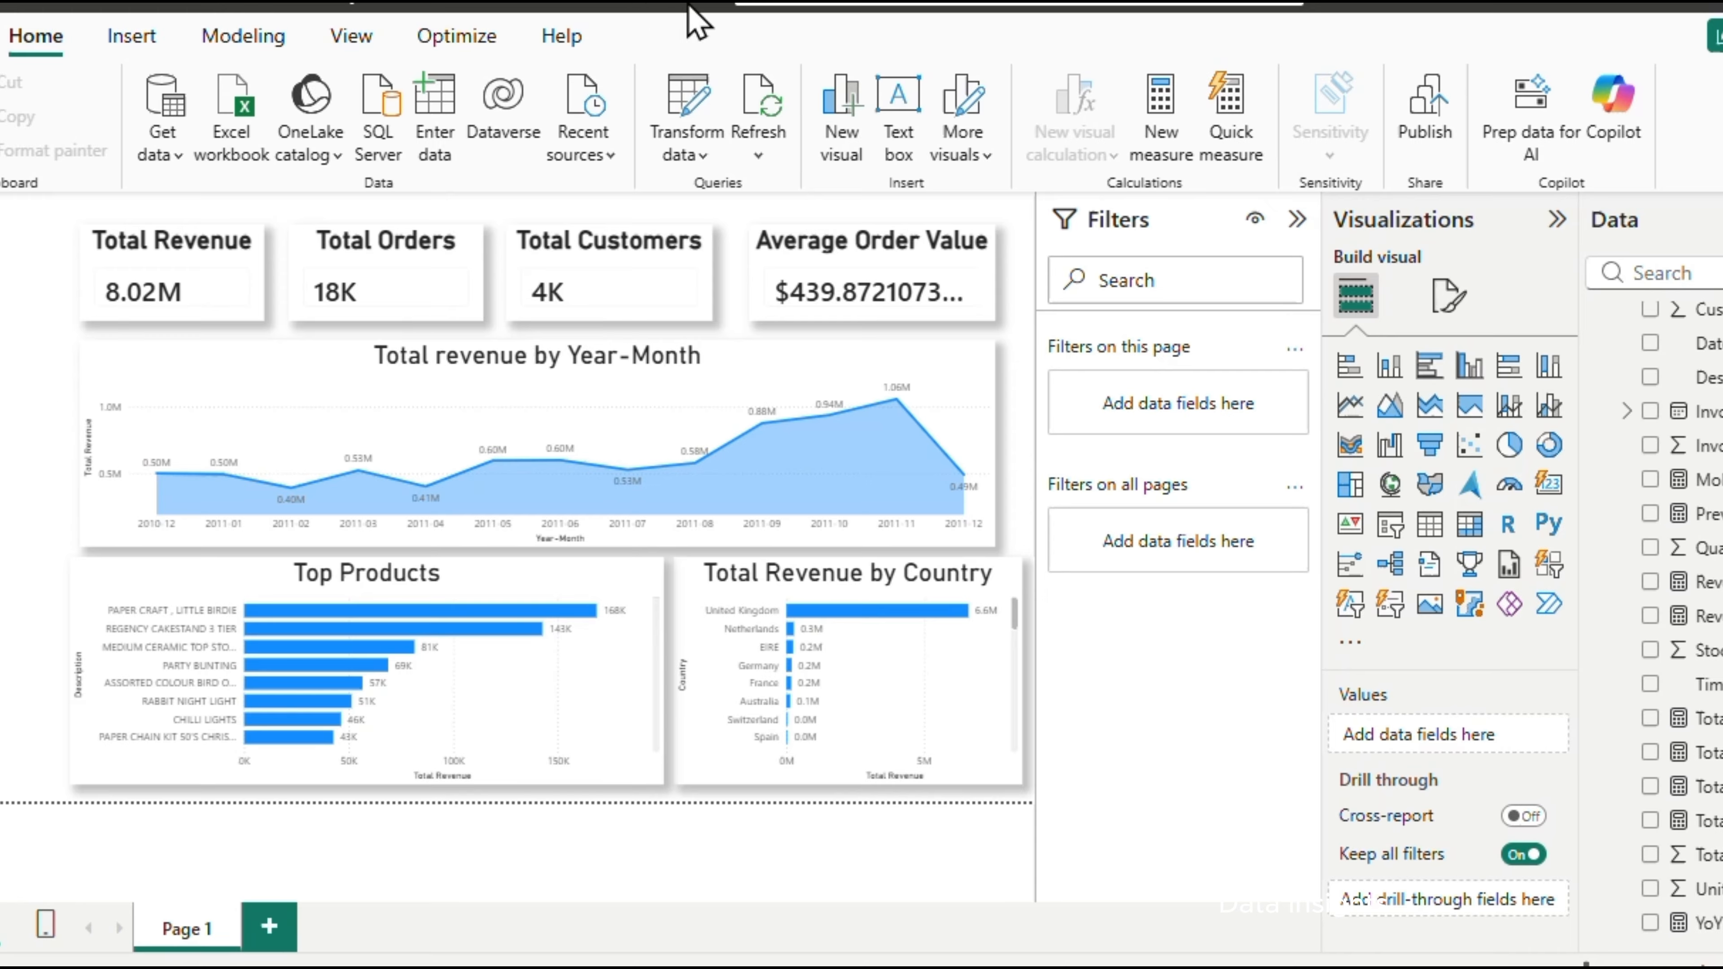
{"action": "double_click", "coordinate": [191, 928]}
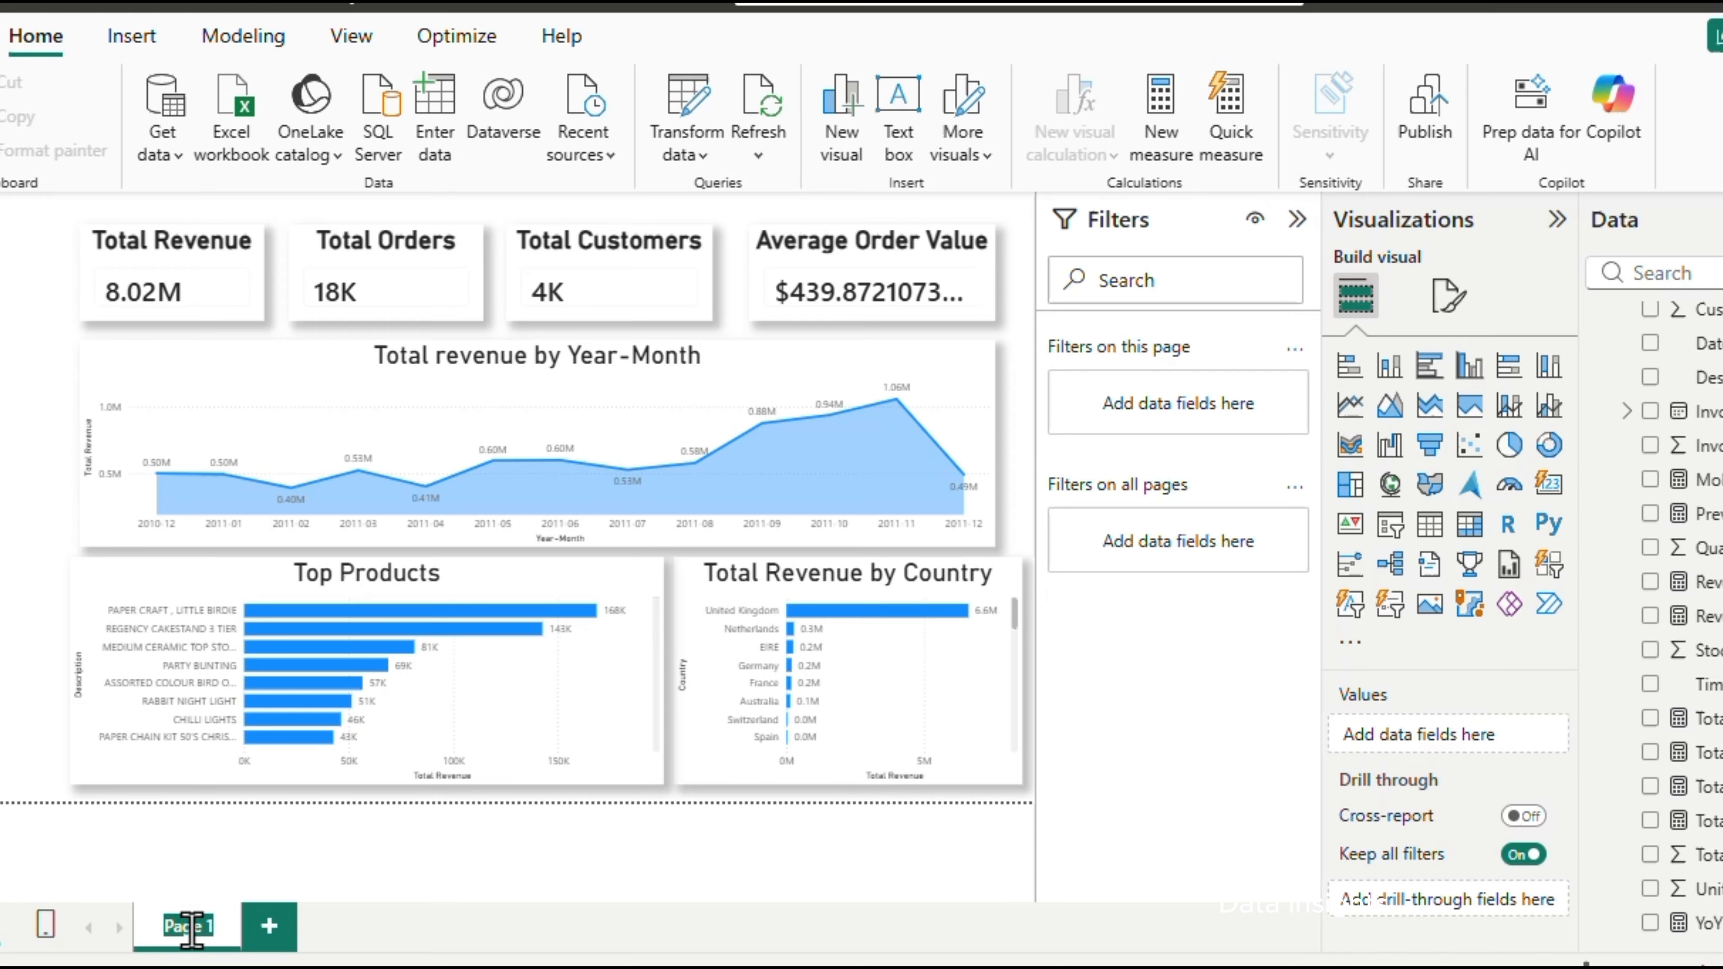
{"action": "type", "text": "Executive Sales Overview"}
{"action": "key", "text": "Return"}
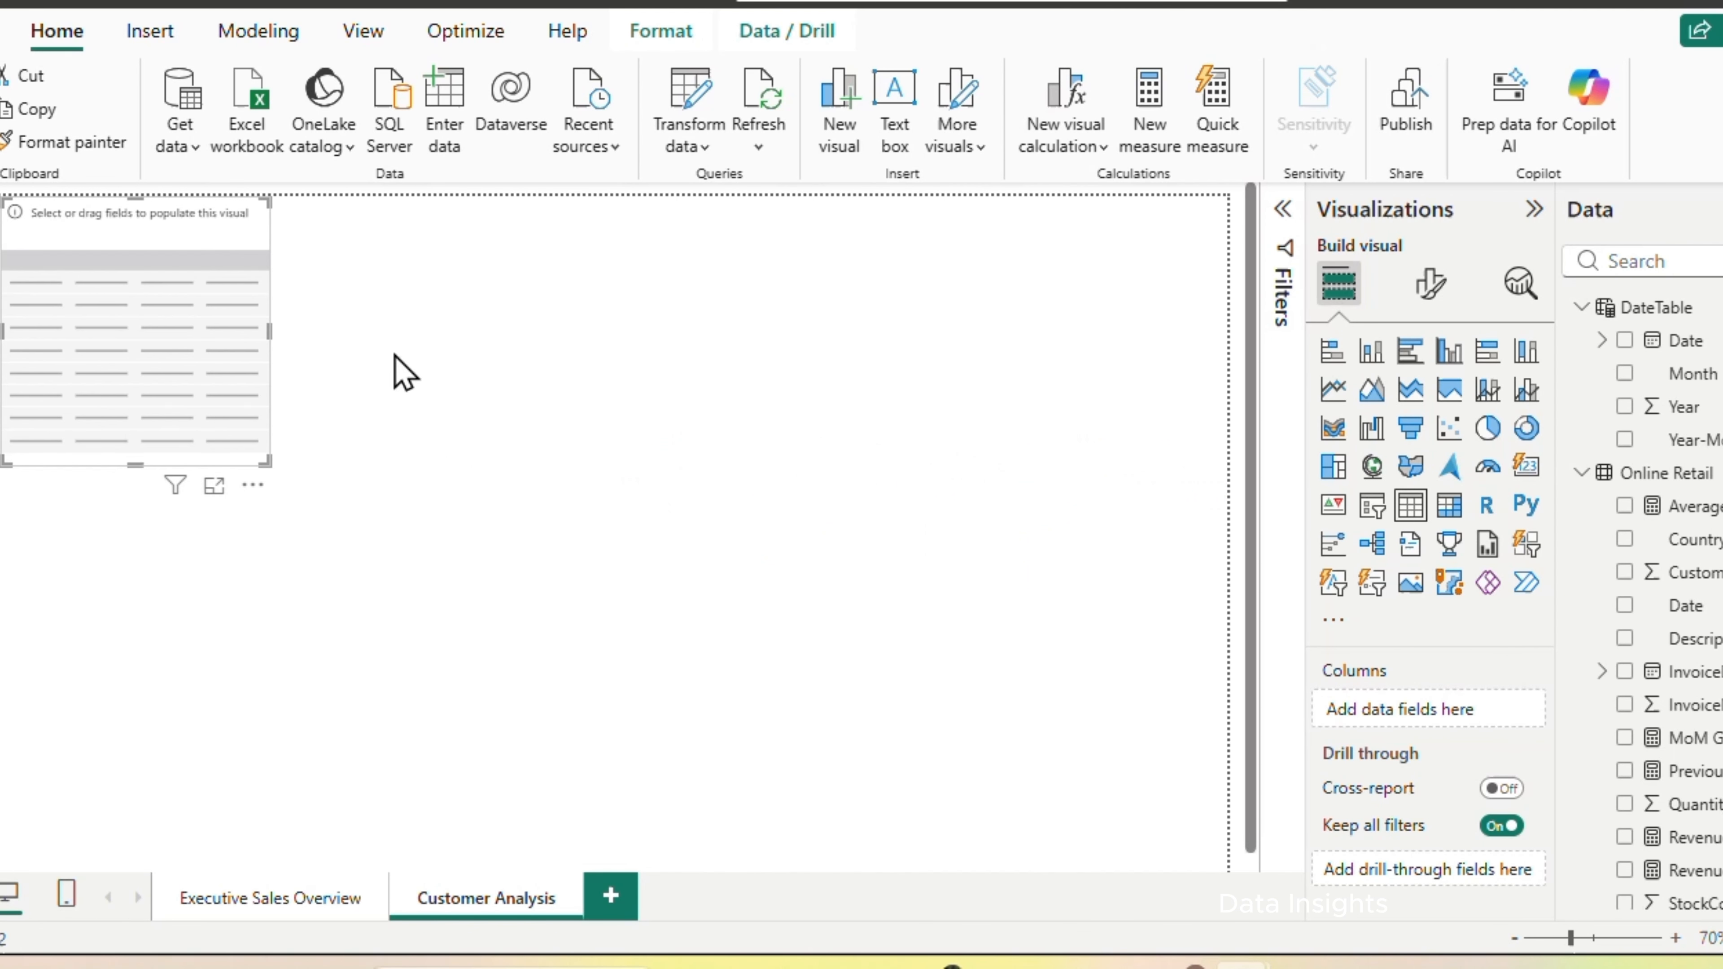
Move the empty table away from the corner of the Customer Analysis page and add CustomerID, Total Revenue and Total Orders to it
{"action": "left_click_drag", "start_coordinate": [197, 244], "coordinate": [314, 353]}
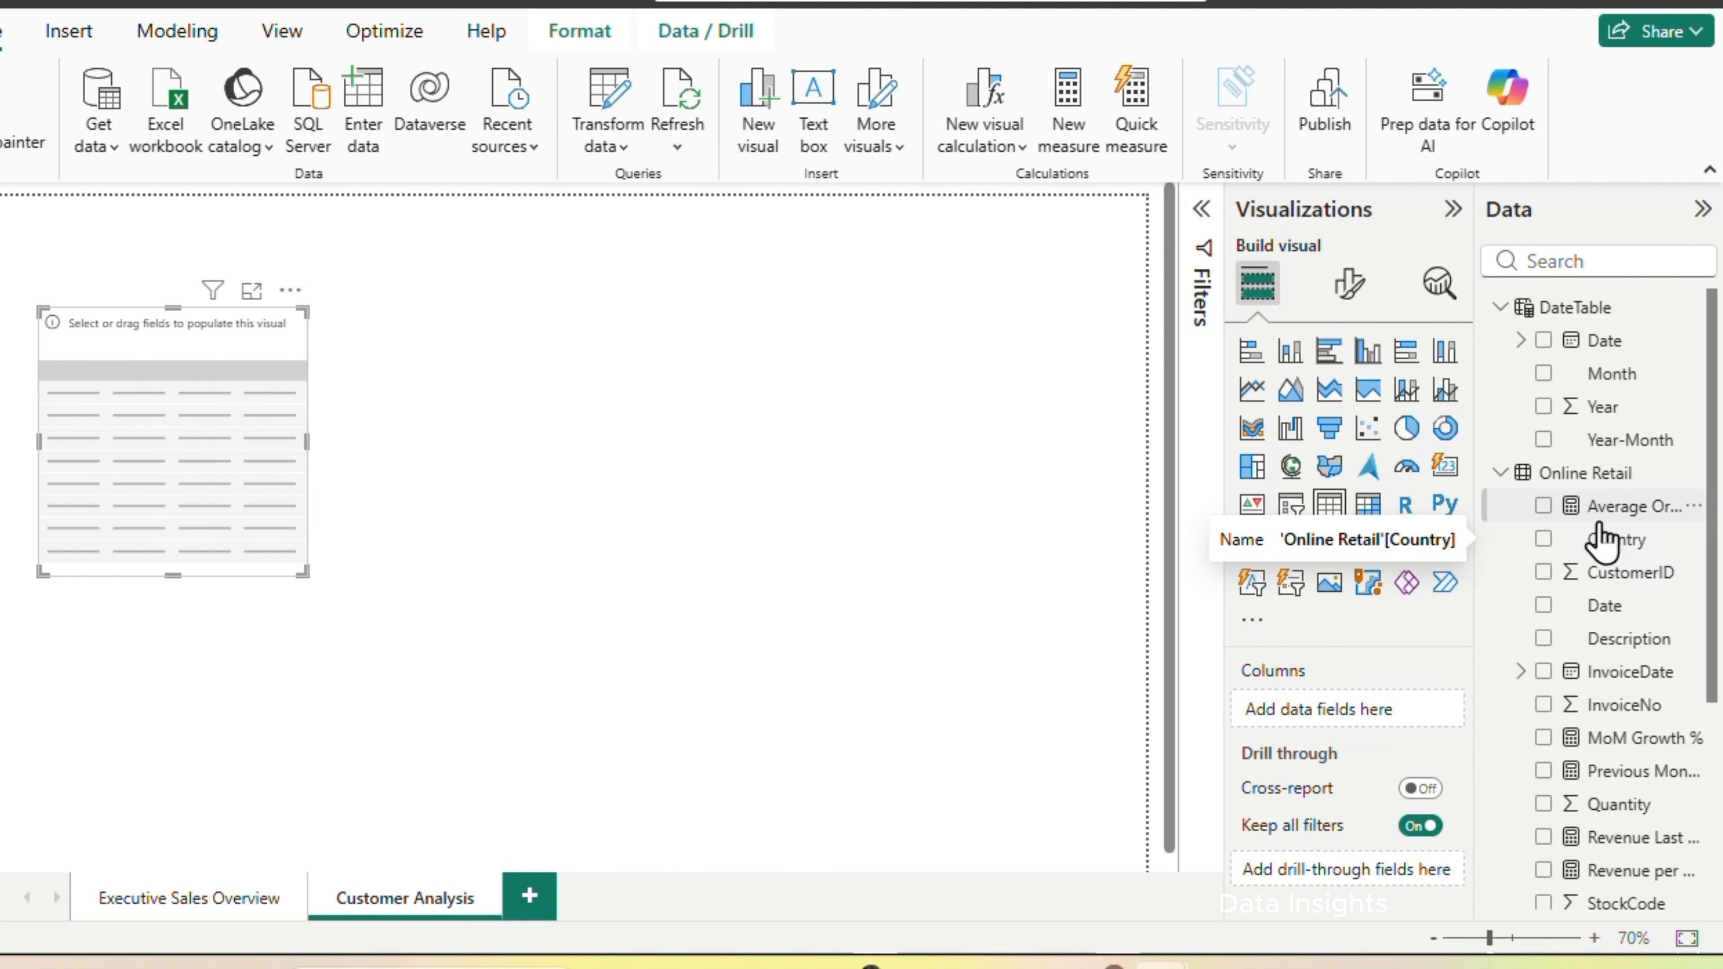
{"action": "left_click", "coordinate": [1544, 572]}
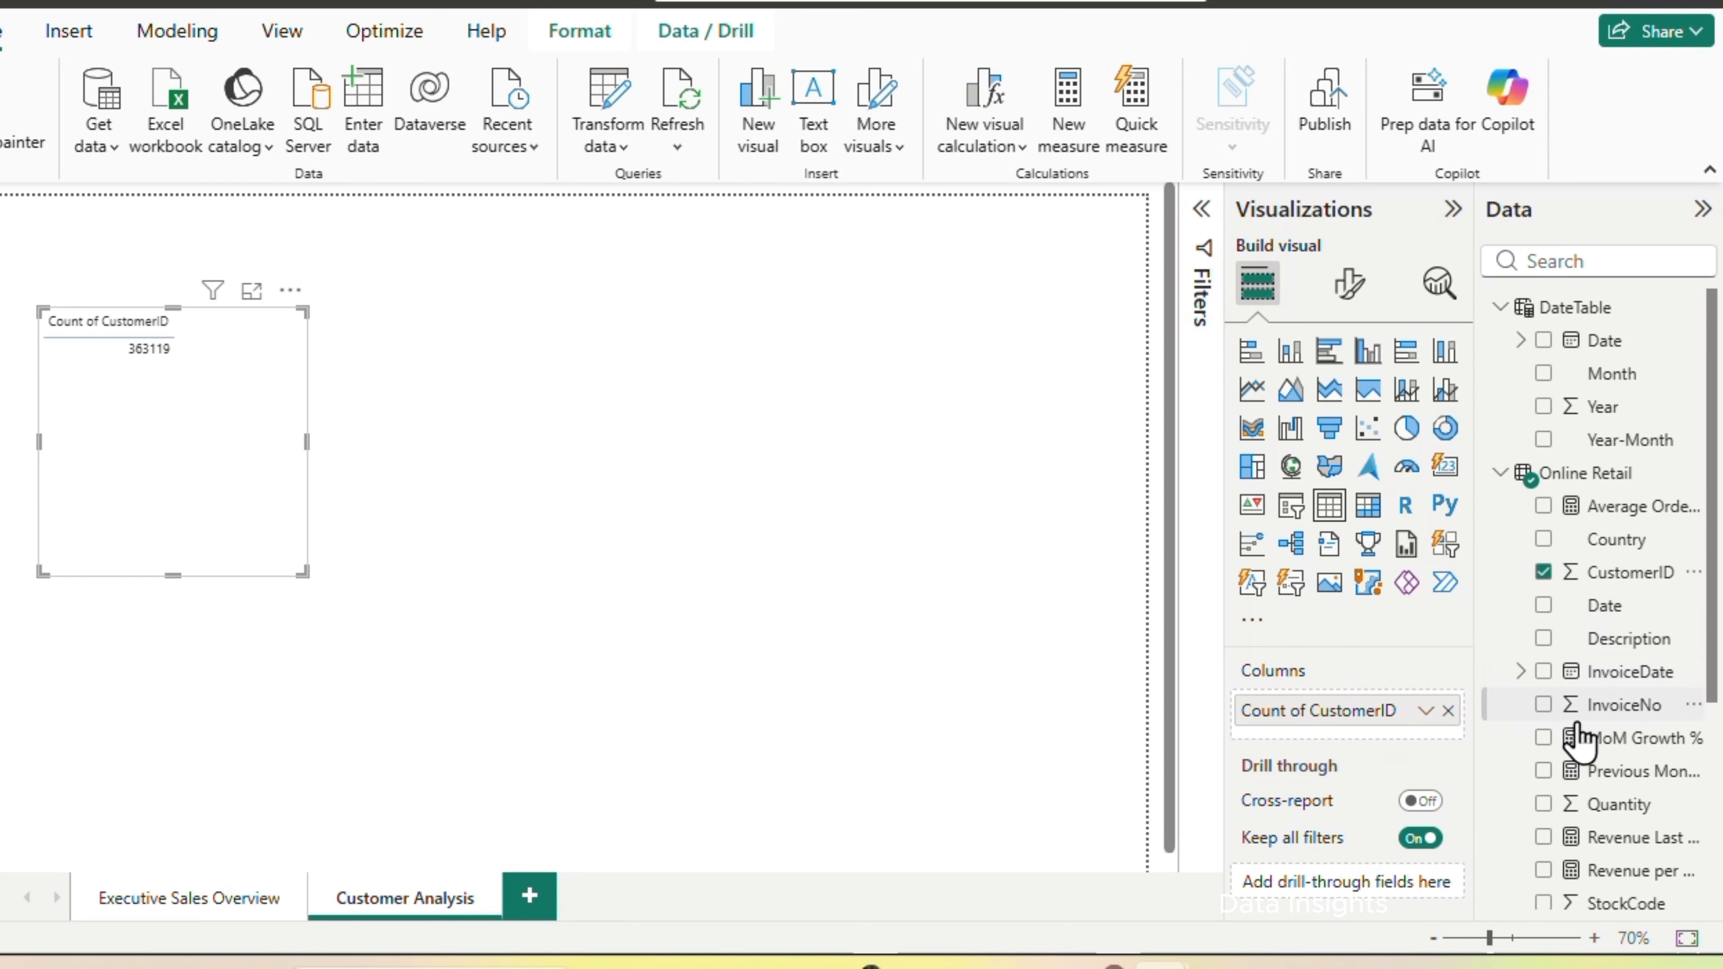
{"action": "scroll", "coordinate": [1561, 740], "scroll_direction": "down", "scroll_amount": 4}
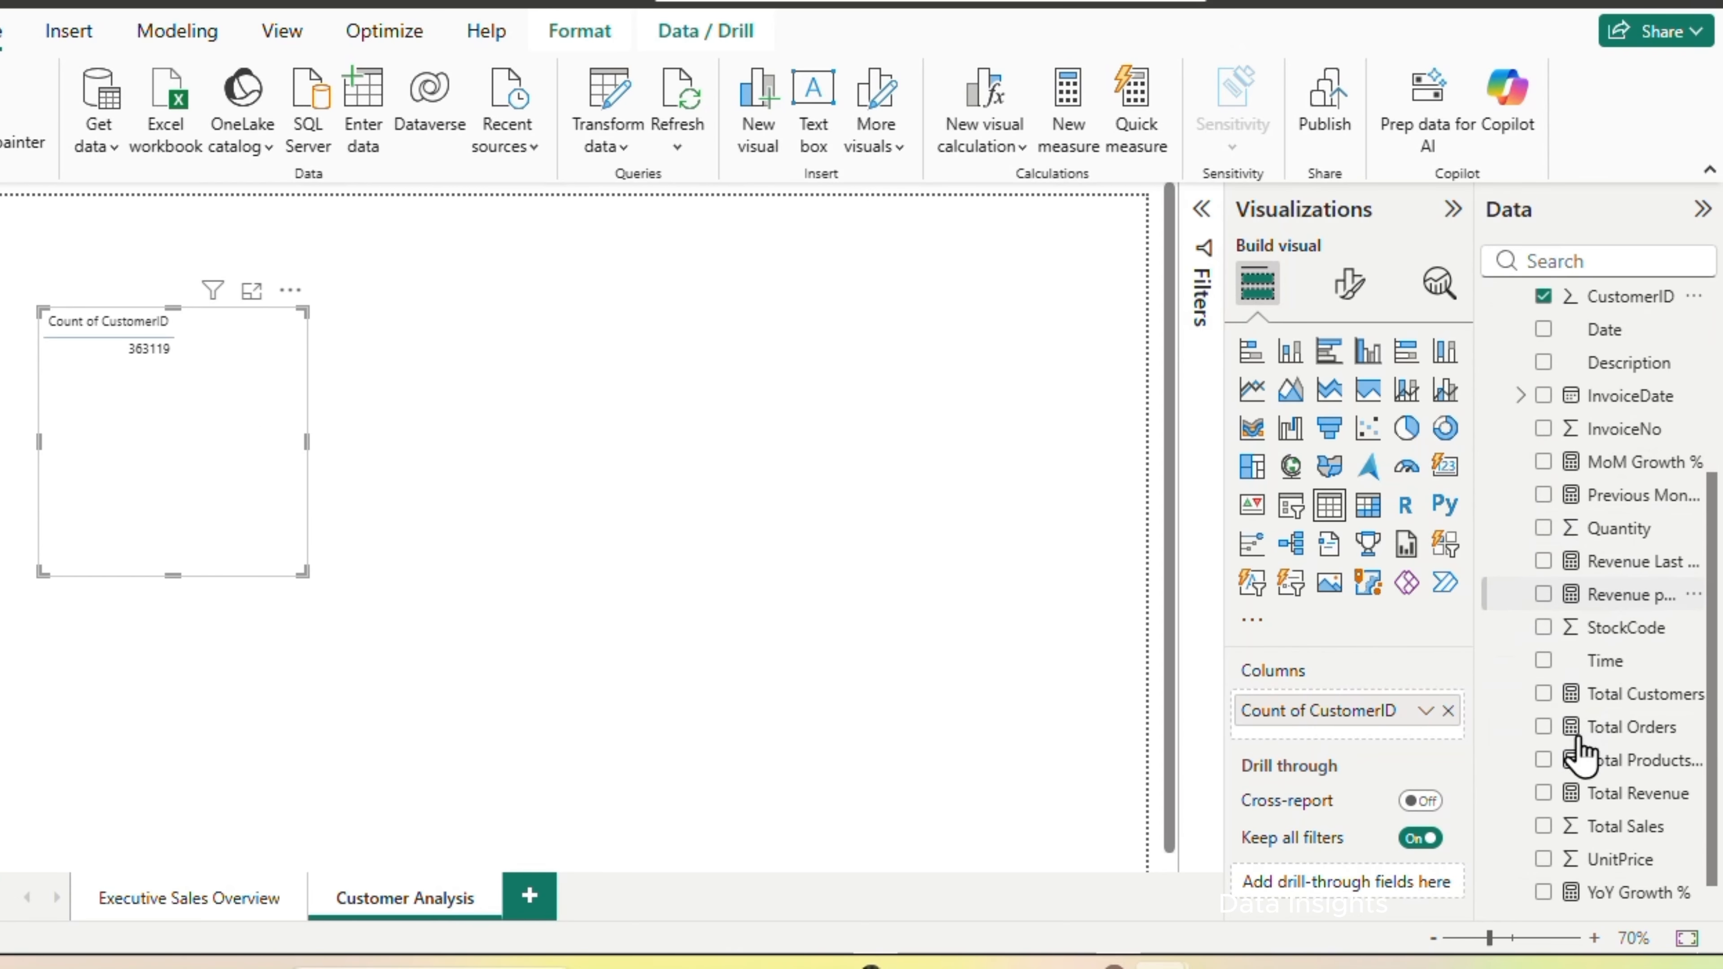
{"action": "left_click", "coordinate": [1544, 793]}
{"action": "left_click", "coordinate": [1544, 727]}
Set CustomerID in the table to Don't summarize and enlarge the table to fit more customer rows
{"action": "left_click", "coordinate": [1425, 710]}
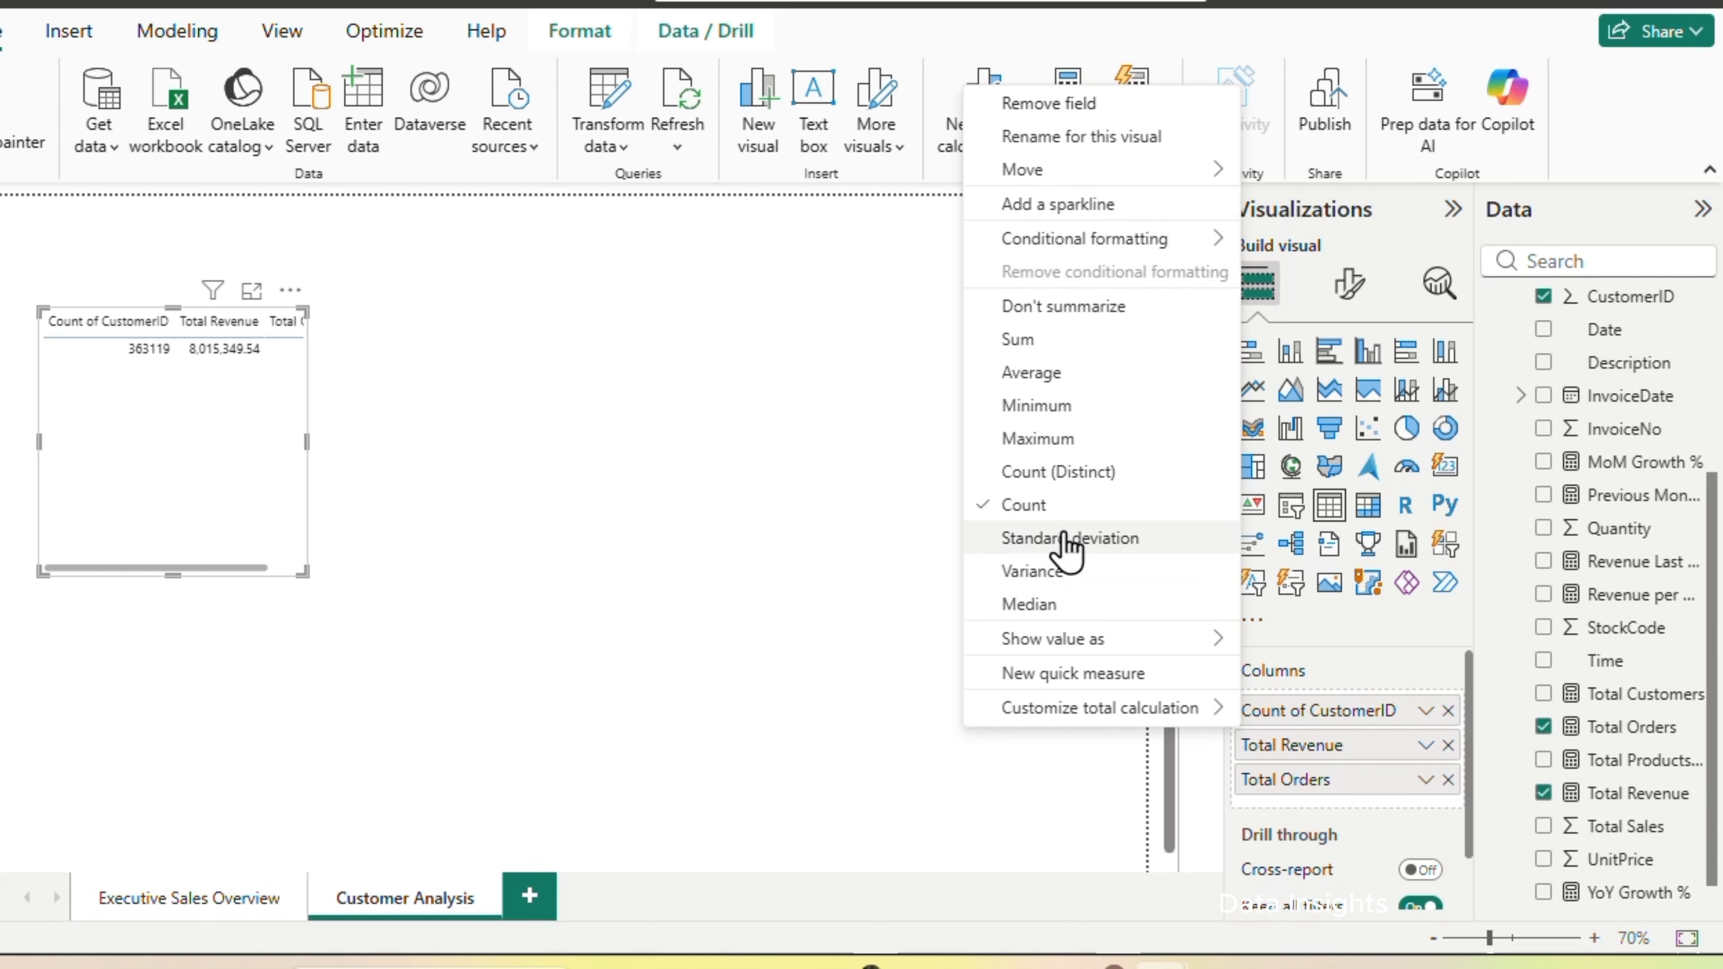
{"action": "left_click", "coordinate": [1045, 306]}
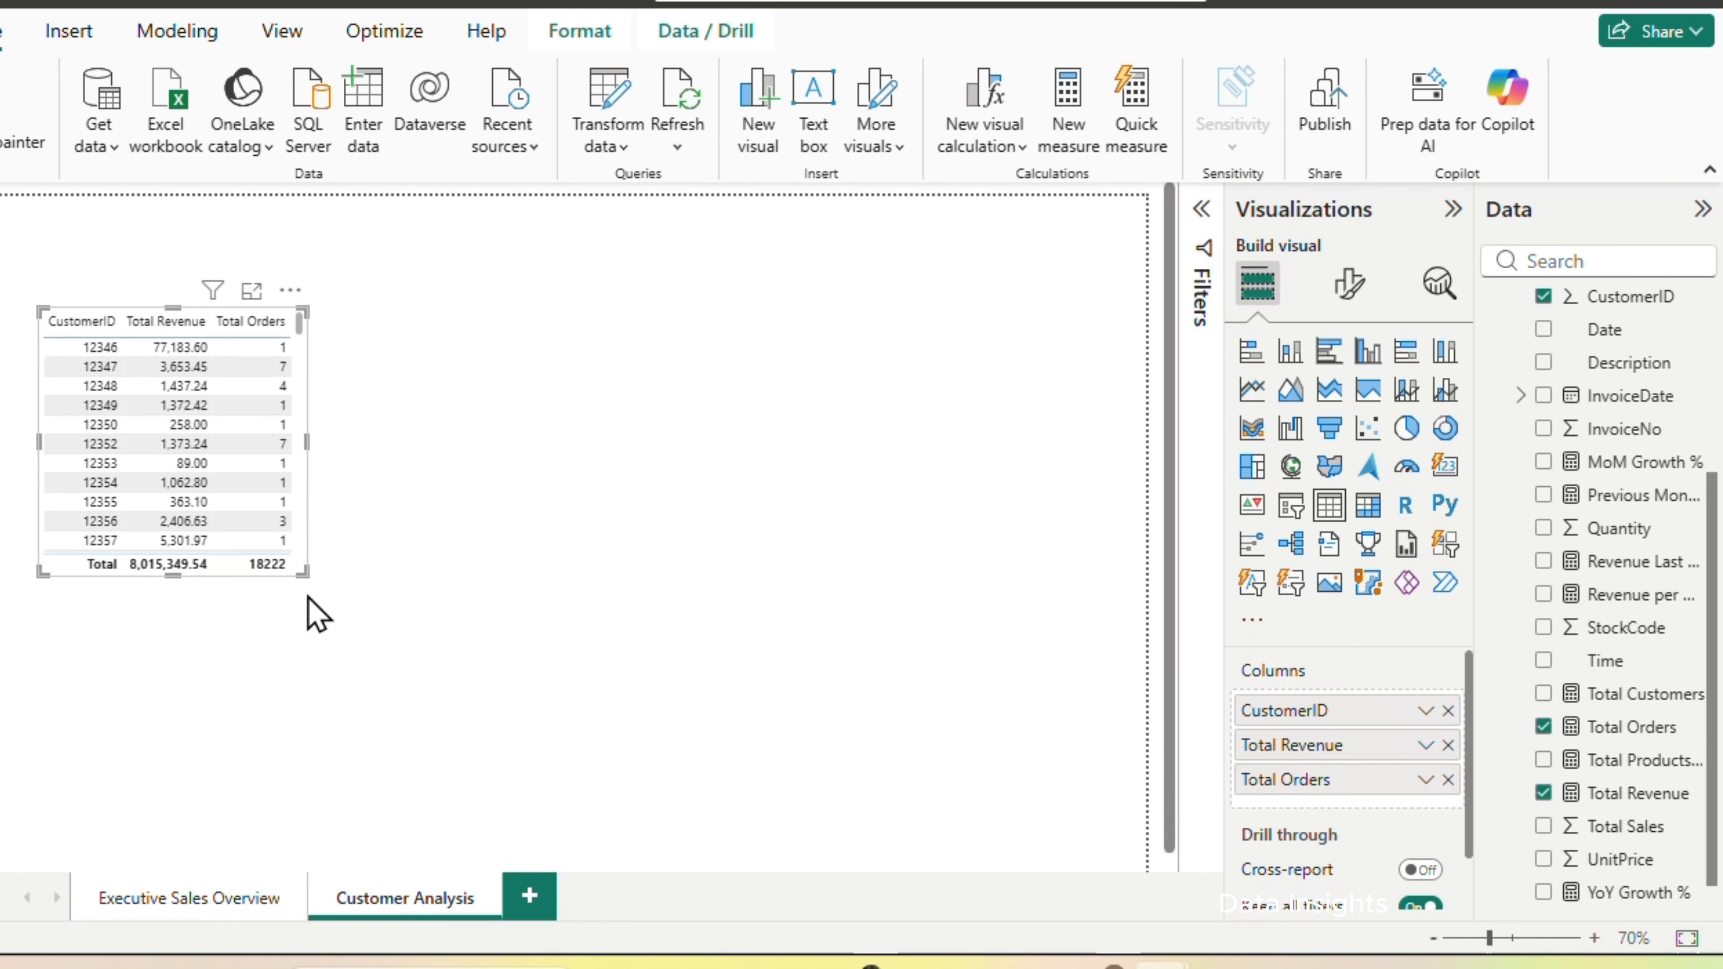
{"action": "left_click_drag", "start_coordinate": [307, 573], "coordinate": [342, 665]}
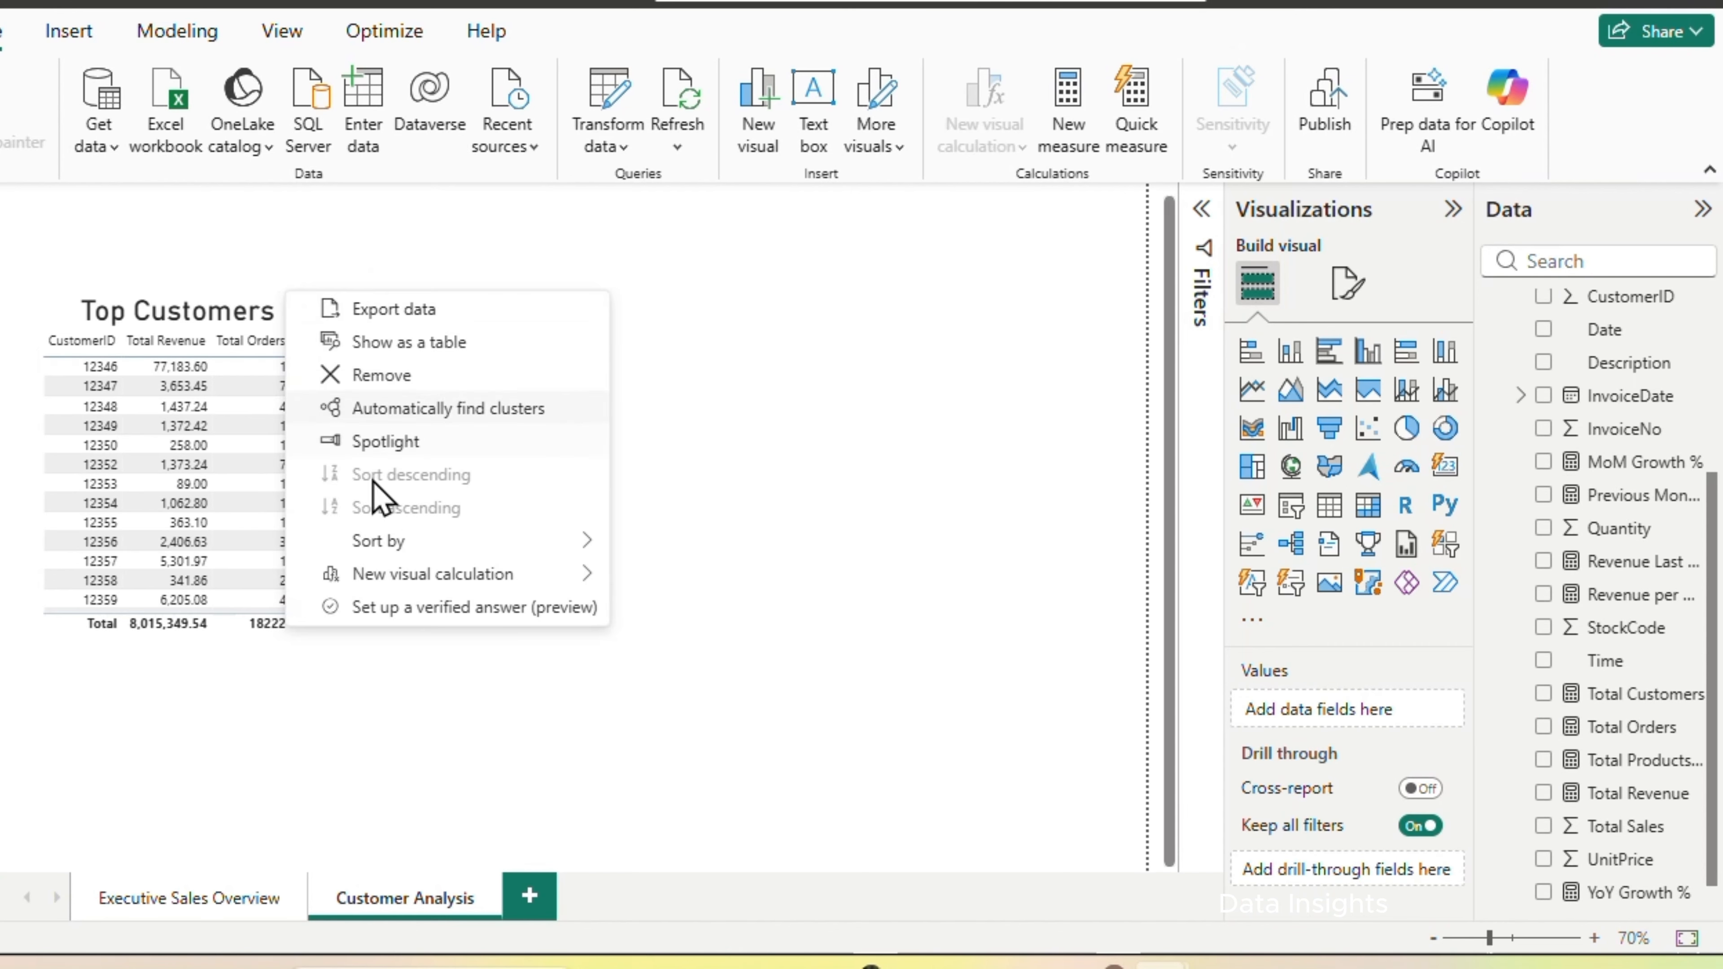
Sort the Top Customers table by Total Revenue in descending order and return to its first rows
{"action": "mouse_move", "coordinate": [406, 543]}
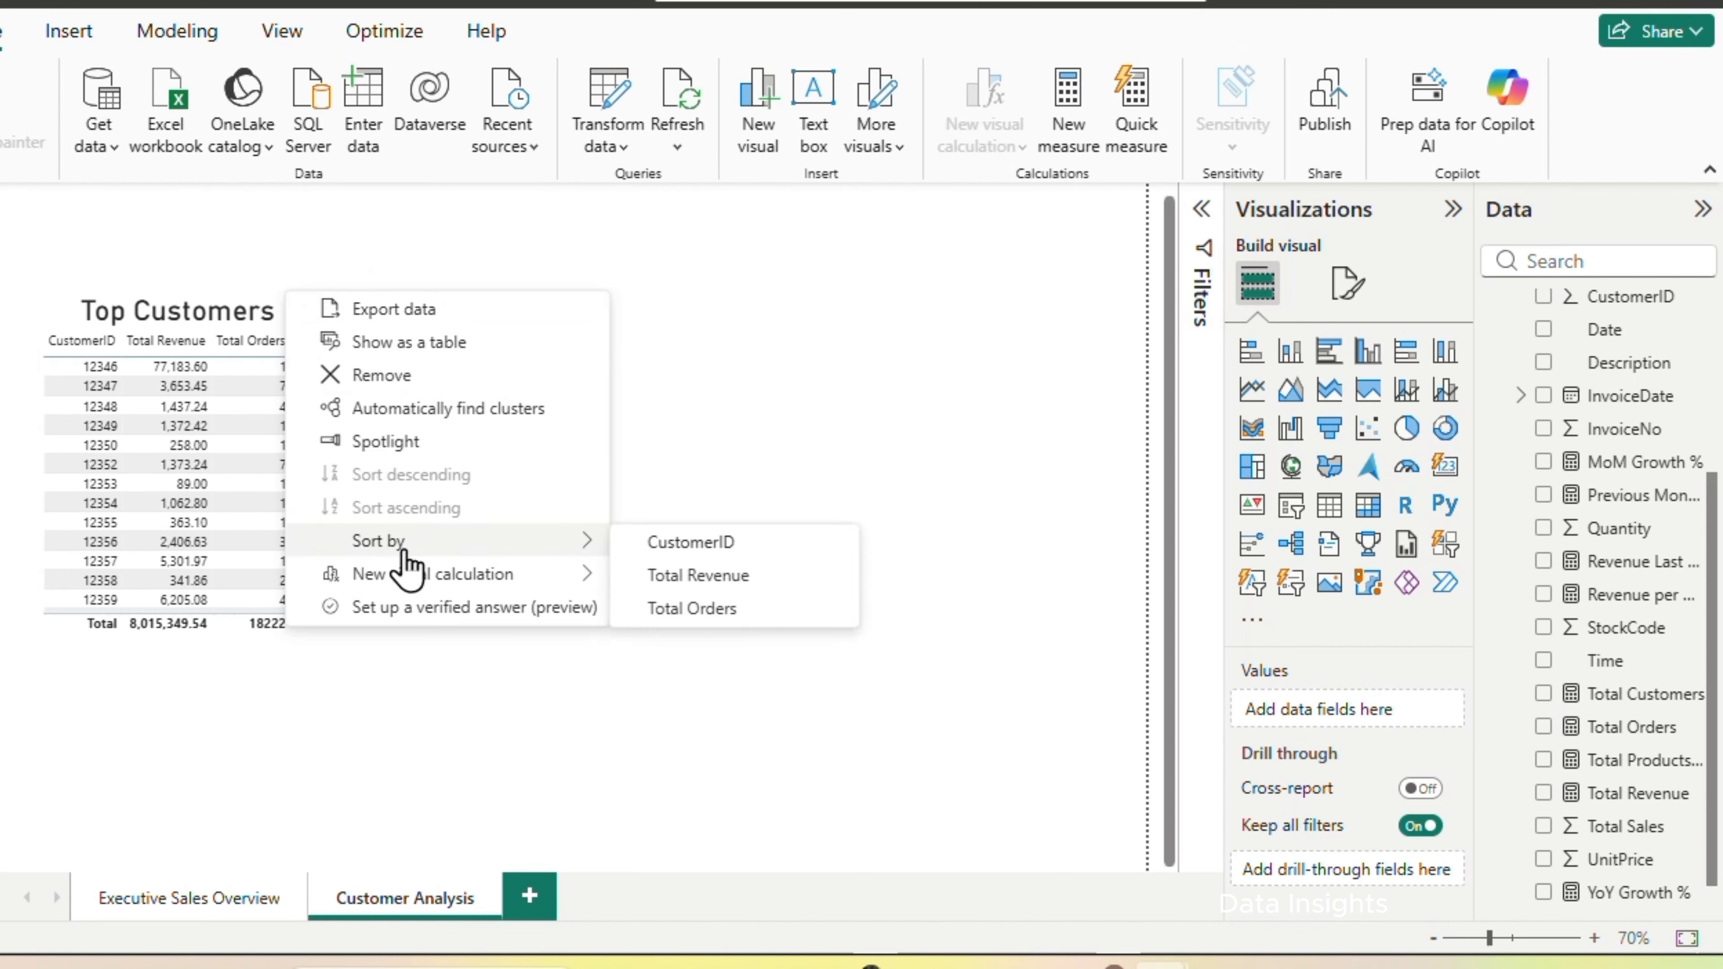
{"action": "left_click", "coordinate": [706, 582]}
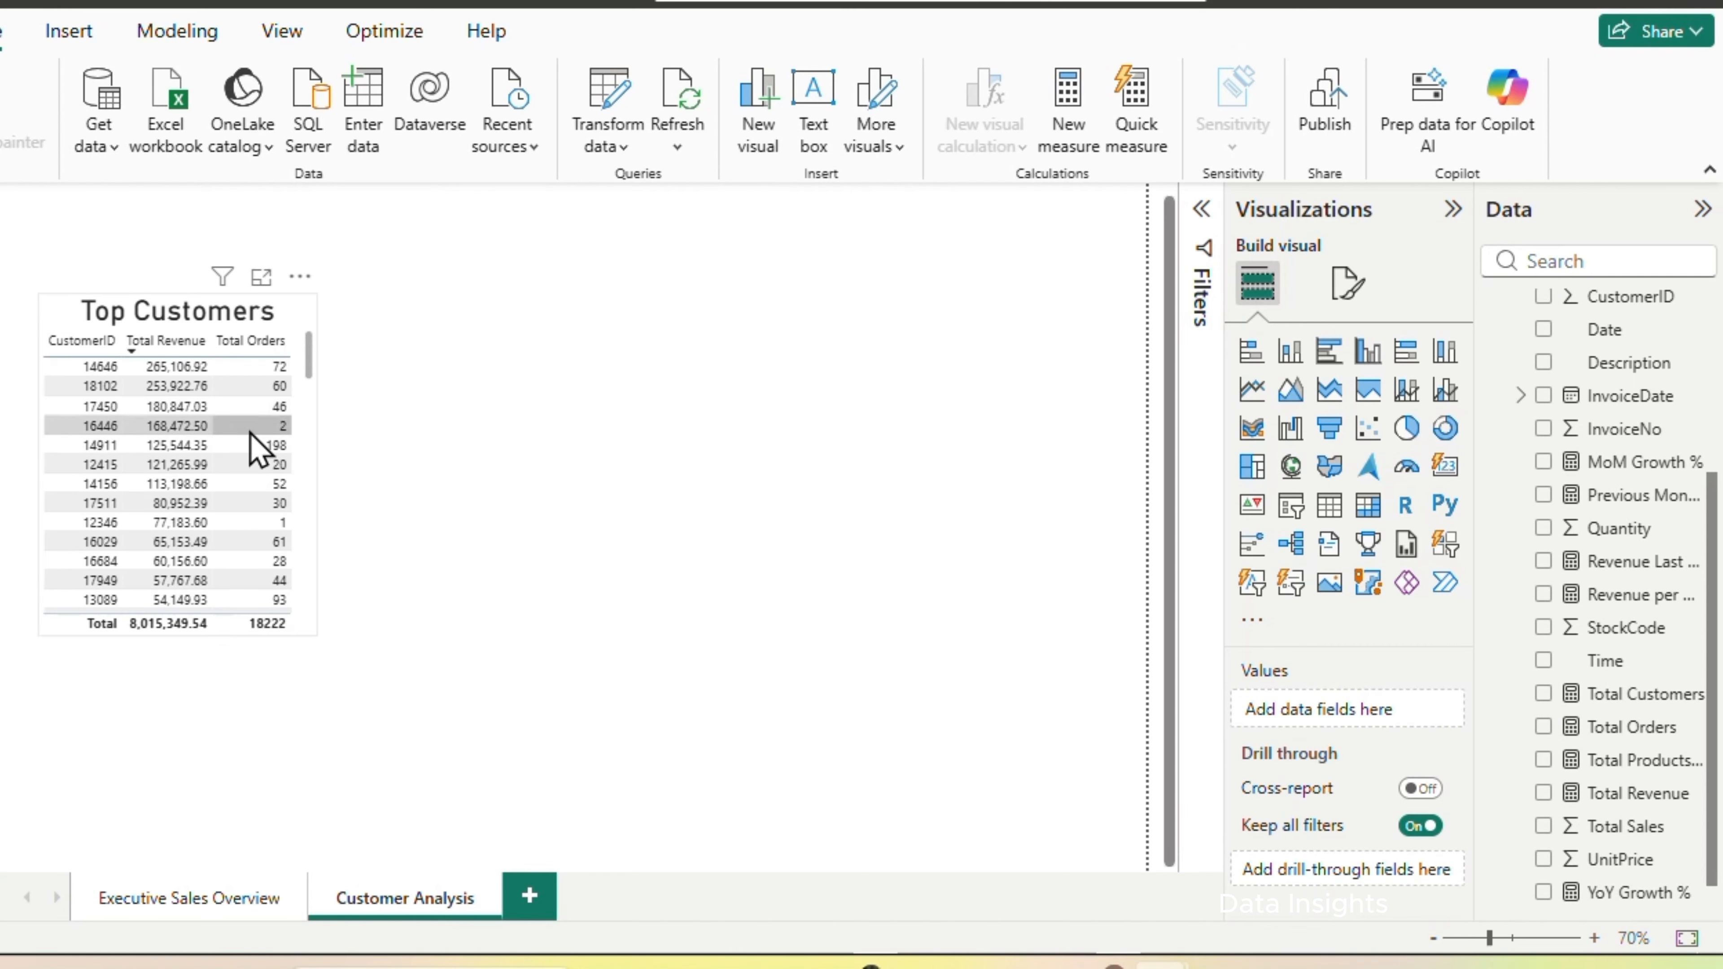
{"action": "left_click", "coordinate": [296, 277]}
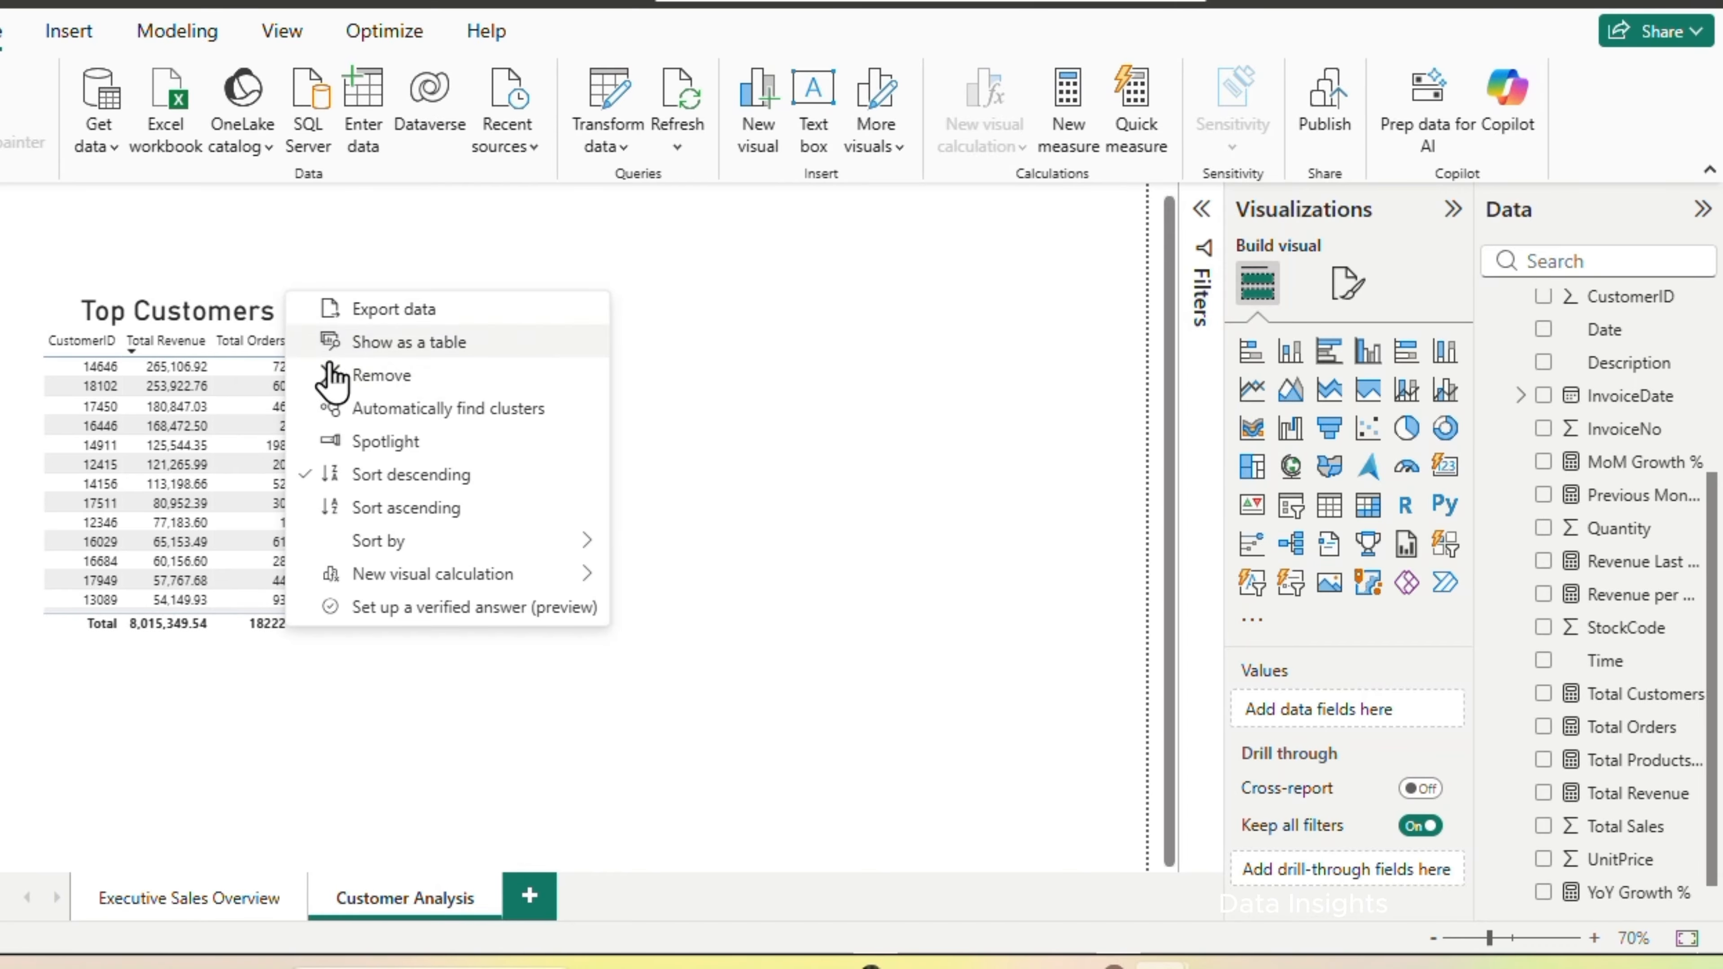
{"action": "left_click", "coordinate": [431, 479]}
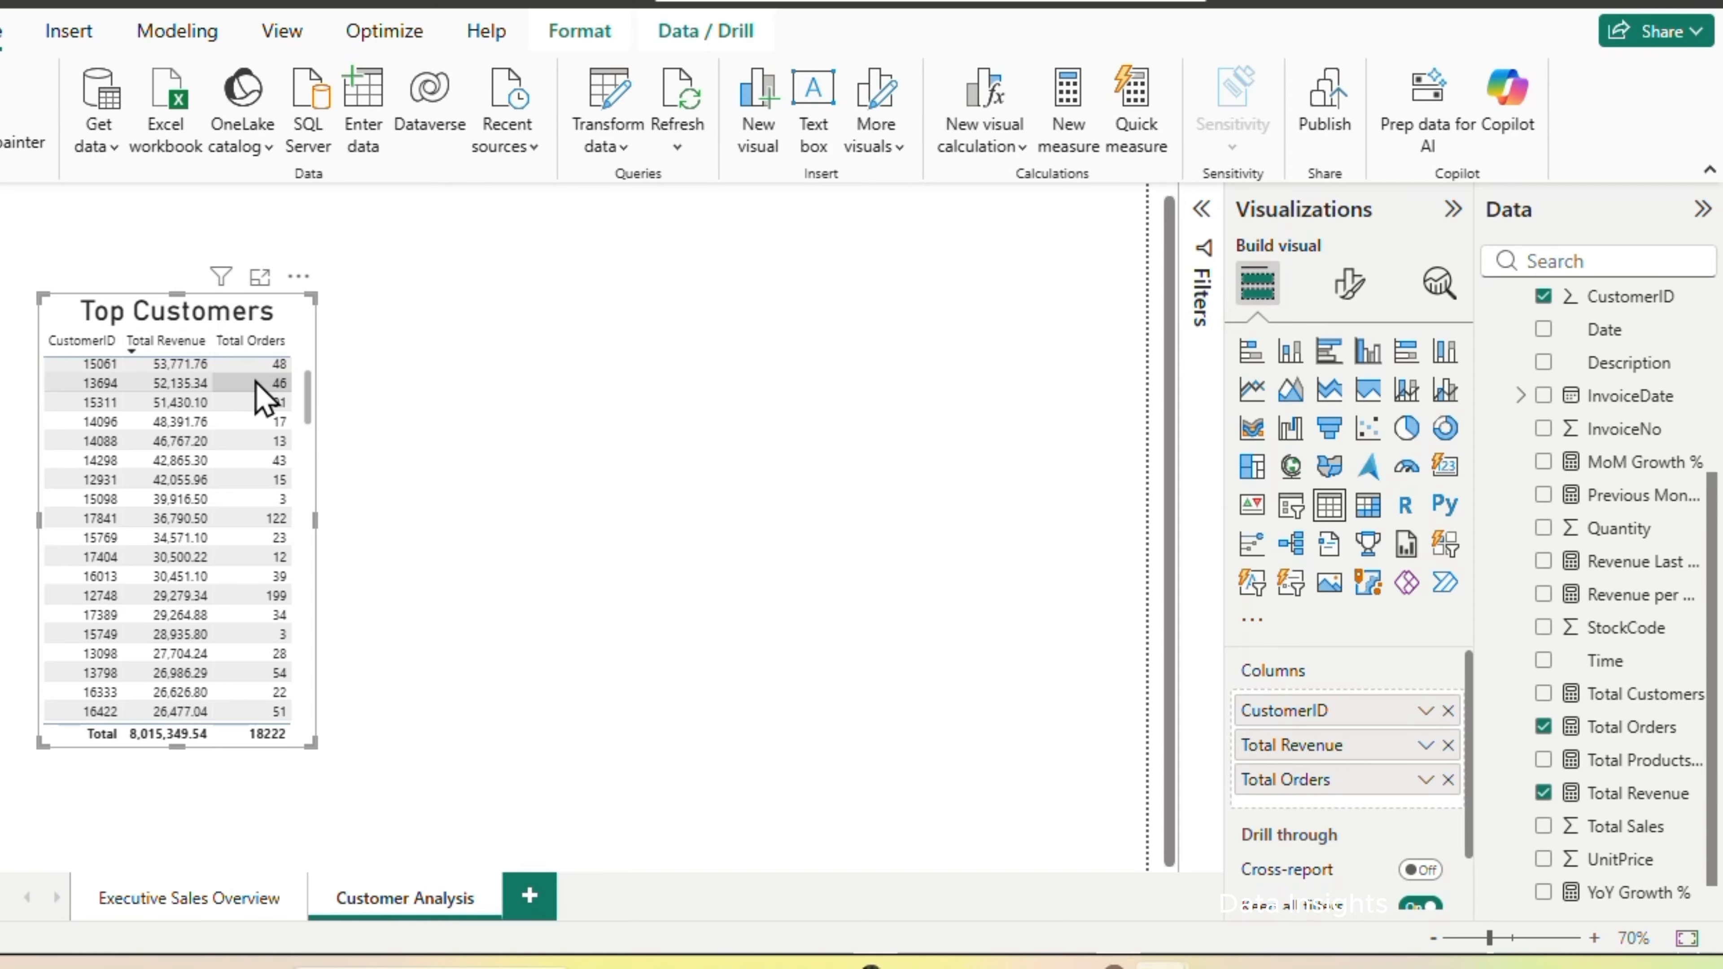
{"action": "scroll", "coordinate": [424, 435], "scroll_direction": "up", "scroll_amount": 1, "text": "ctrl"}
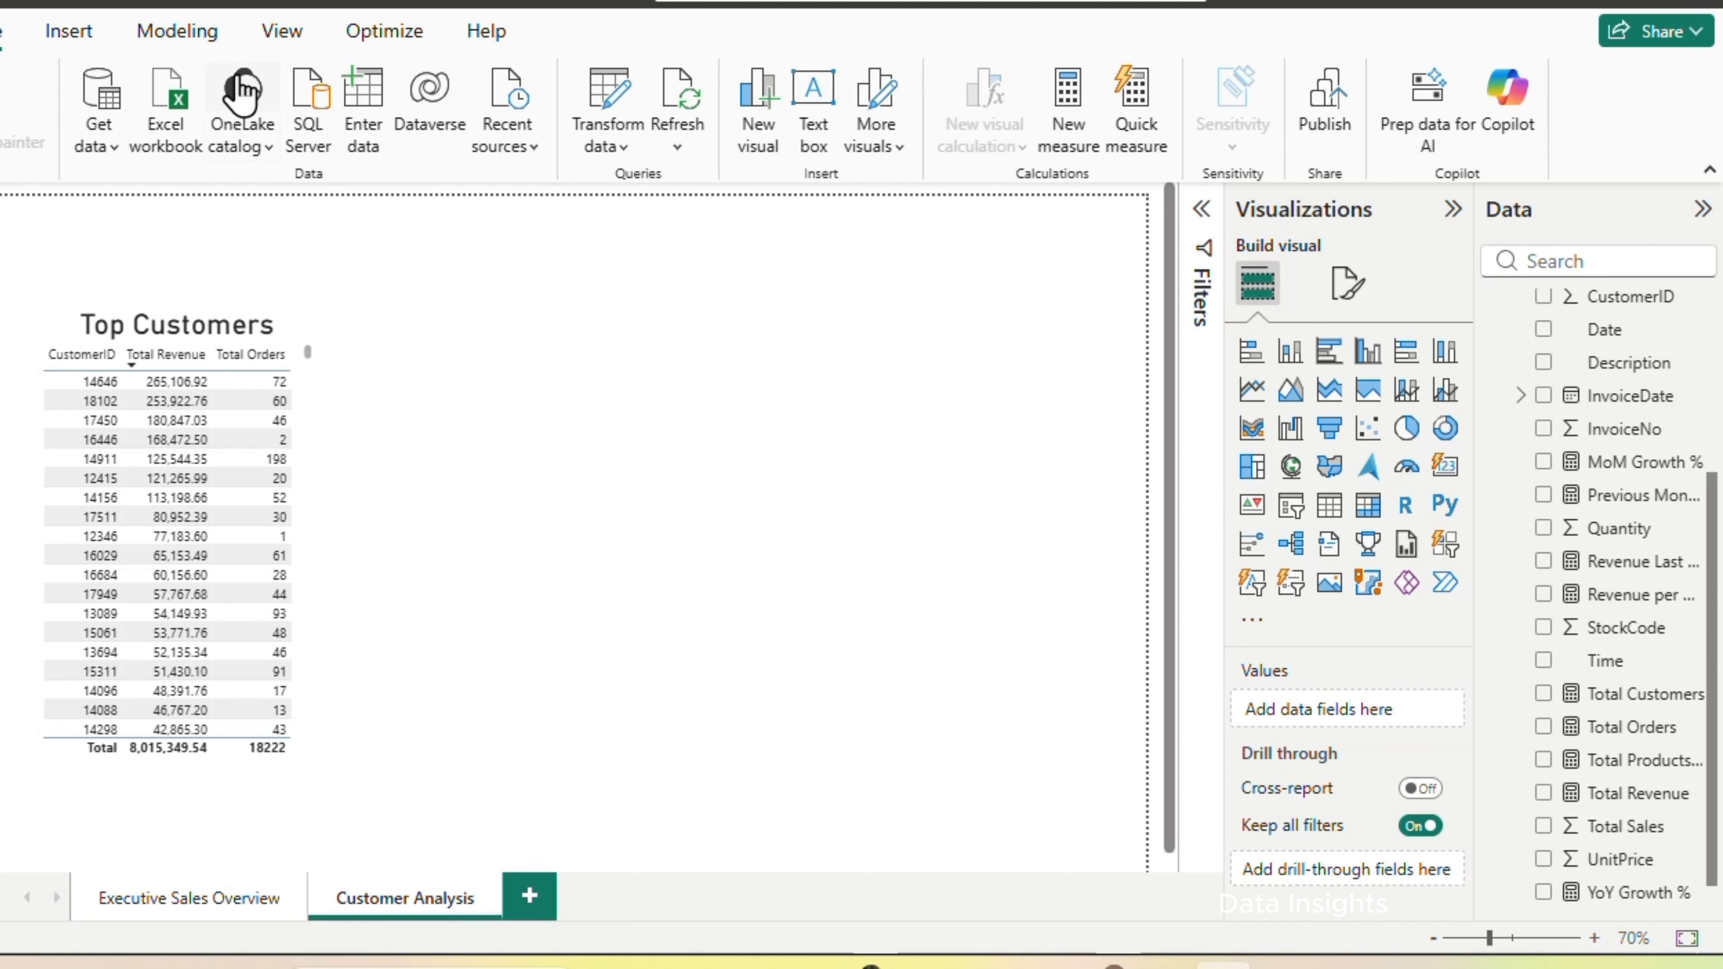
Create the calculated table Customer Summary that summarizes 'Online Retail' by CustomerID with Customer Revenue as the sum of Total Sales
{"action": "left_click", "coordinate": [178, 30]}
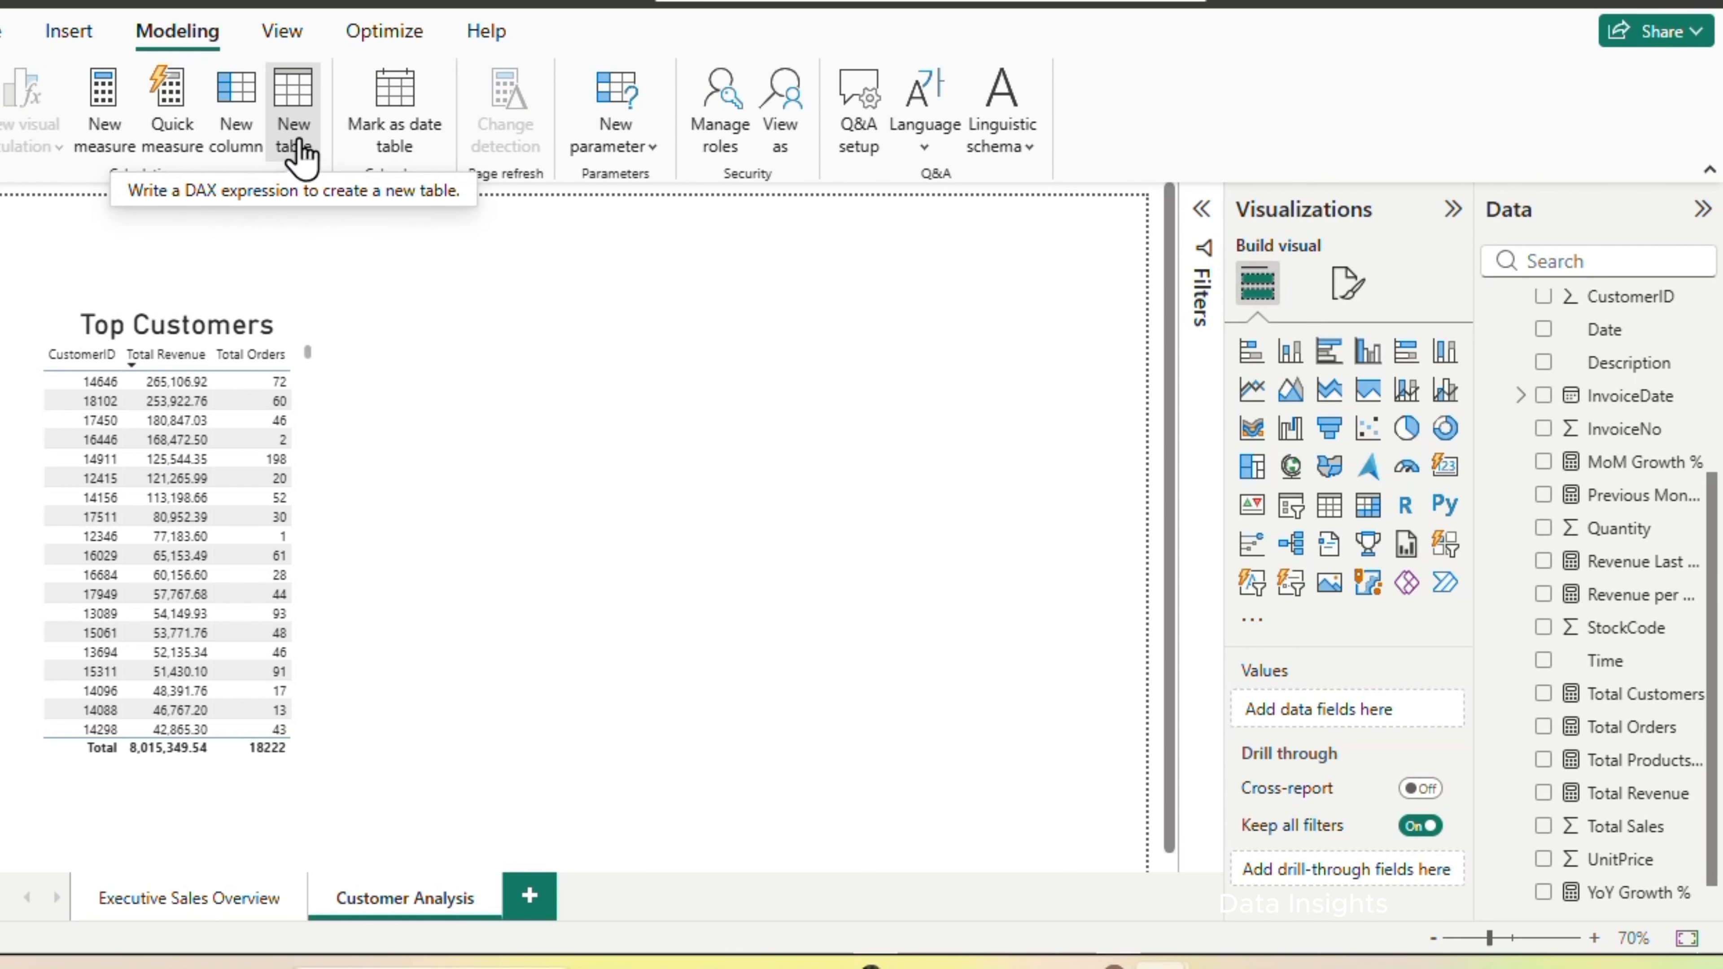
{"action": "left_click", "coordinate": [299, 158]}
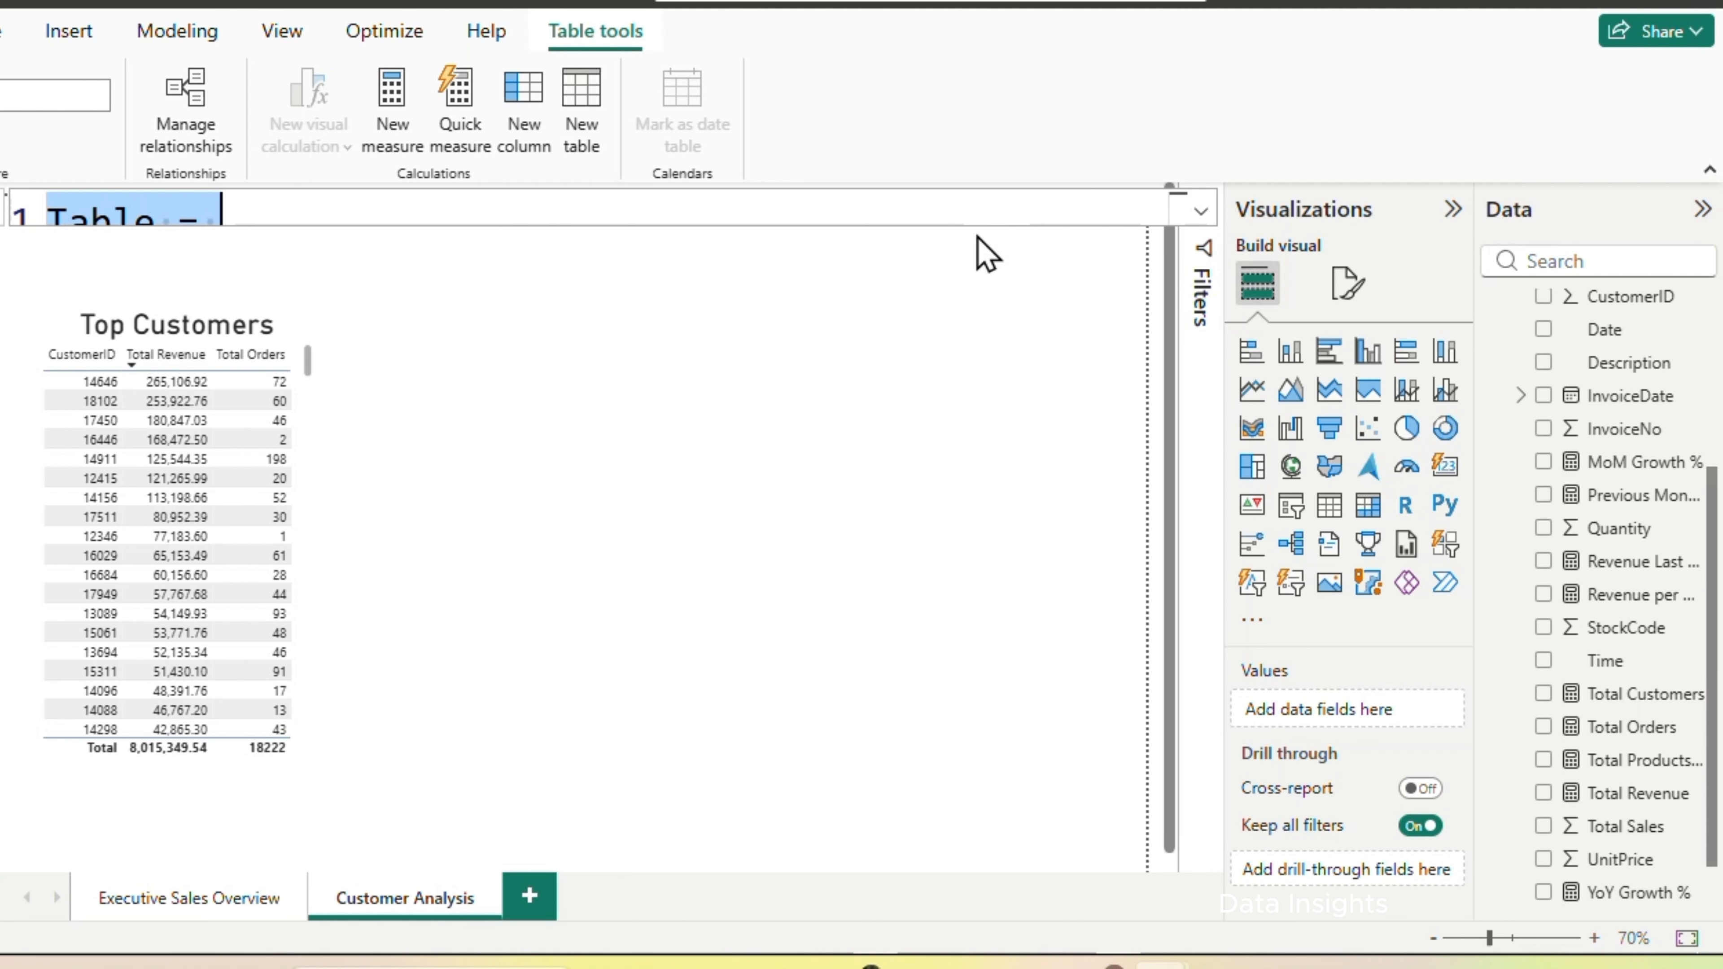
{"action": "type", "text": "Customer Summary = SUMMARIZE(     'Online Retail',     'Online Retail'[CustomerID],     \"Customer Revenue\", SUM('Online Retail'[Total Sales]) )"}
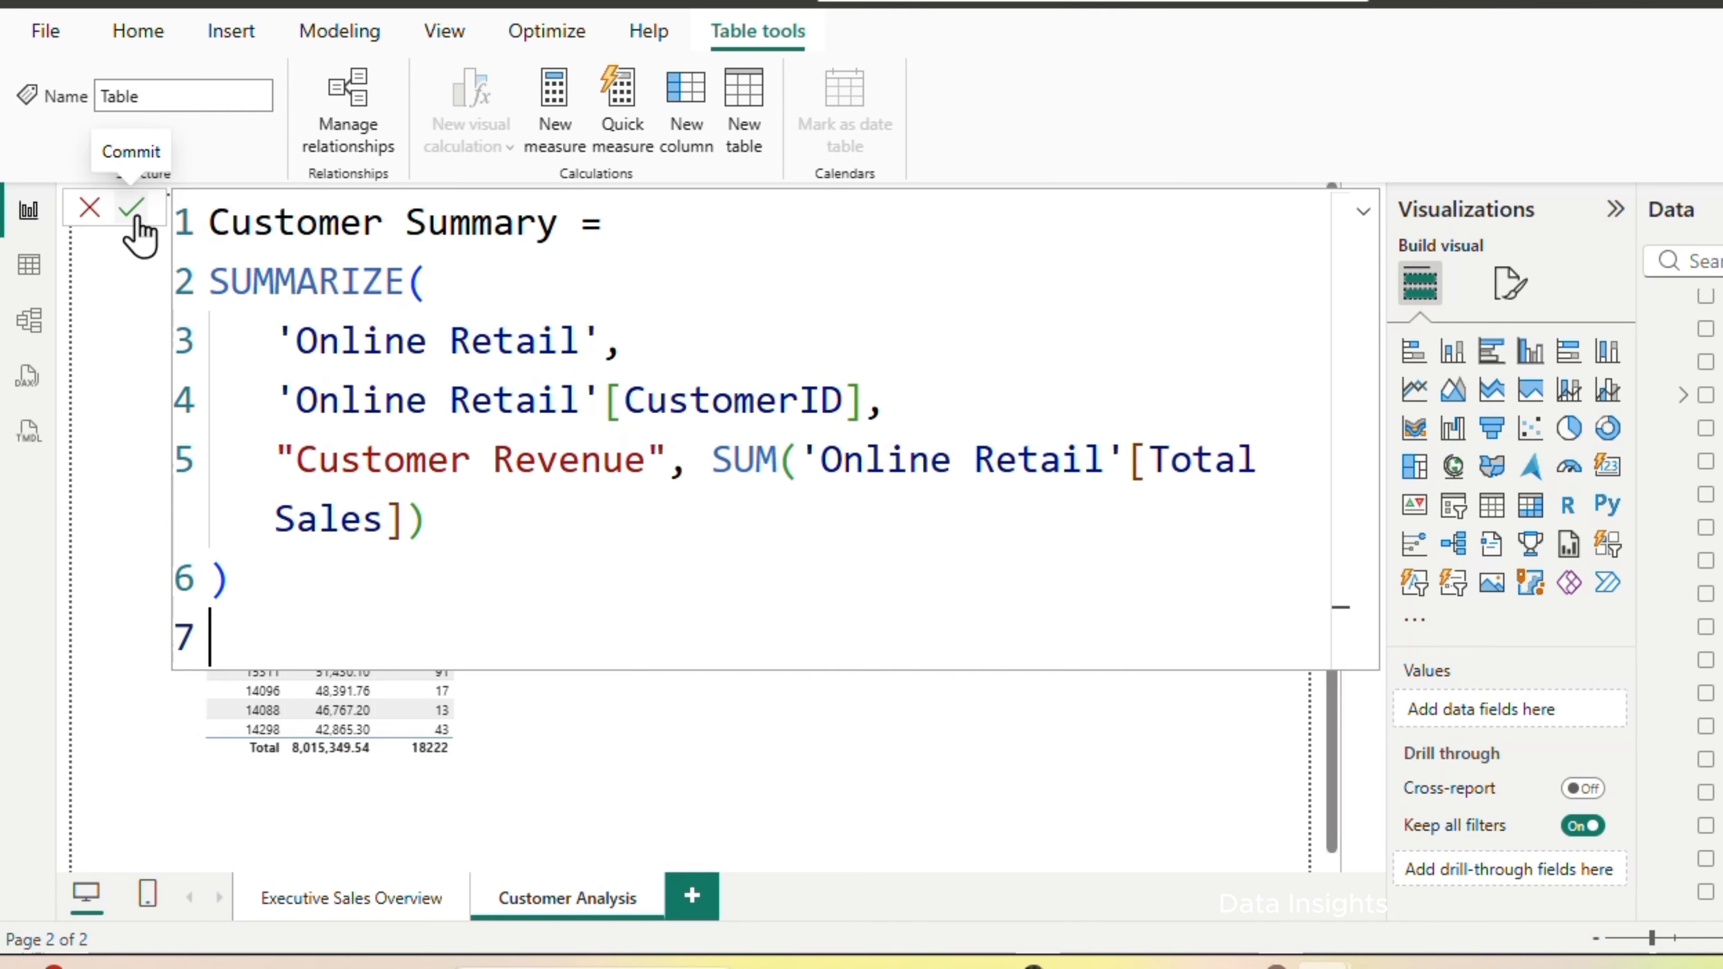
{"action": "left_click", "coordinate": [133, 212]}
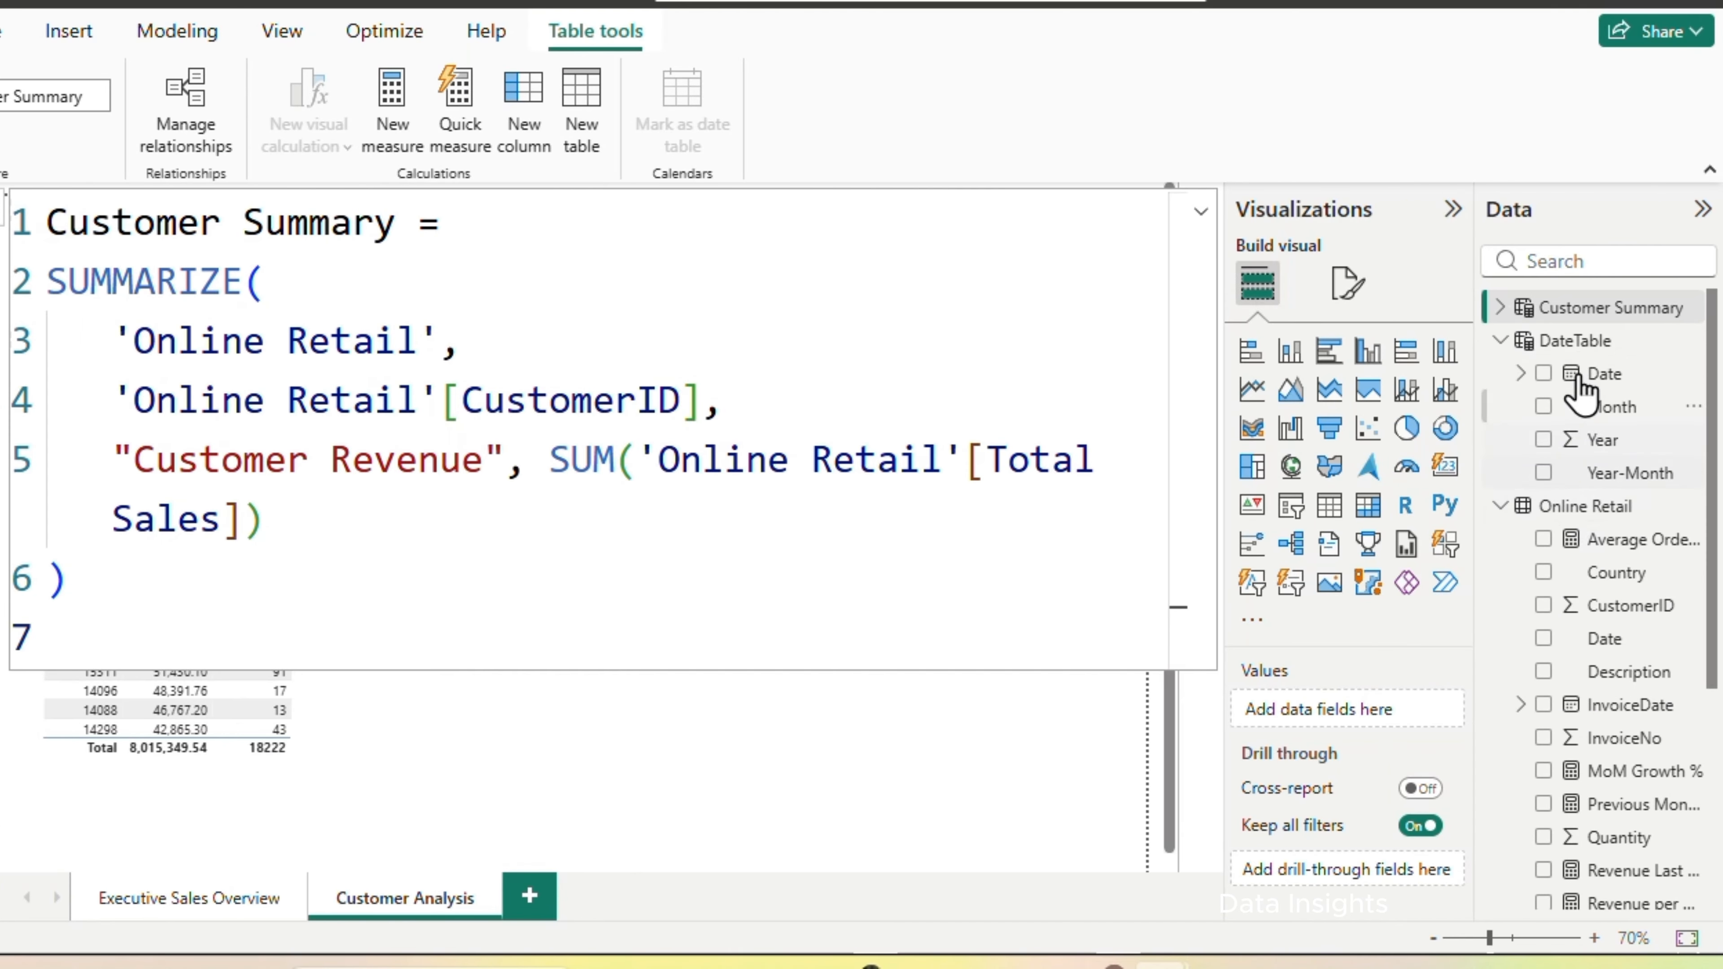
Add a Revenue Band column to Customer Summary with SWITCH: Customer Revenue under 100 Low, under 500 Medium, under 1000 High, otherwise VIP
{"action": "left_click", "coordinate": [177, 33]}
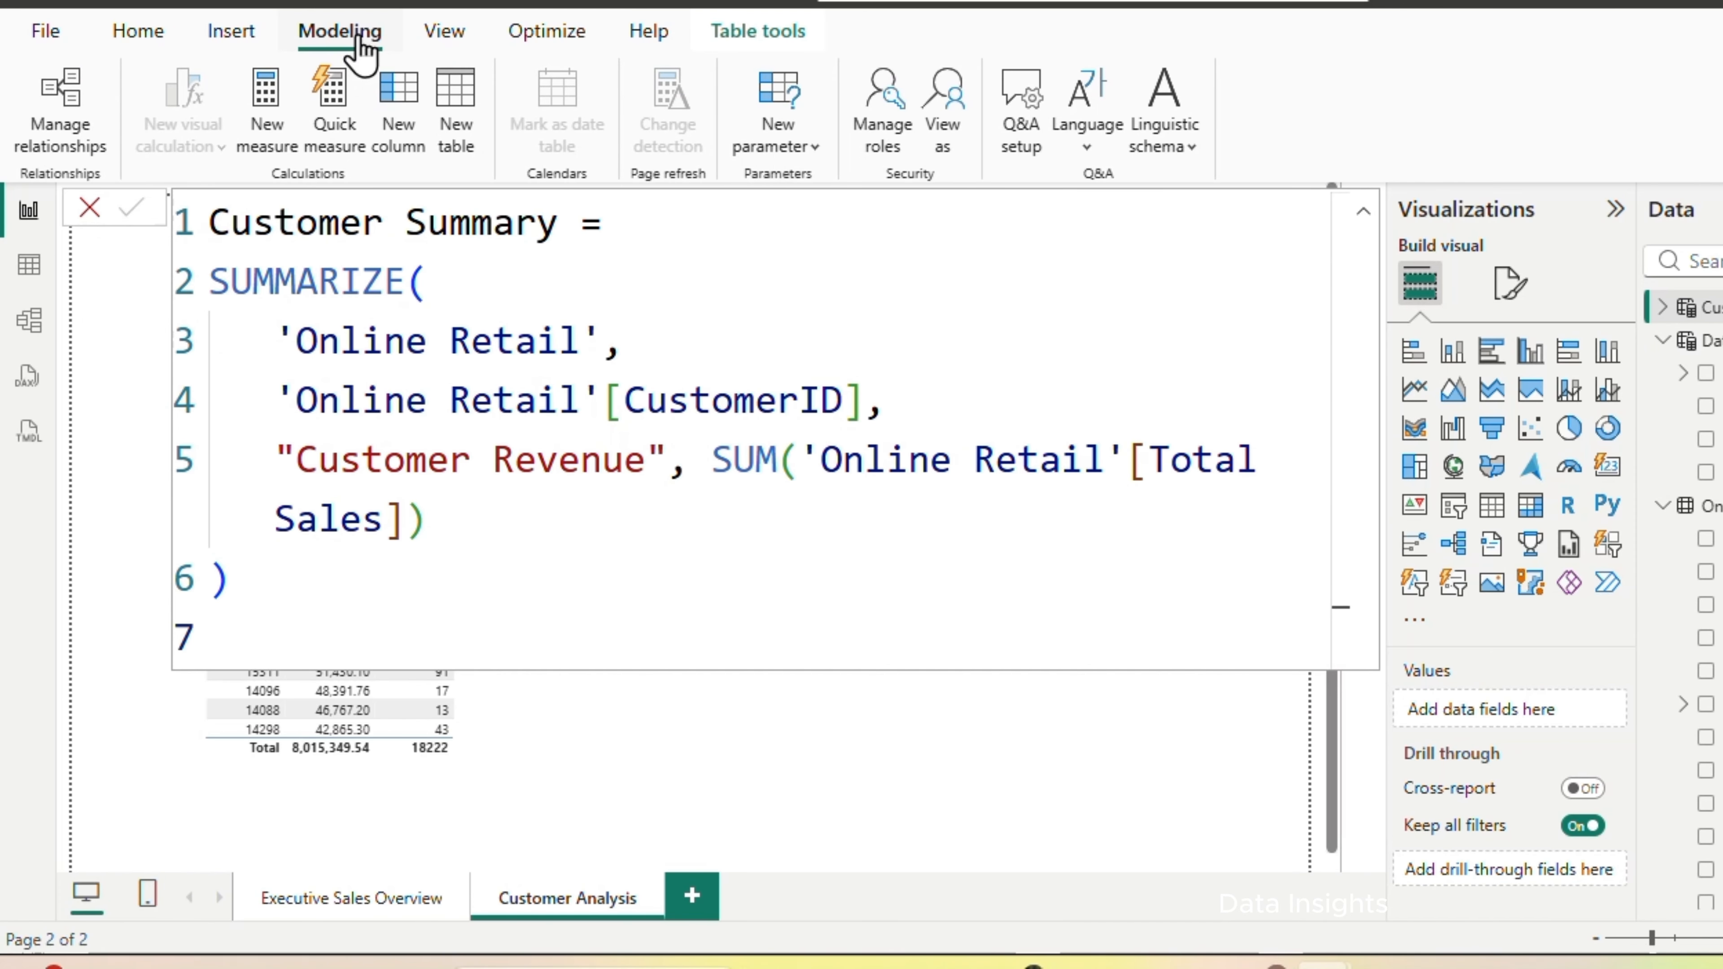
{"action": "left_click", "coordinate": [397, 128]}
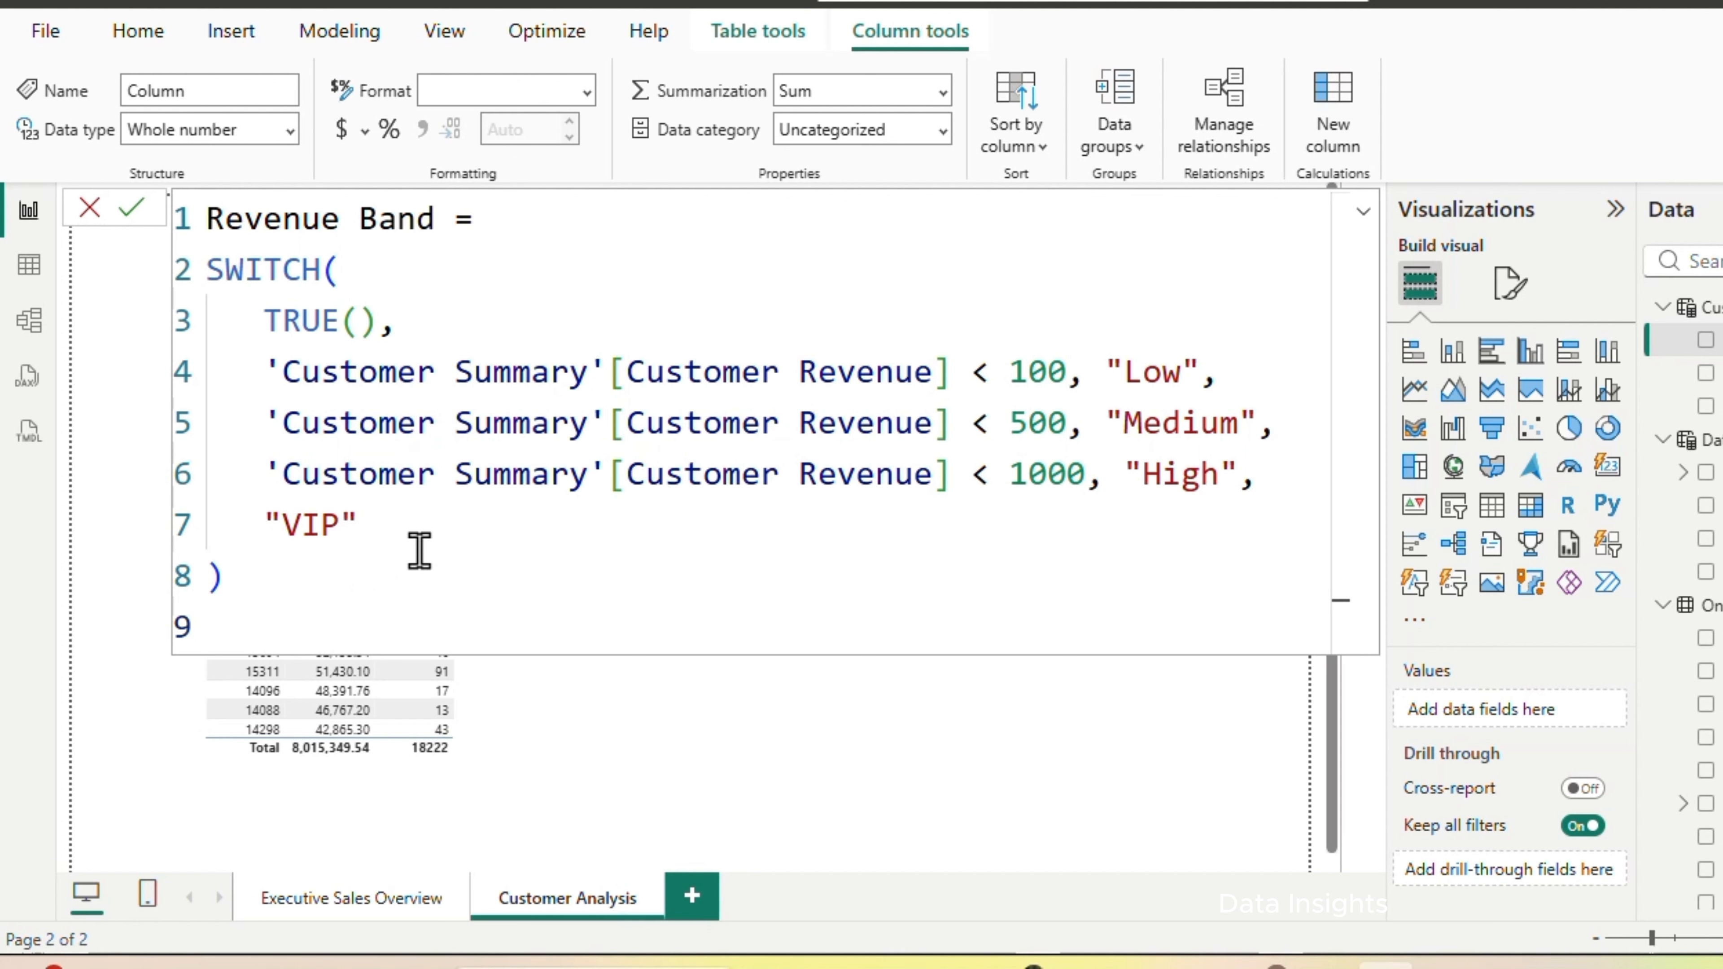
{"action": "key", "text": "Return"}
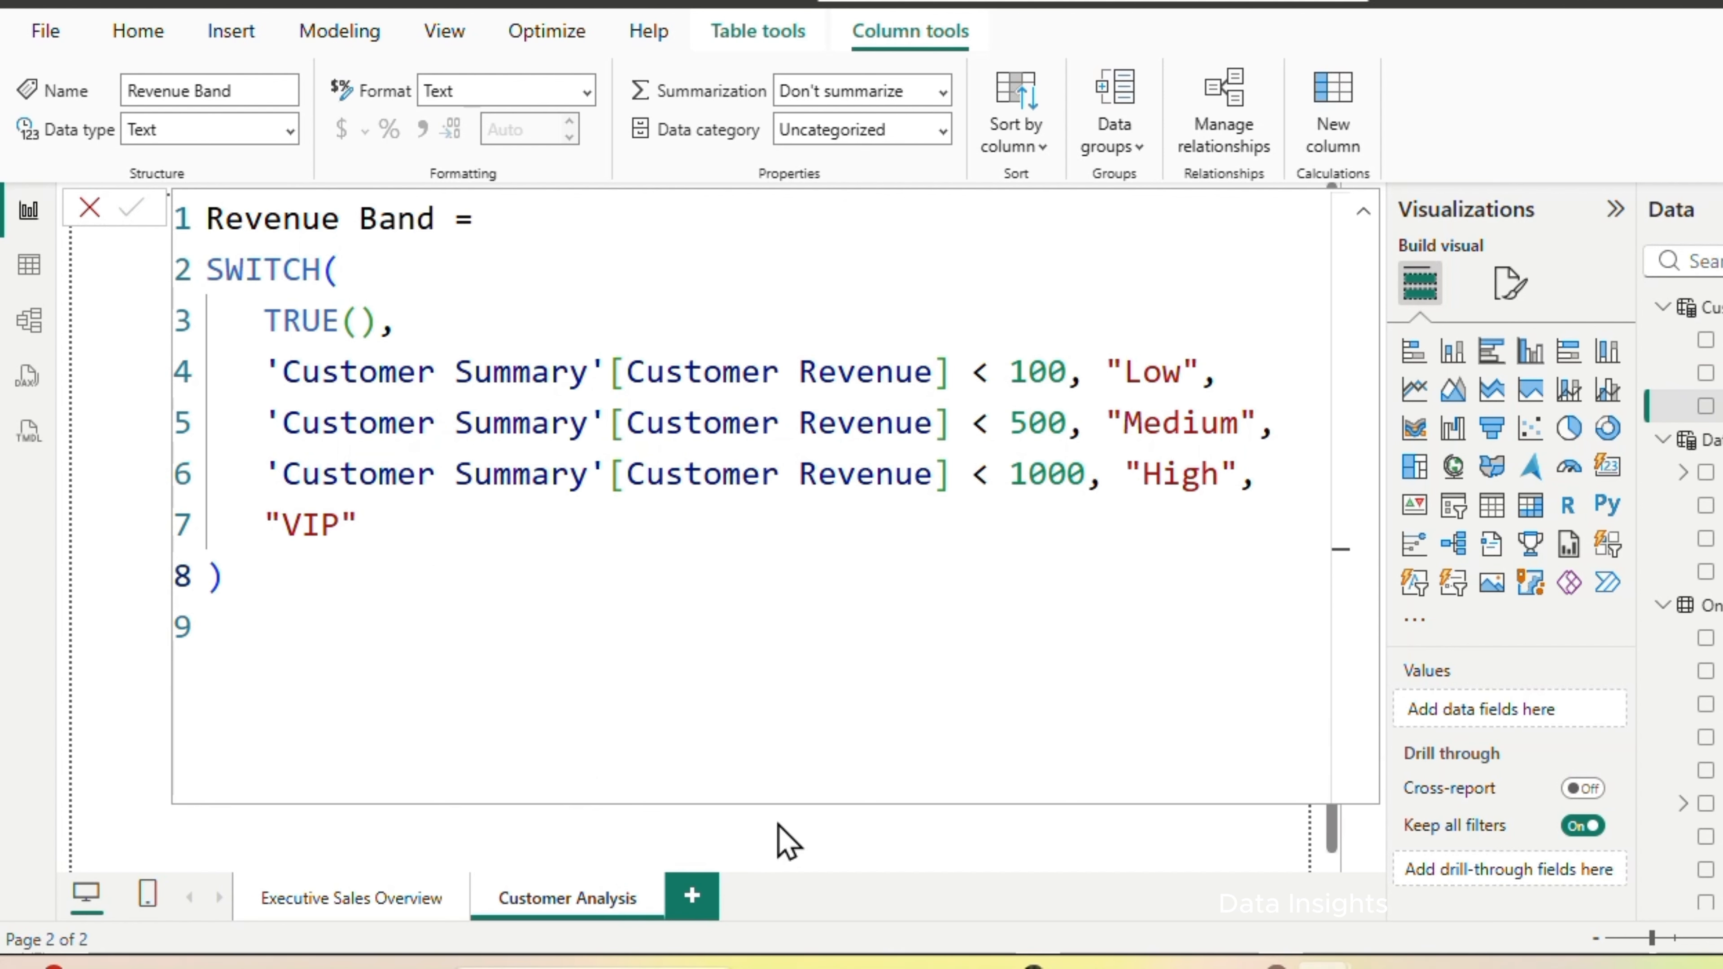
{"action": "left_click", "coordinate": [788, 821]}
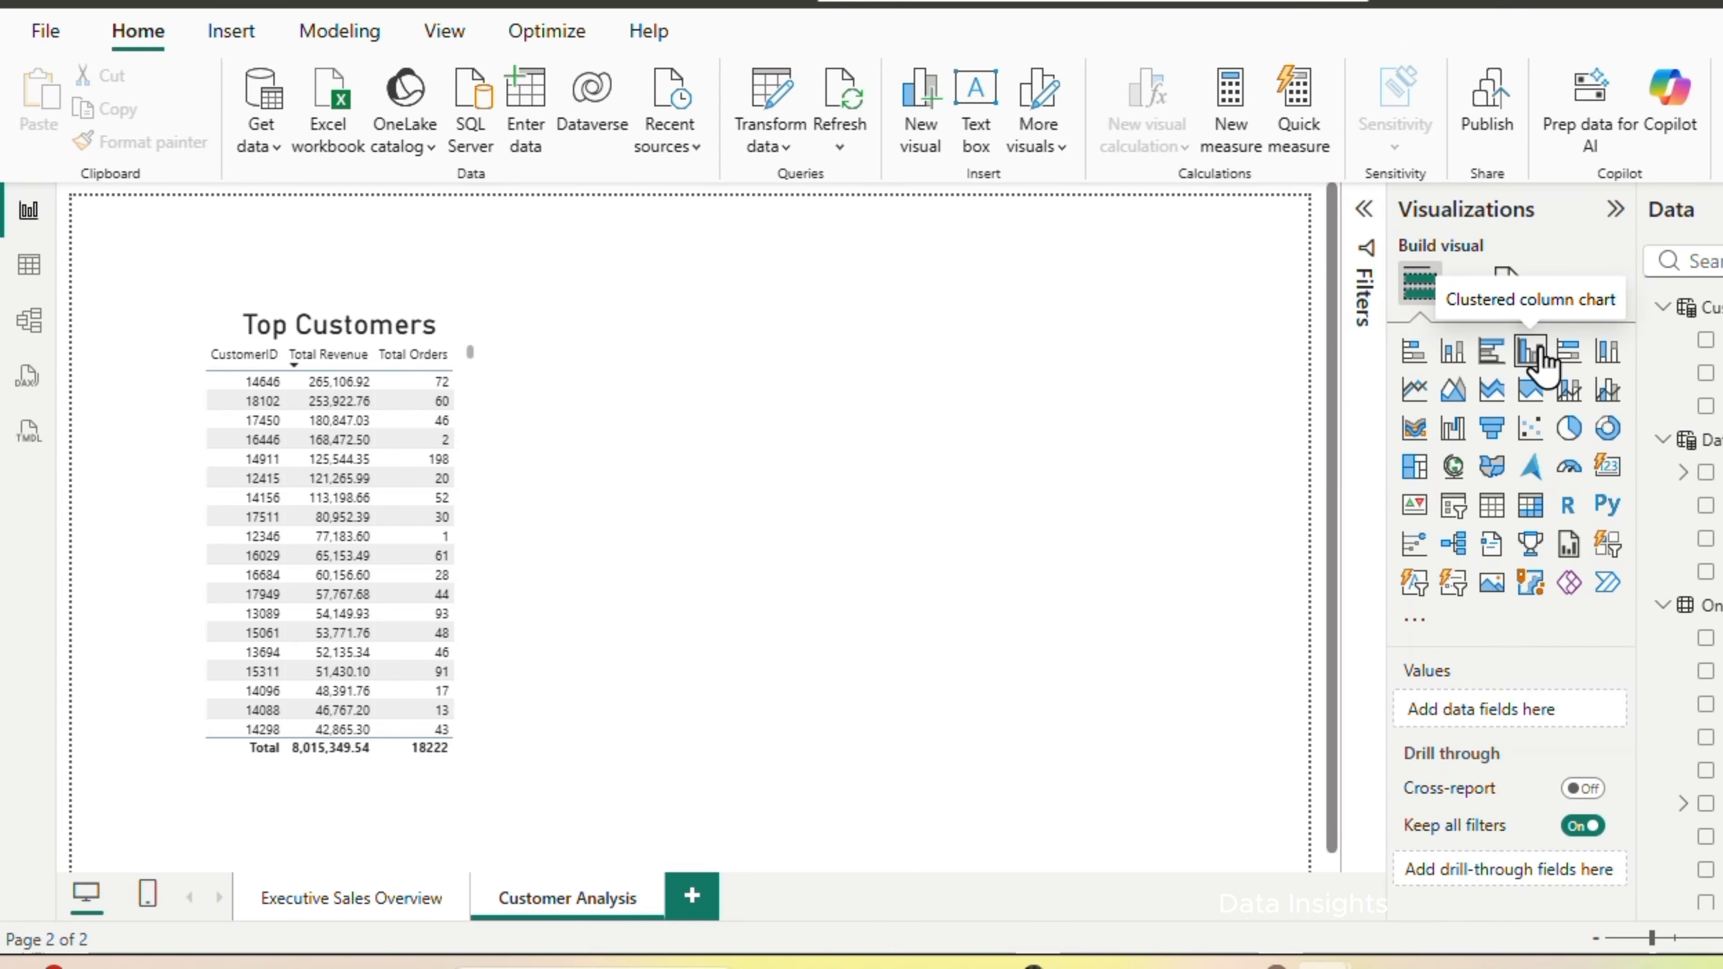
Add a clustered column chart showing the count of CustomerID by Revenue Band from Customer Summary beside the Top Customers table
{"action": "left_click", "coordinate": [1530, 352]}
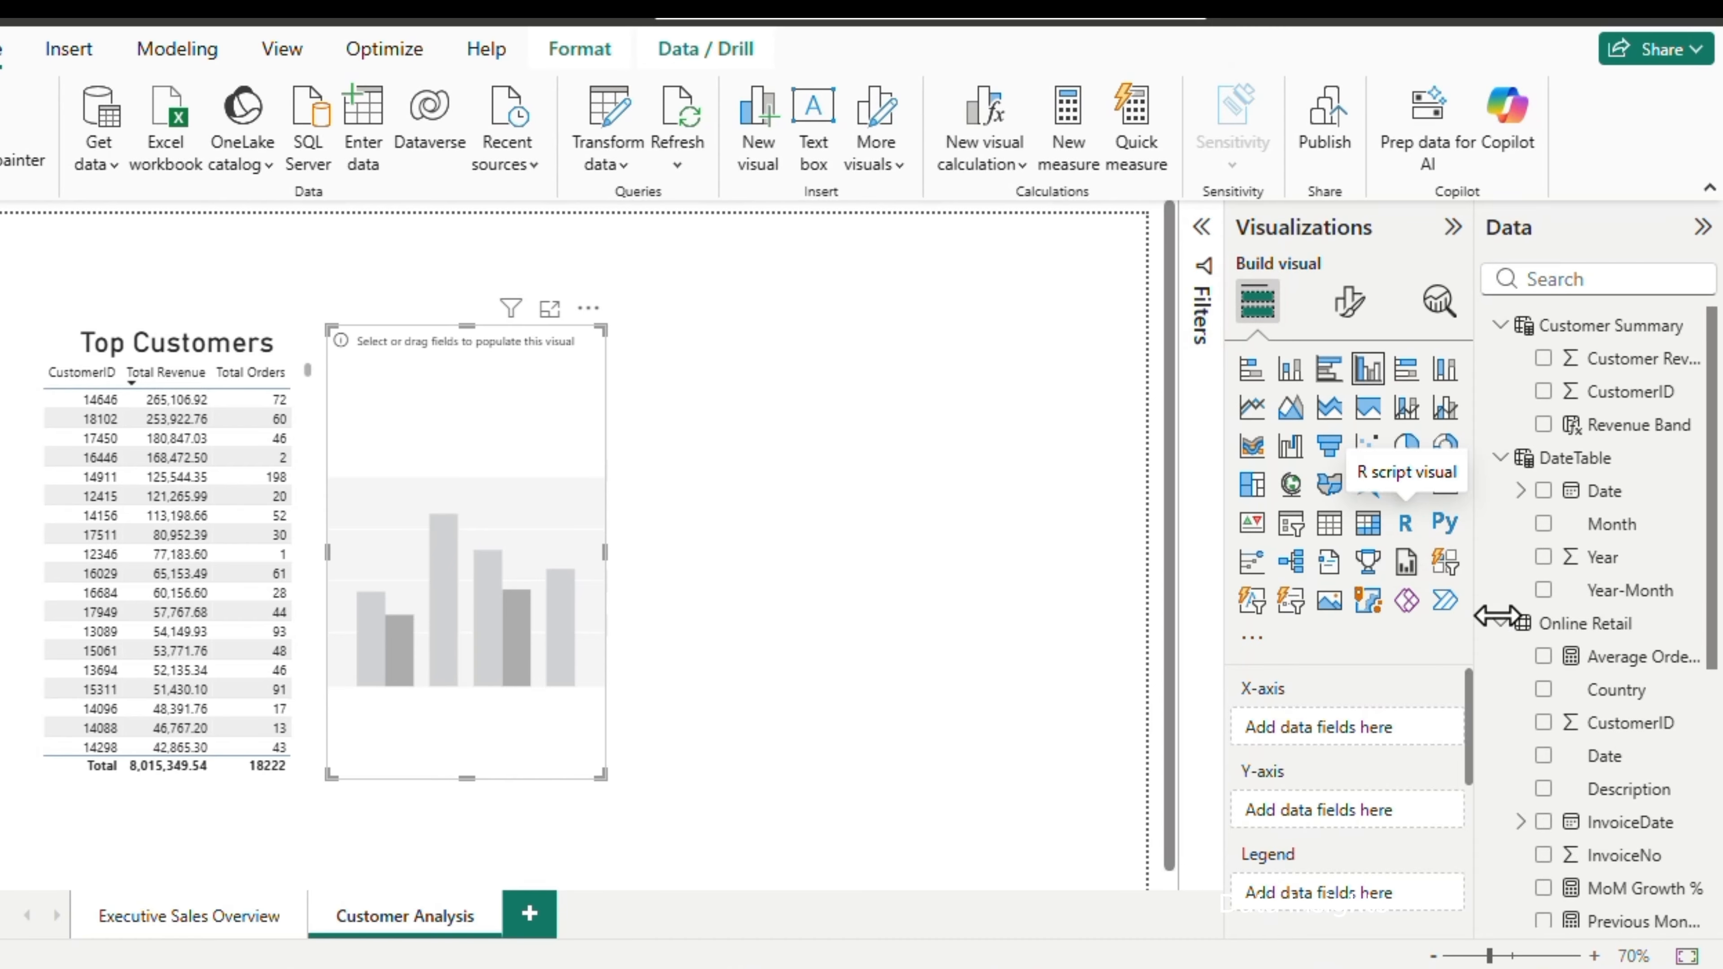
{"action": "left_click", "coordinate": [1544, 425]}
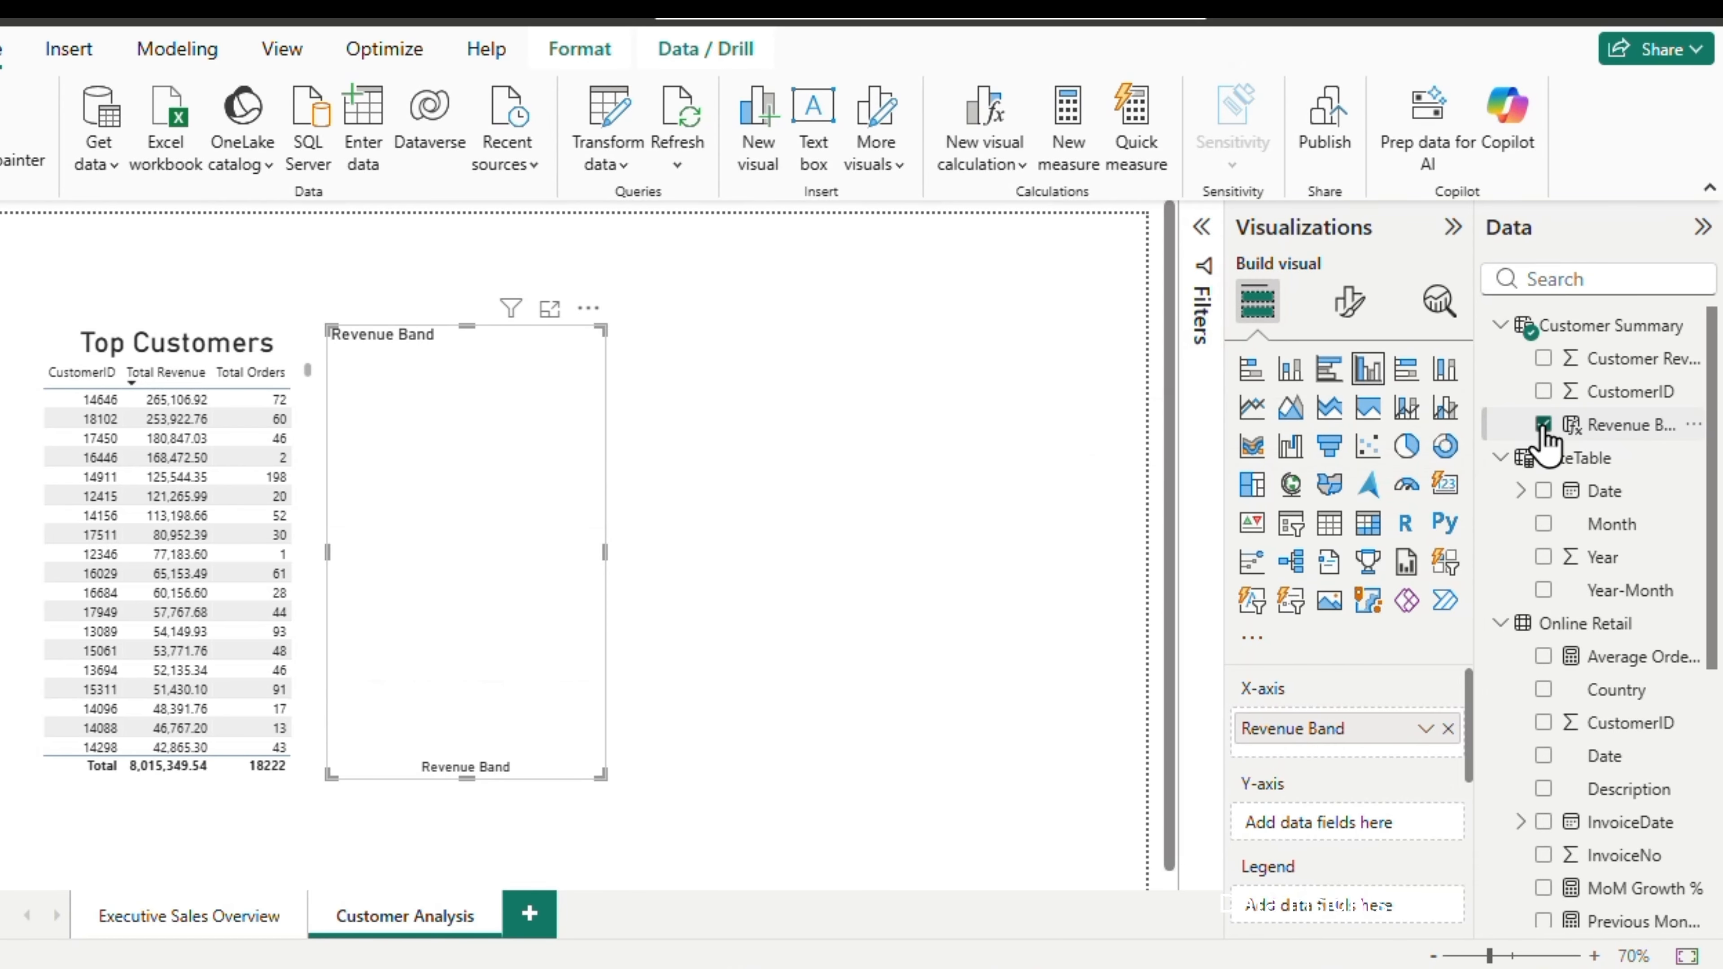
{"action": "left_click", "coordinate": [1543, 392]}
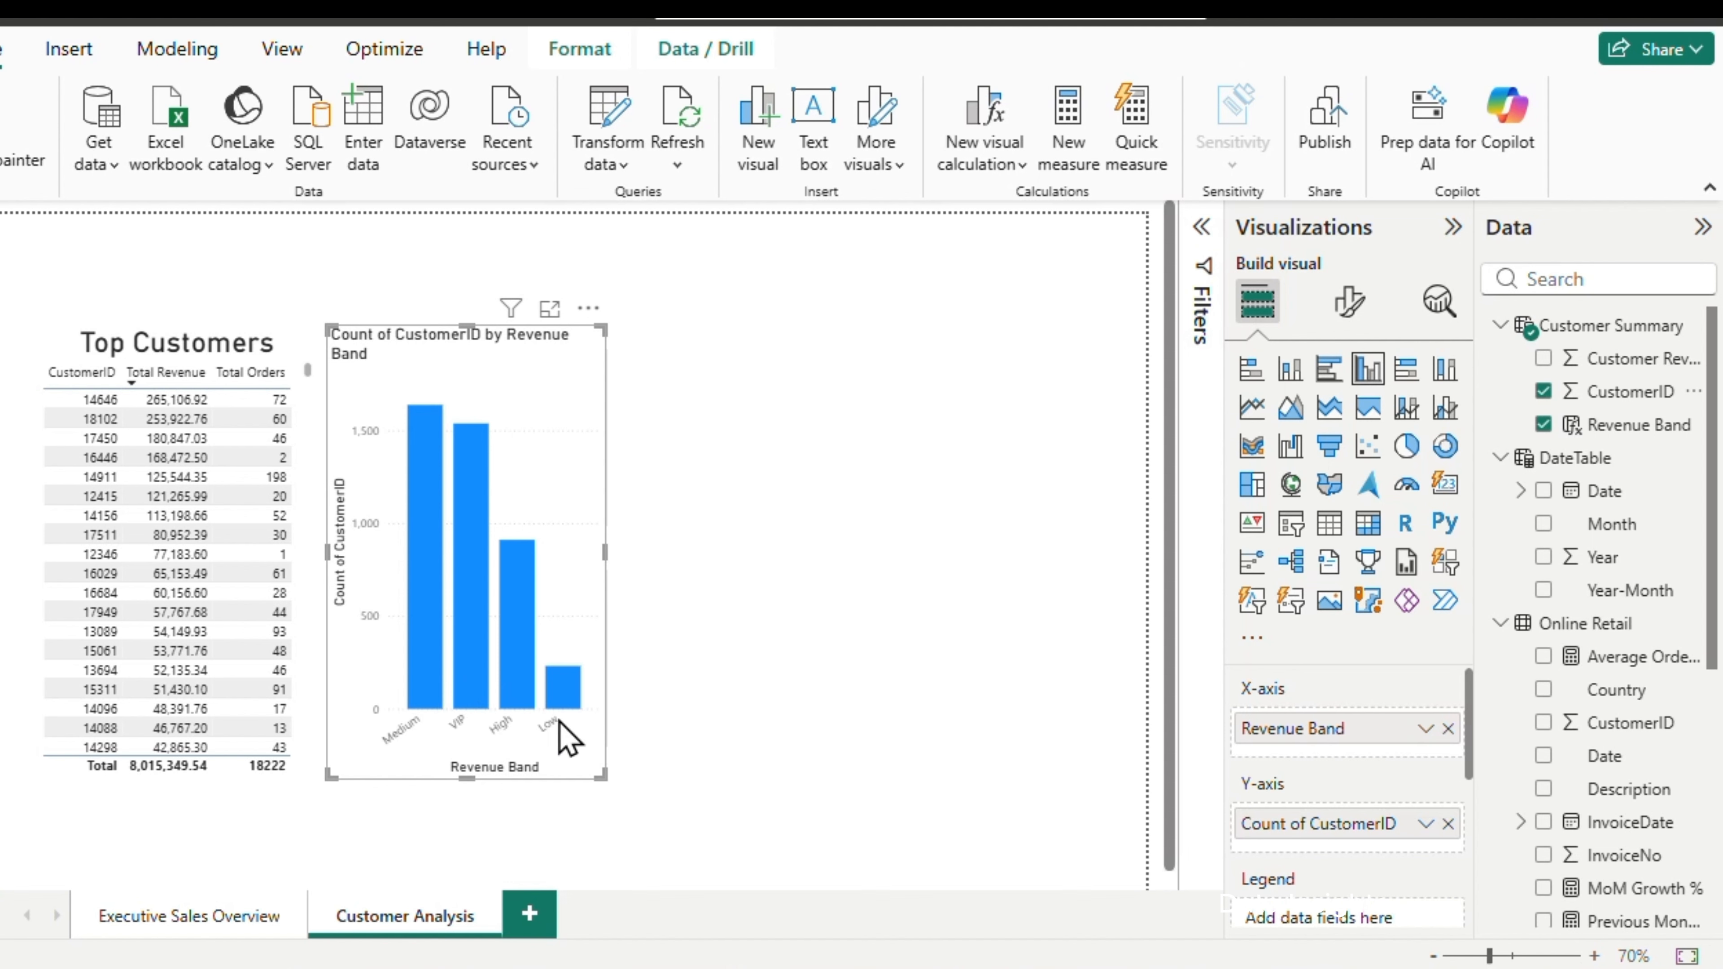
{"action": "mouse_move", "coordinate": [508, 709]}
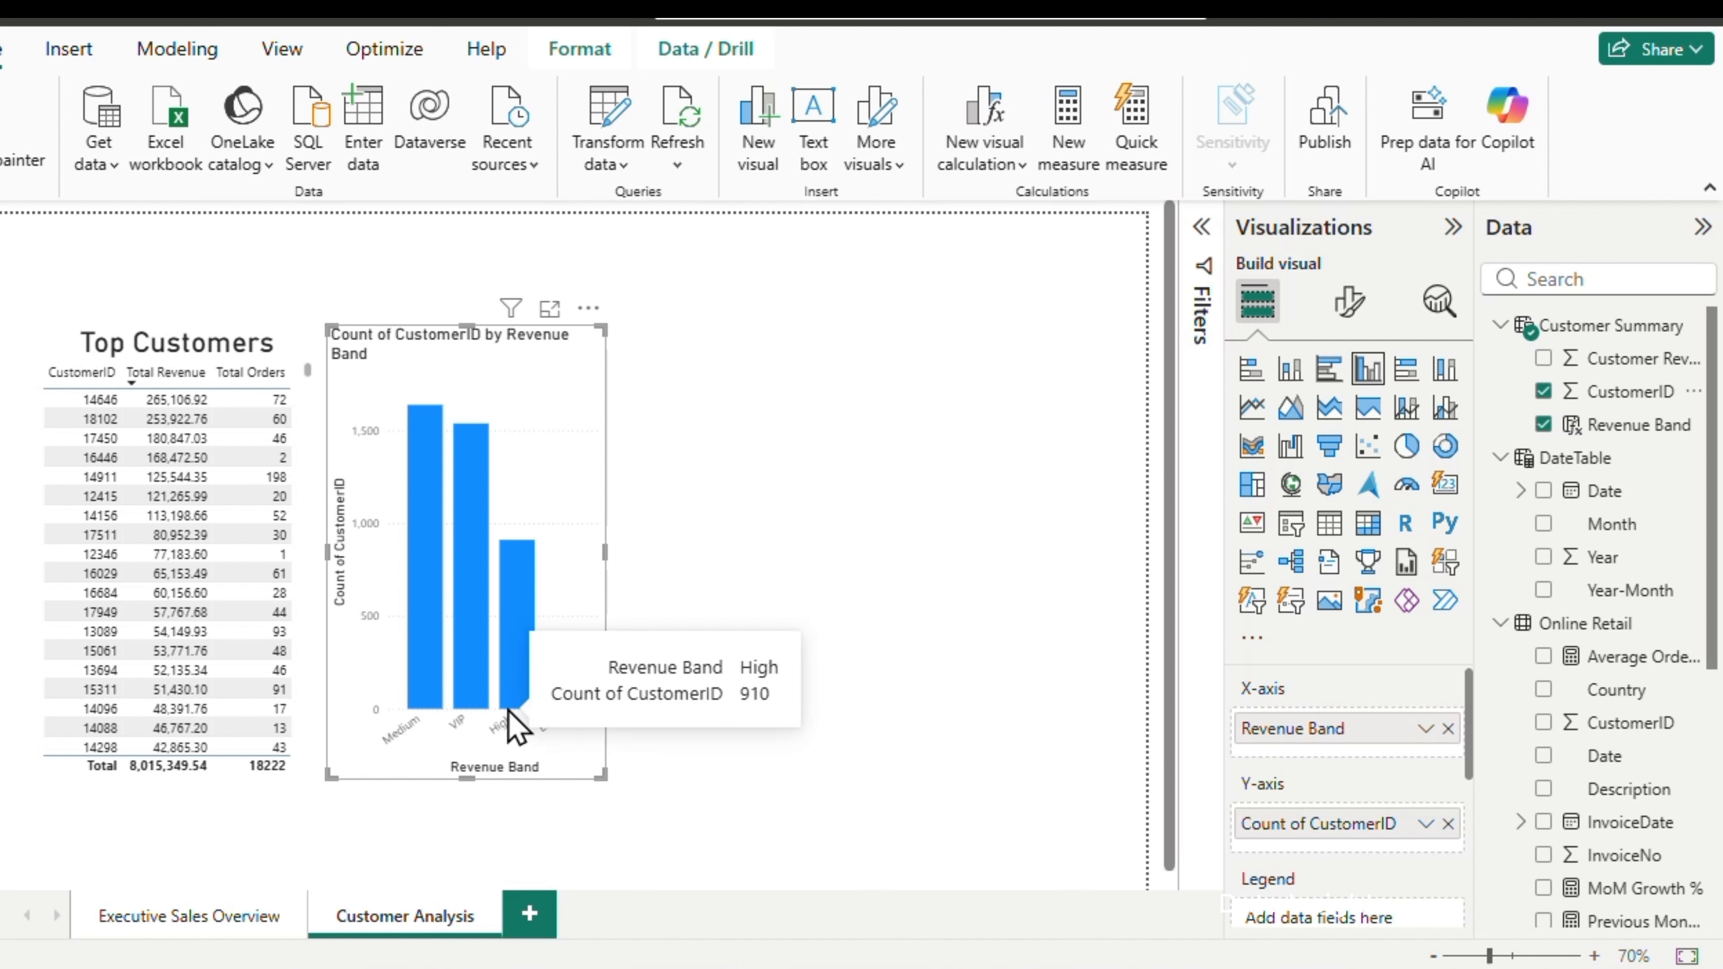
{"action": "mouse_move", "coordinate": [413, 708]}
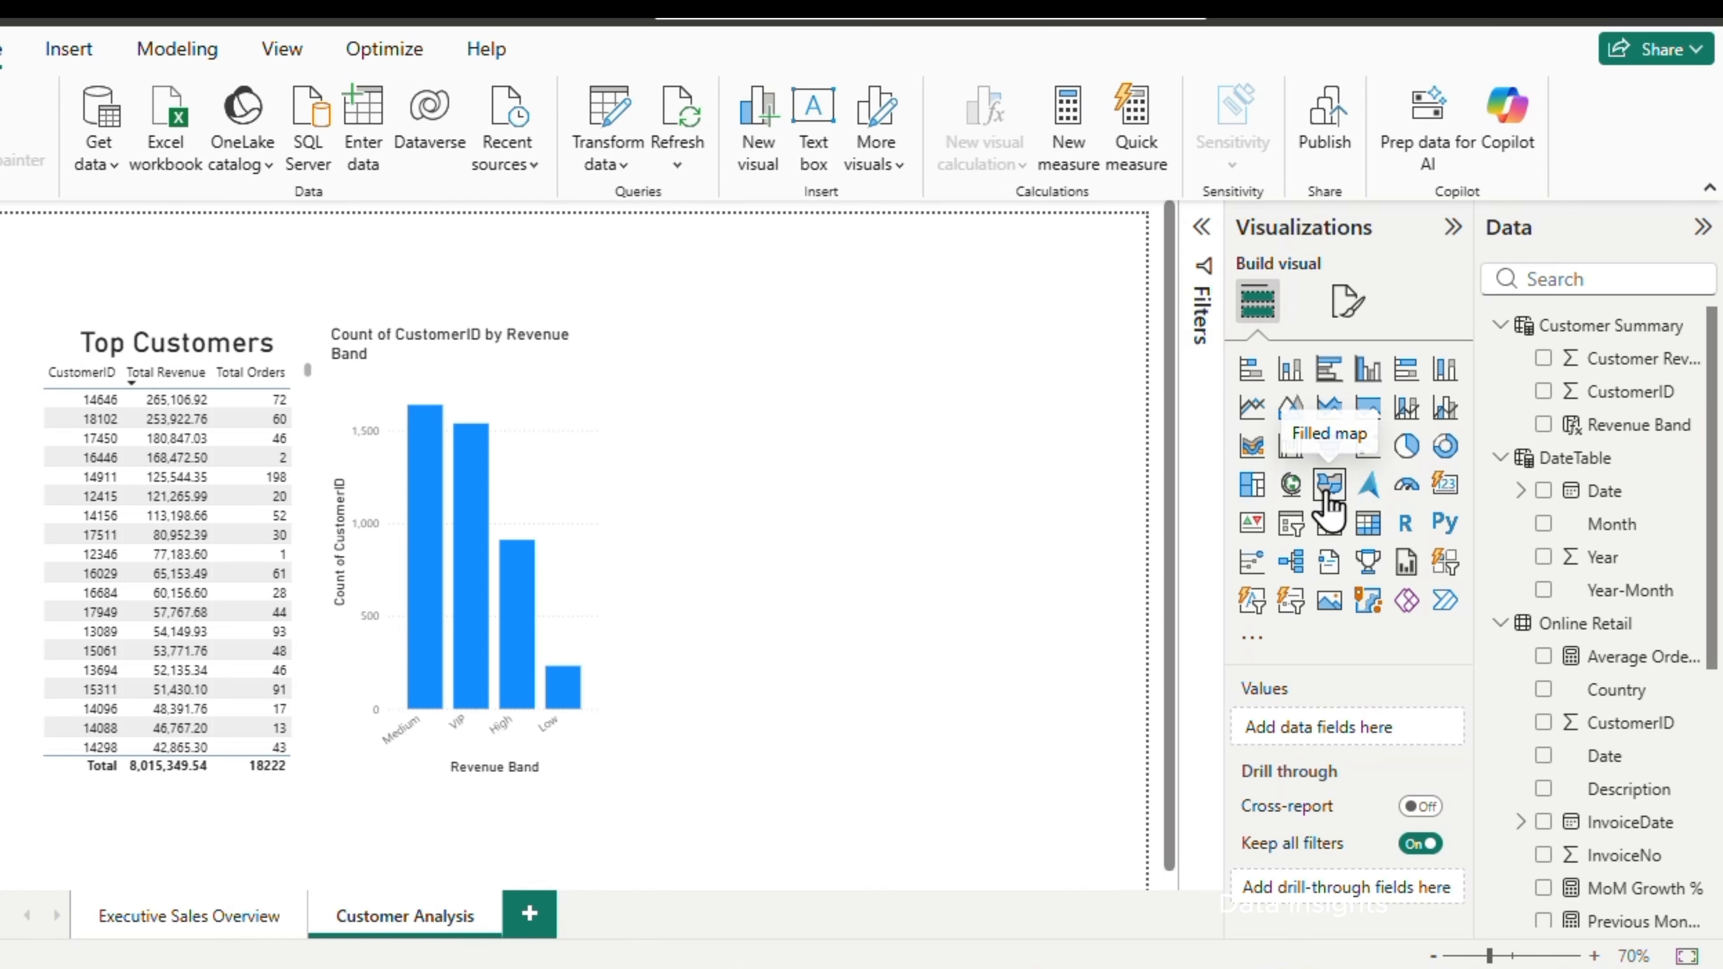
Add a filled map with Country as location and Total Customers as its value, placed beside the column chart
{"action": "left_click", "coordinate": [1328, 494]}
{"action": "left_click_drag", "start_coordinate": [788, 404], "coordinate": [838, 396]}
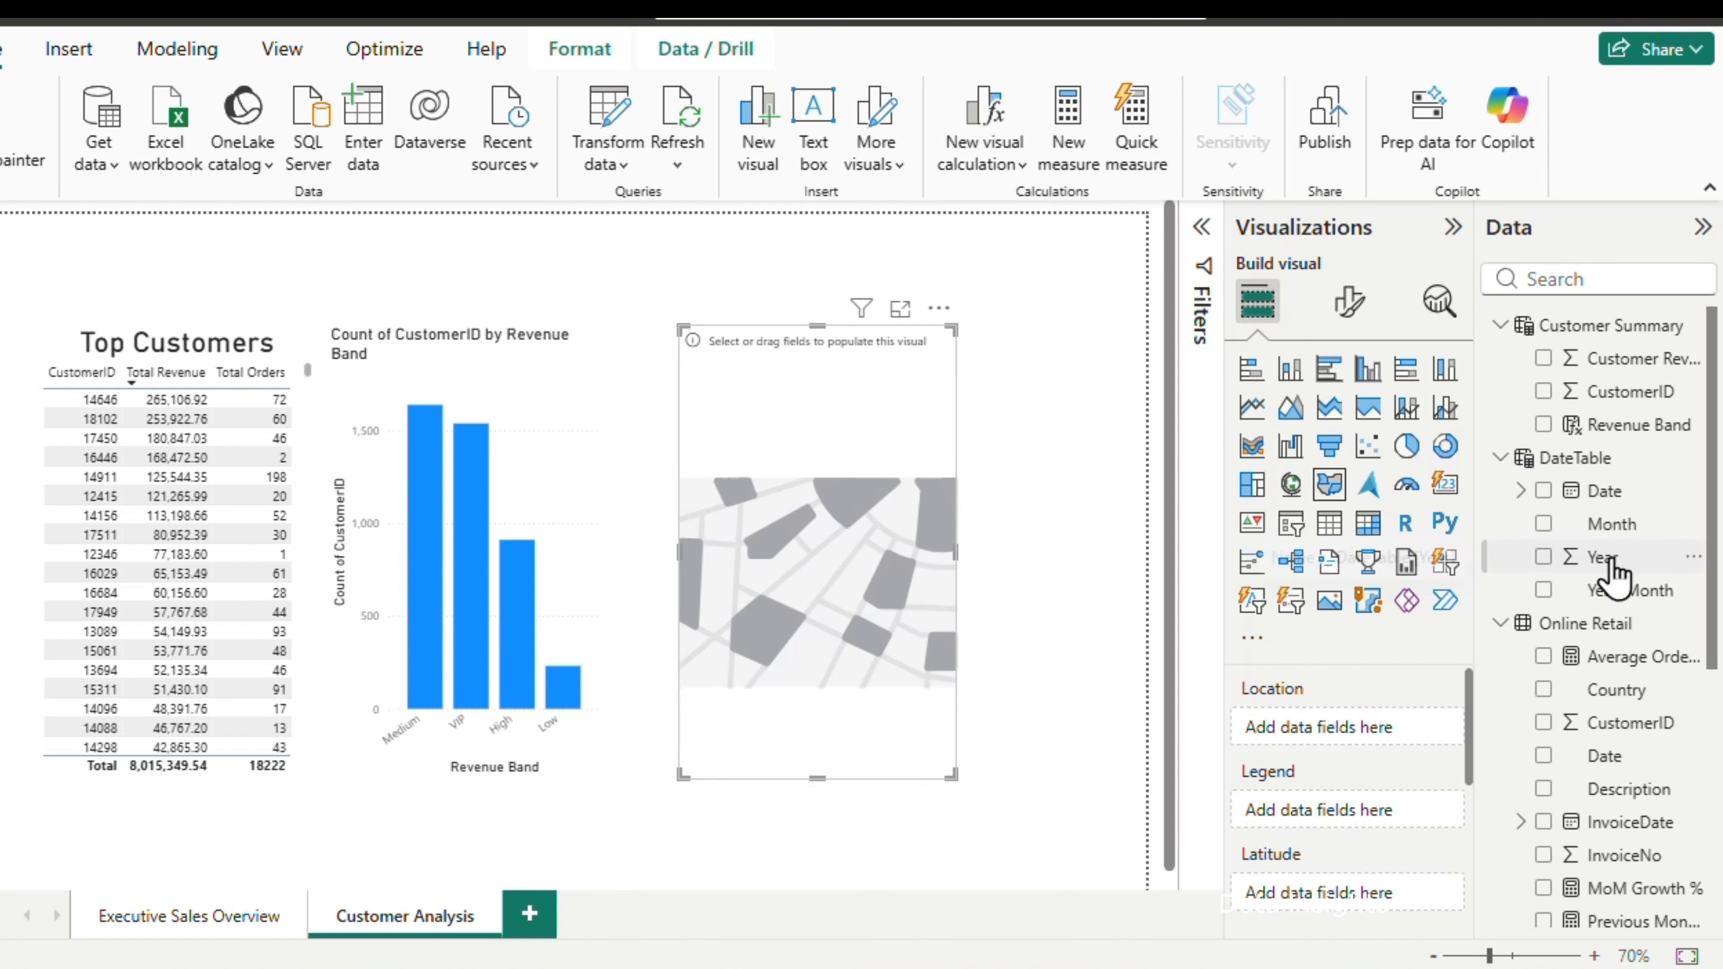
{"action": "scroll", "coordinate": [1608, 577], "scroll_direction": "down", "scroll_amount": 2}
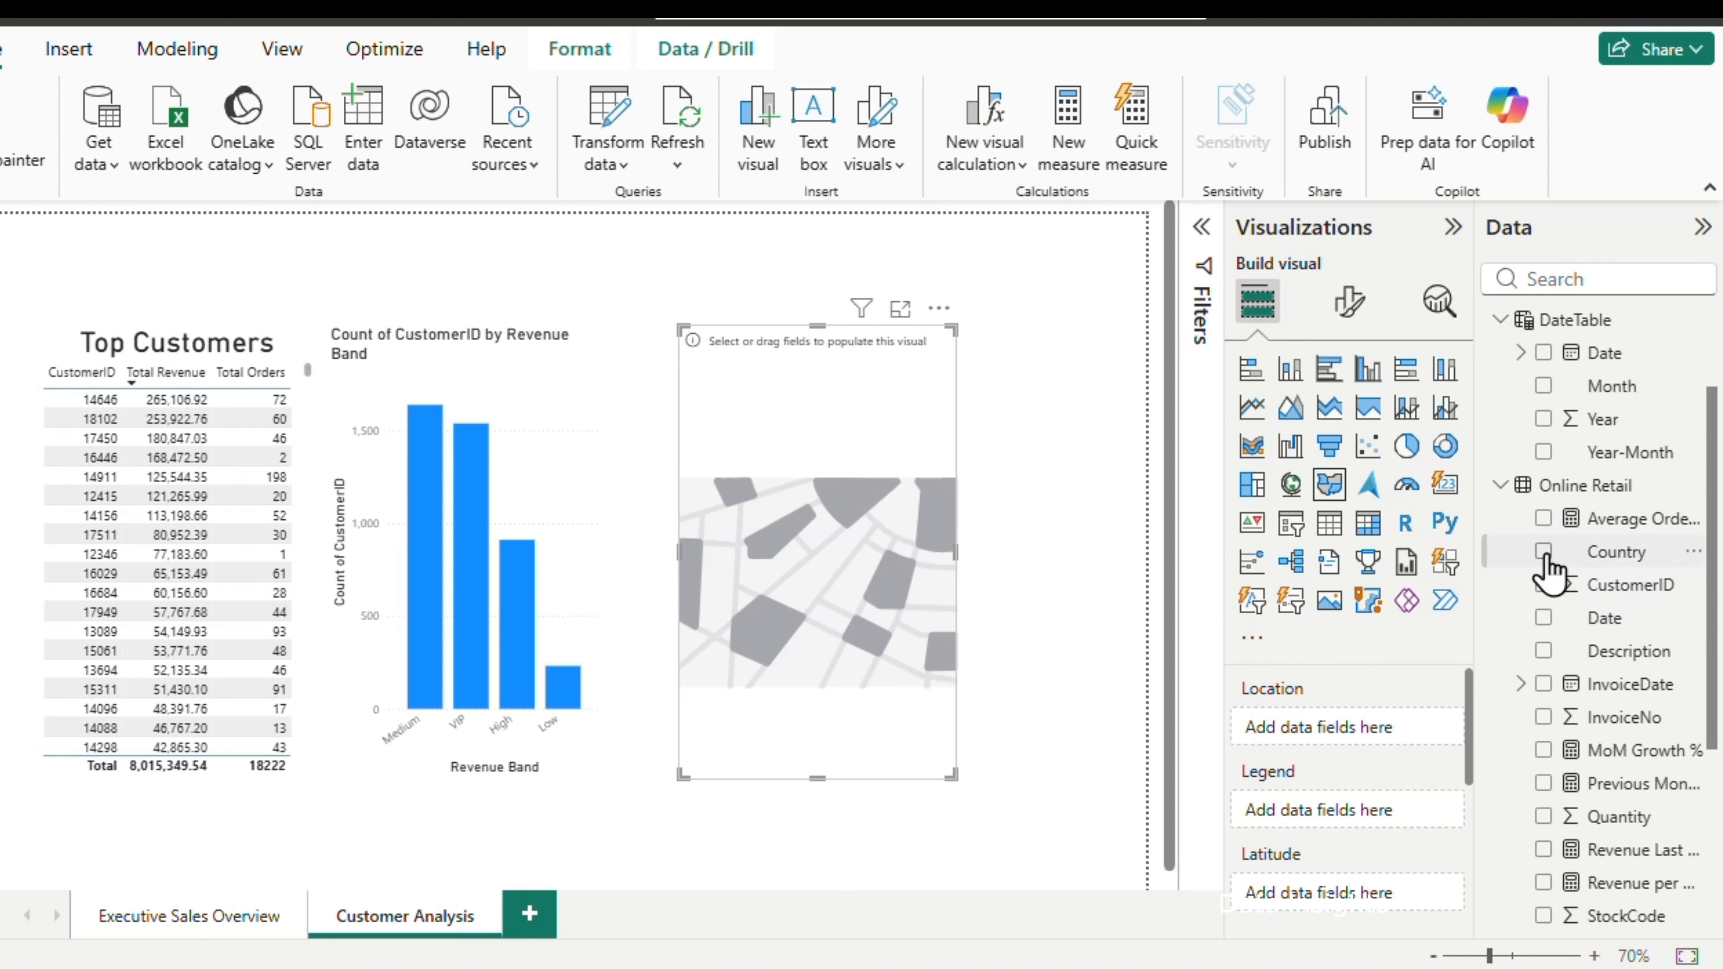
{"action": "left_click", "coordinate": [1545, 553]}
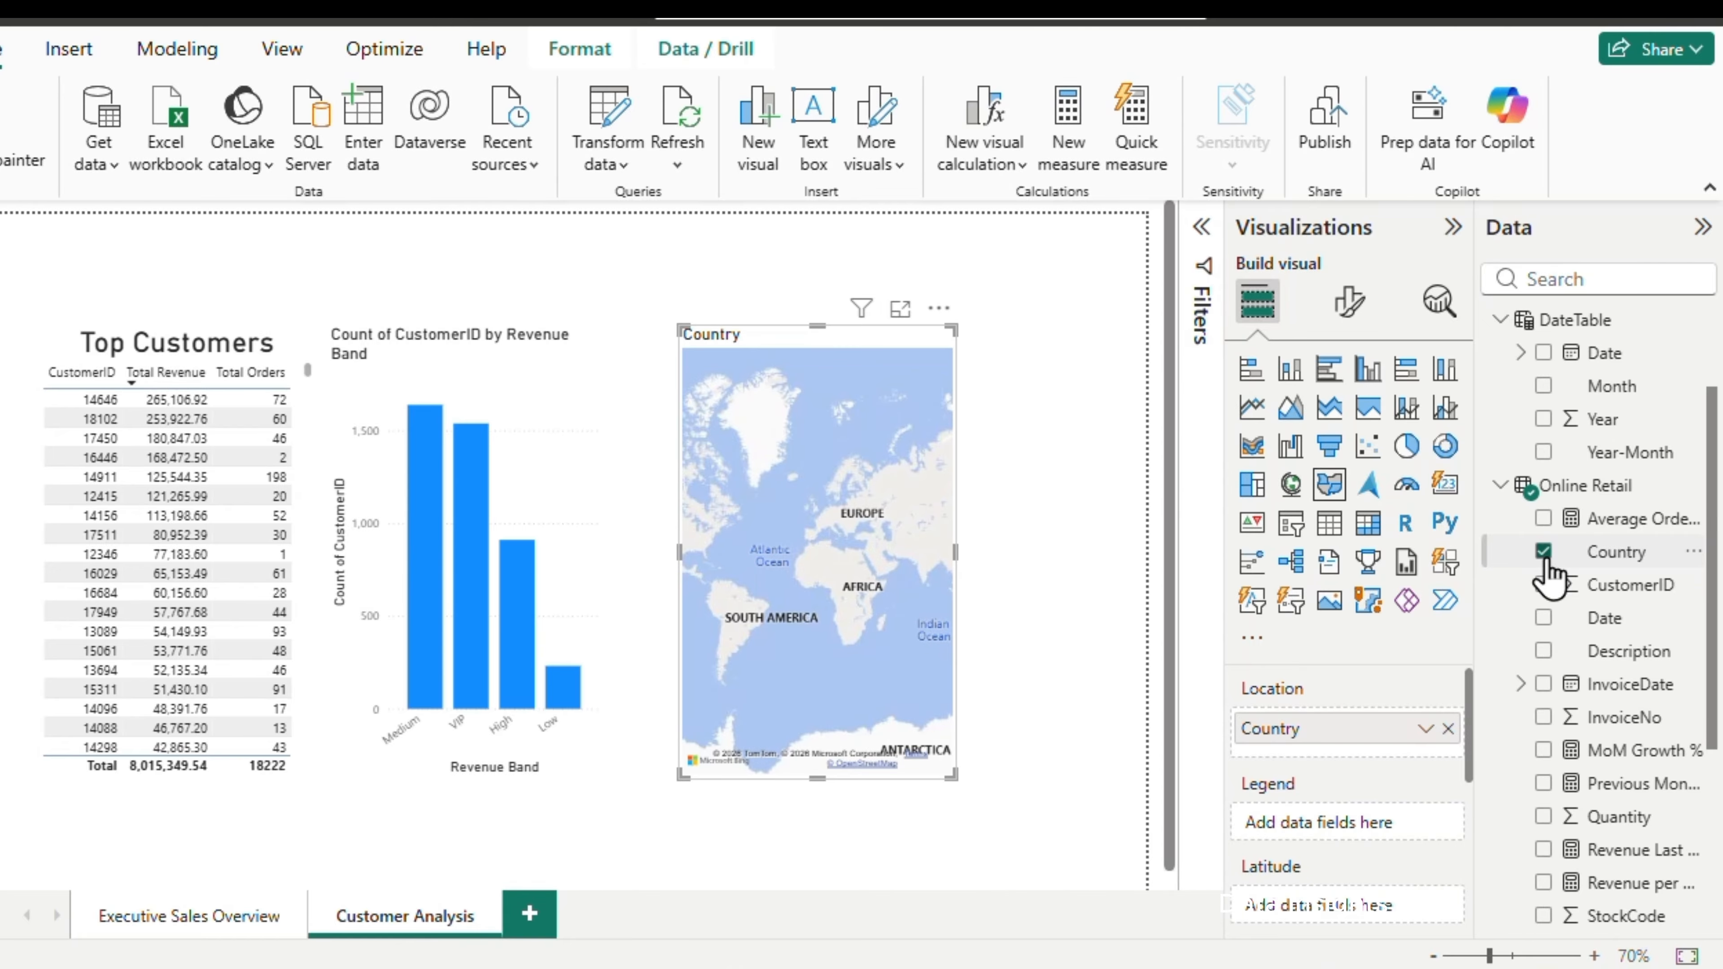
{"action": "scroll", "coordinate": [1560, 849], "scroll_direction": "down", "scroll_amount": 2}
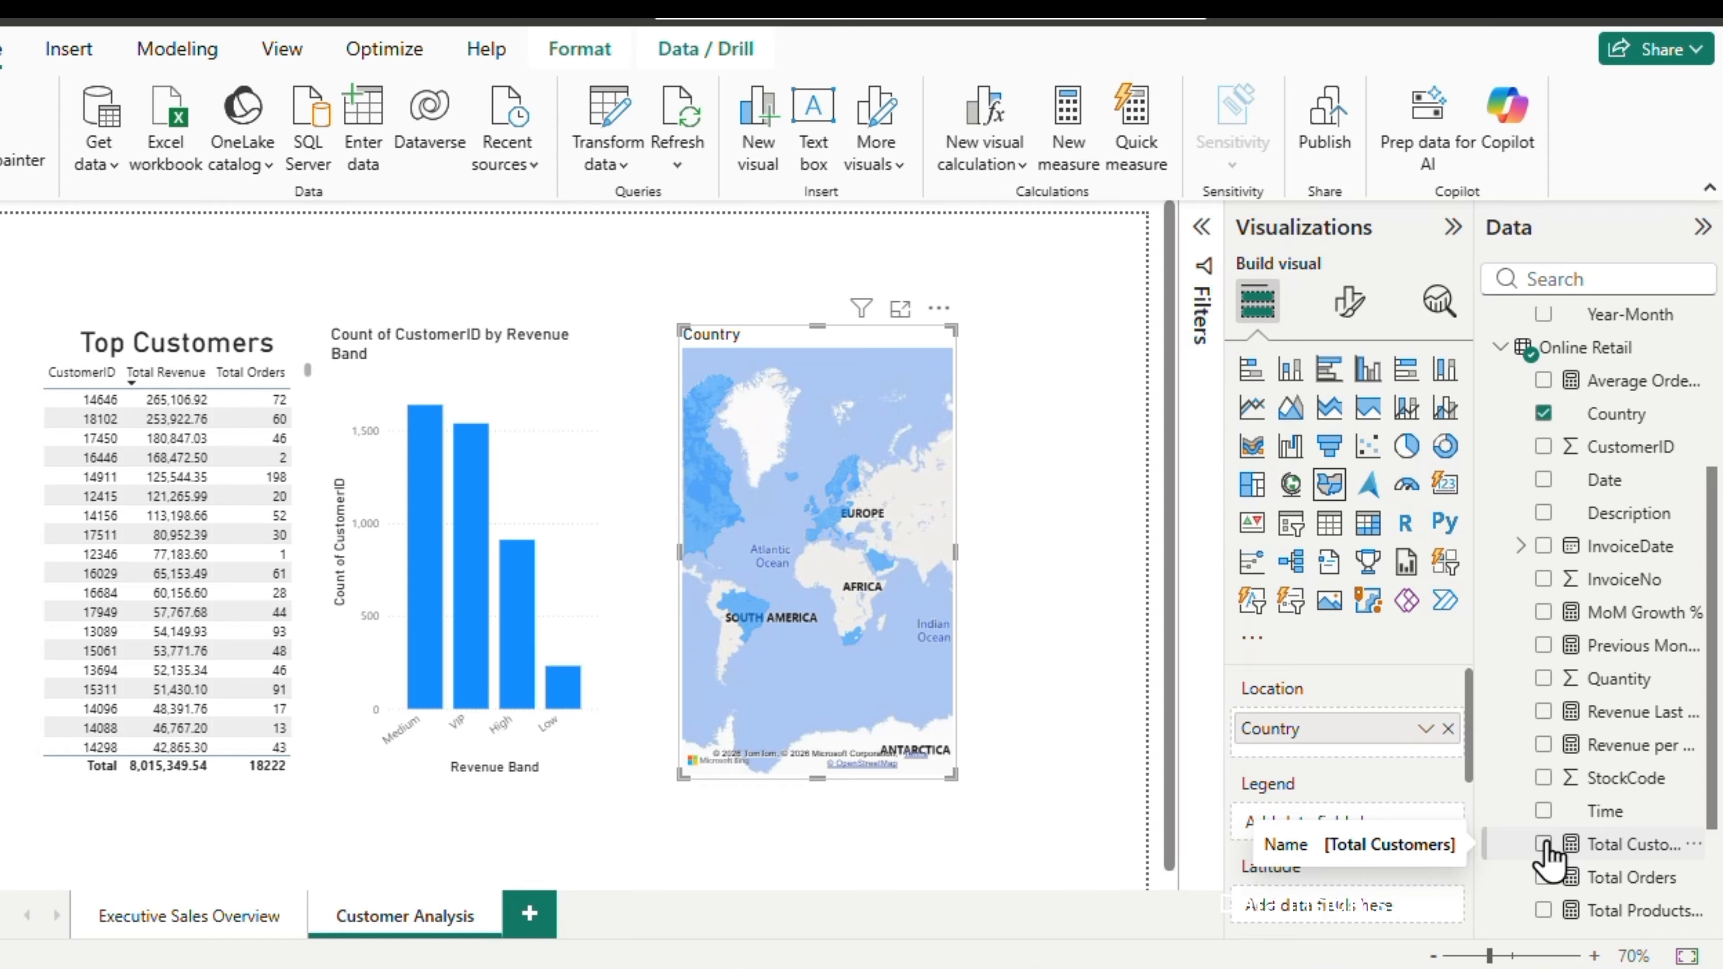
{"action": "left_click", "coordinate": [1544, 844]}
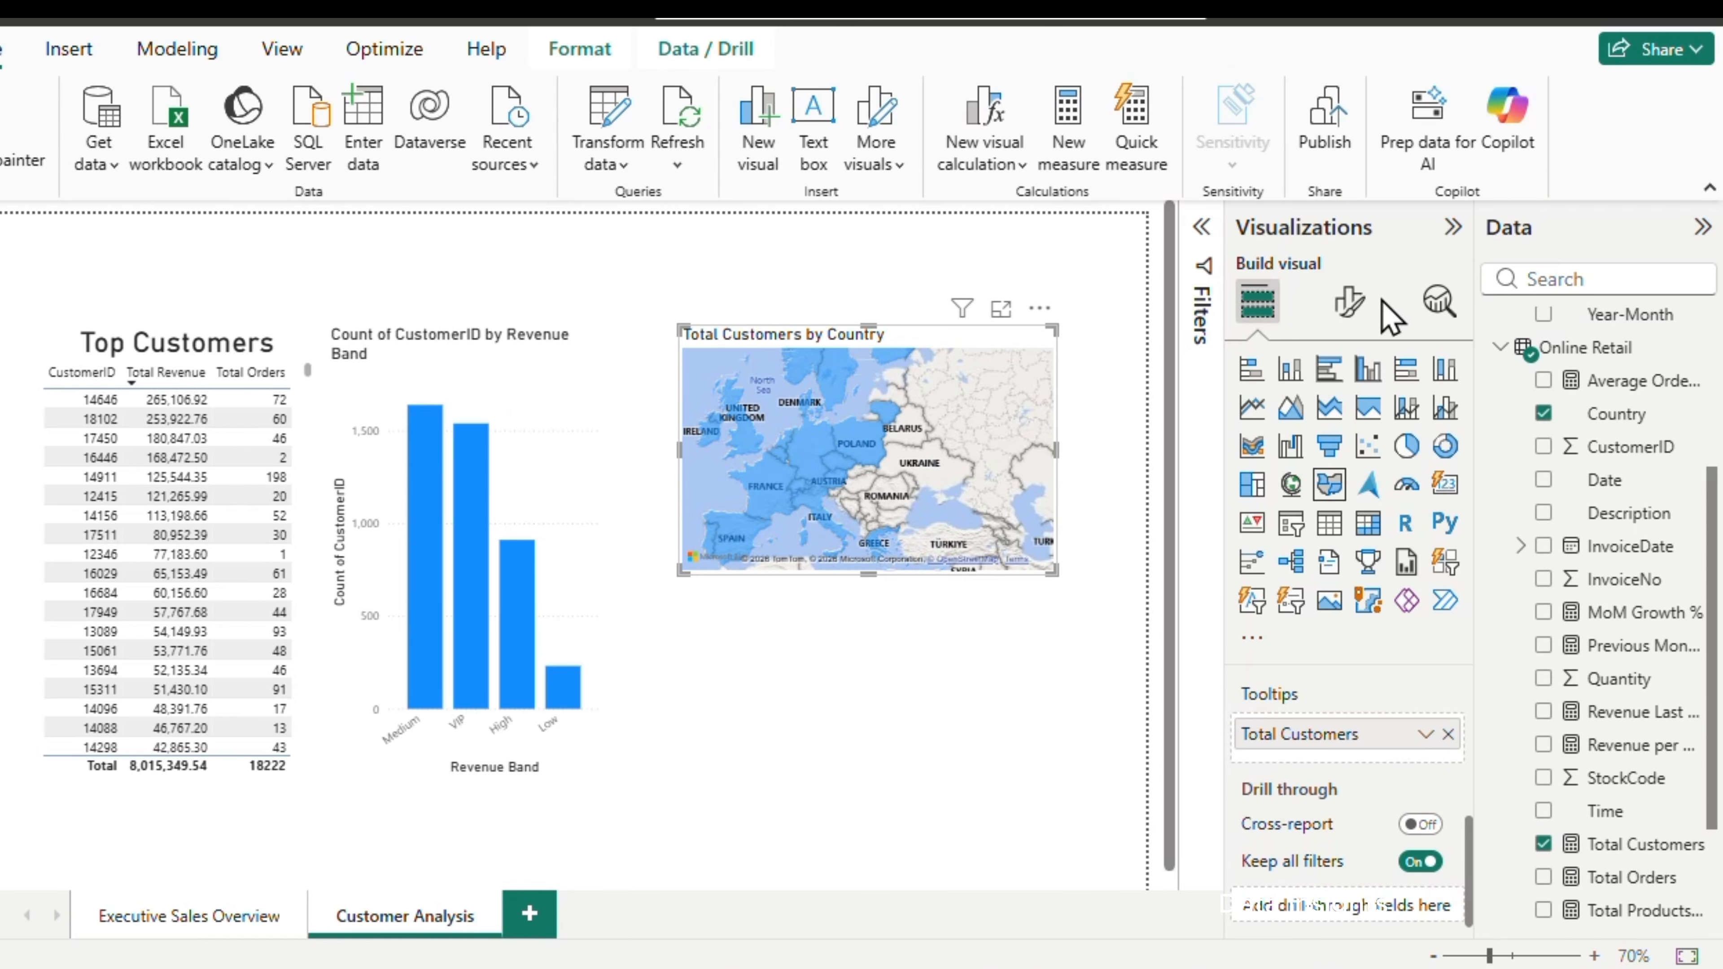
{"action": "left_click", "coordinate": [1349, 302]}
{"action": "left_click", "coordinate": [1343, 425]}
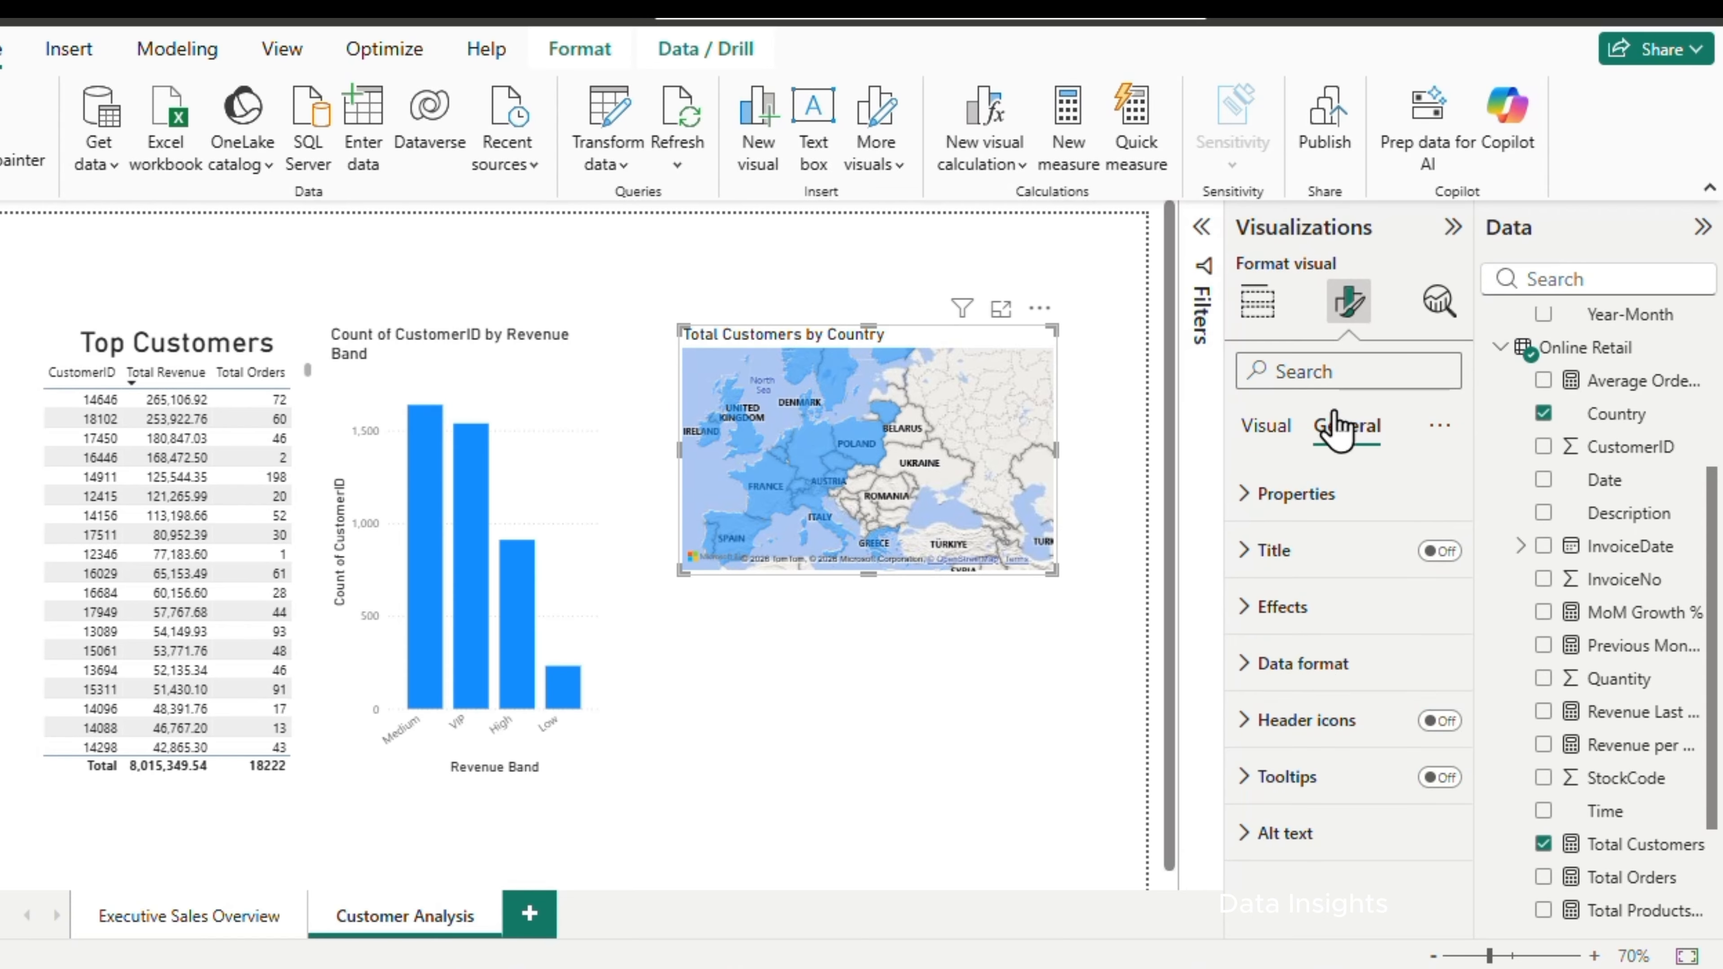
{"action": "left_click", "coordinate": [1259, 428]}
{"action": "left_click", "coordinate": [1329, 491]}
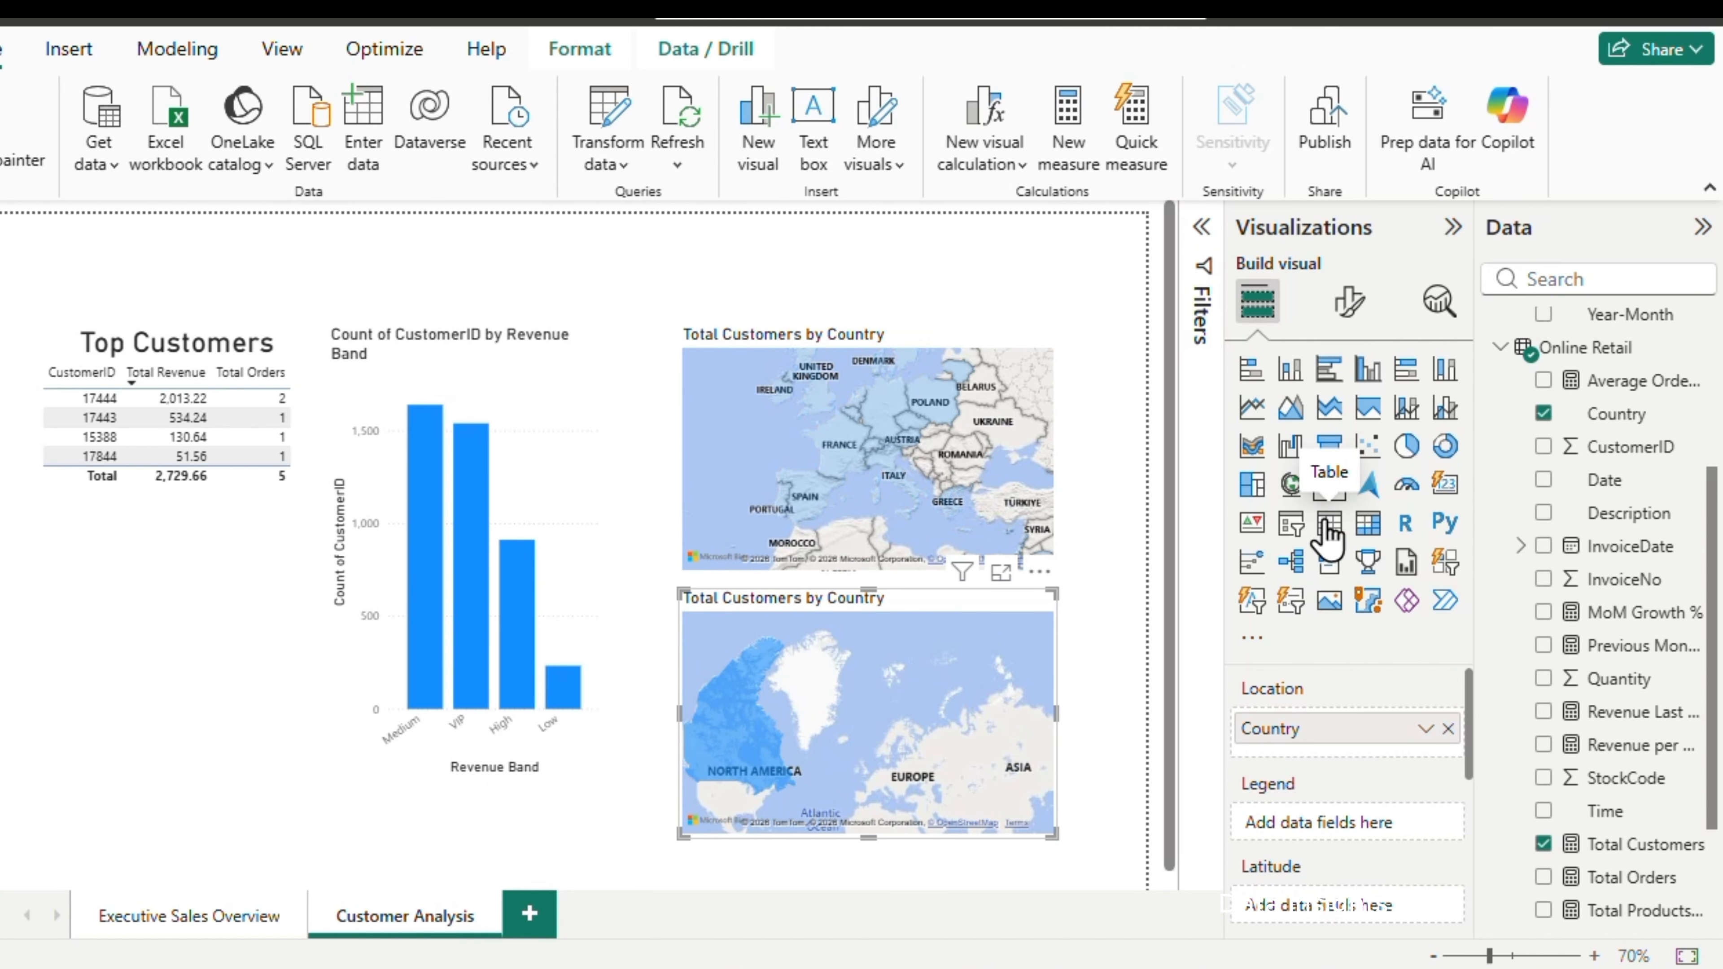
Convert the copied map below the original into a table of Country and Total Customers and clear the country selection on the upper map
{"action": "left_click", "coordinate": [1328, 533]}
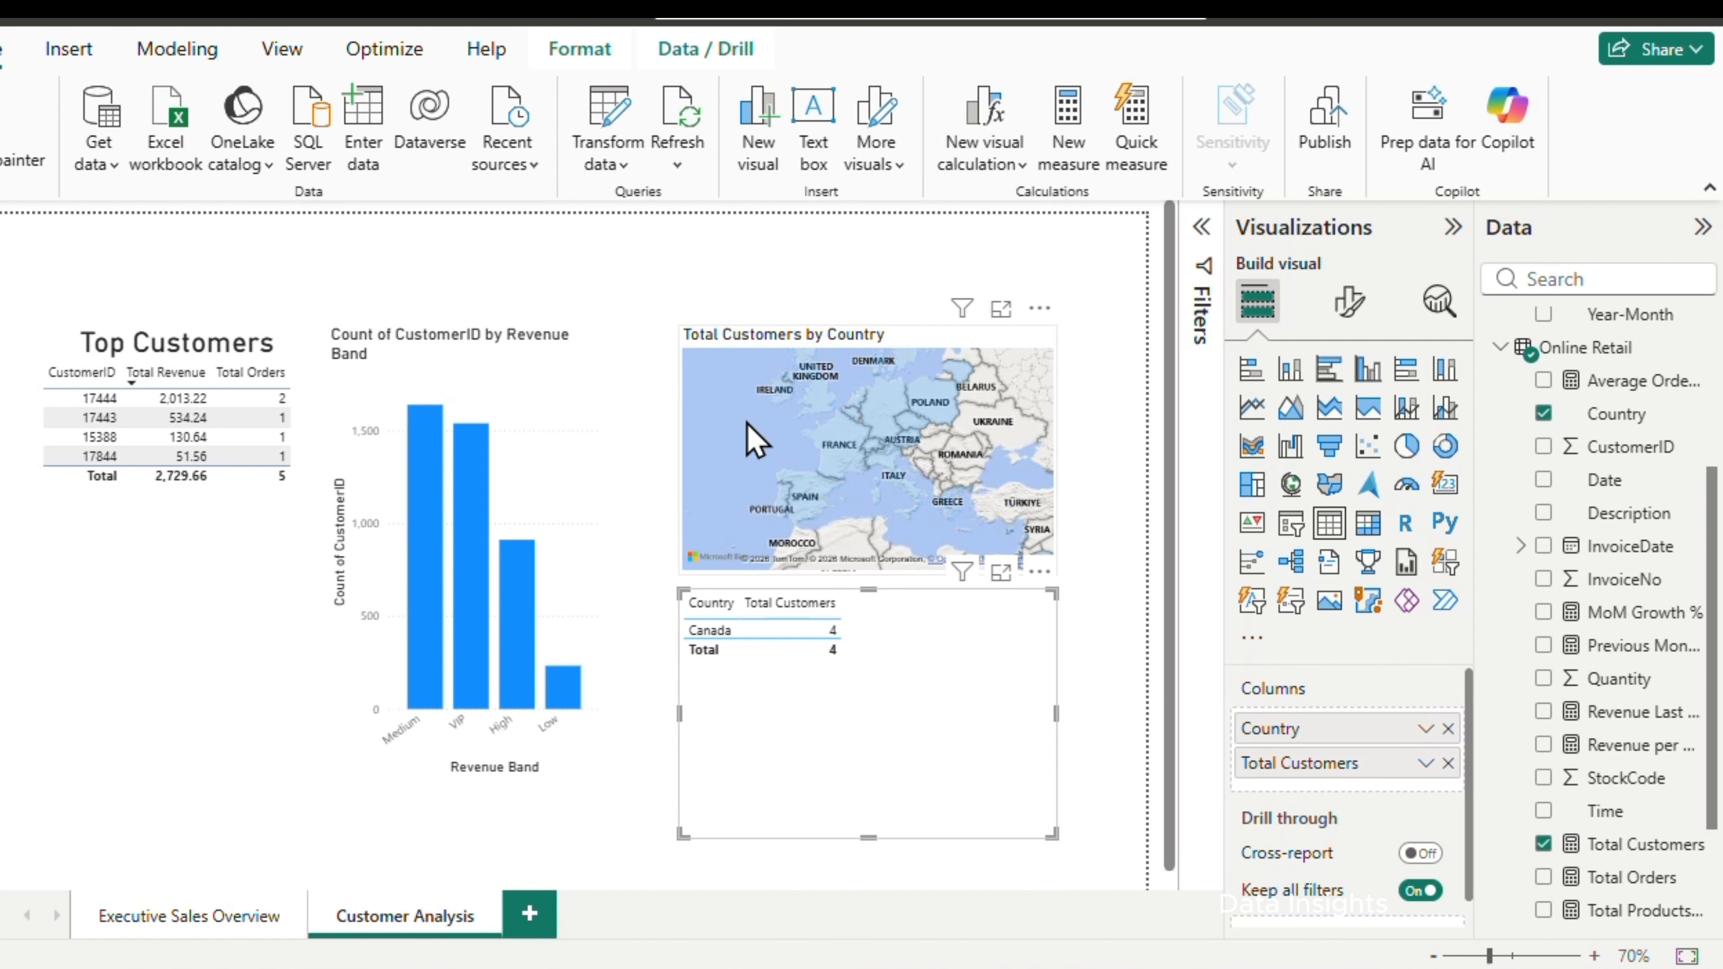
{"action": "left_click", "coordinate": [755, 442]}
{"action": "left_click", "coordinate": [827, 636]}
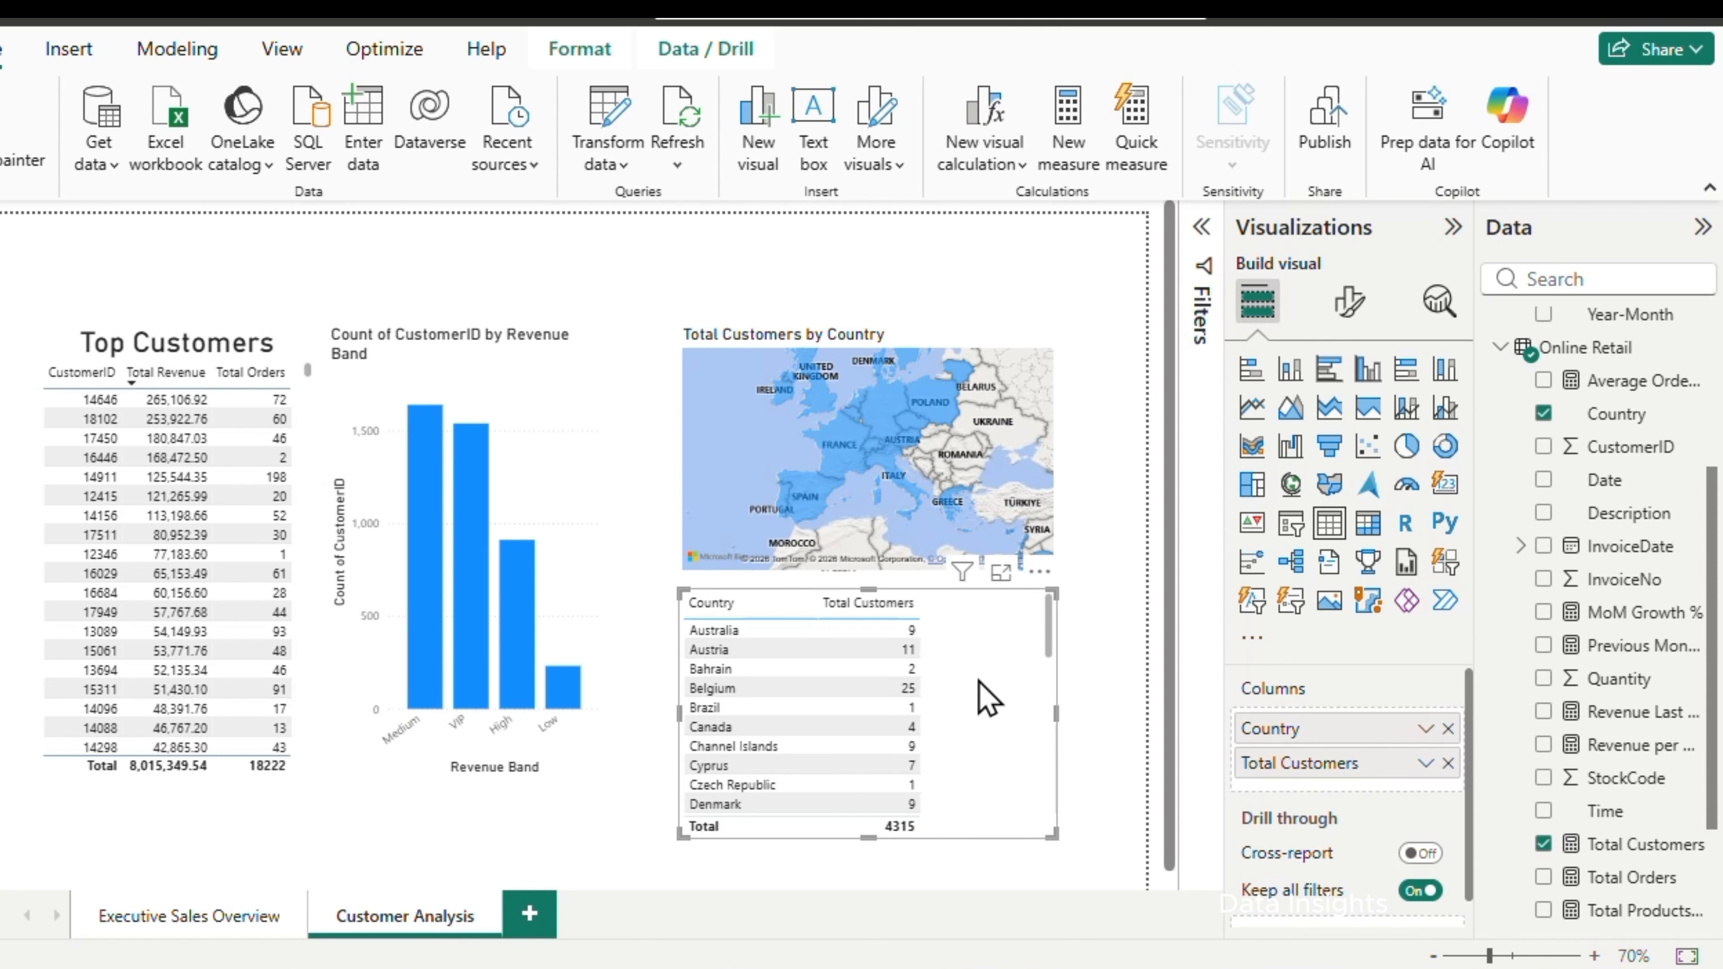
Sort the country table by Total Customers in descending order and deselect it
{"action": "left_click", "coordinate": [1039, 573]}
{"action": "mouse_move", "coordinate": [1129, 845]}
{"action": "left_click", "coordinate": [1401, 882]}
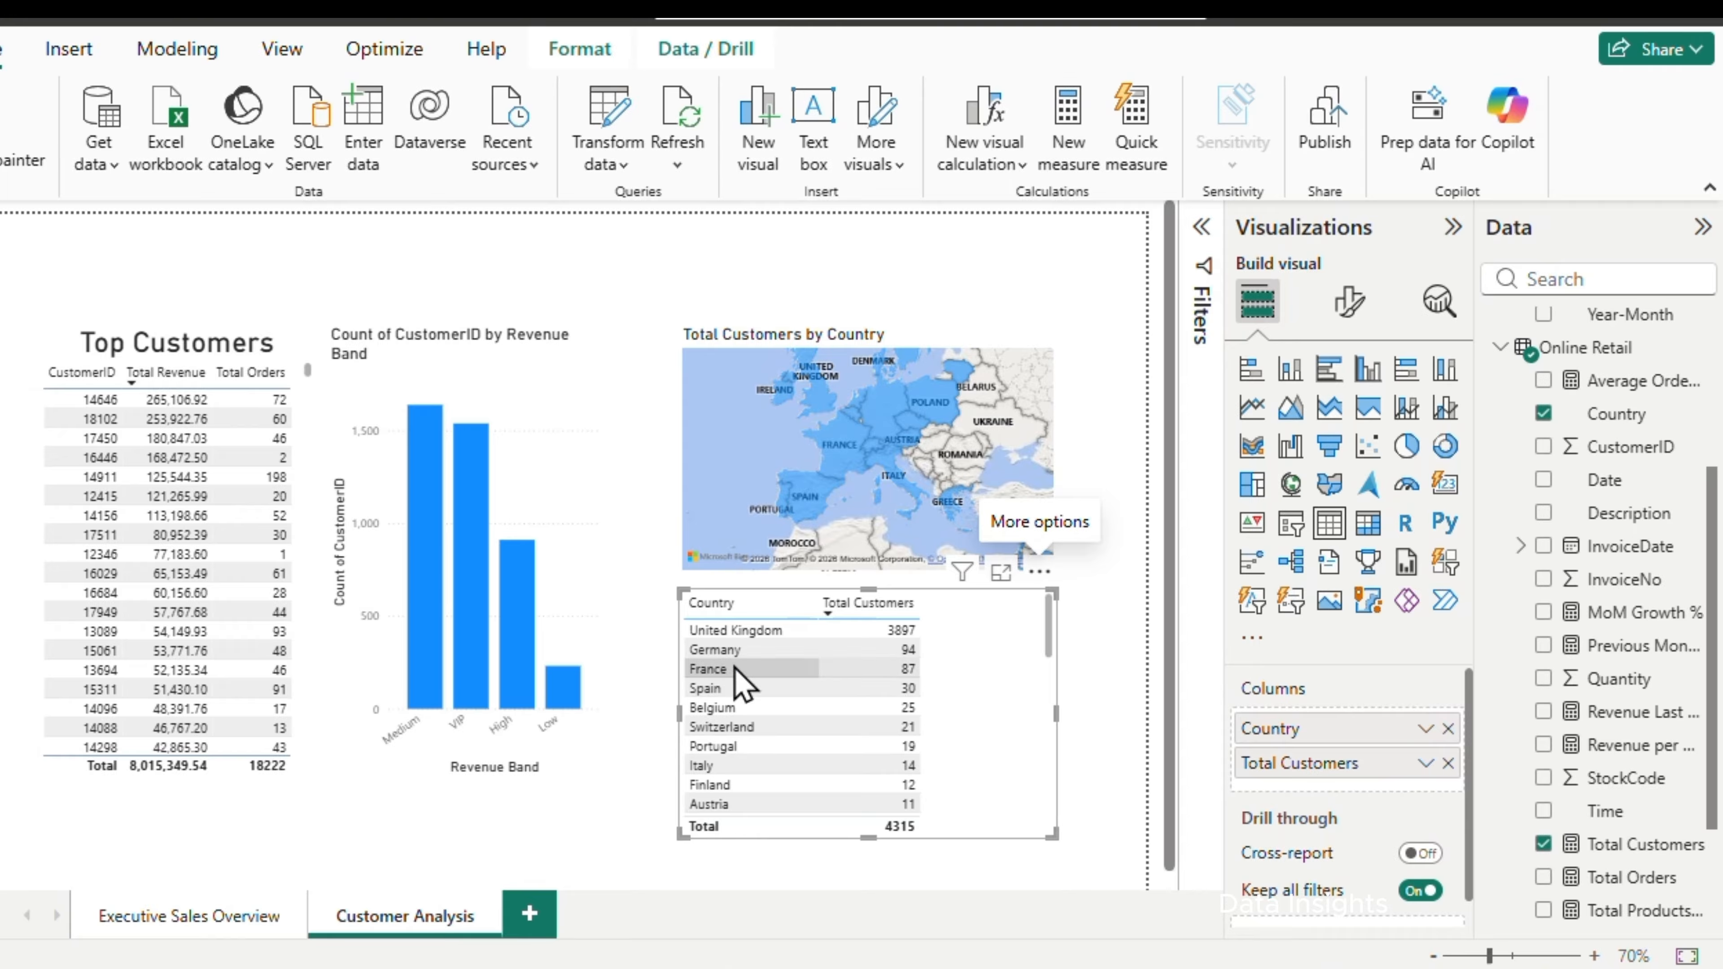
{"action": "left_click", "coordinate": [1088, 506]}
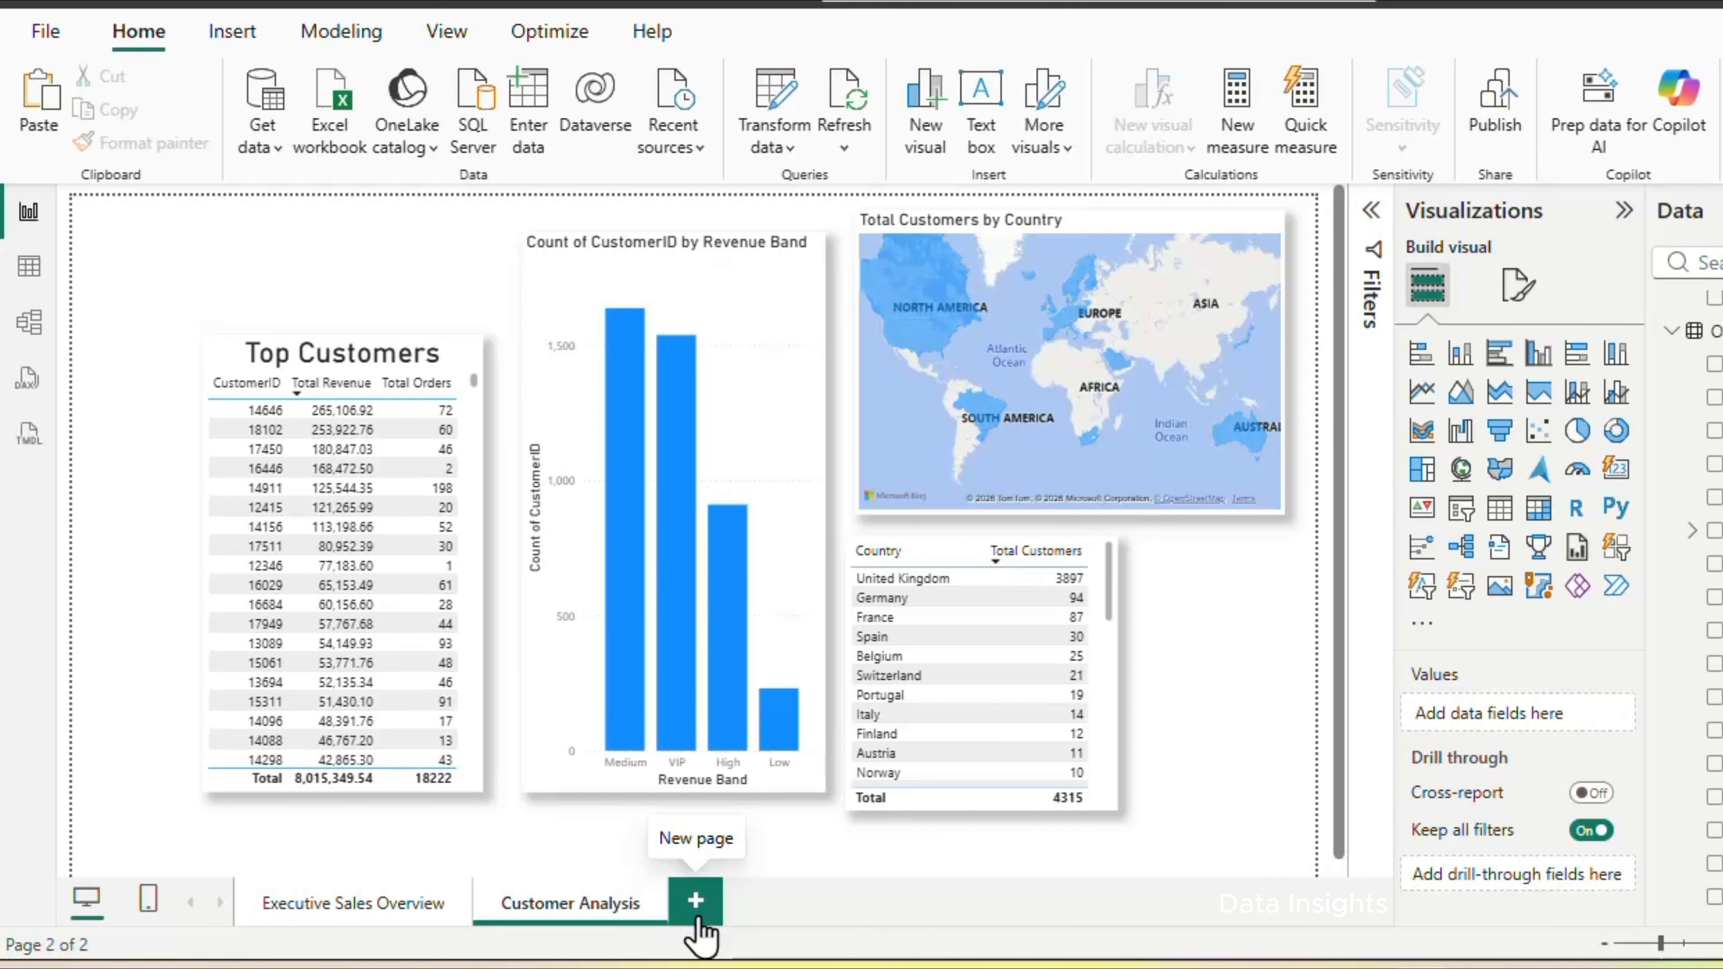
Add a new report page and name it product Analysis
{"action": "left_click", "coordinate": [695, 902]}
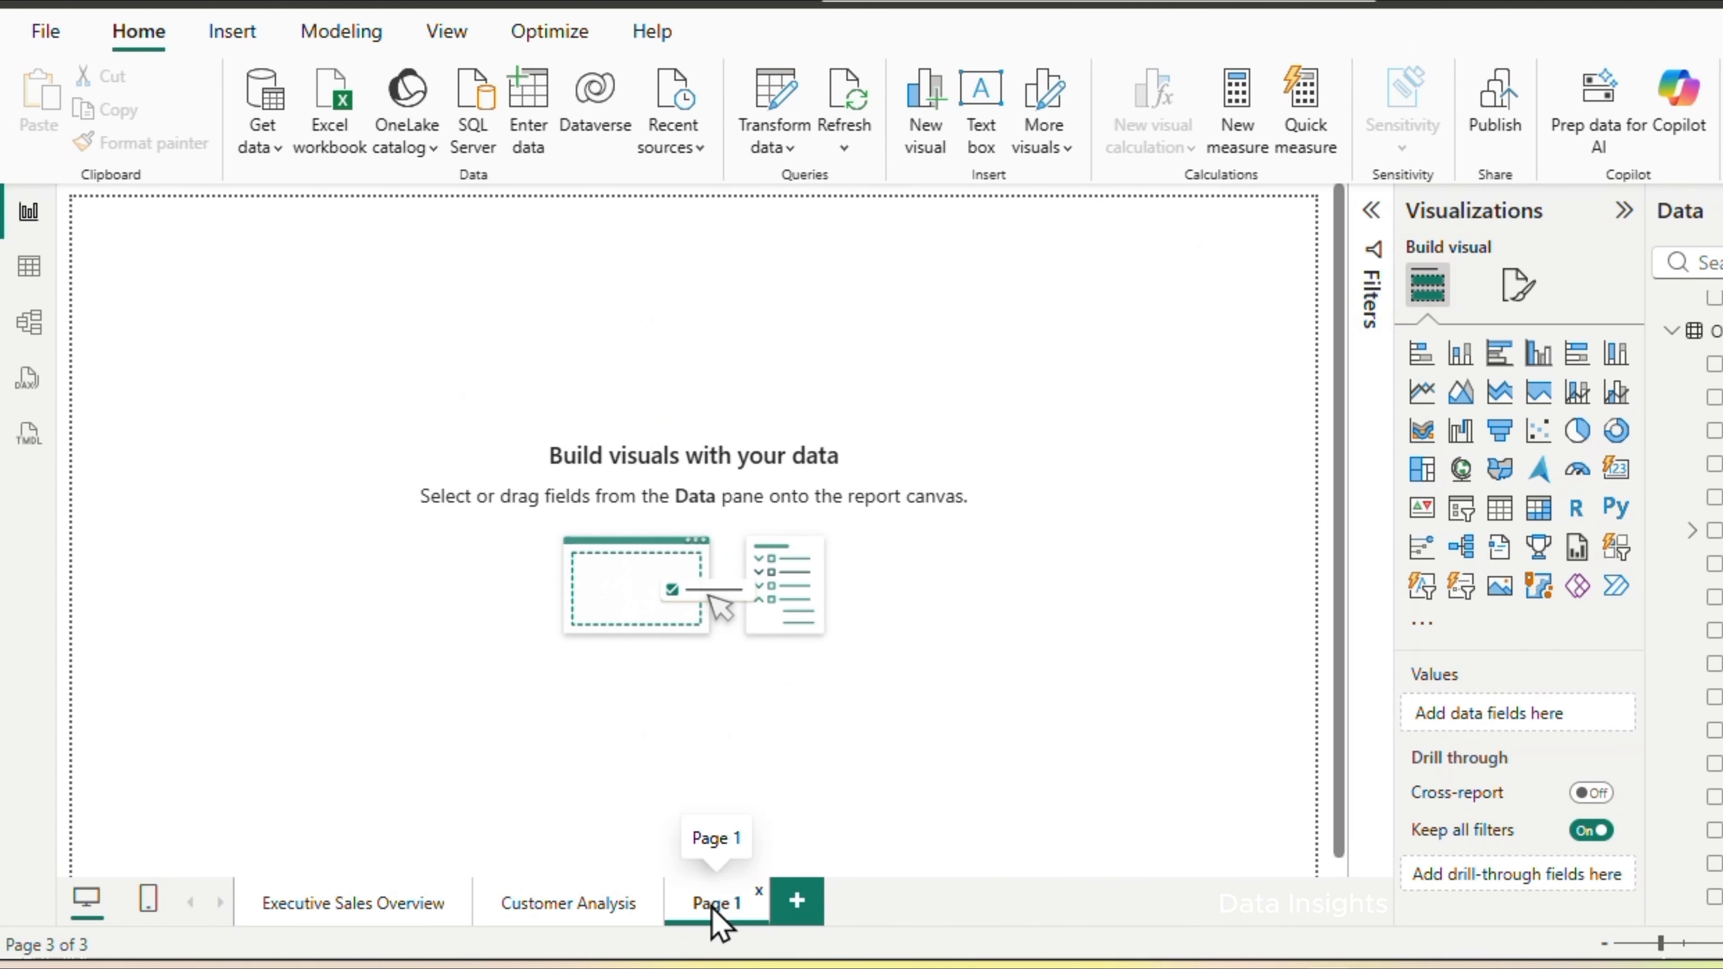
{"action": "double_click", "coordinate": [714, 905]}
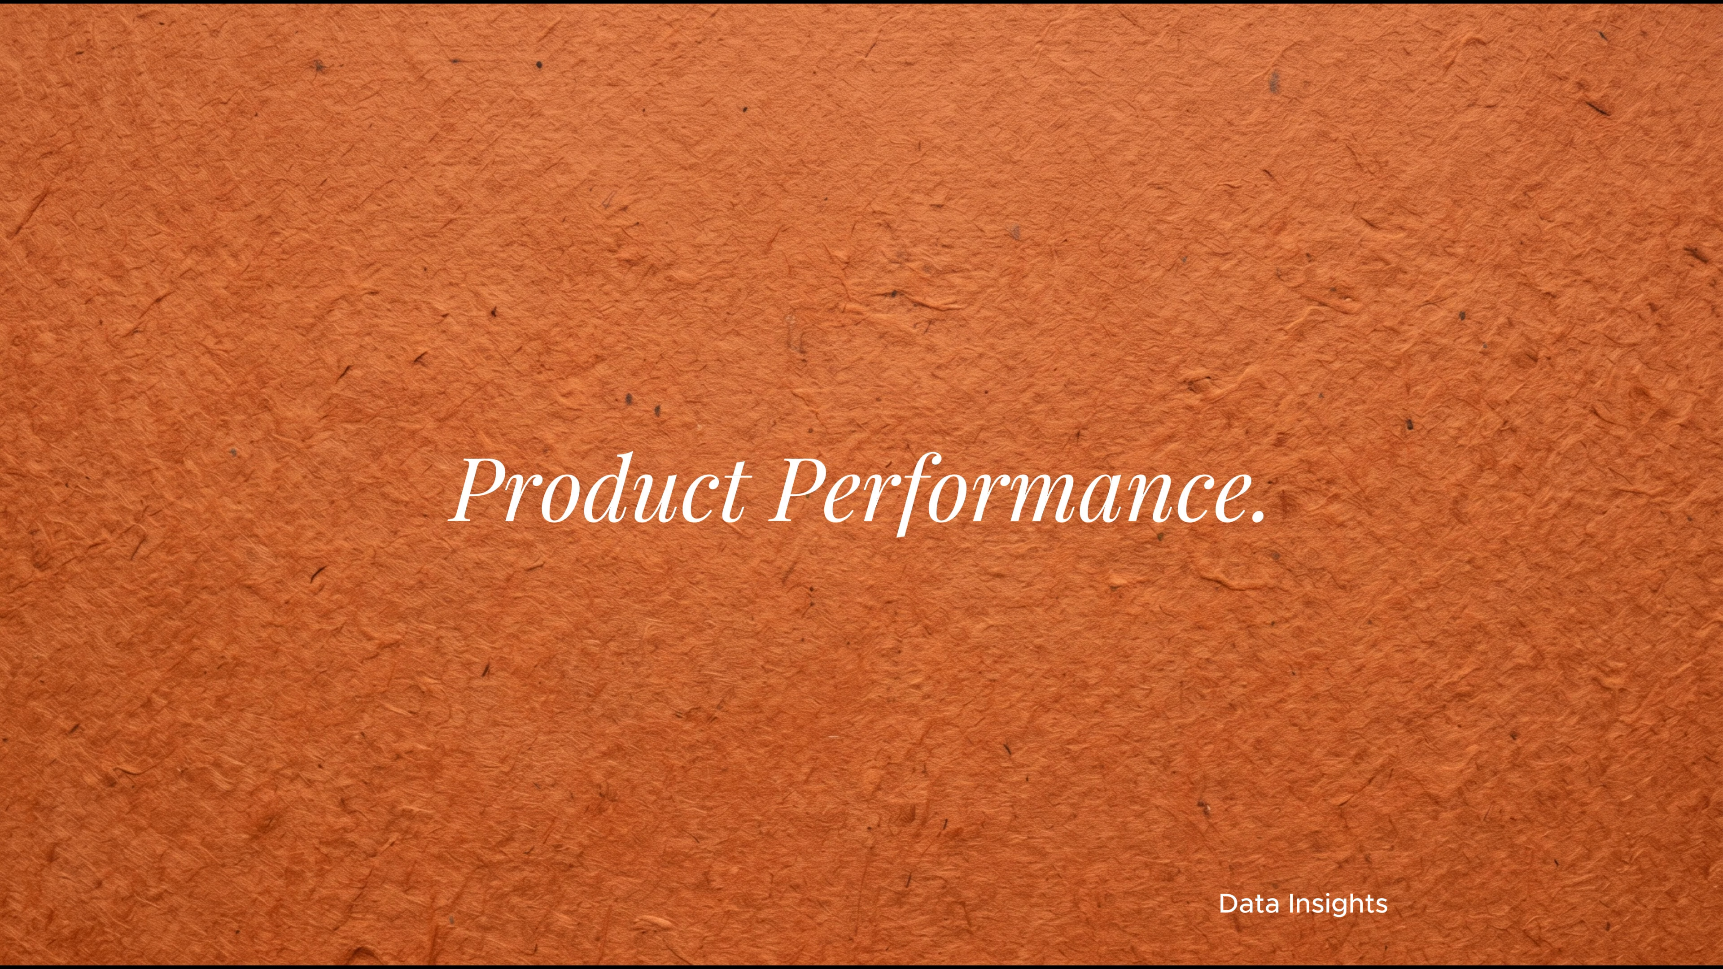
{"action": "type", "text": "Product"}
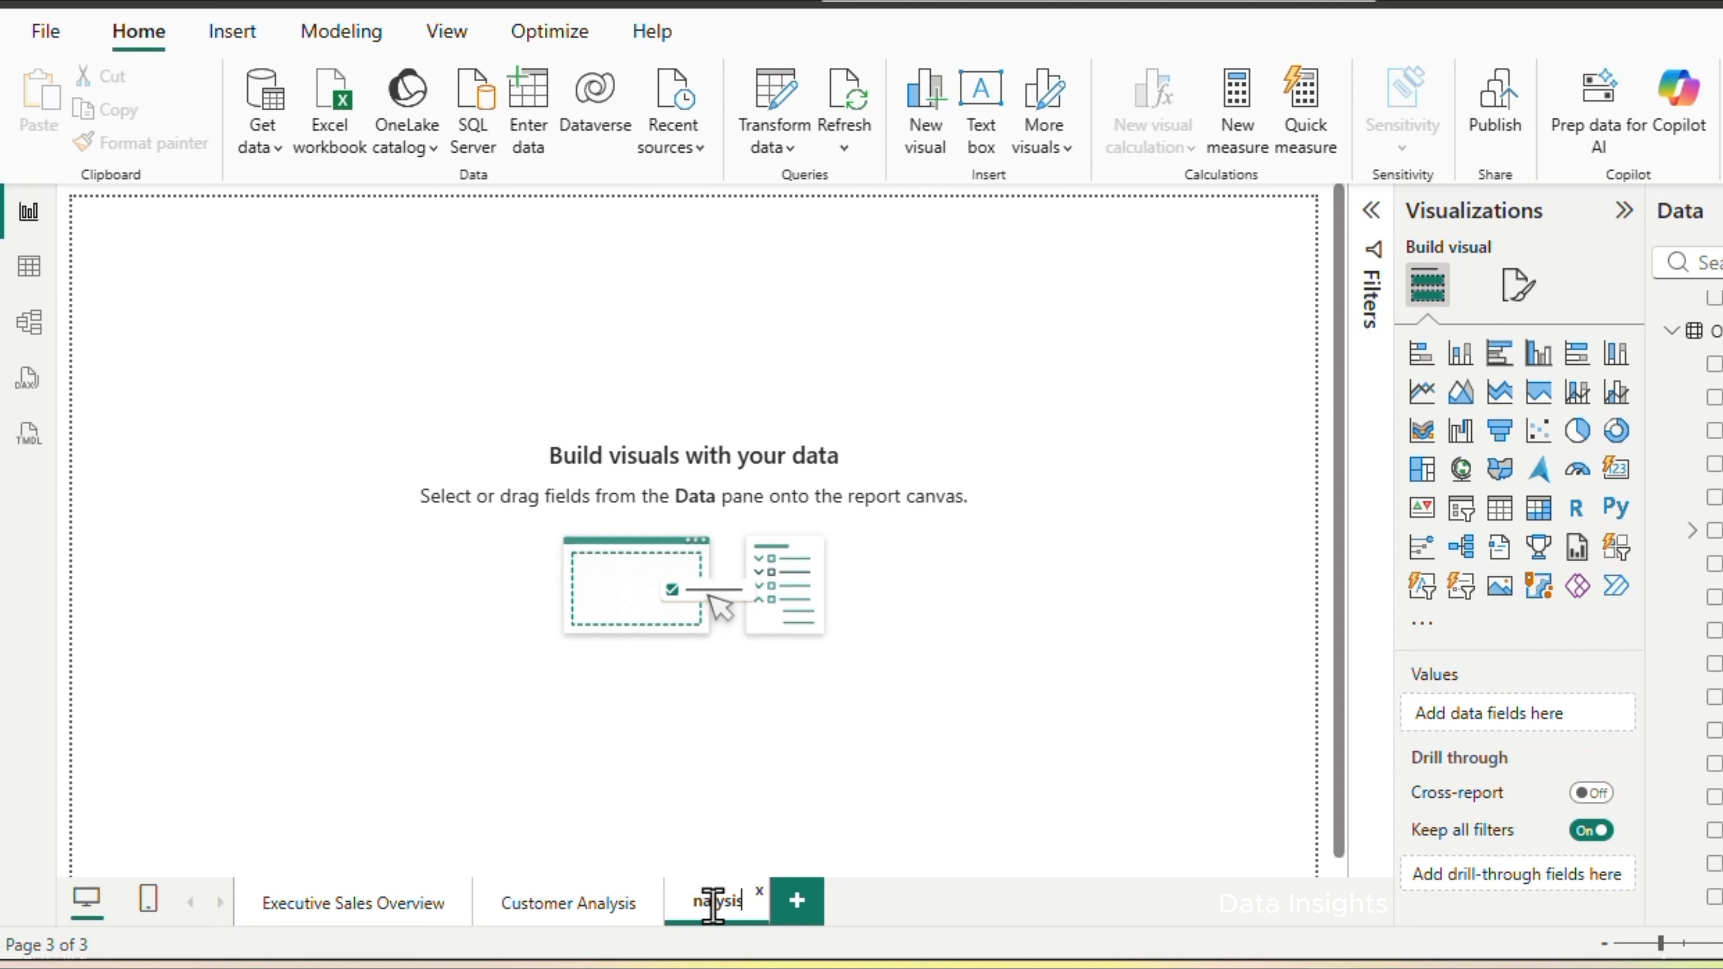
{"action": "type", "text": "Analysis"}
{"action": "left_click", "coordinate": [913, 709]}
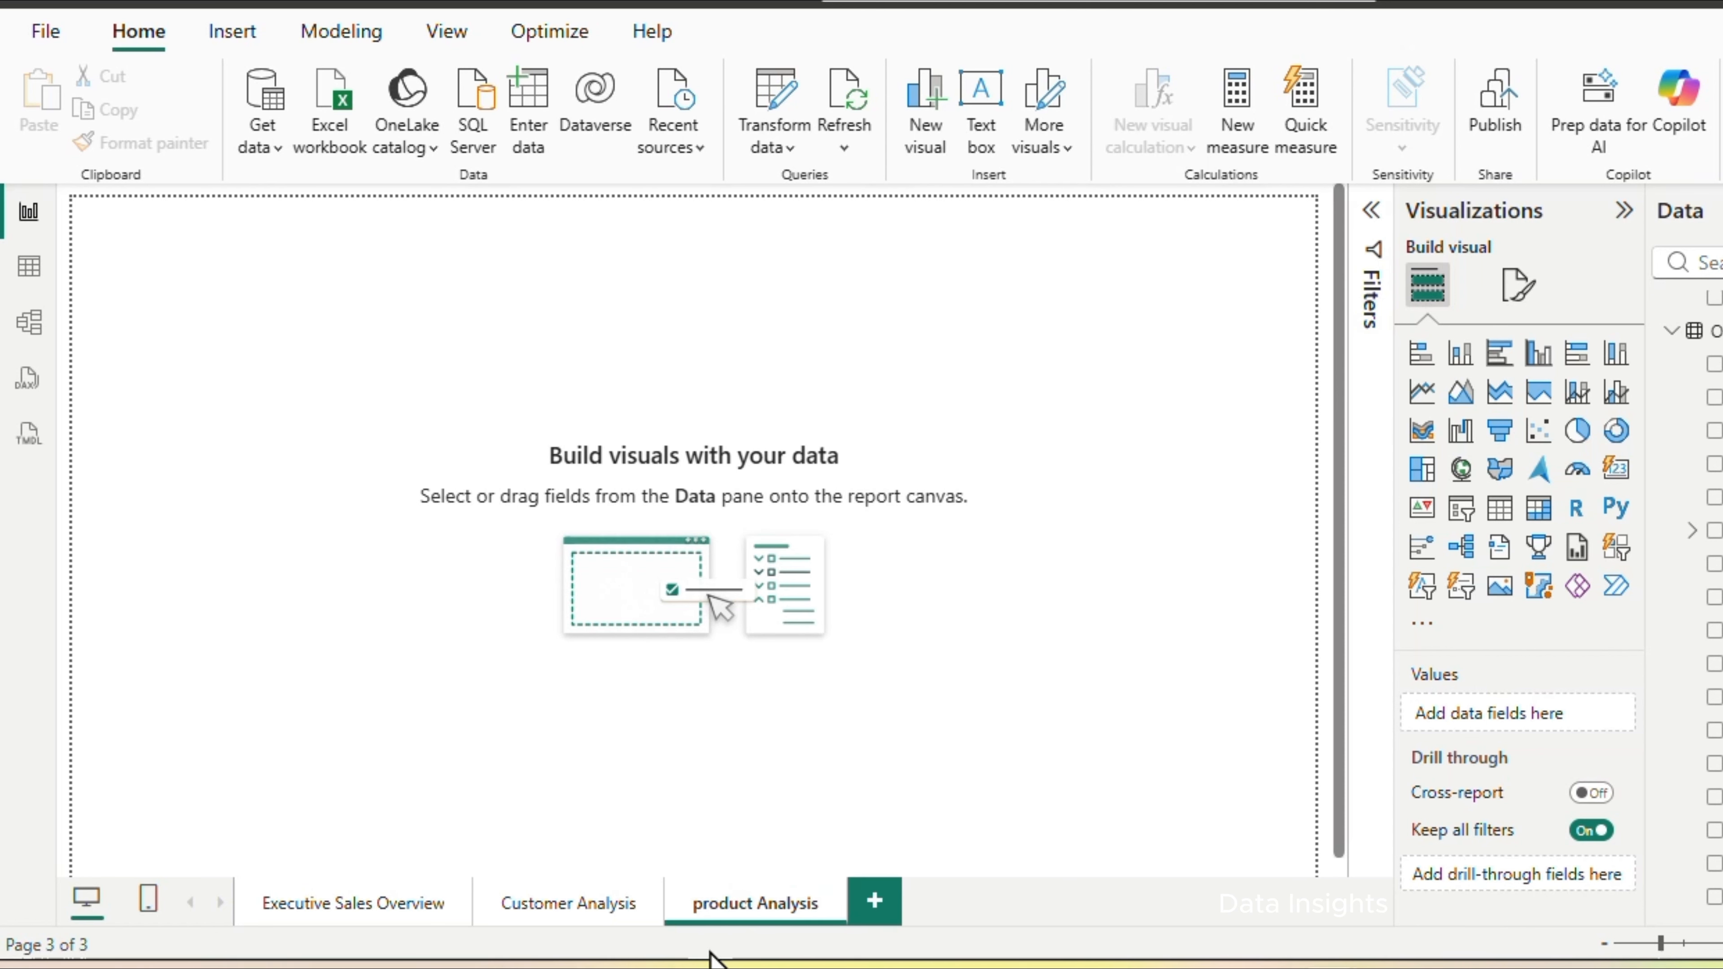
Add a stacked bar chart of Total Products Sold by Description, then enlarge it and move it away from the page corner
{"action": "left_click", "coordinate": [1420, 359]}
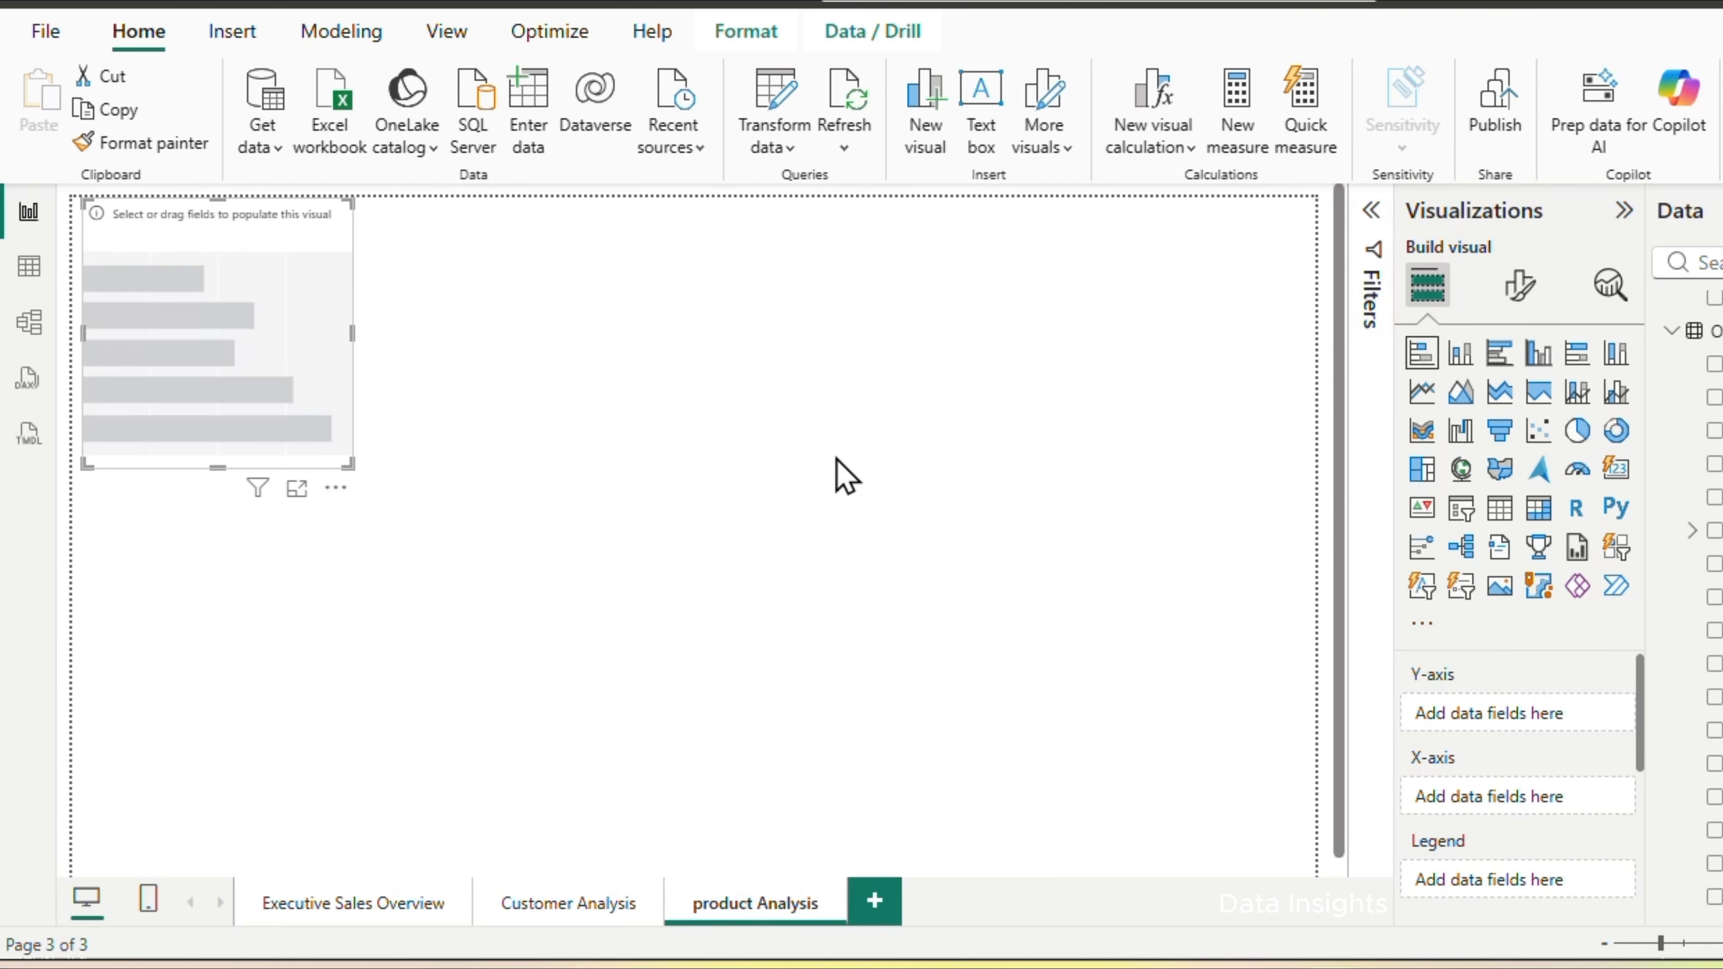
{"action": "scroll", "coordinate": [1594, 414], "scroll_direction": "up", "scroll_amount": 3}
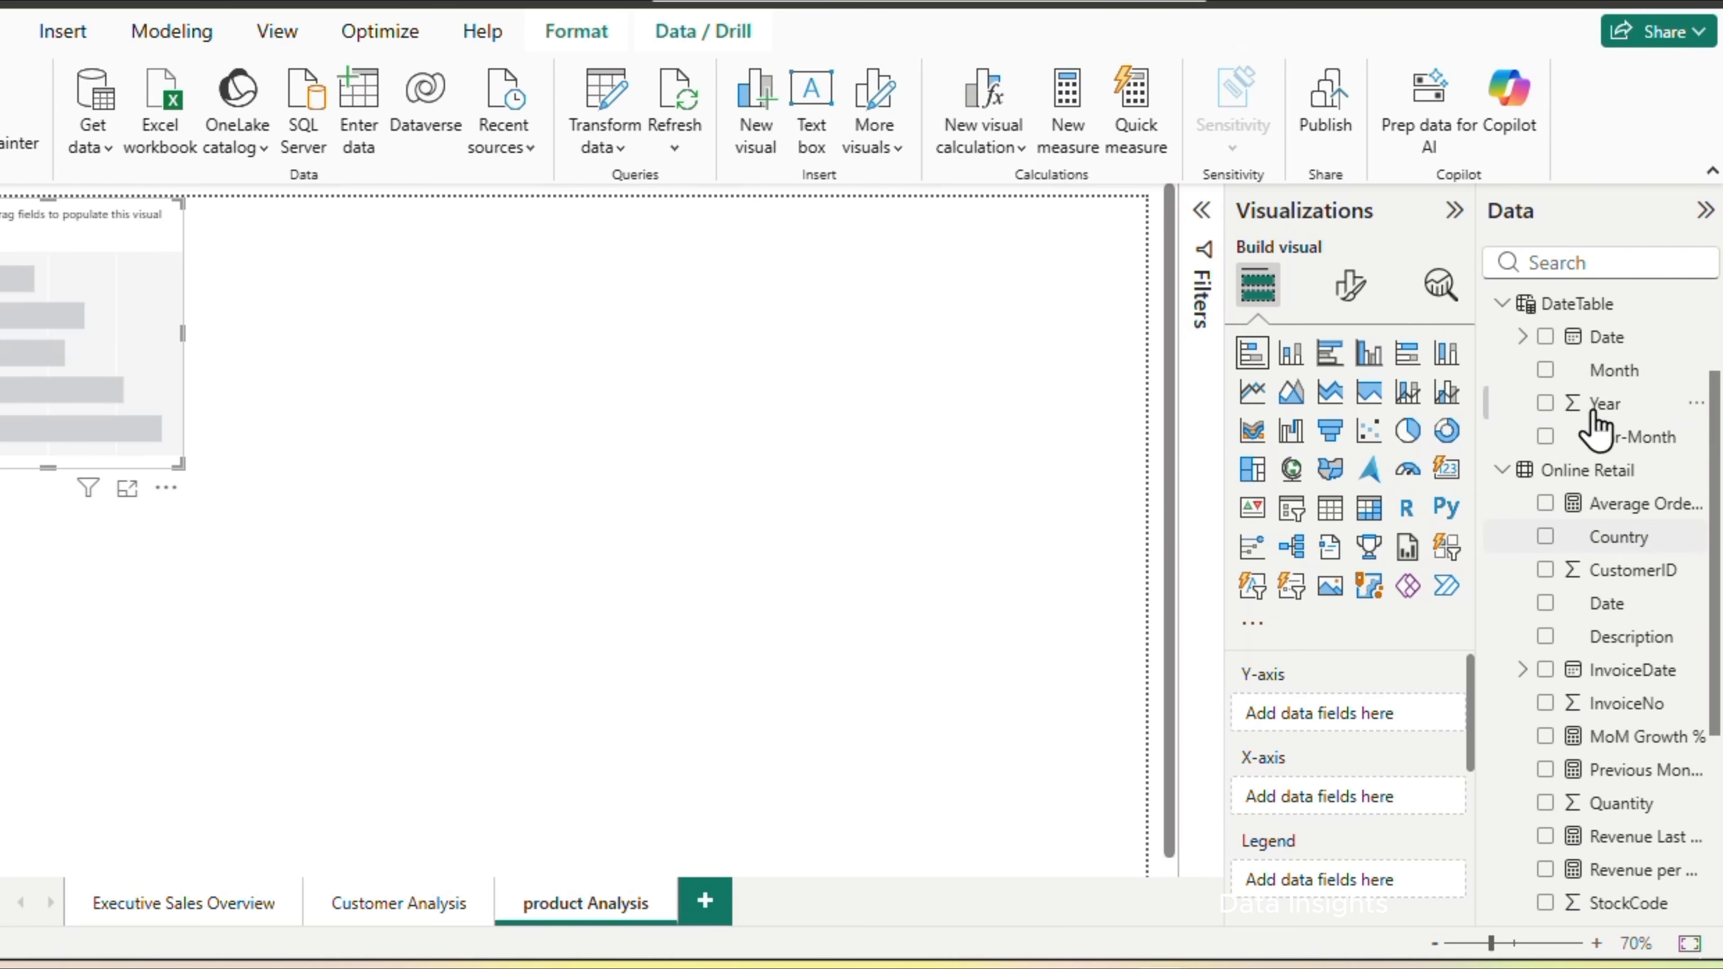
{"action": "left_click", "coordinate": [1546, 637]}
{"action": "scroll", "coordinate": [1553, 849], "scroll_direction": "down", "scroll_amount": 2}
{"action": "left_click", "coordinate": [1546, 898]}
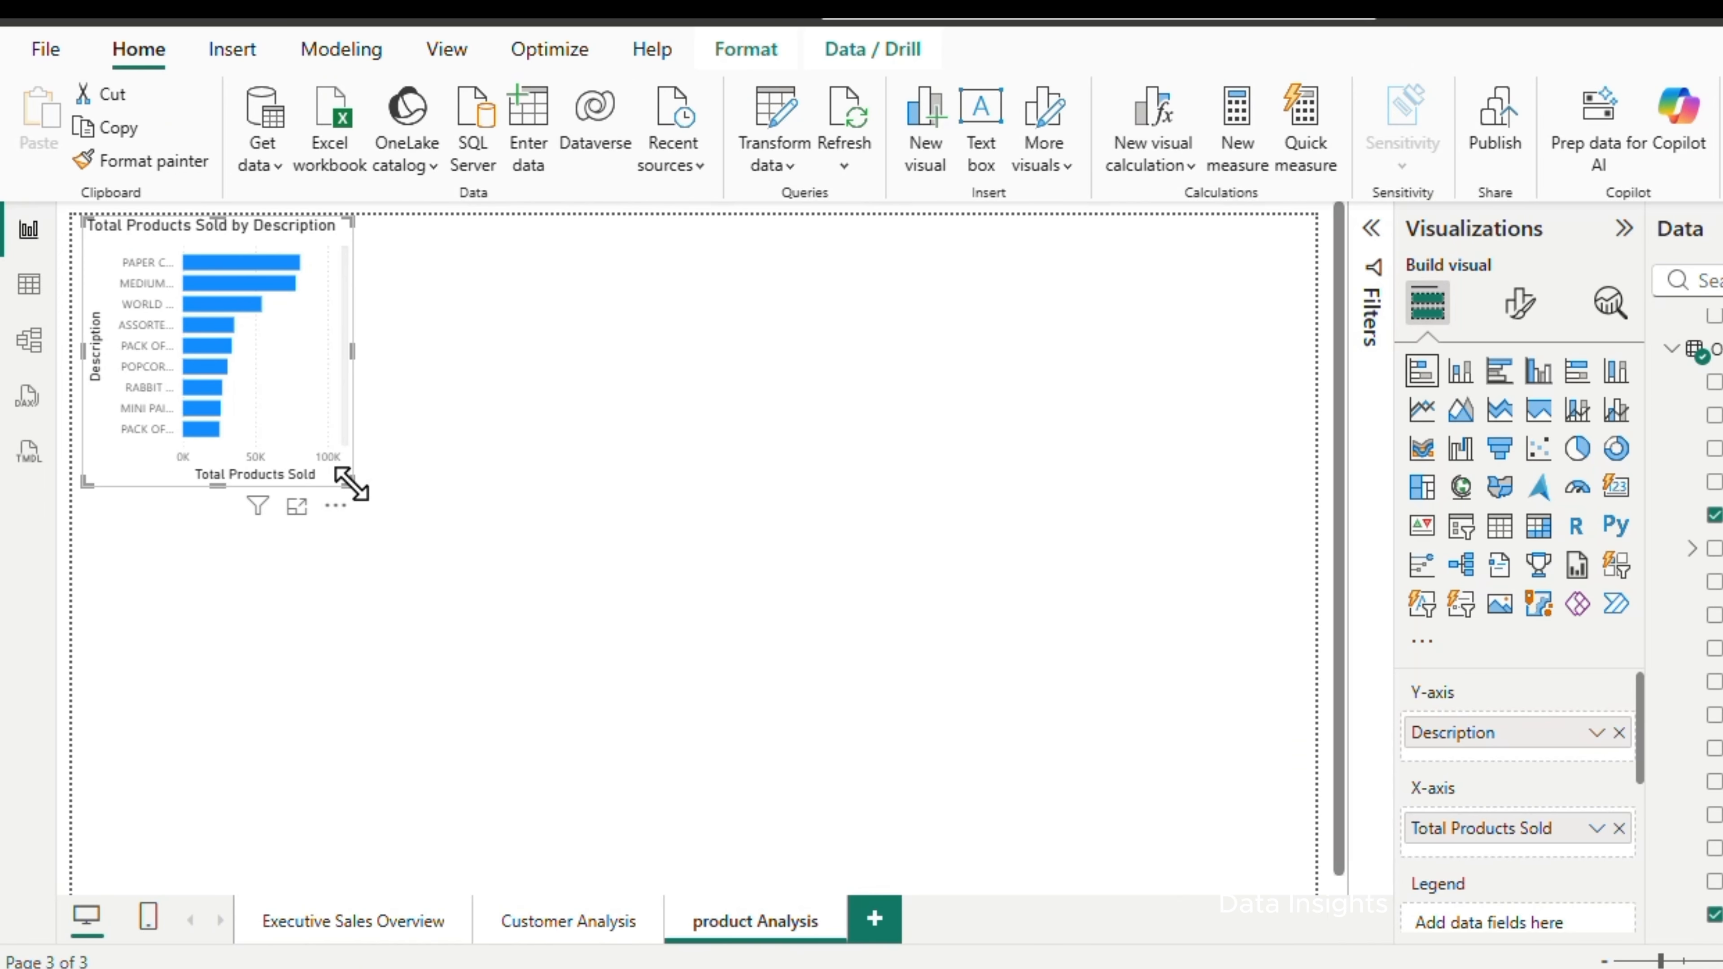
{"action": "left_click_drag", "start_coordinate": [349, 483], "coordinate": [428, 638]}
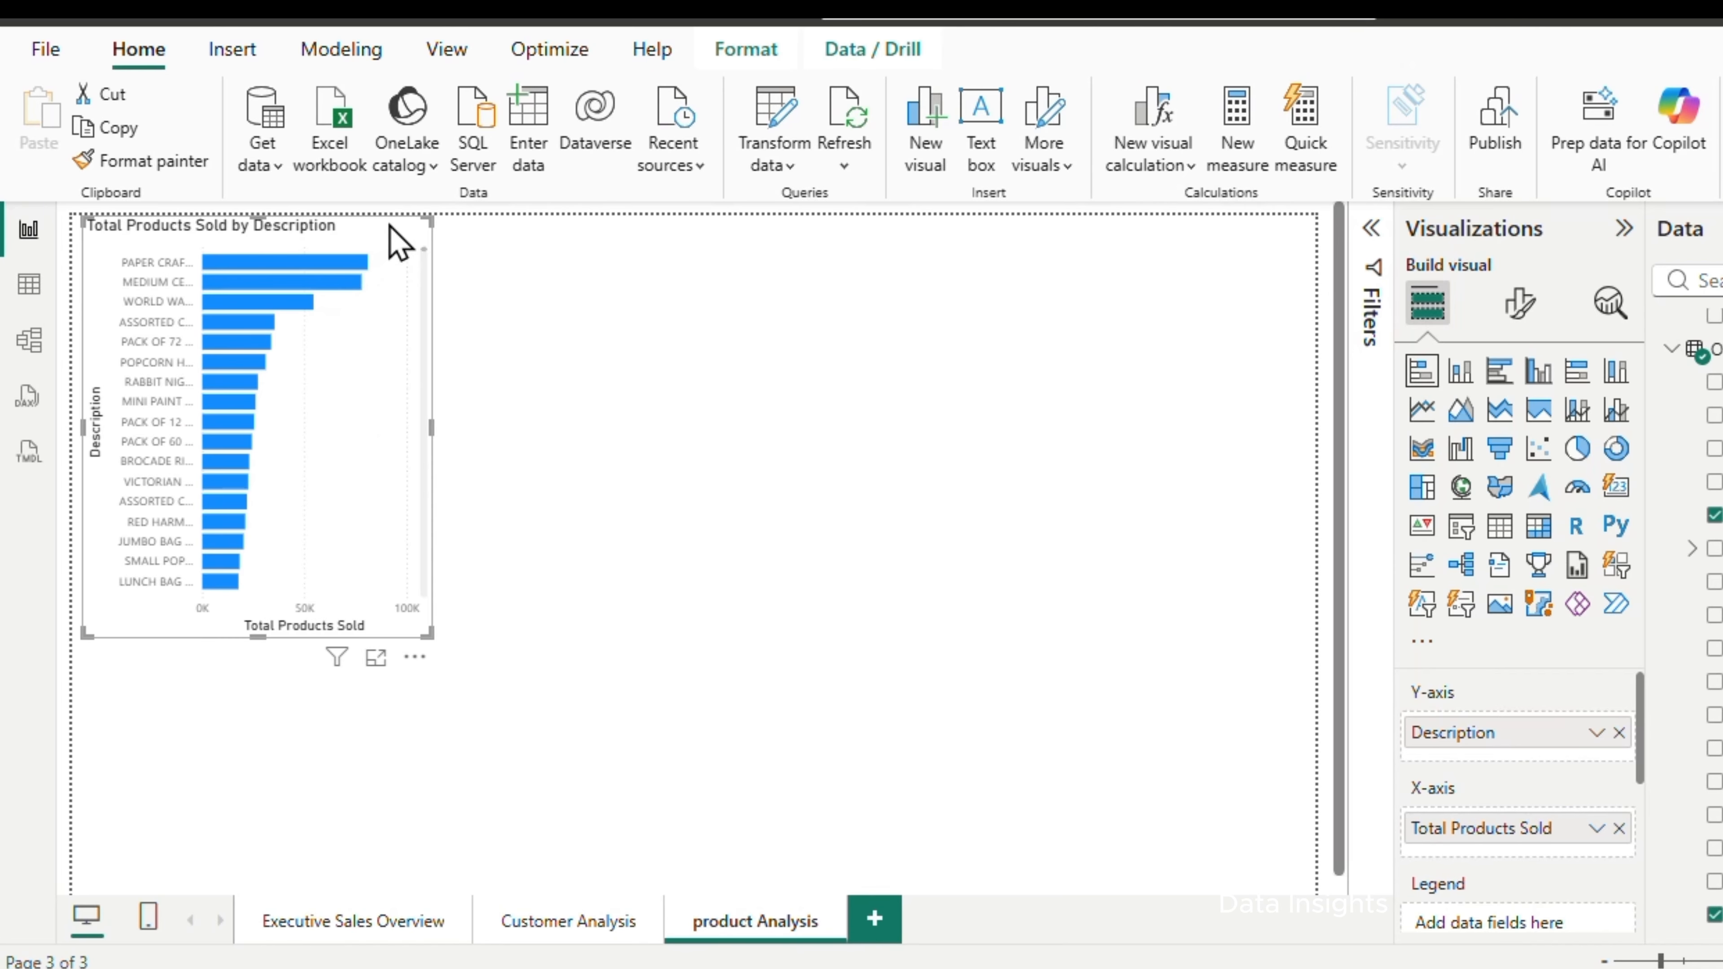
{"action": "left_click_drag", "start_coordinate": [396, 241], "coordinate": [517, 362]}
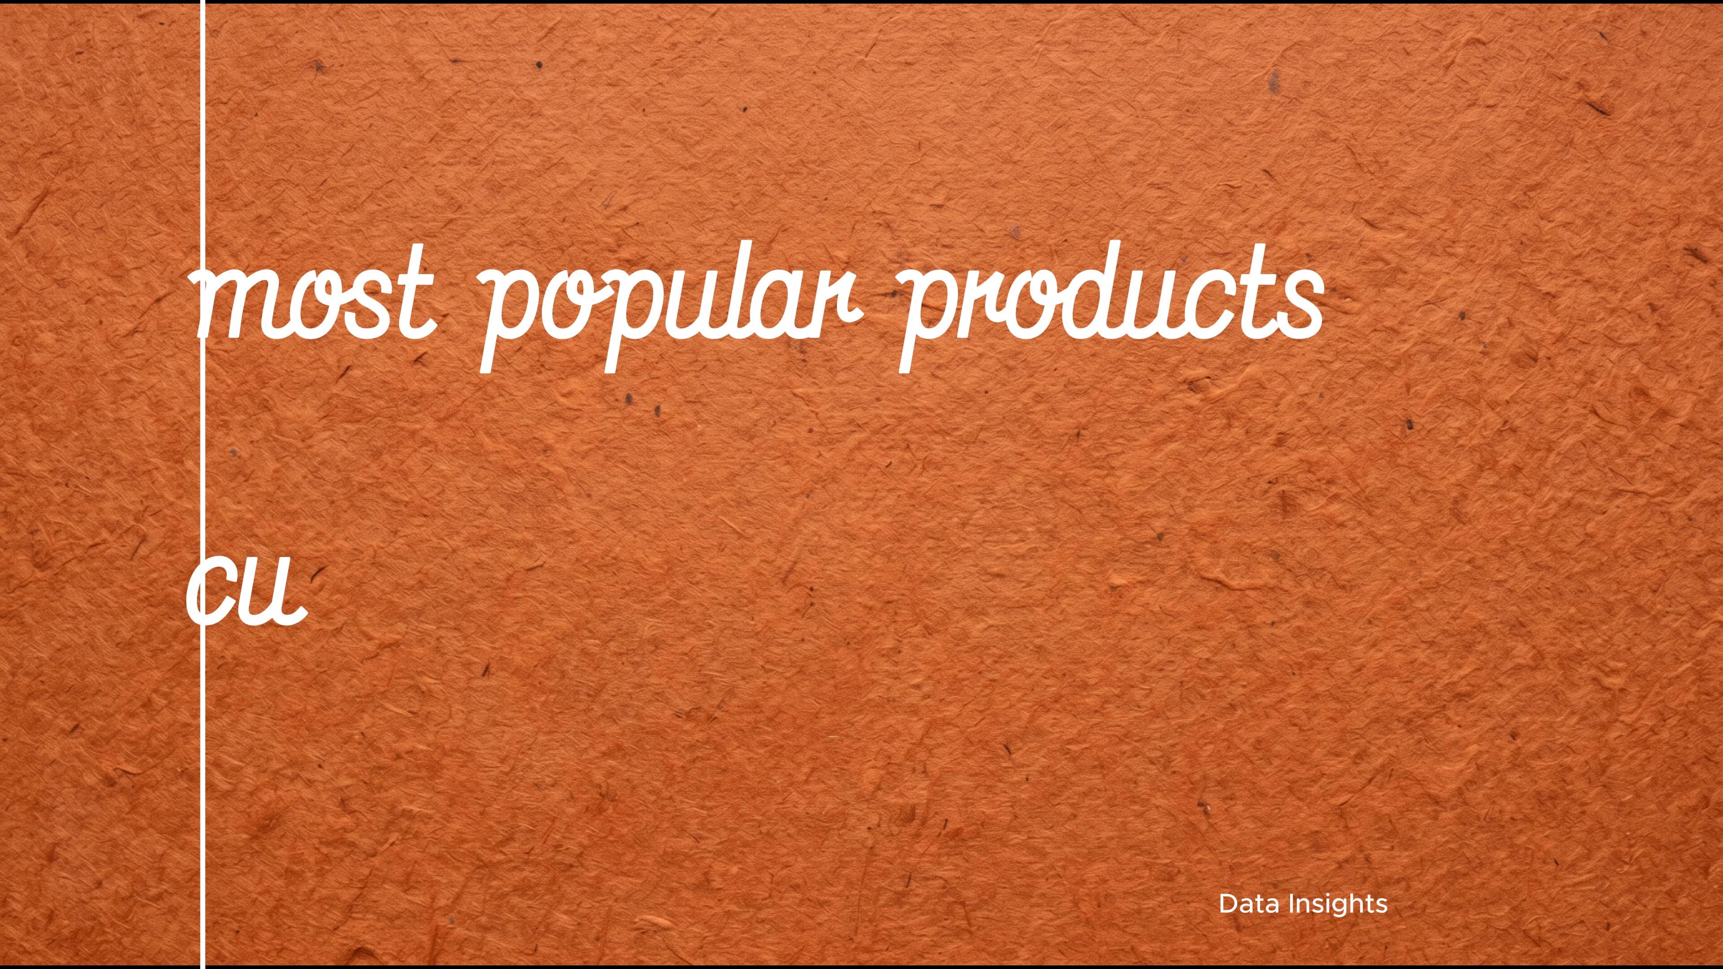
Add a treemap of Total Revenue by Description beside the bar chart on the product Analysis page
{"action": "left_click", "coordinate": [1419, 506]}
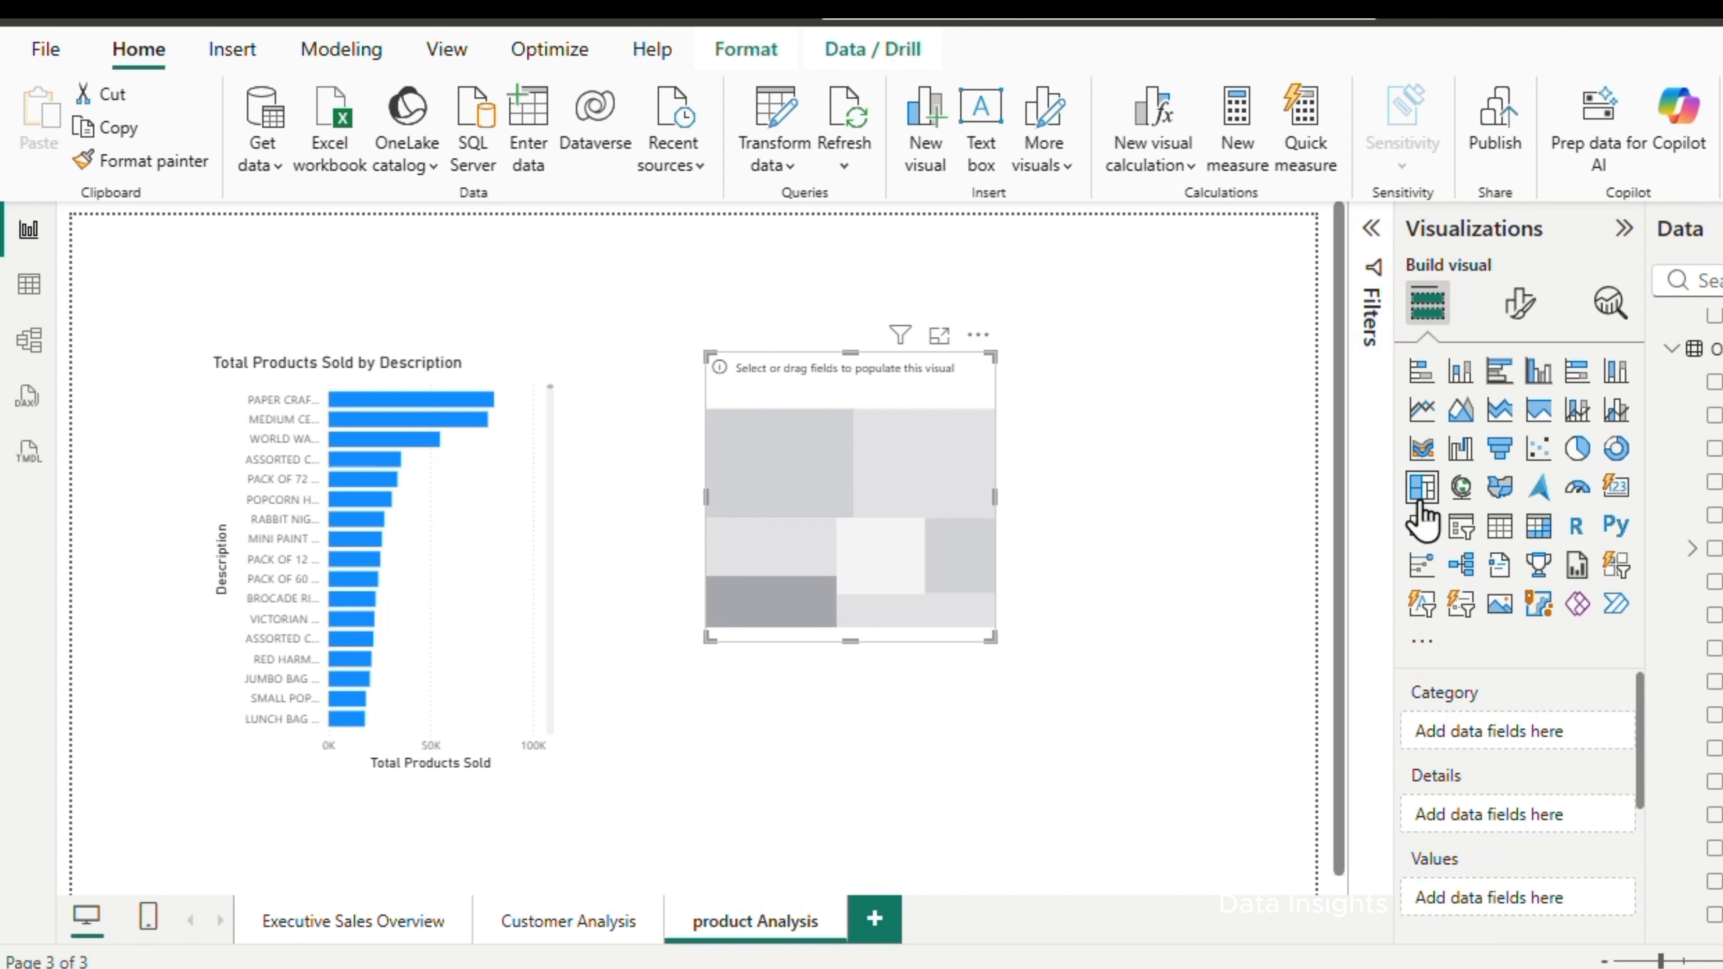
{"action": "left_click", "coordinate": [1714, 517]}
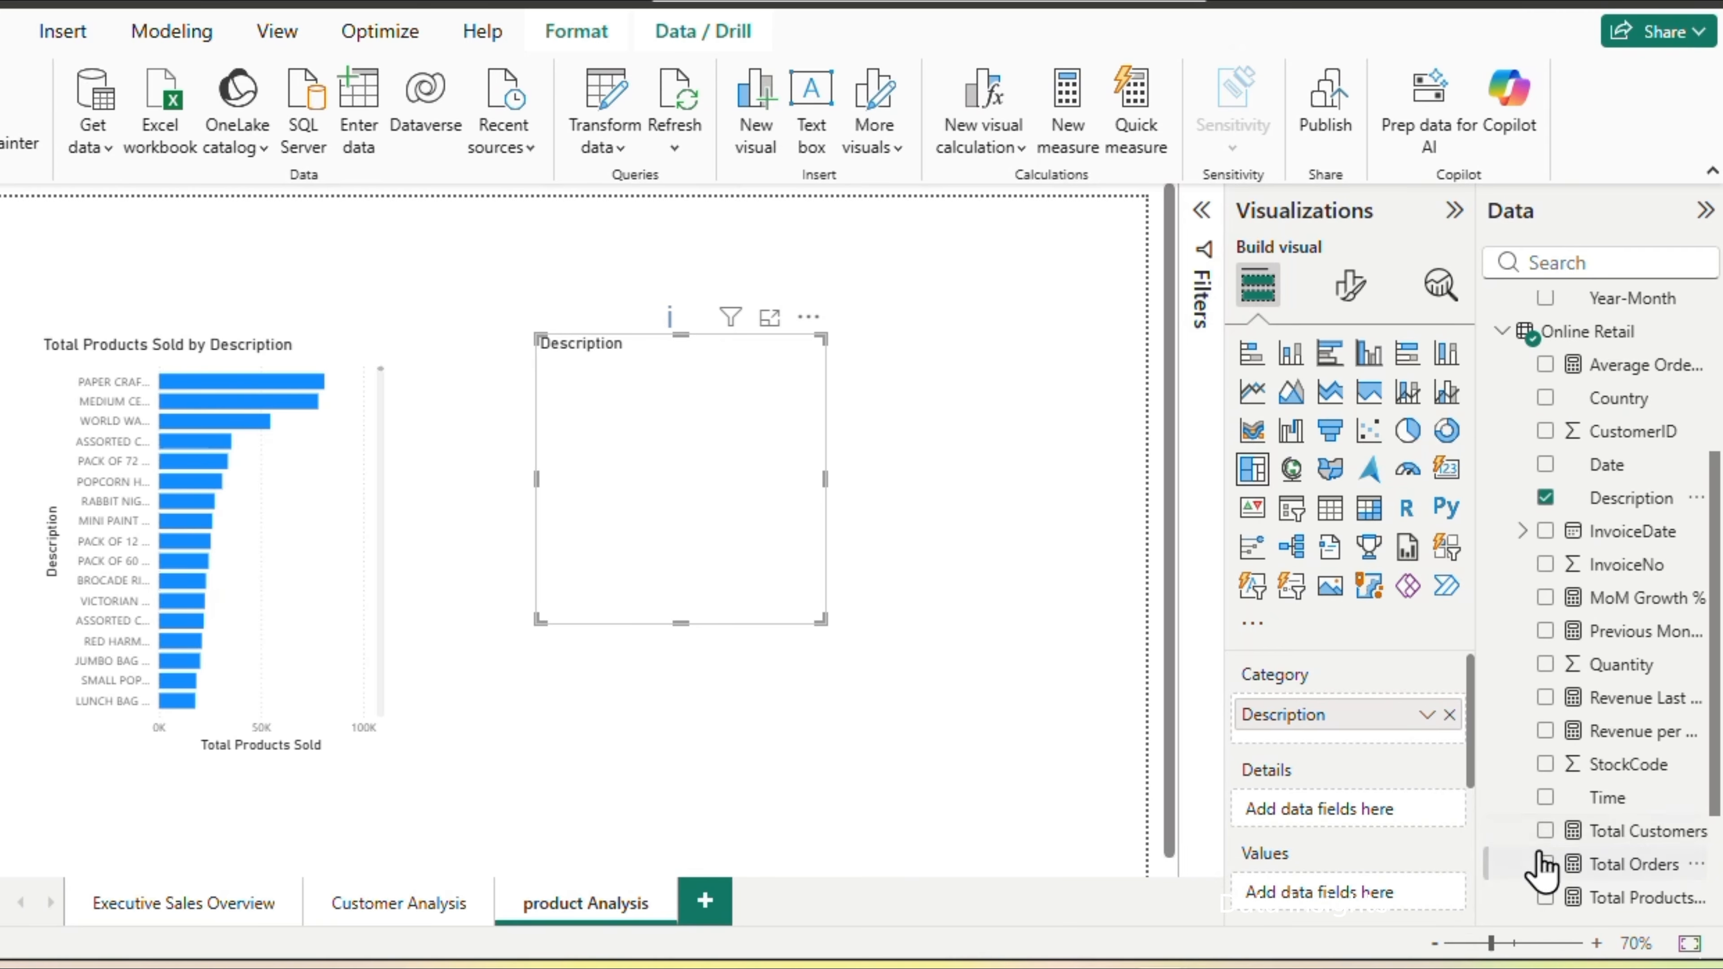
{"action": "scroll", "coordinate": [1544, 896], "scroll_direction": "down", "scroll_amount": 3}
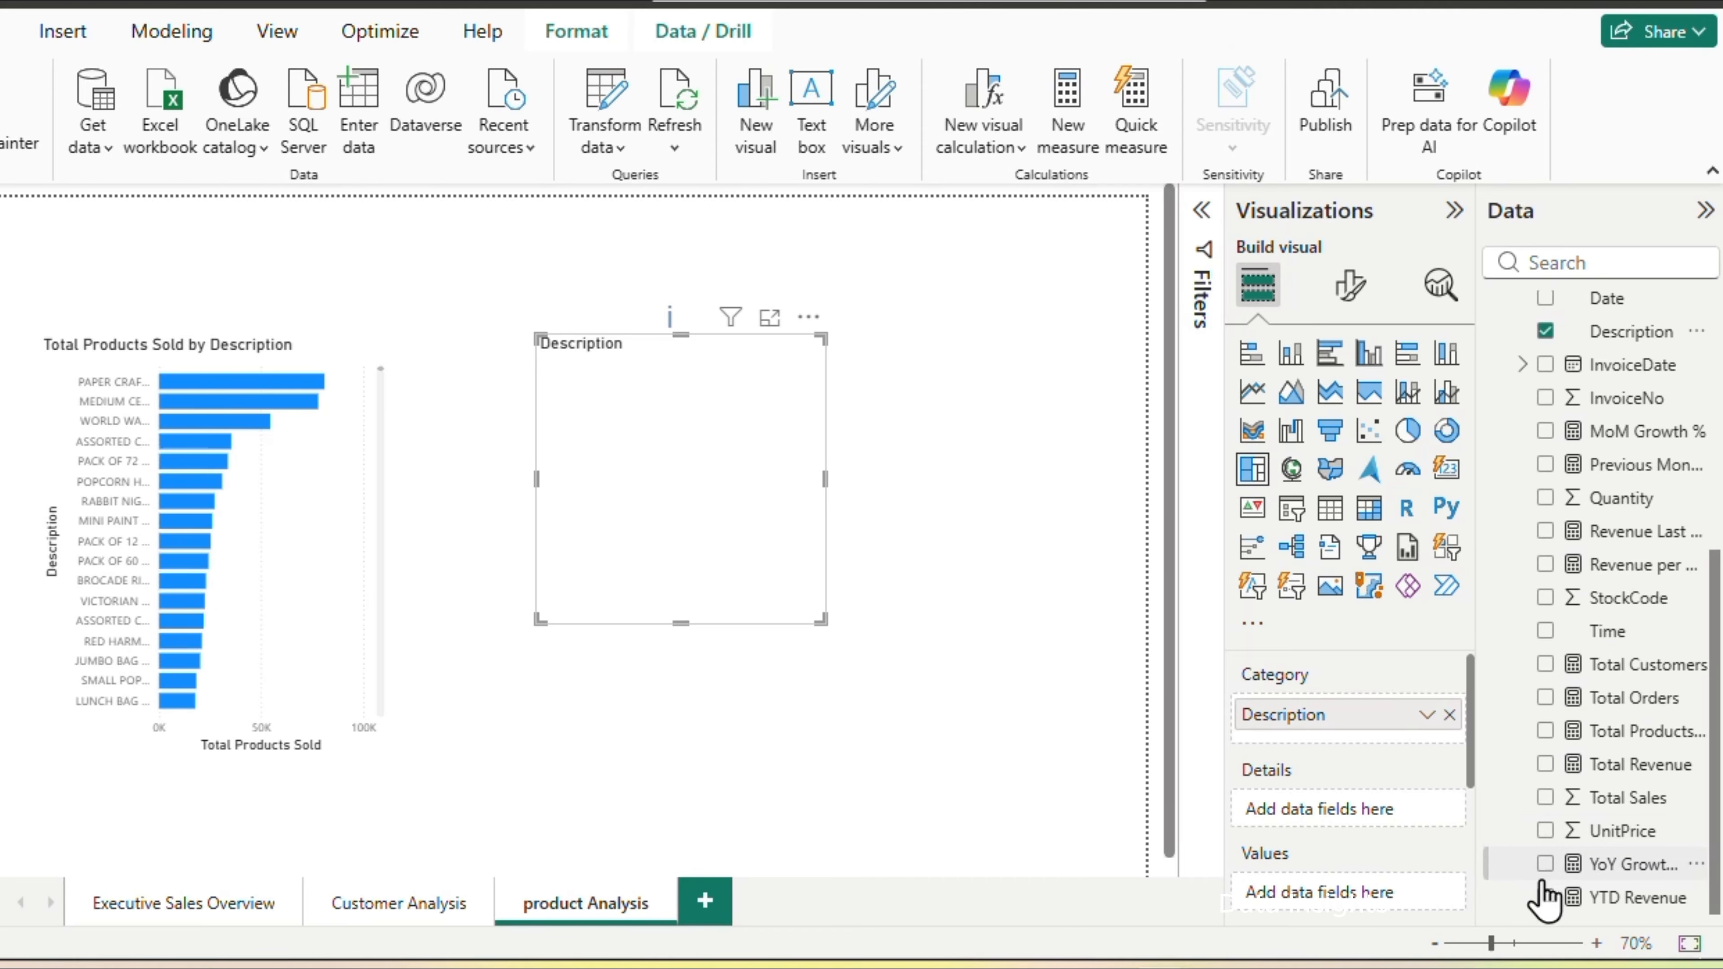
{"action": "left_click", "coordinate": [1546, 763]}
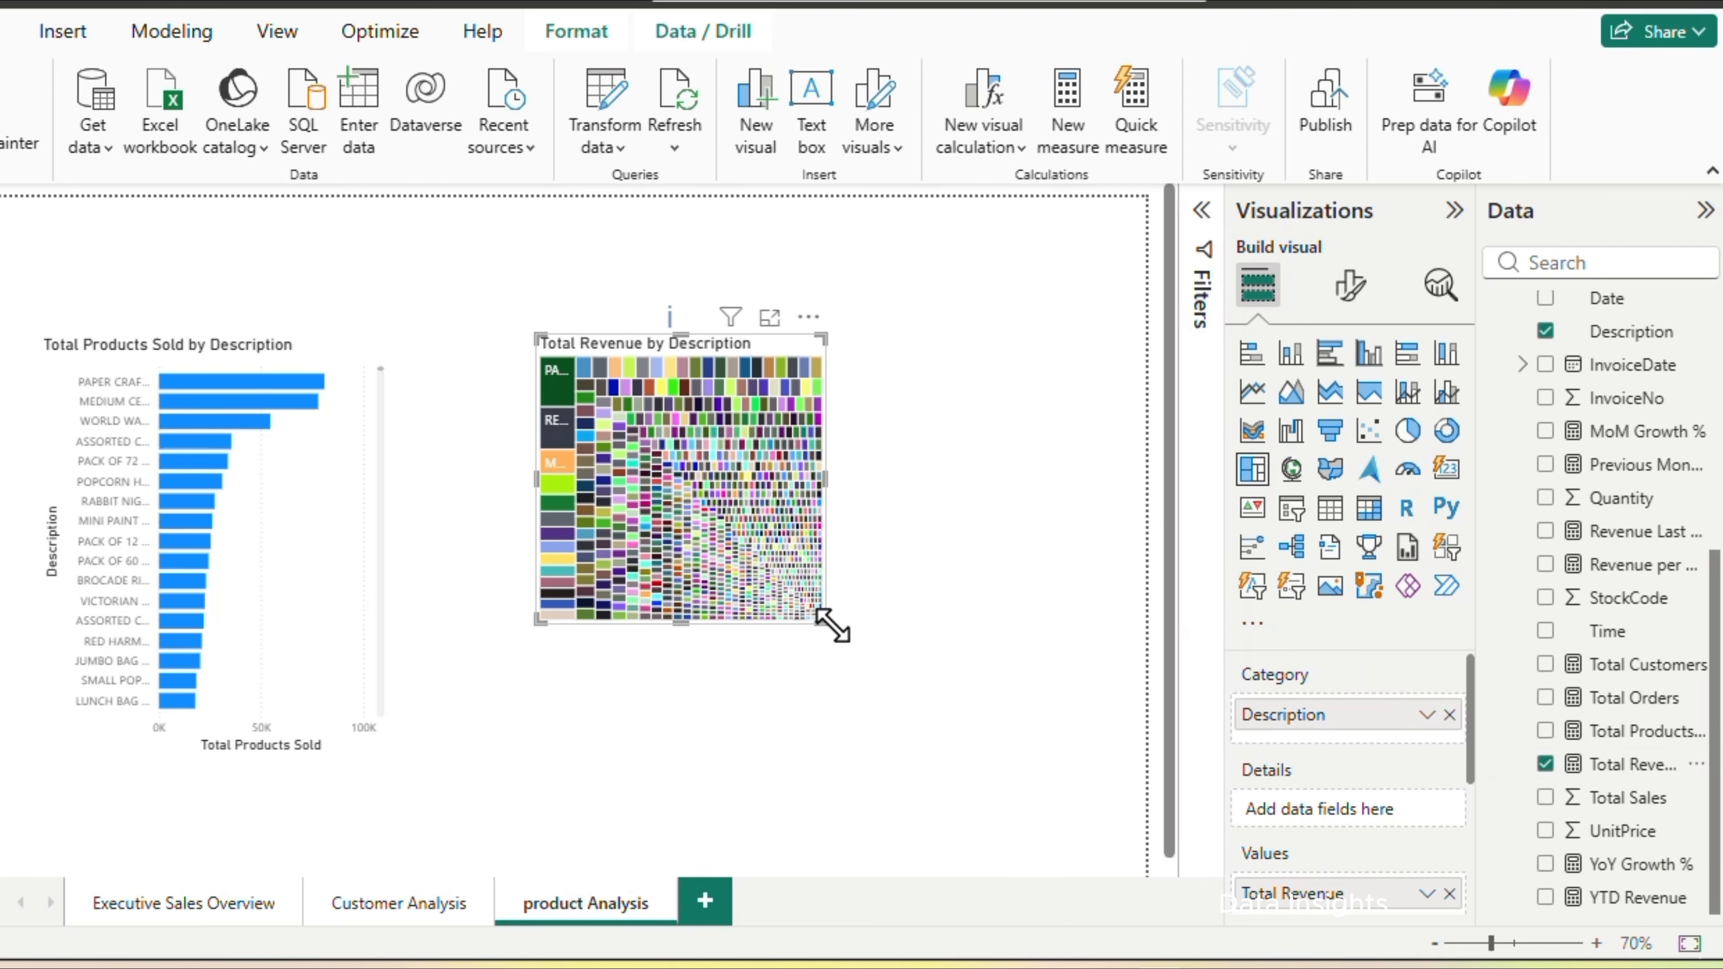
Enlarge the treemap to the upper and outer page edges and inspect the revenue of its largest products
{"action": "left_click_drag", "start_coordinate": [831, 623], "coordinate": [1079, 789]}
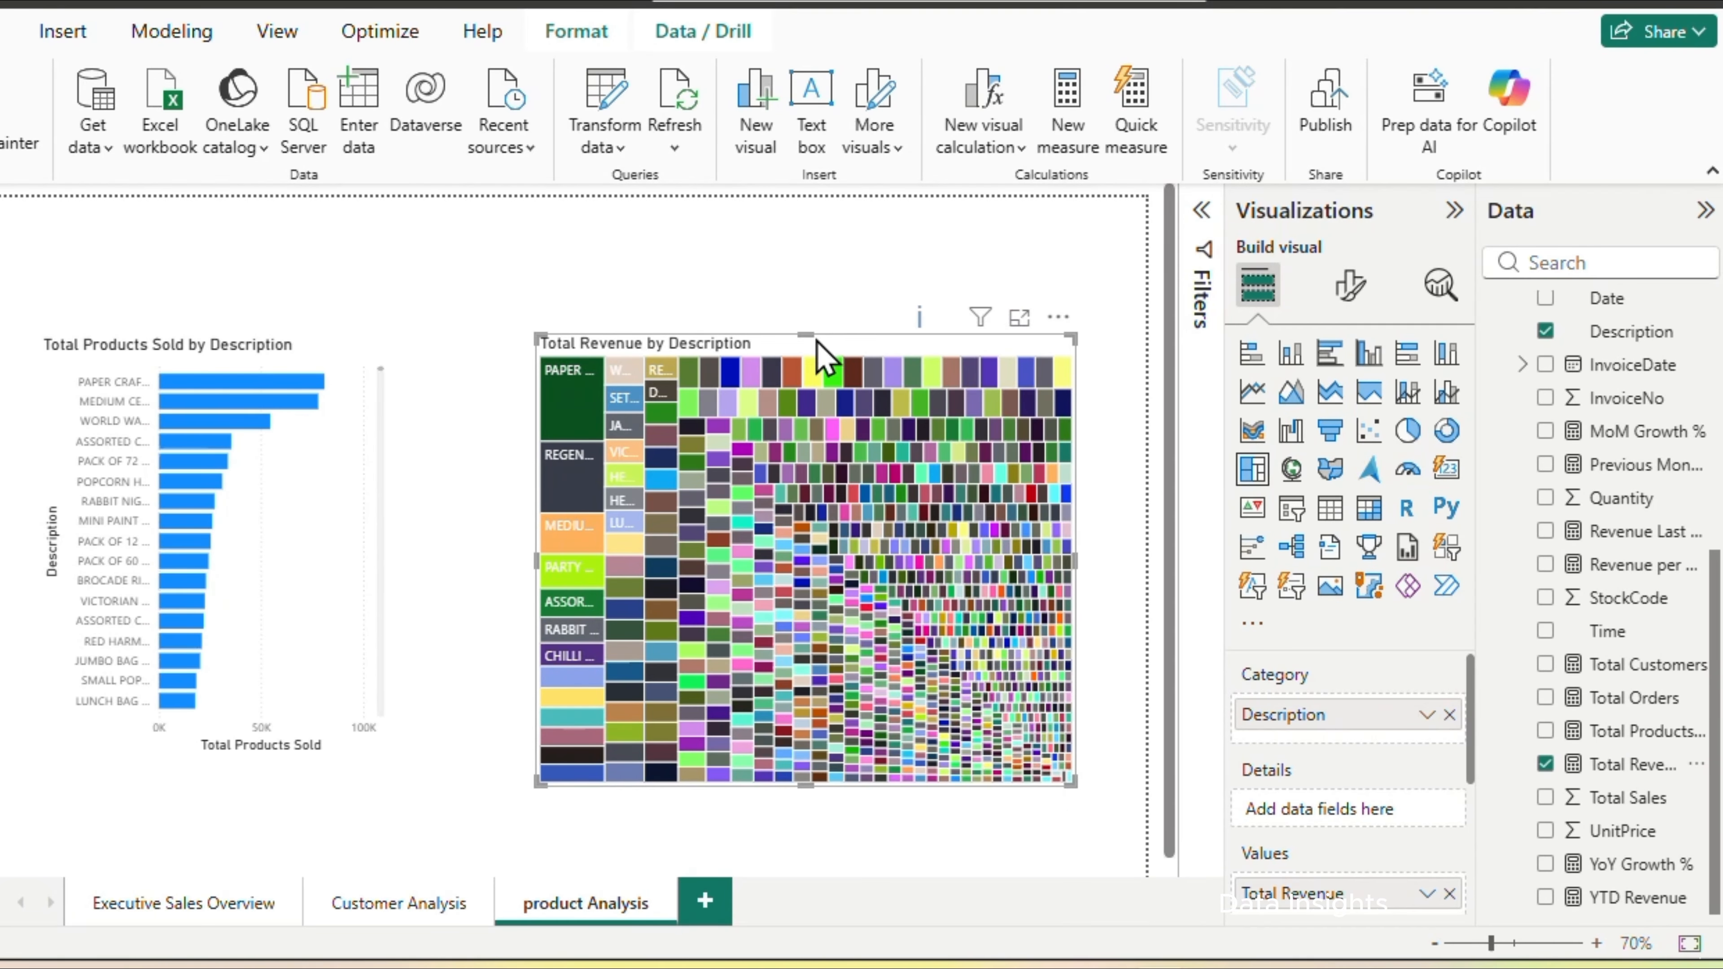
{"action": "left_click_drag", "start_coordinate": [811, 335], "coordinate": [819, 216]}
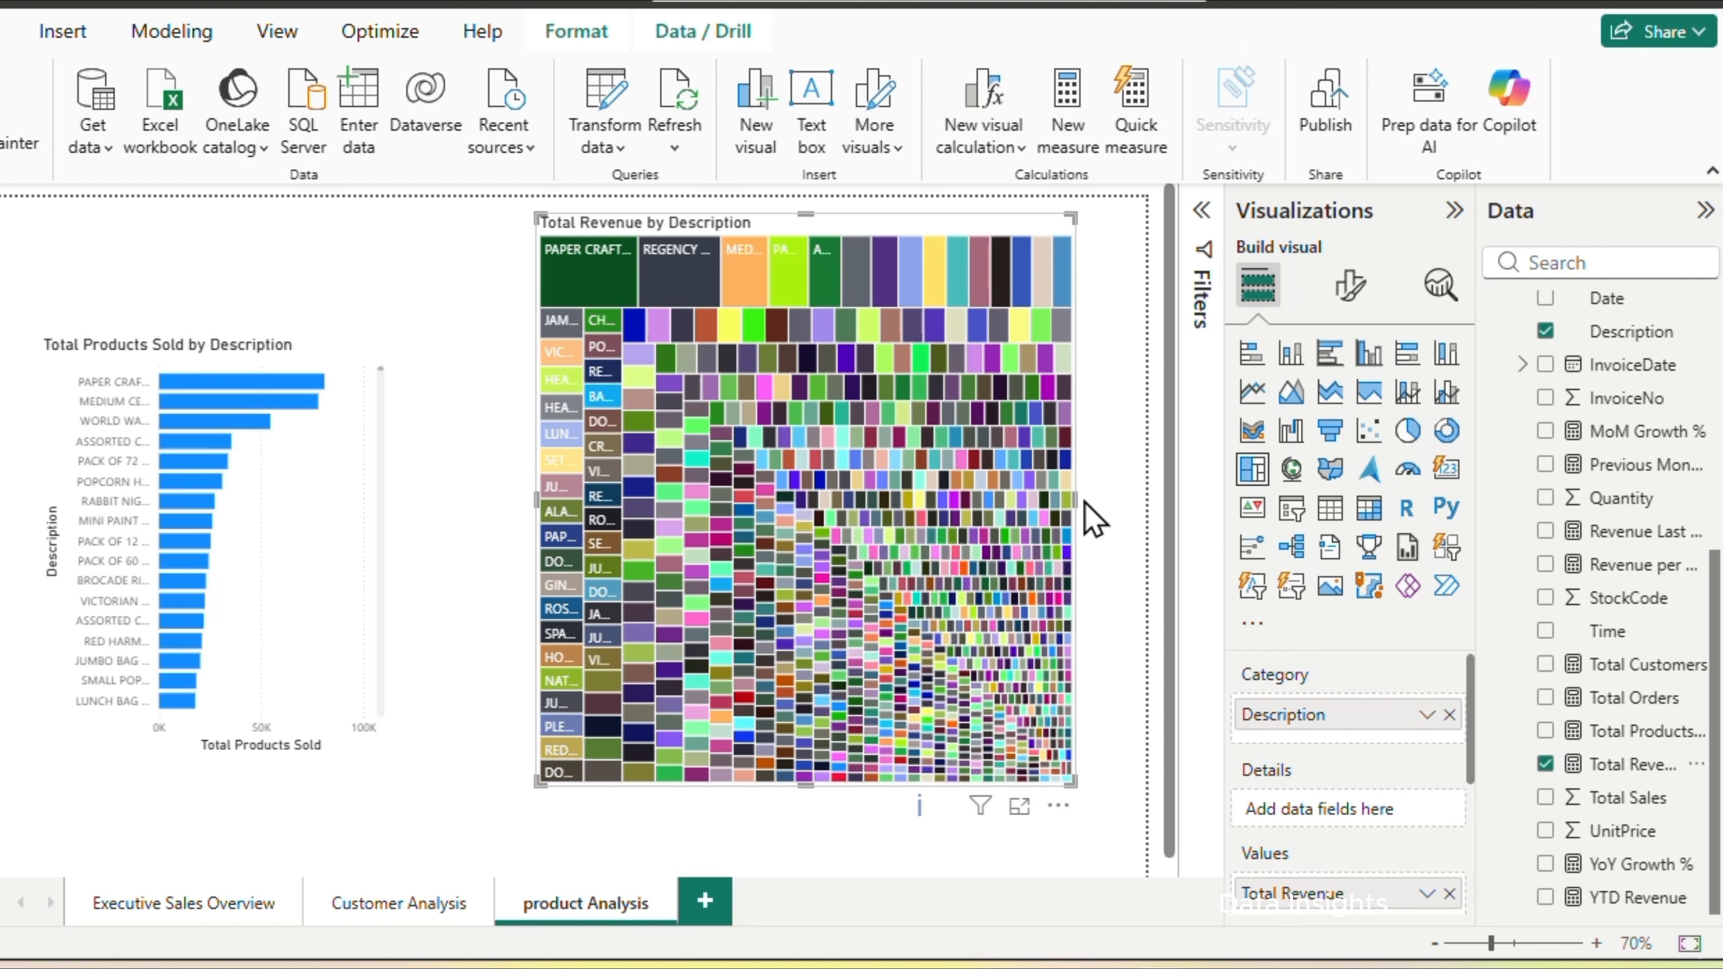
{"action": "left_click_drag", "start_coordinate": [1084, 502], "coordinate": [1140, 501]}
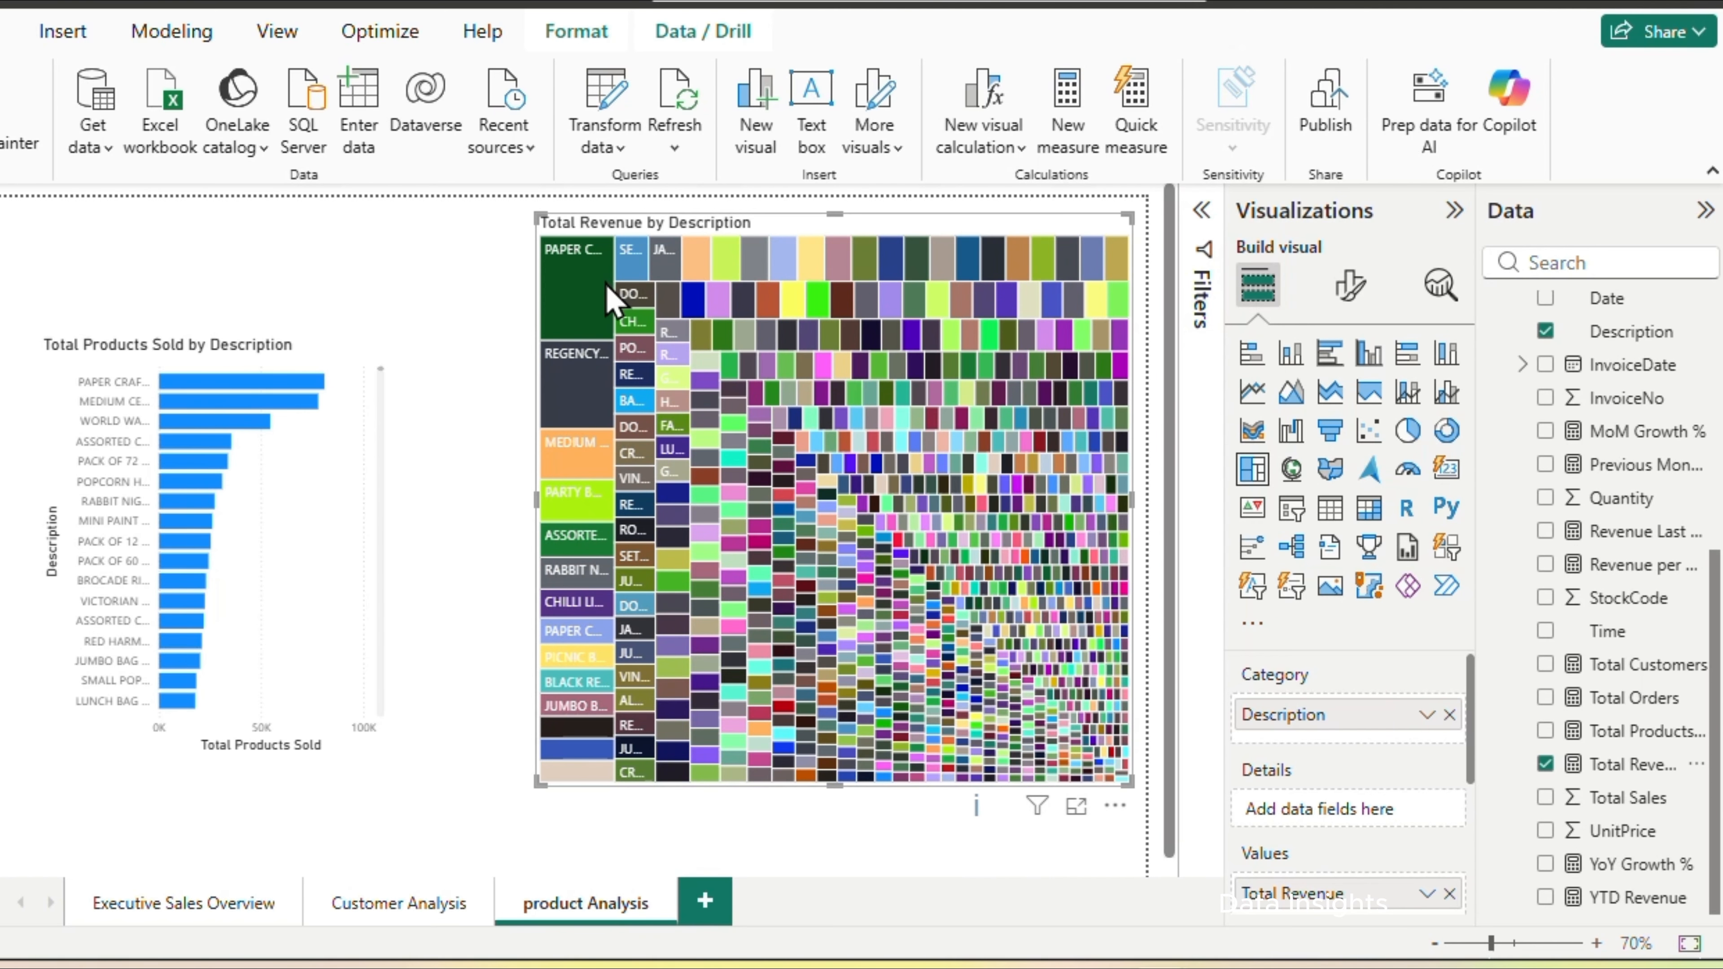
{"action": "mouse_move", "coordinate": [600, 307]}
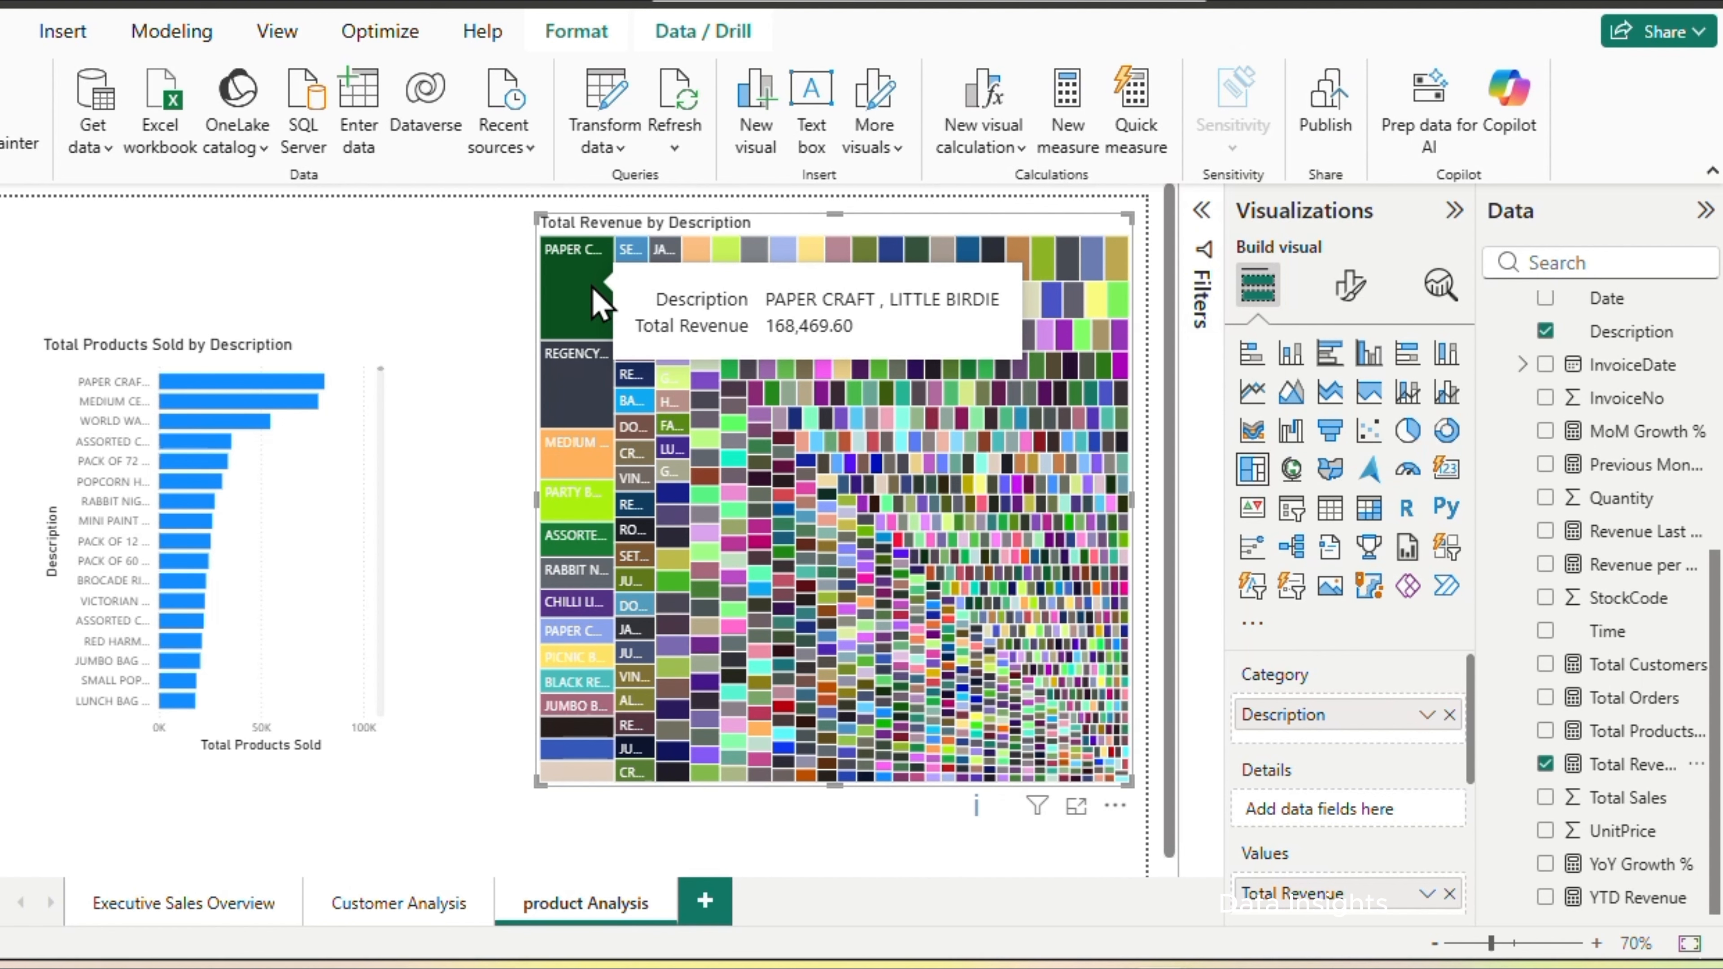
{"action": "mouse_move", "coordinate": [574, 392]}
{"action": "mouse_move", "coordinate": [568, 451]}
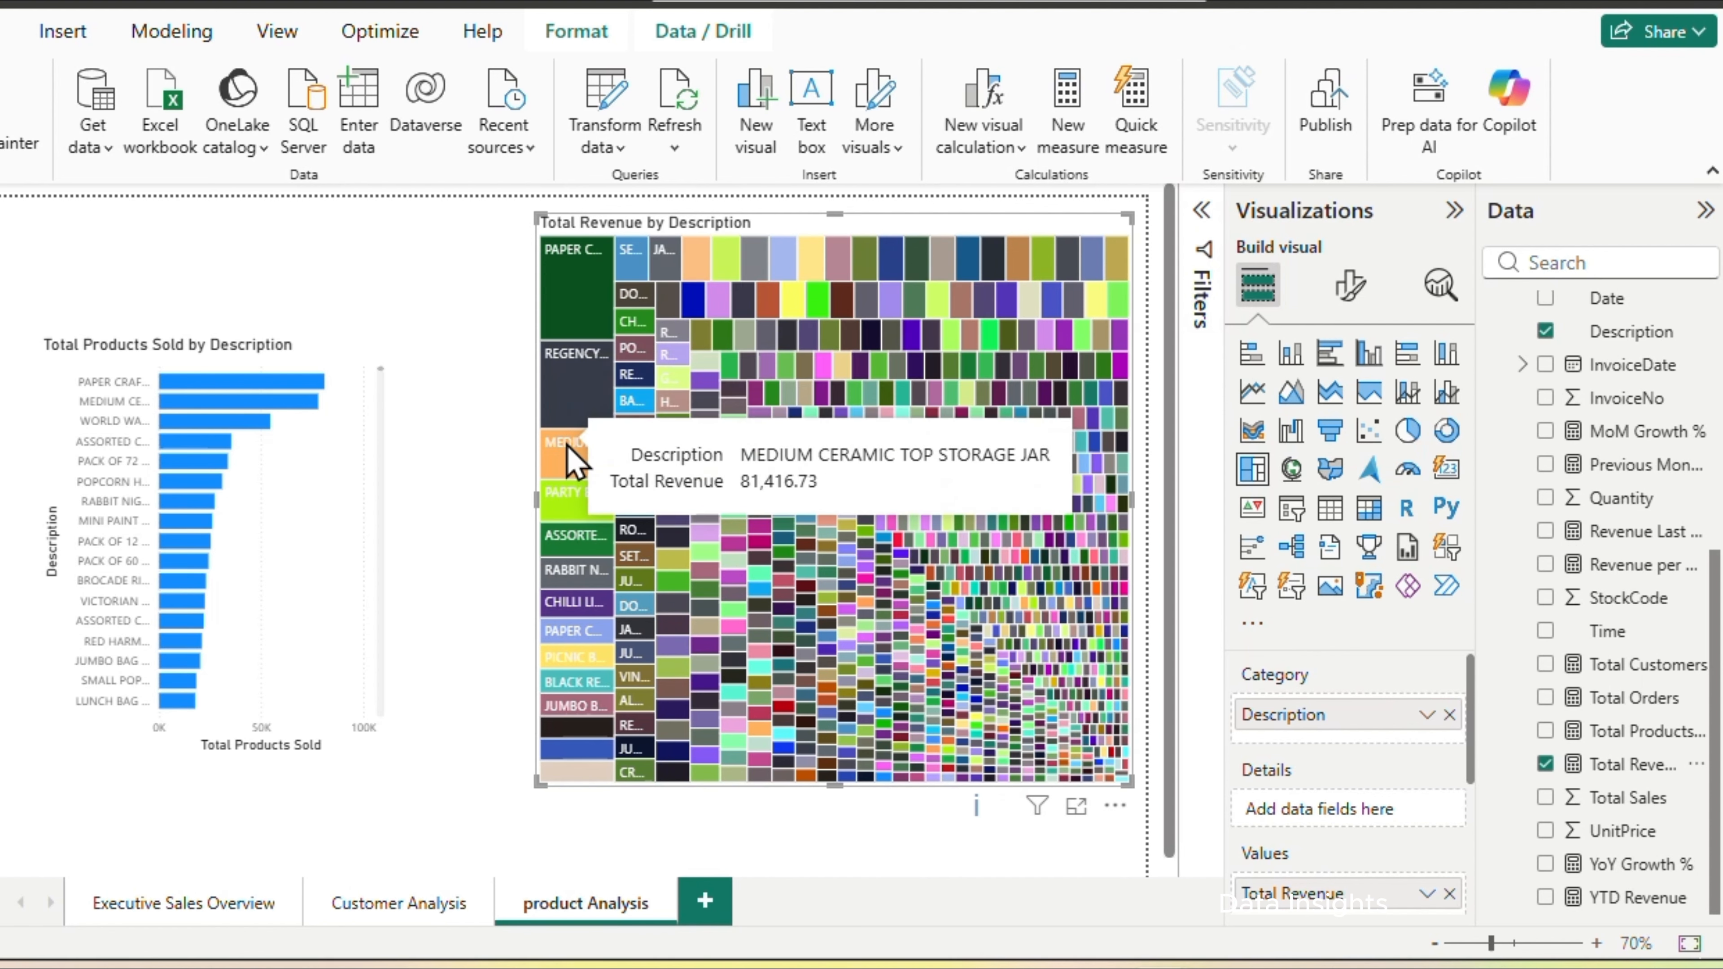
{"action": "mouse_move", "coordinate": [562, 499]}
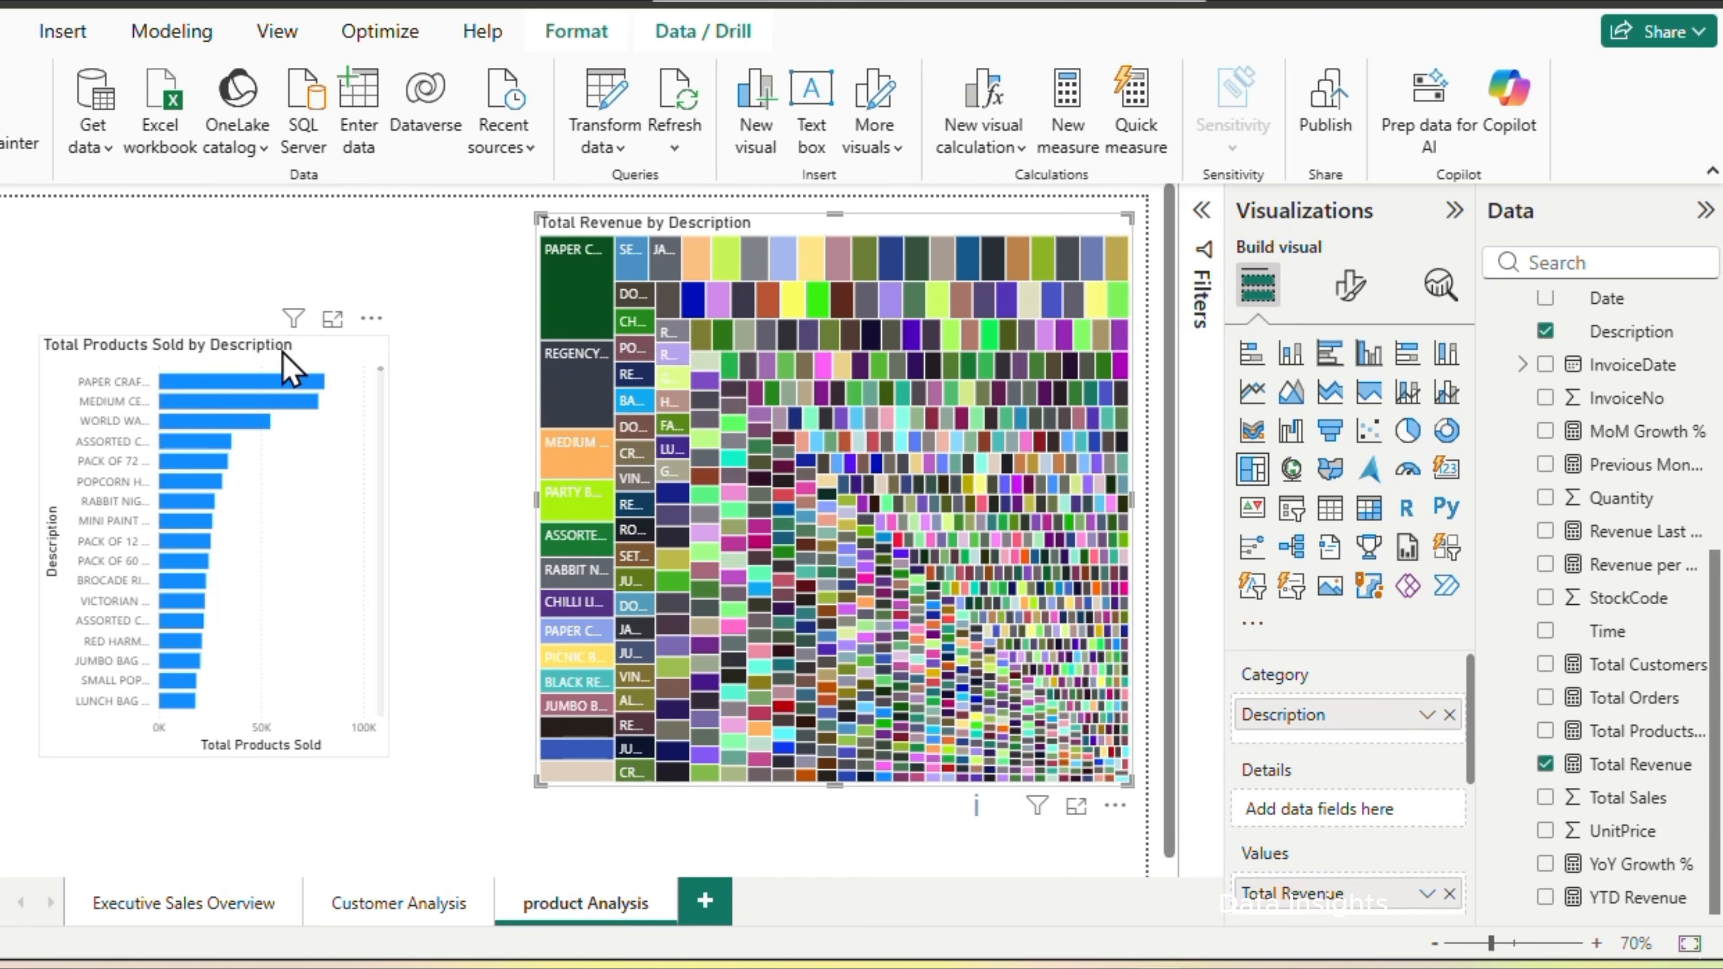
{"action": "mouse_move", "coordinate": [291, 367]}
{"action": "left_mouse_down"}
{"action": "mouse_move", "coordinate": [331, 254]}
{"action": "mouse_move", "coordinate": [268, 350]}
{"action": "left_mouse_up"}
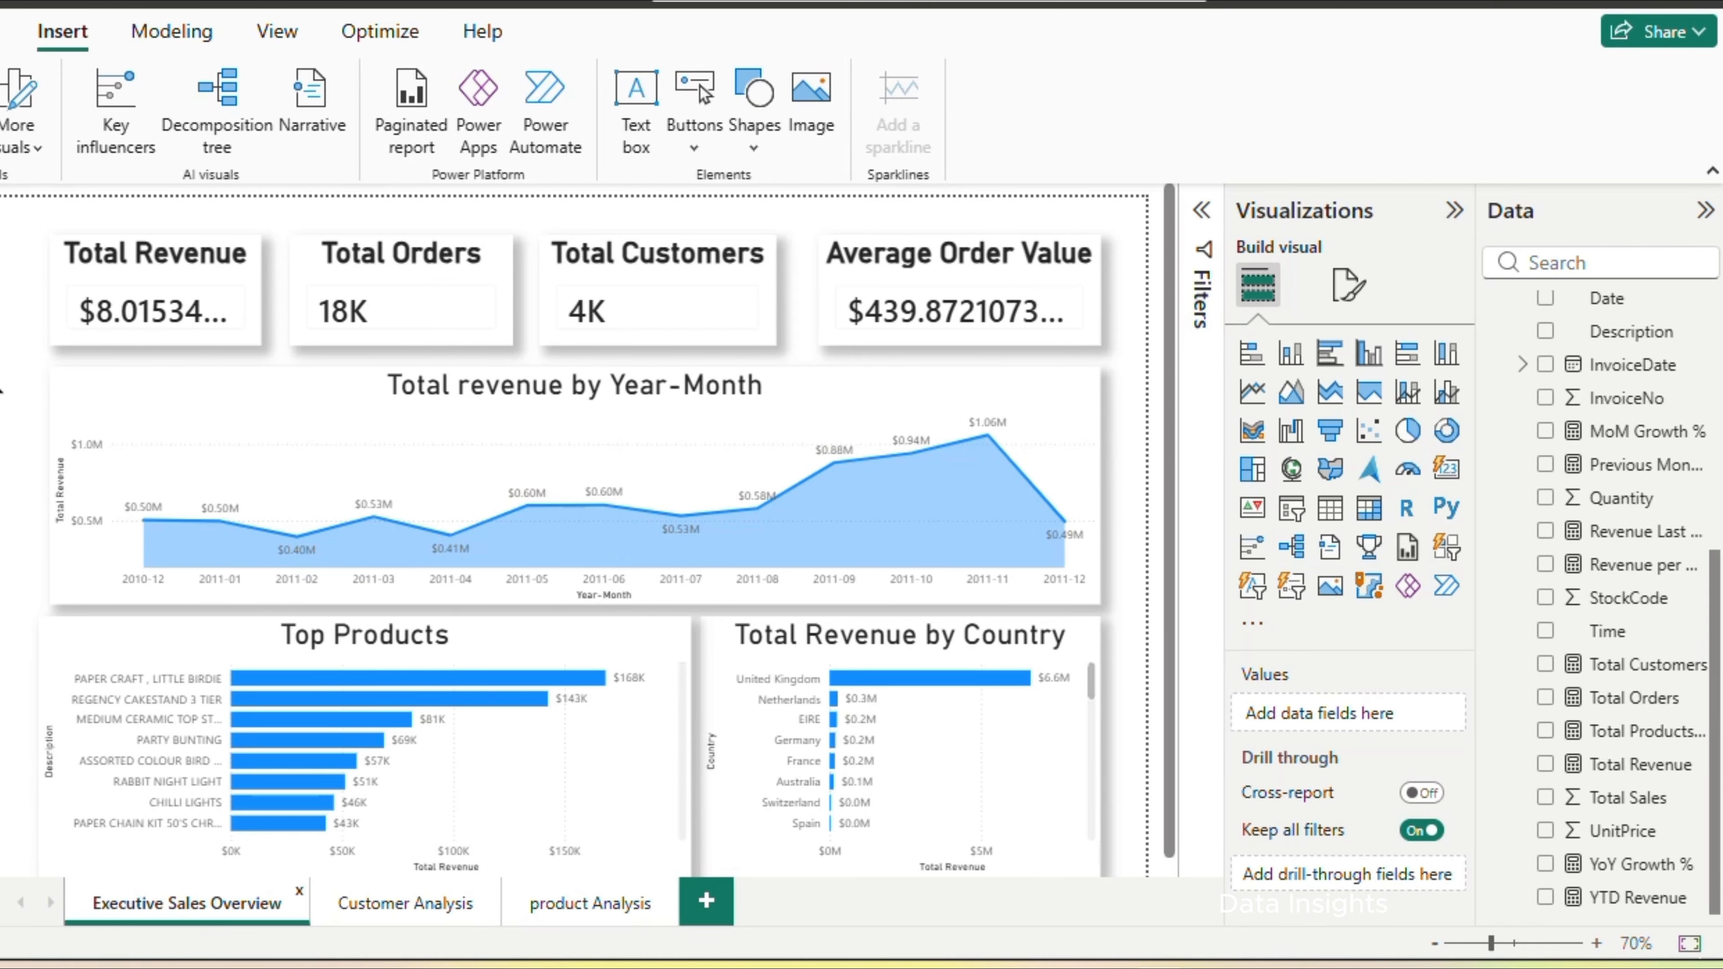
Add a Year-Month slicer to the Executive Sales Overview page and shrink it to fit beside the Total Revenue card
{"action": "left_click", "coordinate": [1291, 508]}
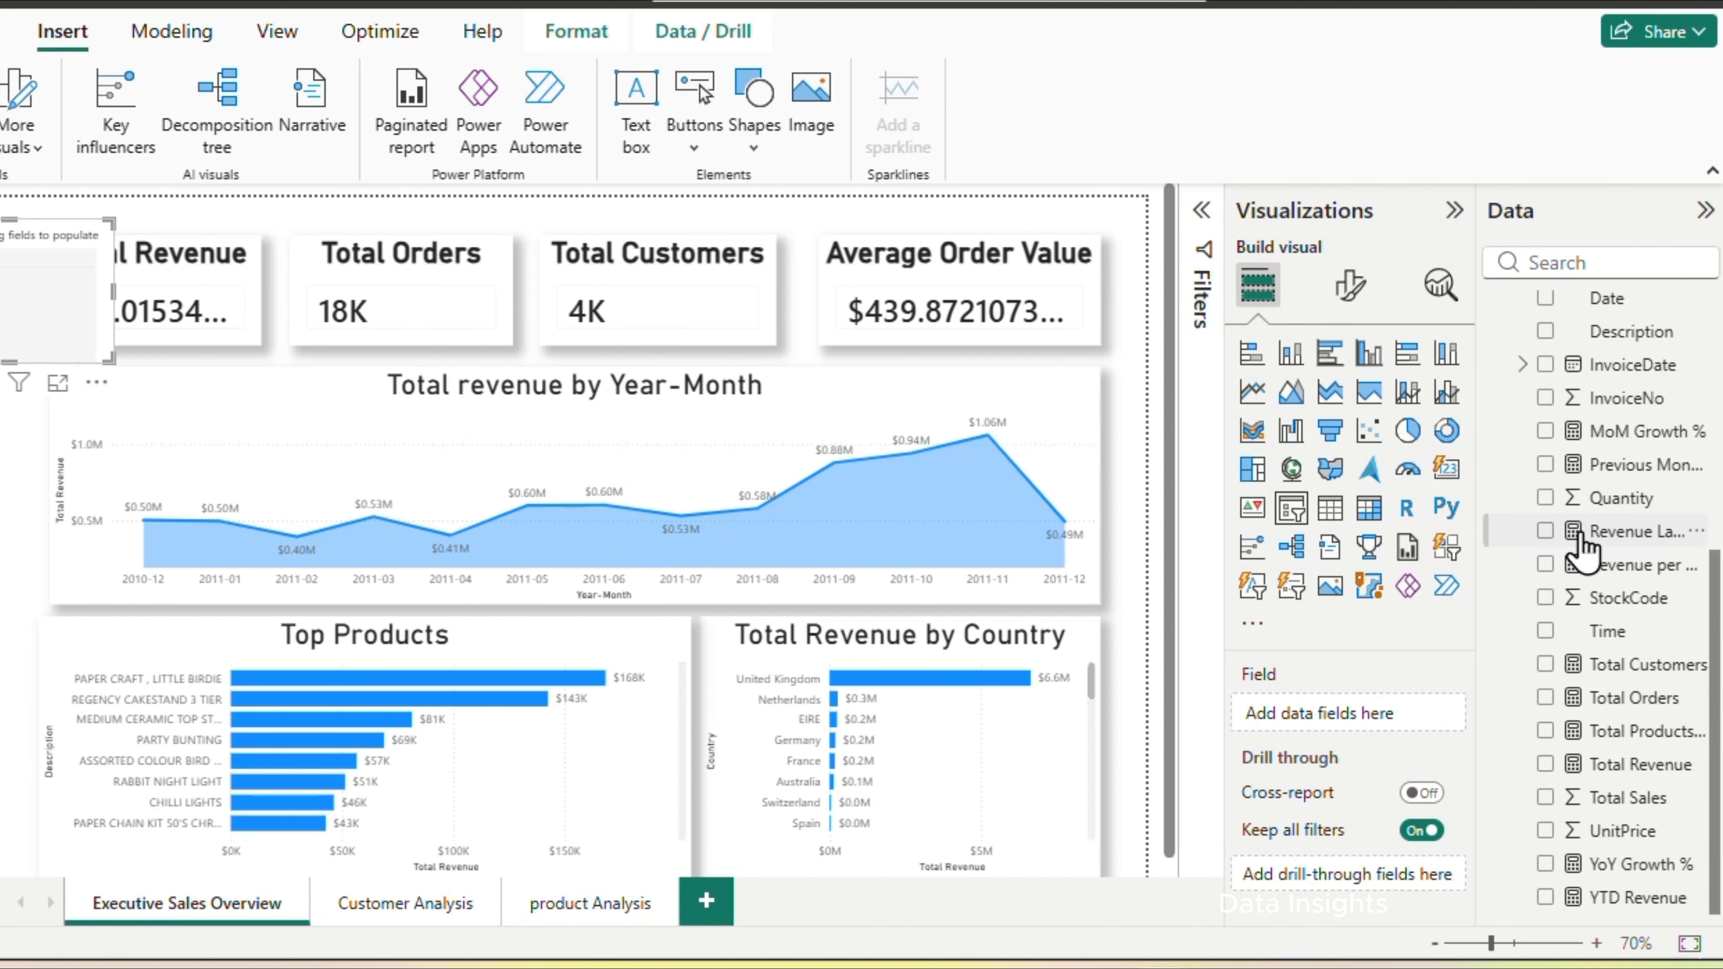
{"action": "scroll", "coordinate": [1583, 553], "scroll_direction": "up", "scroll_amount": 5}
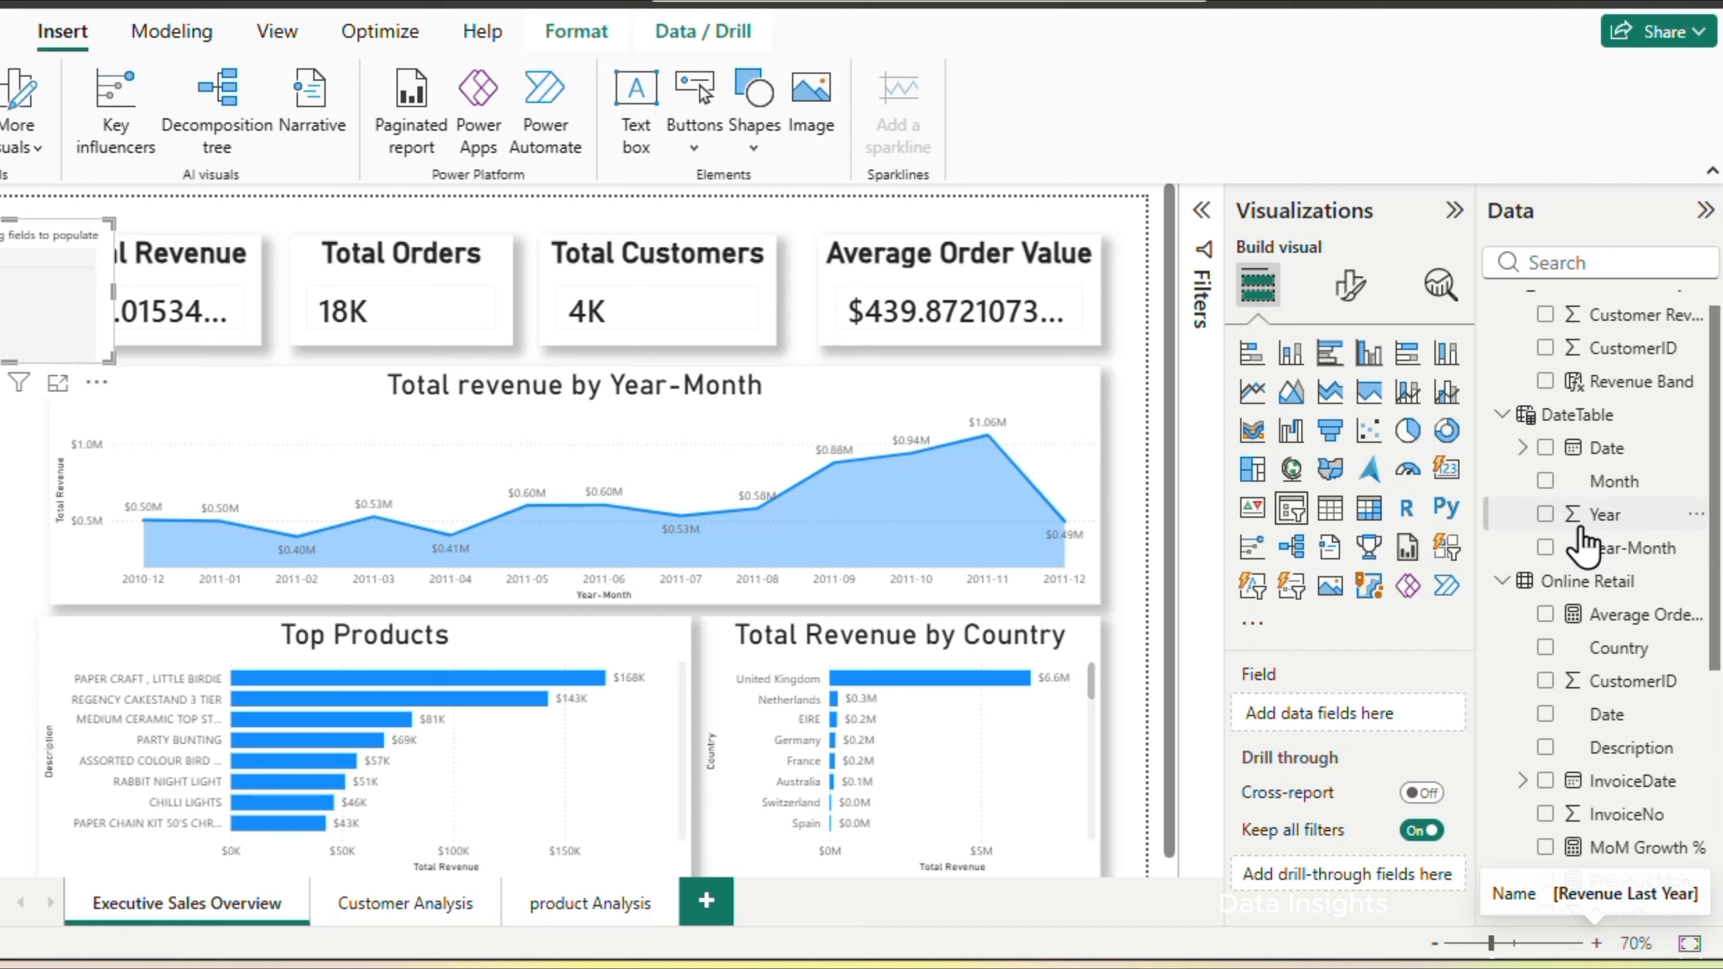
{"action": "left_click", "coordinate": [1547, 550]}
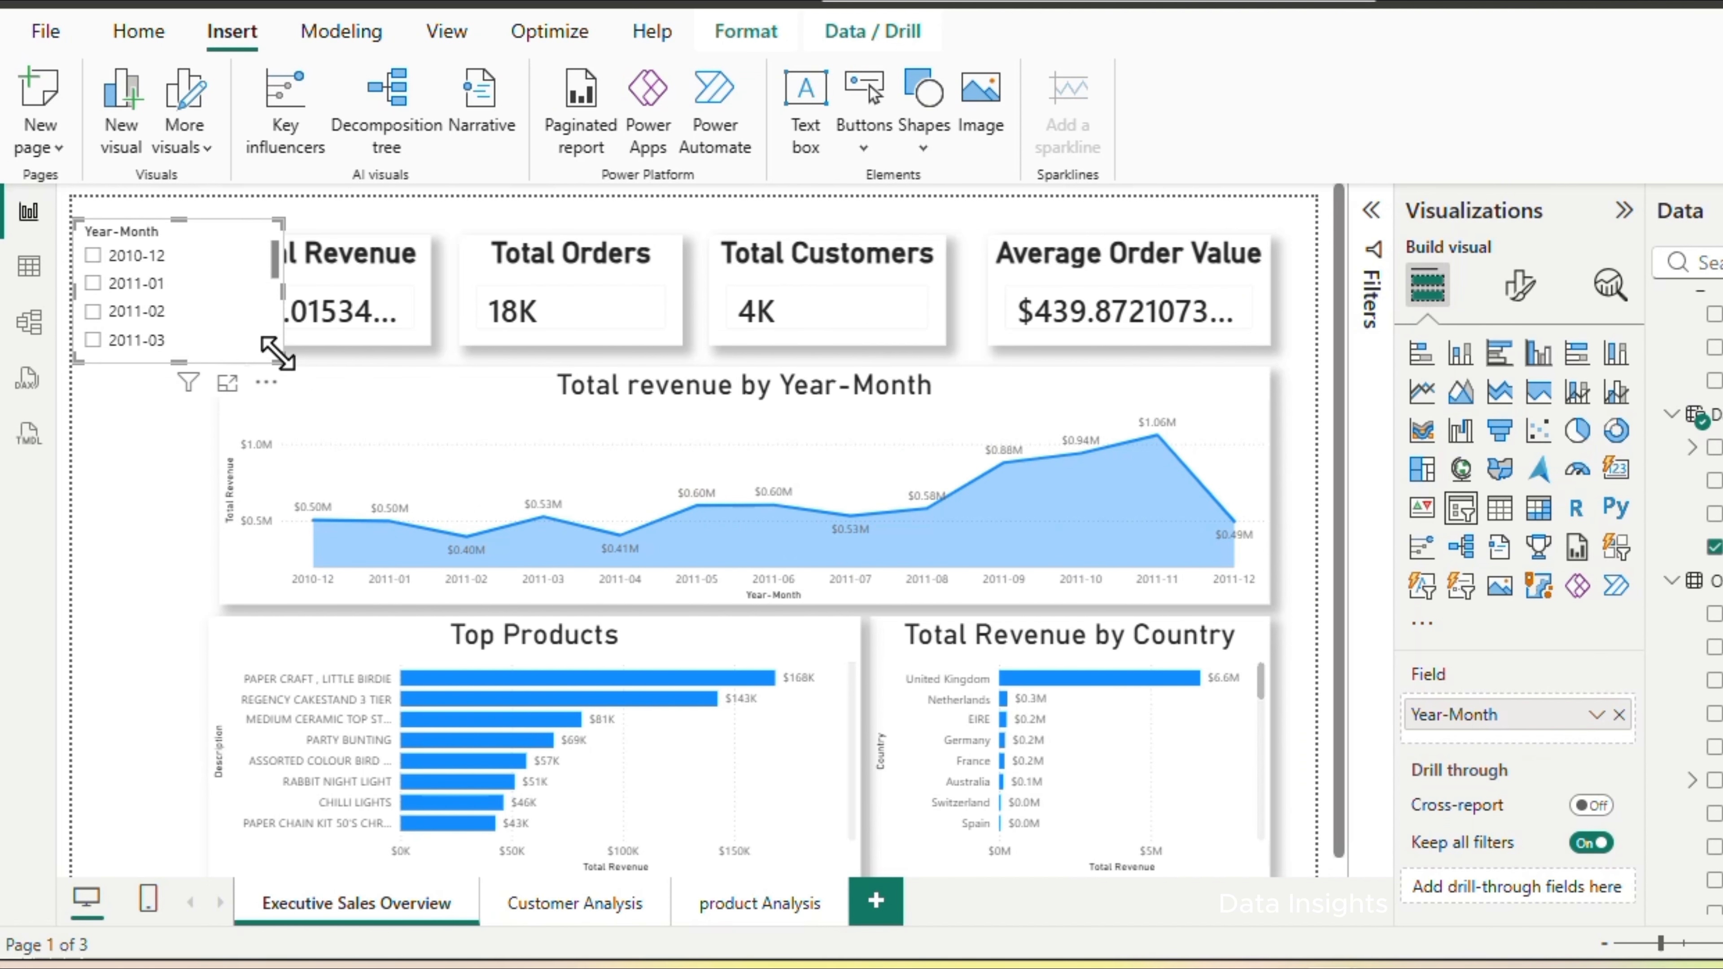
{"action": "left_click_drag", "start_coordinate": [110, 357], "coordinate": [32, 309]}
{"action": "left_click_drag", "start_coordinate": [204, 326], "coordinate": [219, 307]}
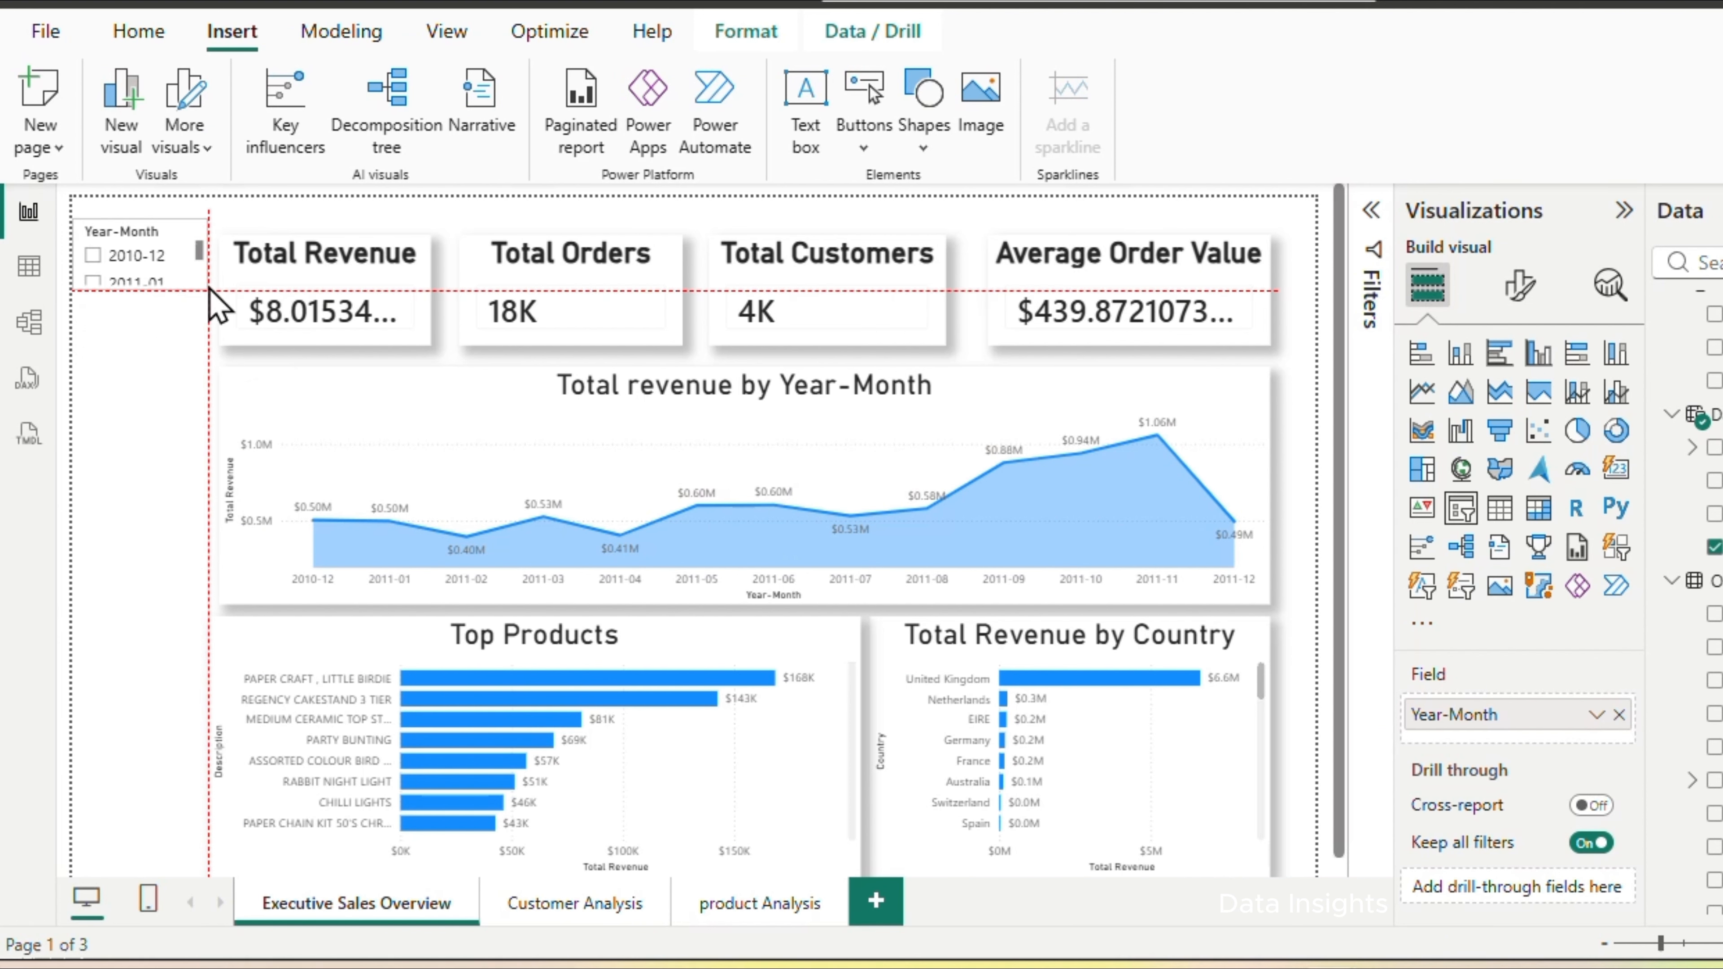
Add a separate Country slicer below the Year-Month slicer, beside the revenue area chart
{"action": "left_click", "coordinate": [173, 404]}
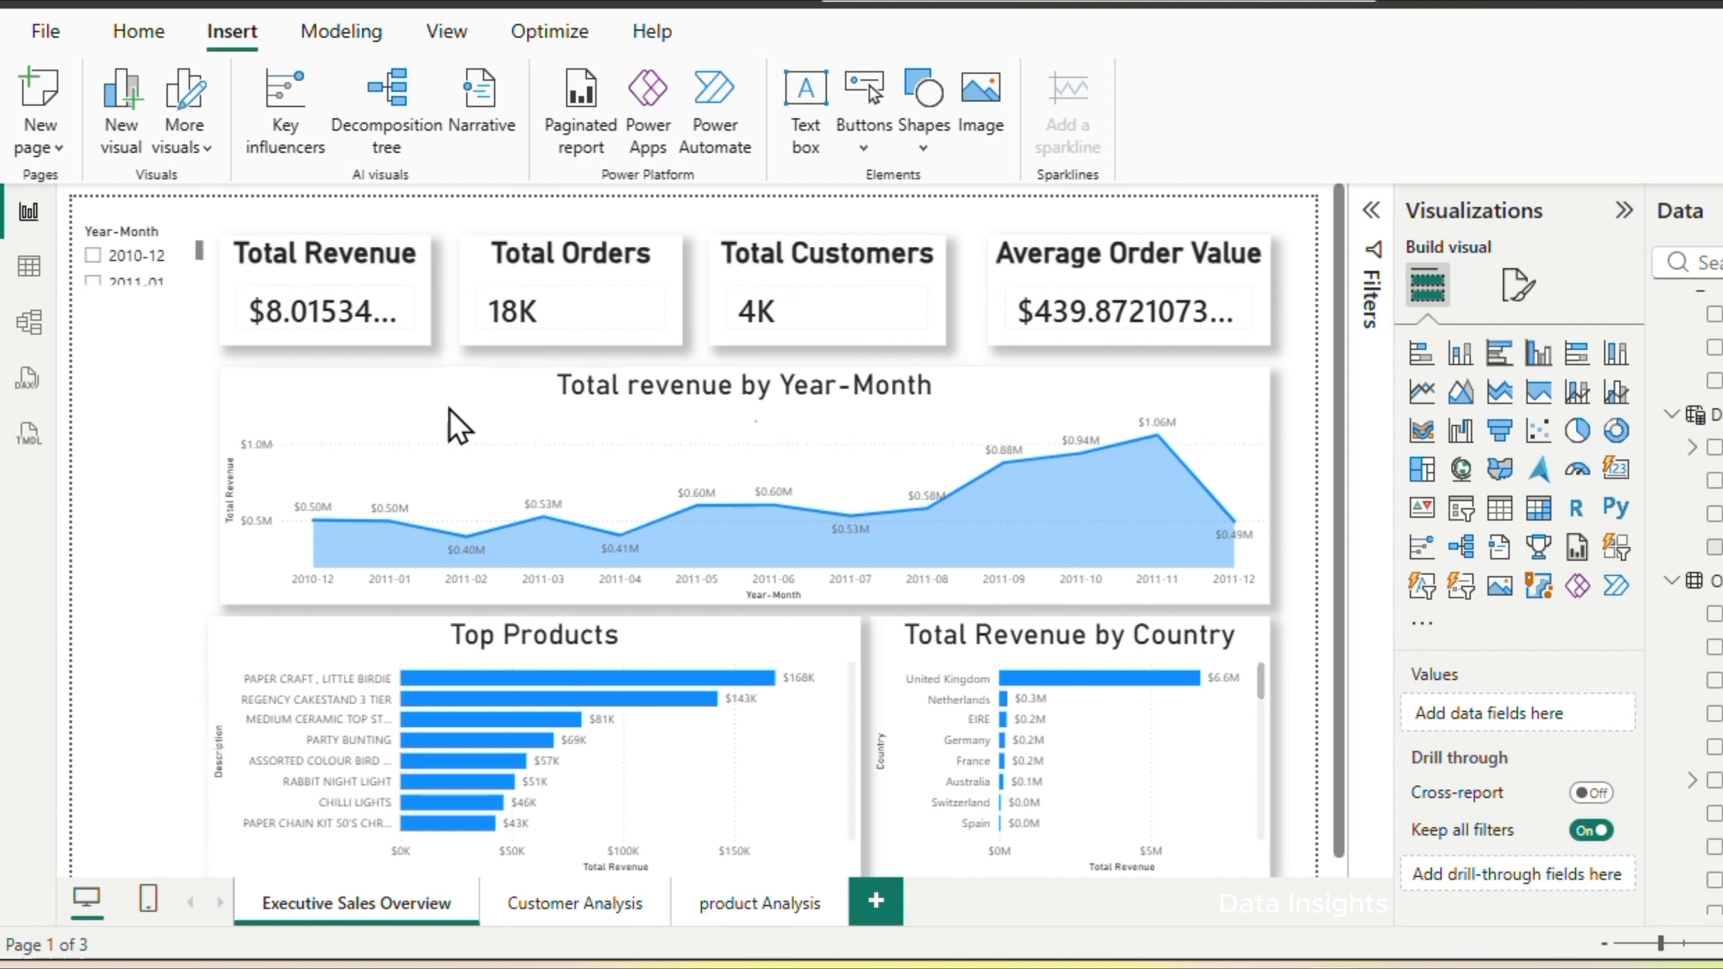
{"action": "left_click", "coordinate": [1460, 507]}
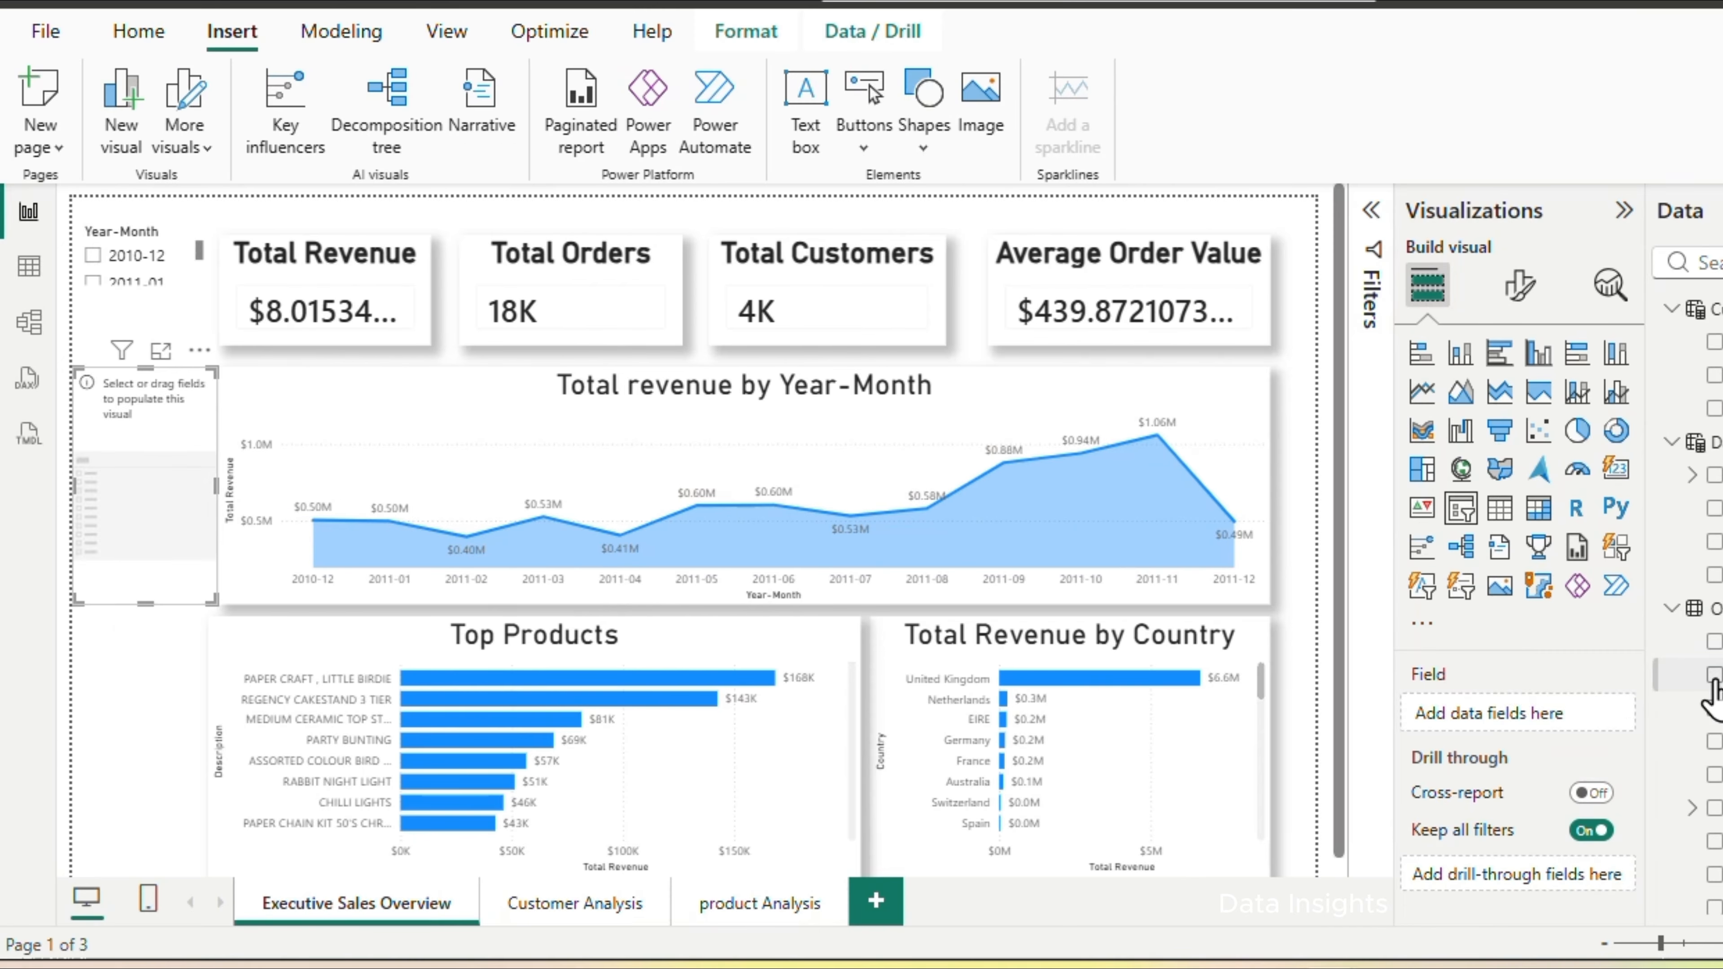
{"action": "left_click", "coordinate": [1714, 671]}
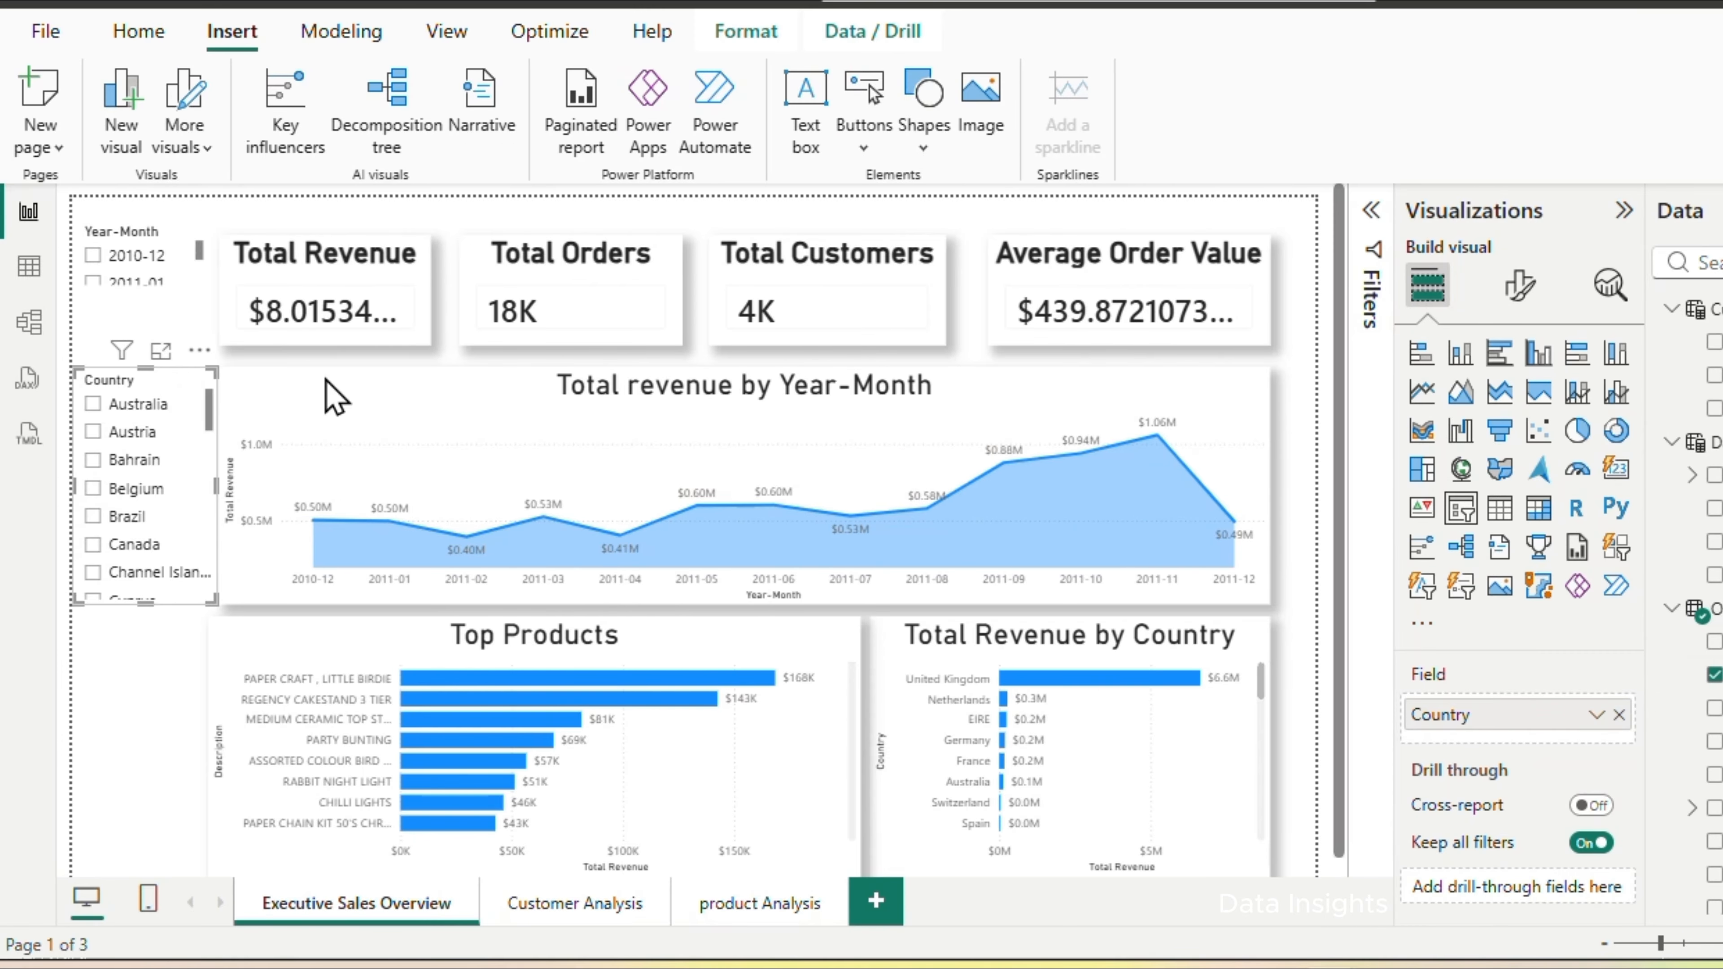
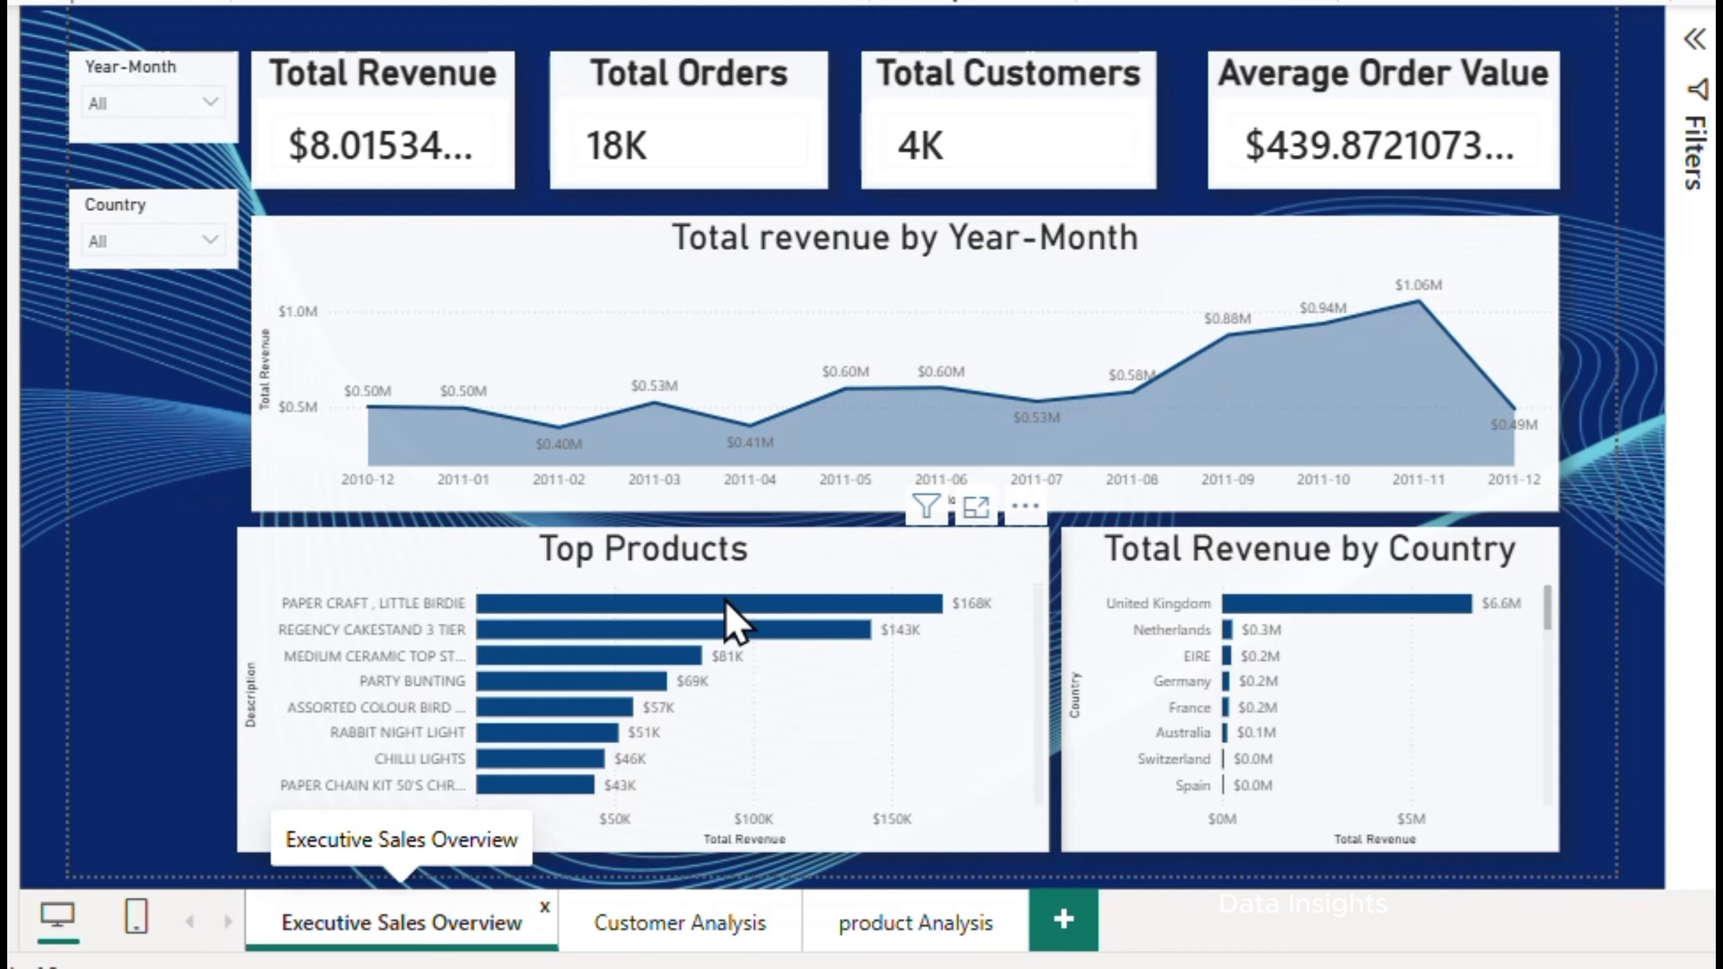
Review the product ranking in the Top Products chart on the Executive Sales Overview page
{"action": "mouse_move", "coordinate": [726, 601]}
{"action": "scroll", "coordinate": [724, 737], "scroll_direction": "down", "scroll_amount": 2}
{"action": "scroll", "coordinate": [719, 726], "scroll_direction": "up", "scroll_amount": 2}
{"action": "mouse_move", "coordinate": [499, 613]}
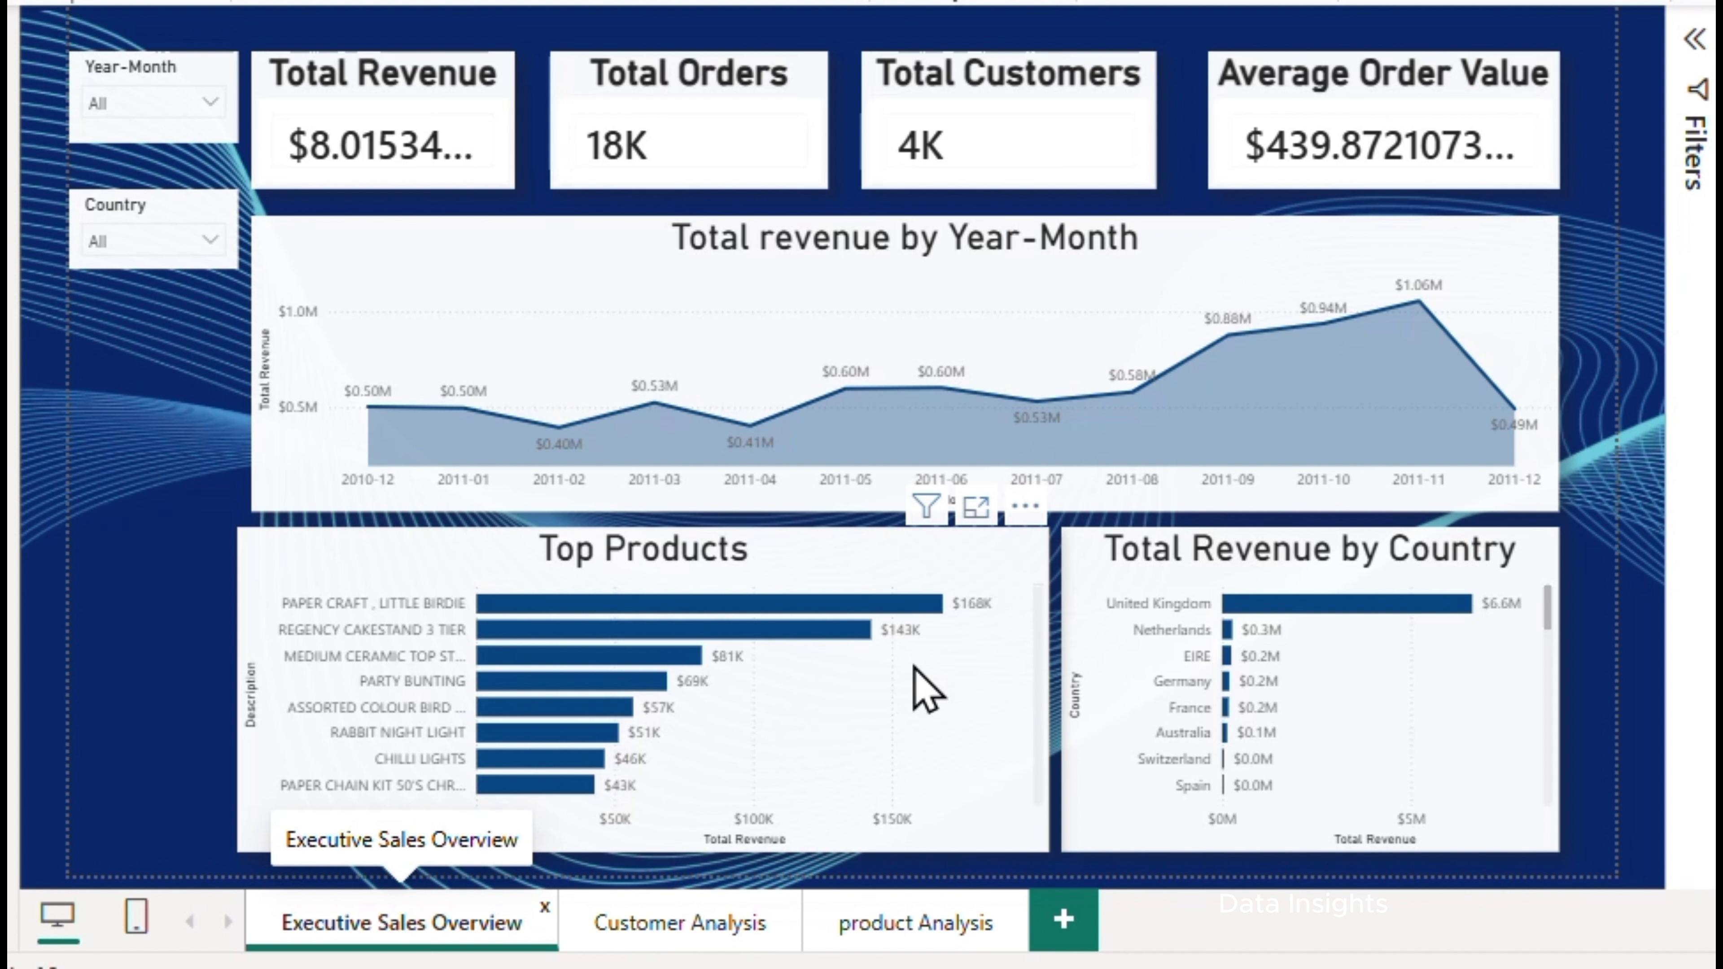
Open the Customer Analysis page and inspect European countries on the Total Customers by Country map
{"action": "left_click", "coordinate": [655, 937]}
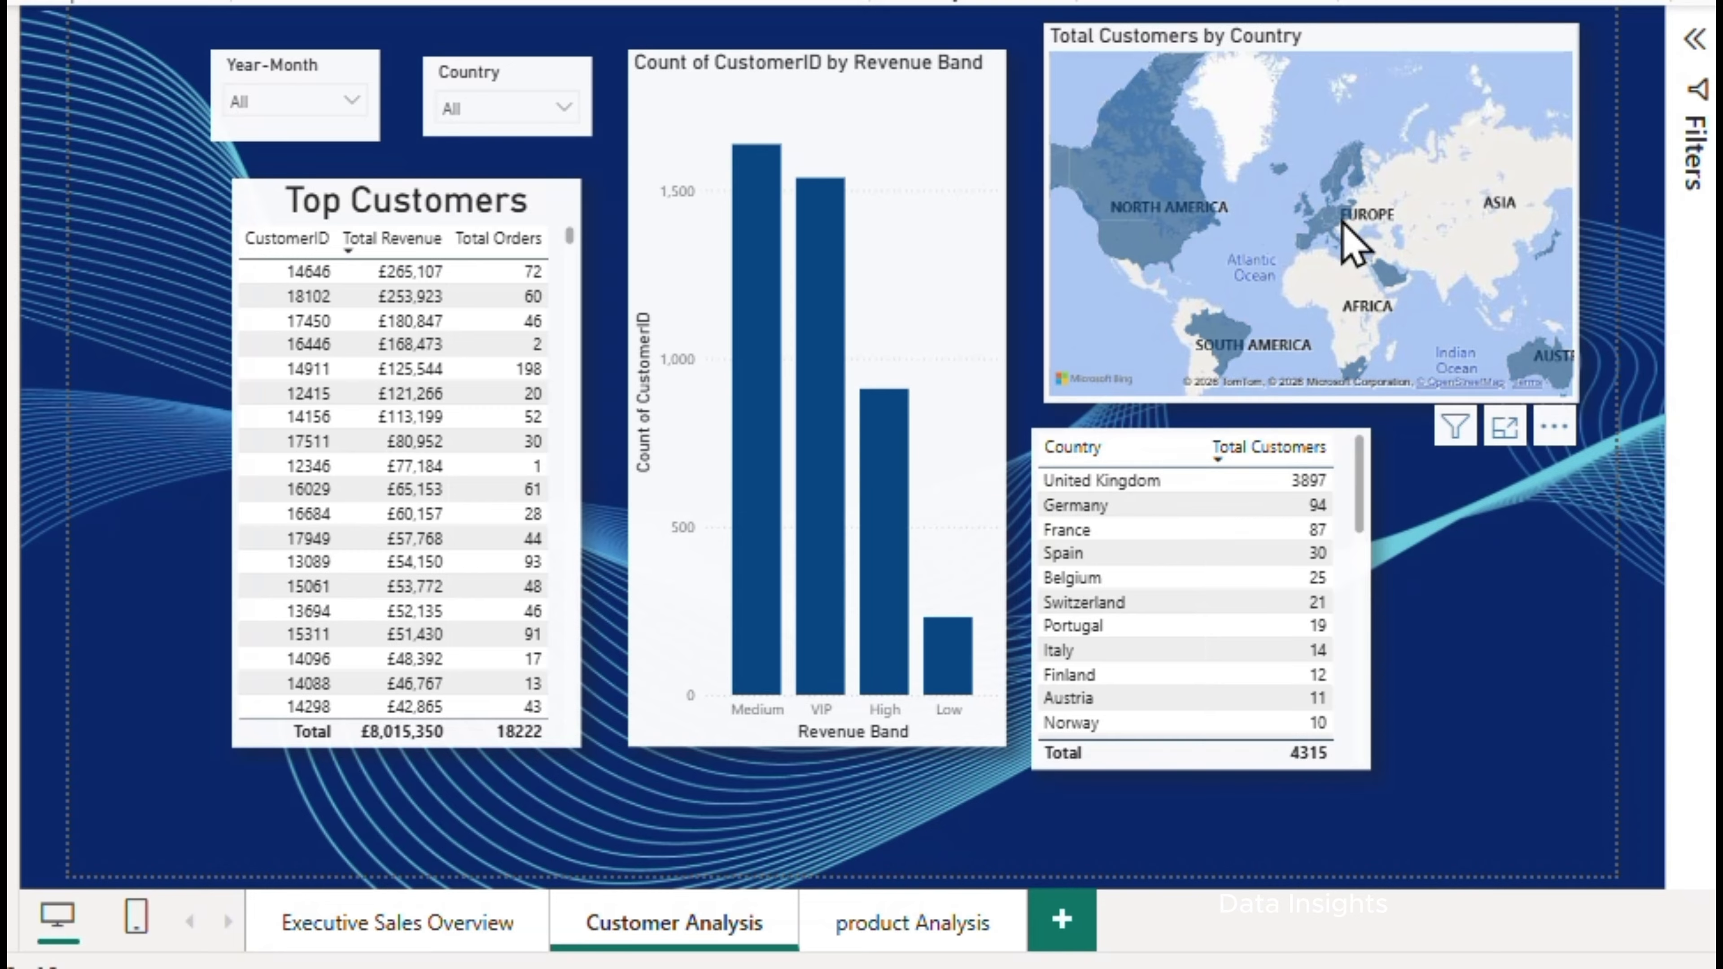
{"action": "scroll", "coordinate": [1346, 234], "scroll_direction": "up", "scroll_amount": 3}
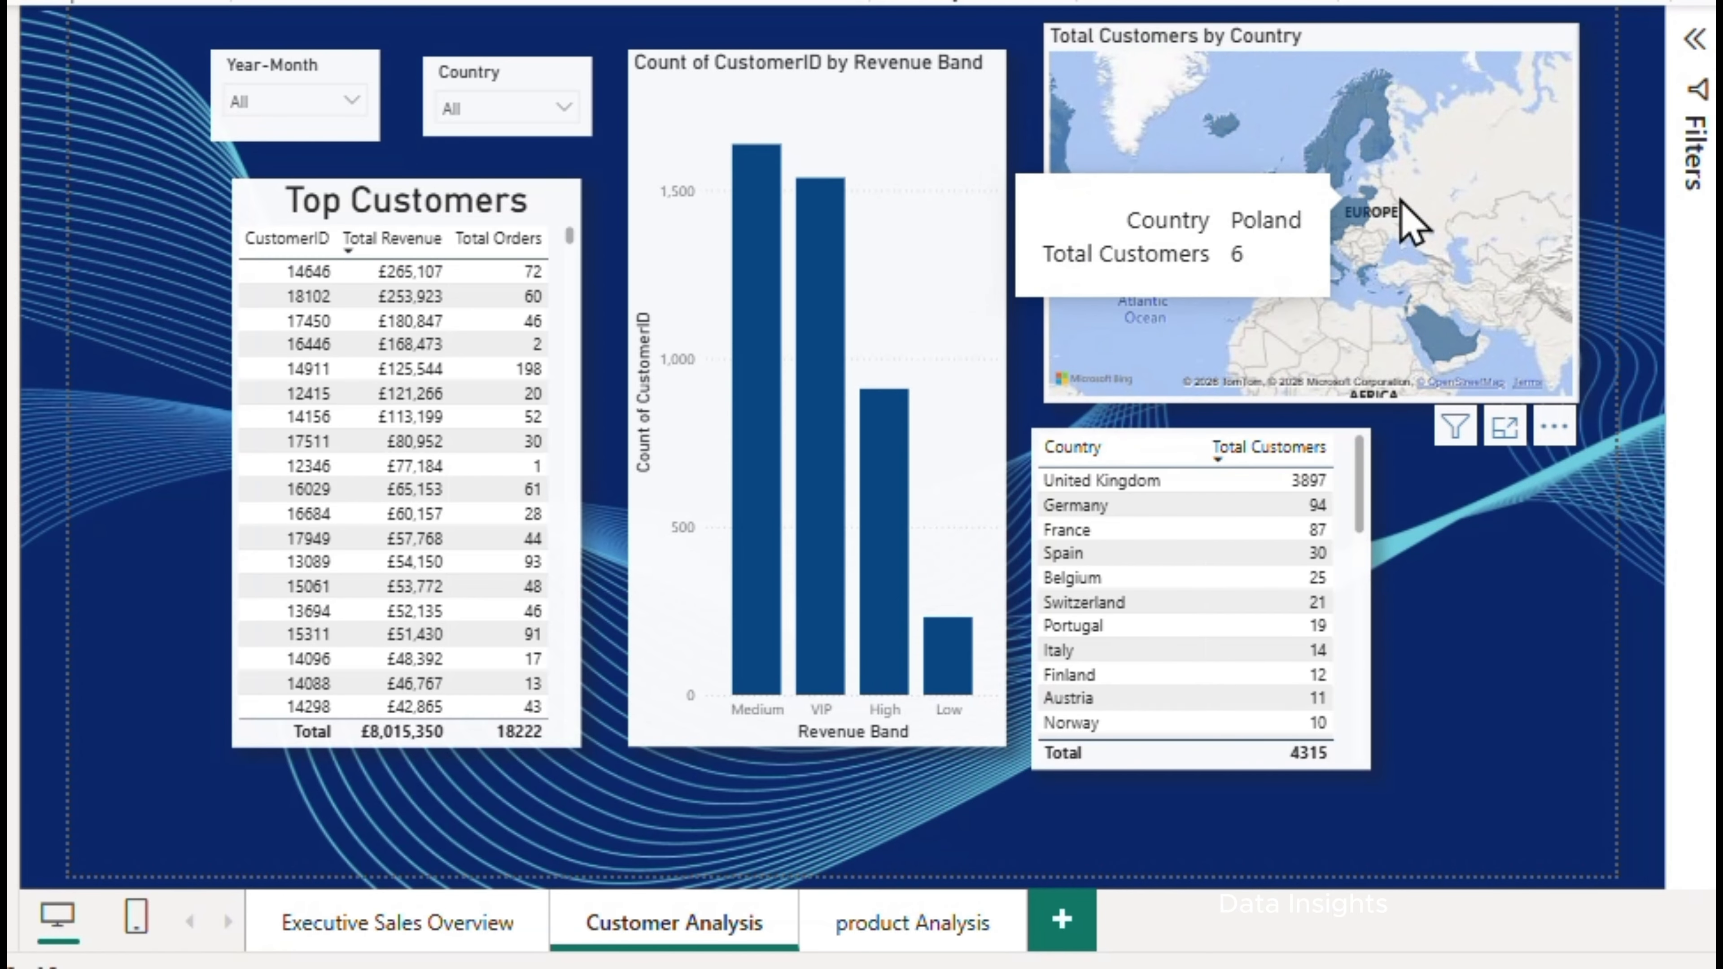
{"action": "scroll", "coordinate": [1173, 254], "scroll_direction": "down", "scroll_amount": 1}
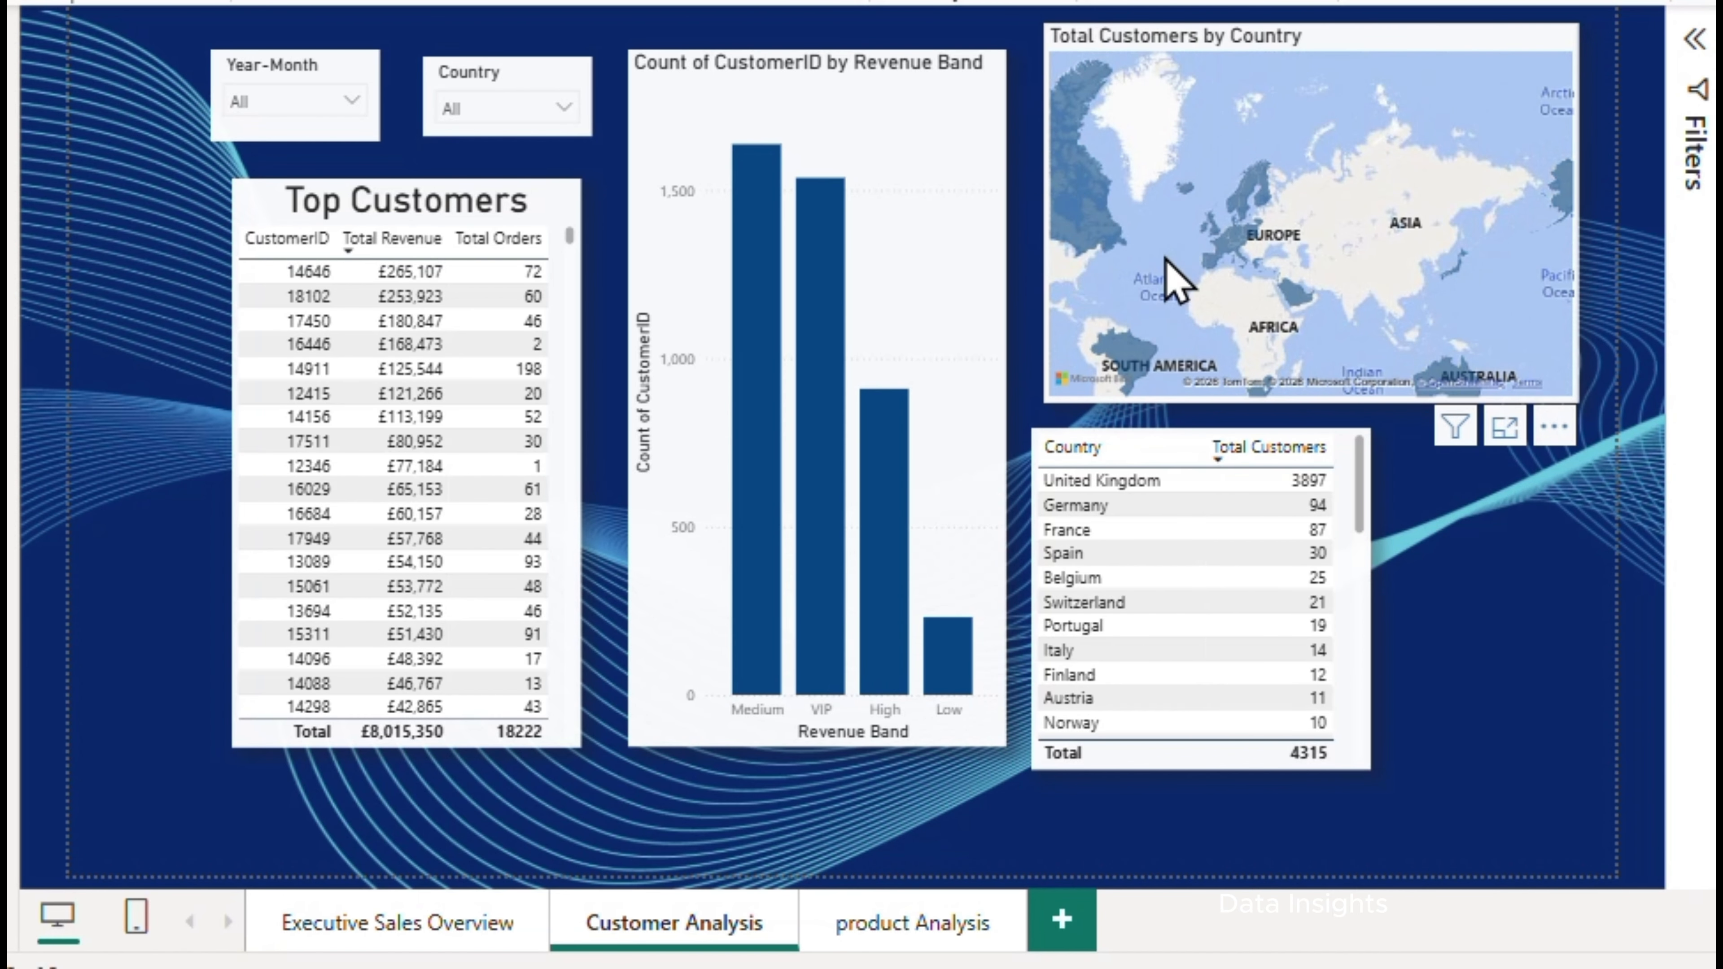
Cross-filter the Customer Analysis page by Saudi Arabia on the map, and clear that selection
{"action": "left_click_drag", "start_coordinate": [1165, 255], "coordinate": [1249, 211]}
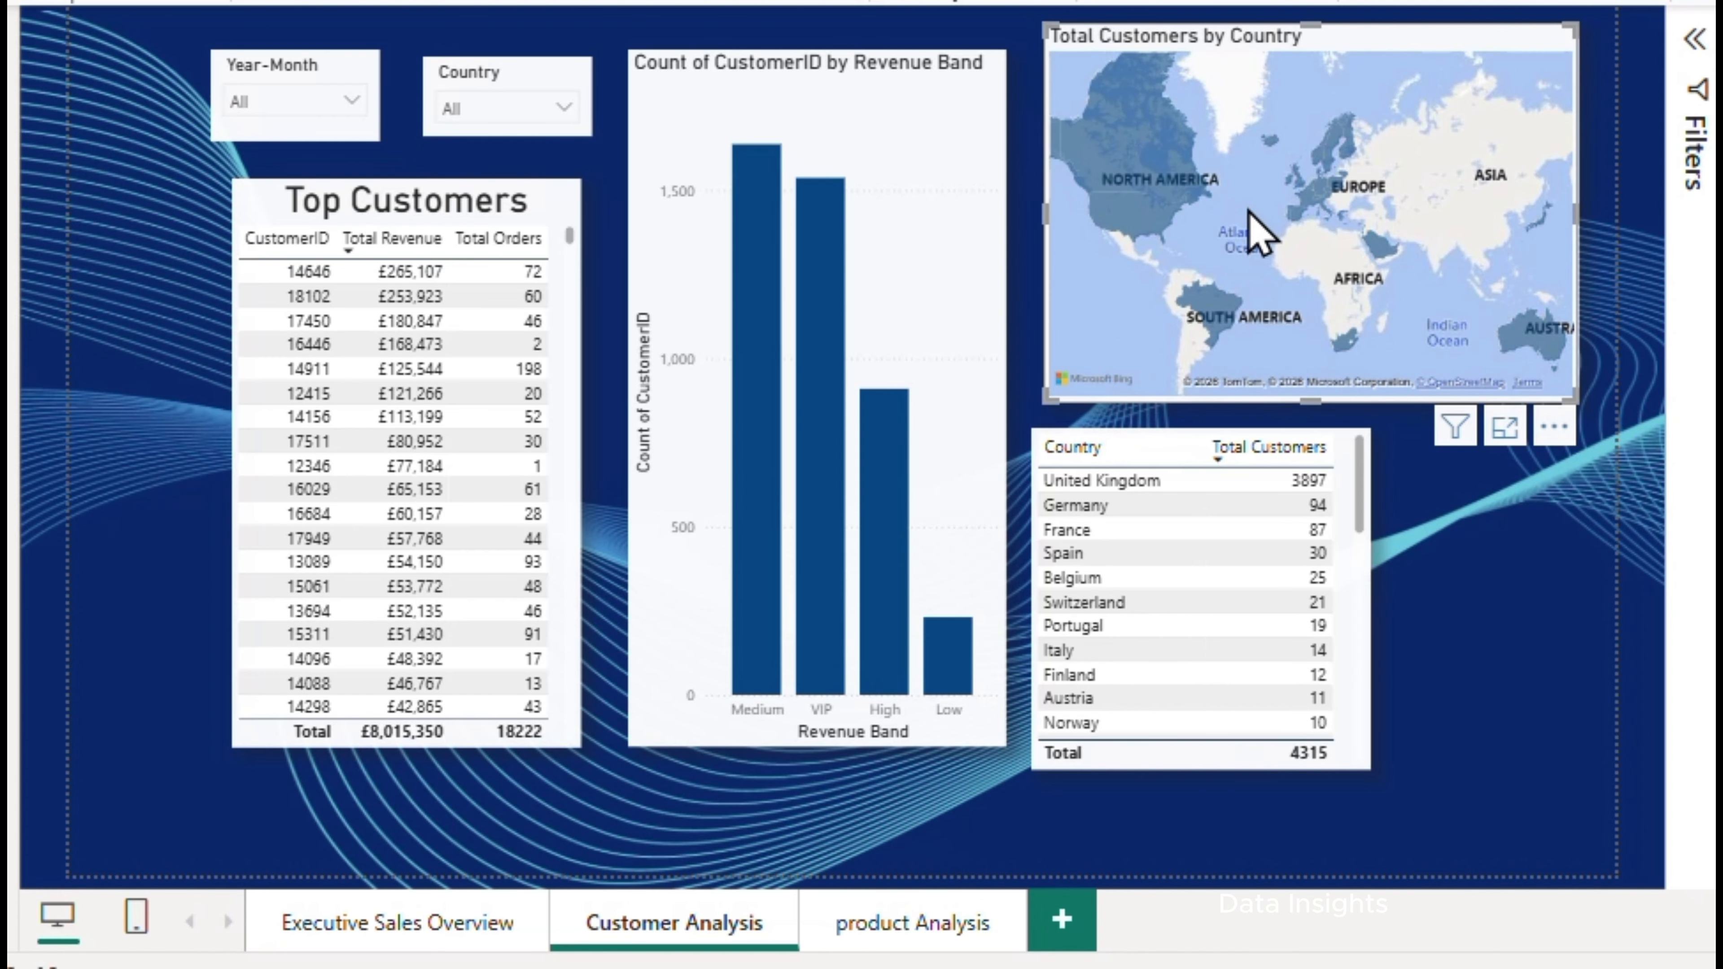
{"action": "mouse_move", "coordinate": [1319, 261]}
{"action": "left_mouse_down"}
{"action": "mouse_move", "coordinate": [1181, 252]}
{"action": "mouse_move", "coordinate": [1342, 241]}
{"action": "left_mouse_up"}
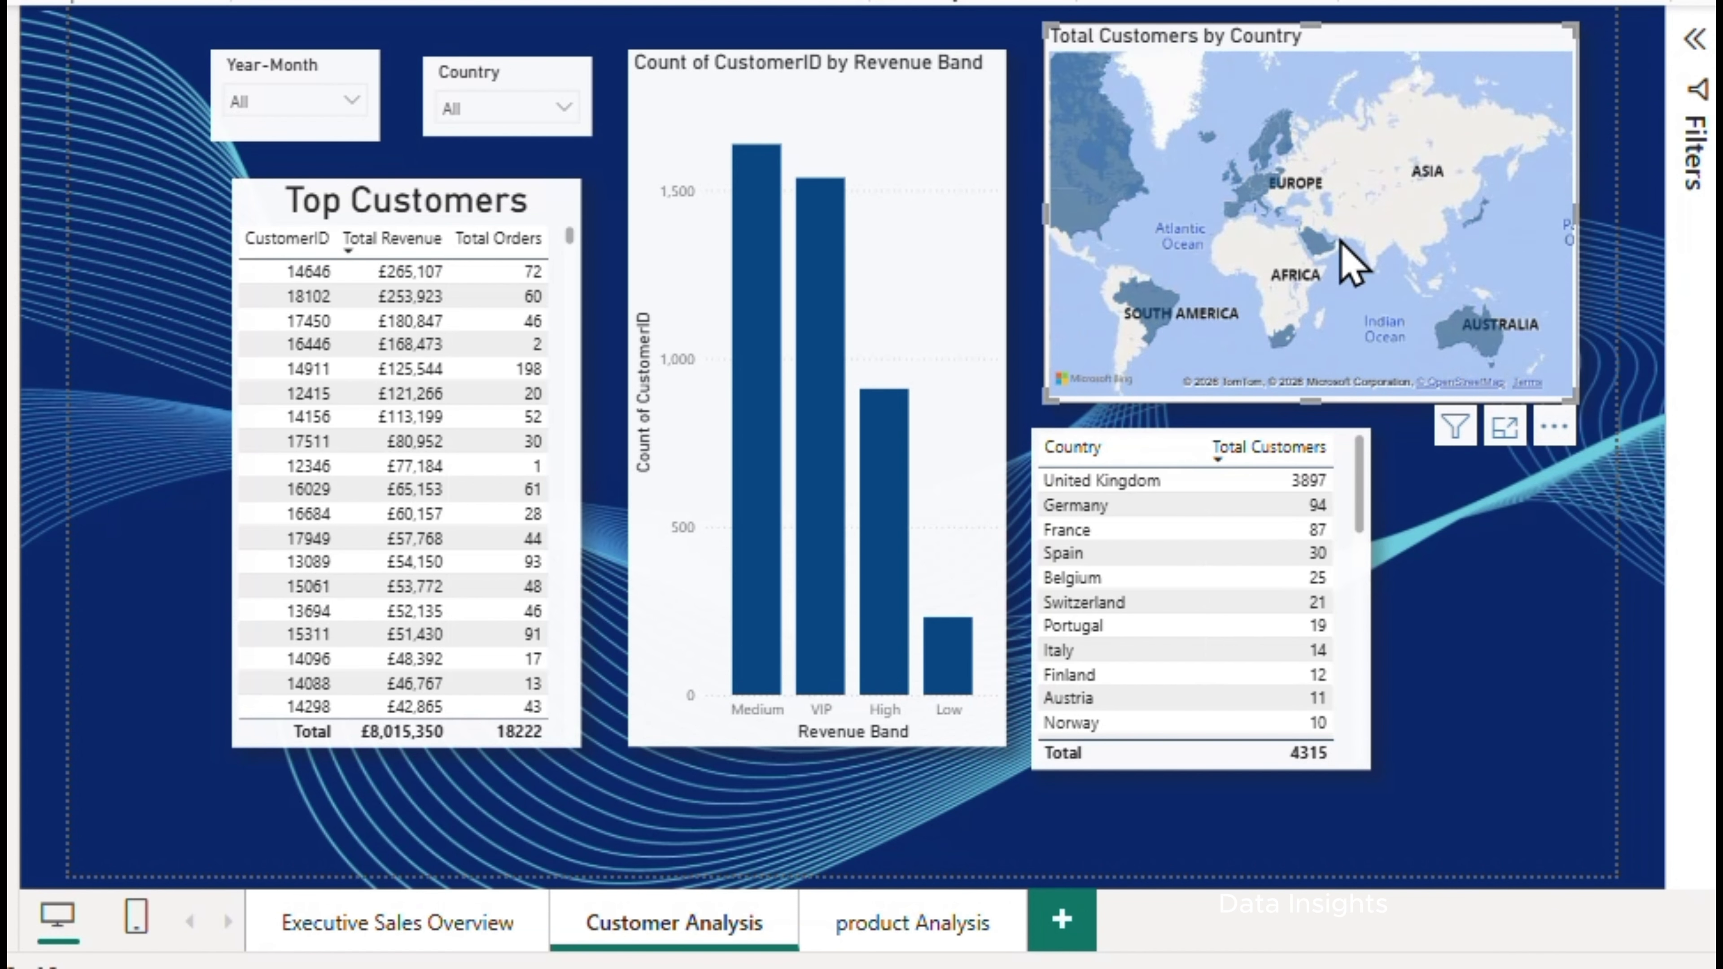
{"action": "left_click", "coordinate": [1351, 233]}
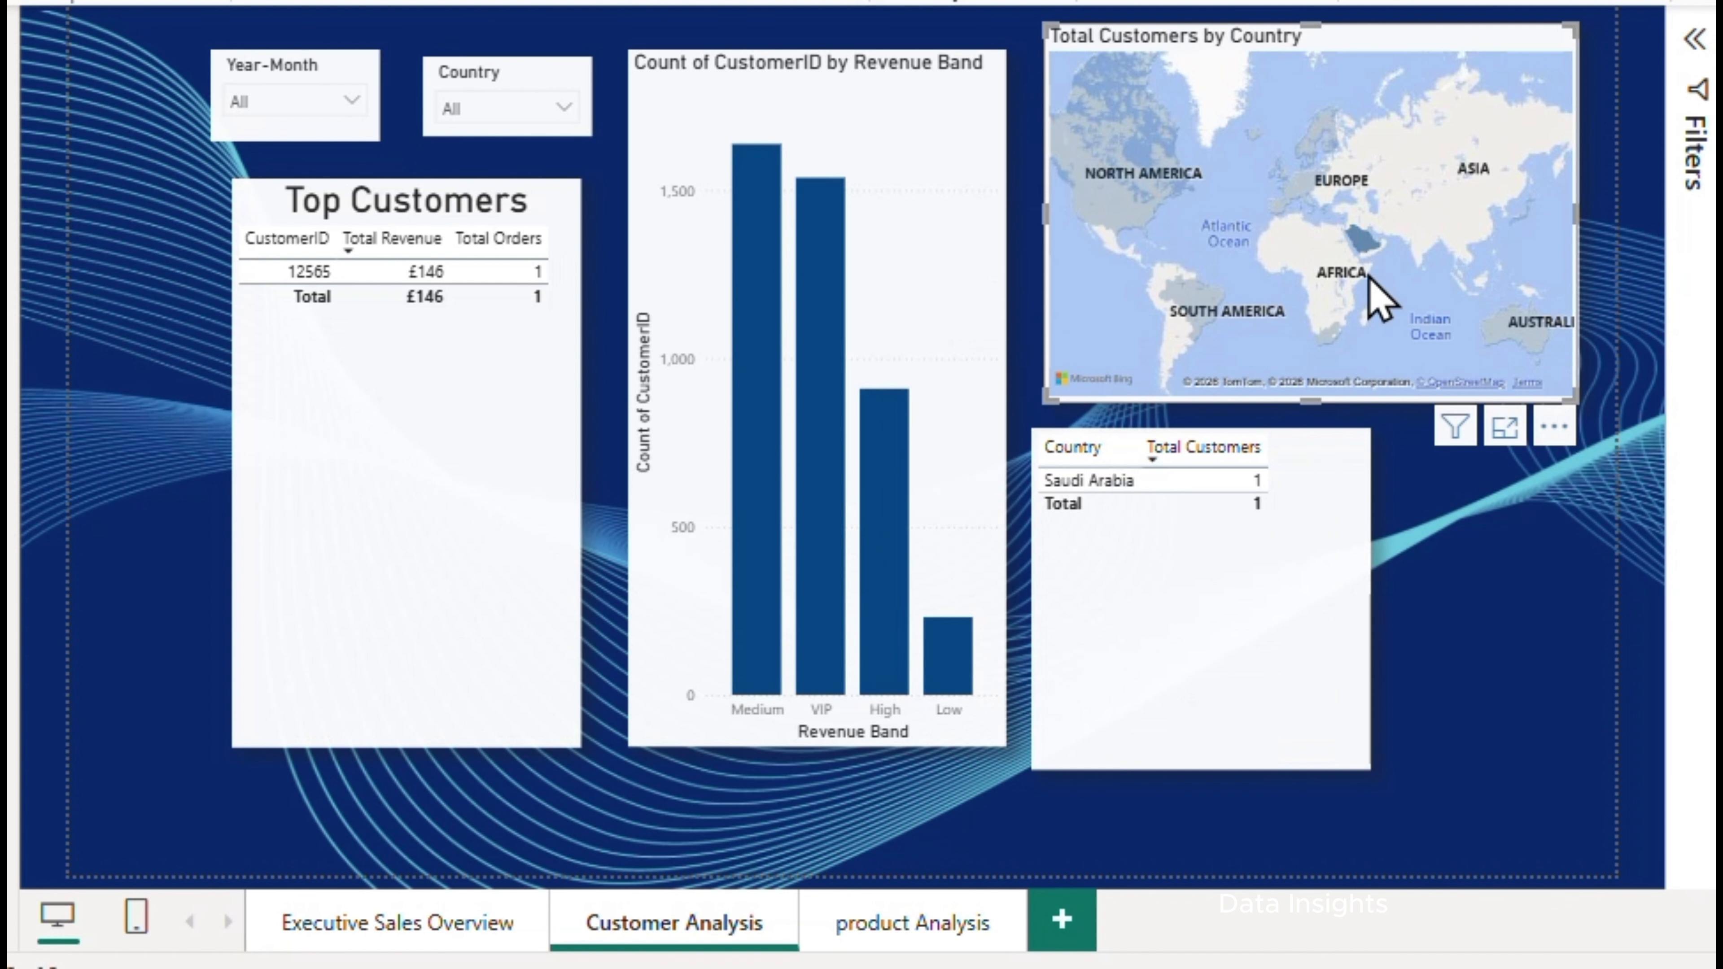
{"action": "left_click", "coordinate": [1255, 168]}
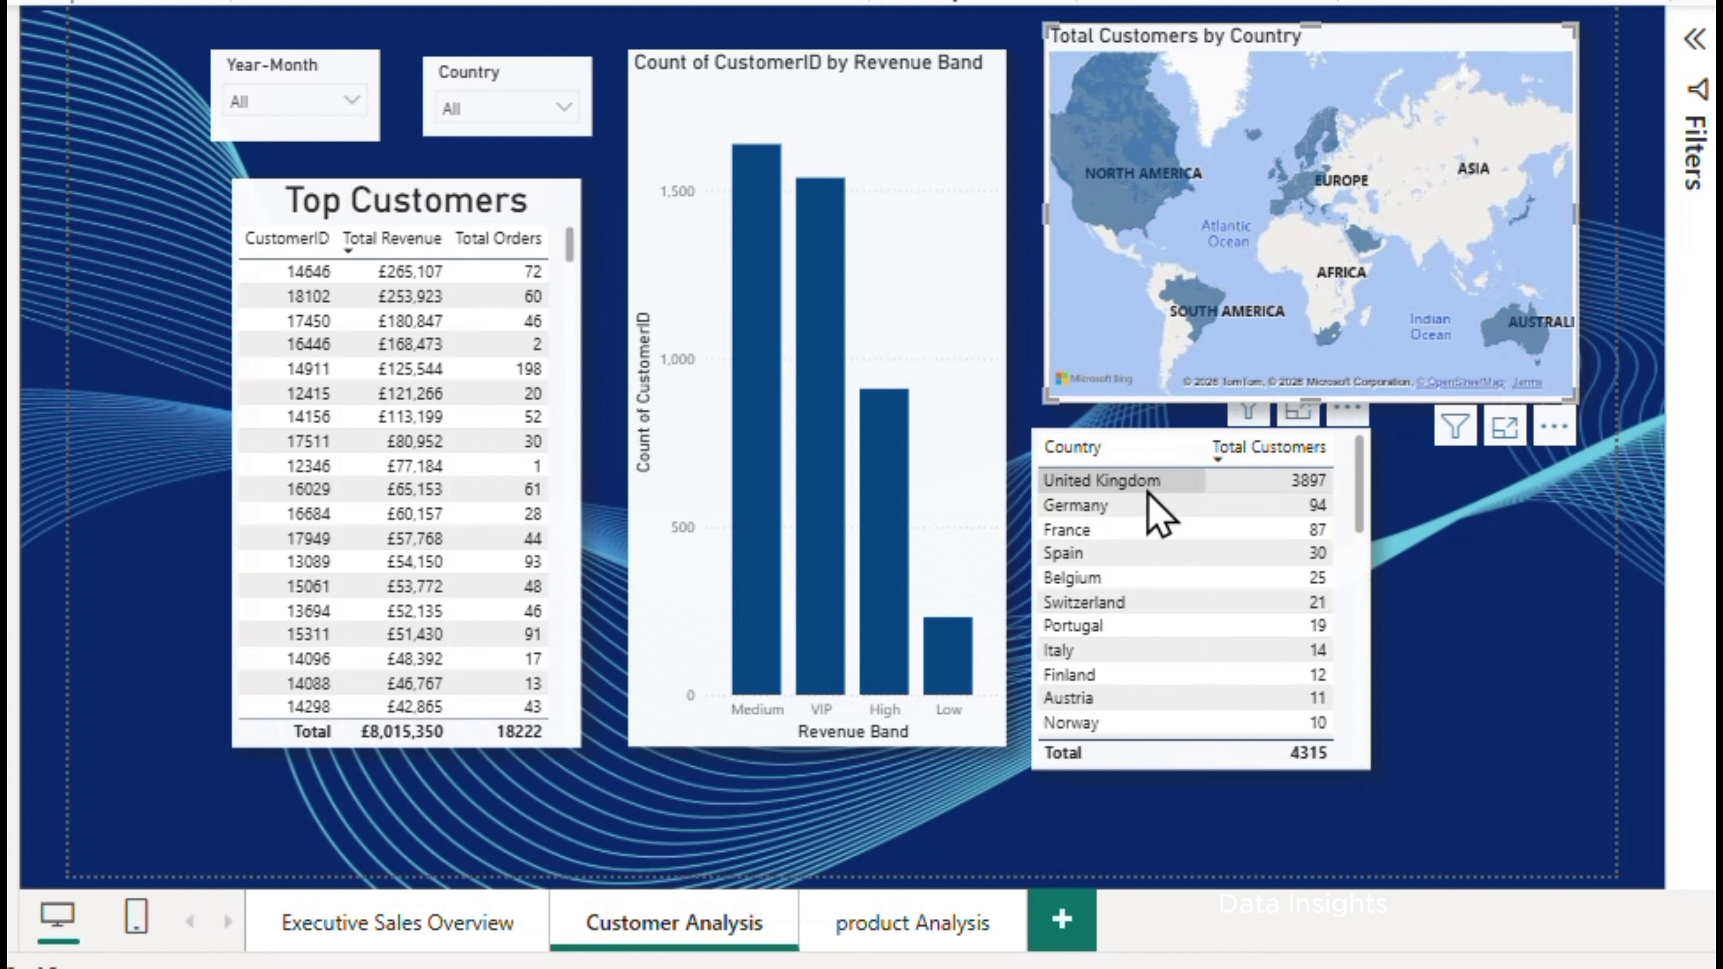
Cross-filter the page by United Kingdom from the country table and examine its location on the customer map
{"action": "left_click", "coordinate": [1128, 482]}
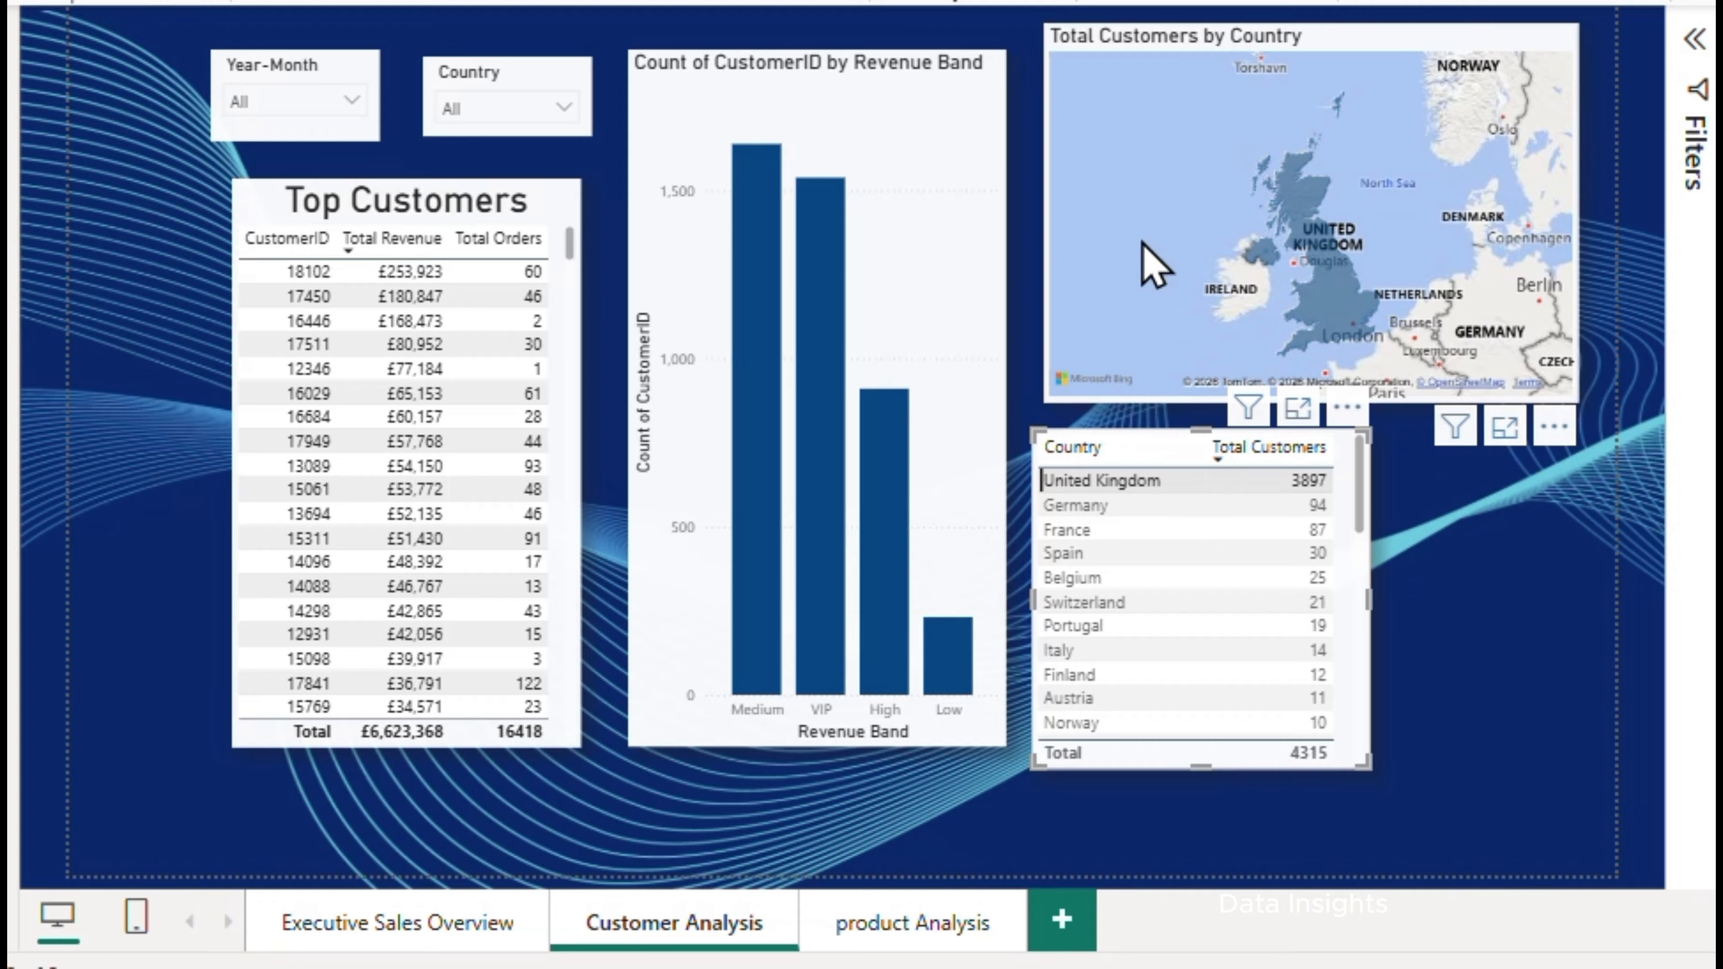
{"action": "scroll", "coordinate": [1239, 261], "scroll_direction": "down", "scroll_amount": 5}
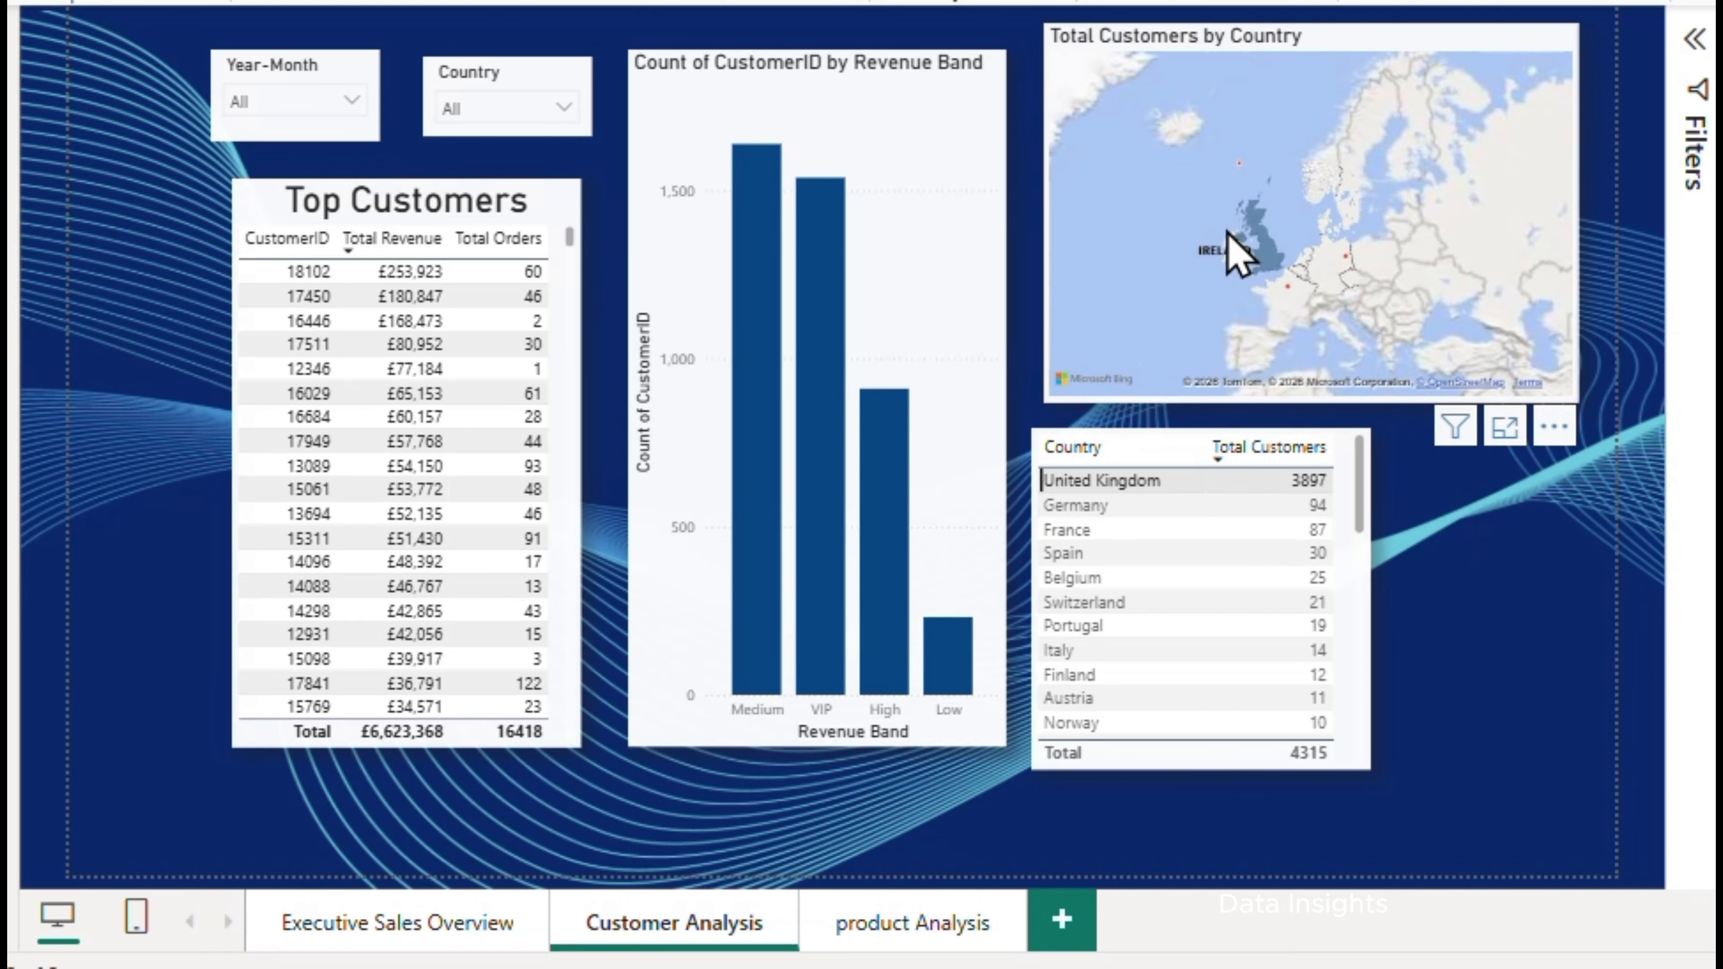
{"action": "left_click_drag", "start_coordinate": [1199, 299], "coordinate": [1239, 258]}
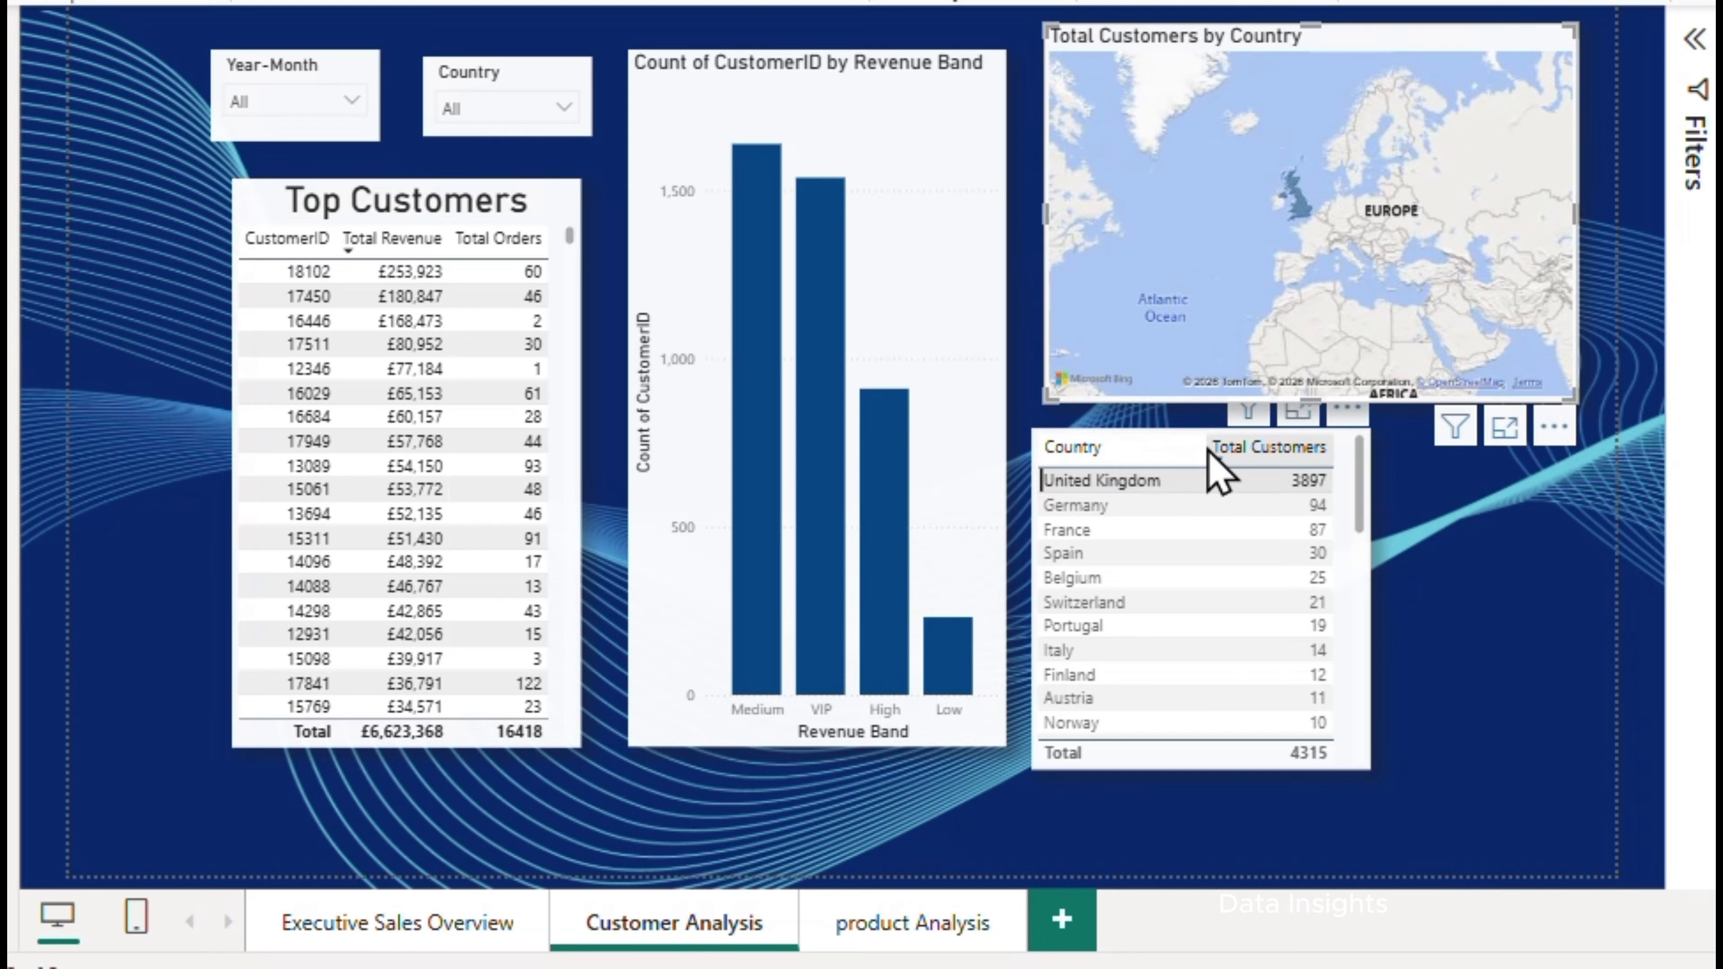
Sort the customer count table by Country to scan its rows, and restore the descending Total Customers order
{"action": "left_click", "coordinate": [1323, 447]}
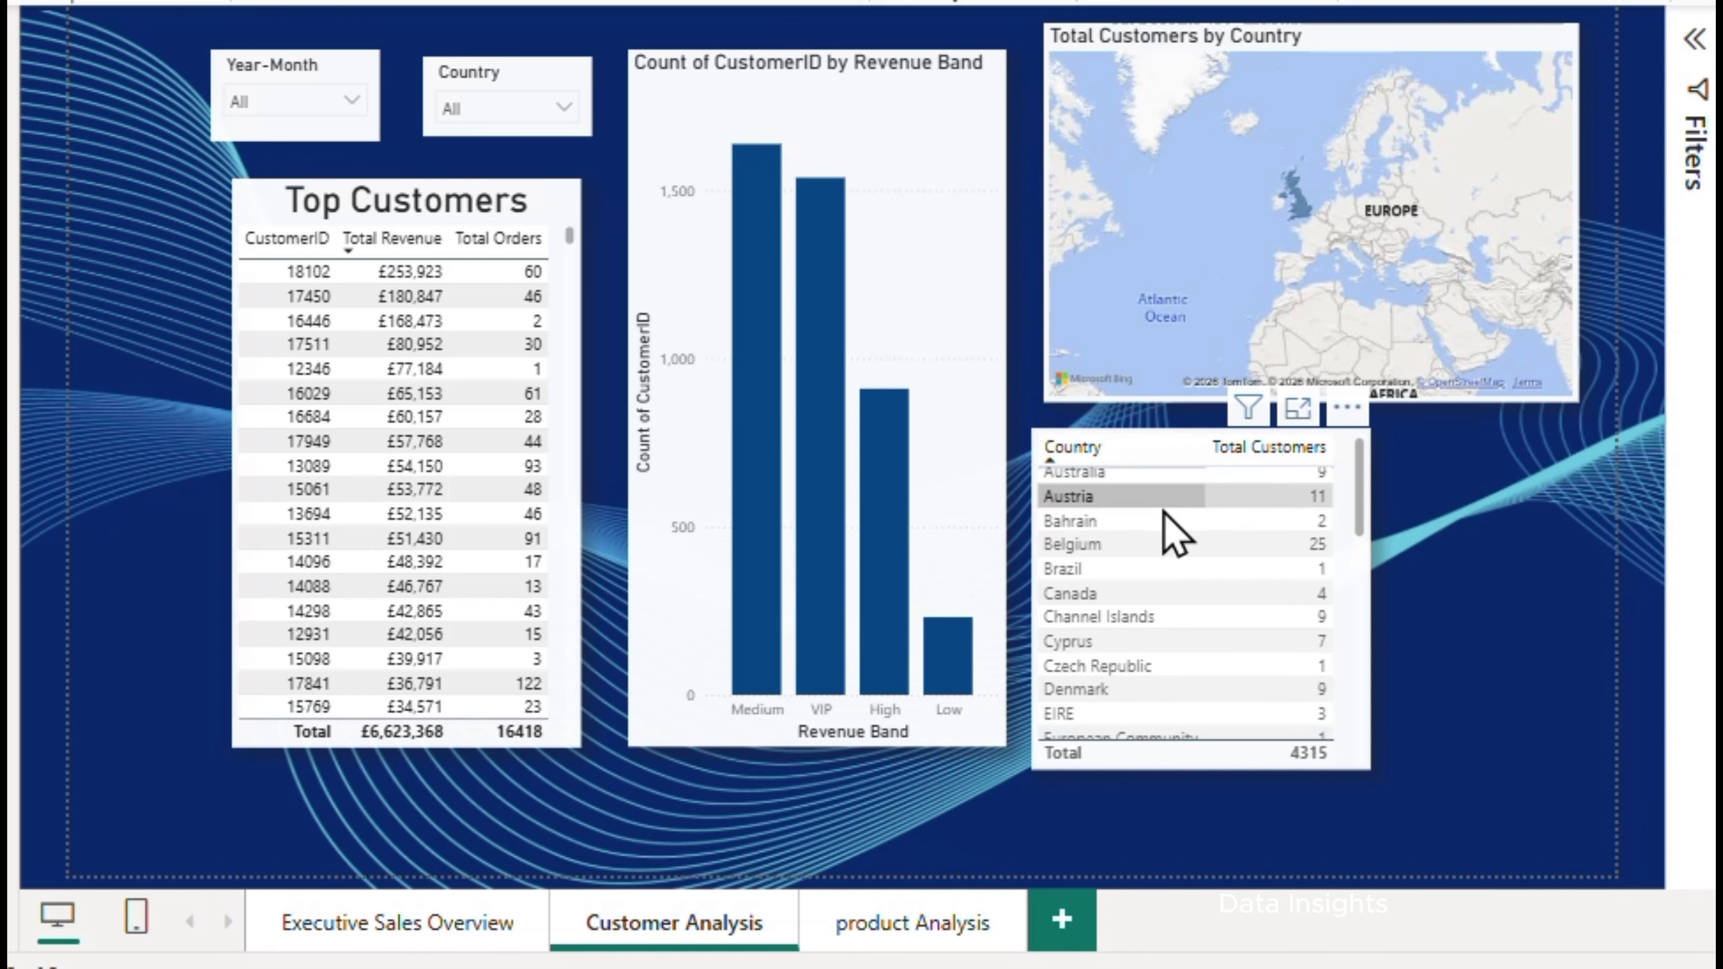
{"action": "scroll", "coordinate": [1160, 523], "scroll_direction": "down", "scroll_amount": 2}
{"action": "scroll", "coordinate": [1162, 522], "scroll_direction": "up", "scroll_amount": 2}
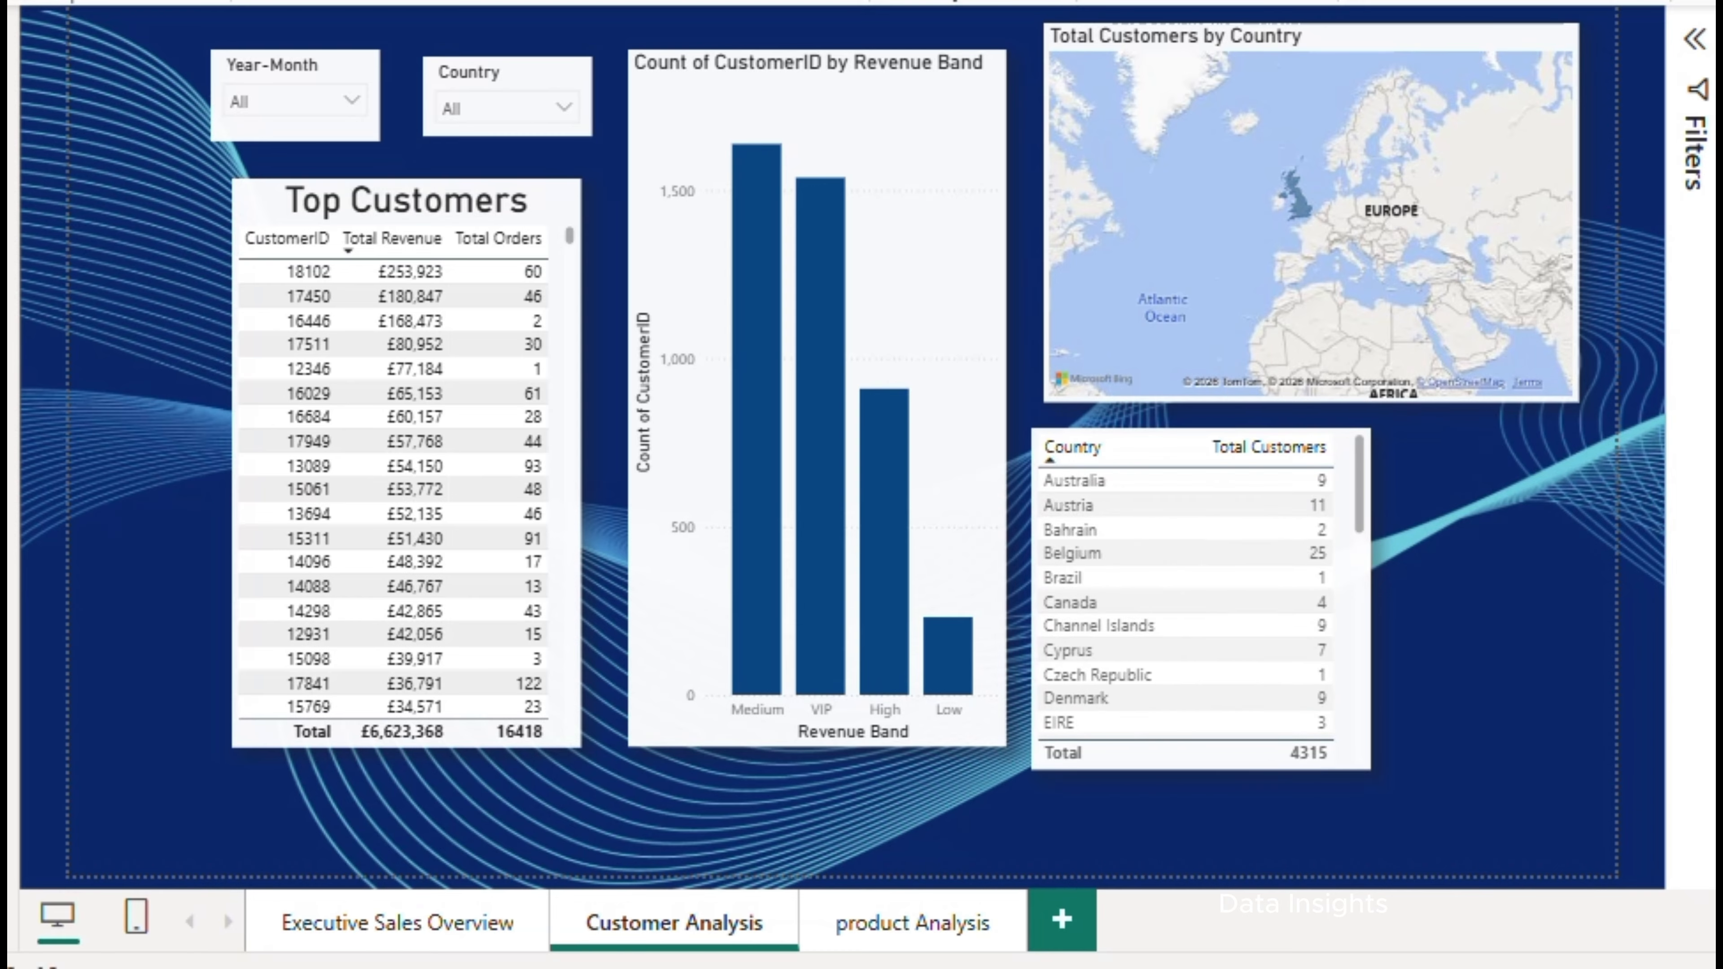
{"action": "left_click", "coordinate": [1275, 448]}
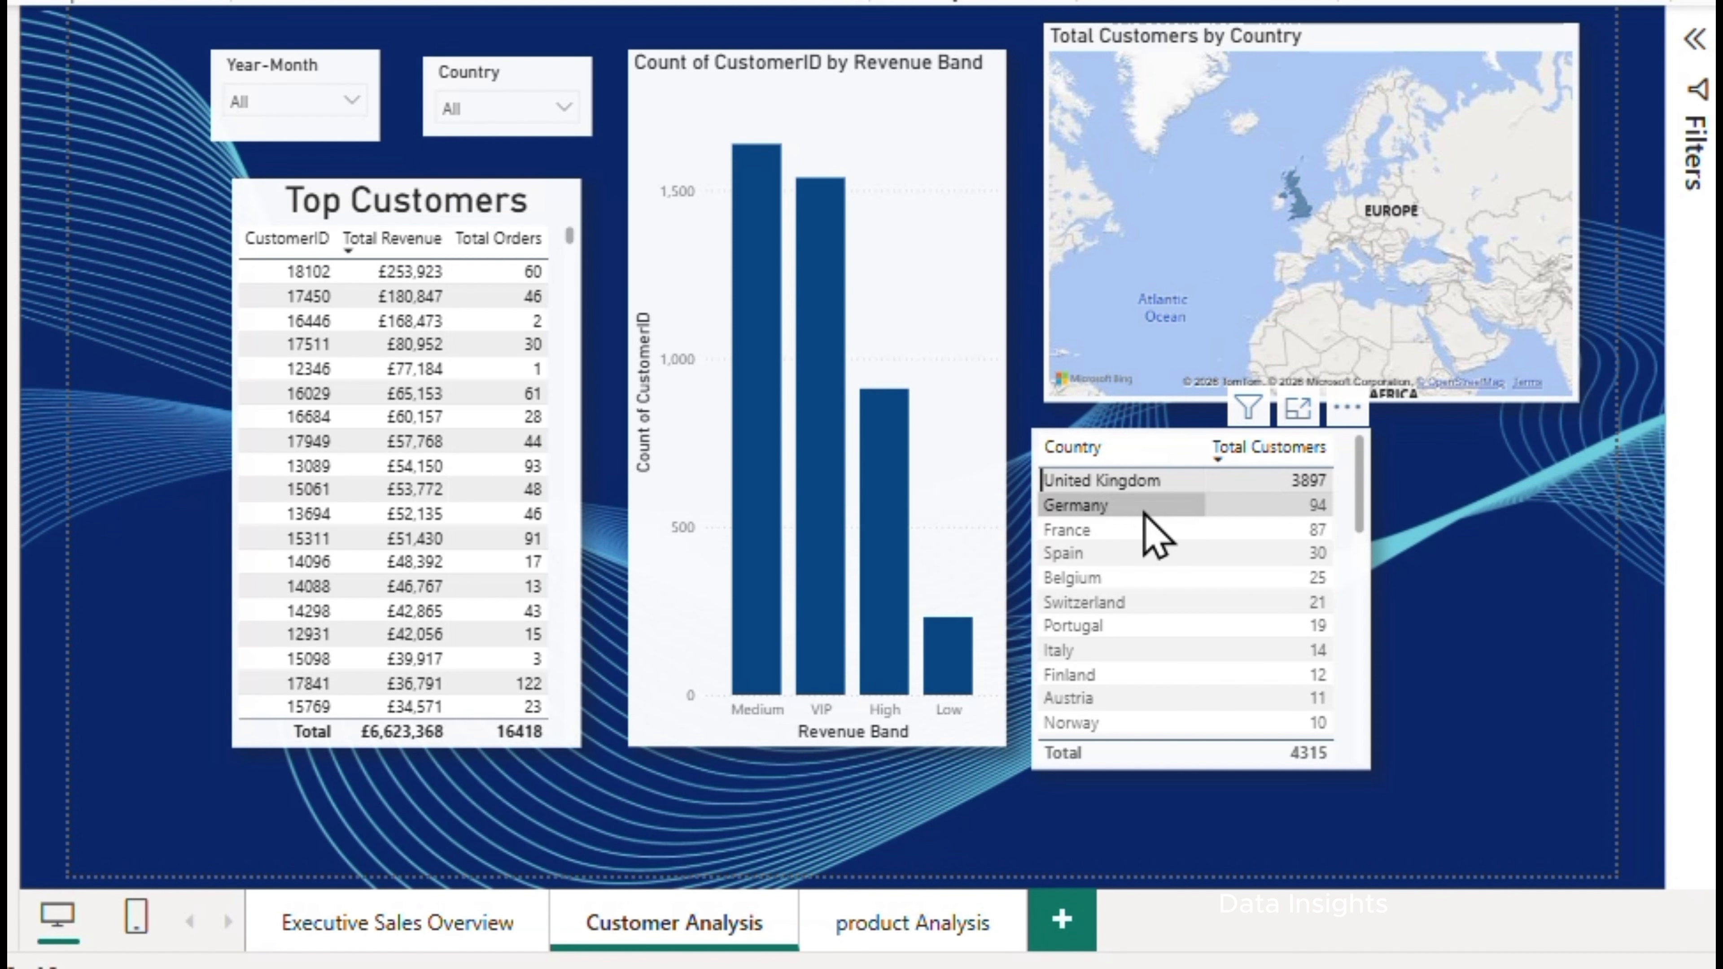
Open the product Analysis page and inspect the leading items in the Best Selling Products chart and Highest Revenue Products treemap
{"action": "left_click", "coordinate": [886, 926]}
{"action": "mouse_move", "coordinate": [800, 513]}
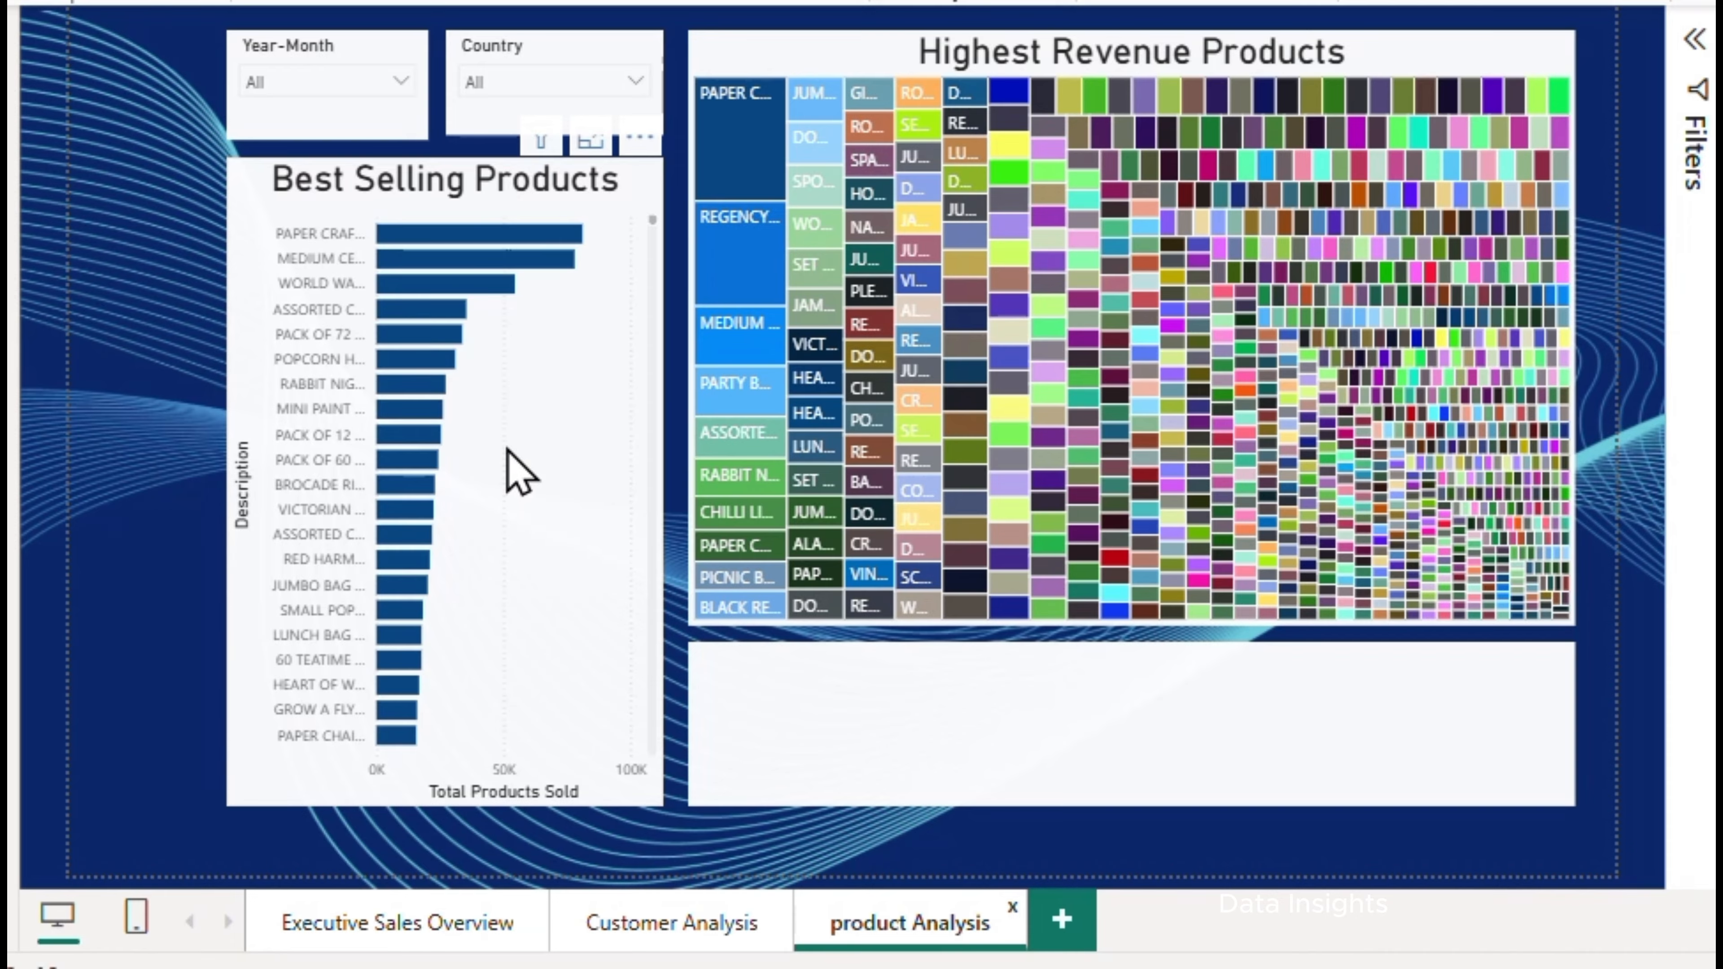
{"action": "mouse_move", "coordinate": [491, 232]}
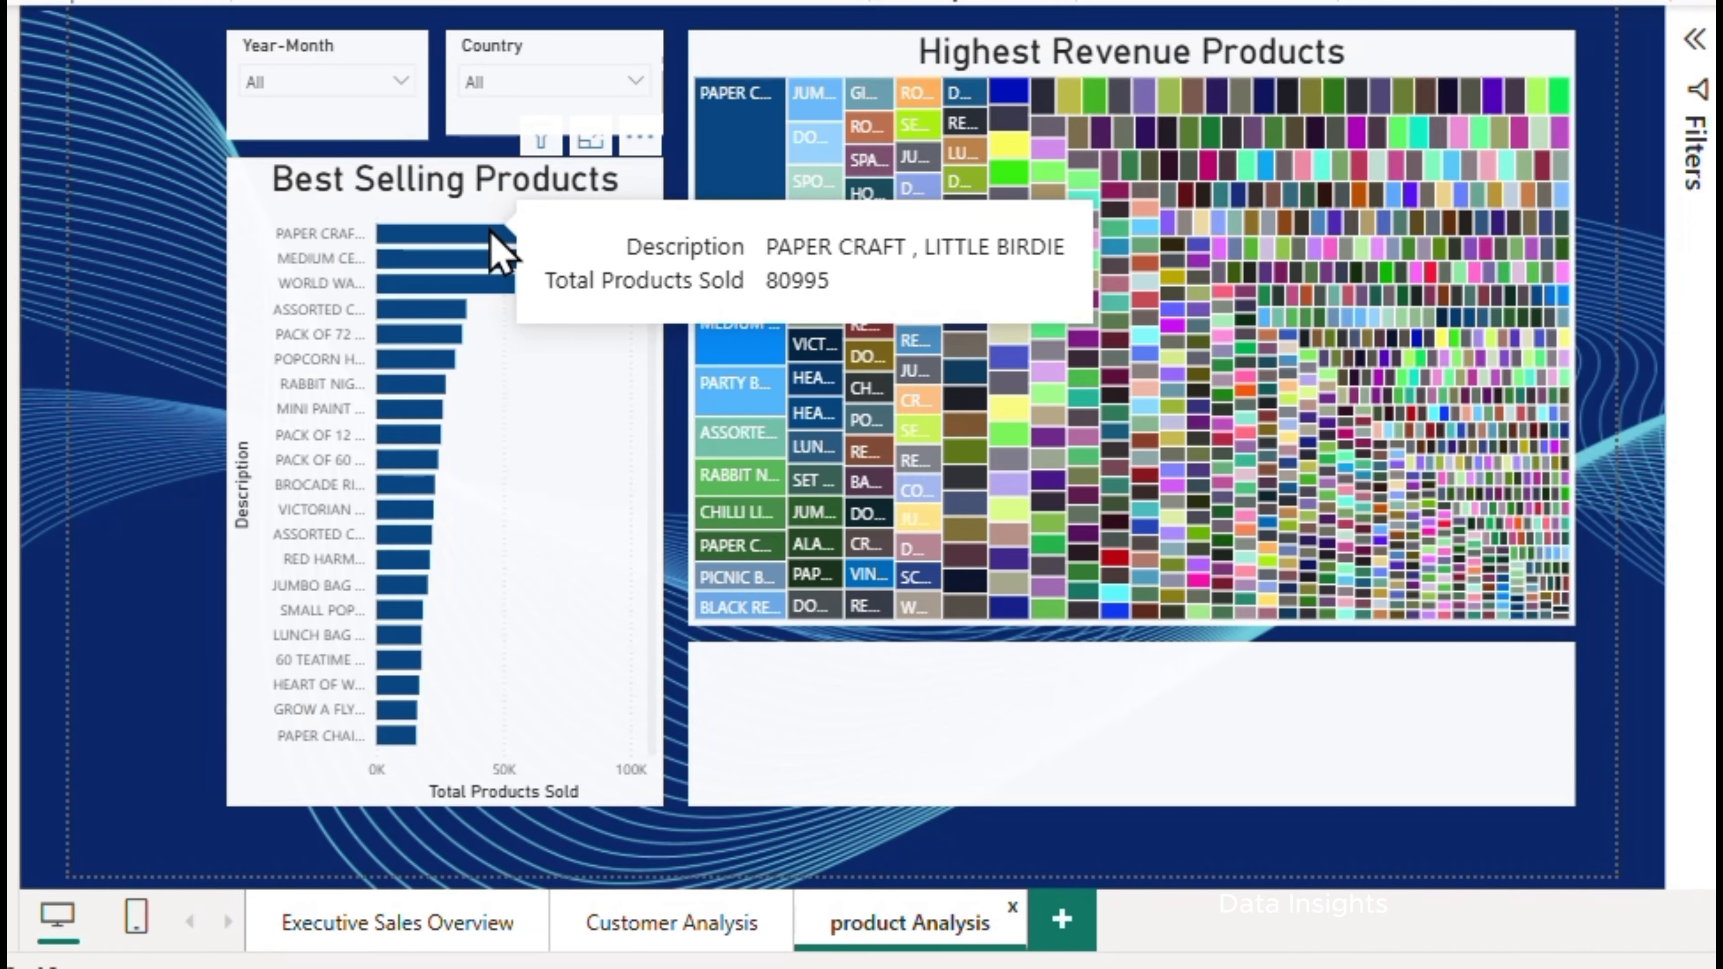
{"action": "mouse_move", "coordinate": [497, 264]}
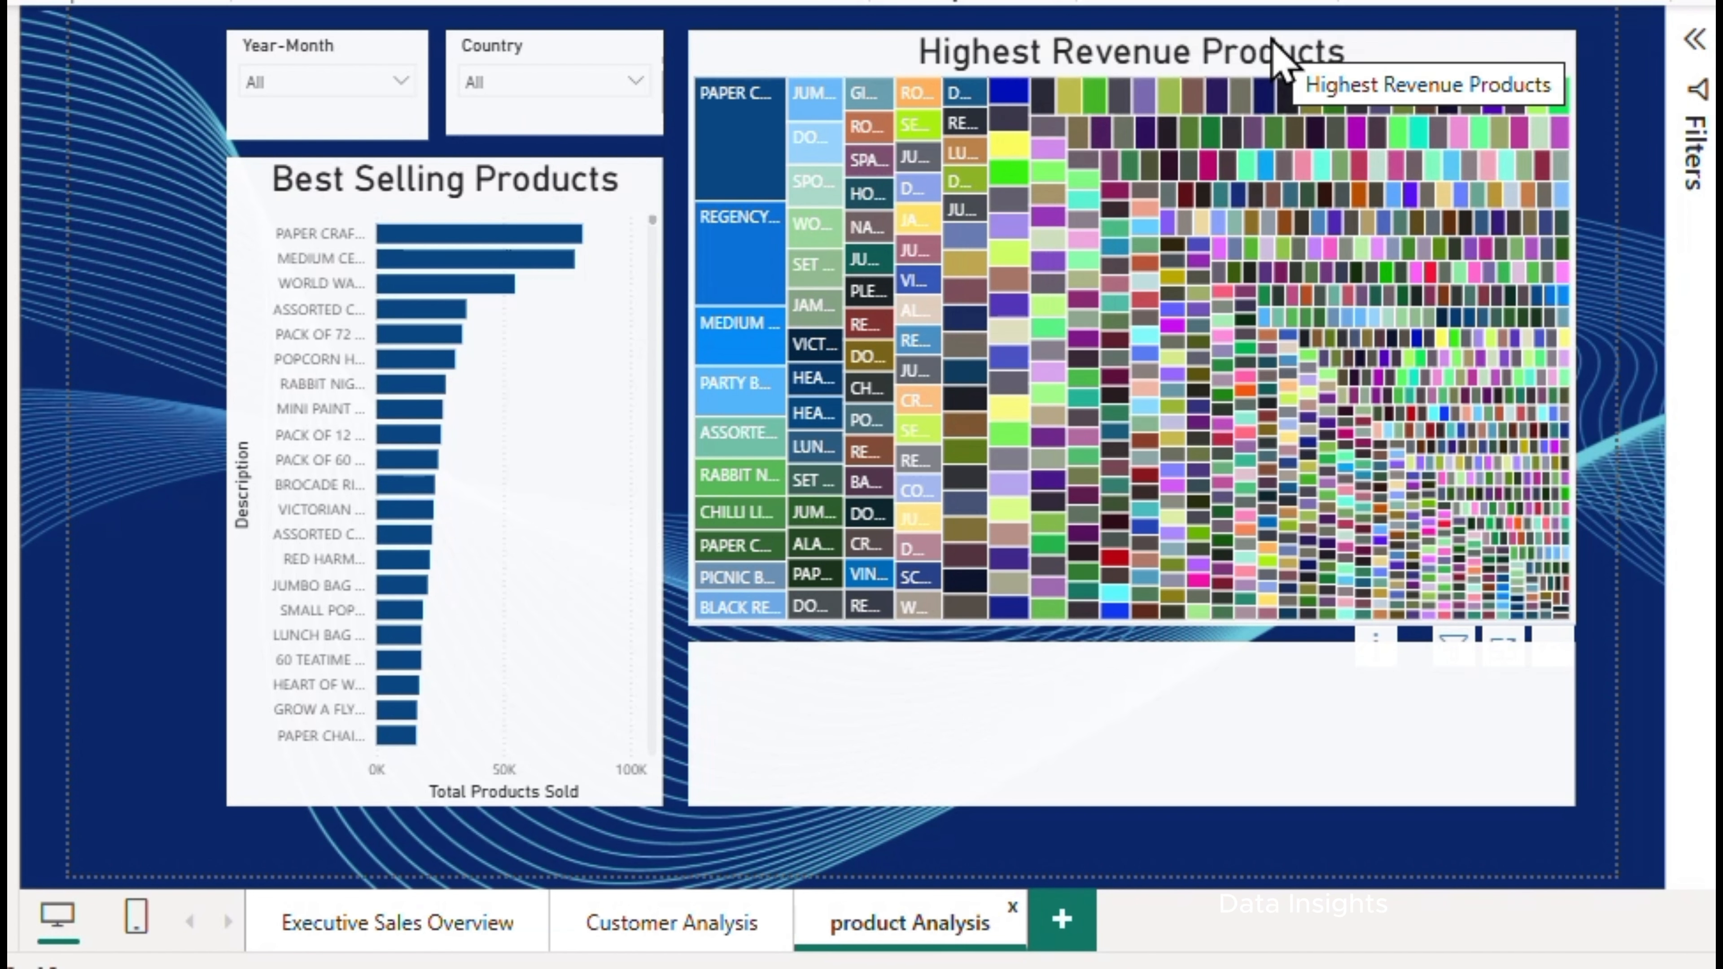
{"action": "mouse_move", "coordinate": [767, 146]}
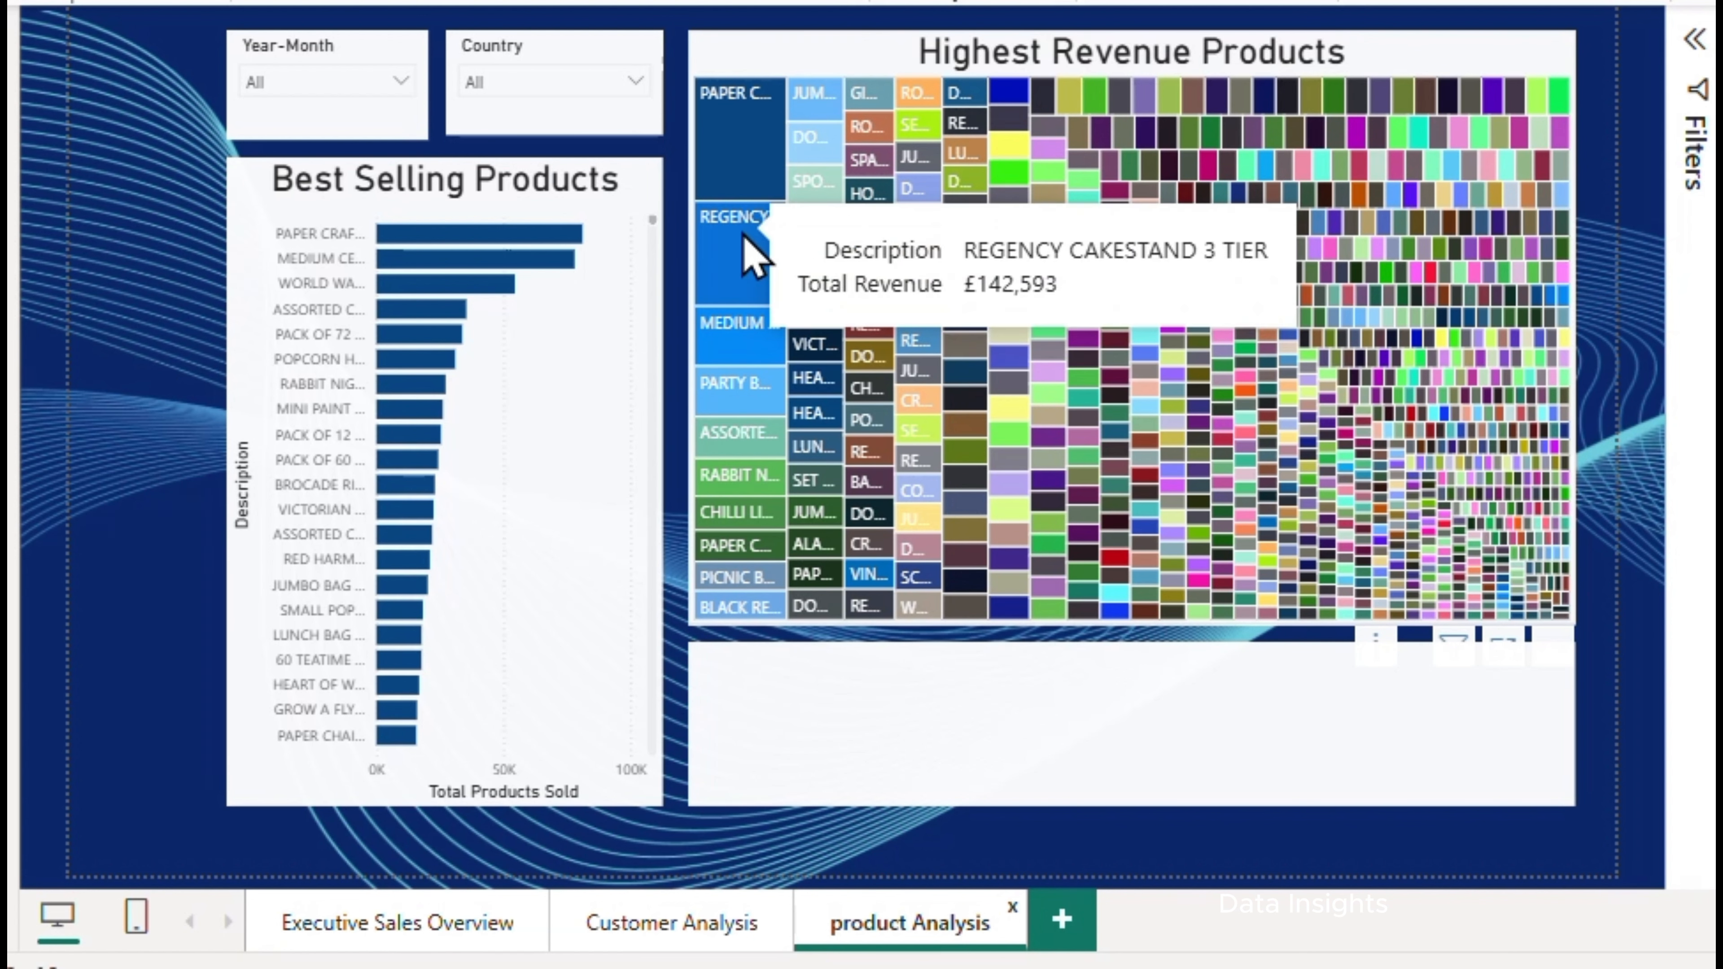
{"action": "mouse_move", "coordinate": [576, 248]}
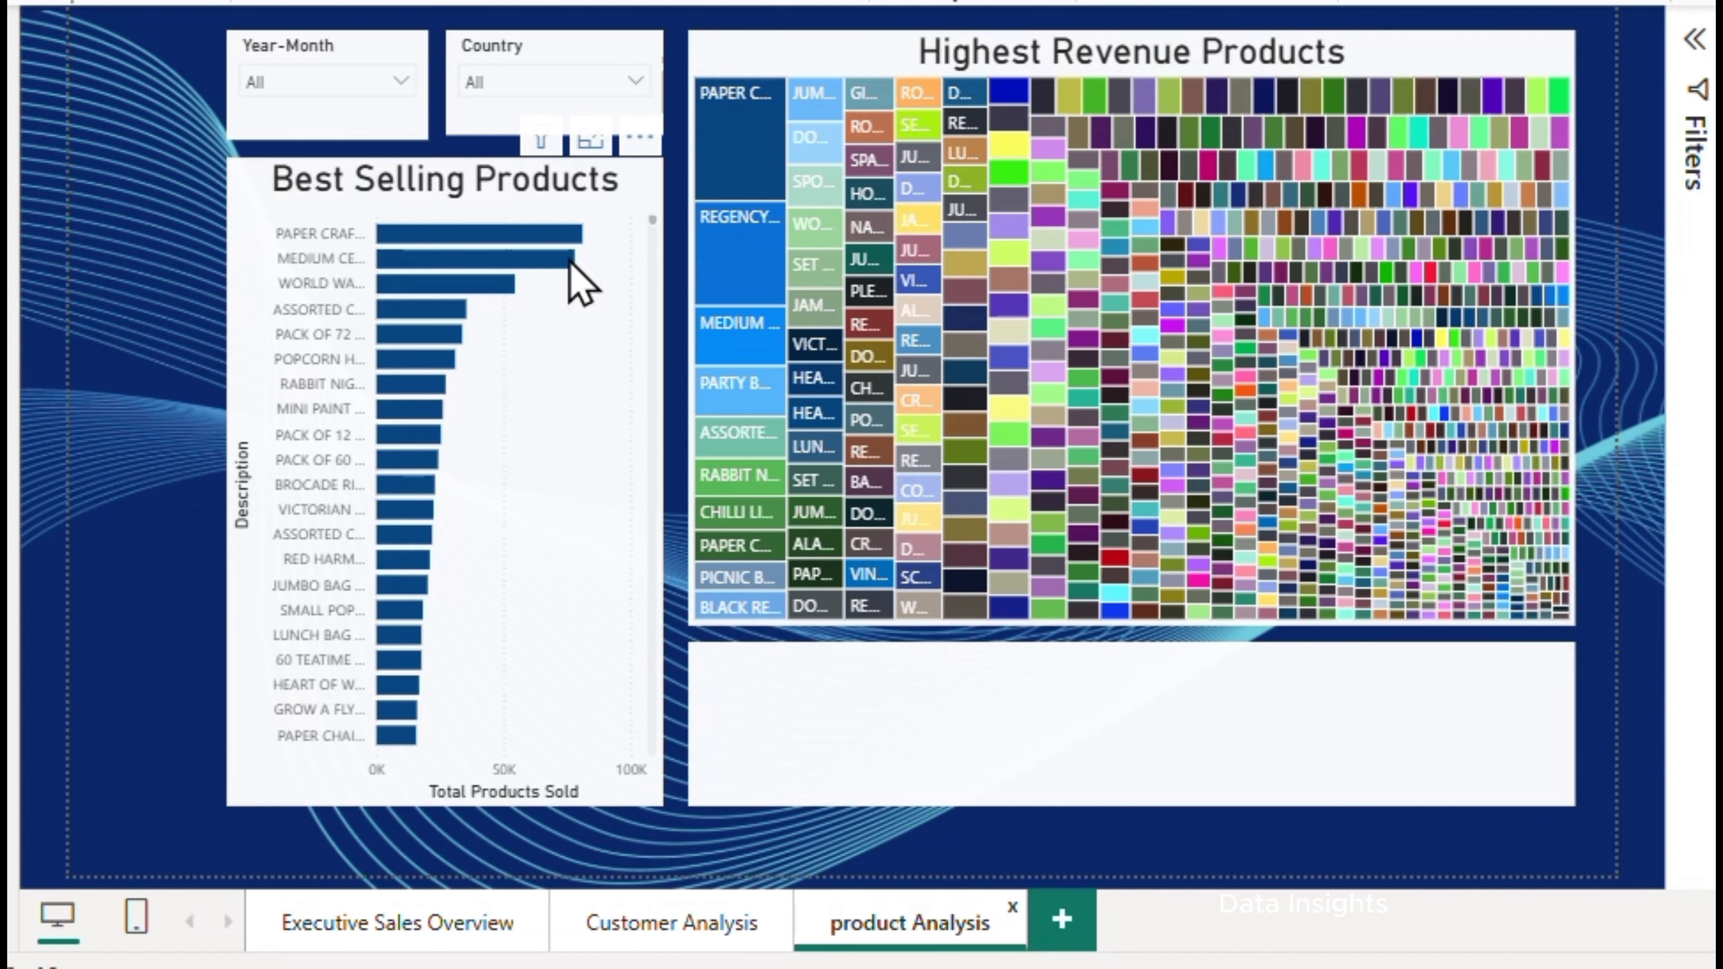
Filter the product Analysis page to Year-Month 2010-12
{"action": "left_click", "coordinate": [399, 82]}
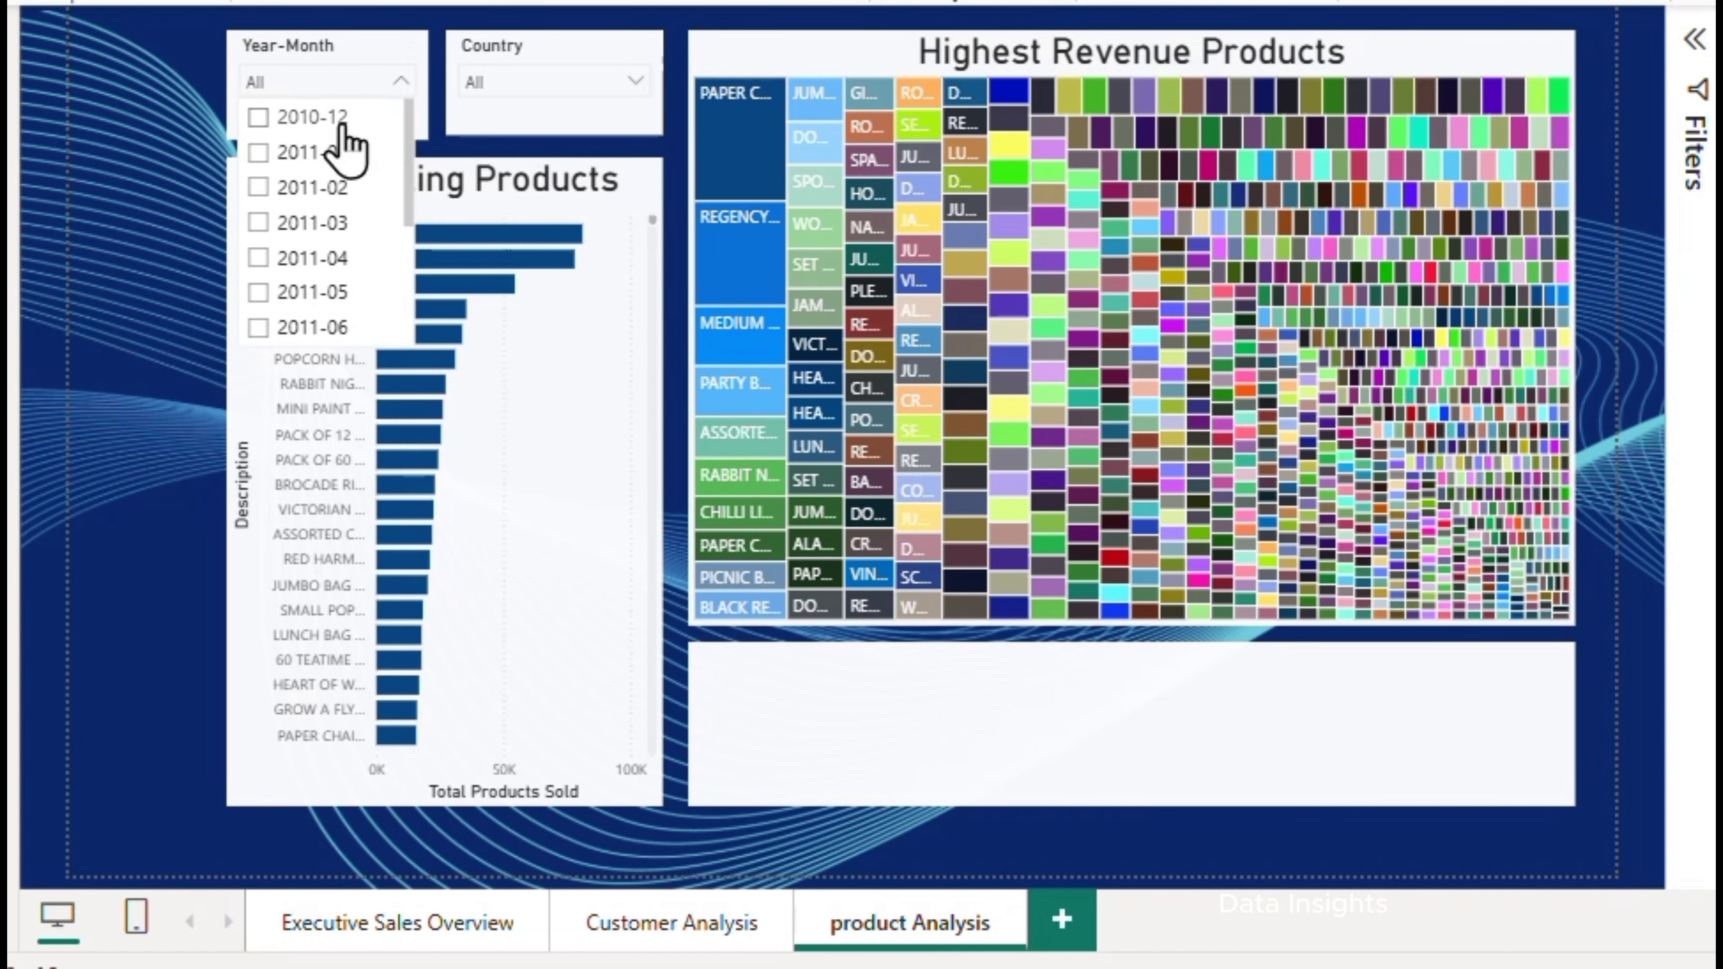
{"action": "left_click", "coordinate": [267, 127]}
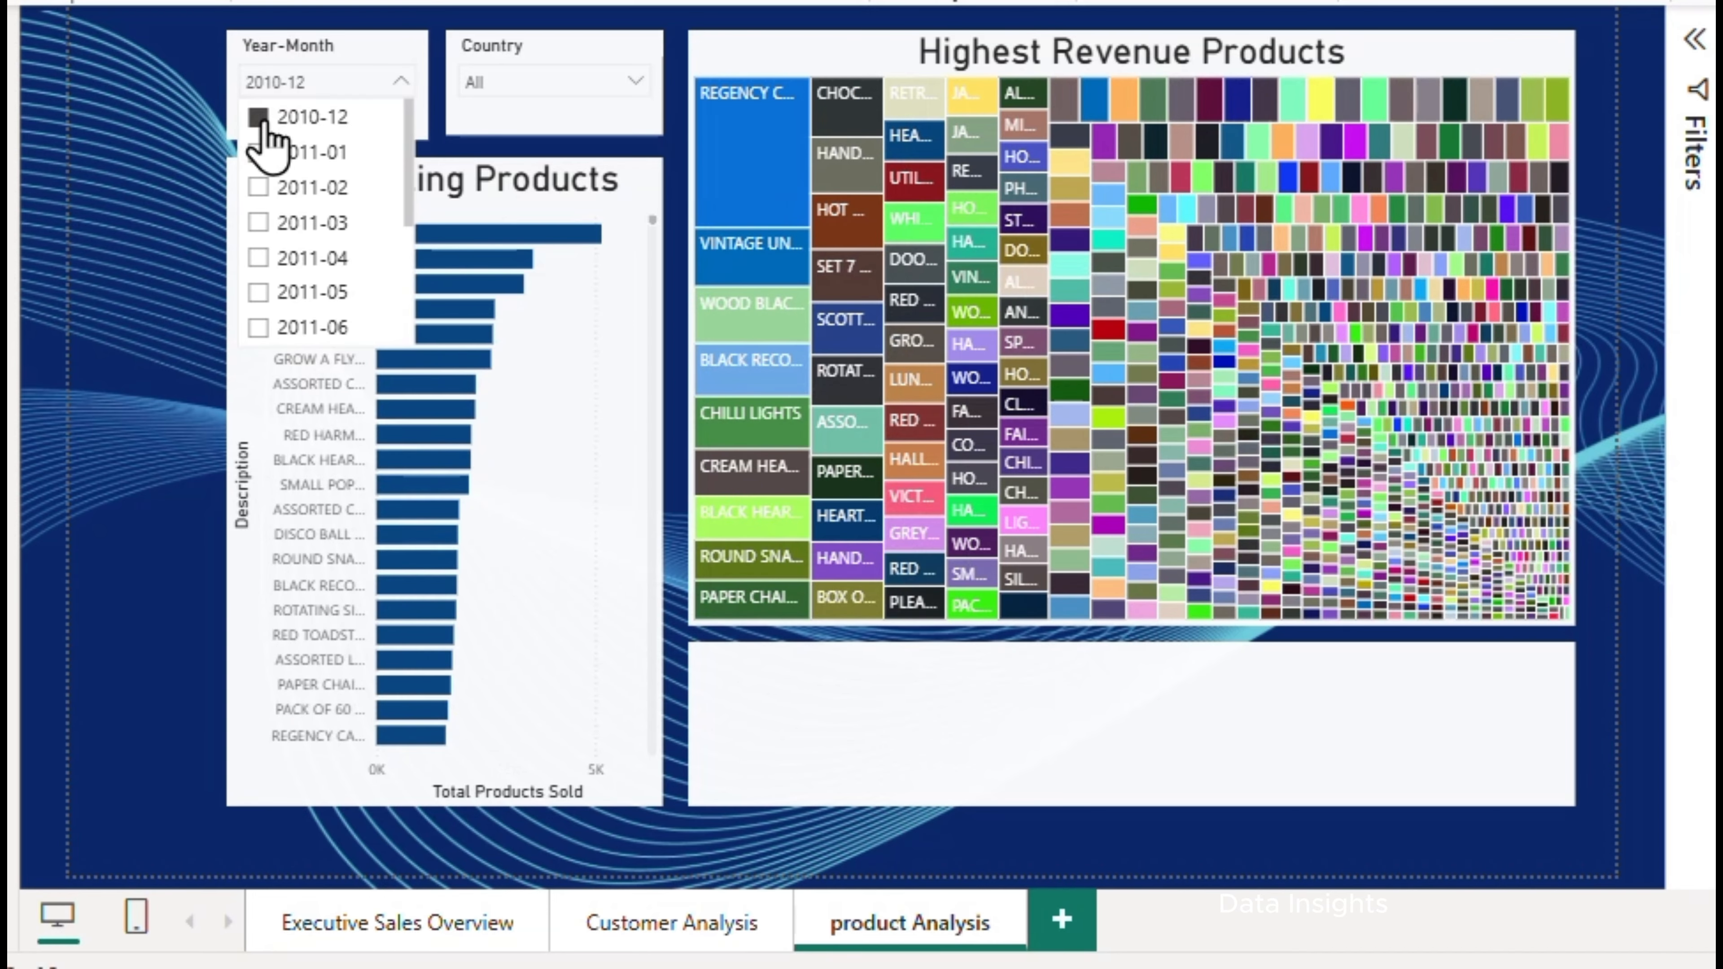
{"action": "left_click", "coordinate": [267, 129]}
{"action": "left_click", "coordinate": [261, 122]}
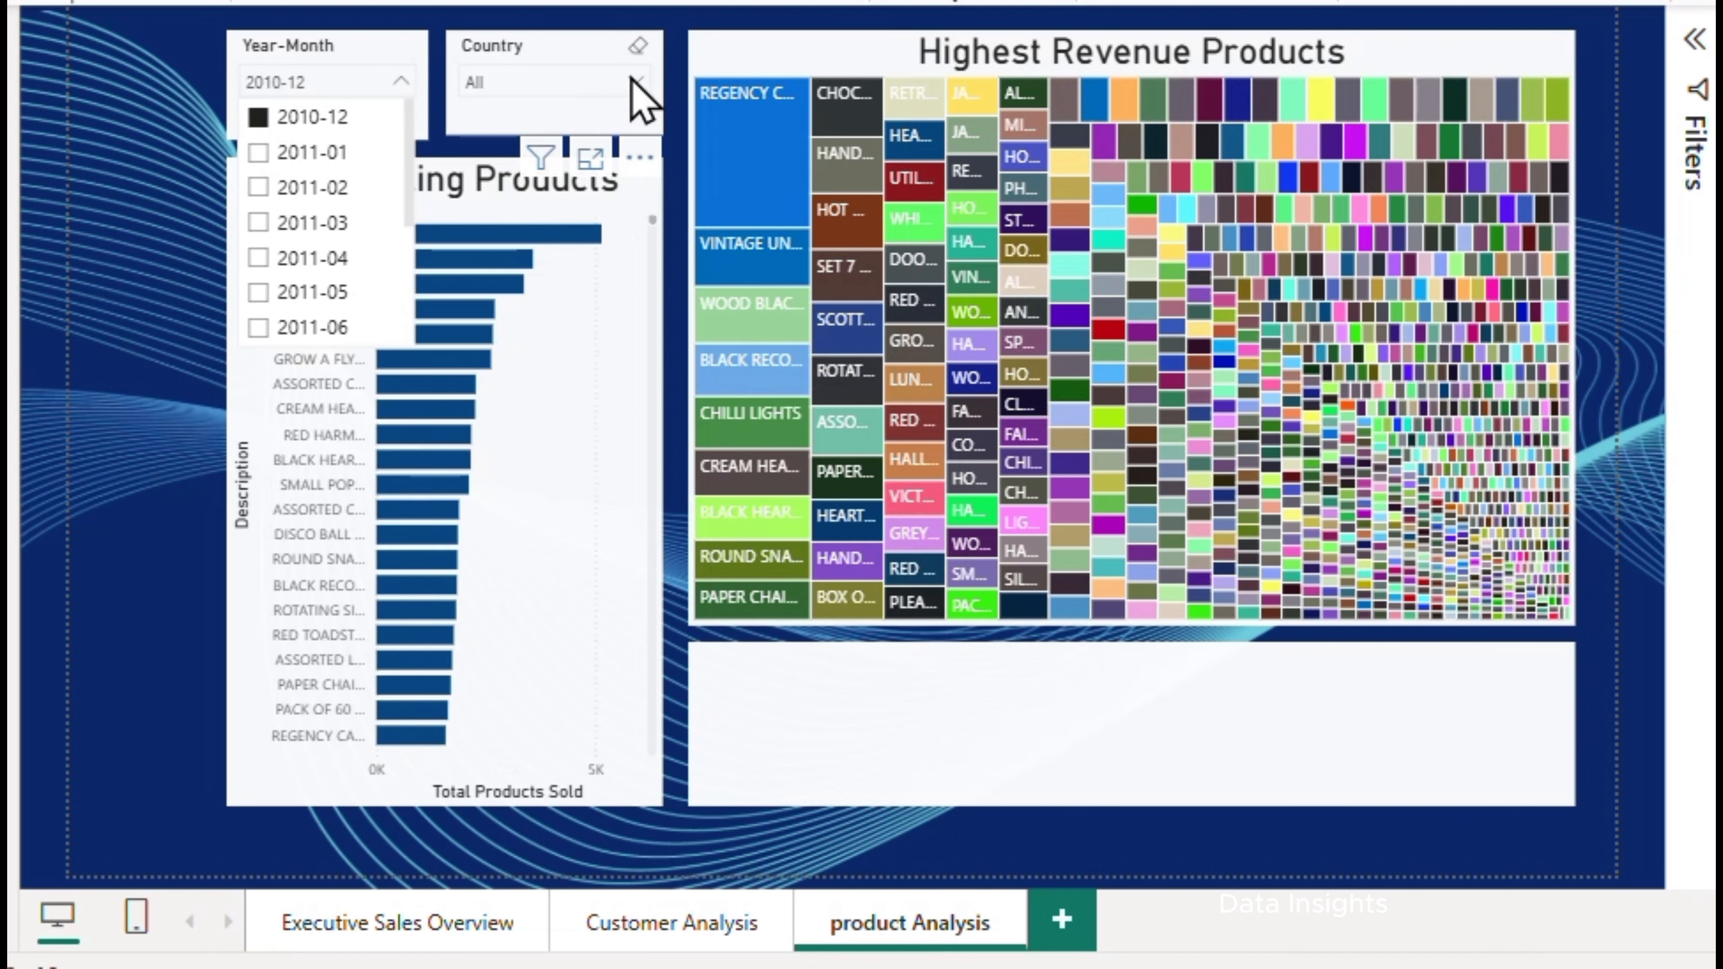
Try the Country slicer with Australia, and deselect it again
{"action": "left_click", "coordinate": [627, 85]}
{"action": "left_click", "coordinate": [507, 122]}
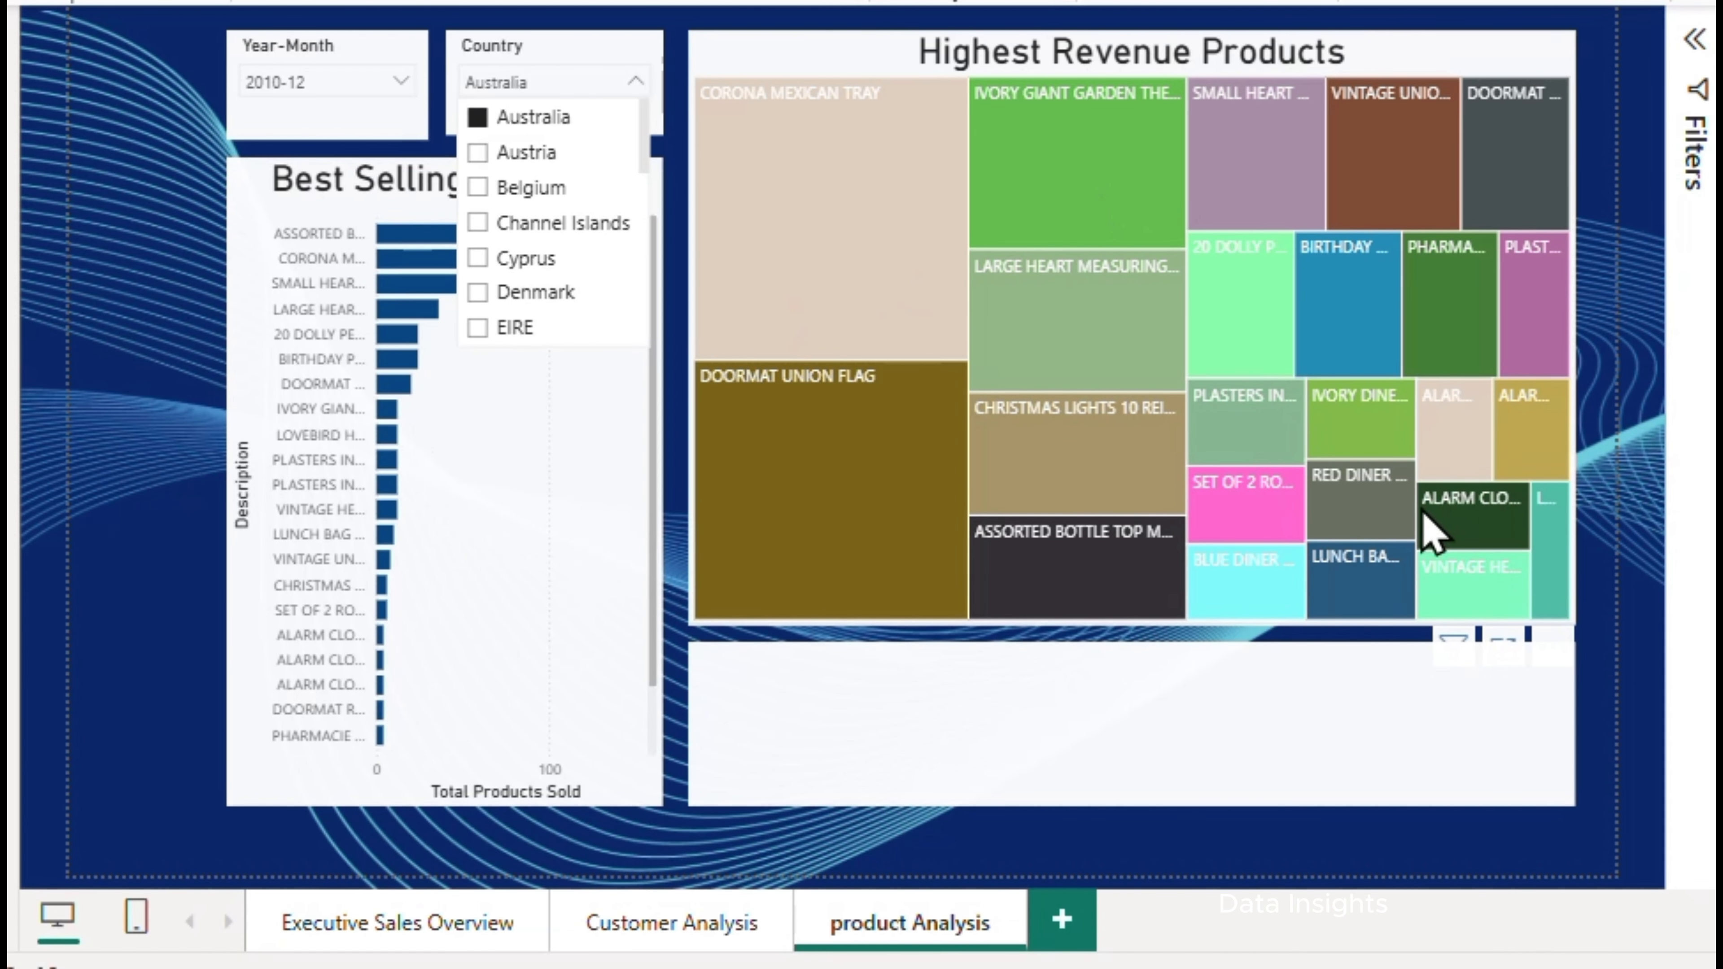
{"action": "left_click", "coordinate": [478, 122]}
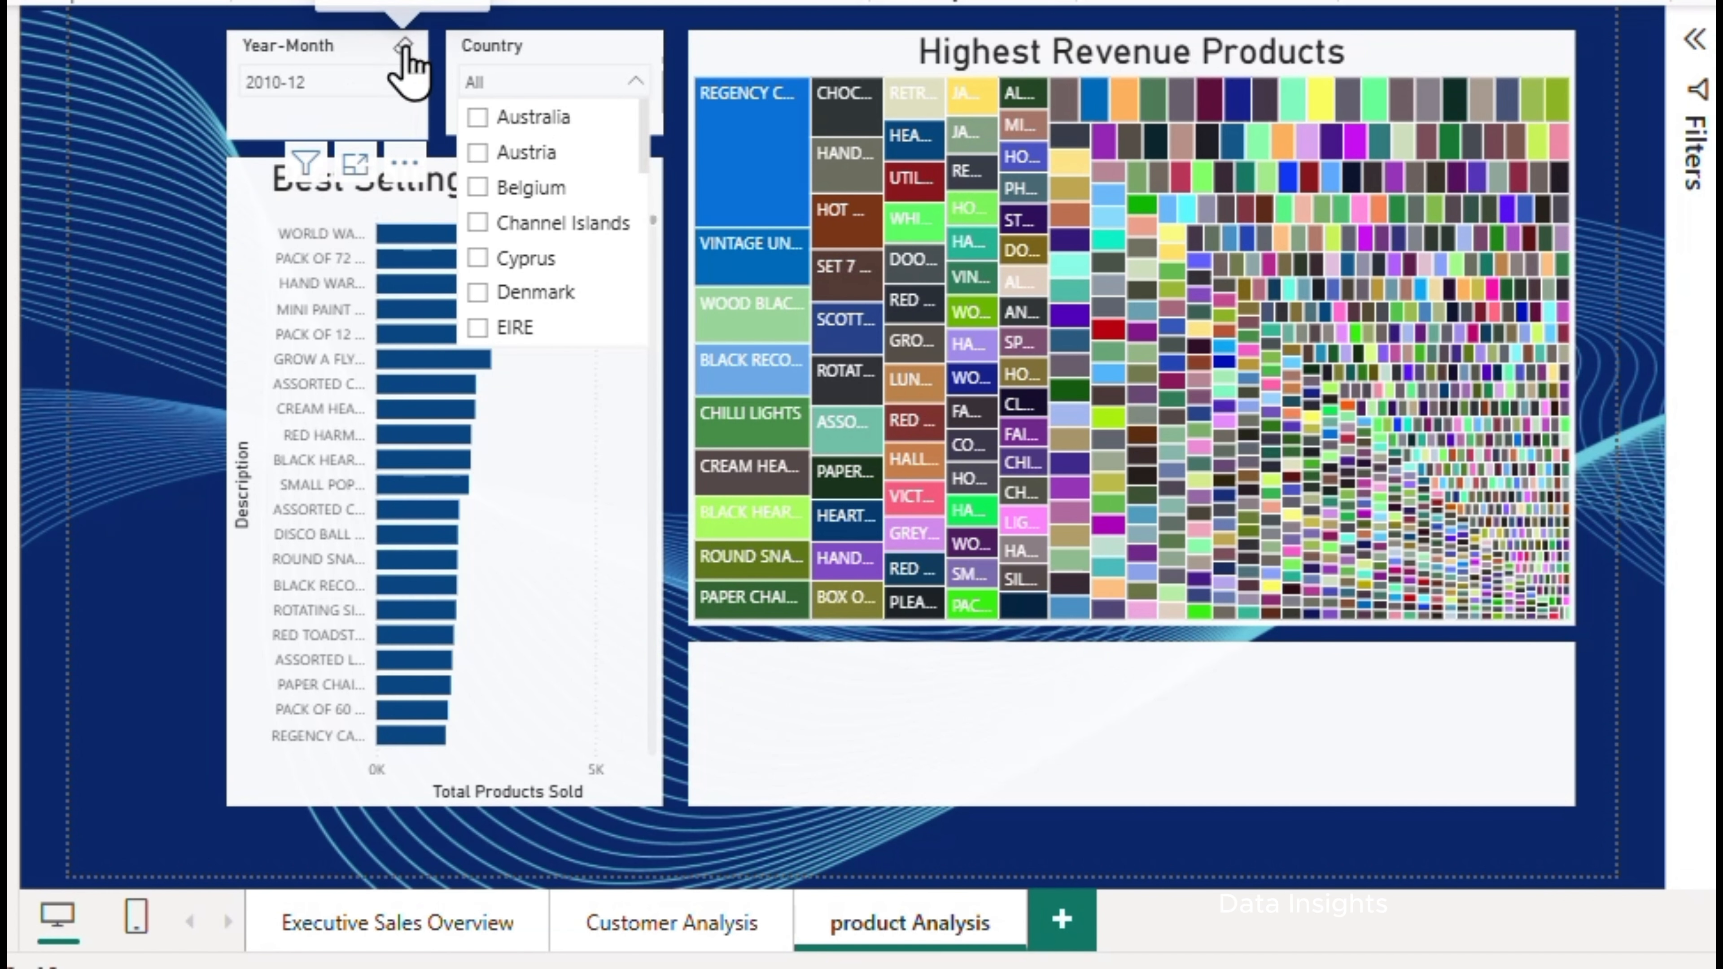
Clear the Year-Month slicer selection on the product Analysis page and deselect the slicer
{"action": "left_click", "coordinate": [404, 59]}
{"action": "left_click", "coordinate": [403, 48]}
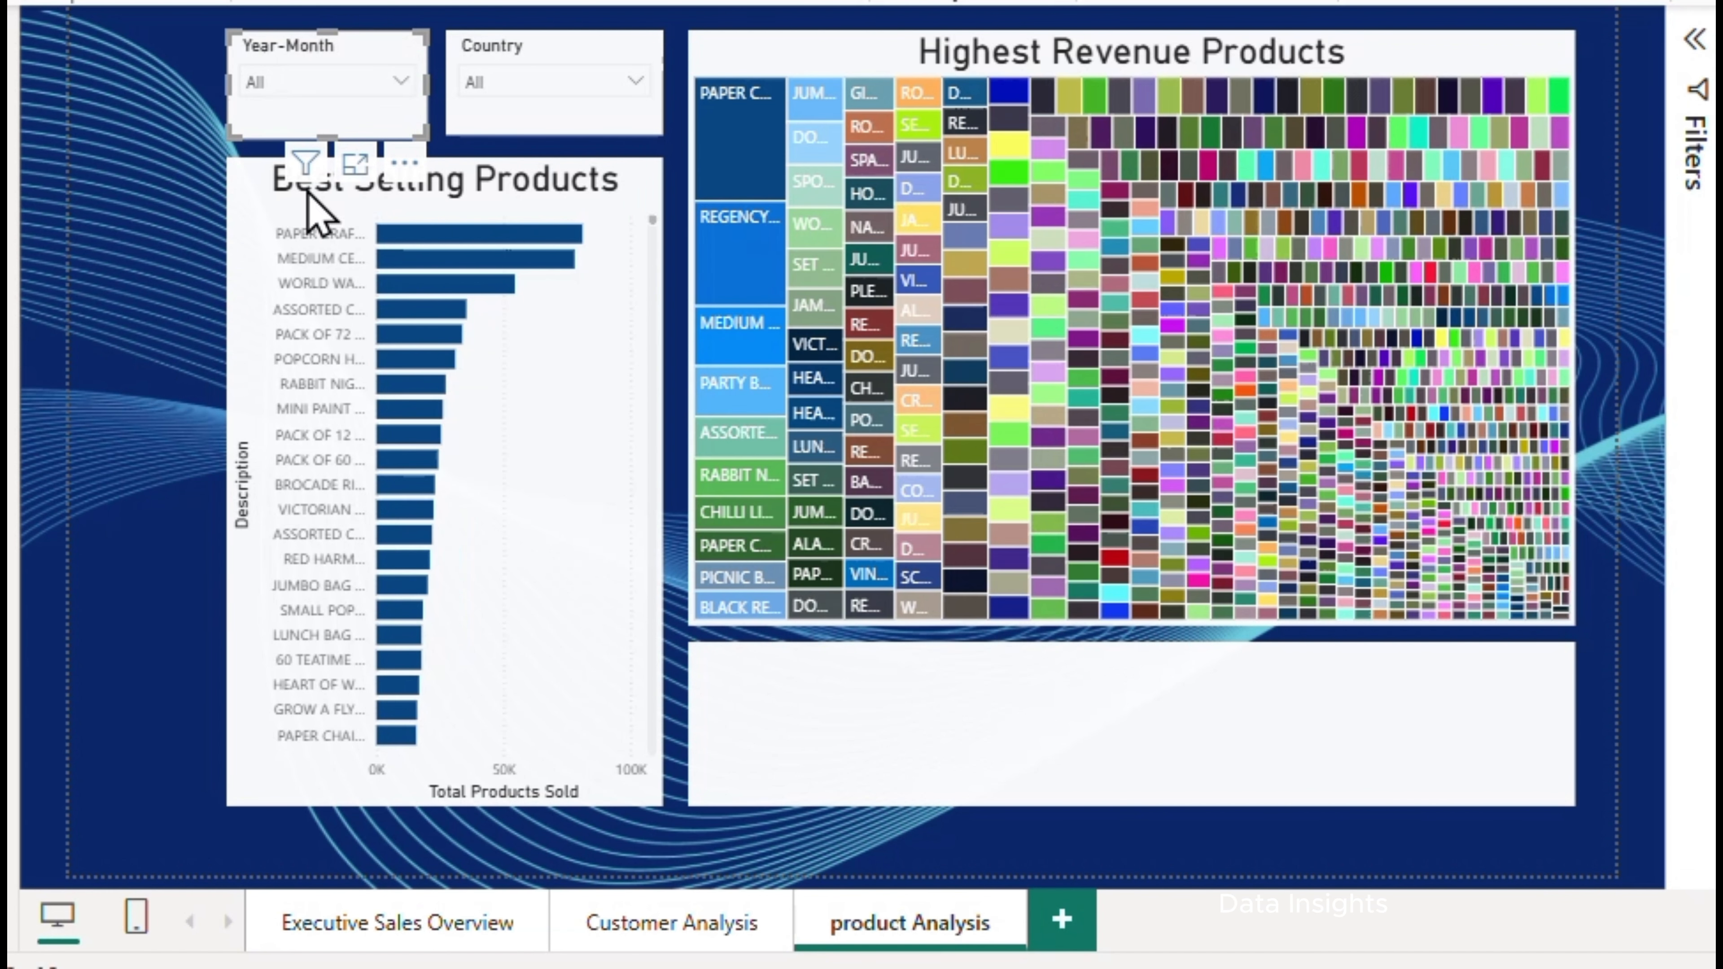
{"action": "left_click", "coordinate": [129, 258]}
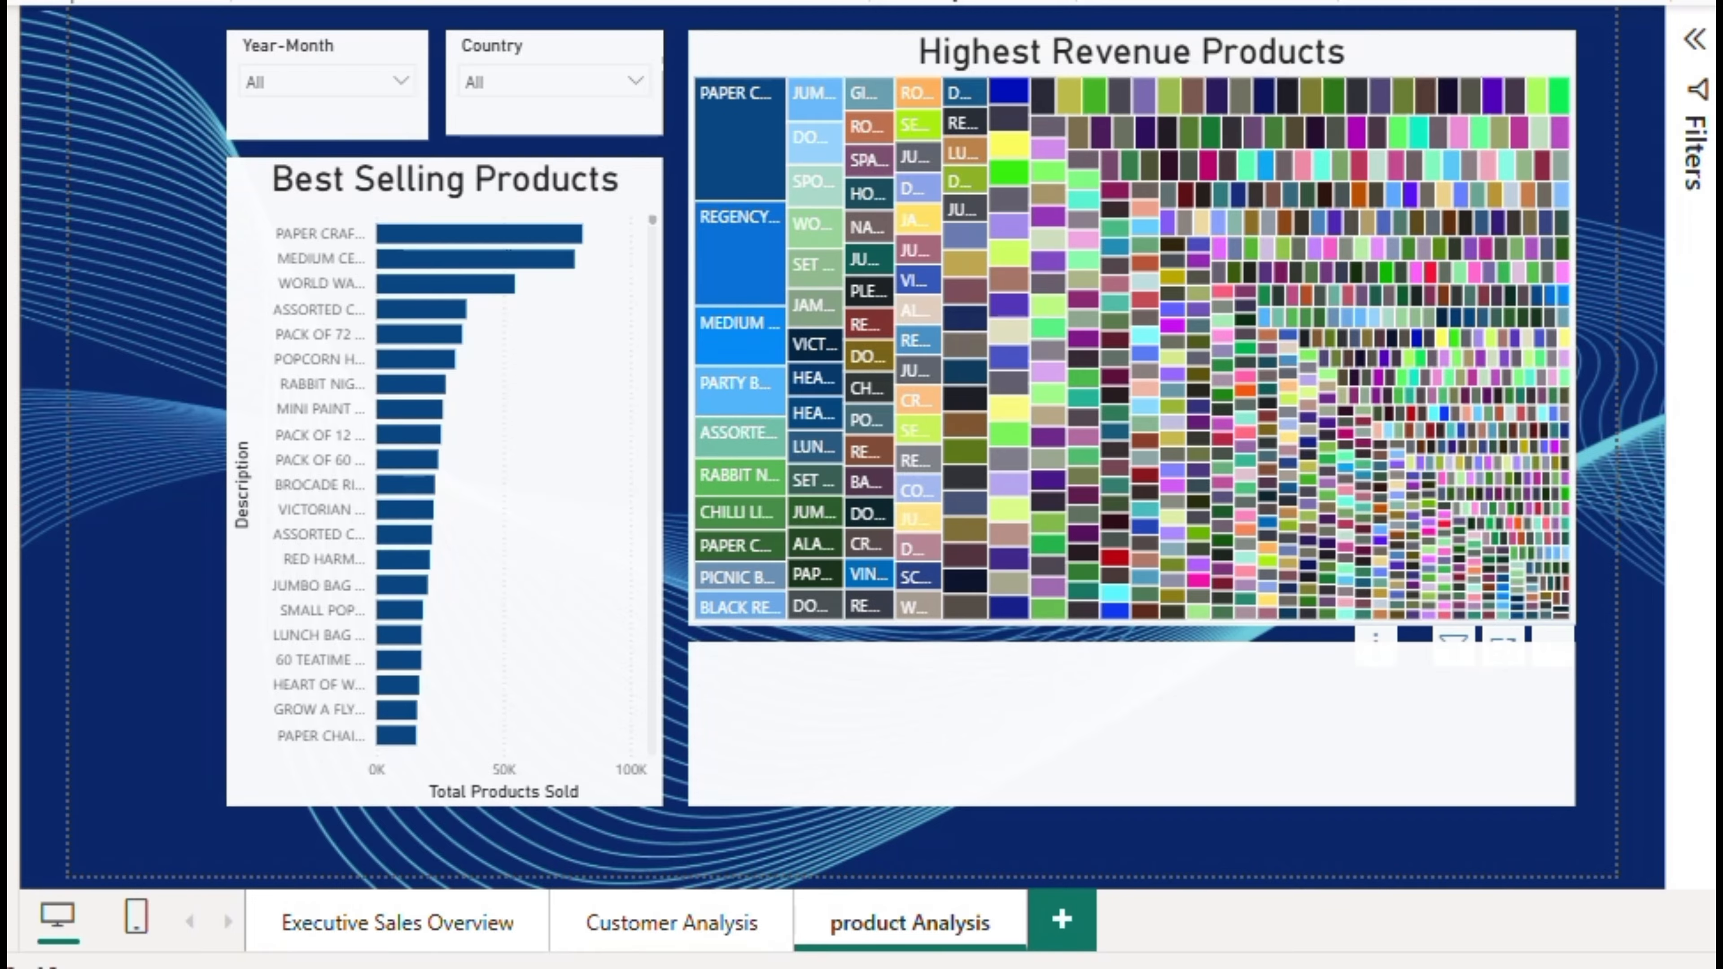
Review the Customer Analysis and Executive Sales Overview pages, and return to the product Analysis page
{"action": "left_click", "coordinate": [570, 933]}
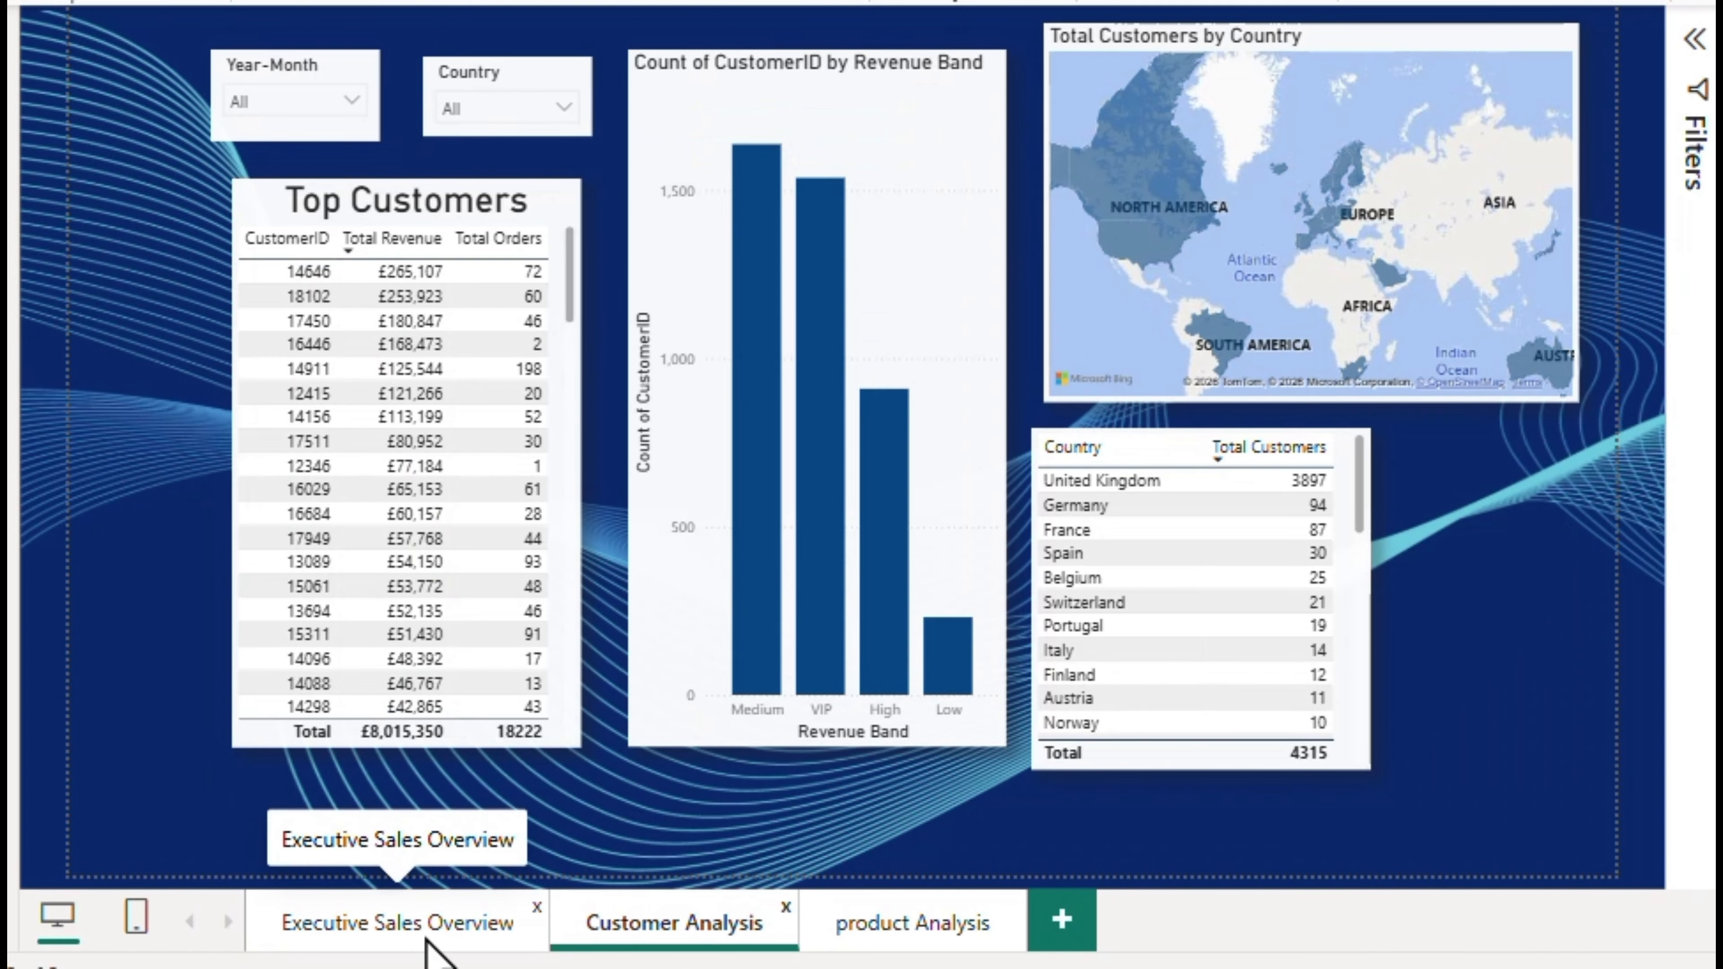
{"action": "left_click", "coordinate": [434, 935]}
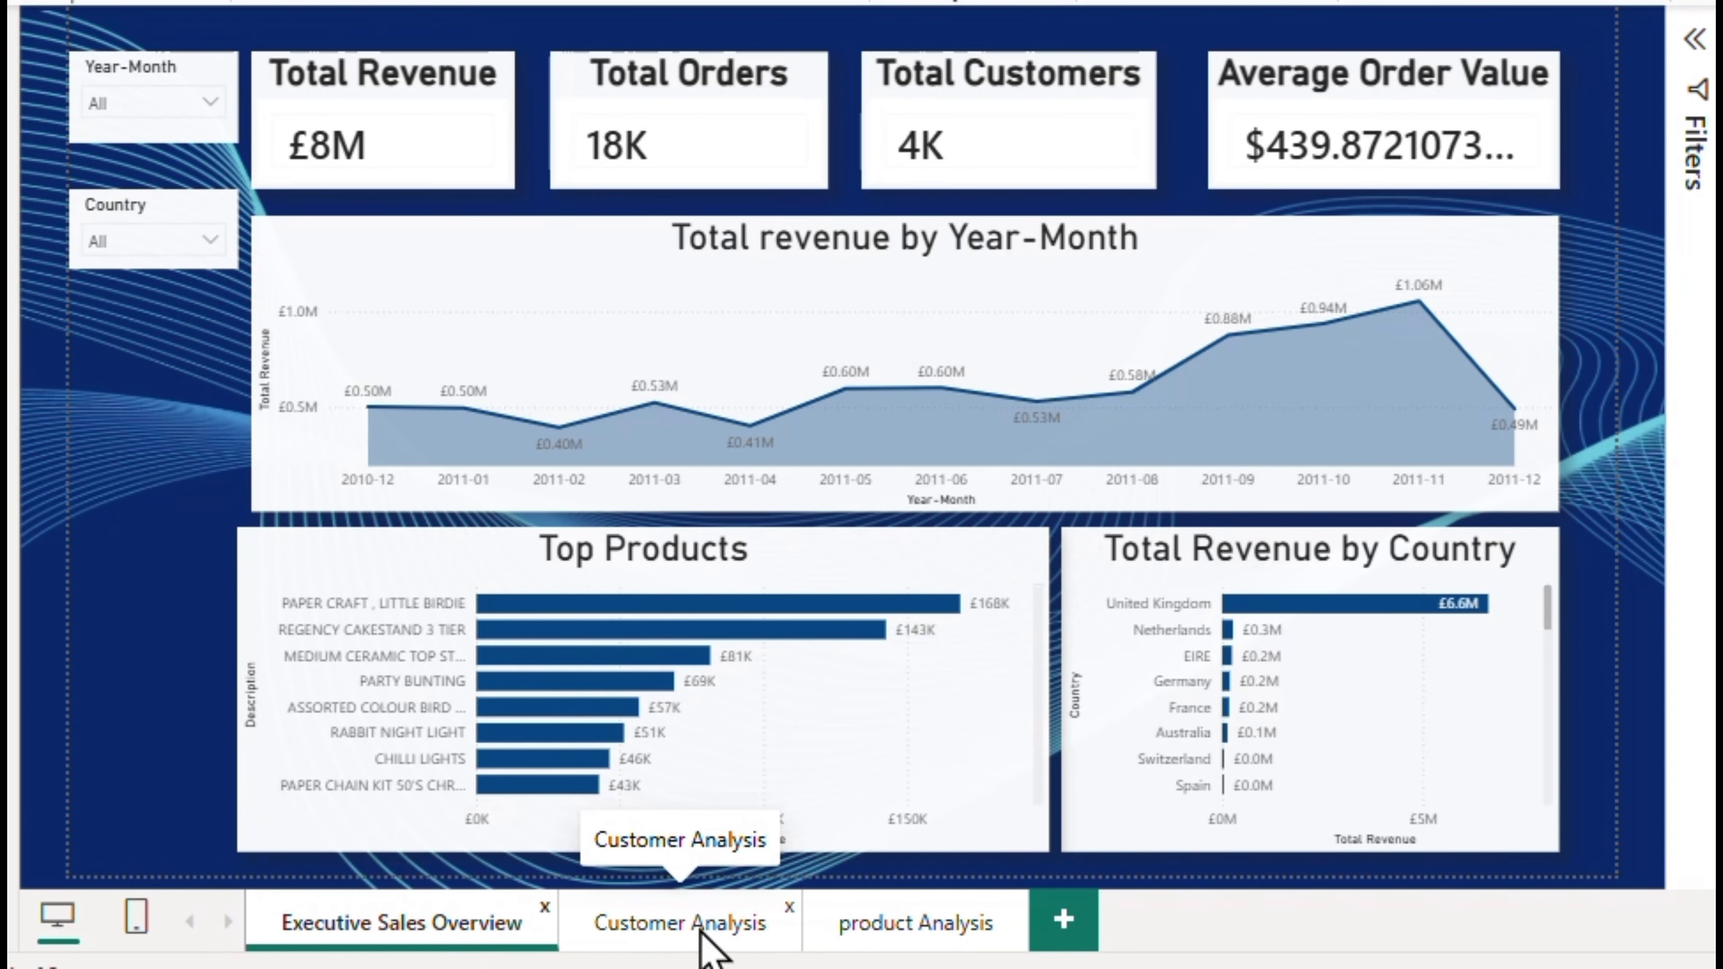
{"action": "left_click", "coordinate": [699, 947]}
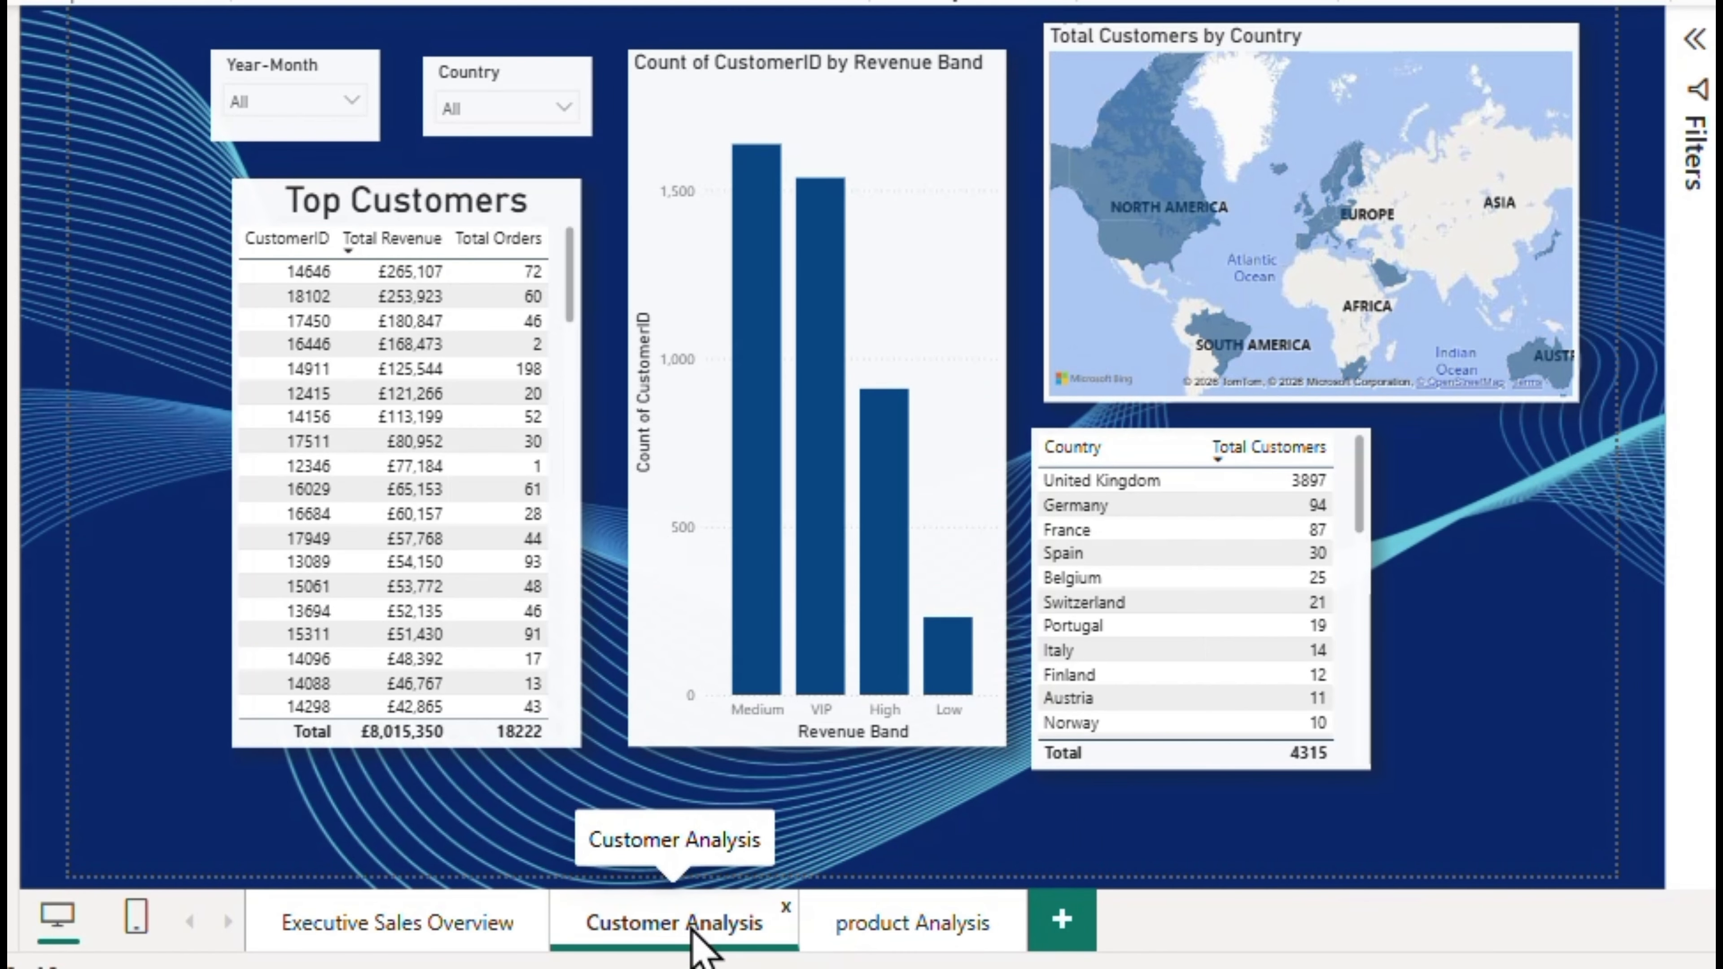
{"action": "left_click", "coordinate": [921, 934]}
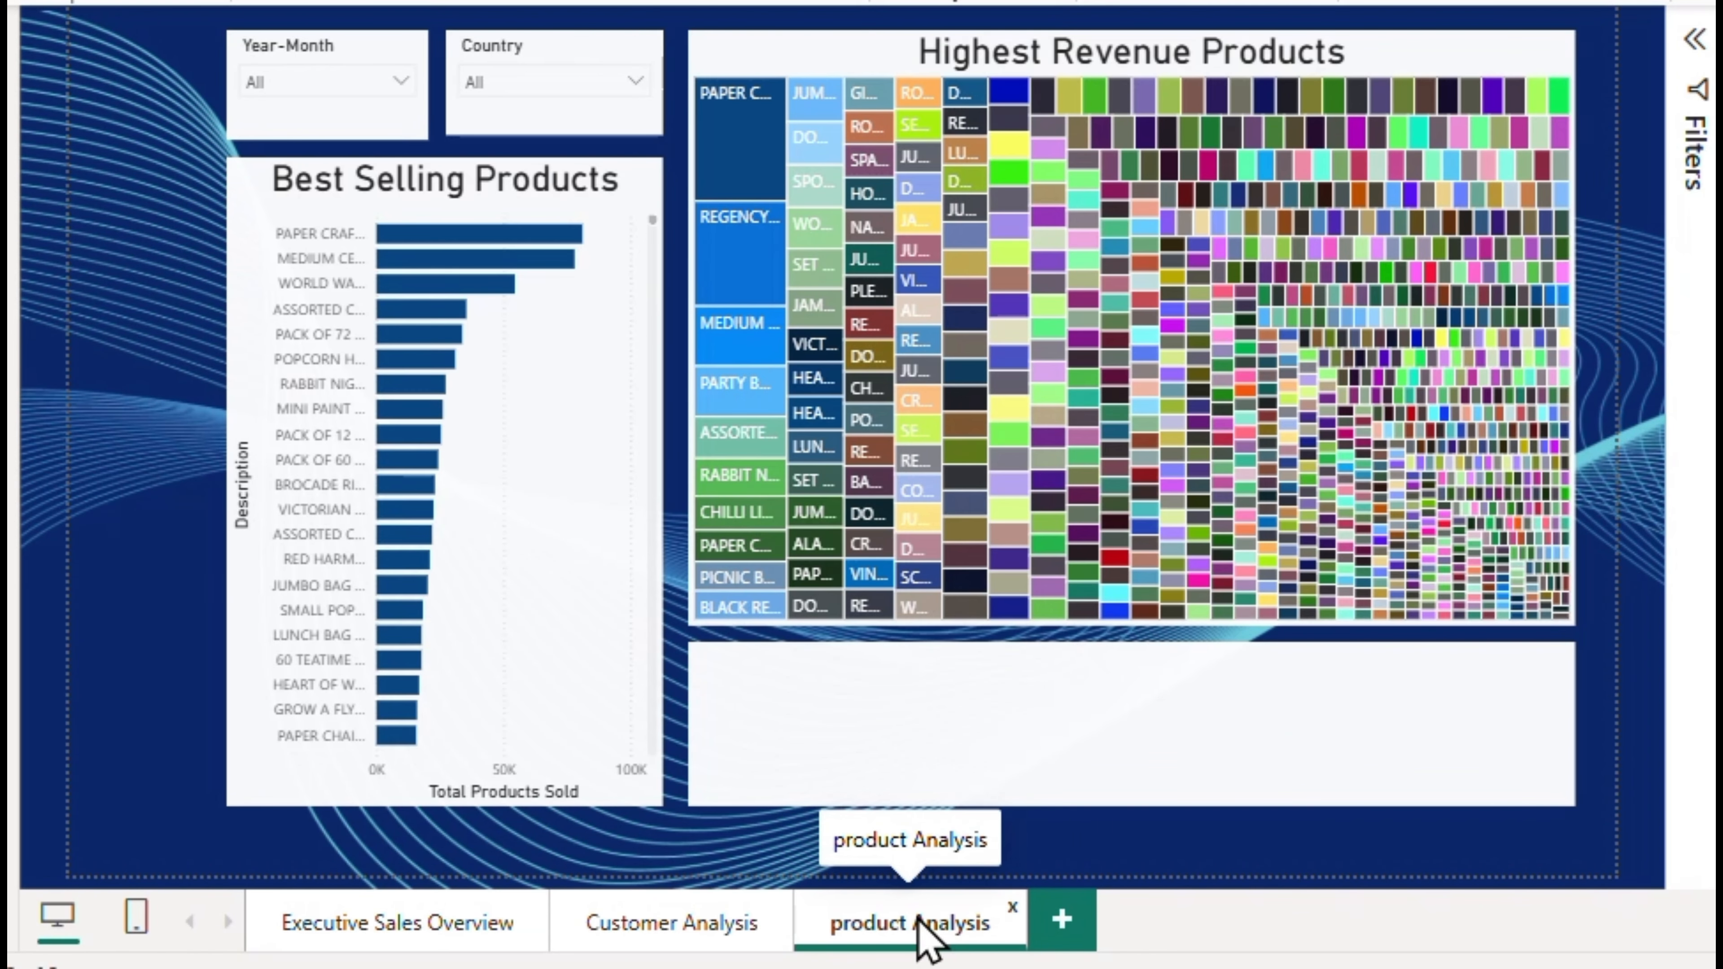